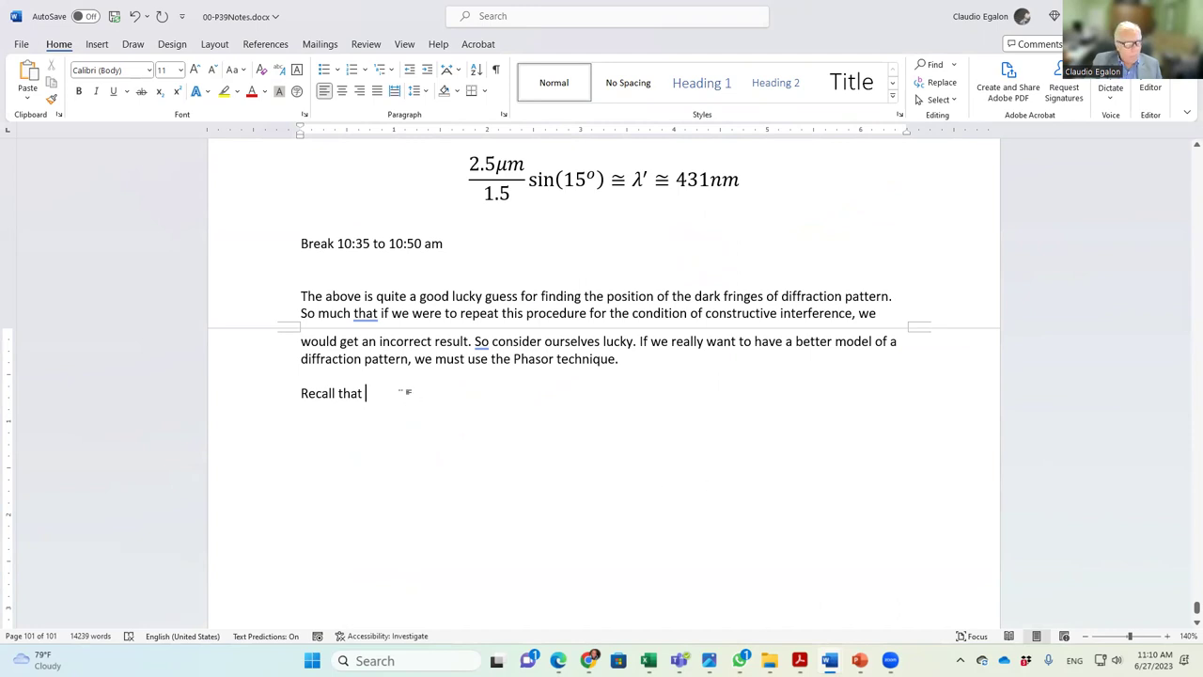
# Step: Continue the "Recall that" sentence with "for the two slits case, we considered one electric coming from each slit and made them interfere at a screen"
pyautogui.write('for the two slits ')
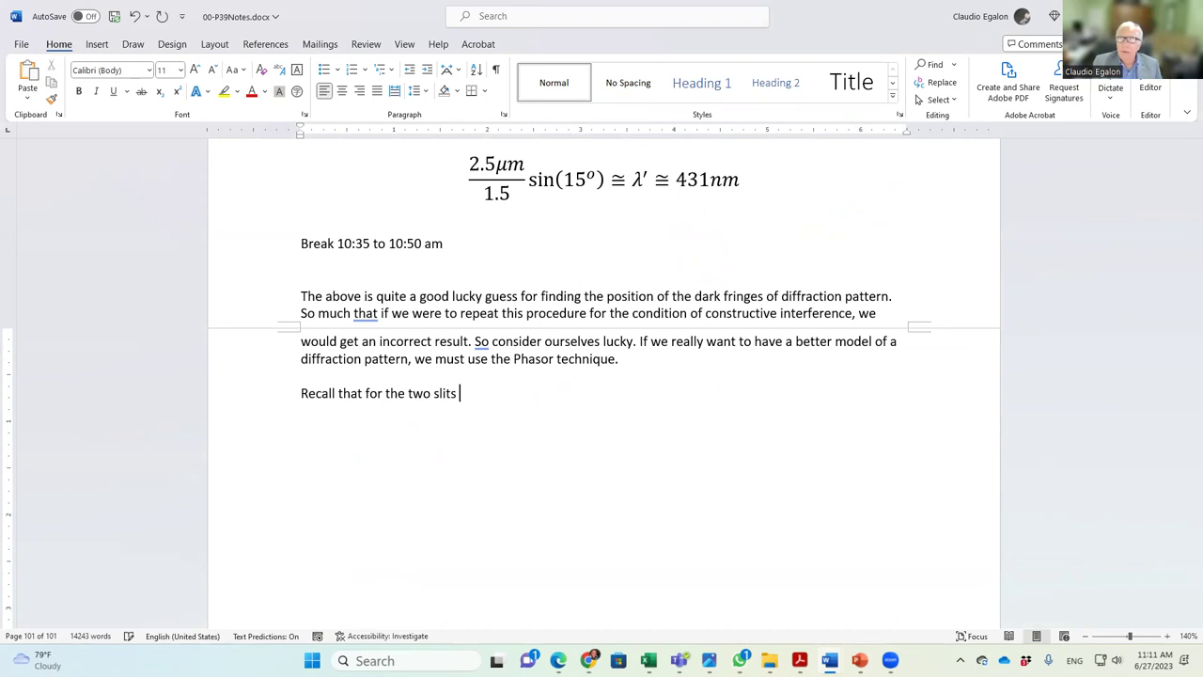
pyautogui.write('case, ')
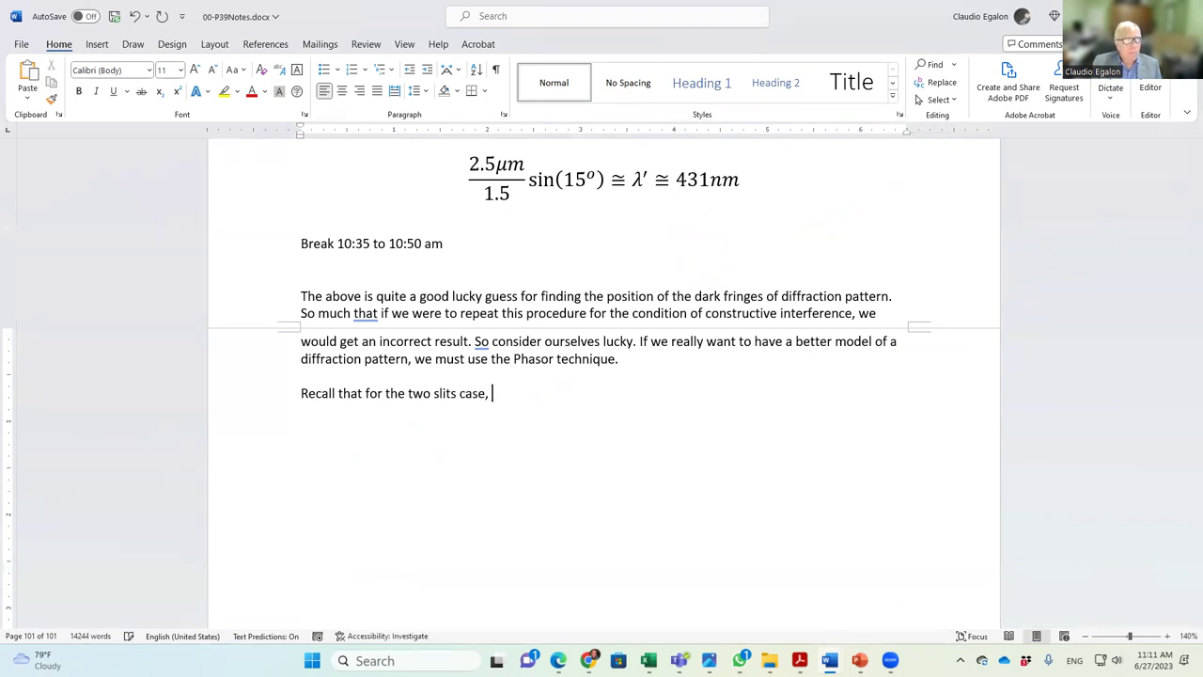
pyautogui.write('we considered to')
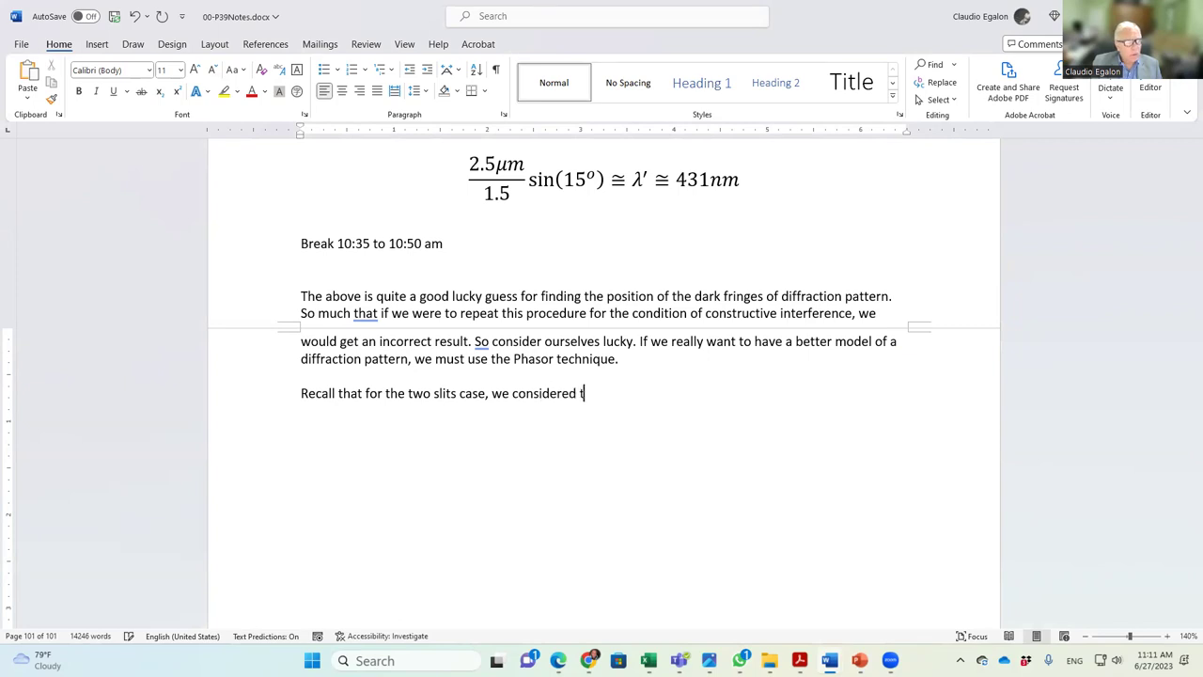
pyautogui.press('BackSpace')
pyautogui.press('BackSpace')
pyautogui.press('BackSpace')
pyautogui.write('on')
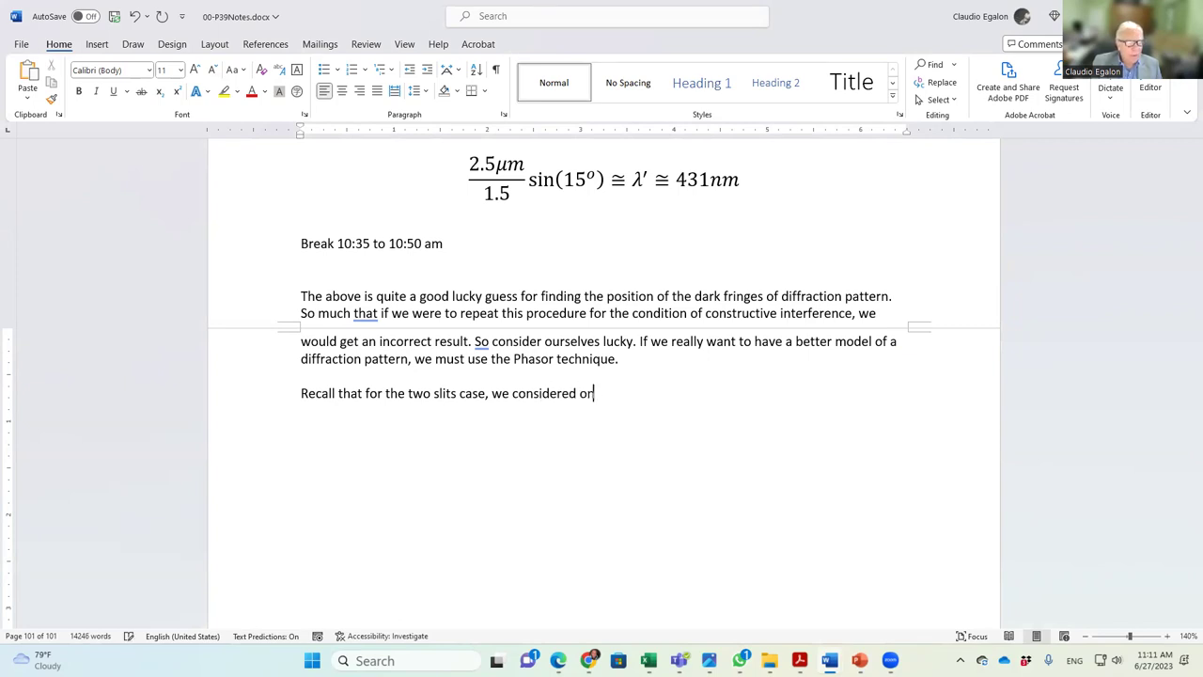
pyautogui.write('e electric coming from each slit and ')
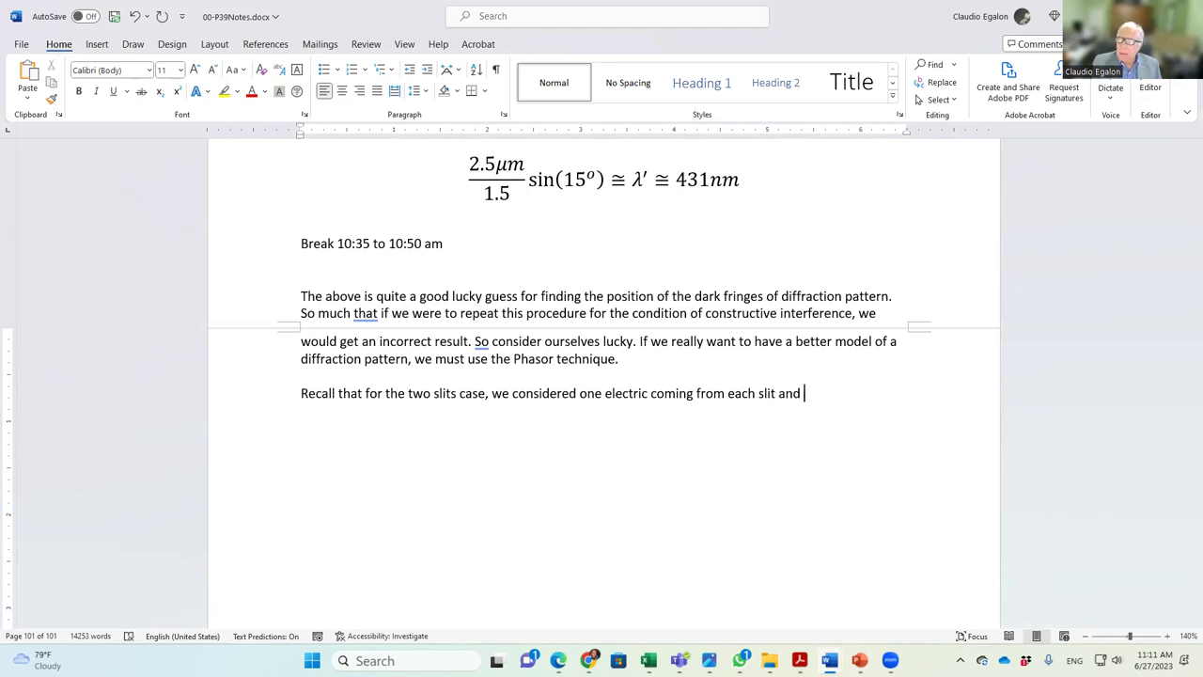
pyautogui.write('made them interfere at a ')
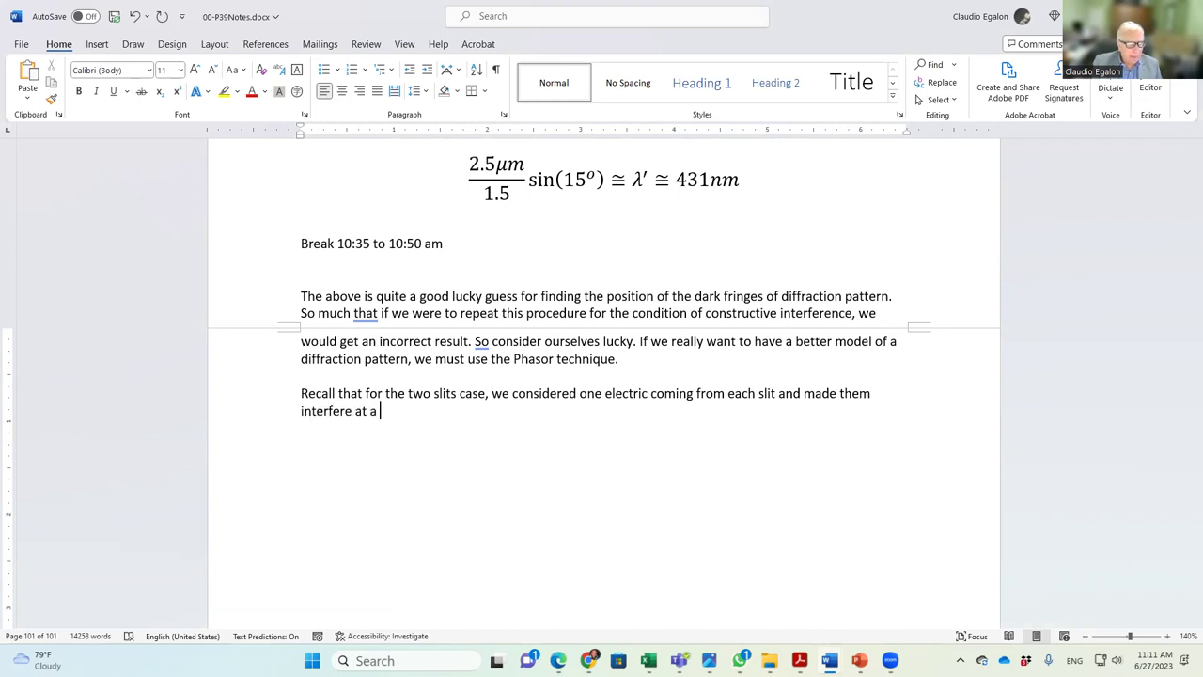
pyautogui.write('screen')
pyautogui.press('Return')
# Step: Copy the equation above "Break 10:35 to 10:50 am" and paste it below the new paragraph
pyautogui.click(241, 182)
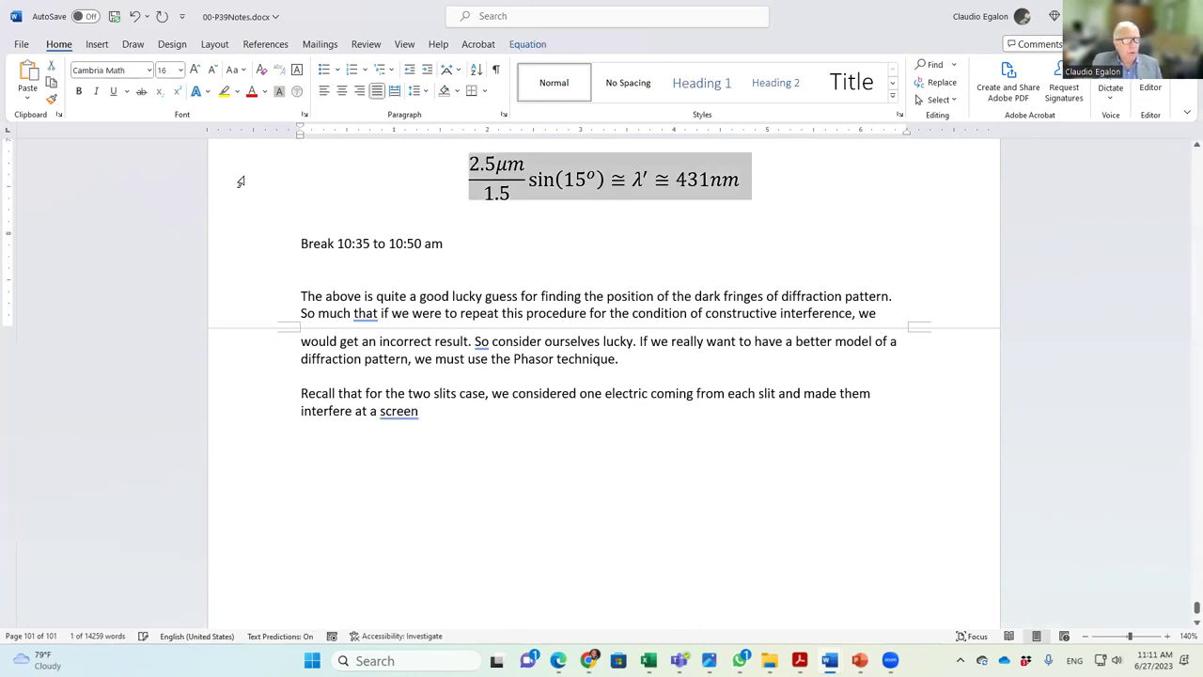
pyautogui.hotkey('ctrl', 'c')
pyautogui.click(389, 451)
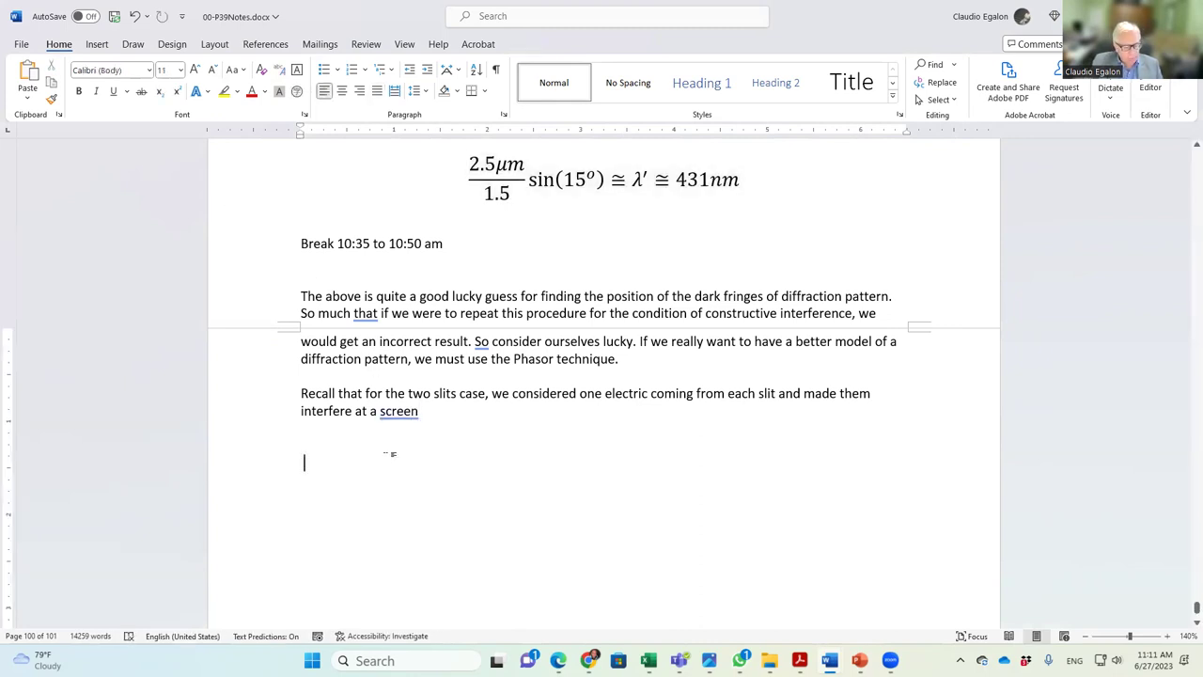
pyautogui.hotkey('ctrl', 'v')
# Step: Replace the whole content of the pasted equation with E_1 + E_2, using subscripts
pyautogui.moveTo(470, 505); pyautogui.dragTo(611, 508)
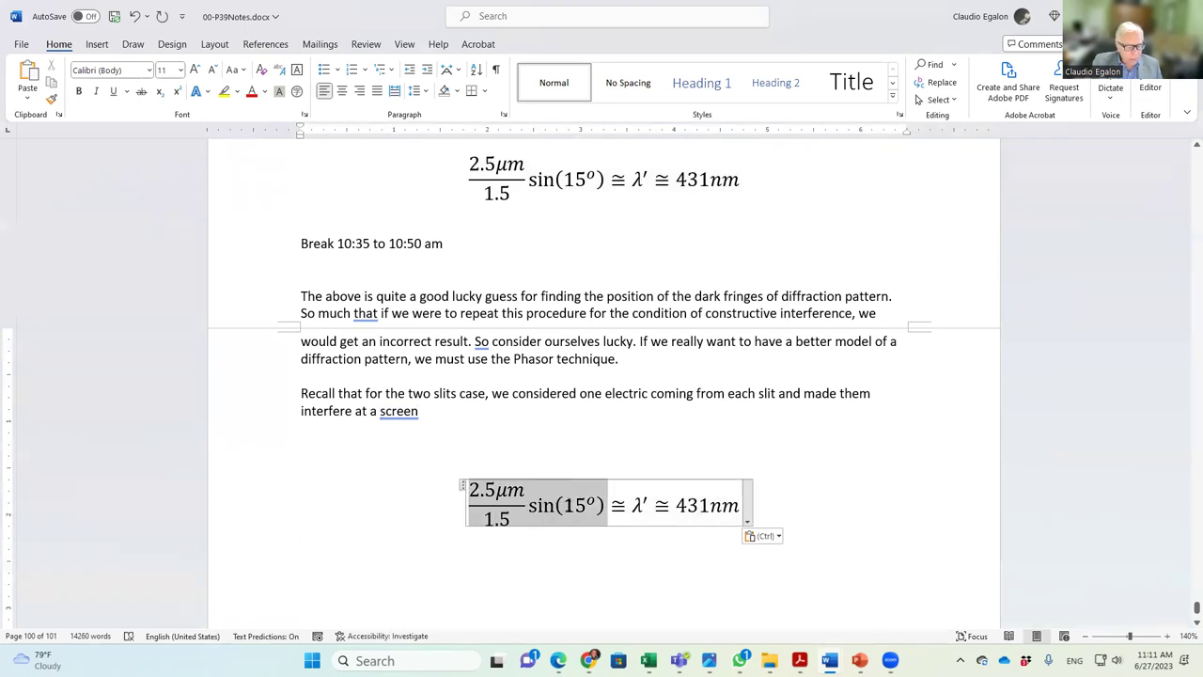
pyautogui.write('E_1')
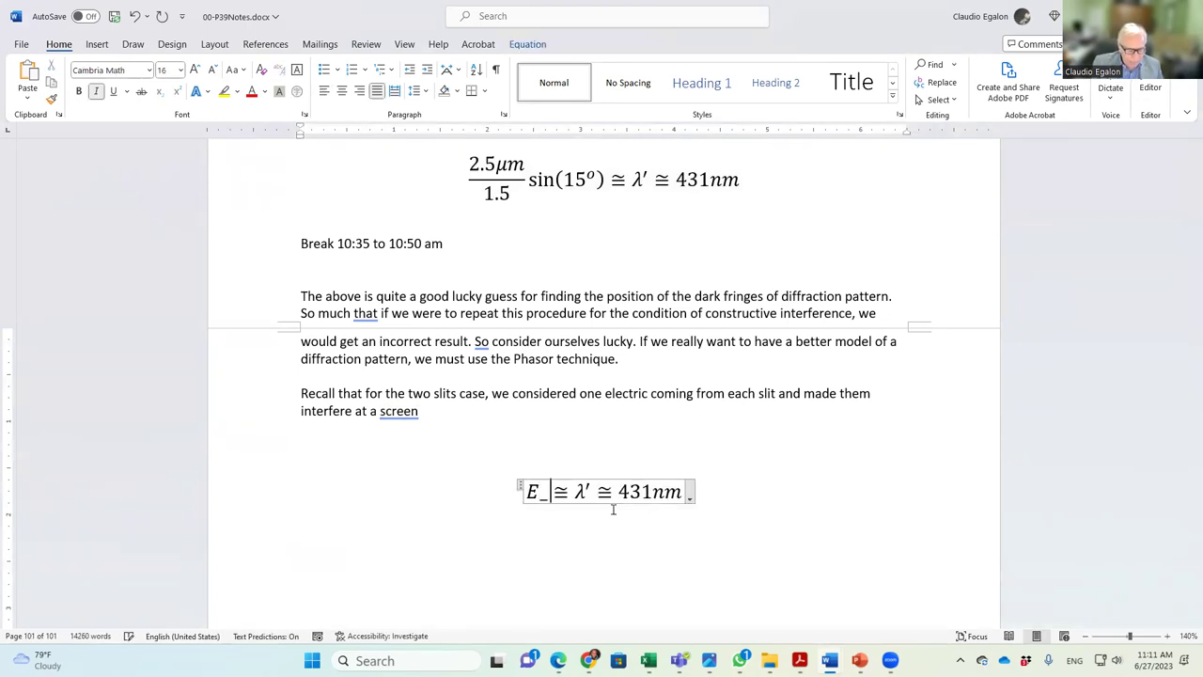
pyautogui.write(' +E_2')
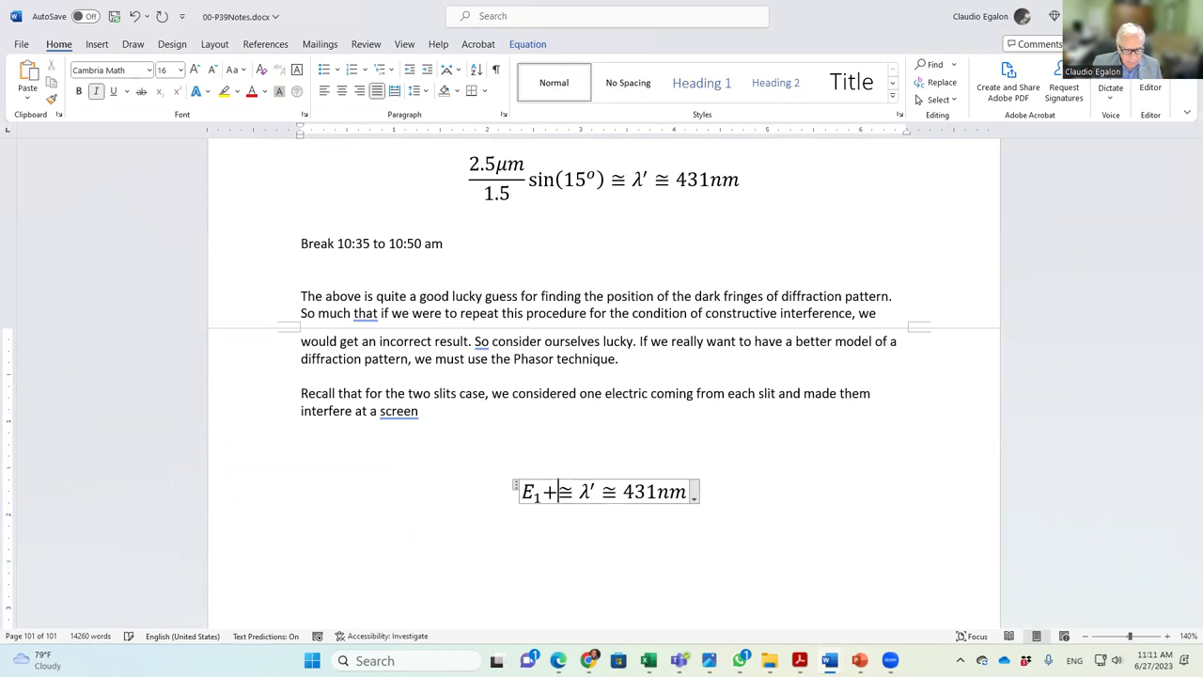
pyautogui.press('Delete')
pyautogui.press('Delete')
pyautogui.press('Delete')
pyautogui.press('Delete')
pyautogui.press('Delete')
pyautogui.press('Delete')
pyautogui.press('Delete')
pyautogui.press('Delete')
pyautogui.press('Delete')
# Step: Extend the paragraph after "screen" with ". So, for the two slit model, we did the following:"
pyautogui.press('Up')
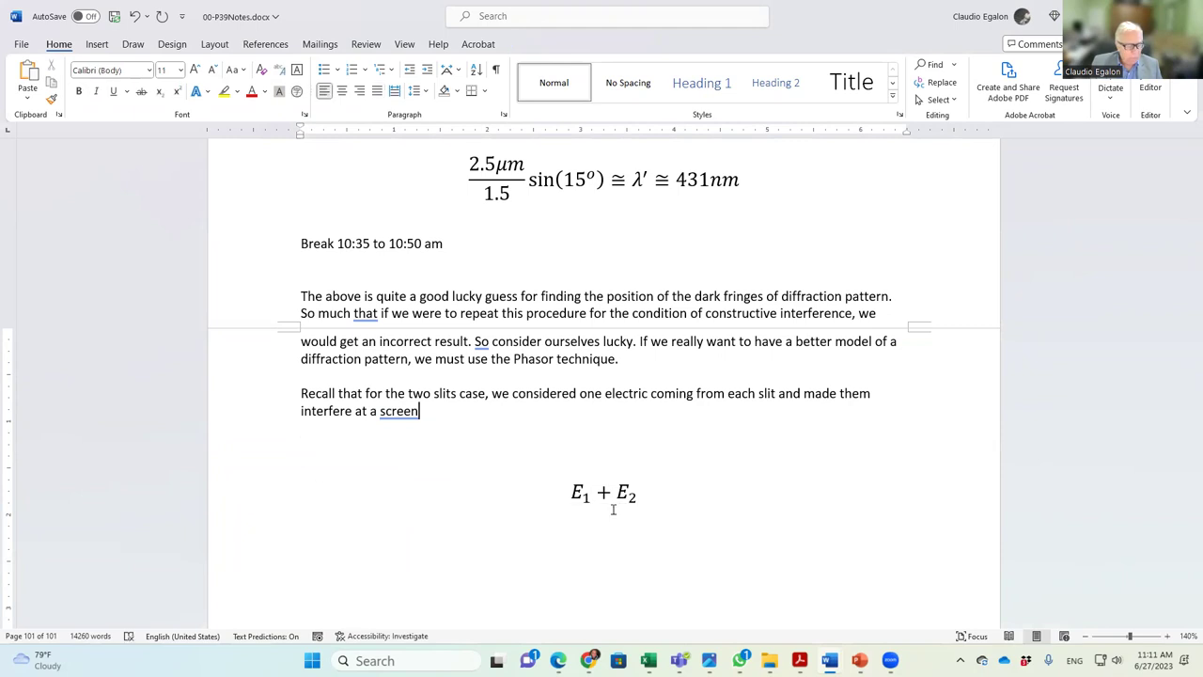
pyautogui.write('. So, fo')
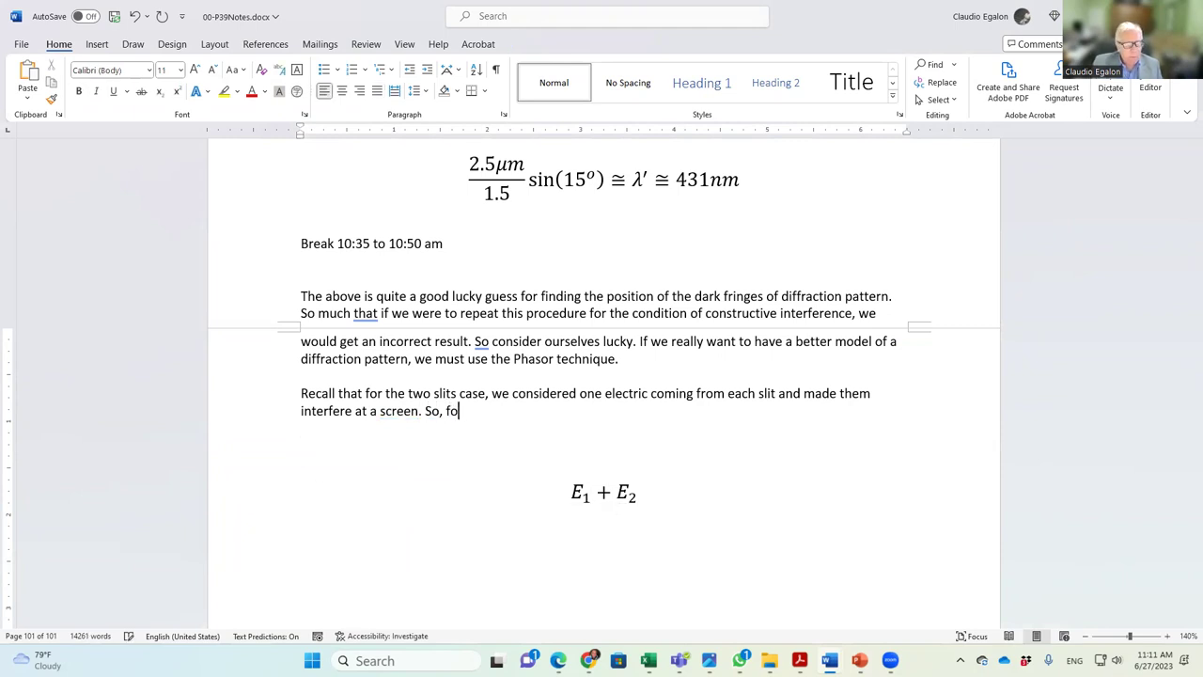
pyautogui.write('r the two slli')
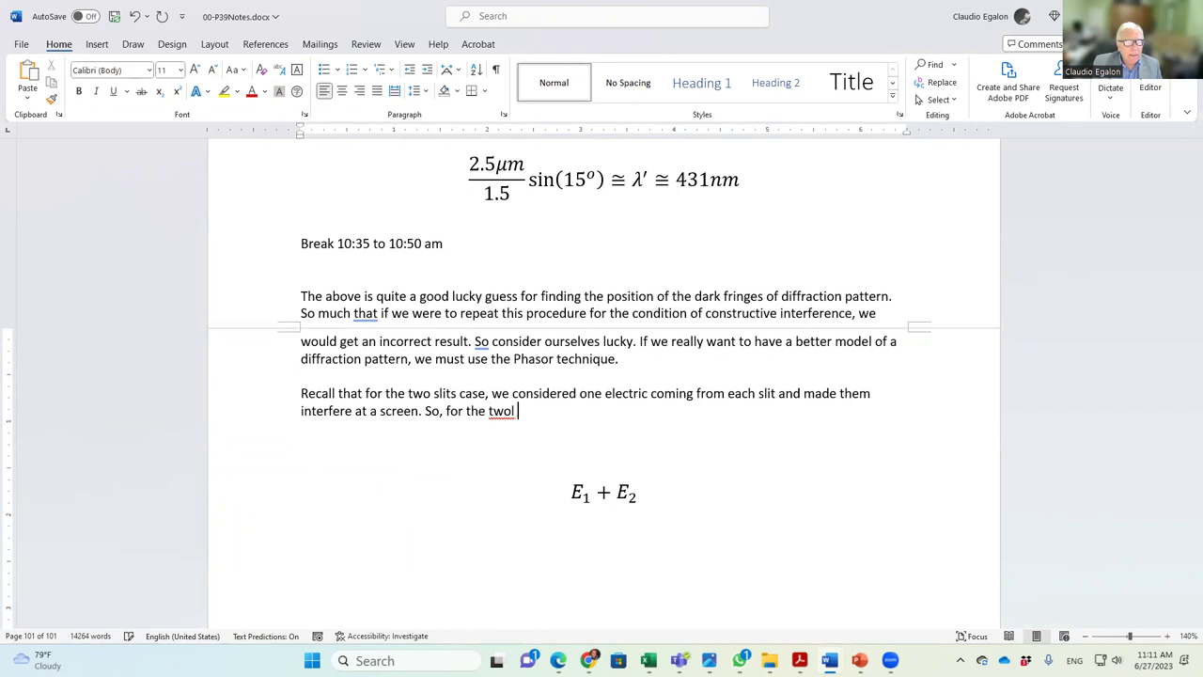
pyautogui.press('BackSpace')
pyautogui.press('BackSpace')
pyautogui.write('it model, we did th')
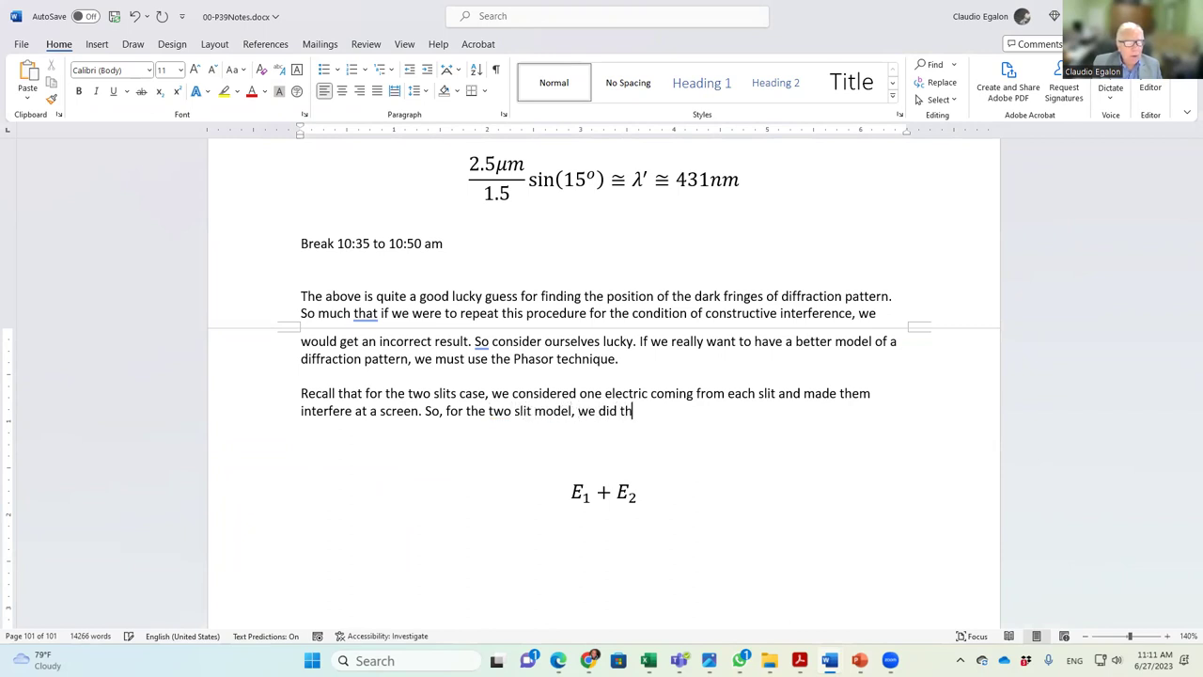
pyautogui.write('e following:')
# Step: Reduce the blank space above the new equation and add "E=" in front of E_1 + E_2
pyautogui.press('Return')
pyautogui.press('Delete')
pyautogui.press('Delete')
pyautogui.press('Delete')
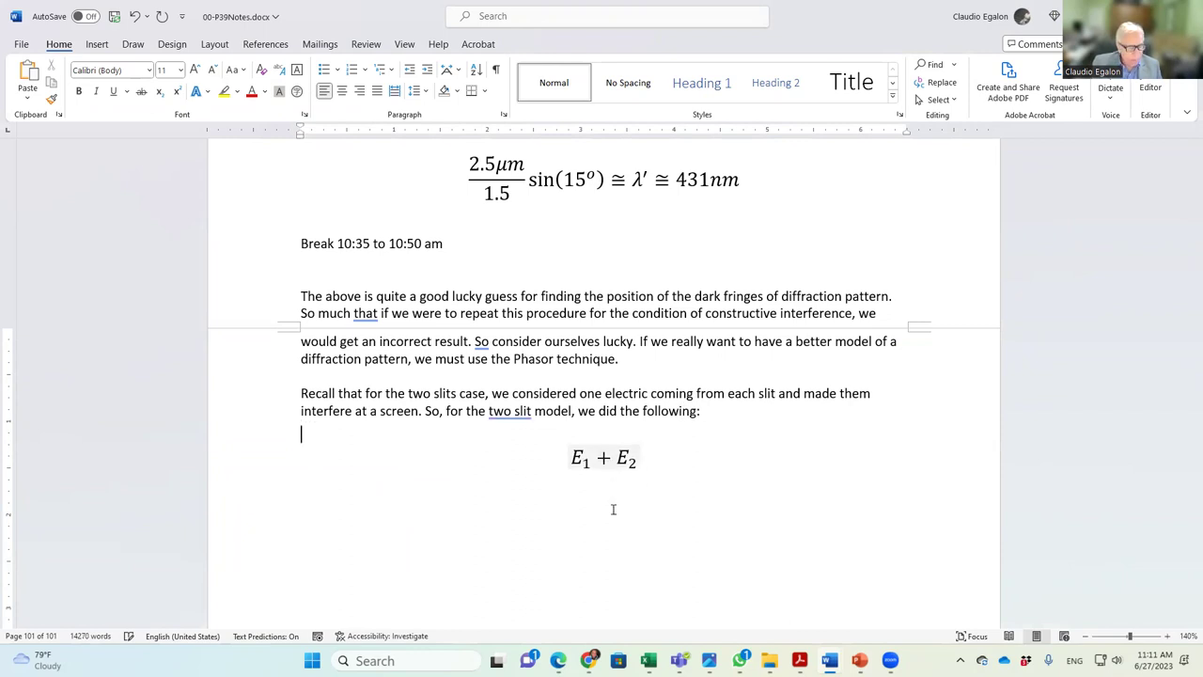
pyautogui.press('Down')
pyautogui.write('E=')
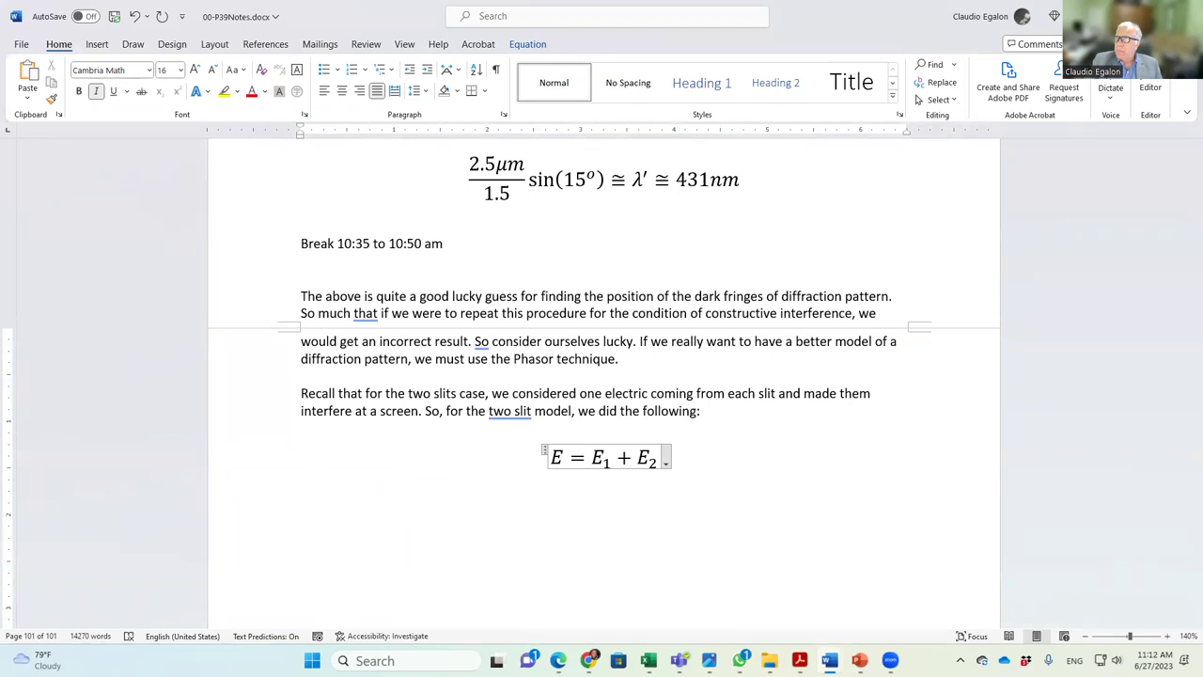
# Step: Add a paragraph below the equation reading "We also derived the resulting field using the phasor diagram."
pyautogui.click(319, 502)
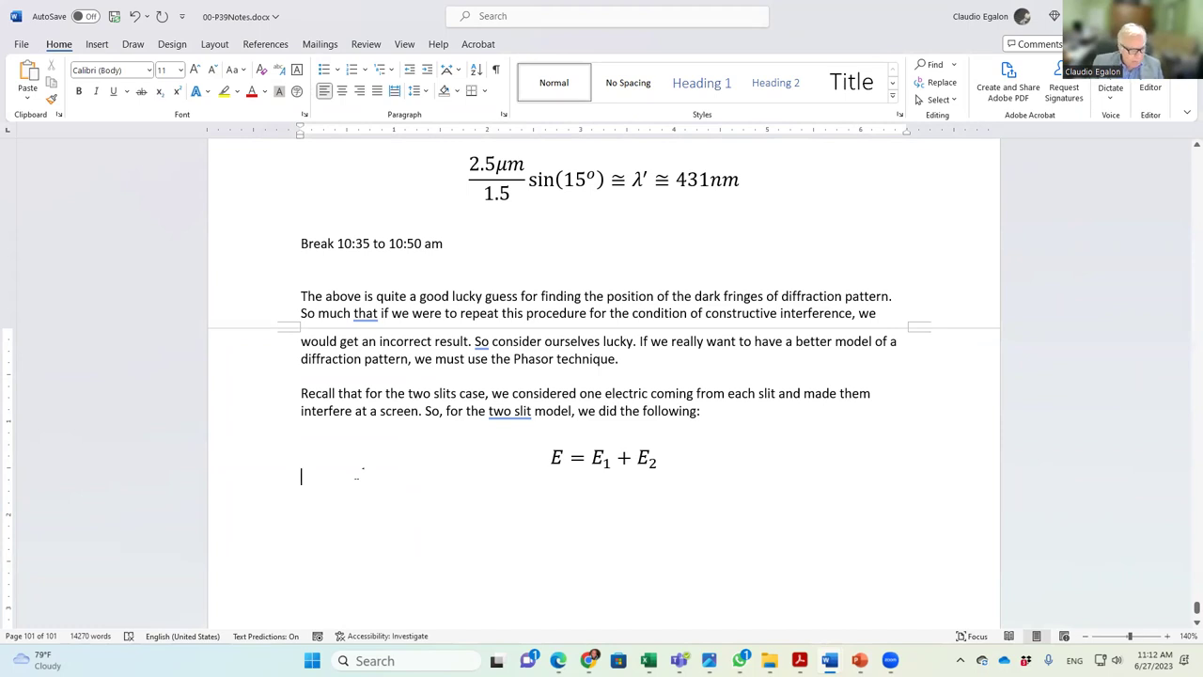
pyautogui.press('Return')
pyautogui.write('But al')
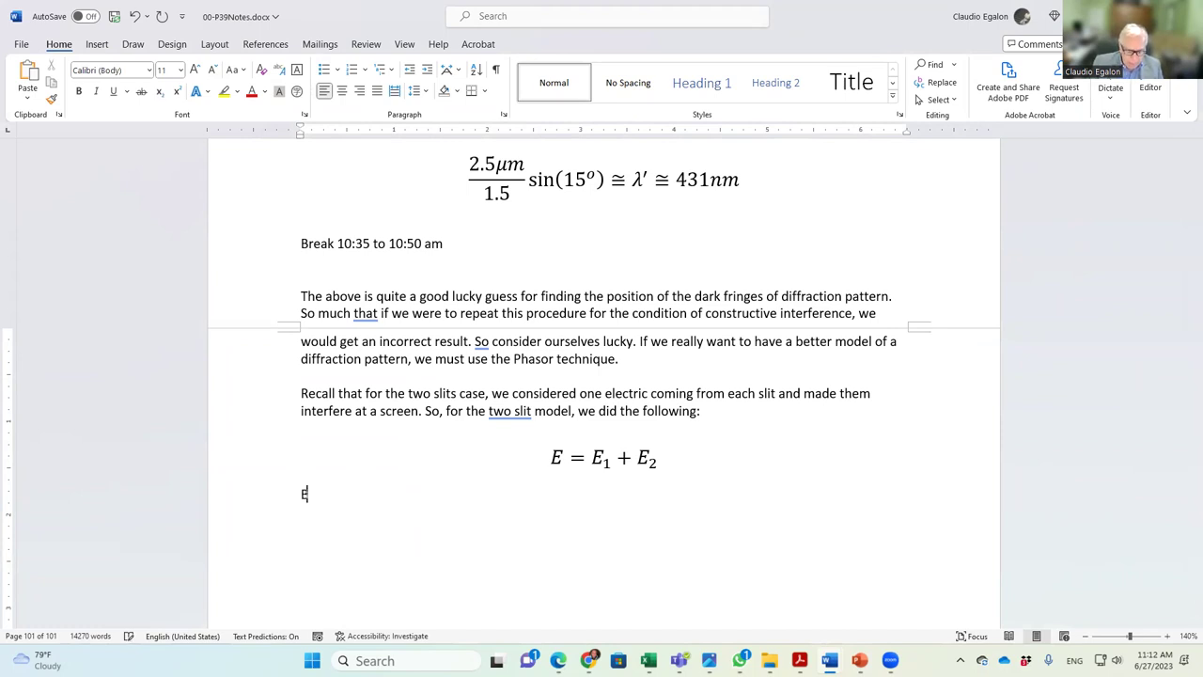
pyautogui.press('BackSpace')
pyautogui.press('BackSpace')
pyautogui.press('BackSpace')
pyautogui.press('BackSpace')
pyautogui.press('BackSpace')
pyautogui.write('W')
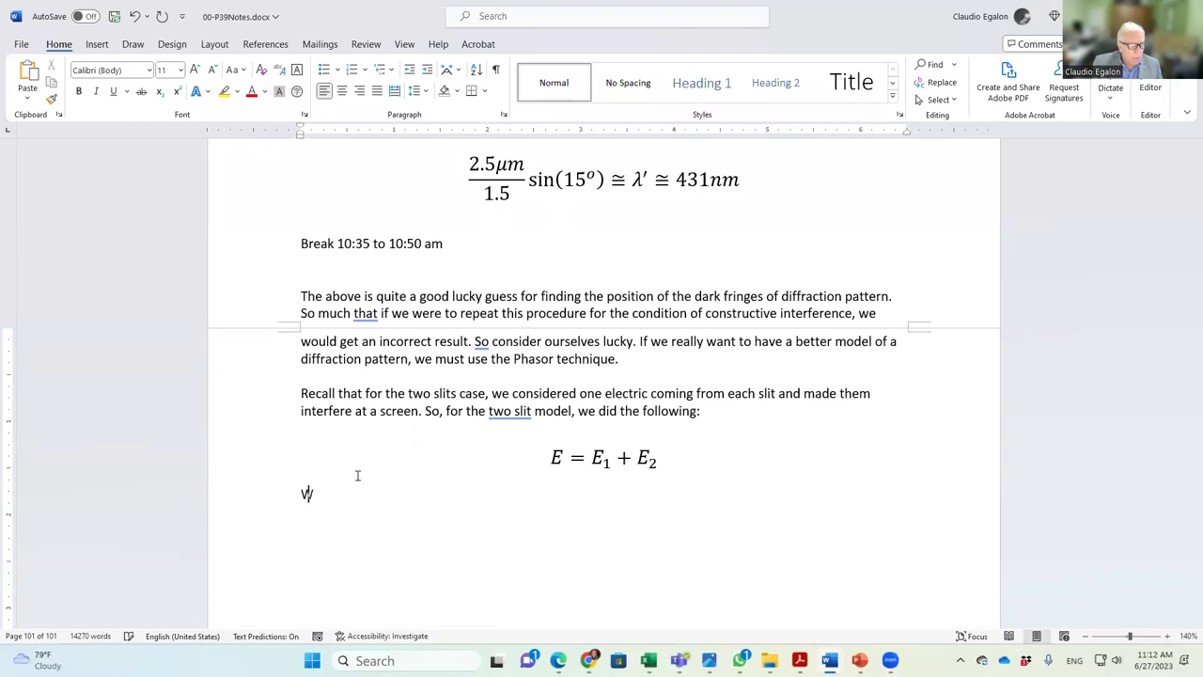
pyautogui.write('e also derived the resul')
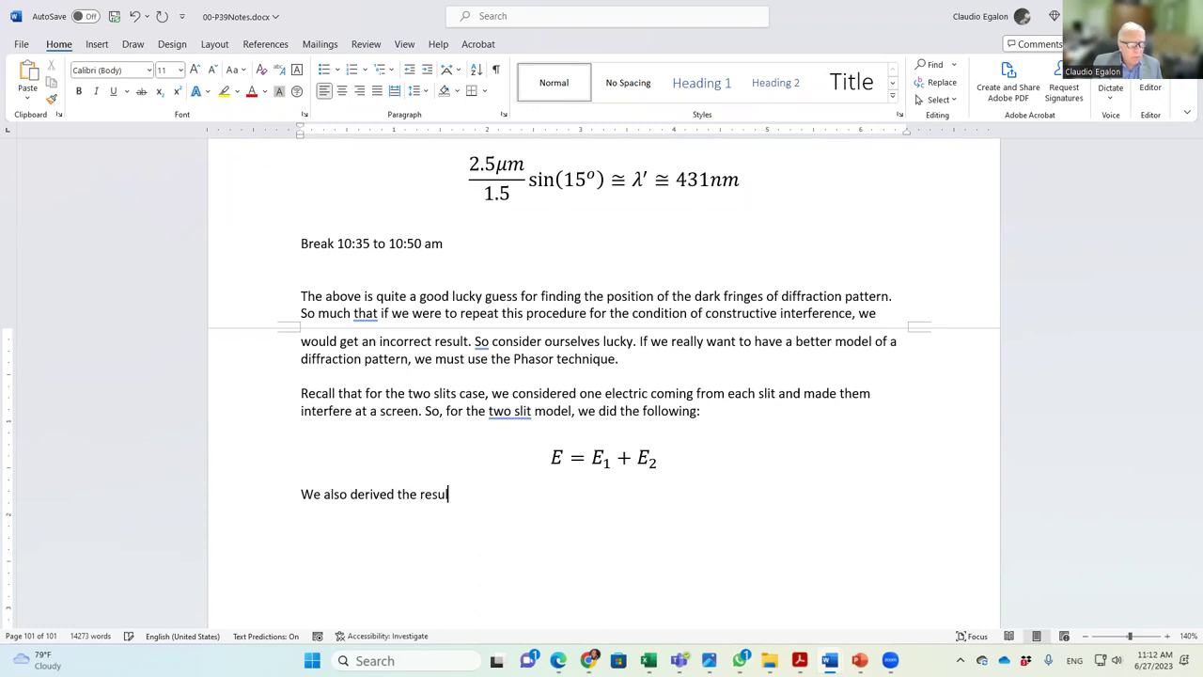
pyautogui.write('ting field using the phas')
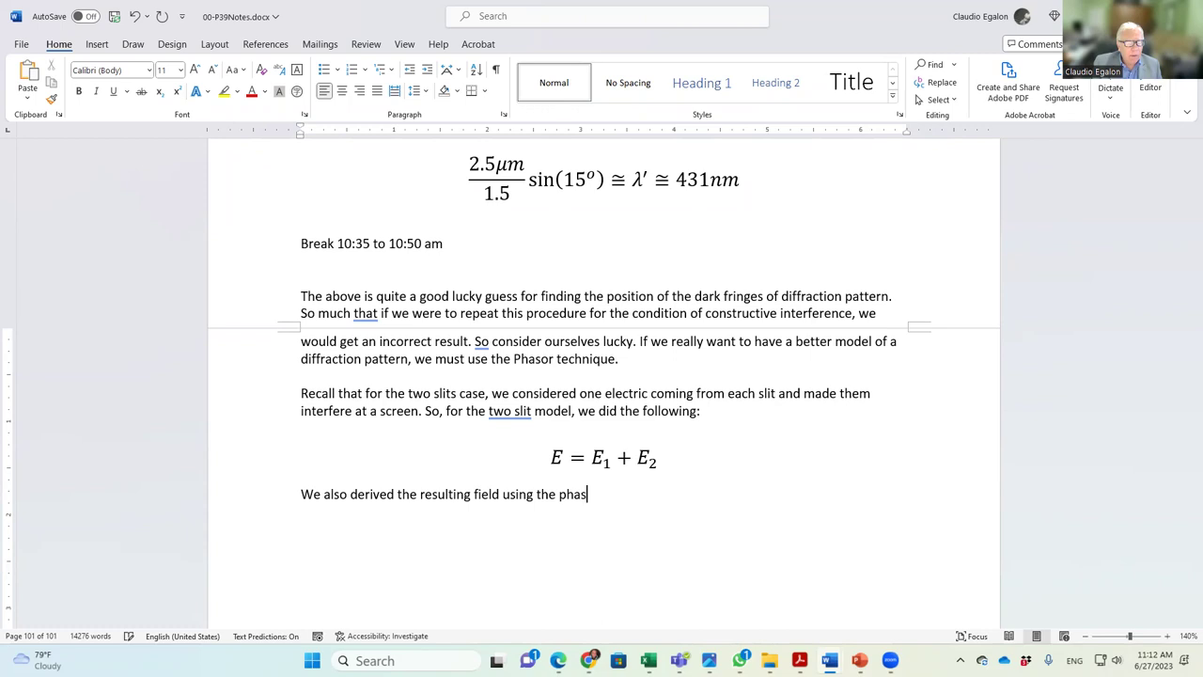
pyautogui.write('or diagram.')
pyautogui.press('Return')
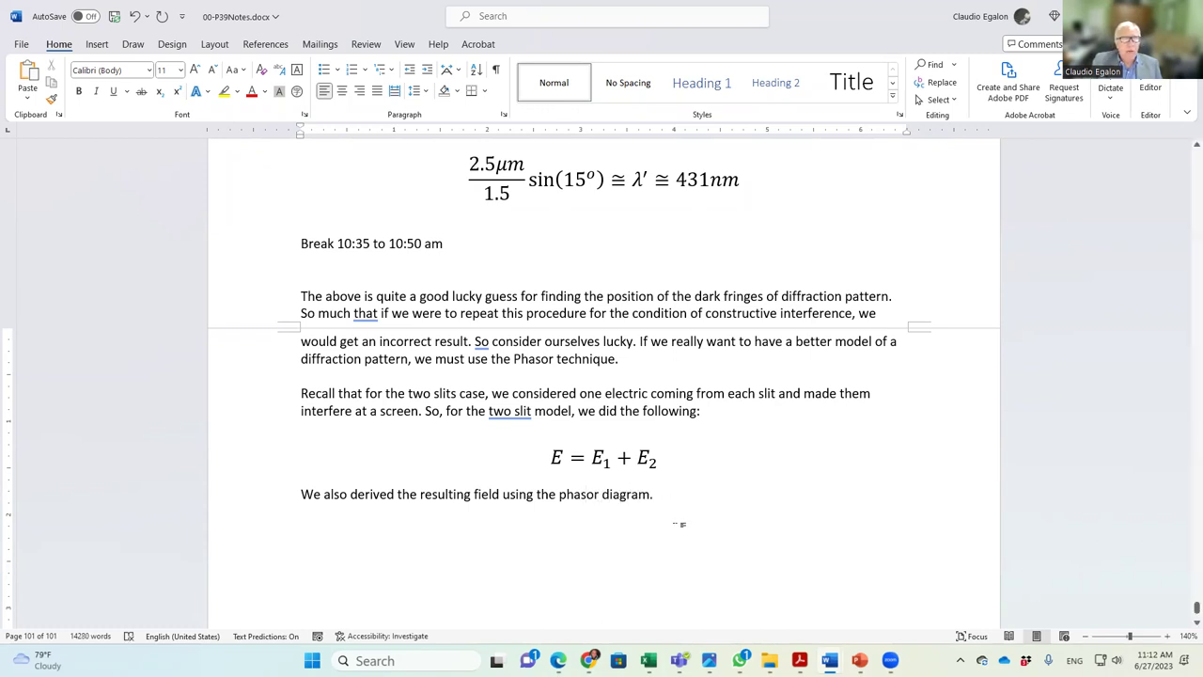
pyautogui.tripleClick(507, 496)
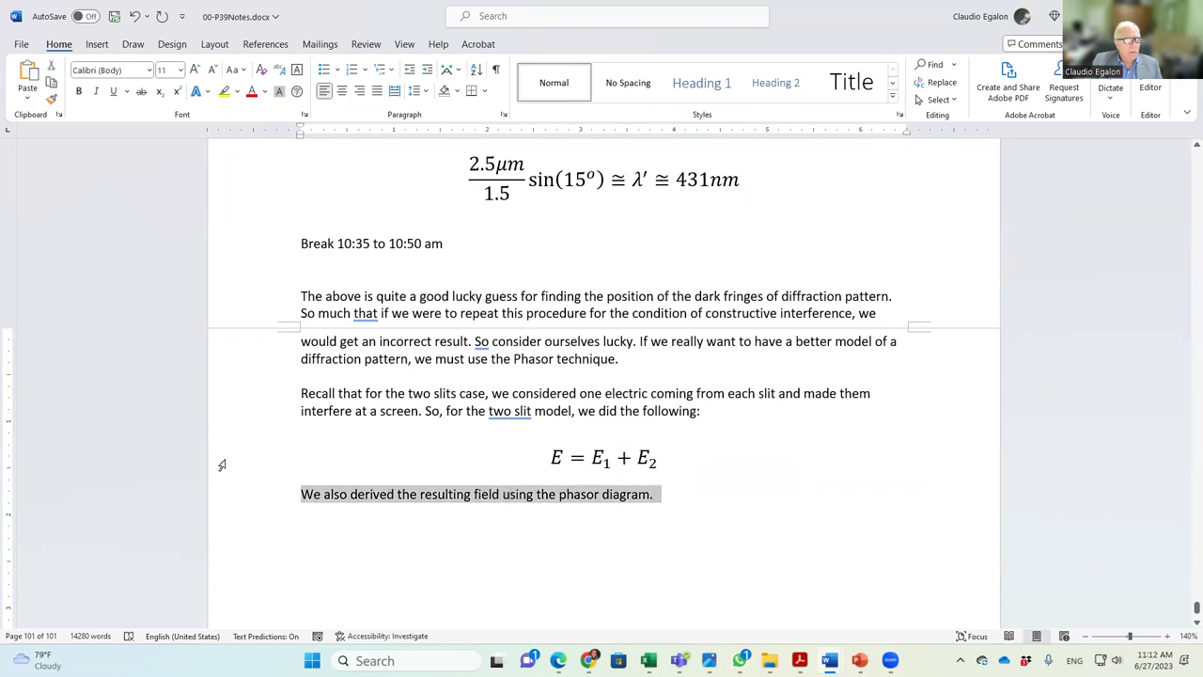
pyautogui.click(220, 461)
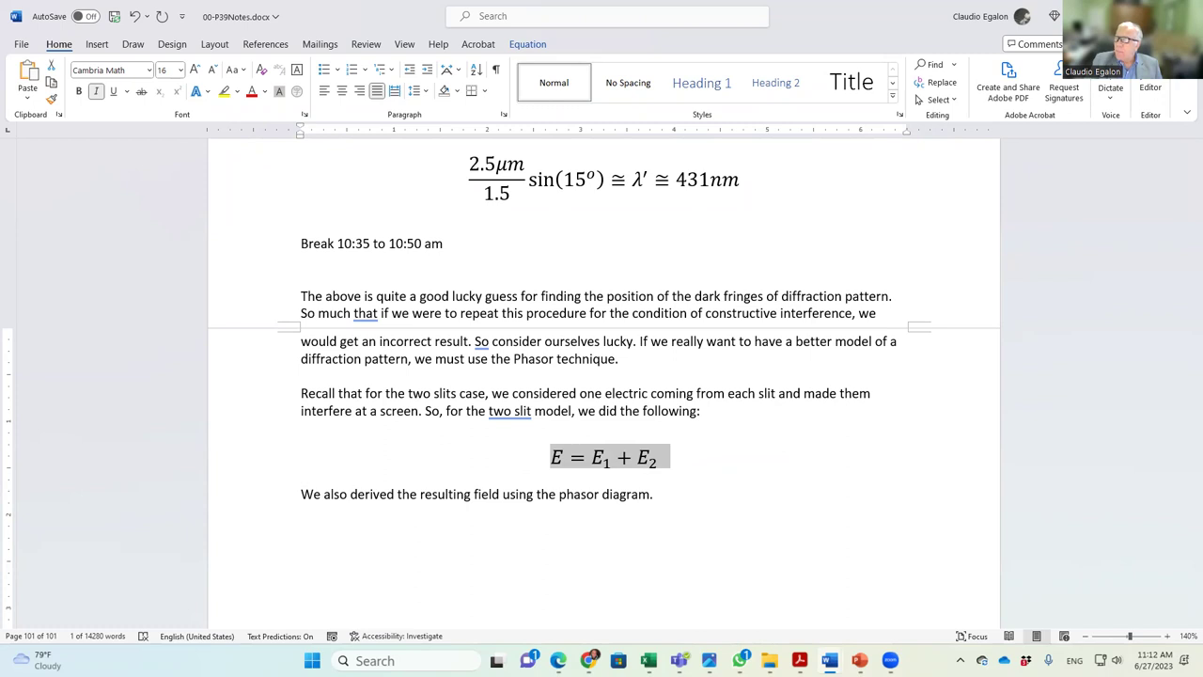
# Step: Add the sentence "And then we squared the resulting field to obtain the intensity." after the phasor diagram sentence
pyautogui.click(445, 543)
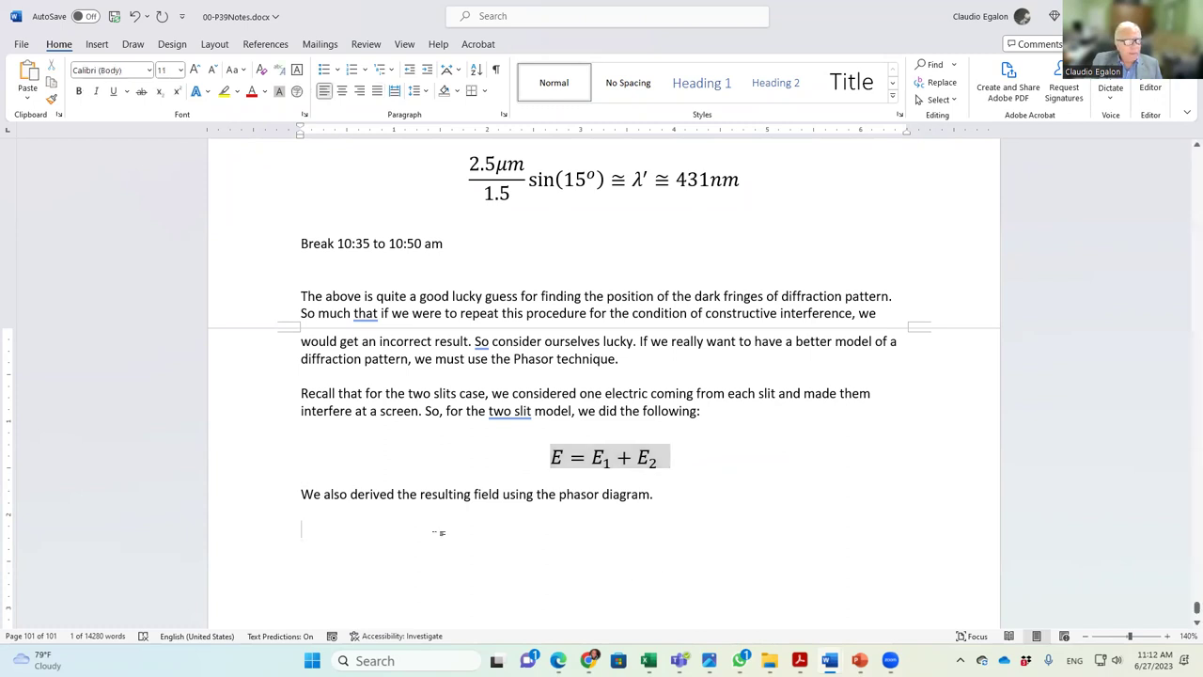
pyautogui.write('And th')
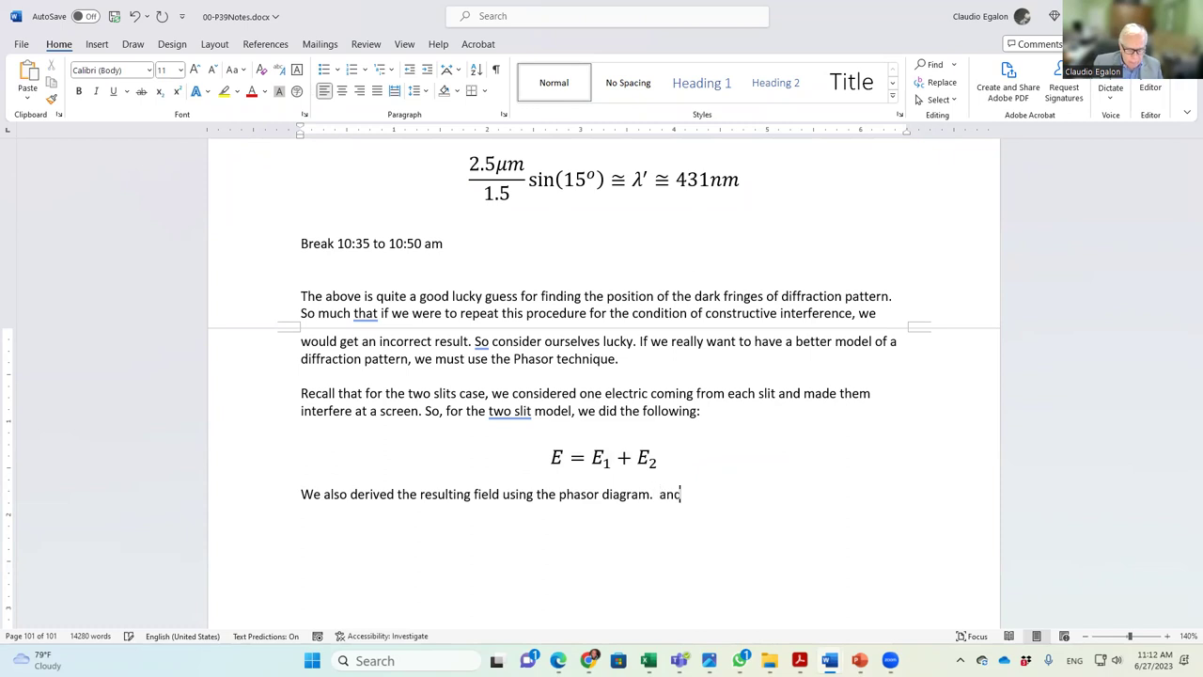
pyautogui.write('en we ')
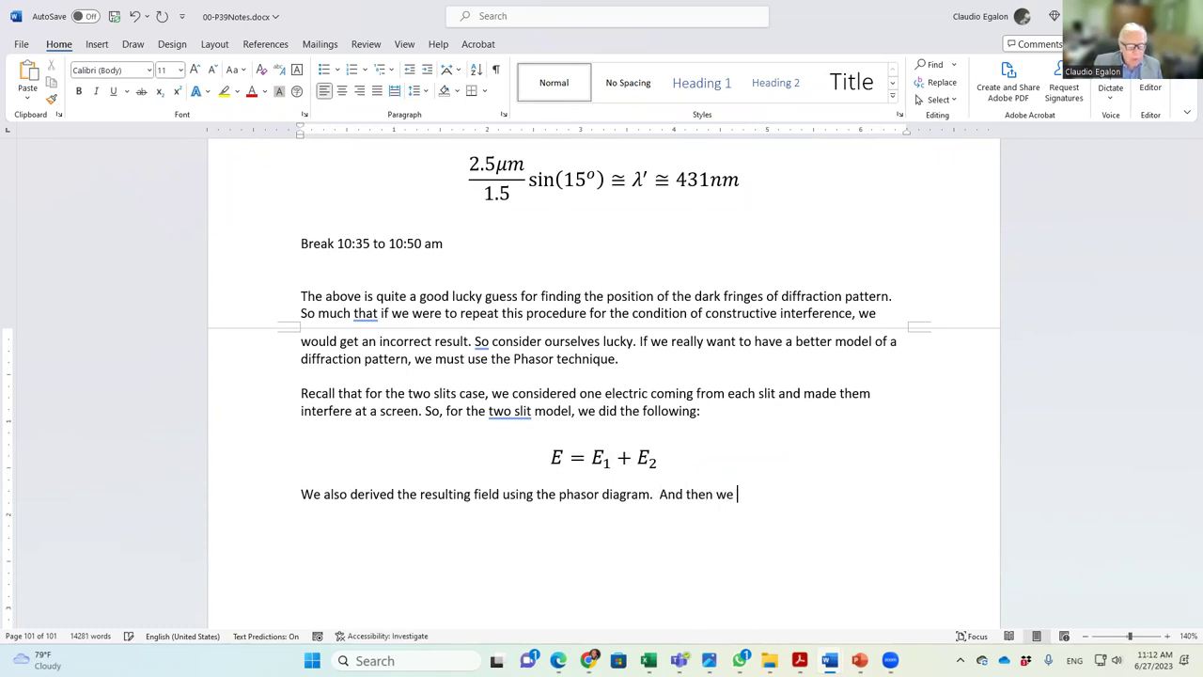
pyautogui.write('scquar')
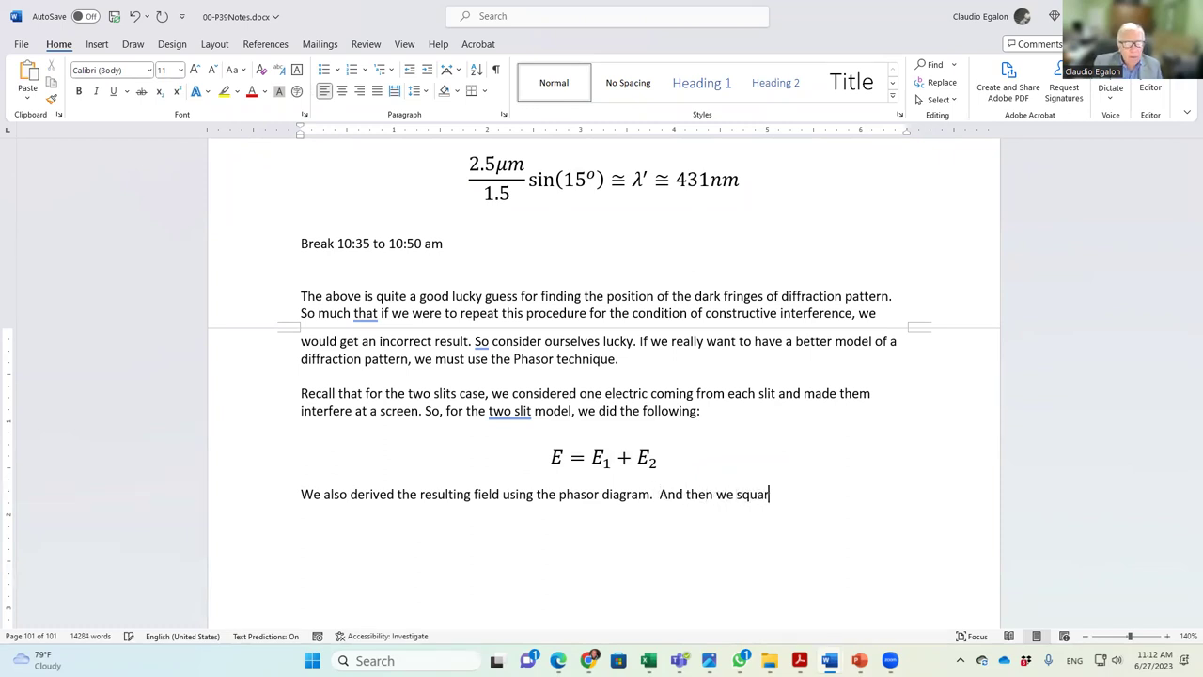
pyautogui.write('ed the resultin')
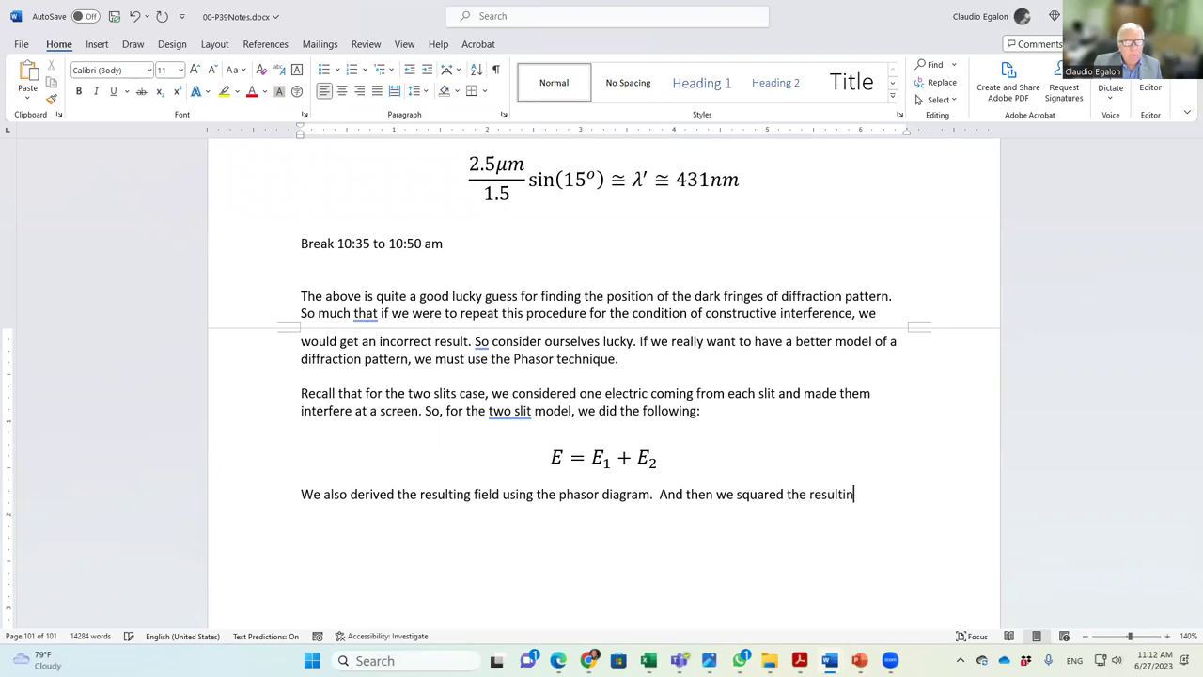
pyautogui.write('g field ')
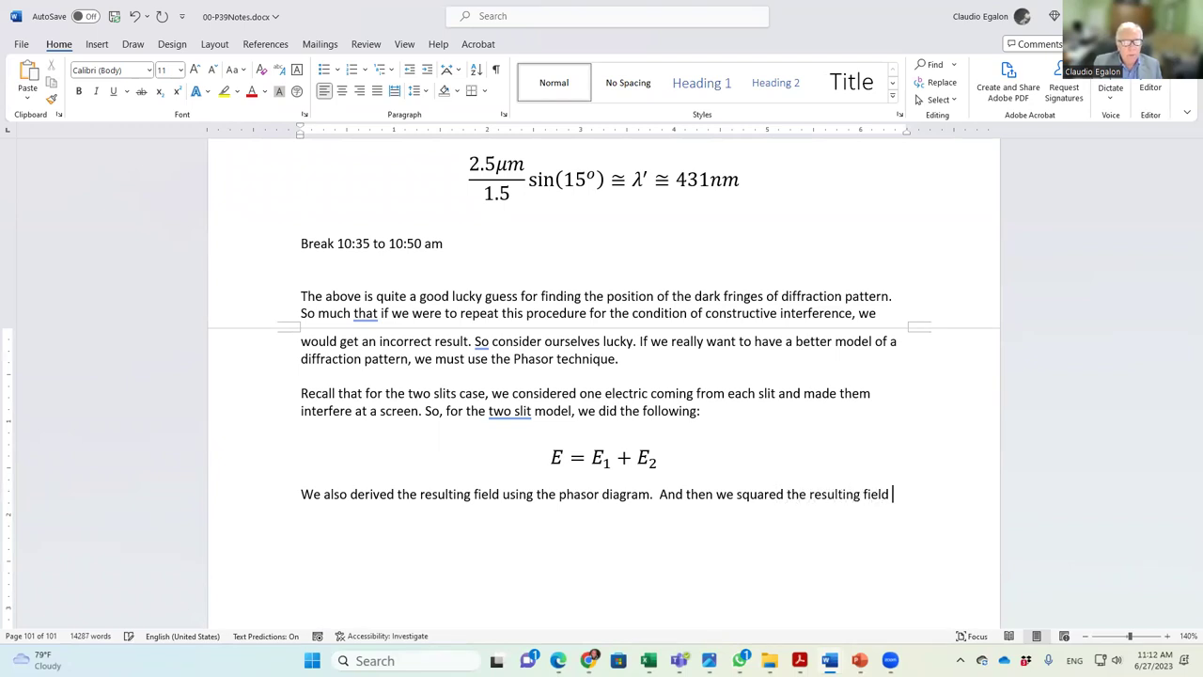
pyautogui.write('to obta')
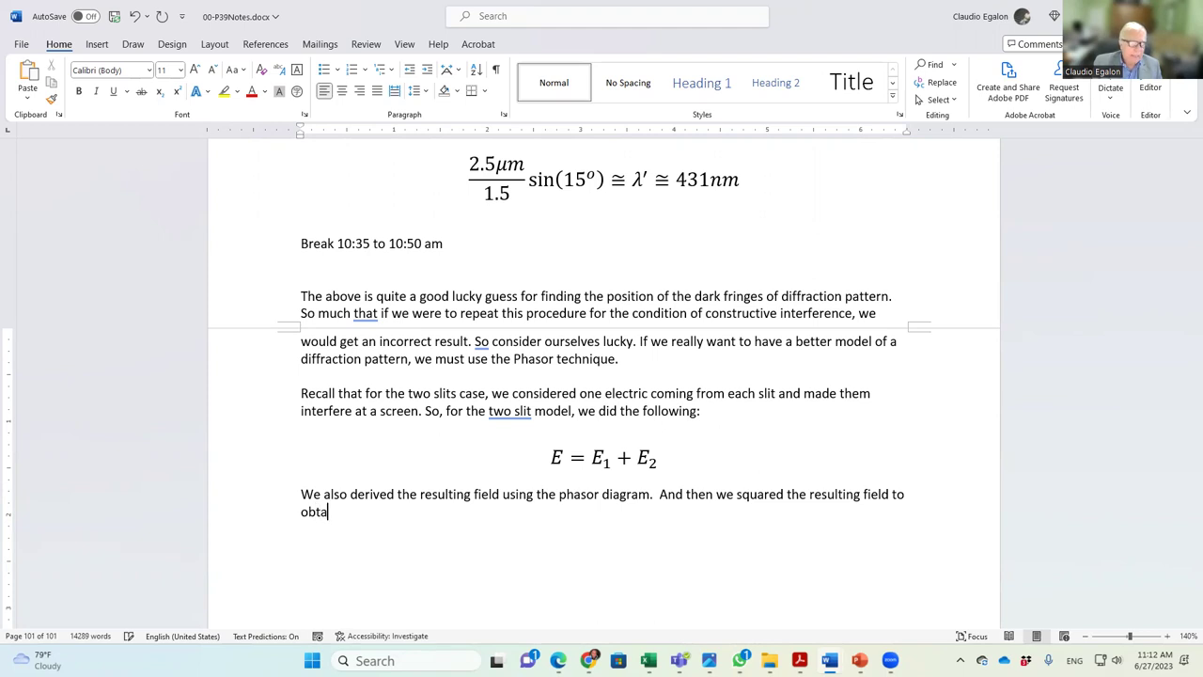
pyautogui.write('in the intensity.')
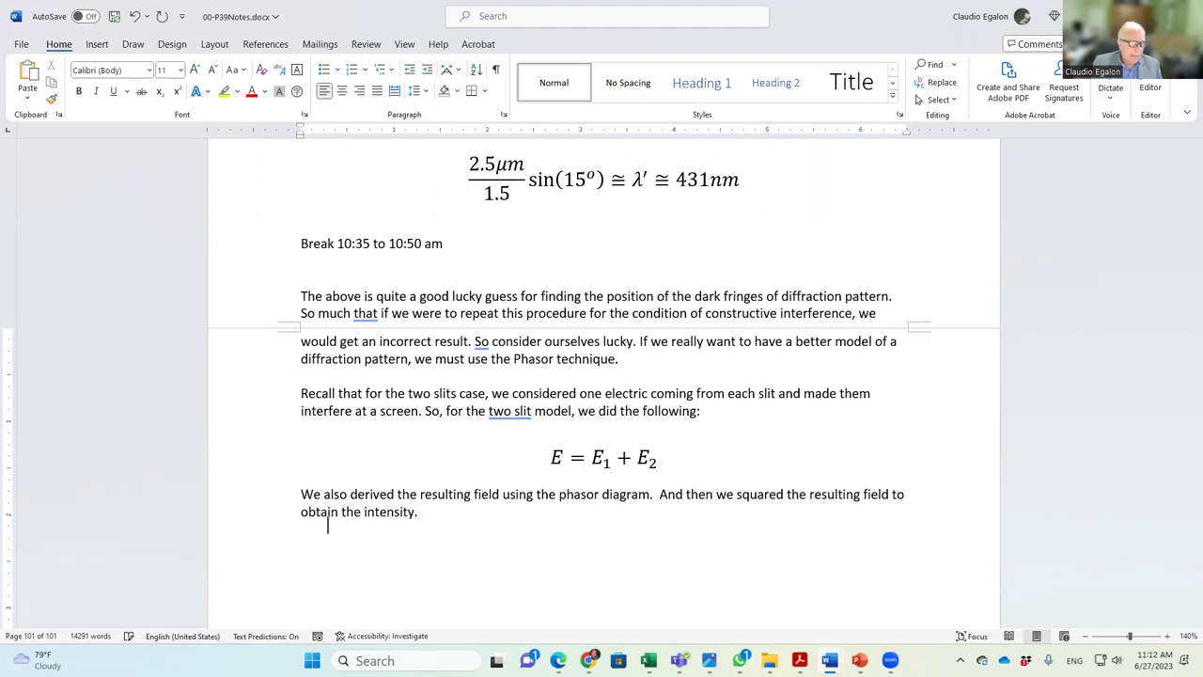
pyautogui.press('Return')
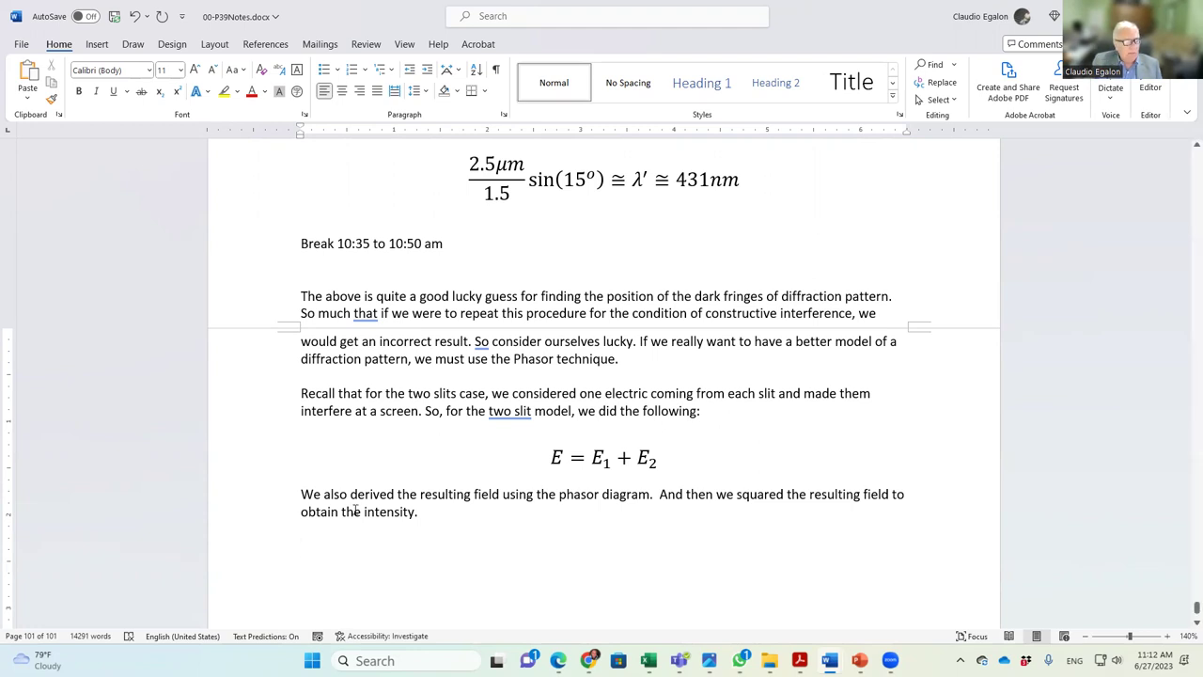
pyautogui.doubleClick(261, 523)
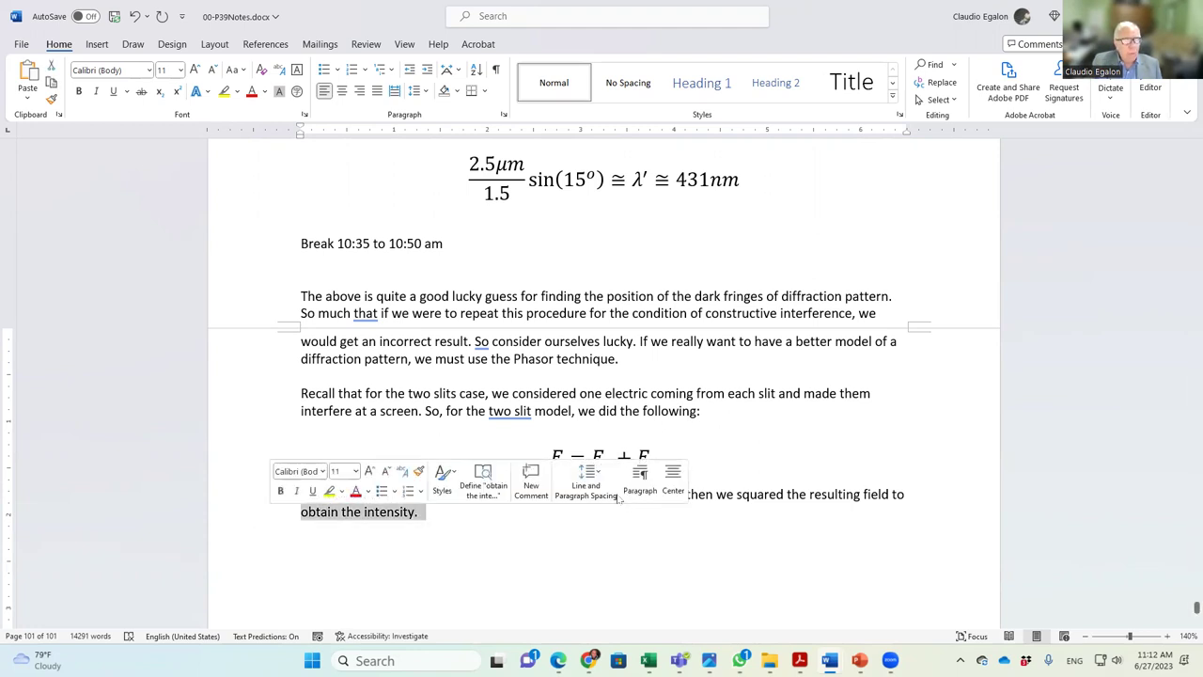
pyautogui.click(583, 442)
pyautogui.moveTo(551, 458); pyautogui.dragTo(598, 459)
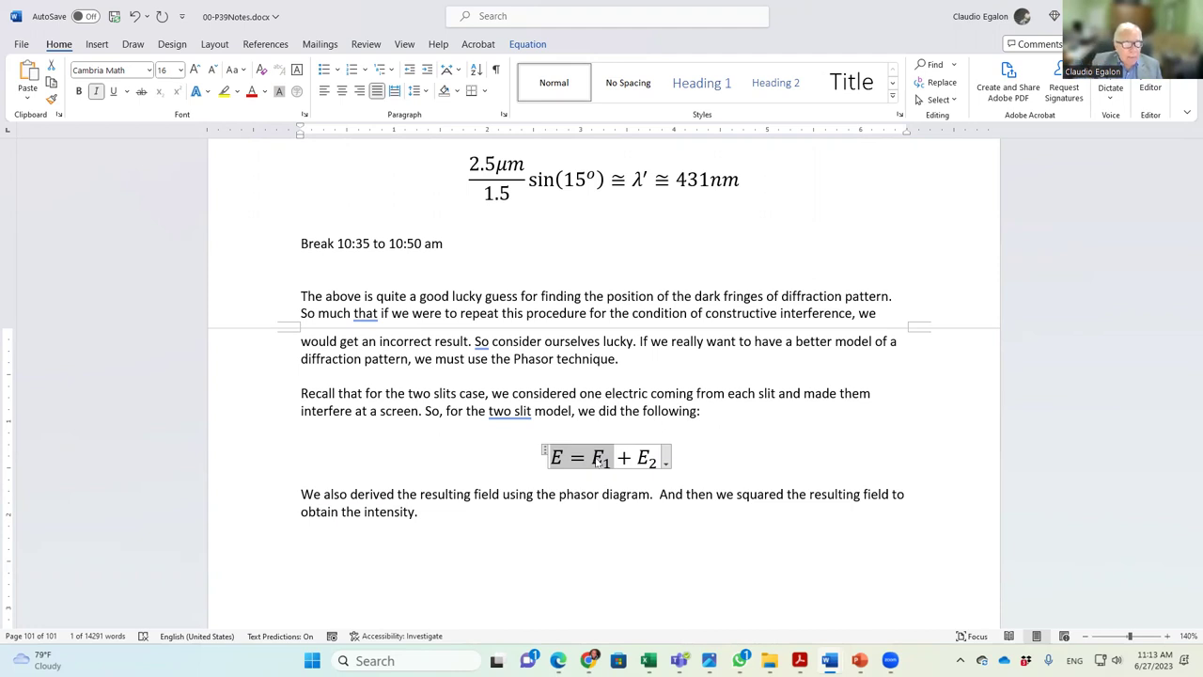
pyautogui.moveTo(592, 460); pyautogui.dragTo(660, 461)
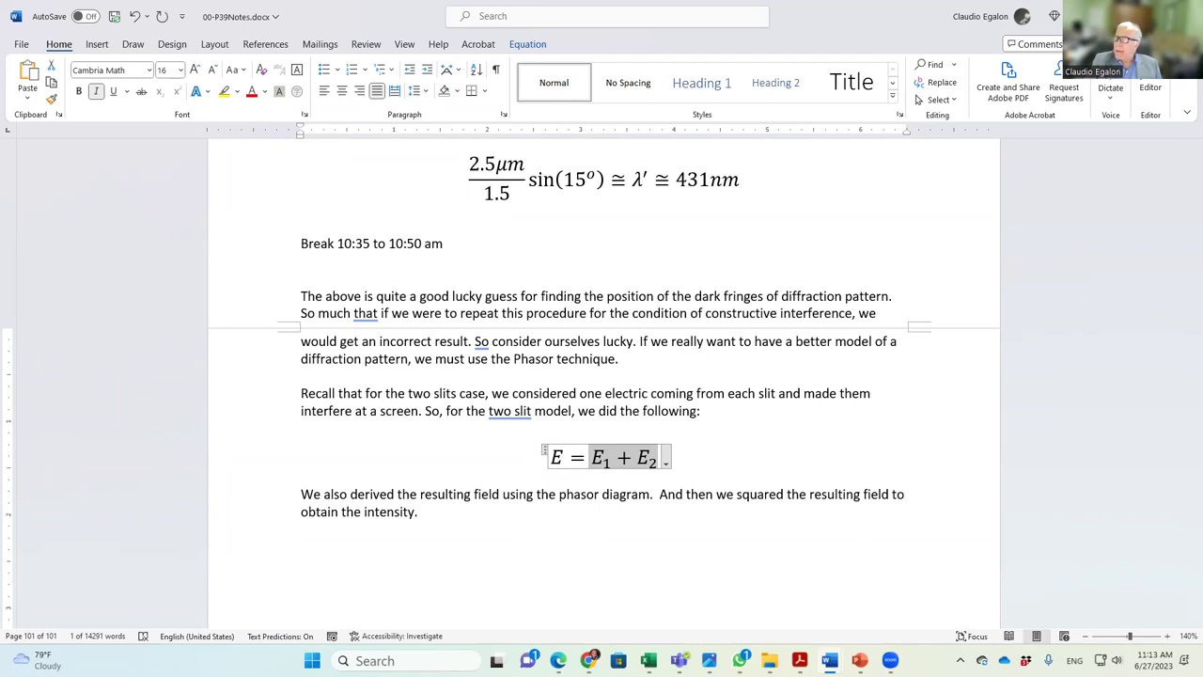
# Step: Start a new paragraph at the end with "What we are going to do for this diffraction pattern is that we are going to adapt"
pyautogui.click(483, 509)
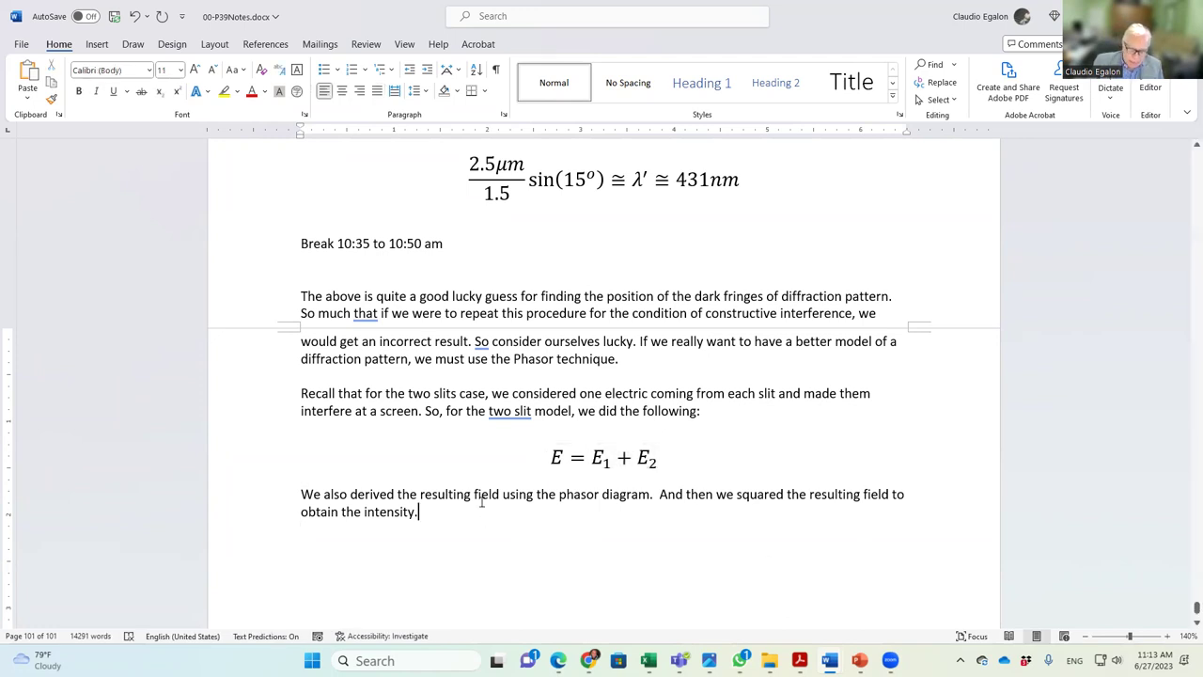
pyautogui.press('Return')
pyautogui.write('What ')
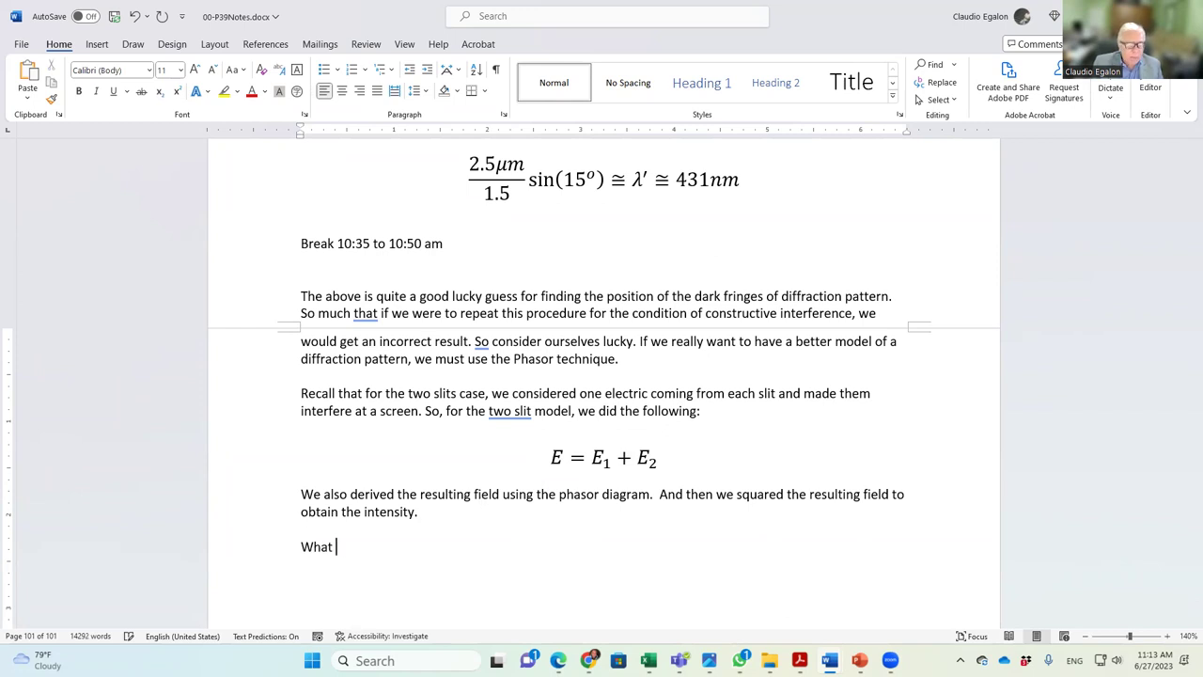
pyautogui.write('we are going ')
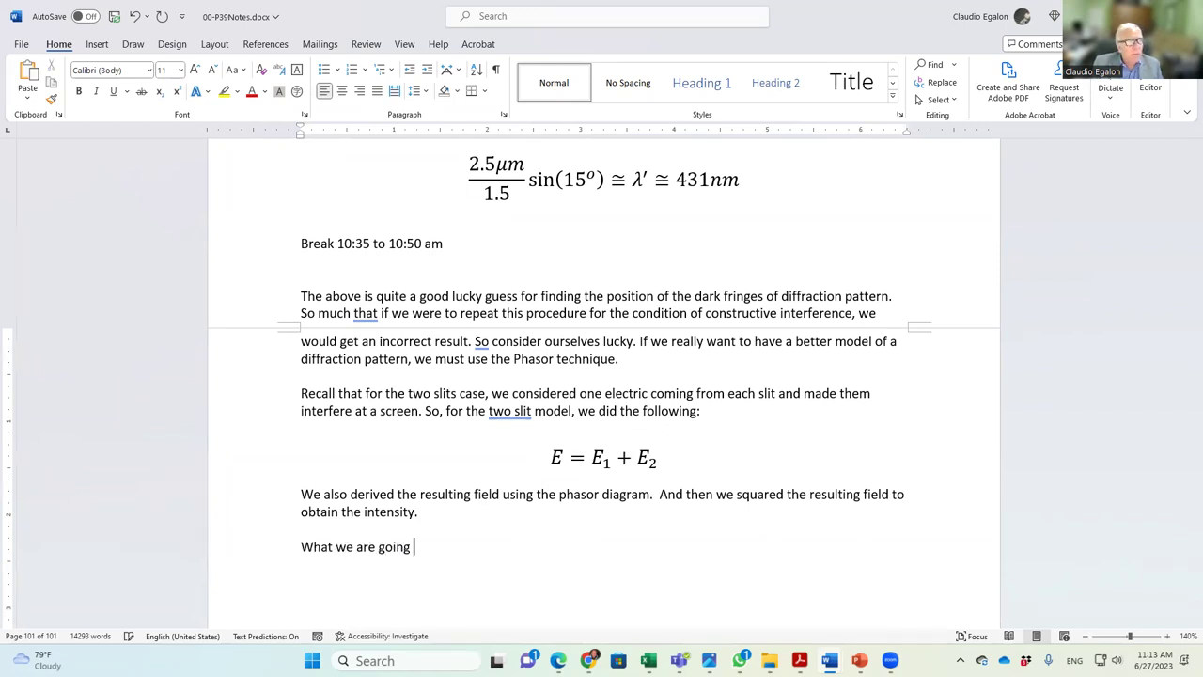
pyautogui.write('to do of')
pyautogui.press('BackSpace')
pyautogui.press('BackSpace')
pyautogui.press('BackSpace')
pyautogui.press('BackSpace')
pyautogui.write('for this diffraction patterne')
pyautogui.press('BackSpace')
pyautogui.write('is that v')
pyautogui.write('e are going to ac')
pyautogui.write('apt')
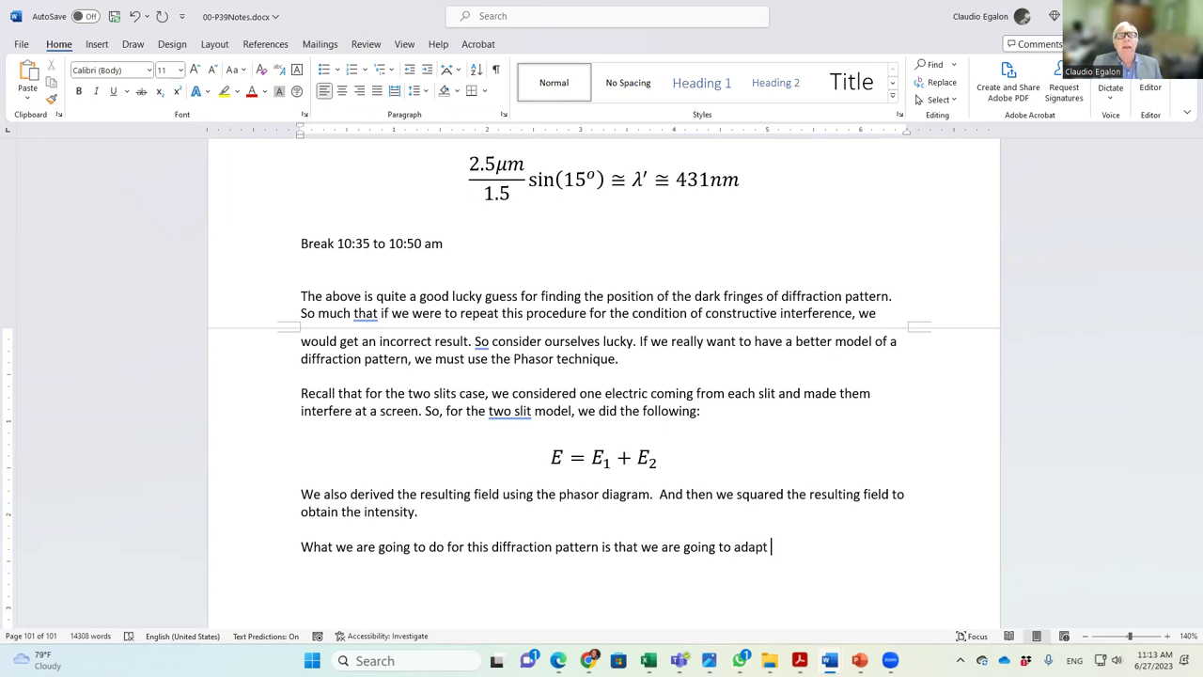
# Step: Complete the sentence with "the phasor diagram technique that we used previously."
pyautogui.write(' the phasor d')
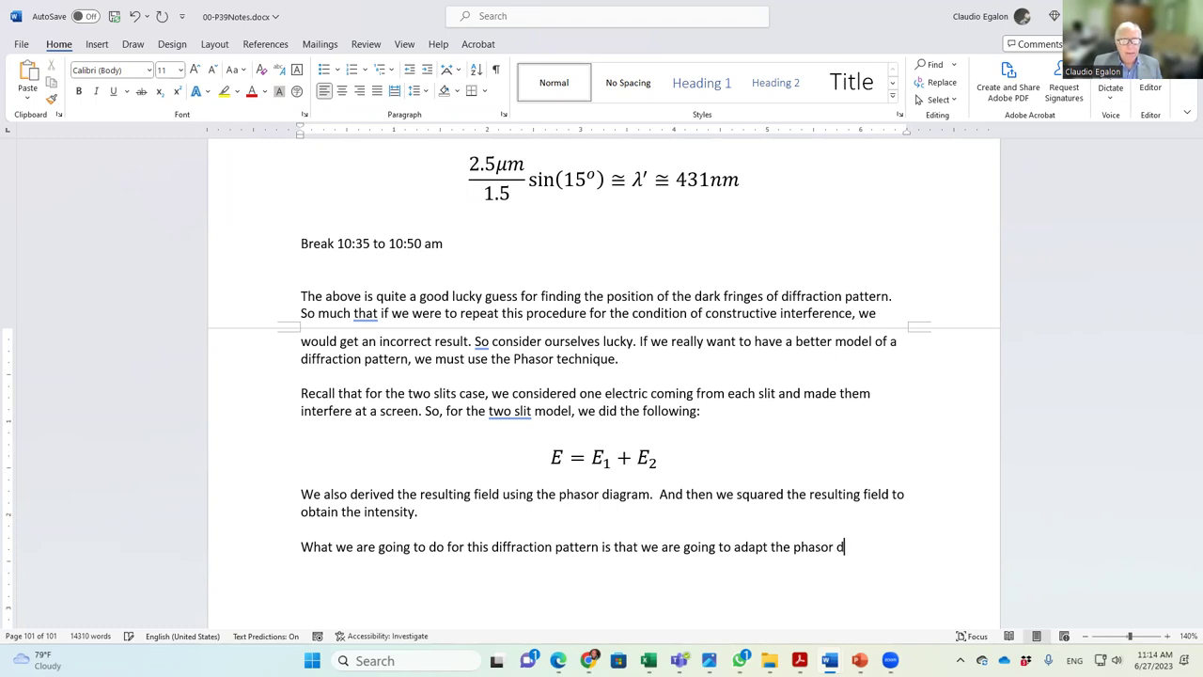
pyautogui.write('iagram techn iq')
pyautogui.press('BackSpace')
pyautogui.press('BackSpace')
pyautogui.press('BackSpace')
pyautogui.write('iq')
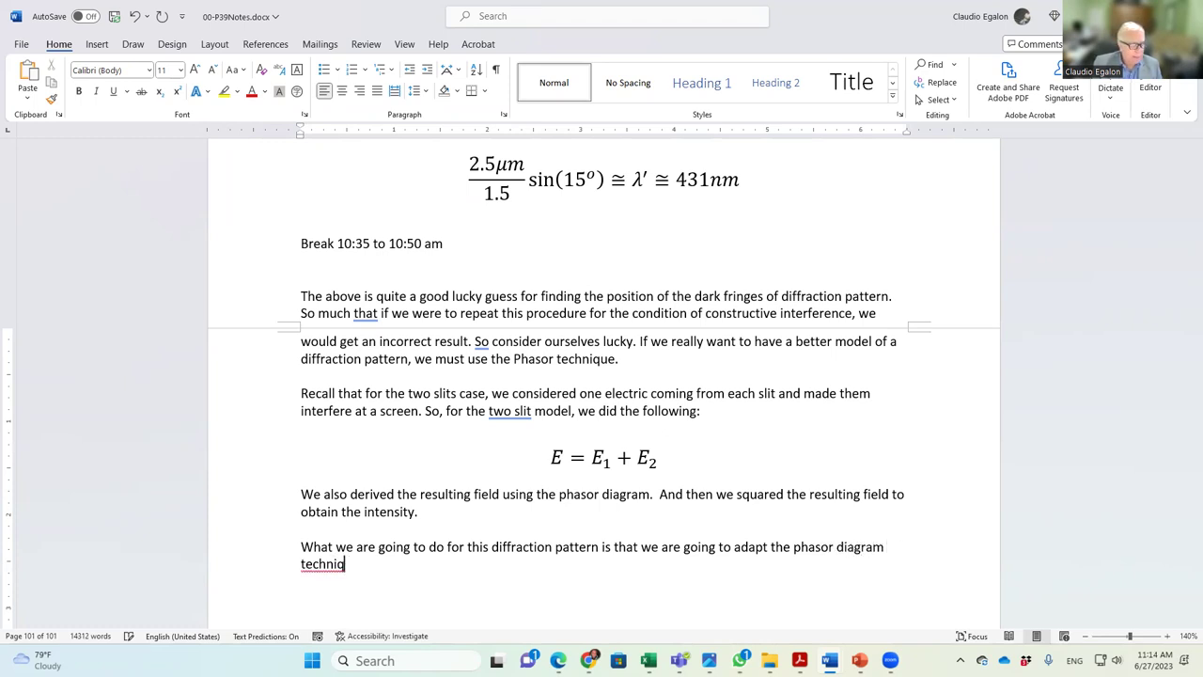
pyautogui.write('ue that we use')
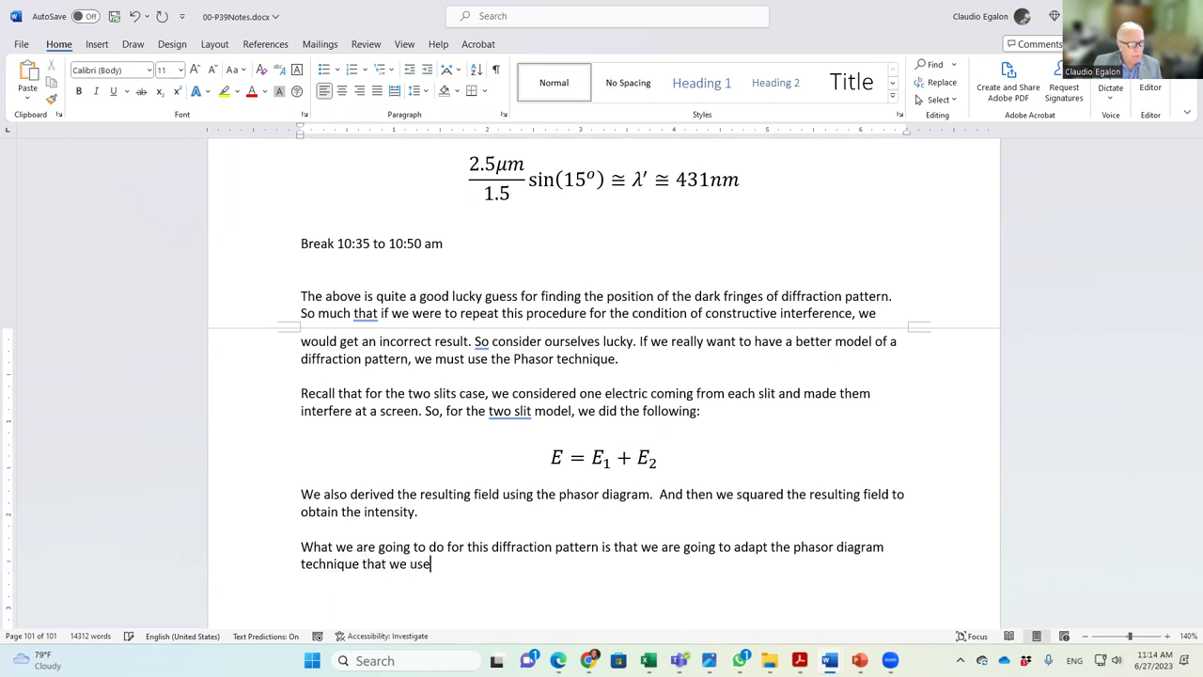
pyautogui.write('d previously.')
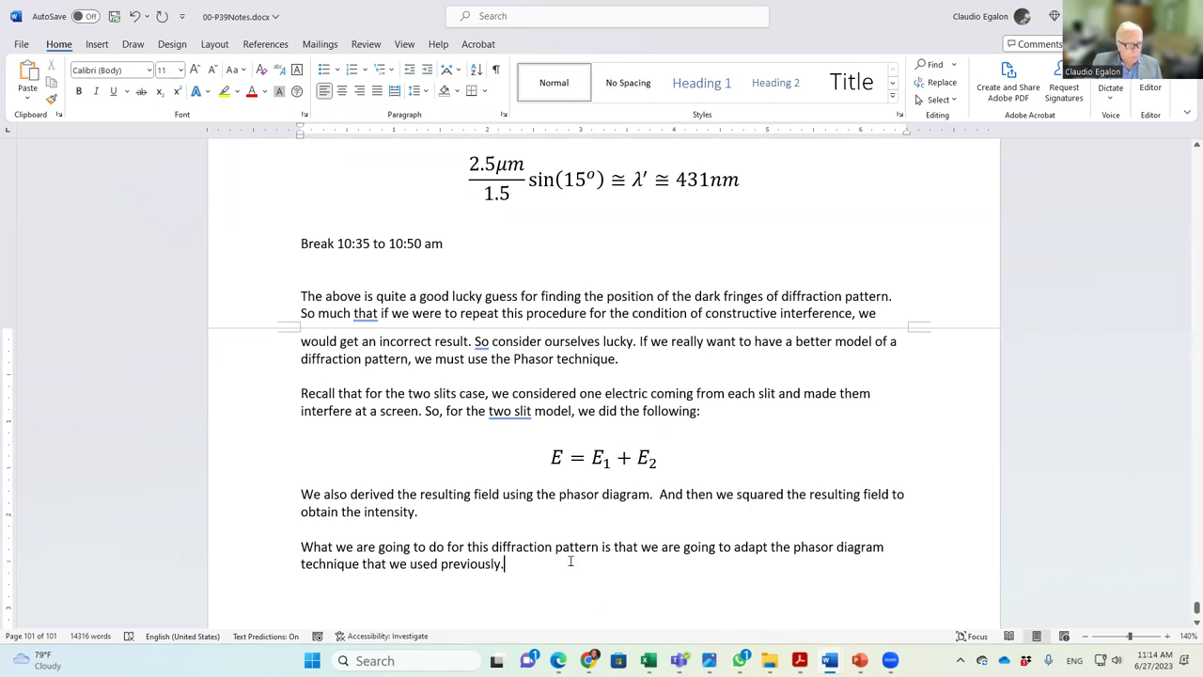
# Step: Add the line "We do it in the following way:" and place a copy of the equation E = E_1 + E_2 below it
pyautogui.write('We do it in the following way:')
pyautogui.press('Return')
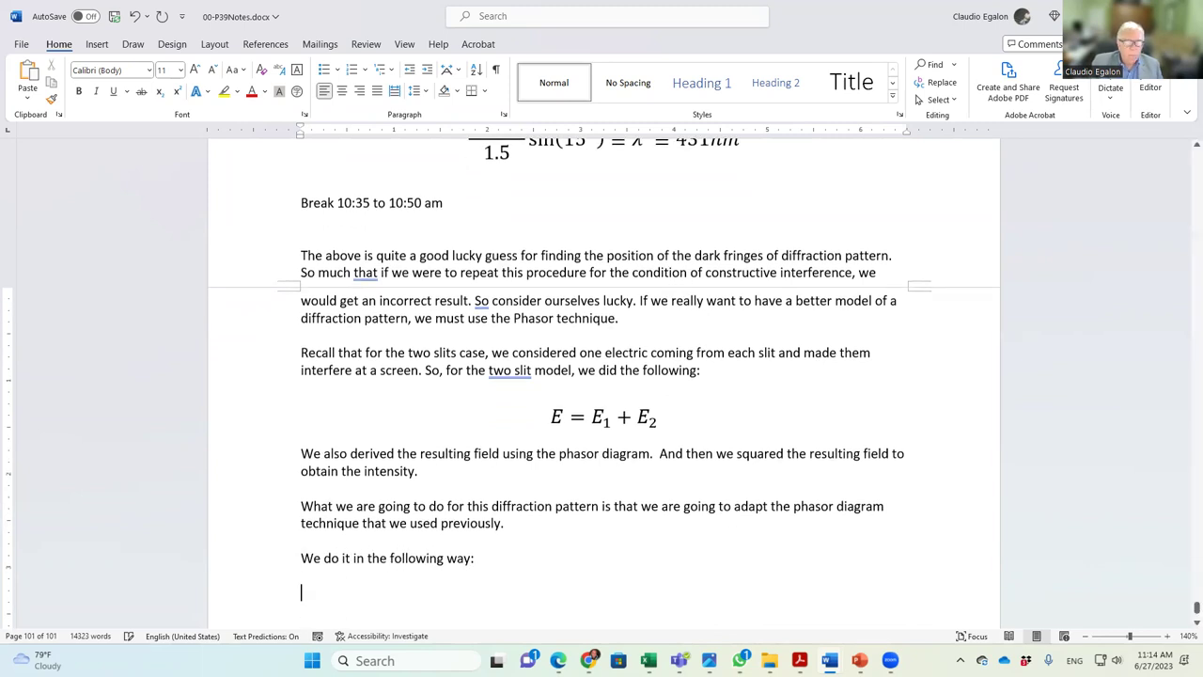
pyautogui.click(240, 410)
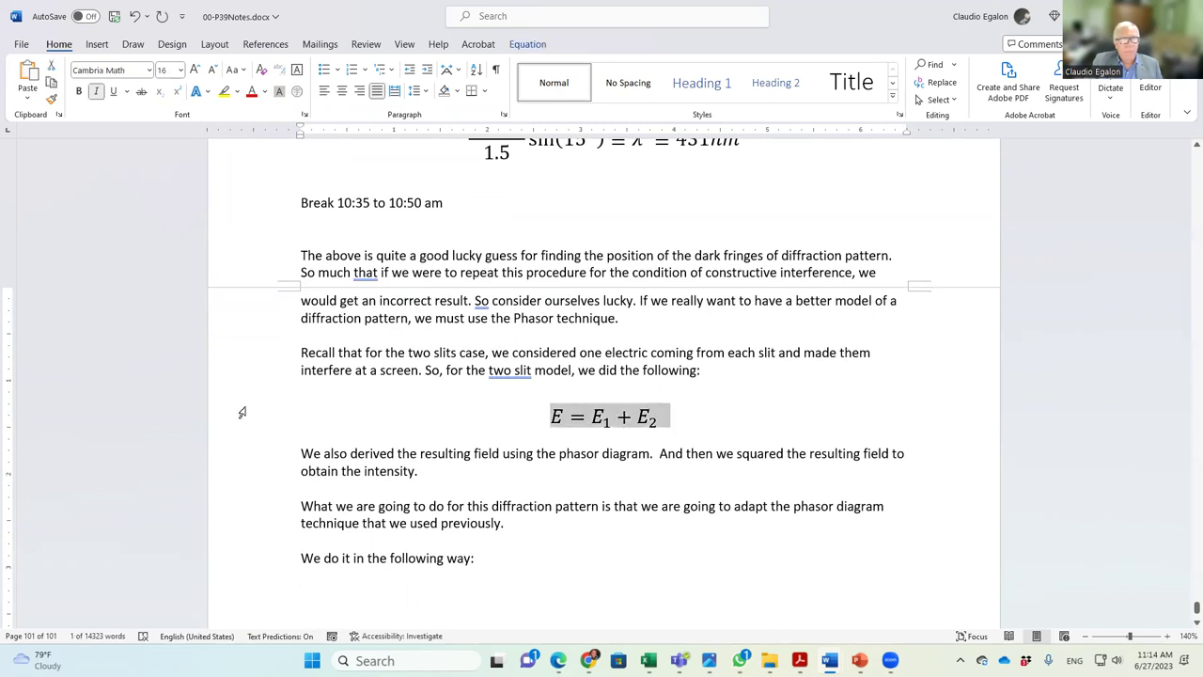
pyautogui.hotkey('ctrl', 'c')
pyautogui.click(405, 597)
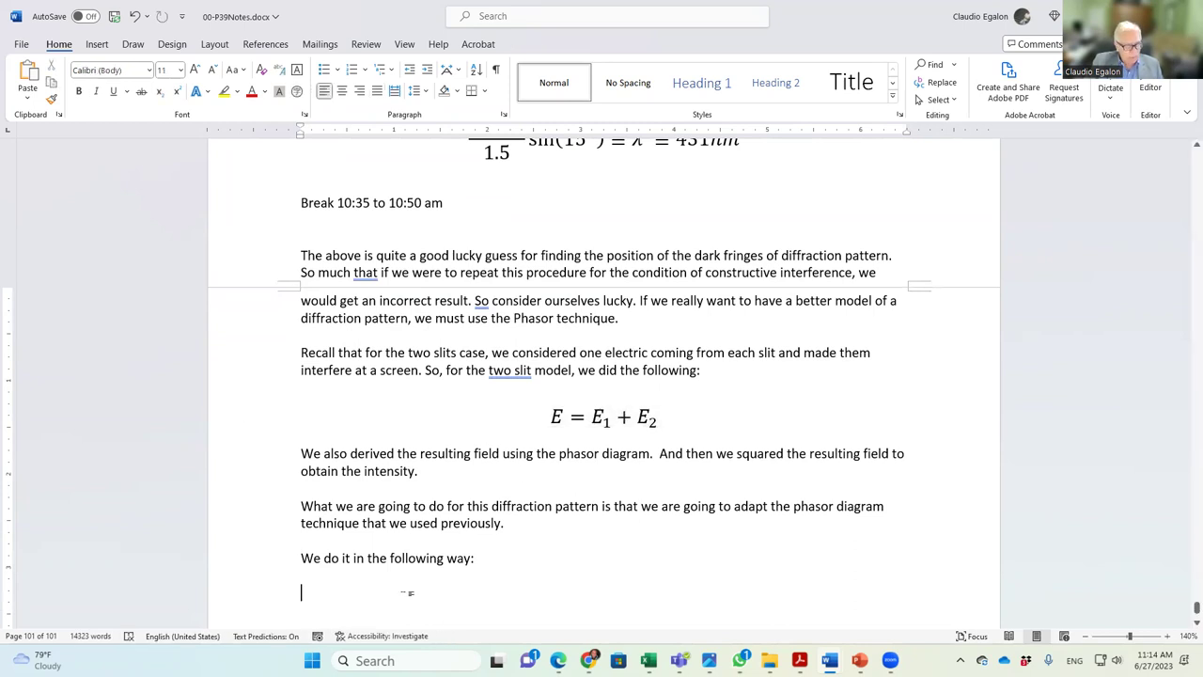
pyautogui.hotkey('ctrl', 'v')
# Step: Rewrite the copied equation as E_1 = E_o sin(k(x − vt))
pyautogui.click(568, 602)
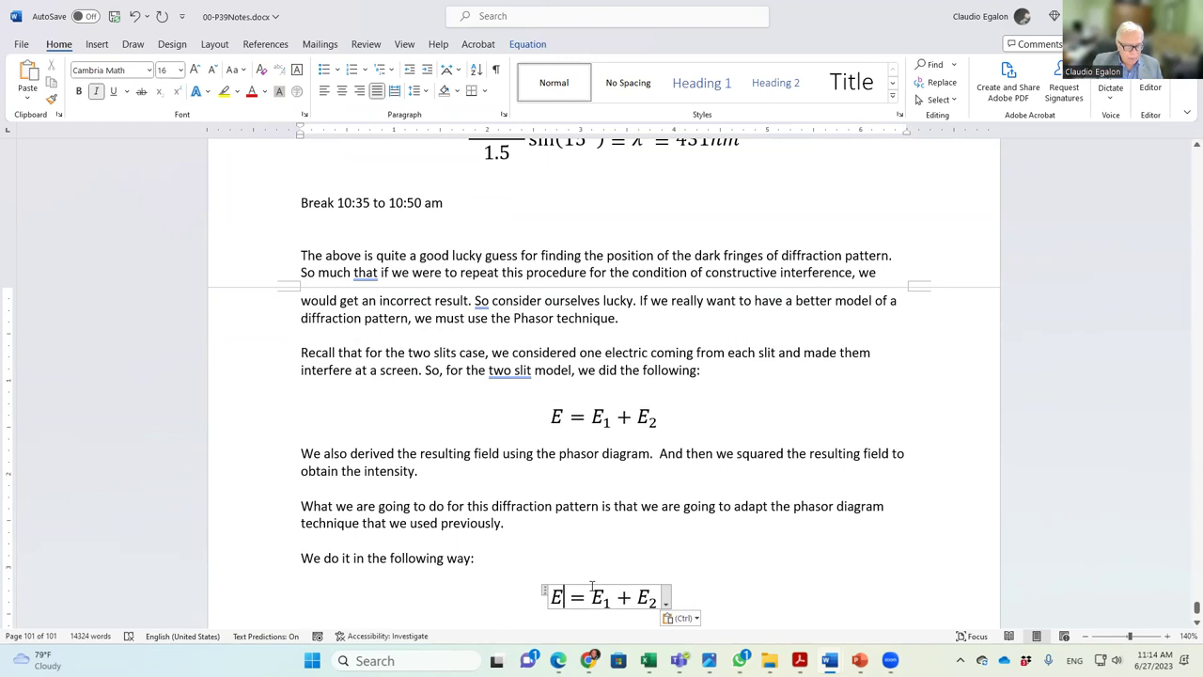
pyautogui.write('_1')
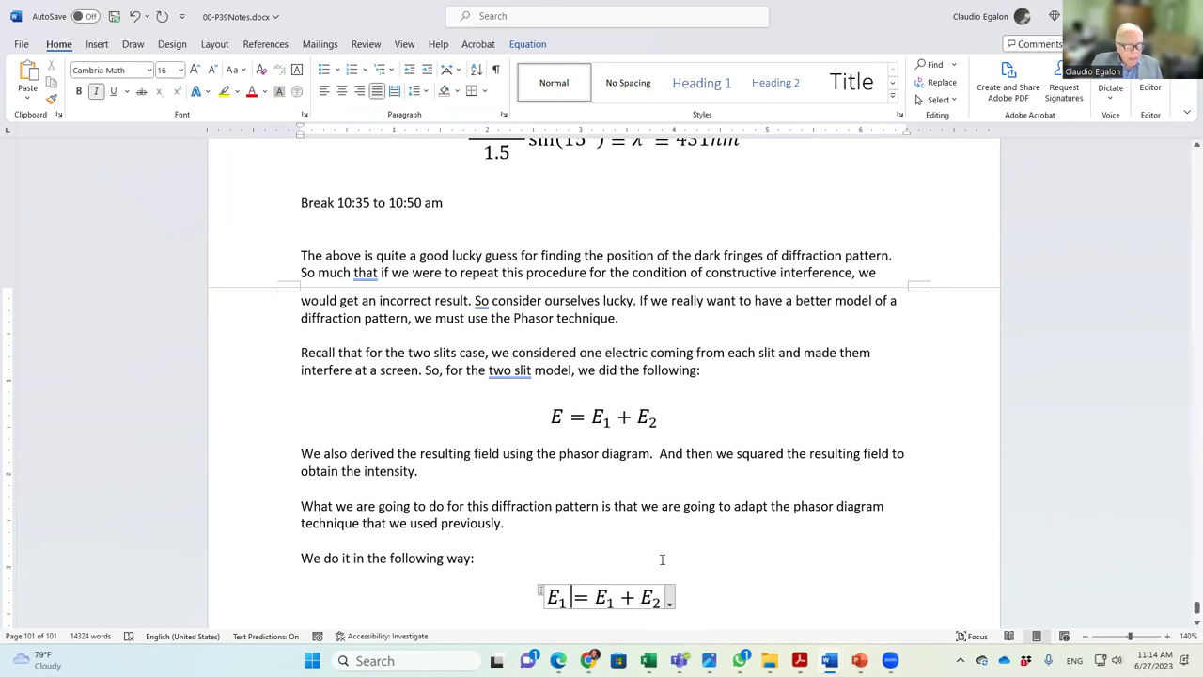
pyautogui.click(610, 602)
pyautogui.press('BackSpace')
pyautogui.write('o')
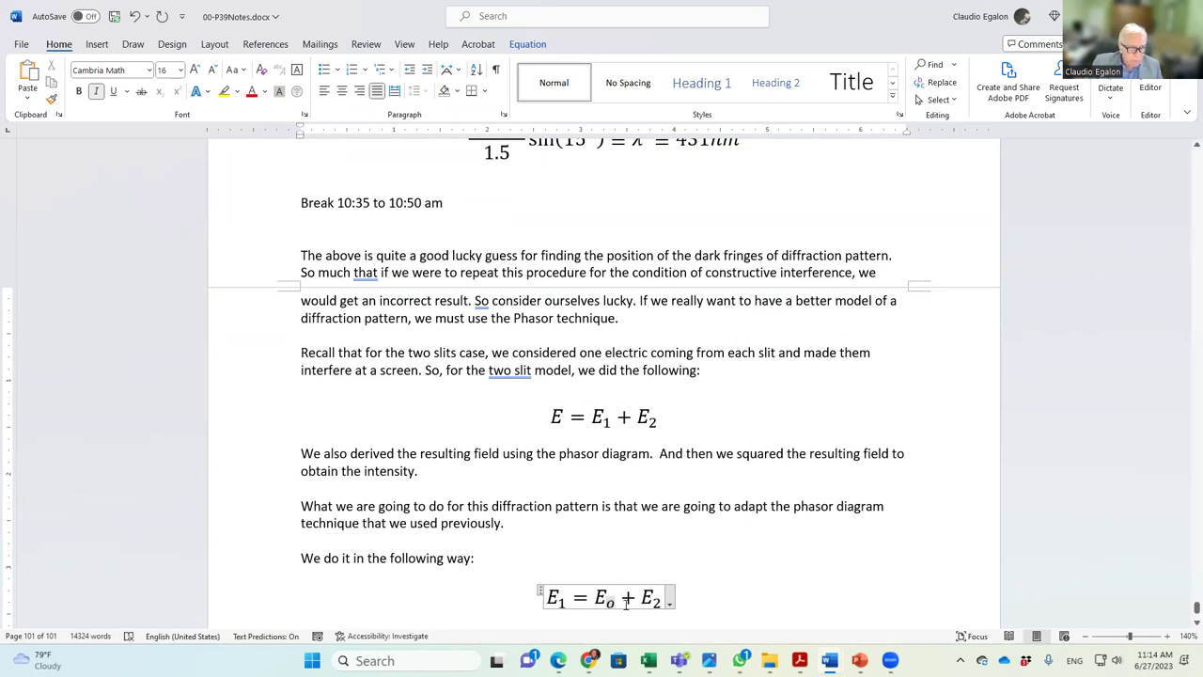
pyautogui.moveTo(619, 601); pyautogui.dragTo(656, 599)
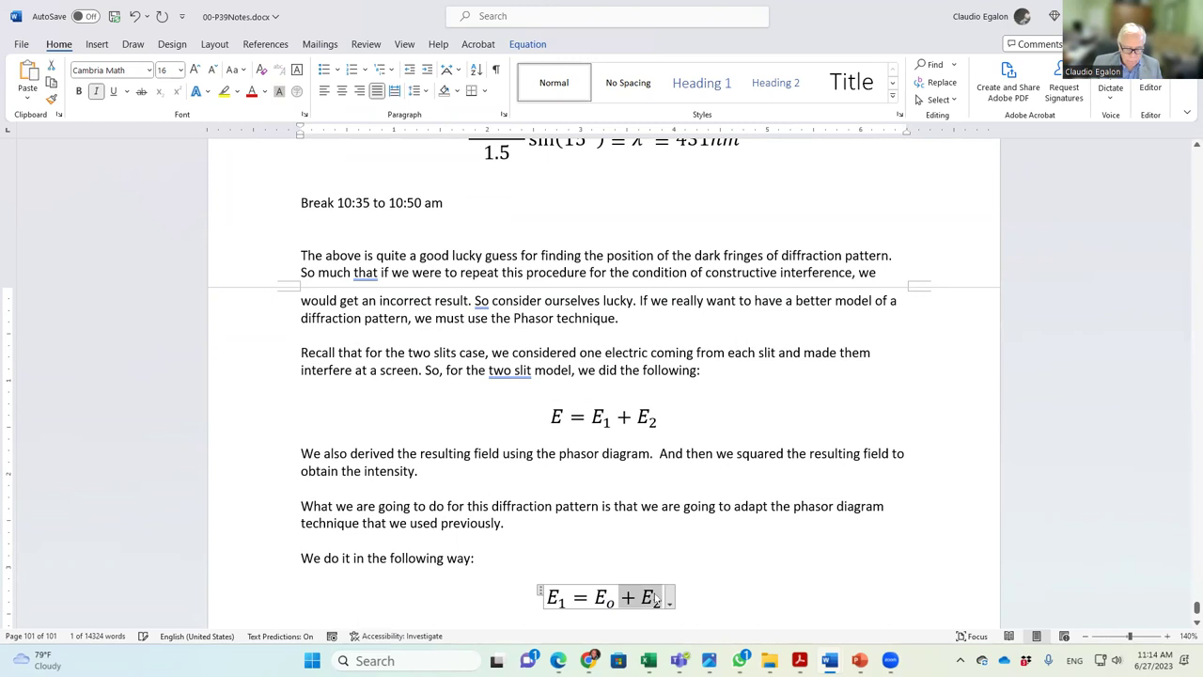
pyautogui.write('sin()')
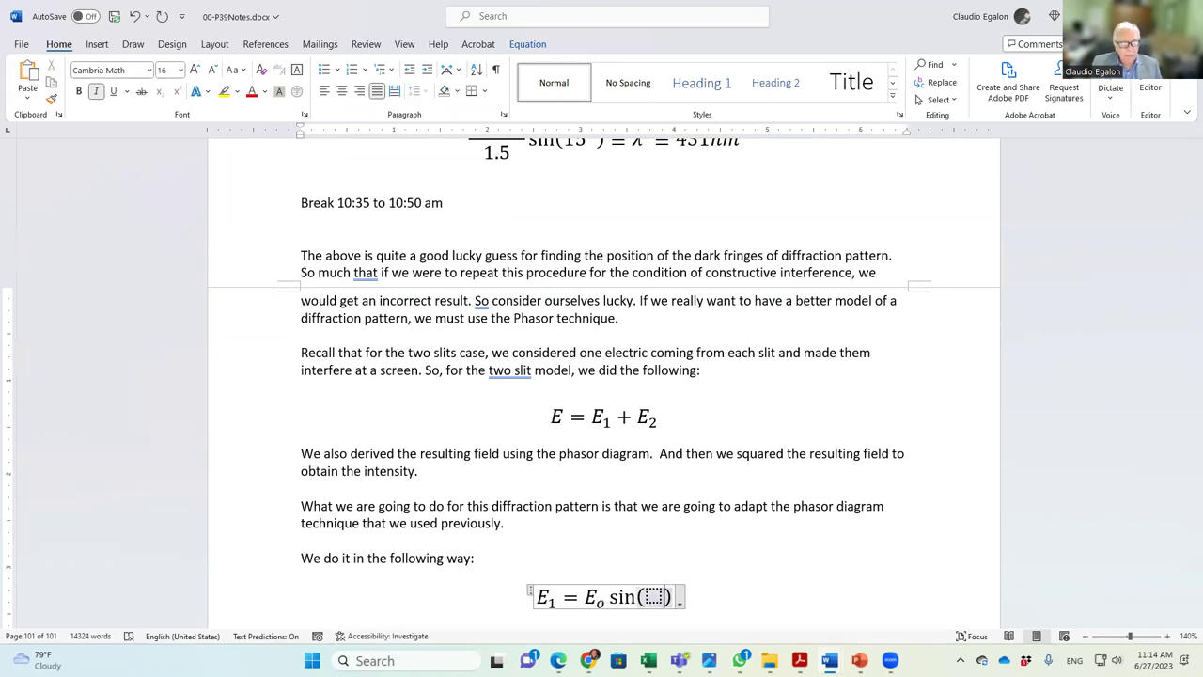
pyautogui.write('k()')
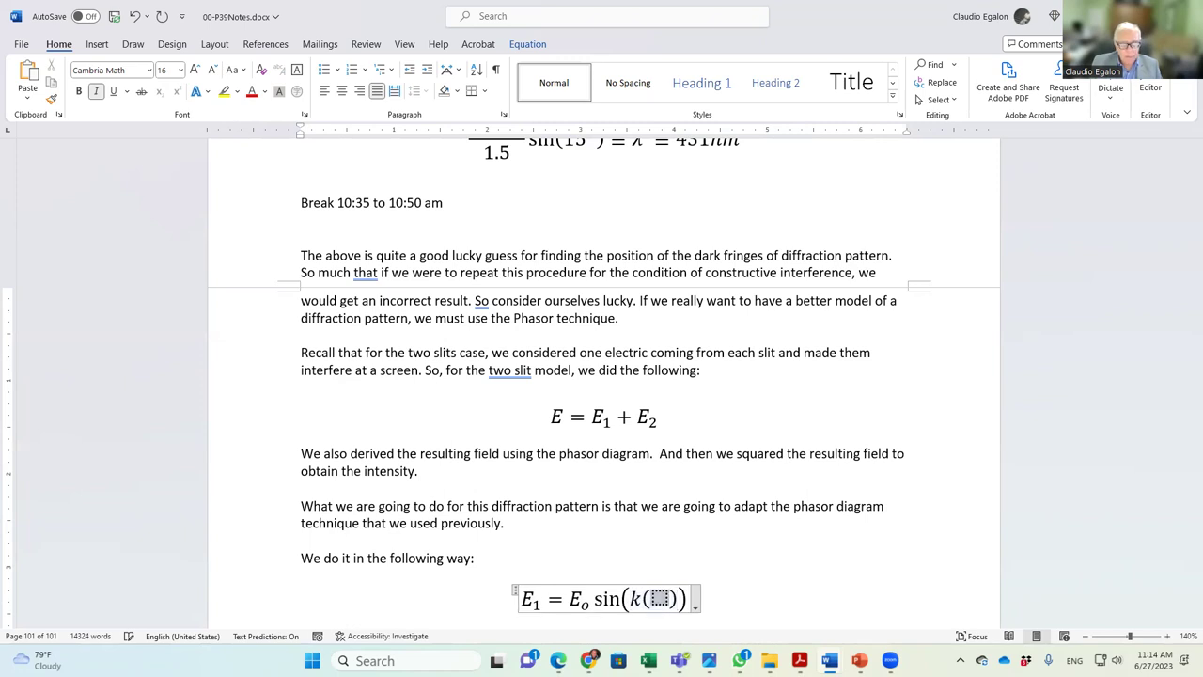
pyautogui.write('x-vt')
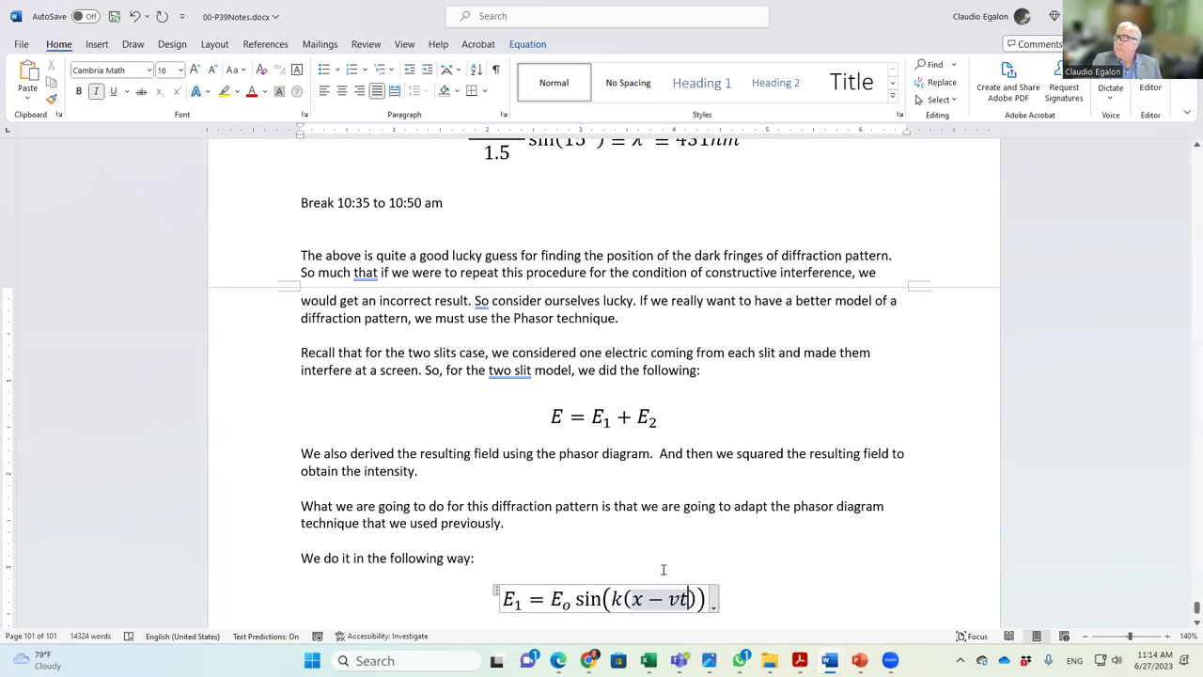
# Step: Duplicate the E_1 sine equation directly below itself and change the copy's field subscript to 2
pyautogui.scroll(-5, 688, 545)
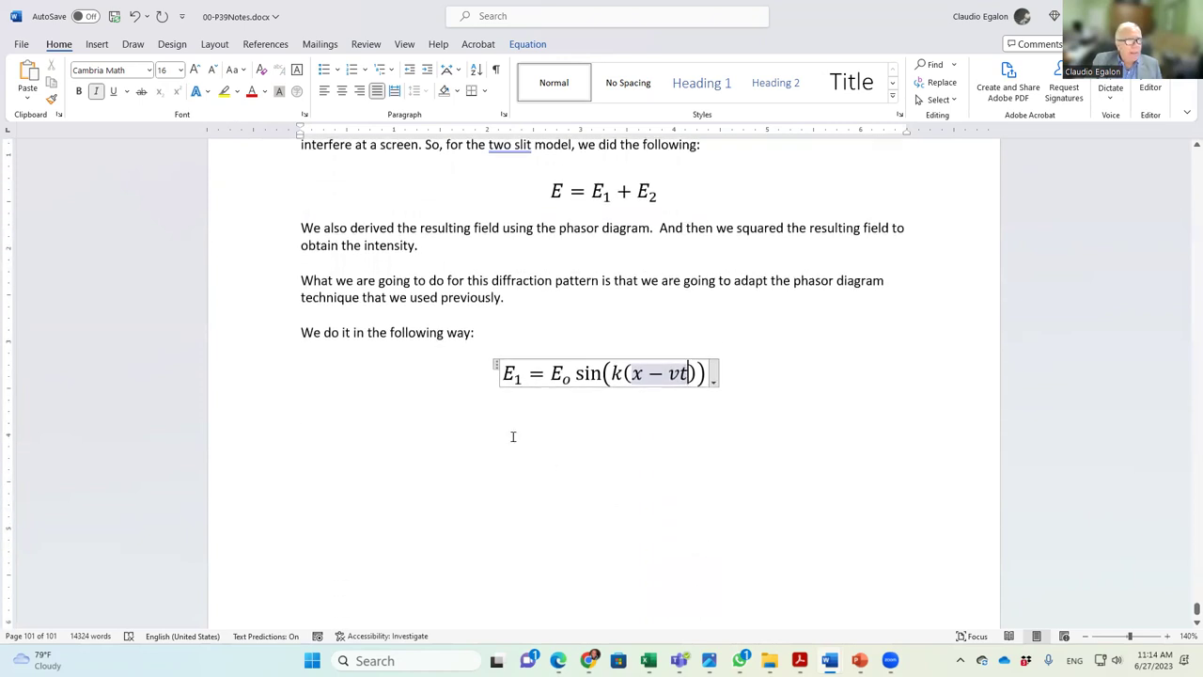
pyautogui.moveTo(254, 379); pyautogui.dragTo(256, 396)
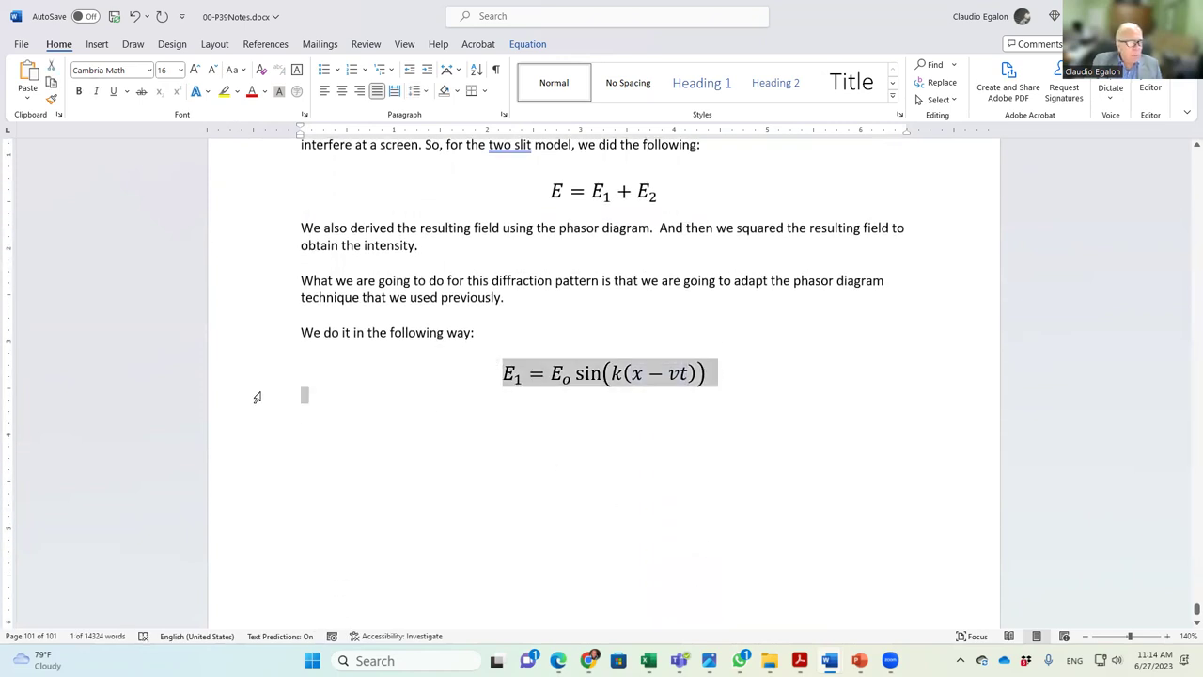
pyautogui.hotkey('ctrl', 'v')
pyautogui.hotkey('ctrl', 'v')
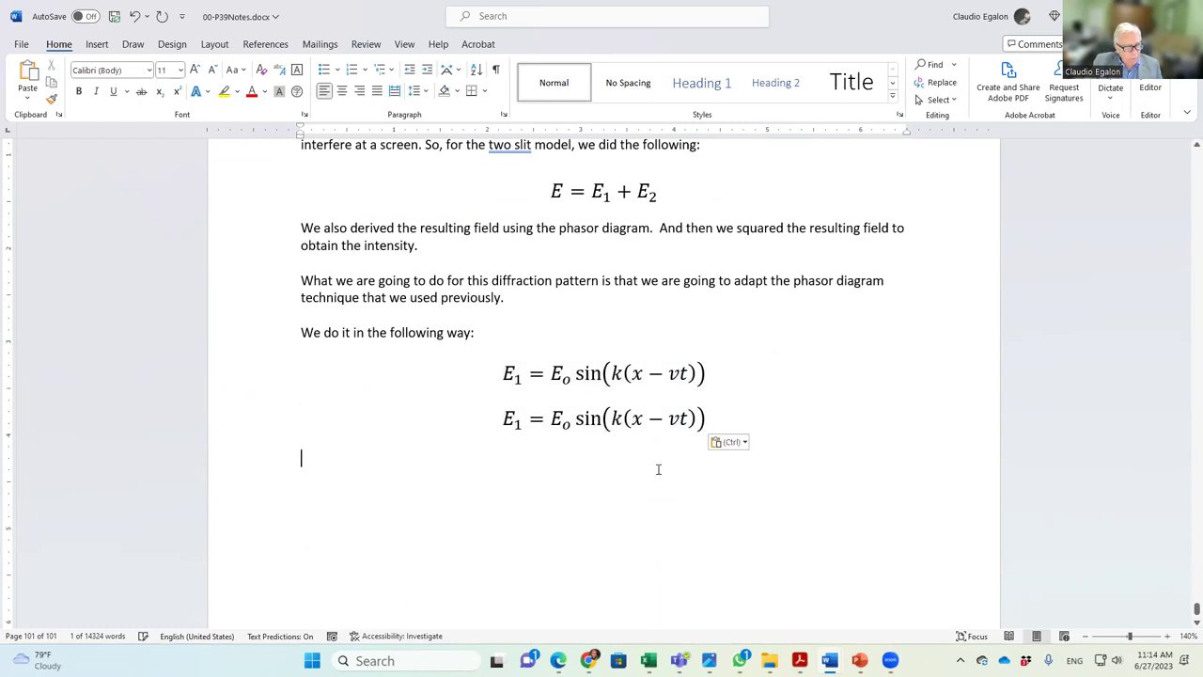
pyautogui.click(518, 424)
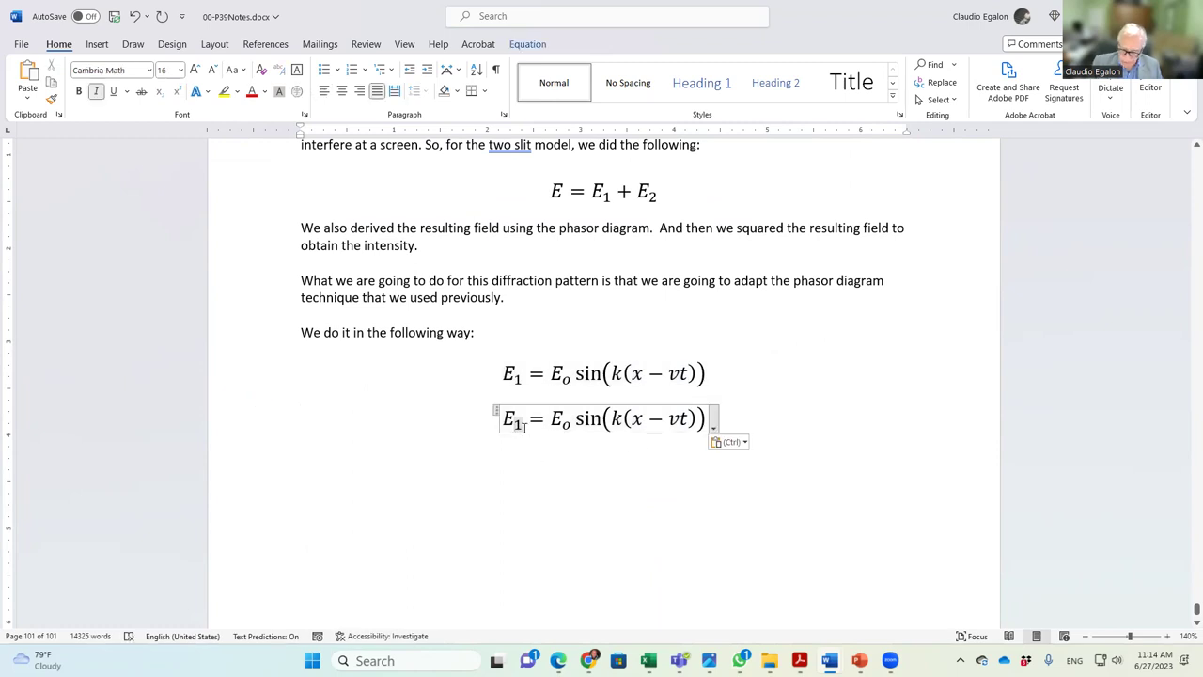
pyautogui.write('2')
pyautogui.press('BackSpace')
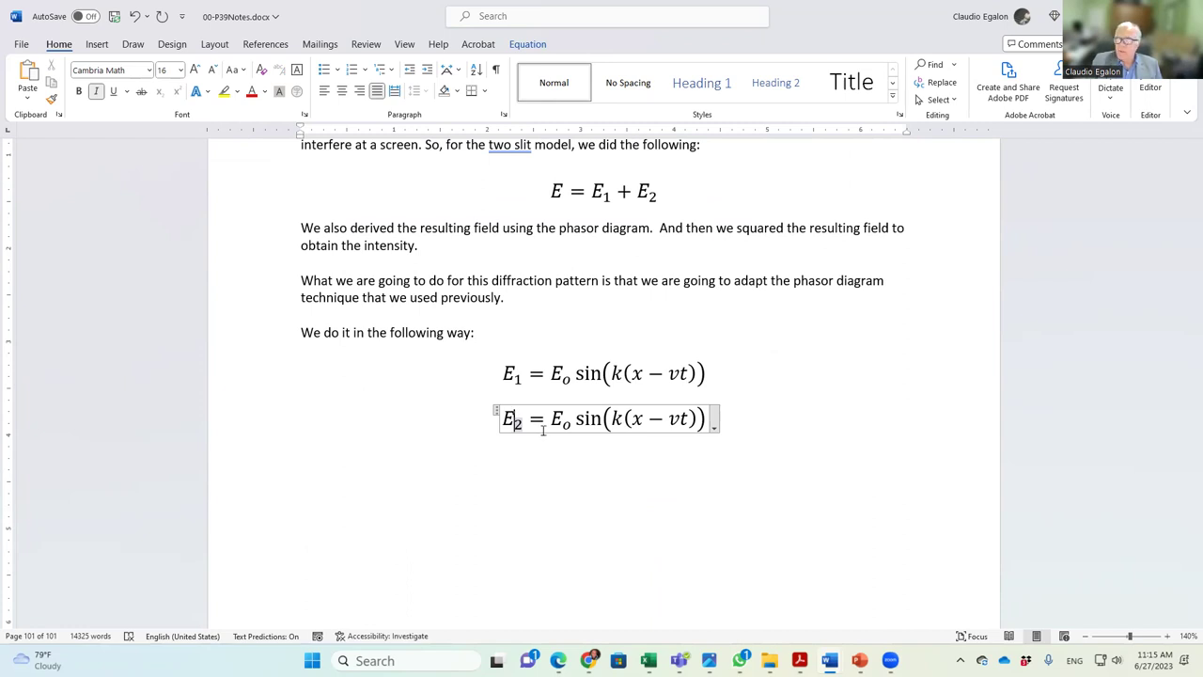
# Step: Add the phase term + ϕ_21 inside the sine of the E_2 equation, after k(x − vt)
pyautogui.click(700, 419)
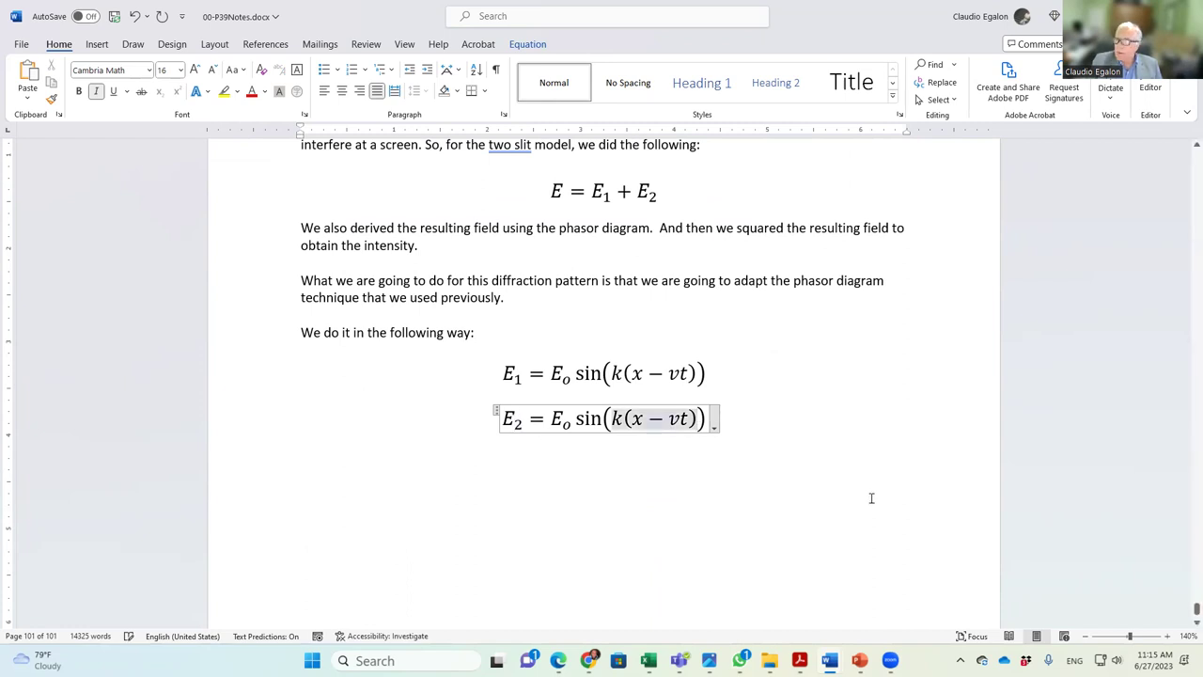
pyautogui.click(551, 419)
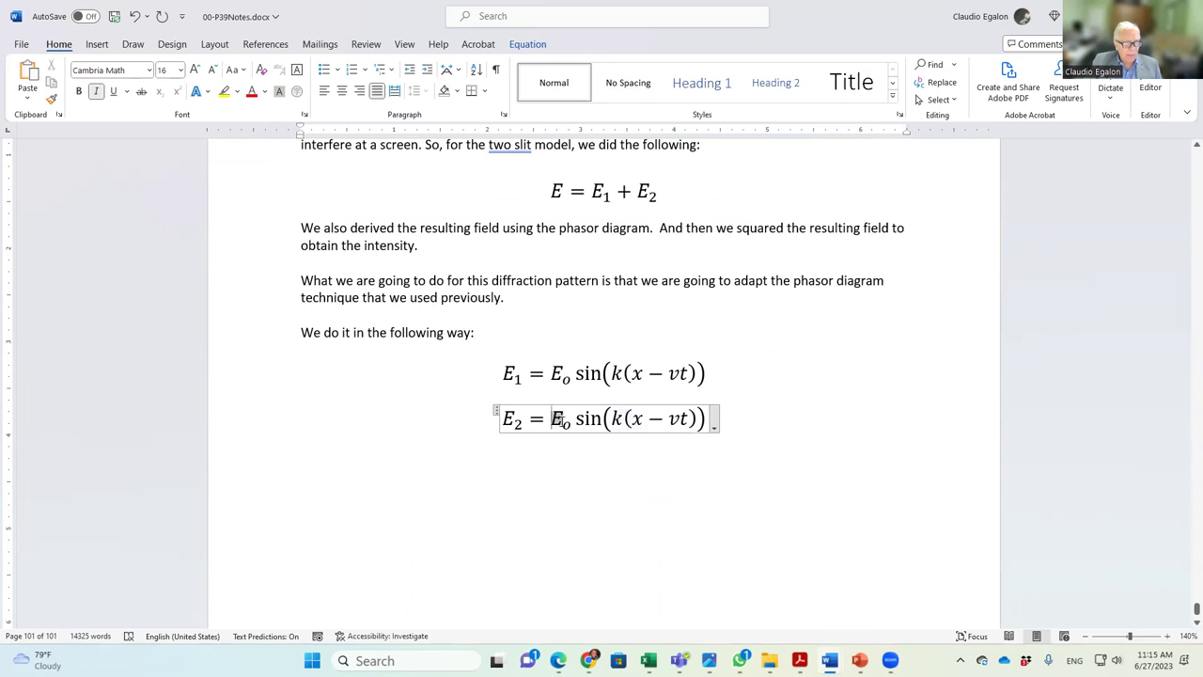
pyautogui.click(700, 415)
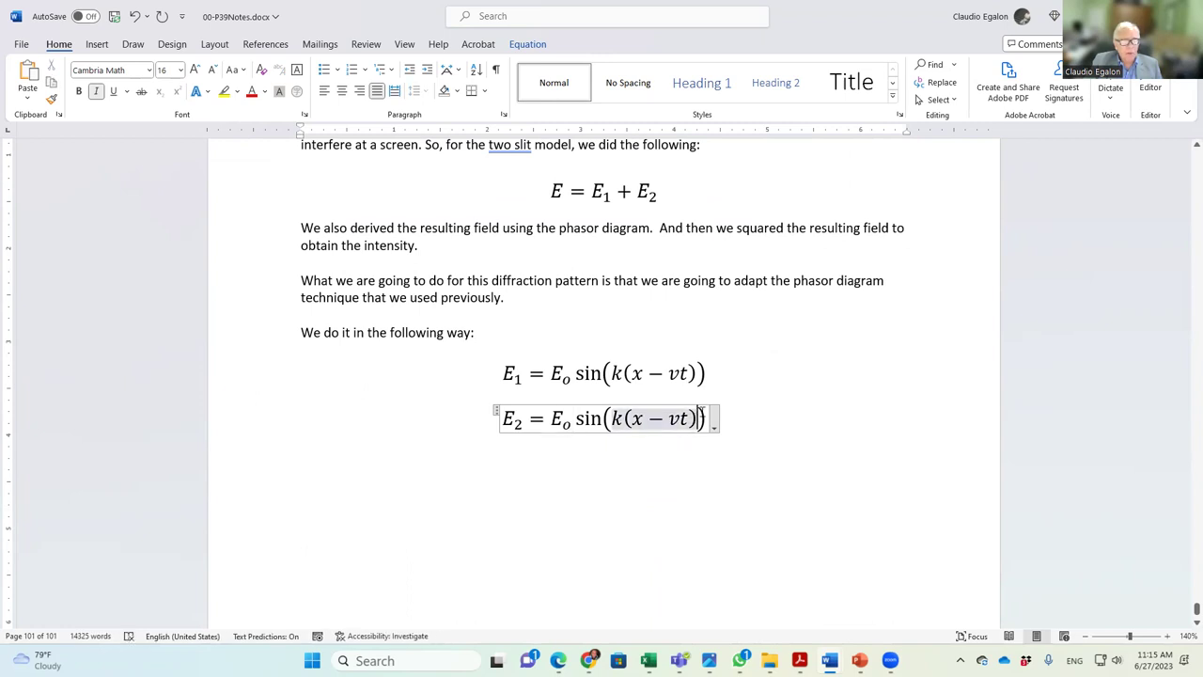
pyautogui.write('+')
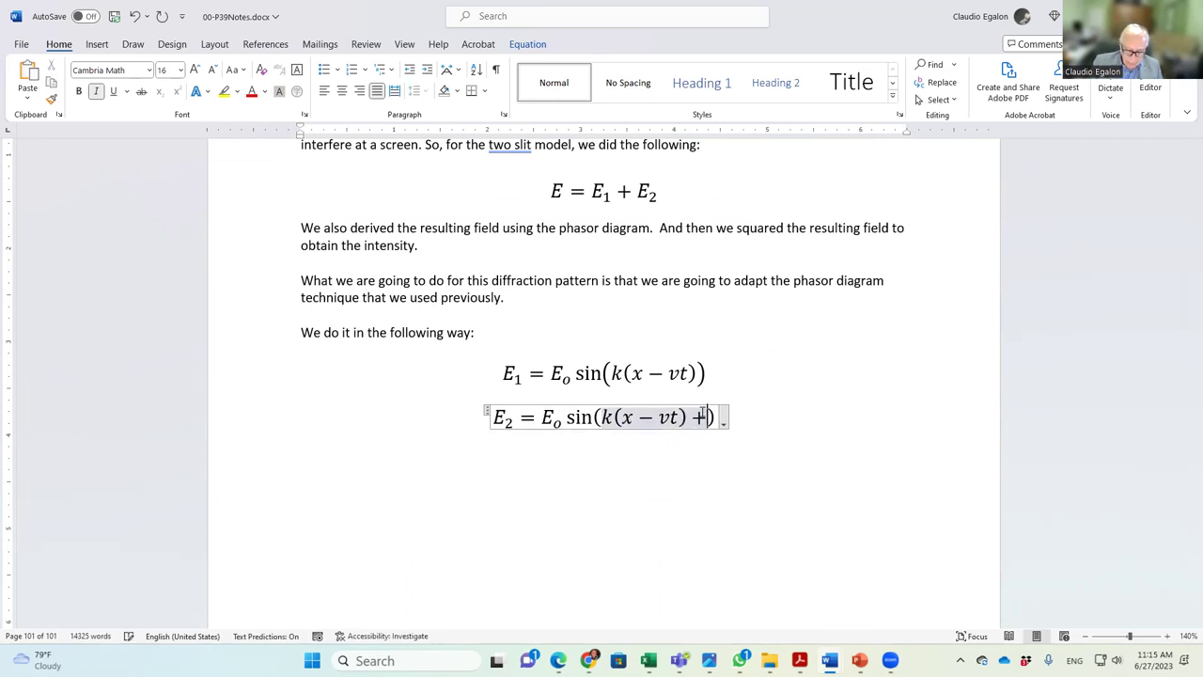
pyautogui.write('\\')
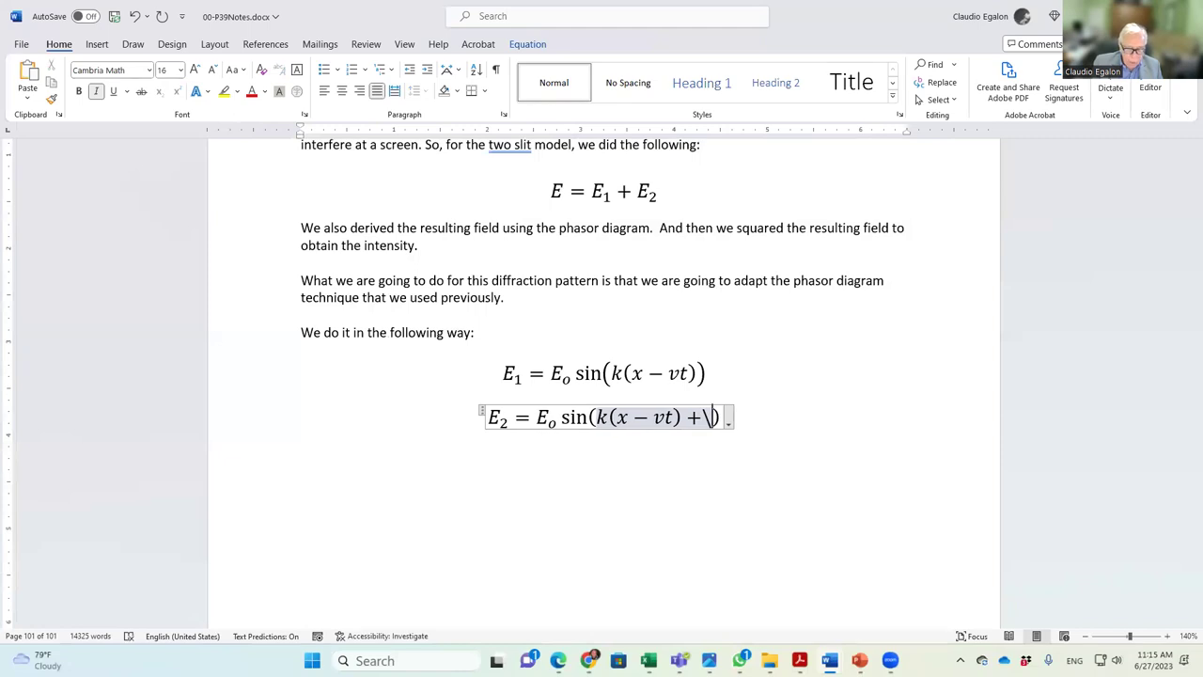
pyautogui.write('phi ')
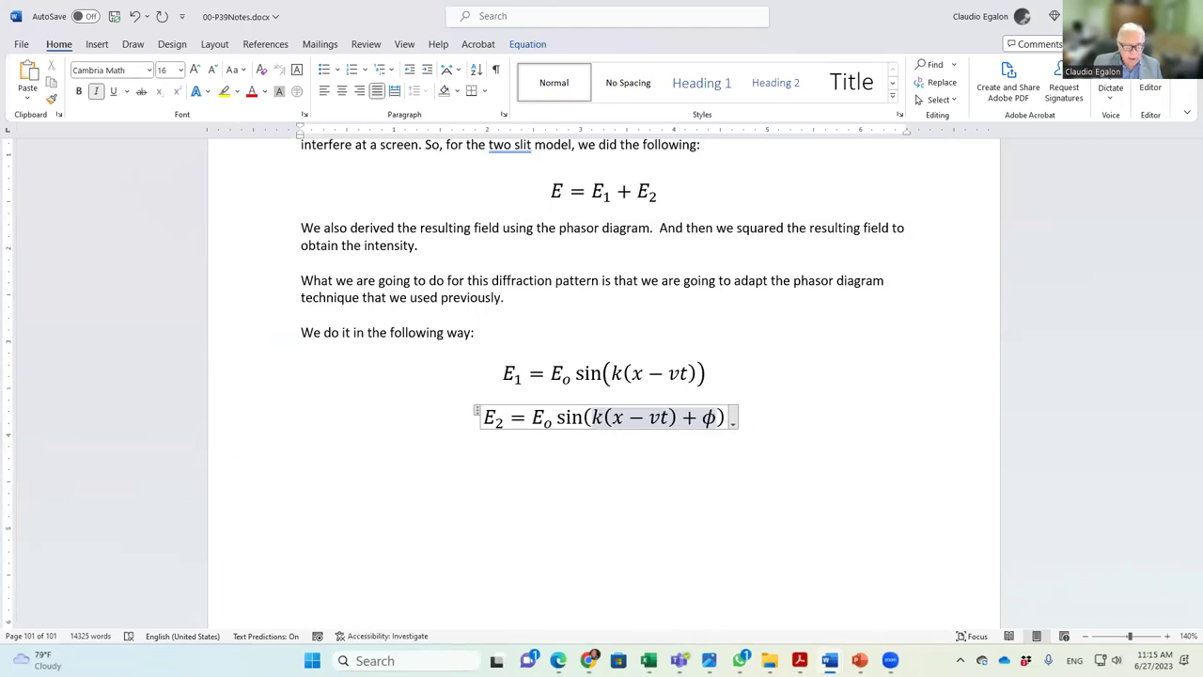
pyautogui.write('_21')
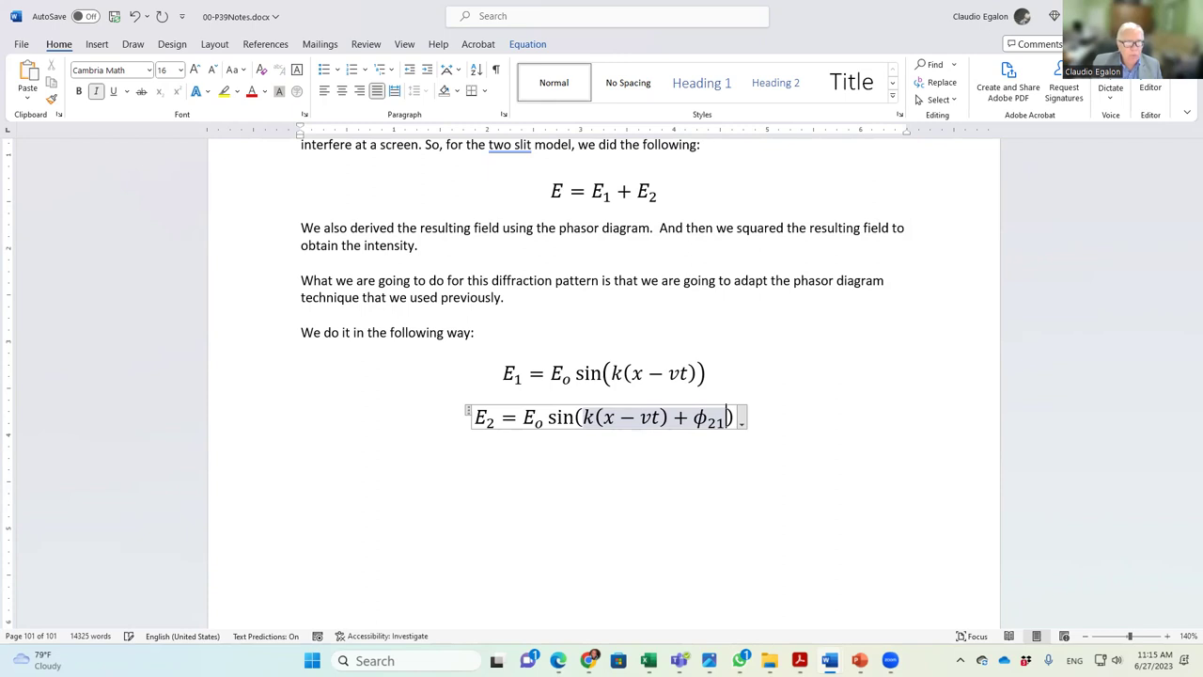
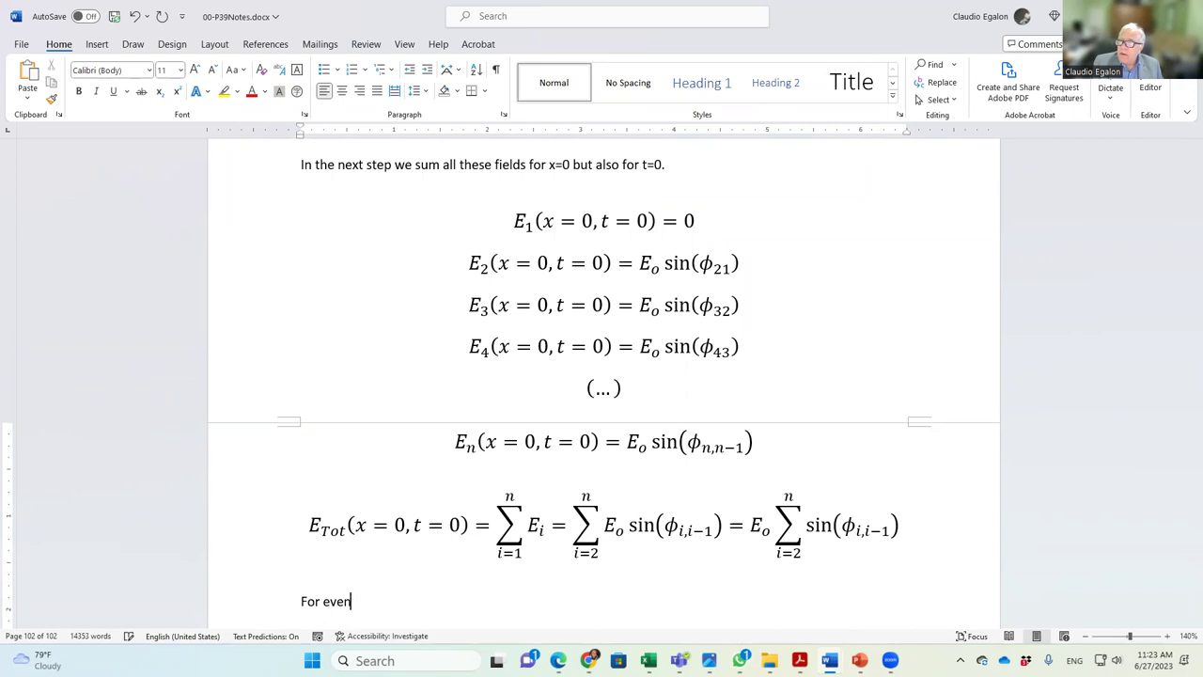
# Step: Complete the line below the E_Tot equation as "For evenly spaced light sources along the aperture is the following:"
pyautogui.write('e')
pyautogui.write('d light')
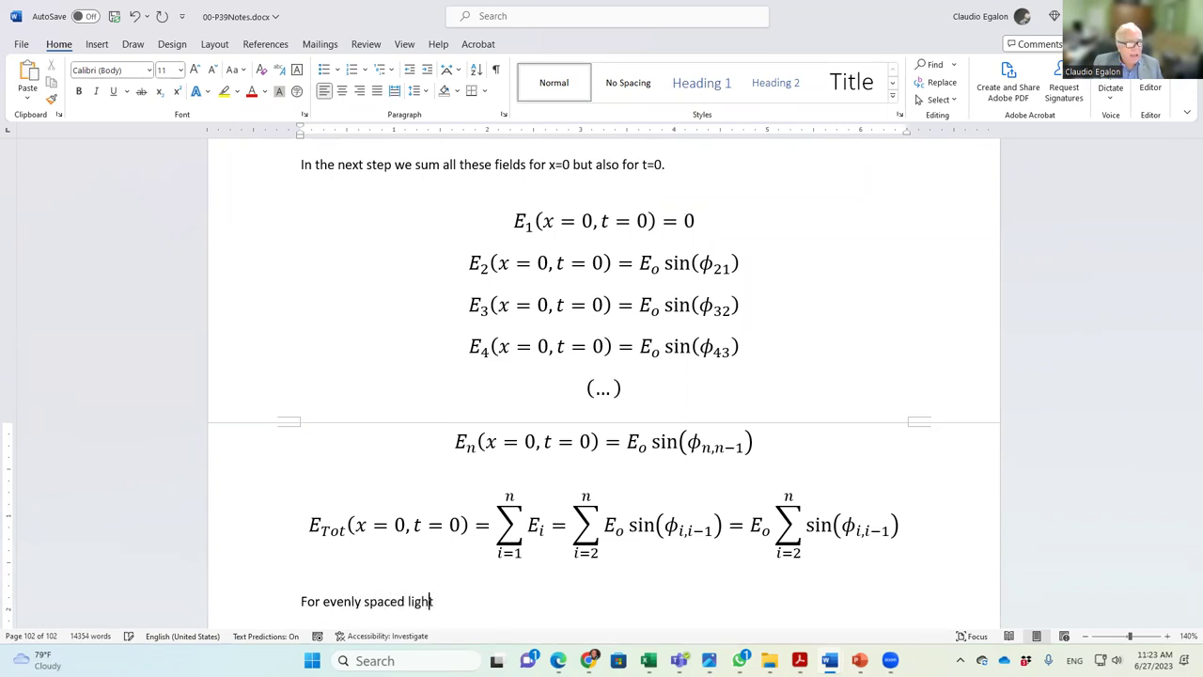
pyautogui.write(' sources along the')
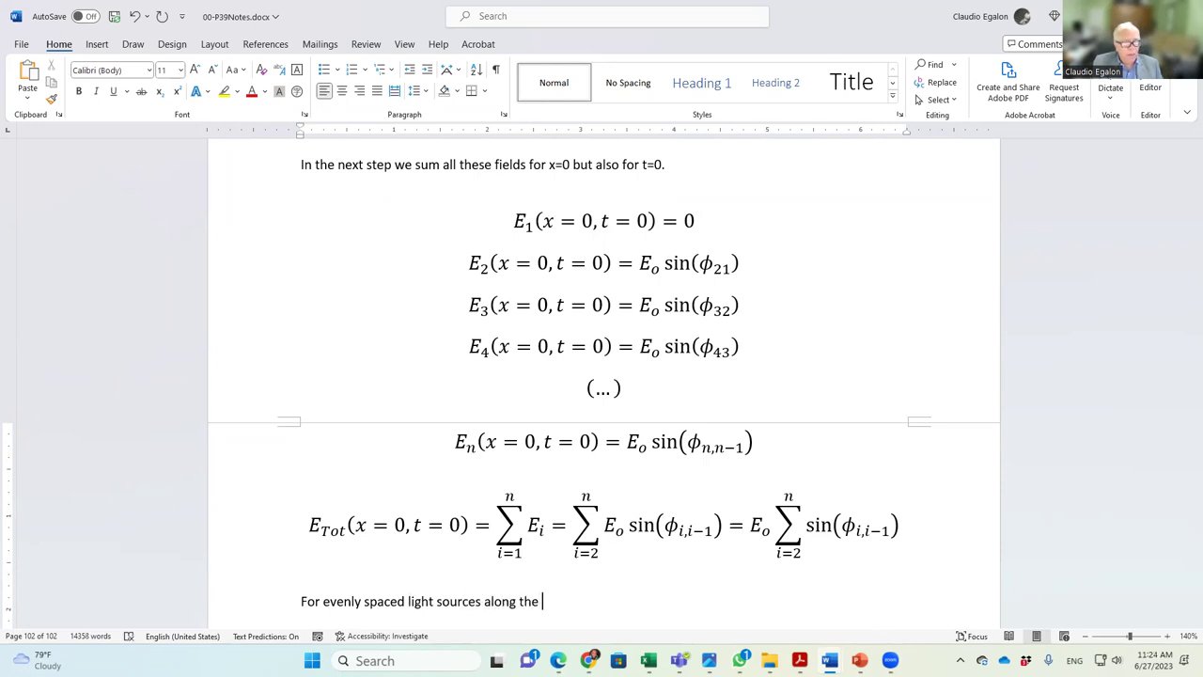
pyautogui.write(' aperture')
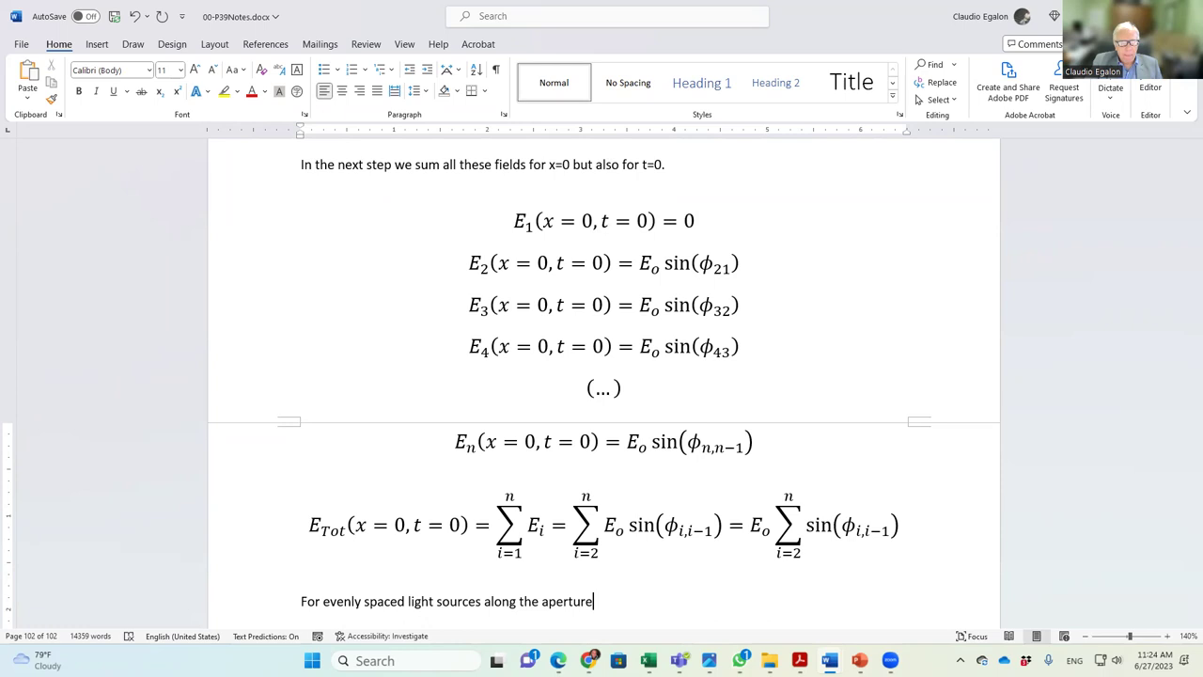
pyautogui.write('i')
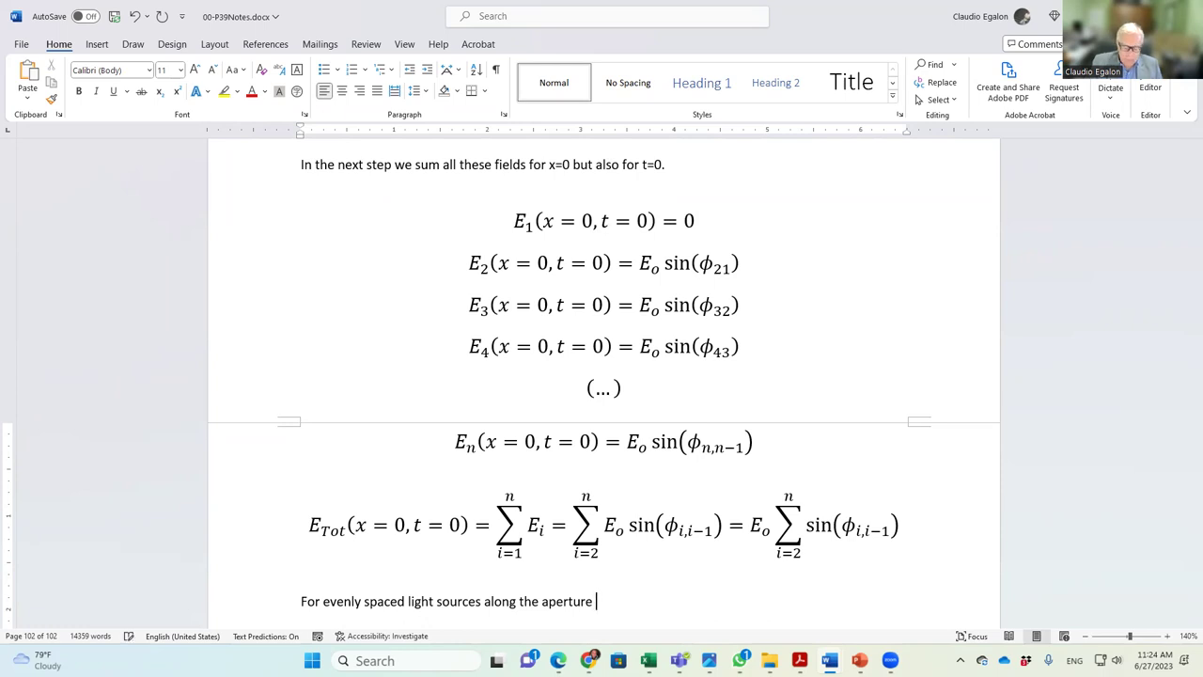
pyautogui.write('s the following:')
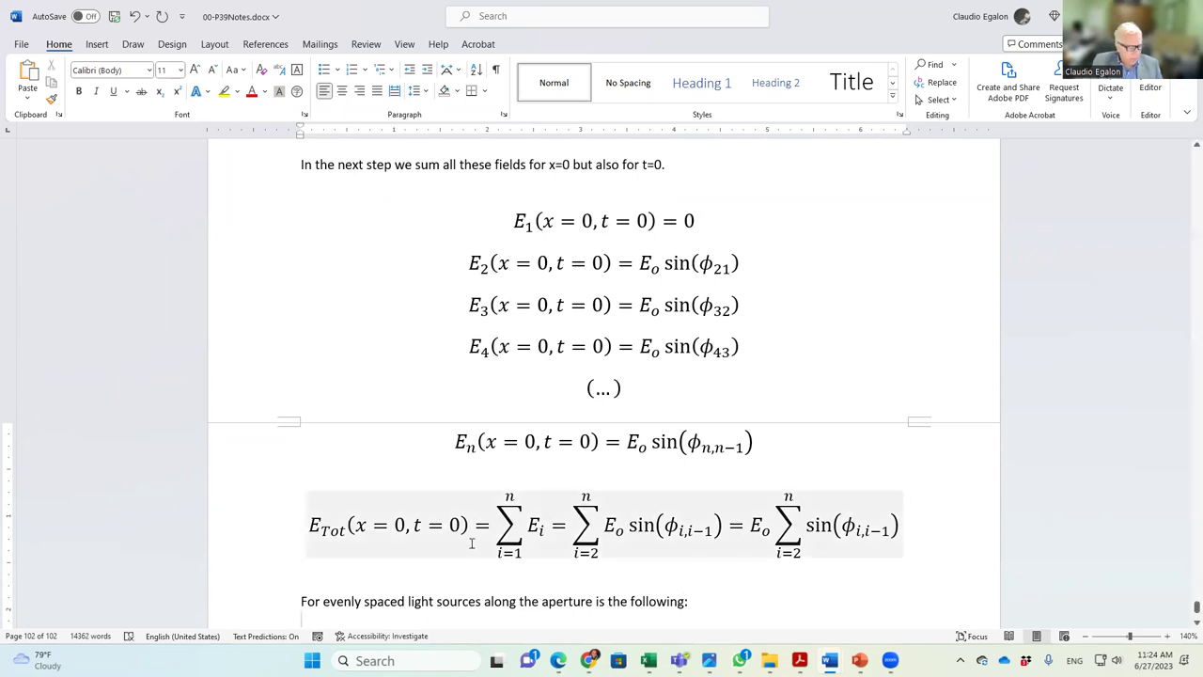
# Step: Insert "five" before "evenly spaced" in the new line and replace "is" with "we have"
pyautogui.click(322, 602)
pyautogui.write('five')
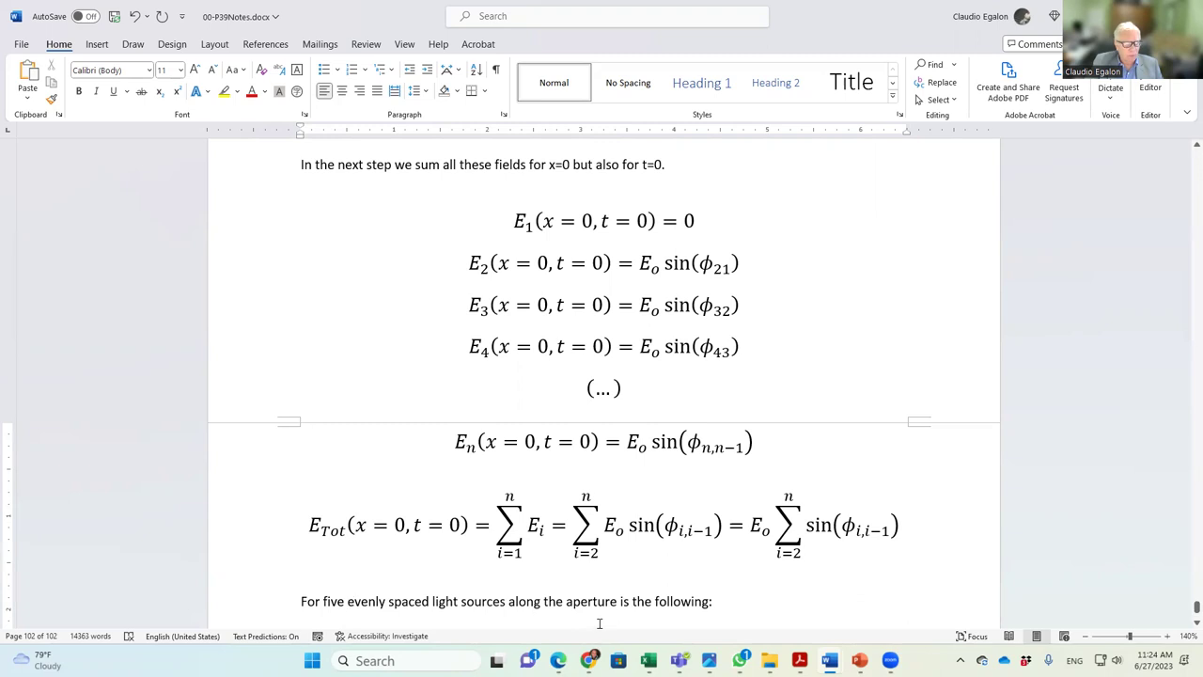
pyautogui.scroll(-3, 599, 623)
pyautogui.doubleClick(623, 464)
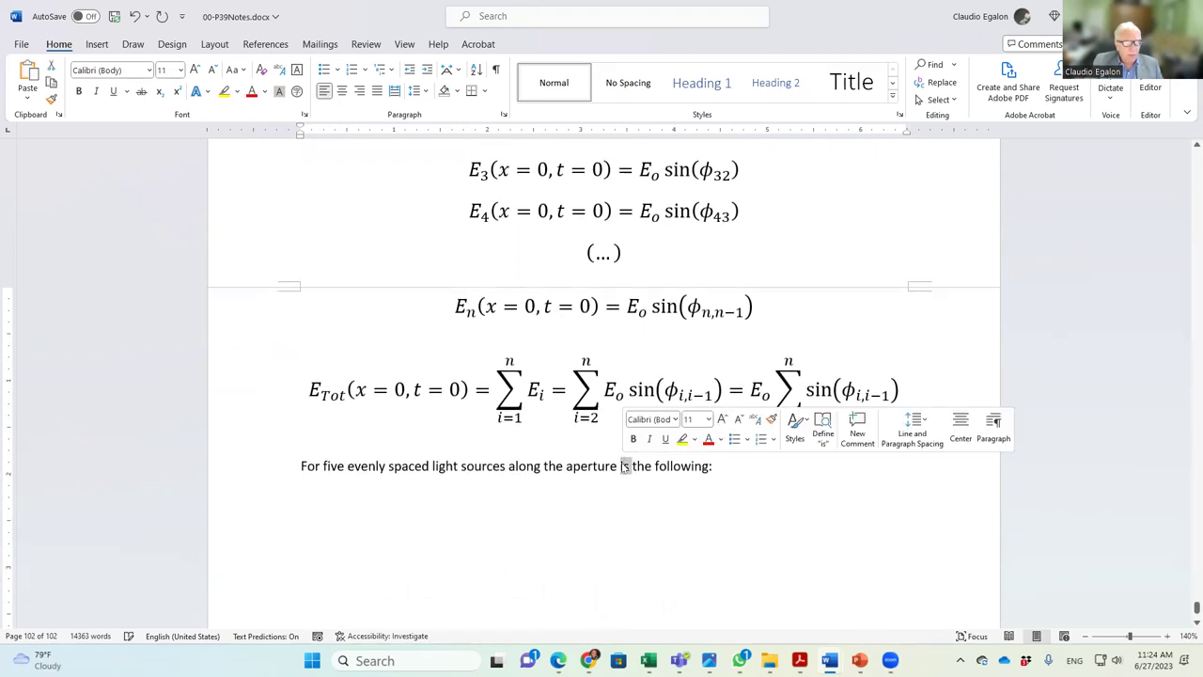
pyautogui.write('we  have')
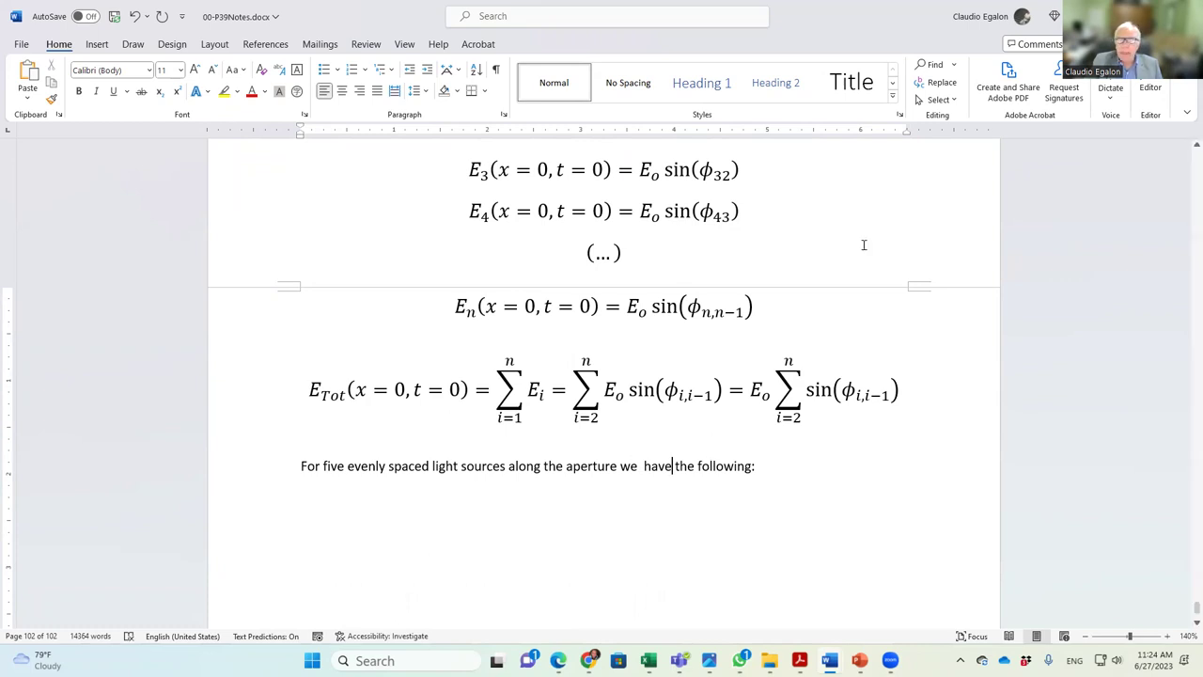
# Step: Copy the four a/4 sin(θ) path-difference equations from the earlier 5-source section and paste them below the new five-source line
pyautogui.scroll(7, 669, 331)
pyautogui.scroll(15, 669, 331)
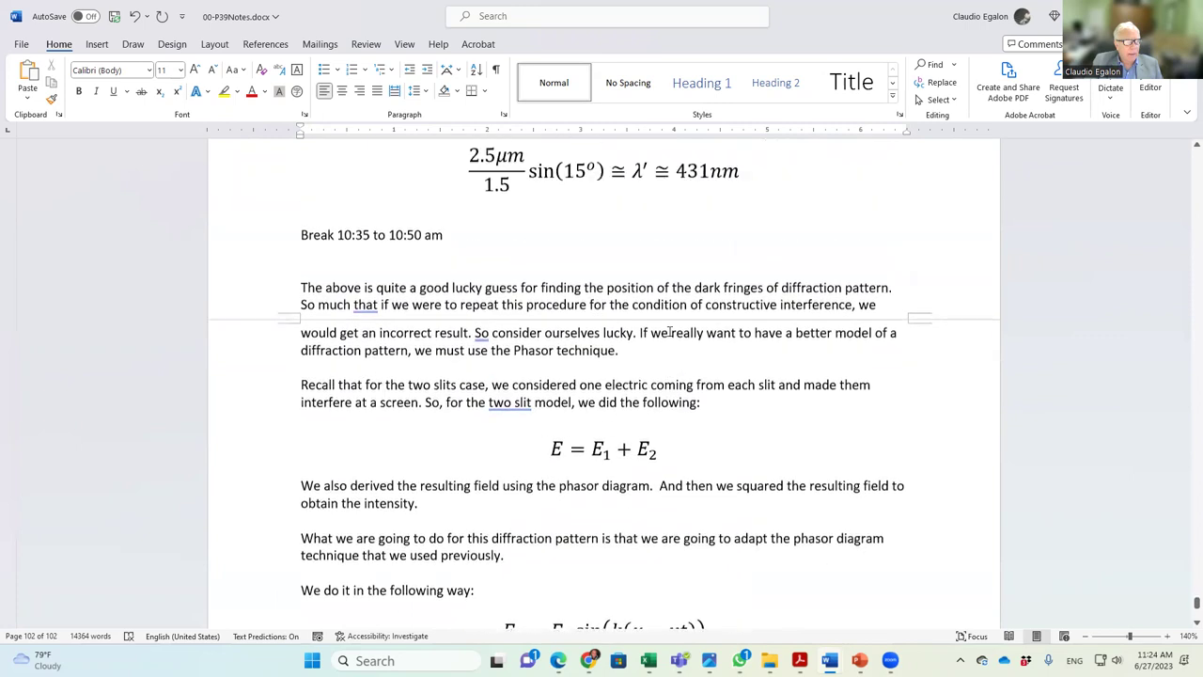
pyautogui.scroll(12, 673, 327)
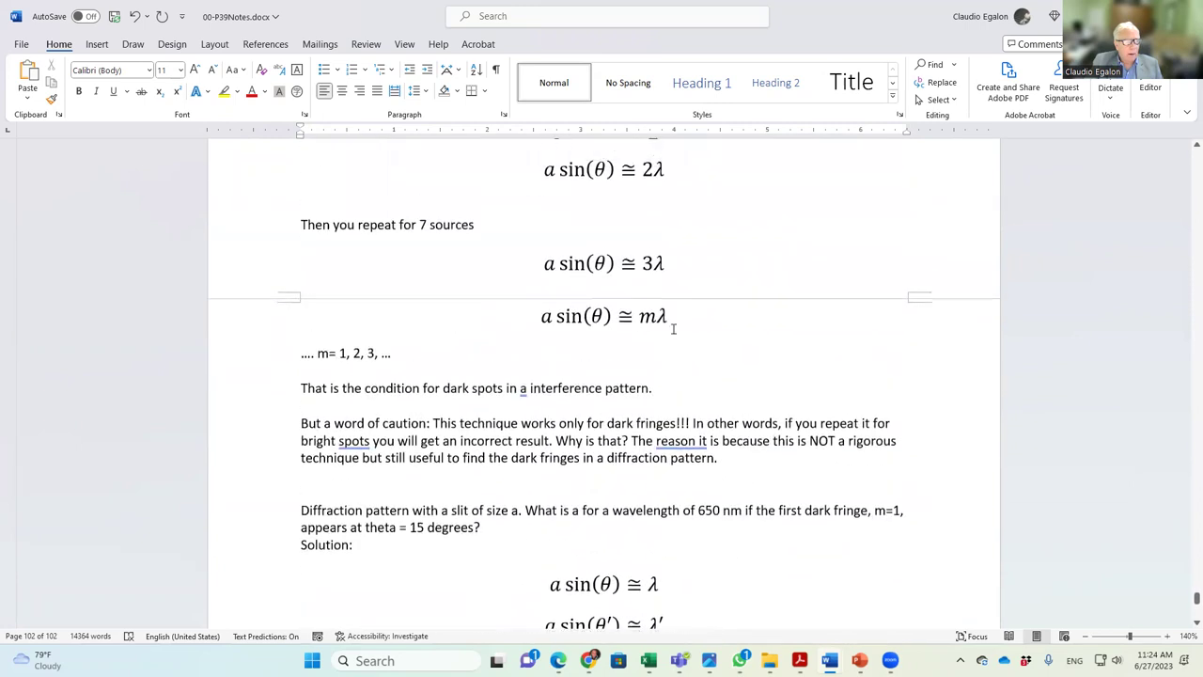
pyautogui.moveTo(226, 235); pyautogui.dragTo(218, 422)
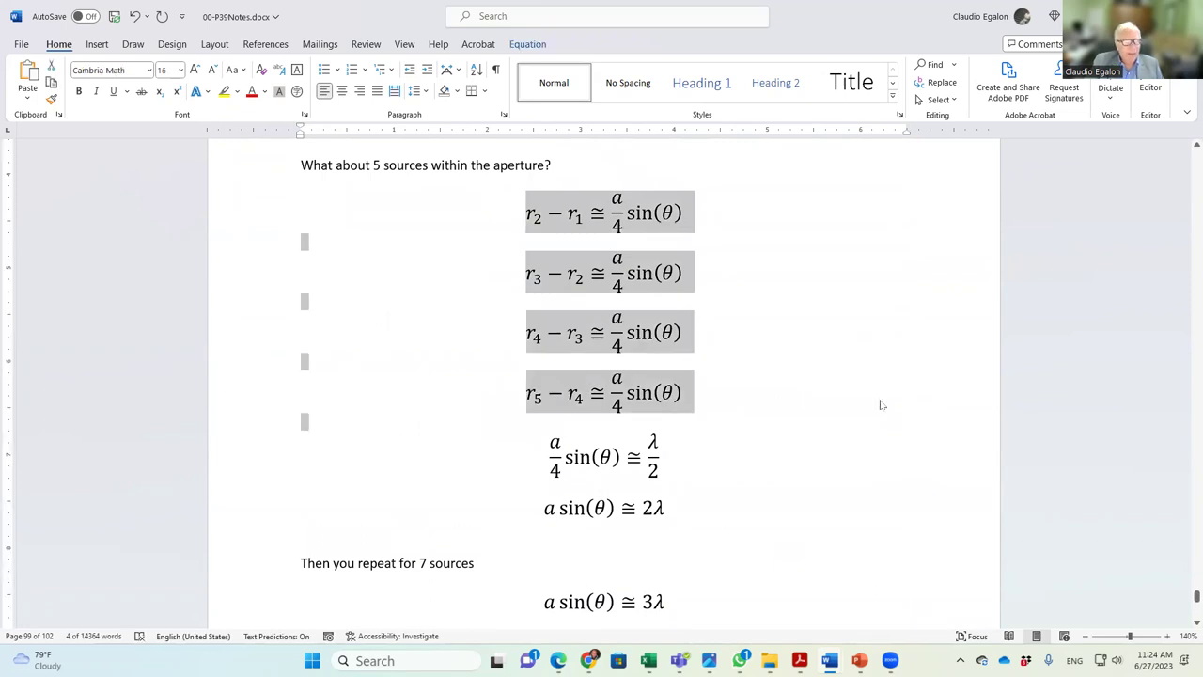
pyautogui.scroll(-15, 880, 405)
pyautogui.scroll(-12, 881, 395)
pyautogui.click(388, 309)
pyautogui.hotkey('ctrl', 'v')
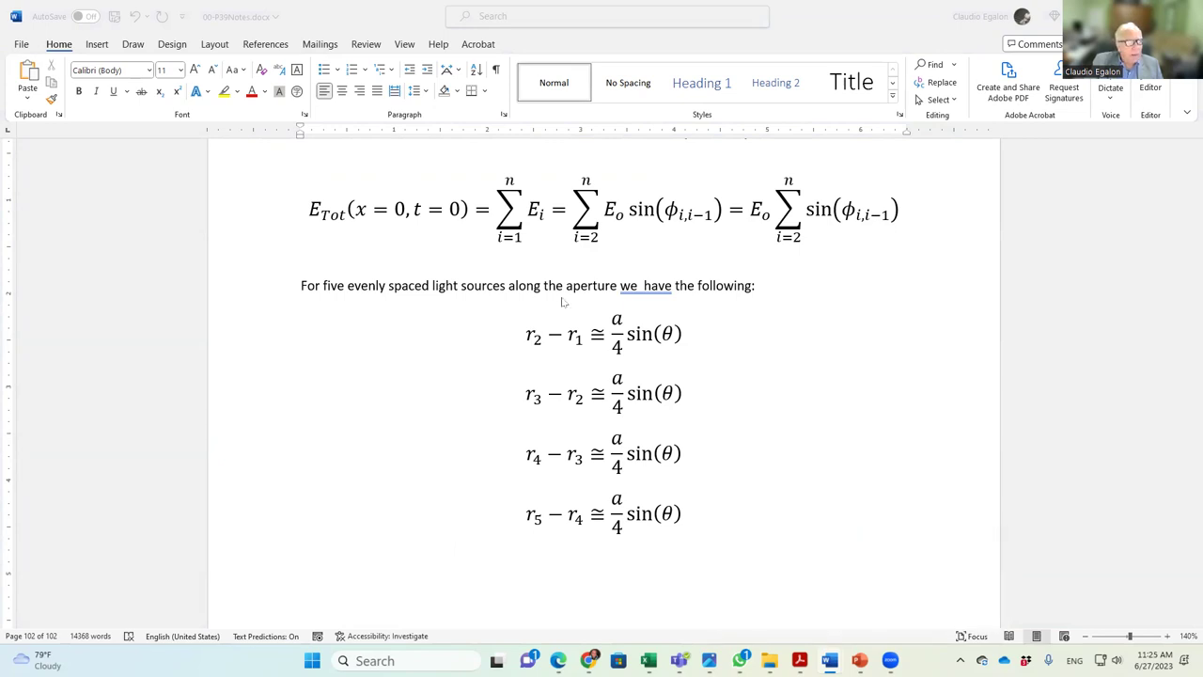
# Step: Copy the two a/2 sin(θ) path-difference equations, r_2 − r_1 and r_3 − r_2, located below the diffraction video link
pyautogui.scroll(3, 577, 348)
pyautogui.scroll(15, 577, 347)
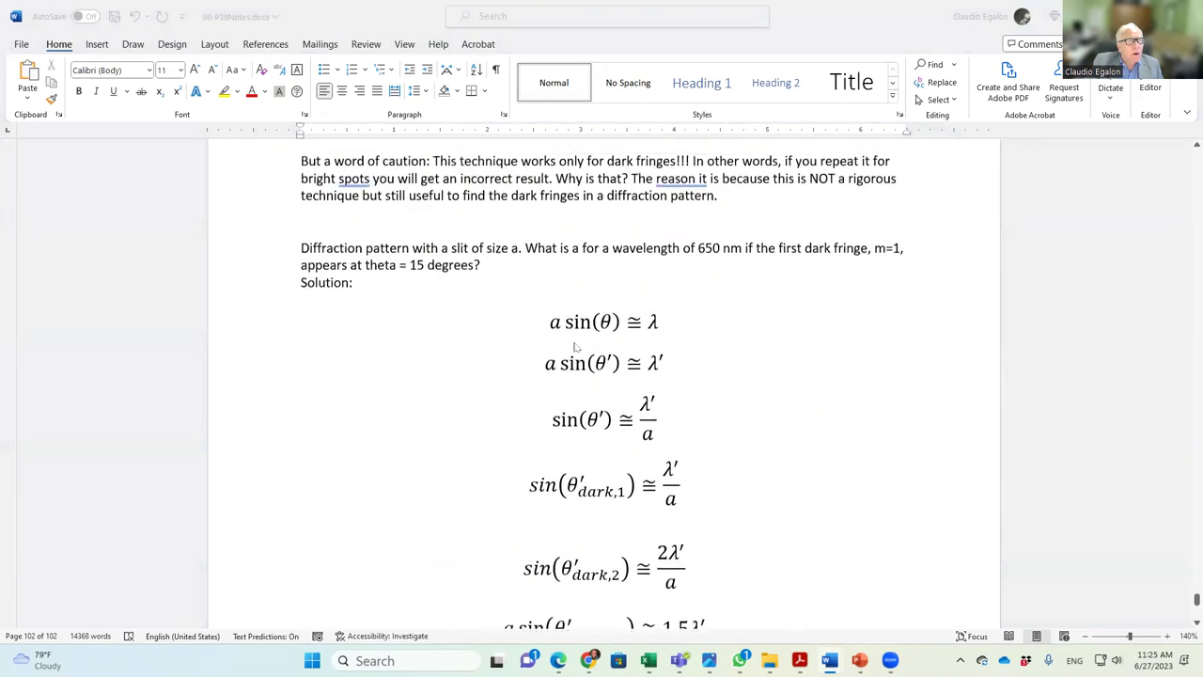
pyautogui.scroll(12, 577, 347)
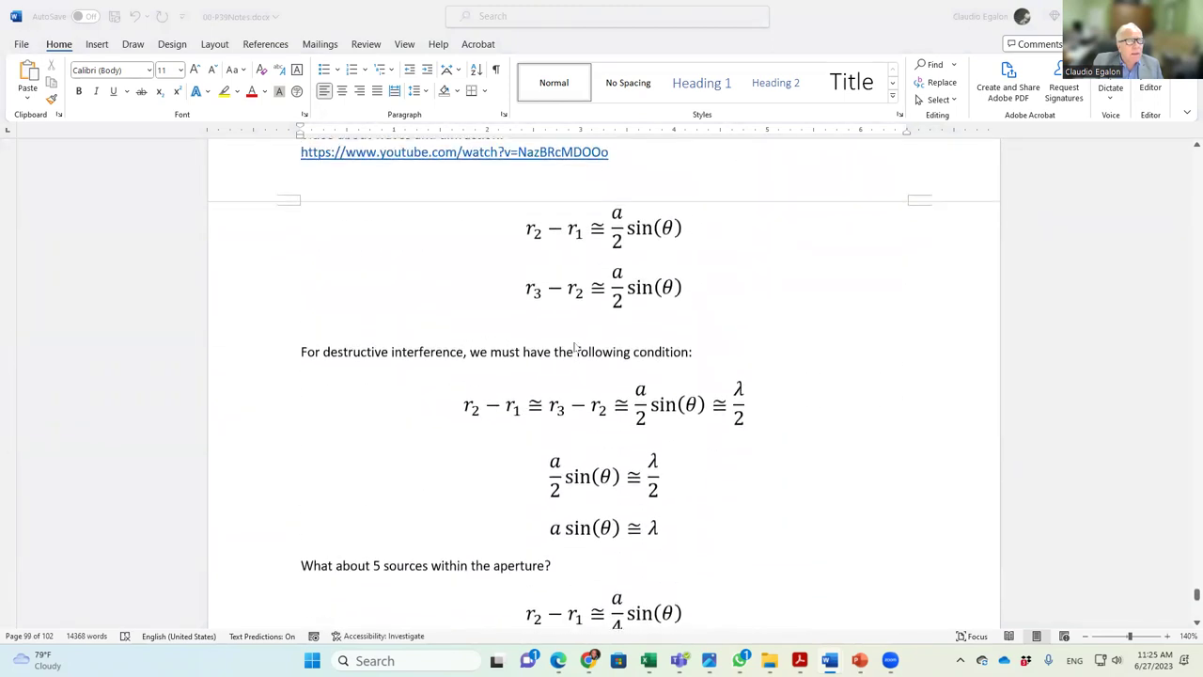
pyautogui.scroll(2, 577, 348)
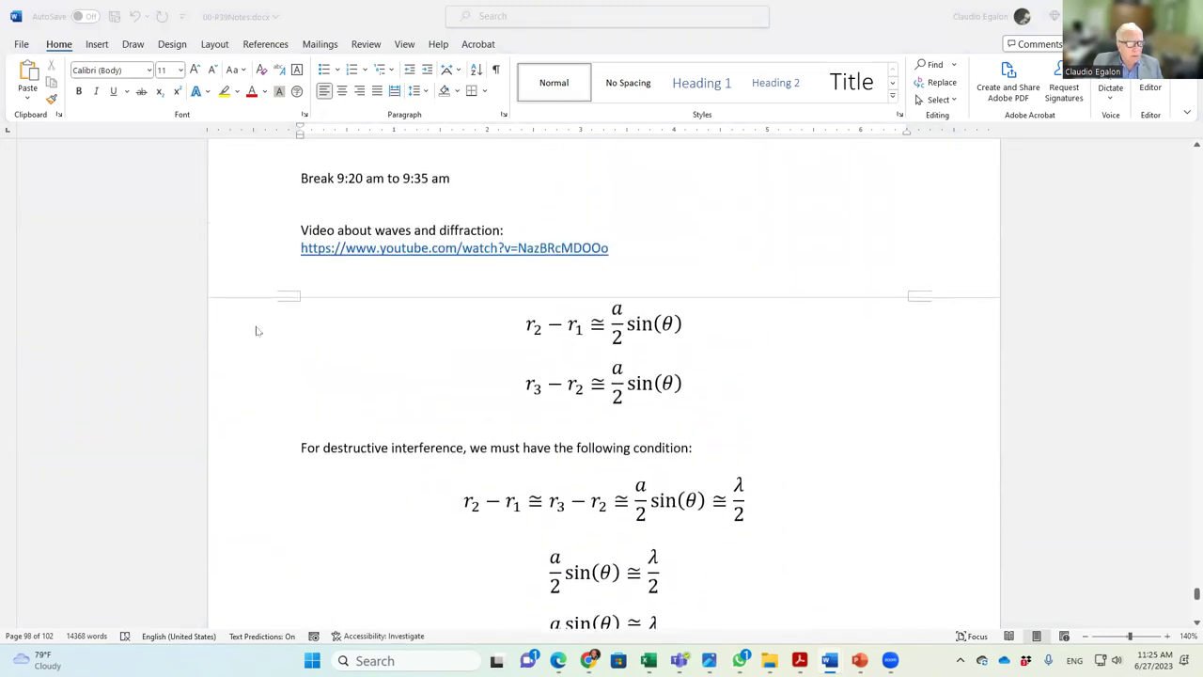
pyautogui.click(233, 327)
pyautogui.moveTo(216, 318); pyautogui.dragTo(217, 399)
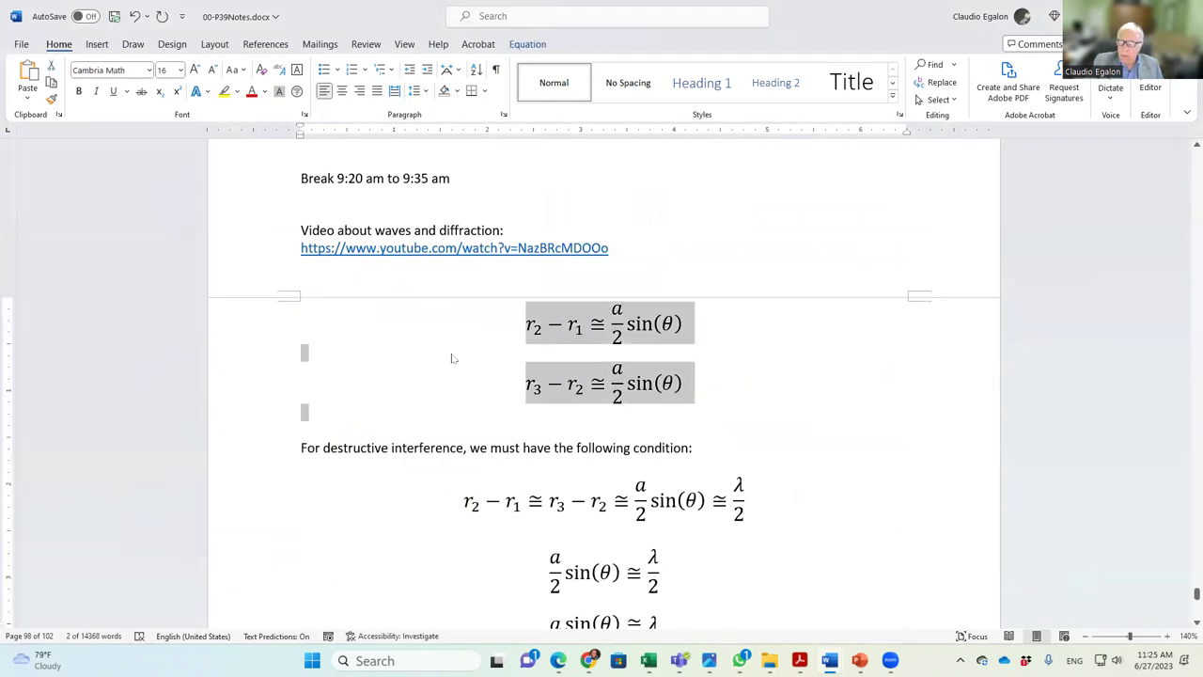
# Step: Between the E_Tot equation and the five-source line, add "For three evenly spaced light sources along the aperture we have the following:"
pyautogui.scroll(-6, 451, 354)
pyautogui.scroll(-20, 451, 355)
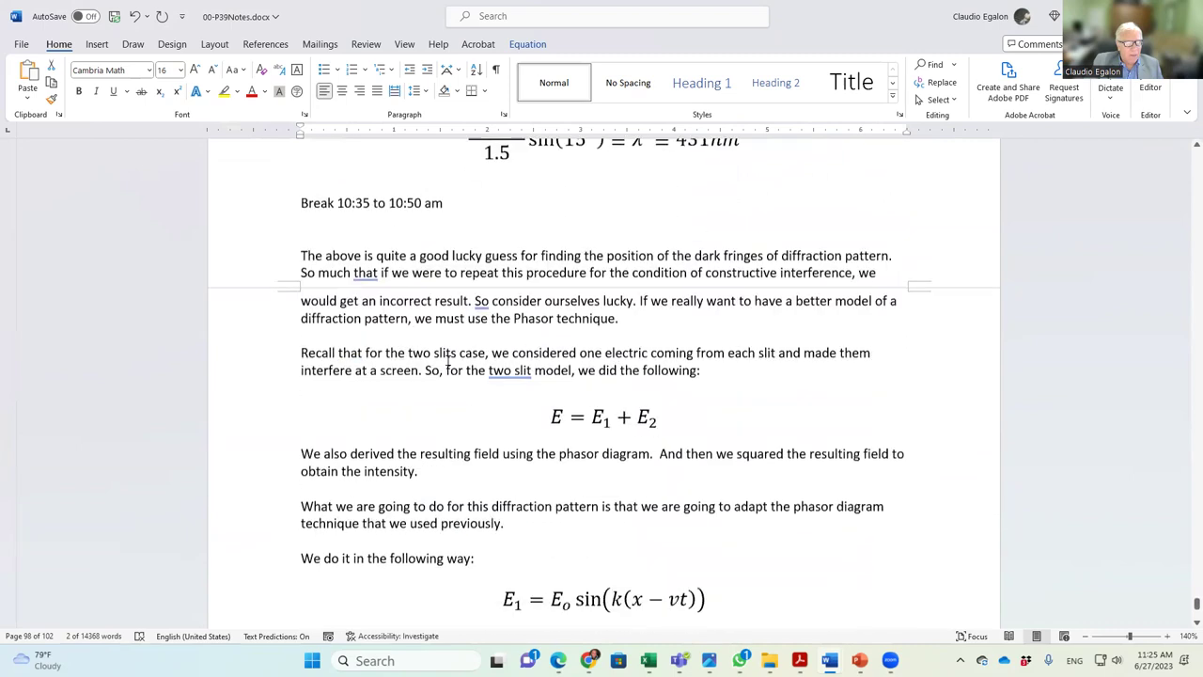
pyautogui.scroll(-14, 447, 359)
pyautogui.scroll(4, 448, 360)
pyautogui.click(334, 392)
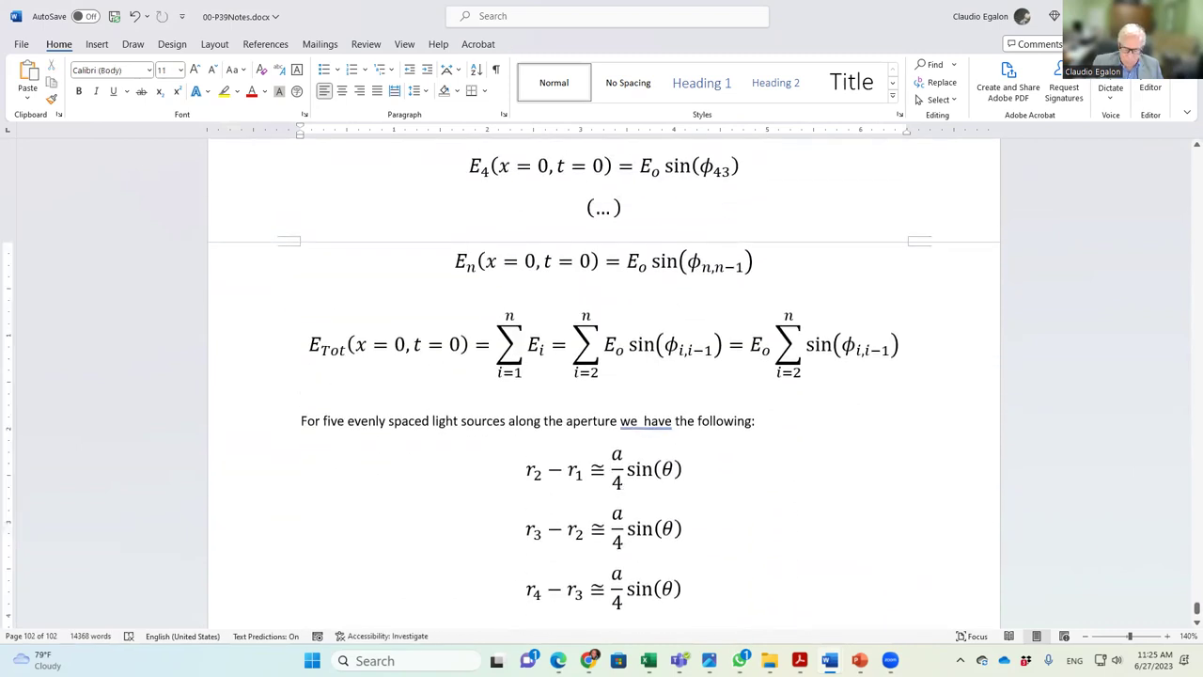
pyautogui.press('Return')
pyautogui.write('For ')
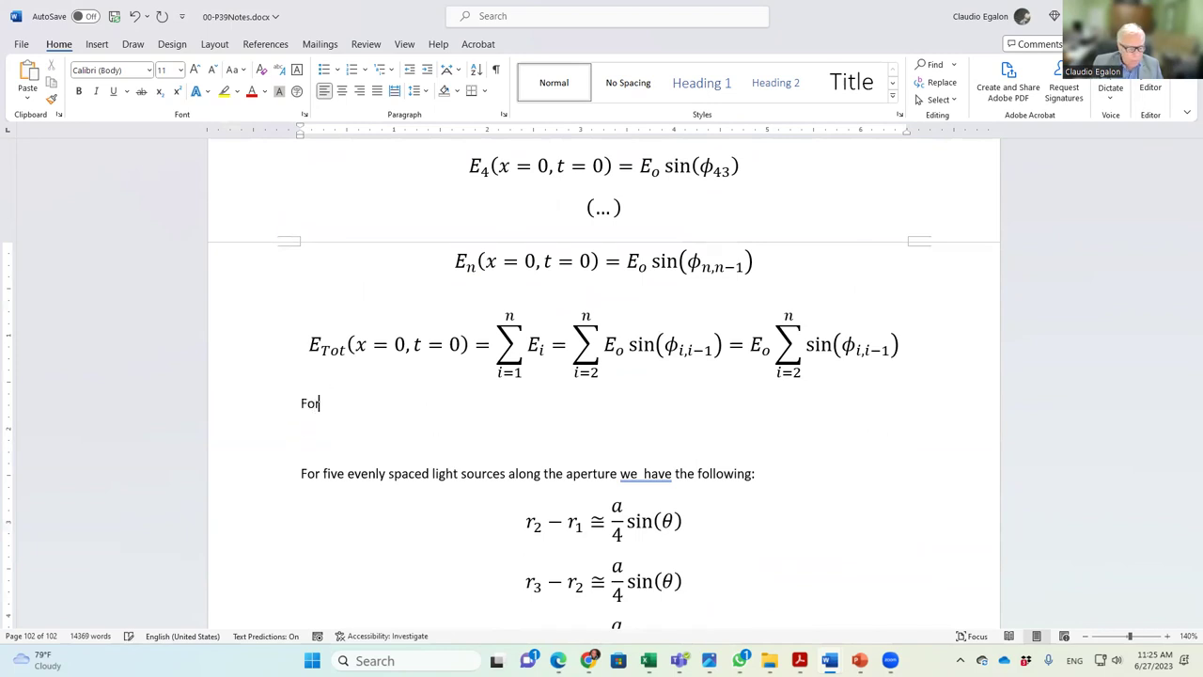
pyautogui.write('three ev')
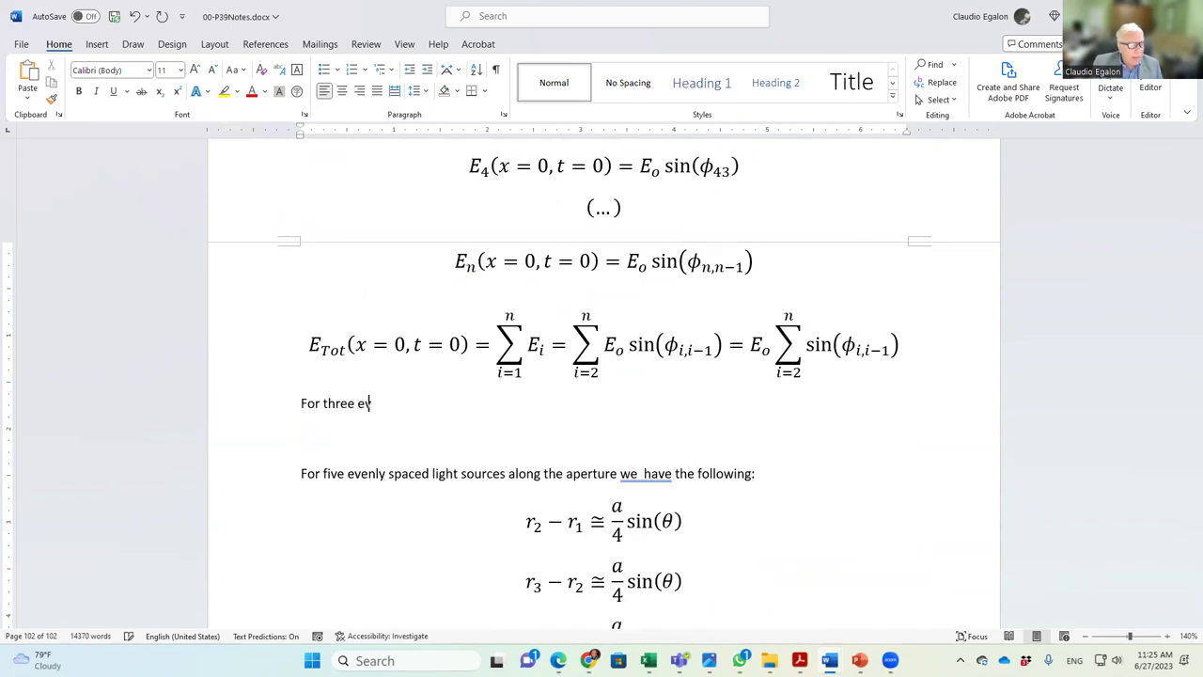
pyautogui.write('enly spaced light')
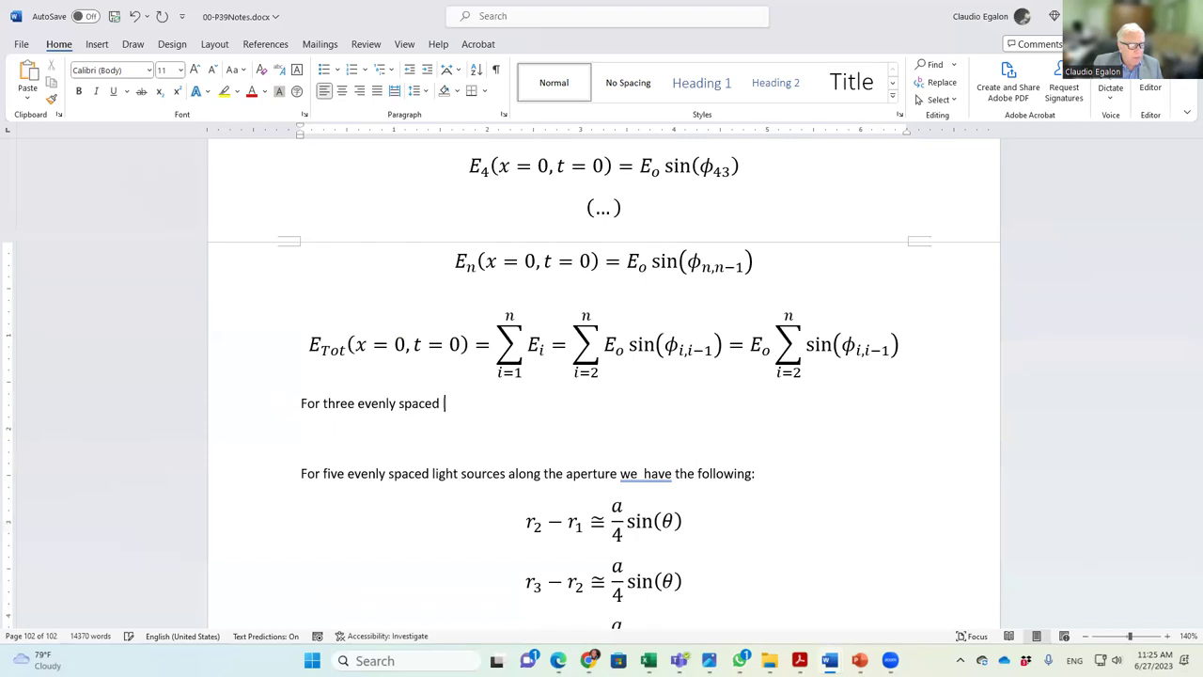
pyautogui.write(' sources along the aperture we h')
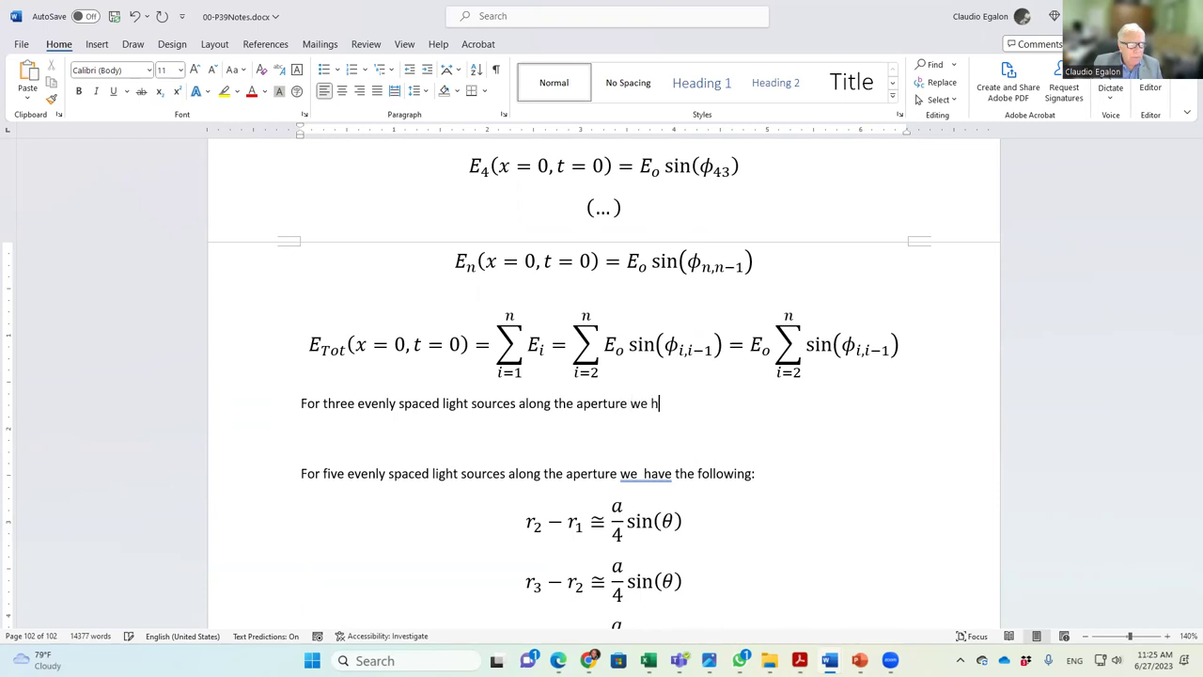
pyautogui.write('ave the fol')
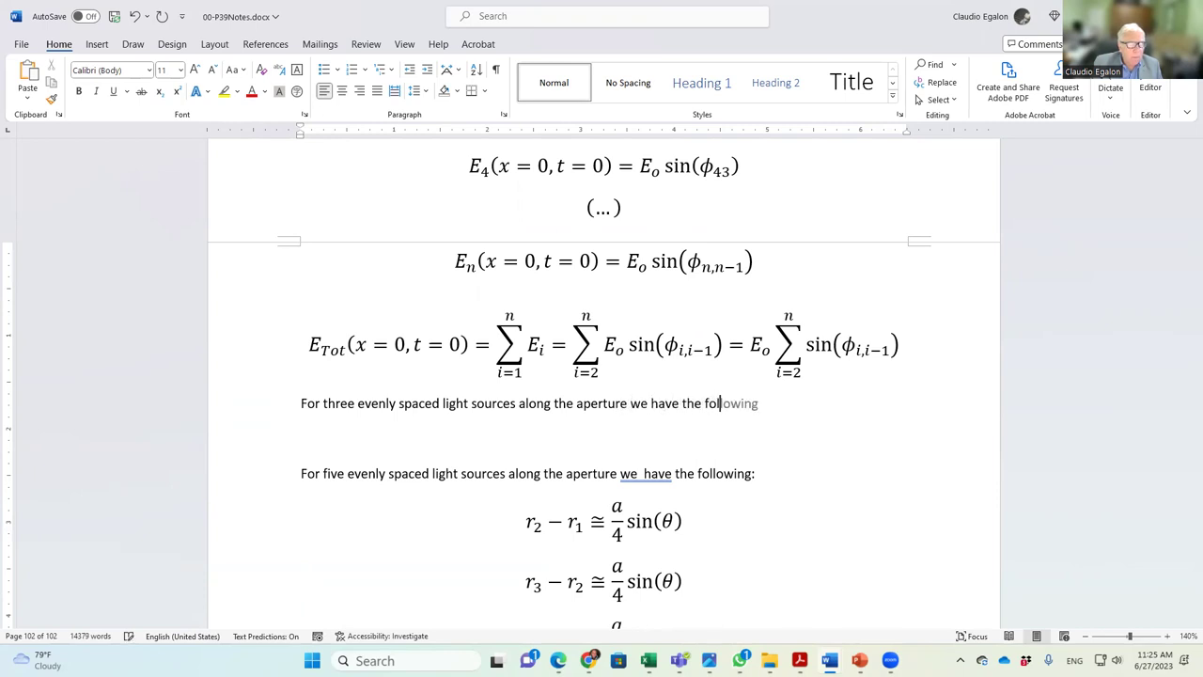
pyautogui.write('lowing:')
pyautogui.press('Return')
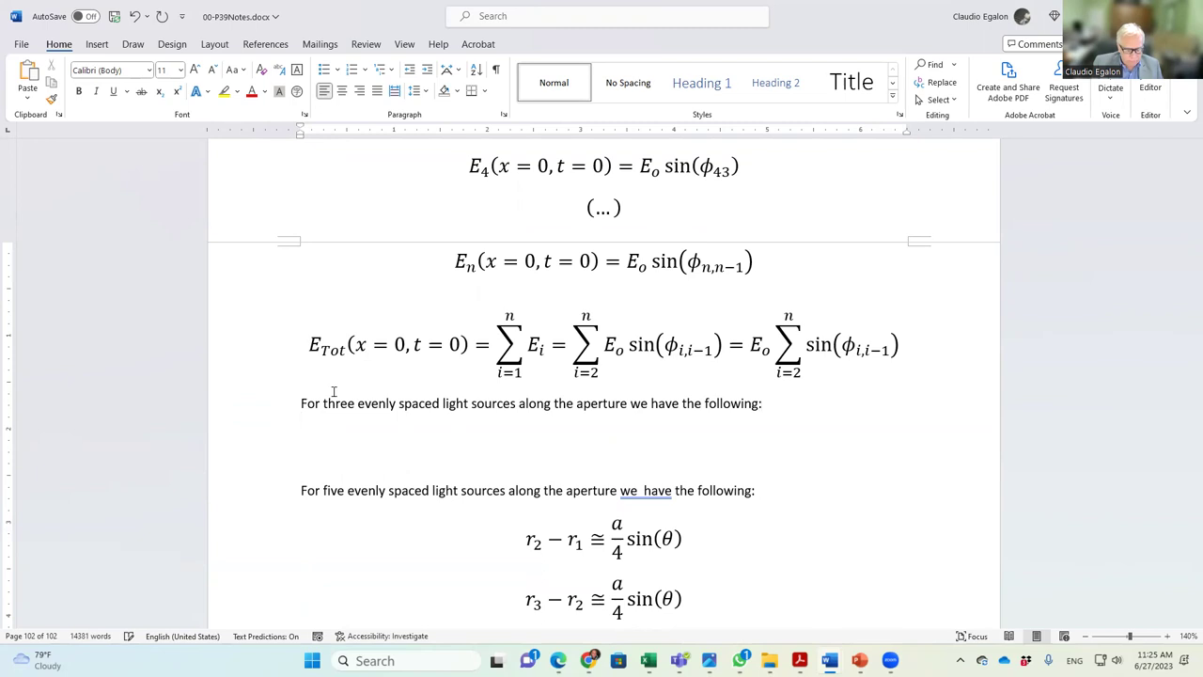
# Step: Paste the two a/2 sin(θ) equations below the three-source line and remove surplus blank space before the five-source line
pyautogui.hotkey('ctrl', 'v')
pyautogui.click(783, 407)
pyautogui.press('Return')
pyautogui.click(608, 465)
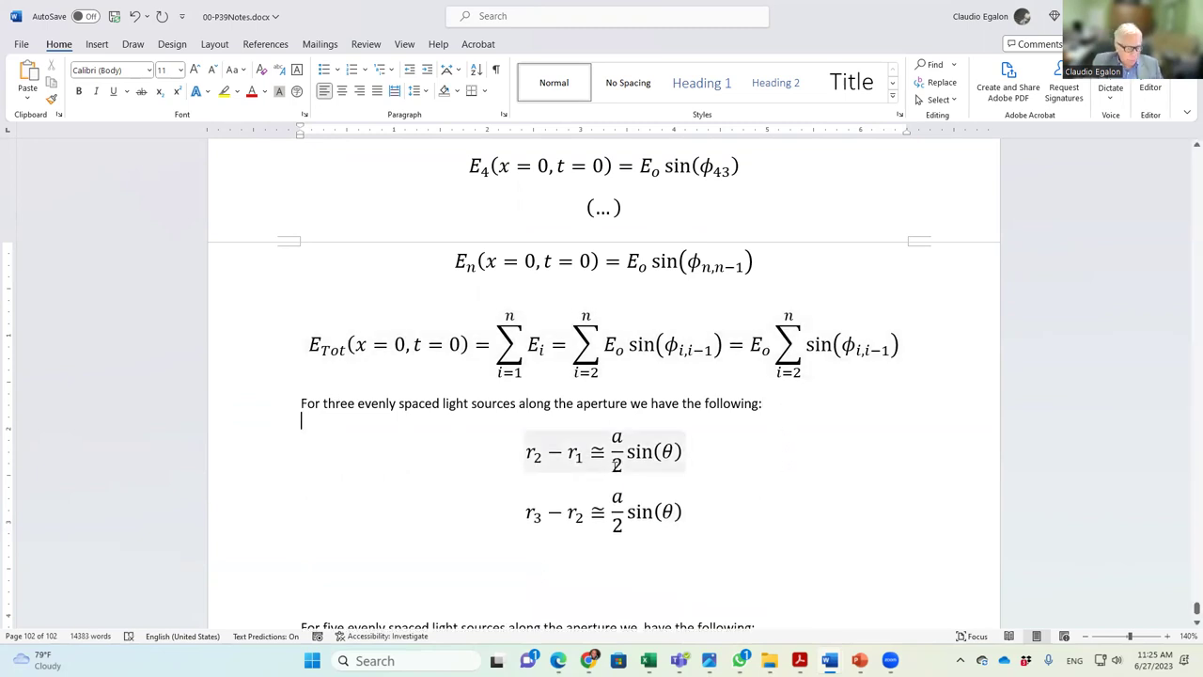
pyautogui.click(616, 462)
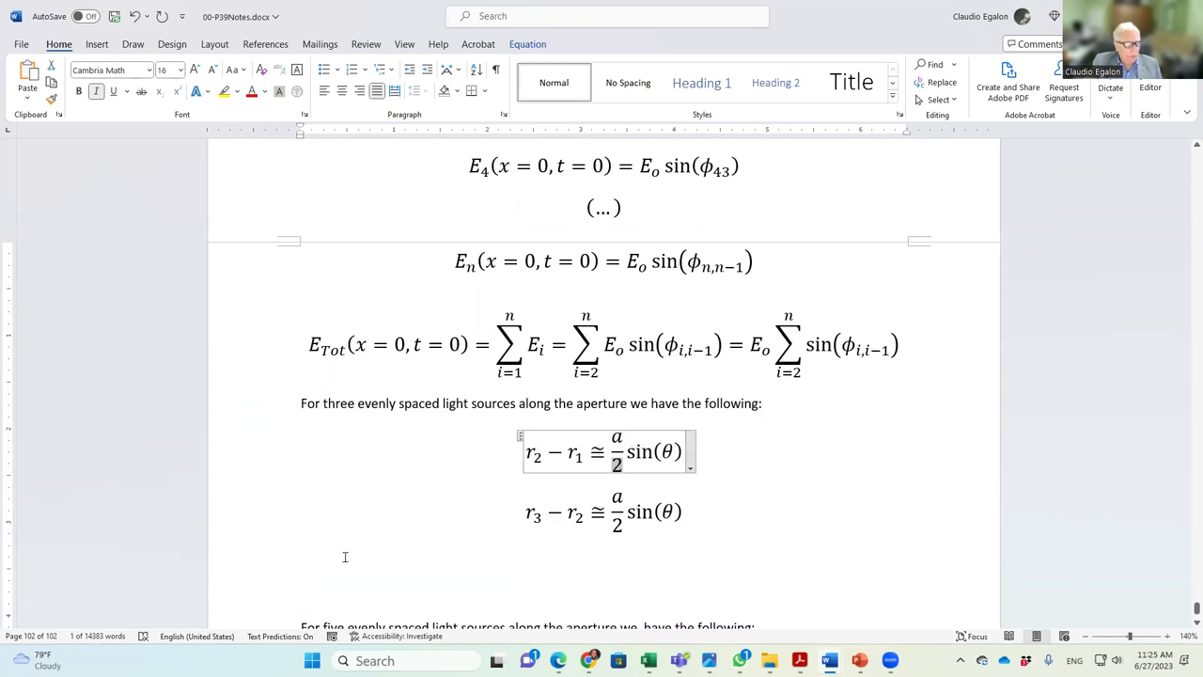
pyautogui.click(345, 556)
pyautogui.press('Delete')
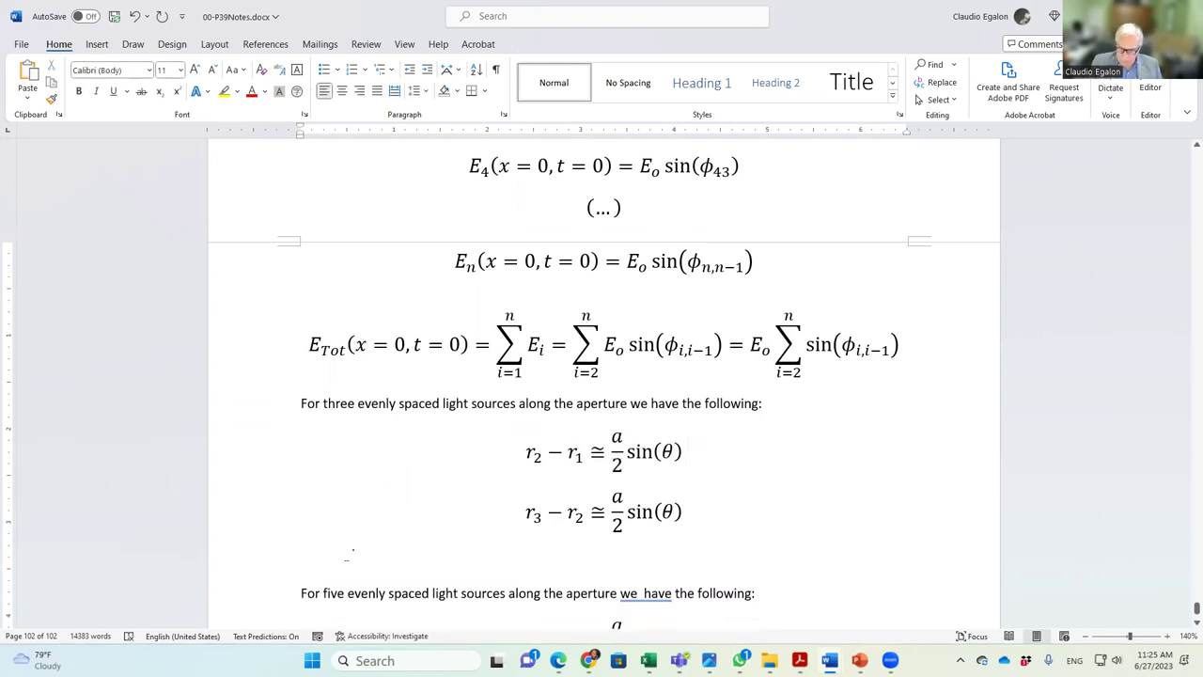
# Step: Below the five-source equations, add the line "If we repeat the above for n evenly spaced point sources, we have the following:"
pyautogui.scroll(-4, 381, 527)
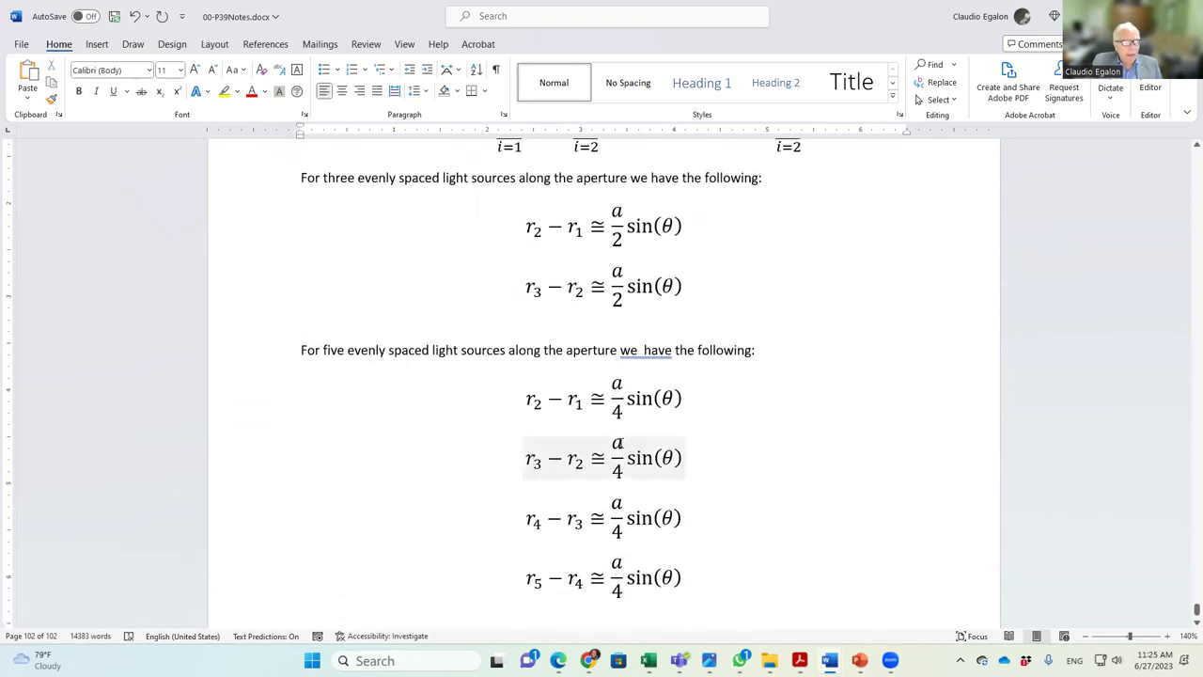
pyautogui.click(846, 477)
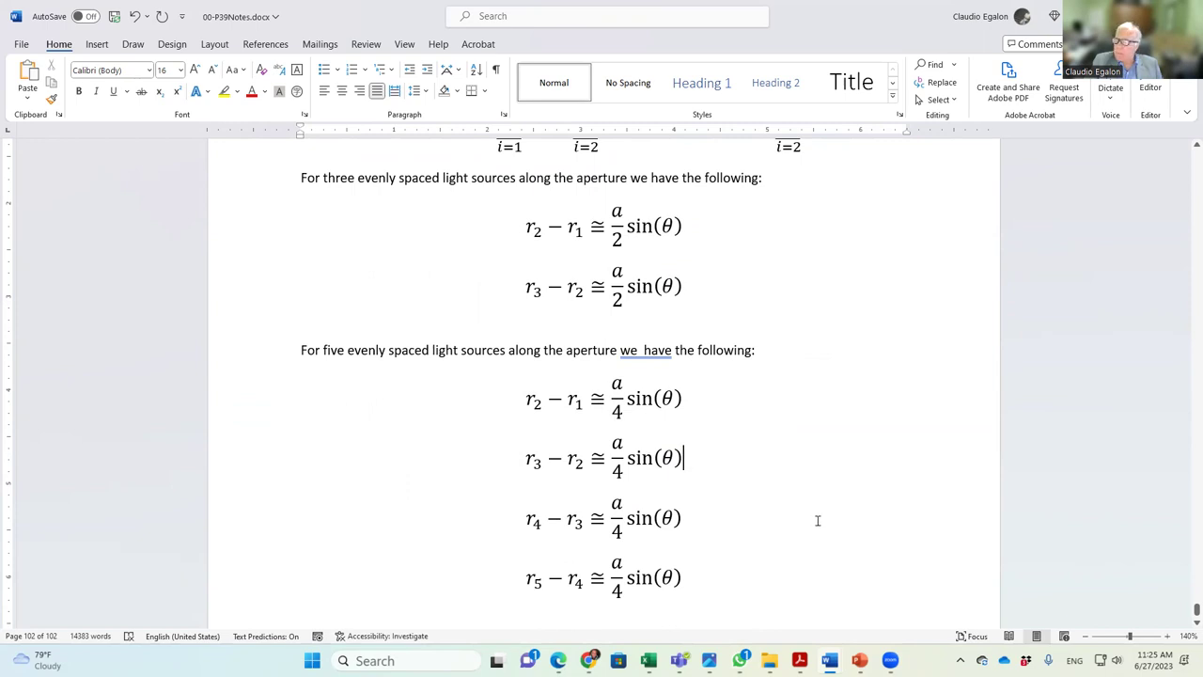
pyautogui.scroll(-3, 812, 522)
pyautogui.click(371, 489)
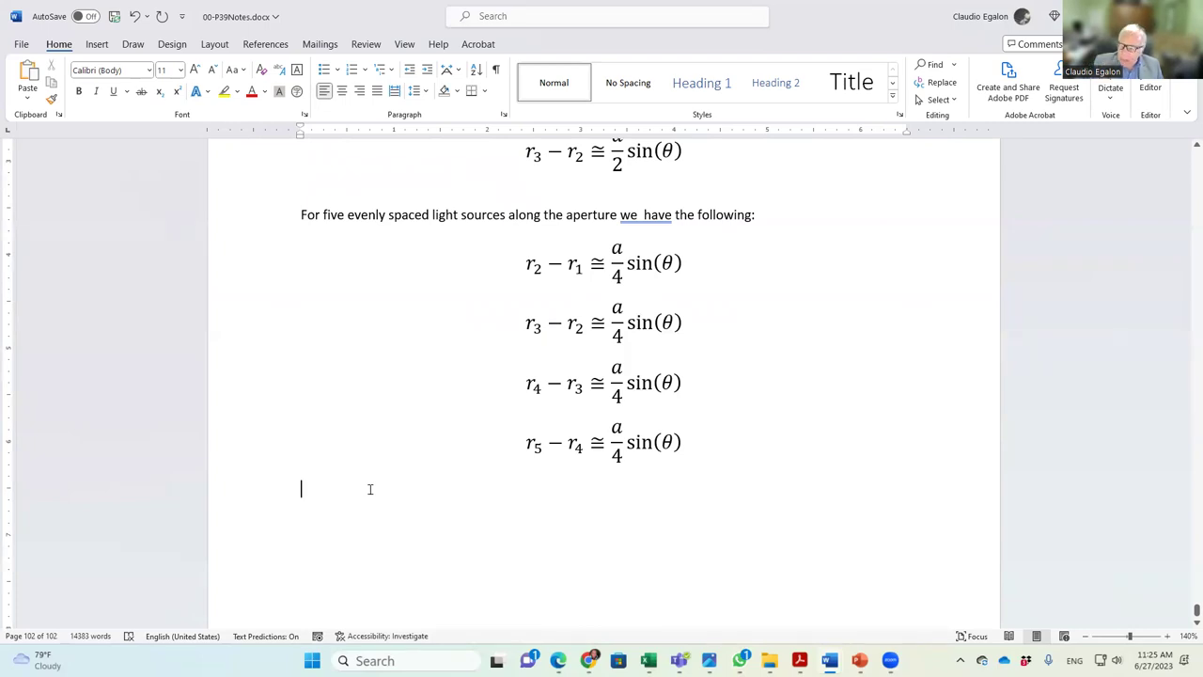
pyautogui.write('If we')
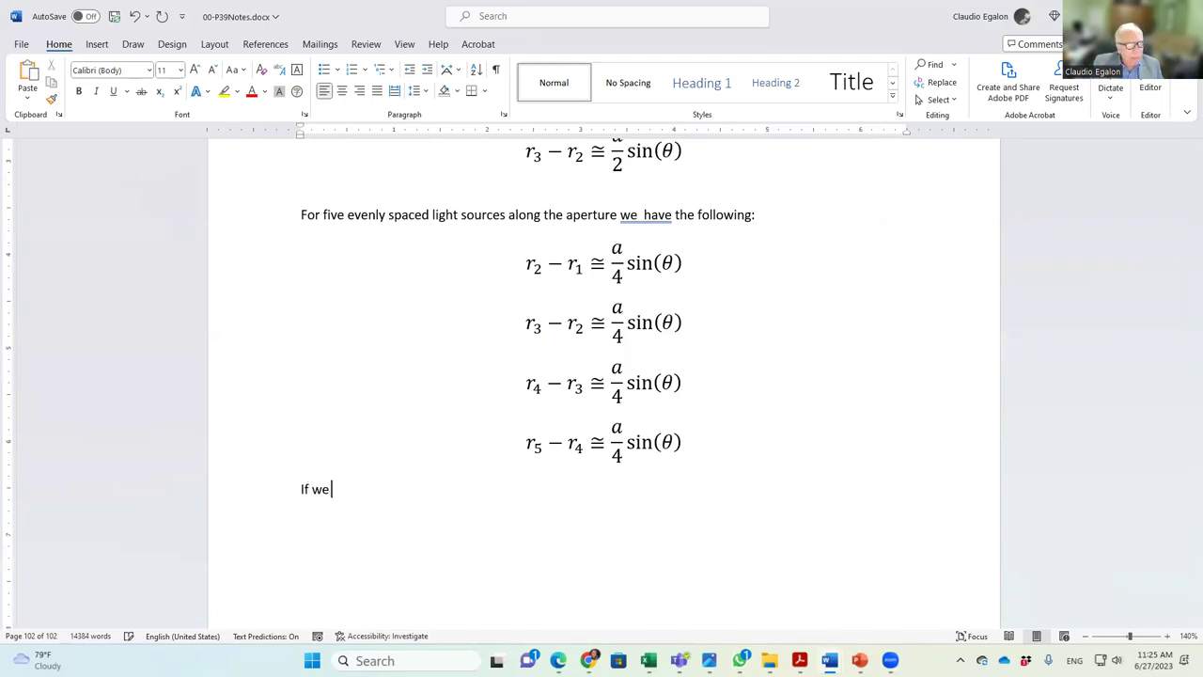
pyautogui.write(' repeat theab')
pyautogui.press('BackSpace')
pyautogui.press('BackSpace')
pyautogui.write('above for nh')
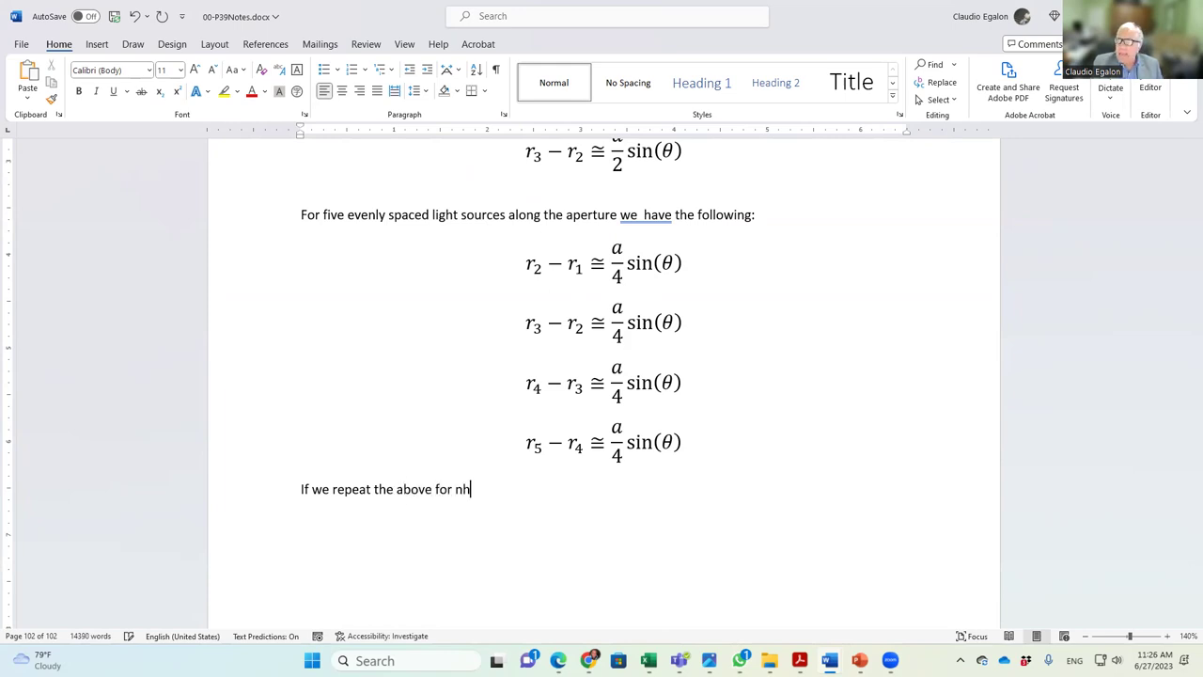
pyautogui.press('BackSpace')
pyautogui.write(' even')
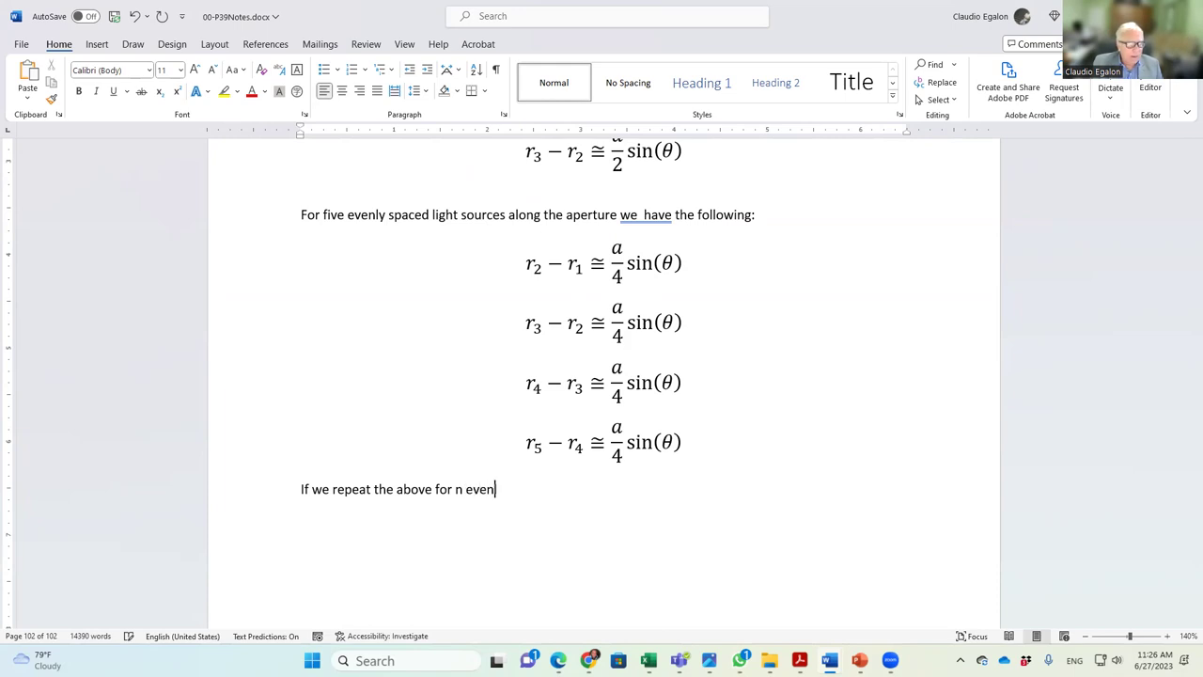
pyautogui.write('ly spacxe')
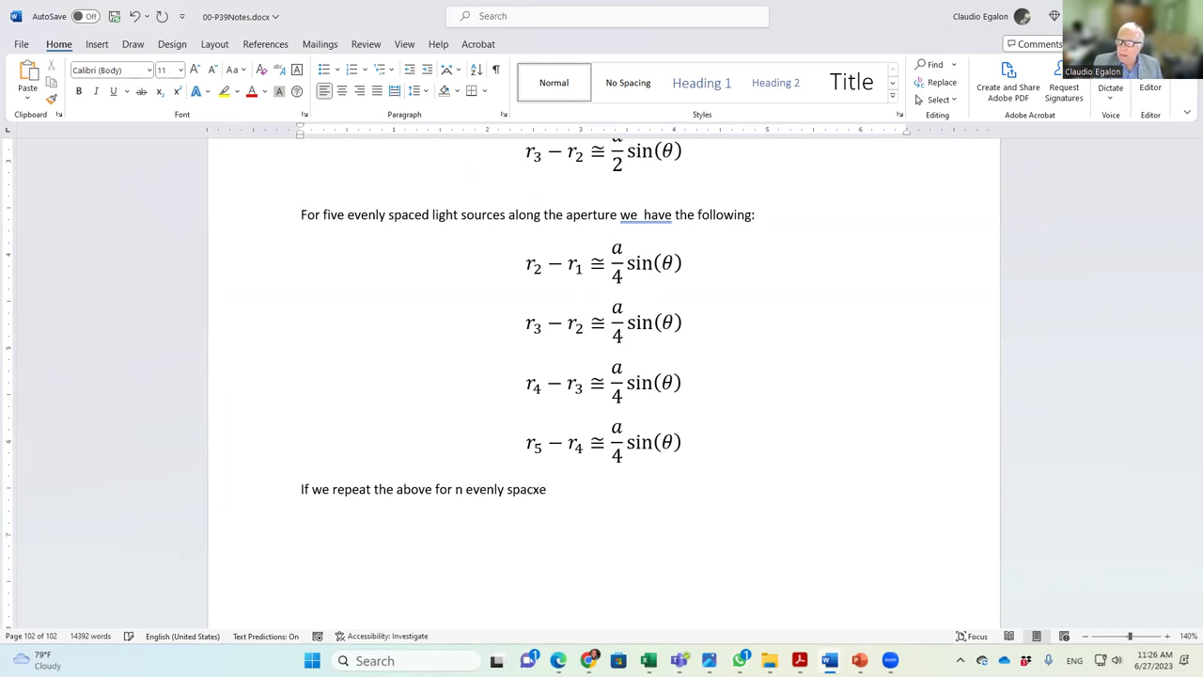
pyautogui.write('d')
pyautogui.press('BackSpace')
pyautogui.press('BackSpace')
pyautogui.press('BackSpace')
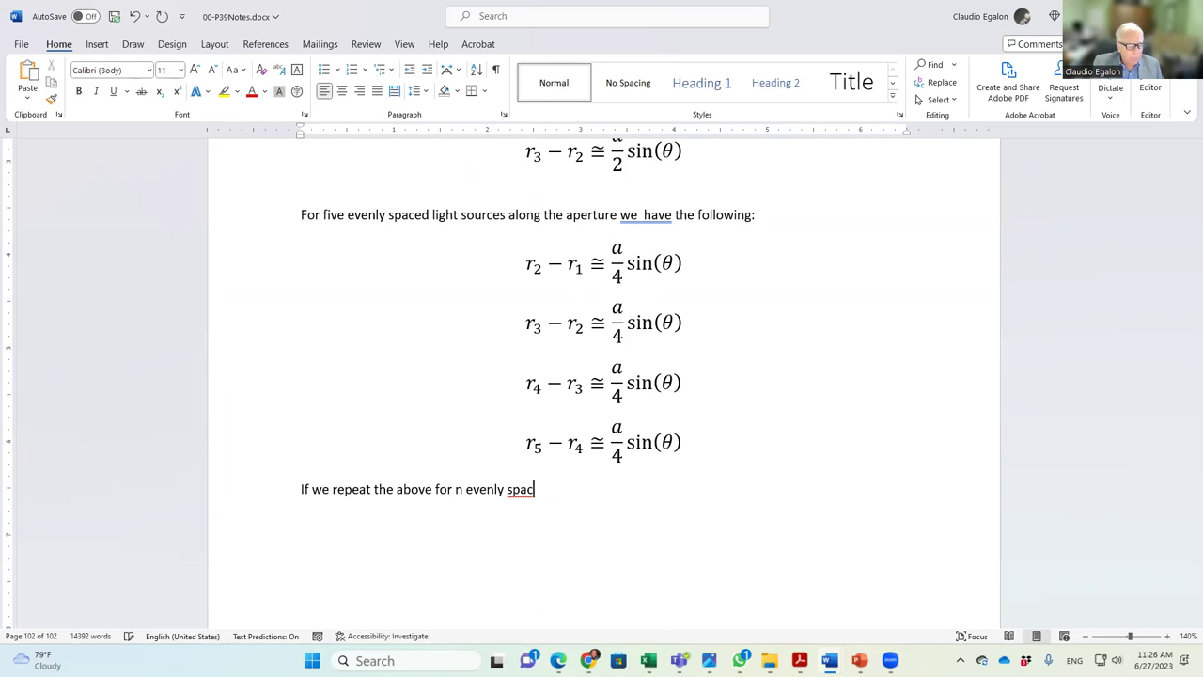
pyautogui.write('ed o')
pyautogui.press('BackSpace')
pyautogui.write('point sources, we have ')
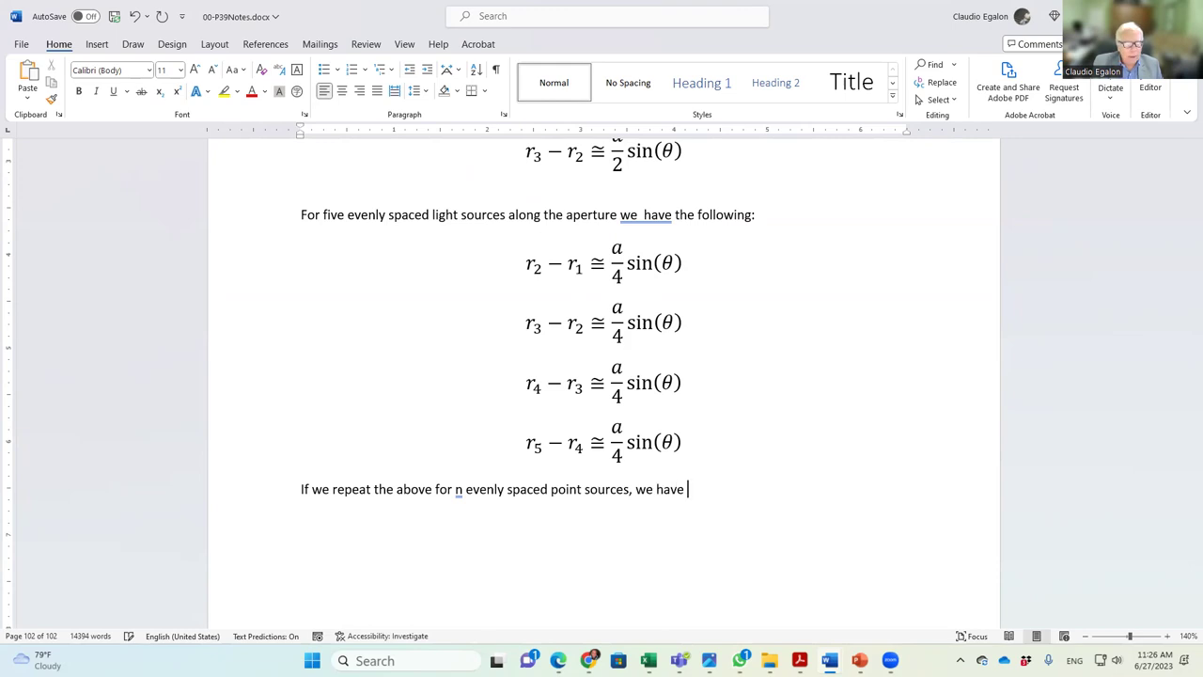
pyautogui.write('the followoing')
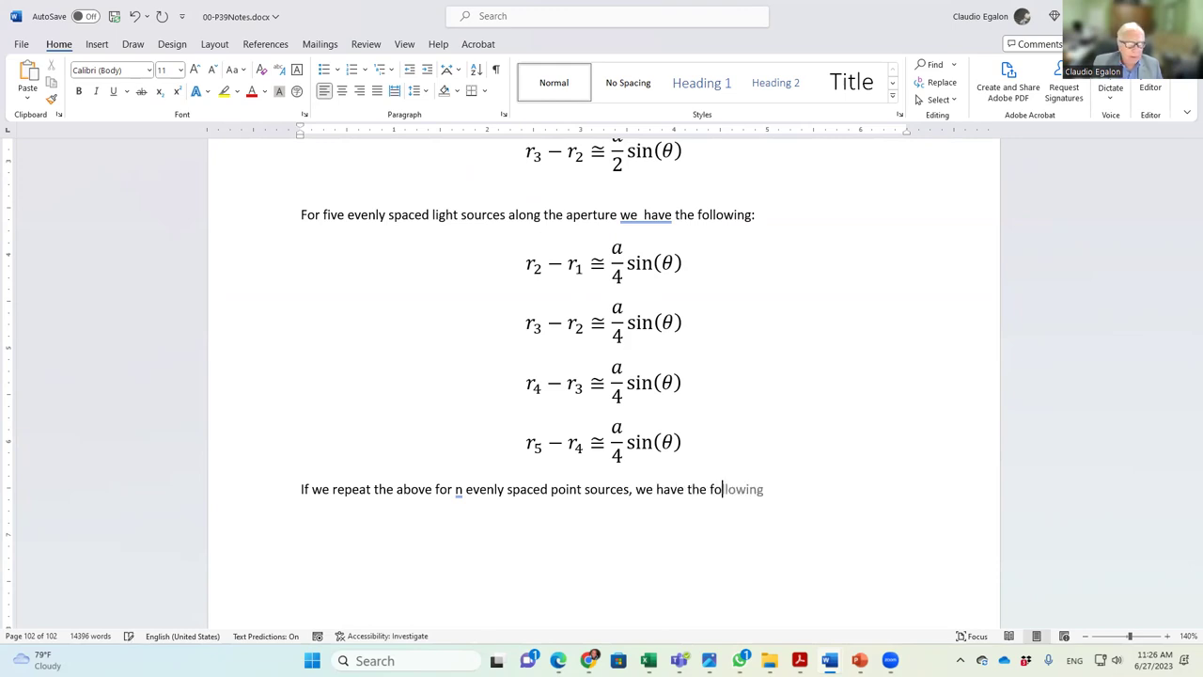
pyautogui.press('BackSpace')
pyautogui.press('BackSpace')
pyautogui.press('BackSpace')
pyautogui.press('BackSpace')
pyautogui.write('ing:')
pyautogui.press('Return')
pyautogui.press('Return')
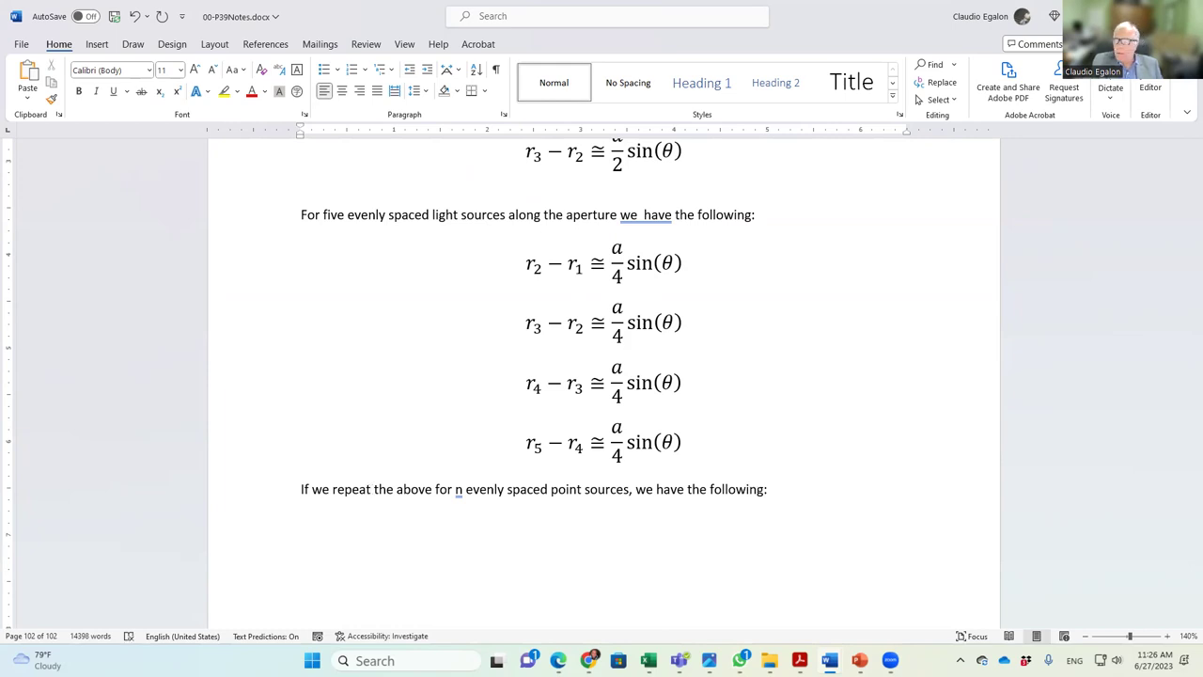
# Step: Copy the five-source equation for r_4 − r_3 and paste it below the n-source line
pyautogui.click(254, 396)
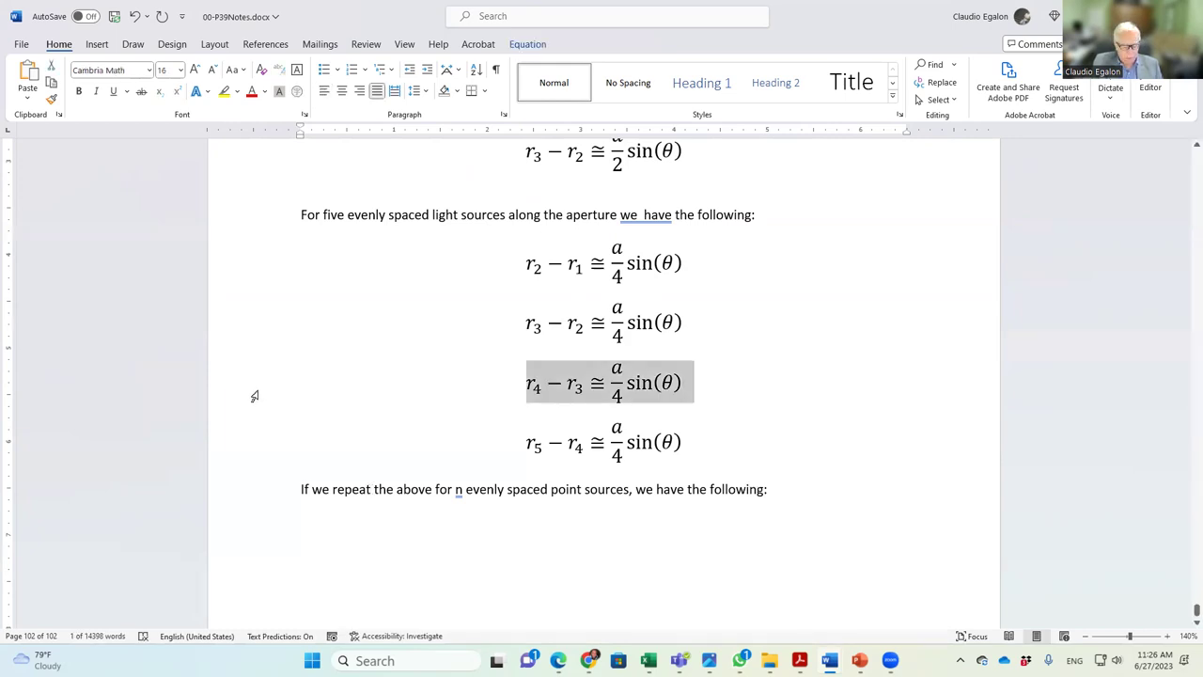
pyautogui.scroll(-1, 322, 428)
pyautogui.click(330, 417)
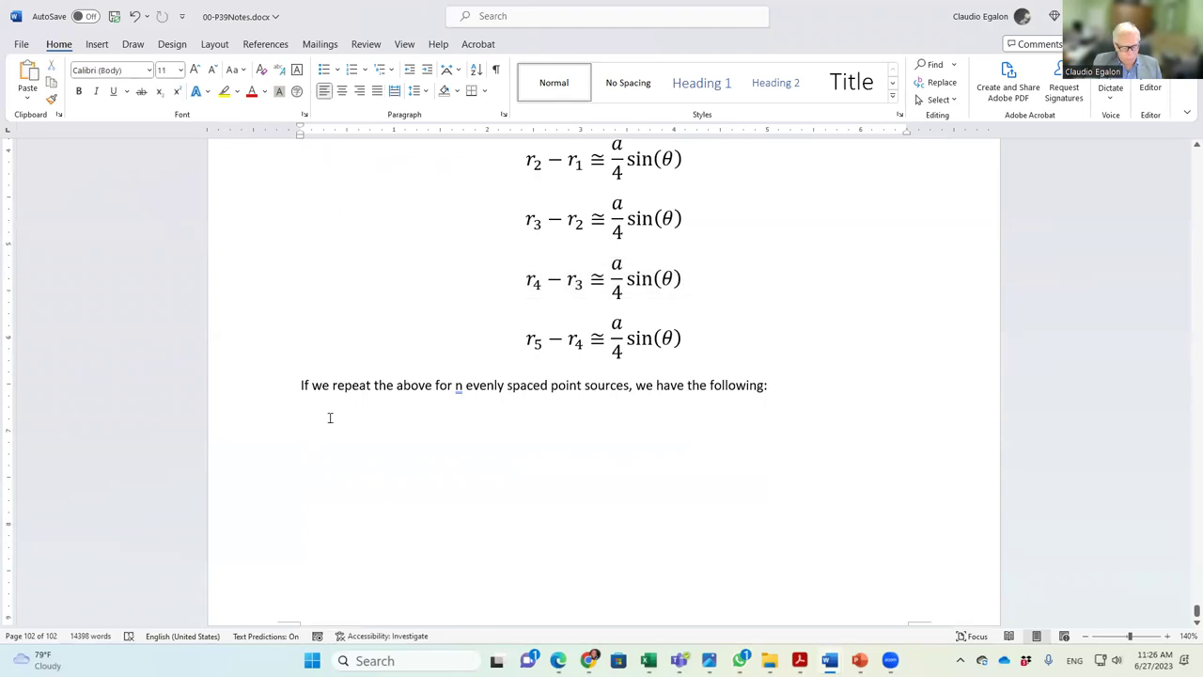
pyautogui.hotkey('ctrl', 'v')
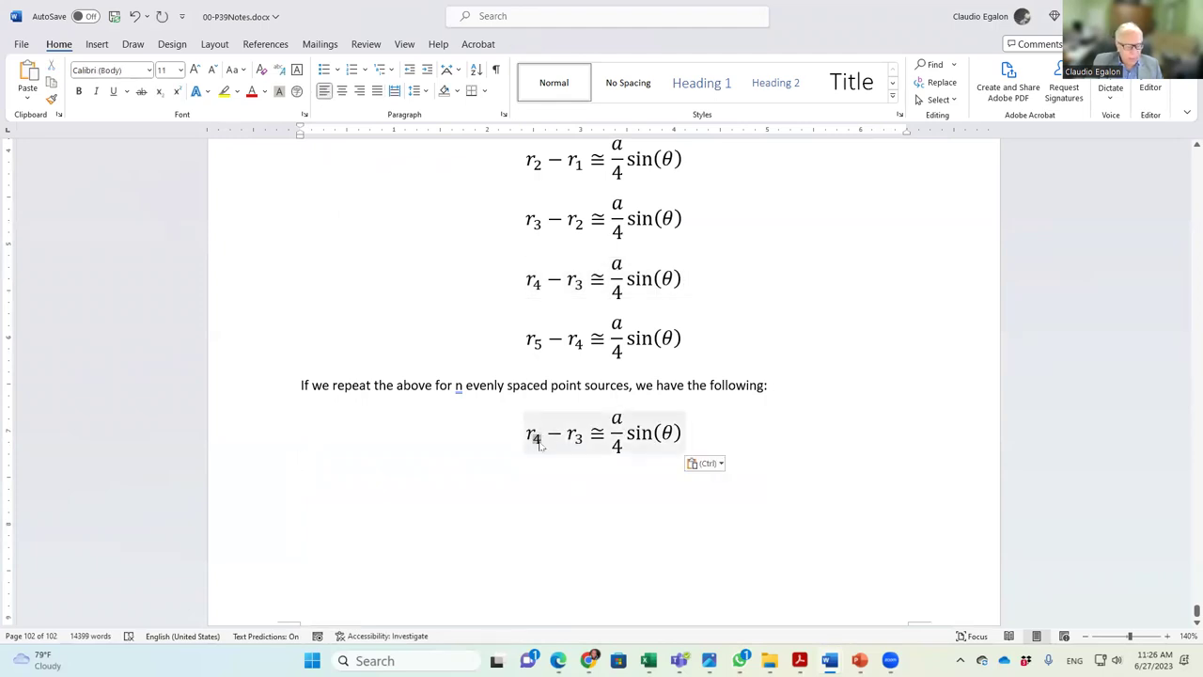
# Step: Generalize the pasted equation to r_i − r_{i−1} ≅ a/(n−1) sin(θ) by replacing both subscripts and the denominator
pyautogui.click(538, 444)
pyautogui.write('i')
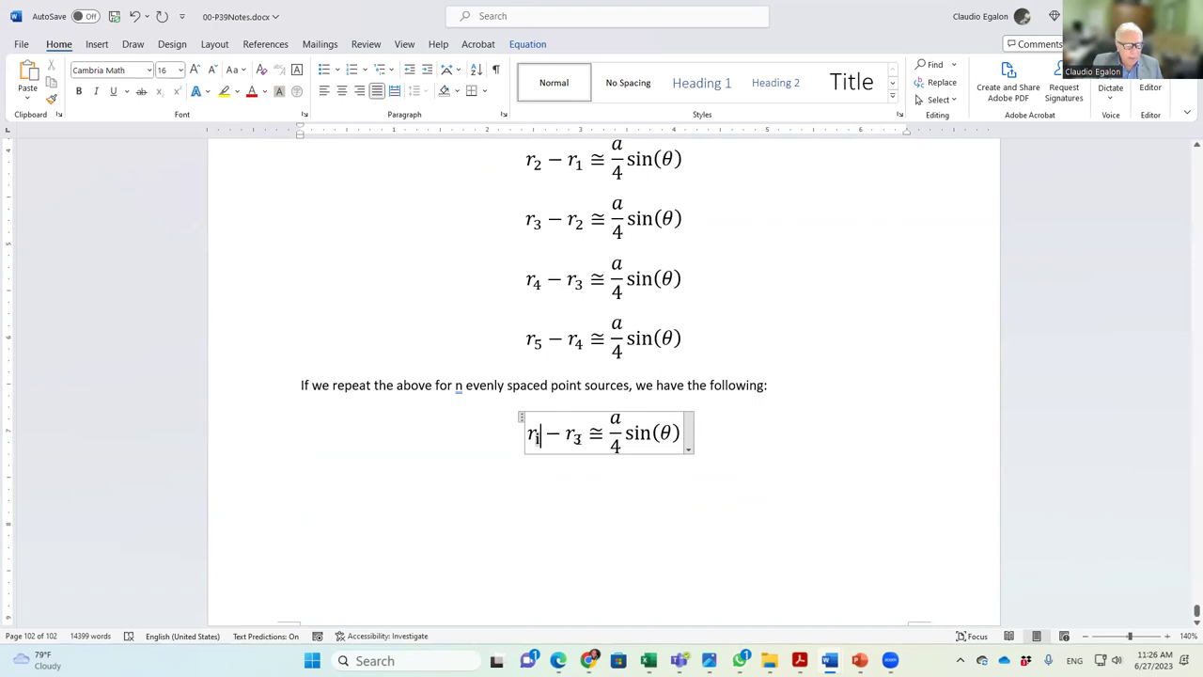
pyautogui.doubleClick(577, 439)
pyautogui.write('i')
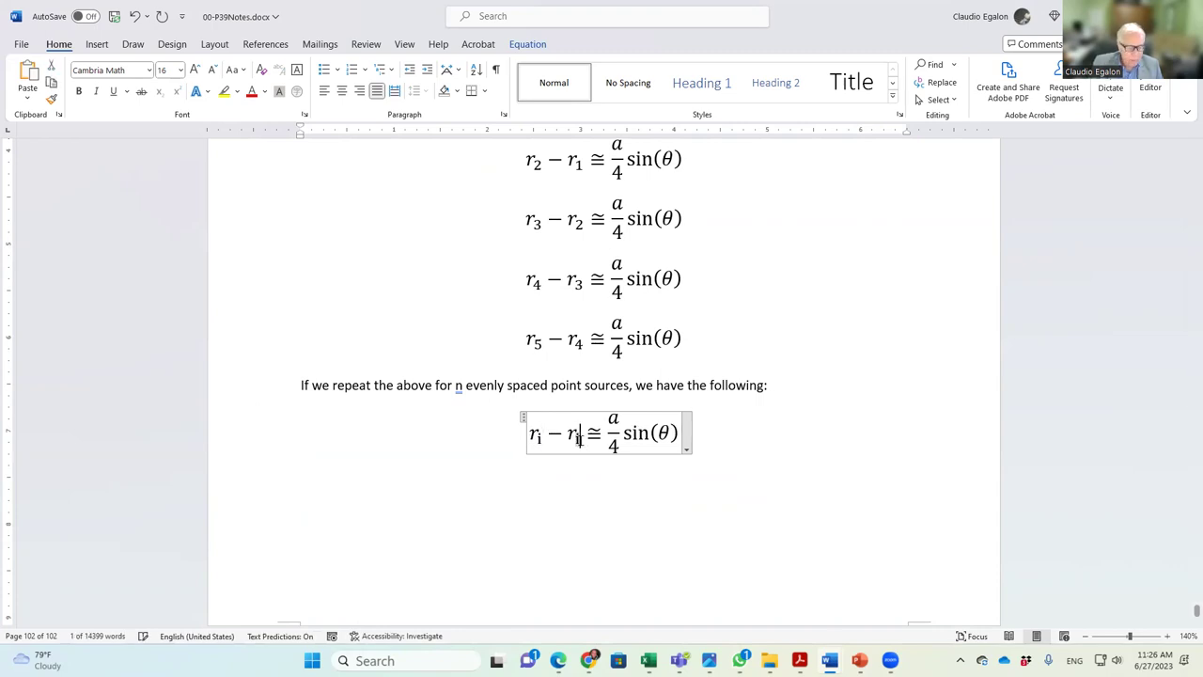
pyautogui.write('-1')
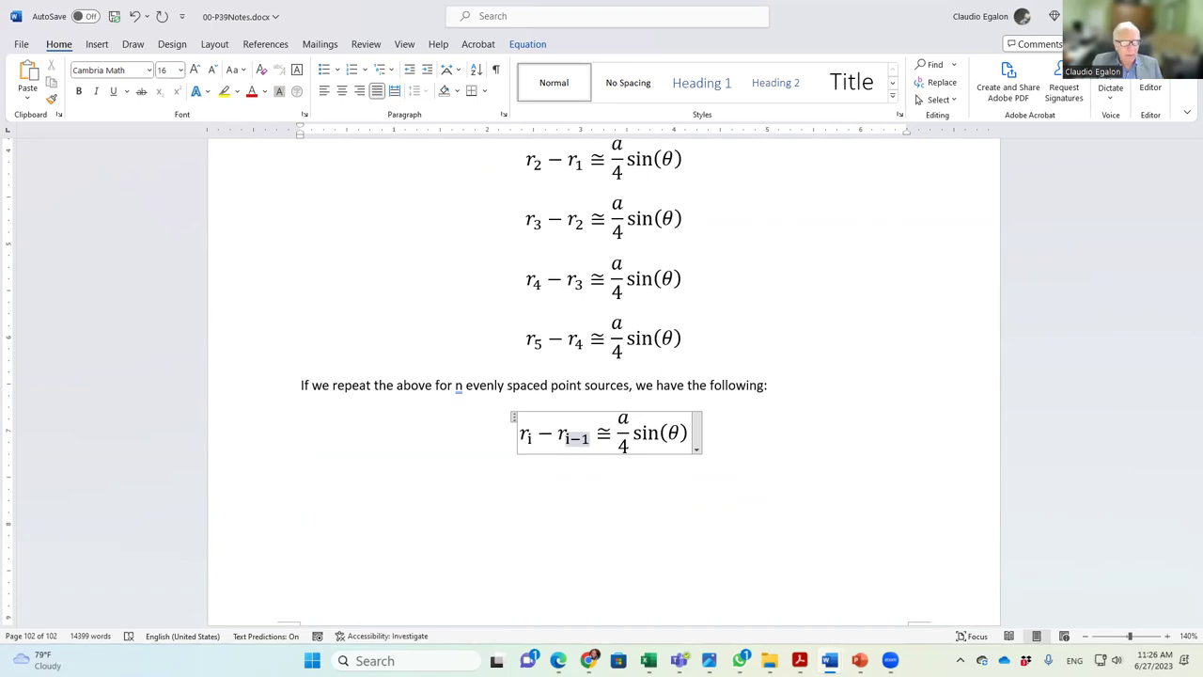
pyautogui.doubleClick(620, 445)
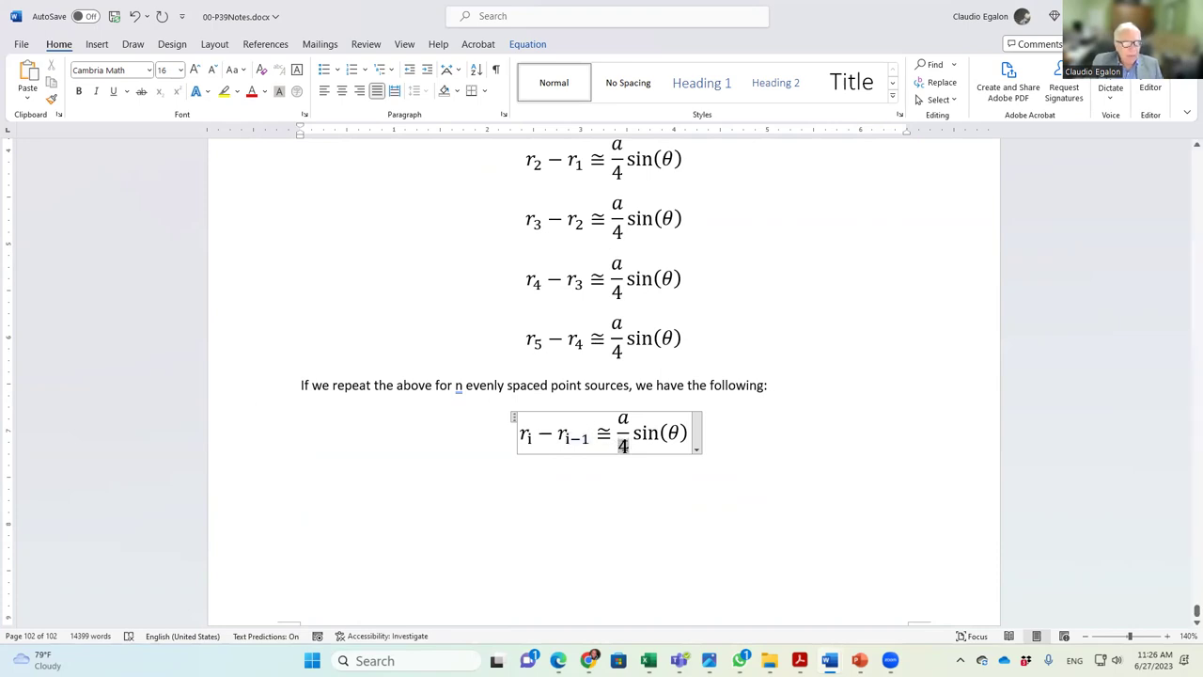
pyautogui.write('n-1')
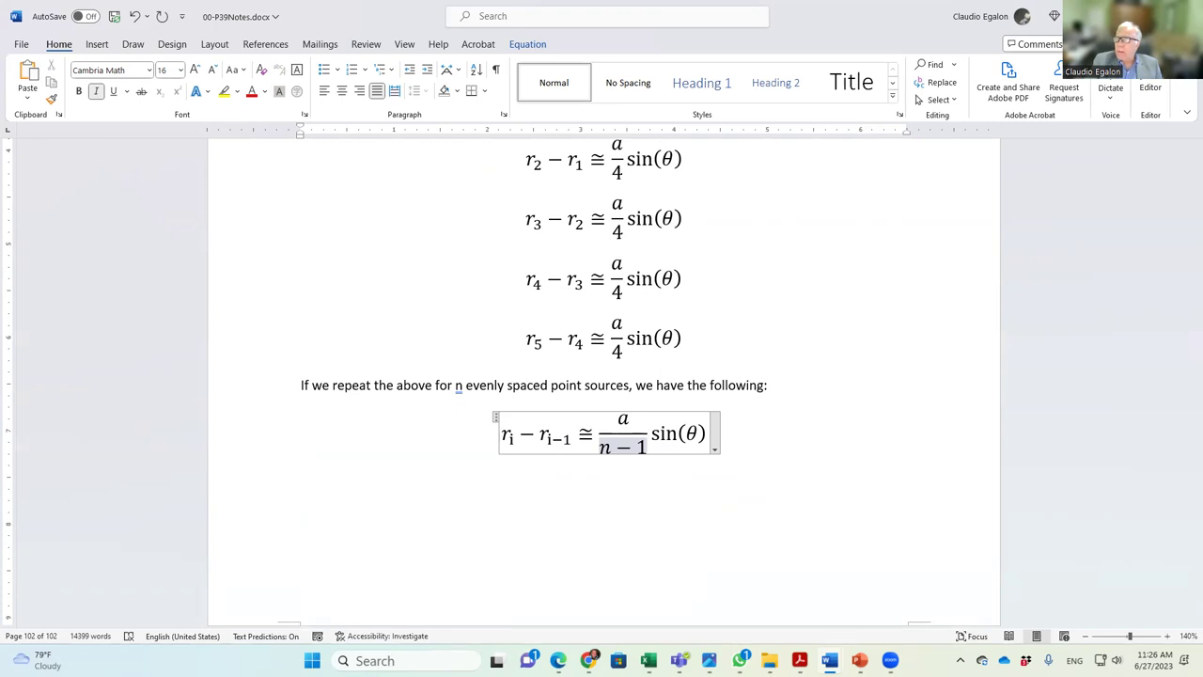
# Step: Below the n-source equation, add the line "For very large values of n, the above becomes:"
pyautogui.click(350, 485)
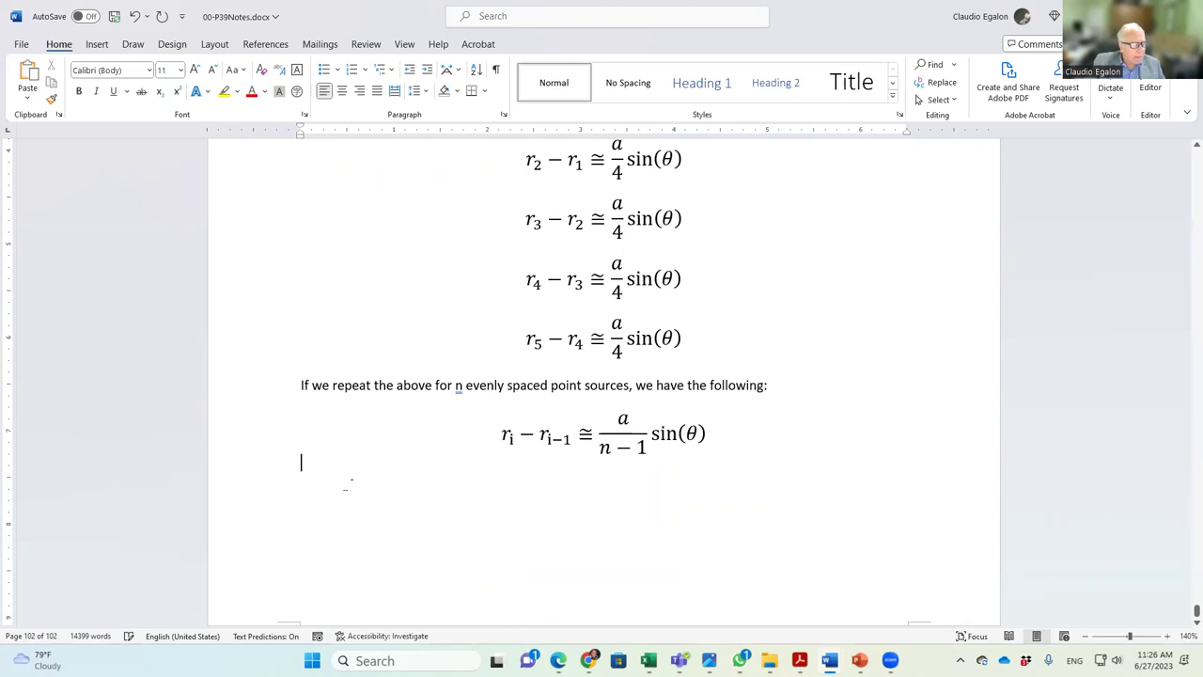
pyautogui.write('For ')
pyautogui.write('n ve')
pyautogui.press('BackSpace')
pyautogui.press('BackSpace')
pyautogui.press('BackSpace')
pyautogui.press('BackSpace')
pyautogui.write('very large values of ')
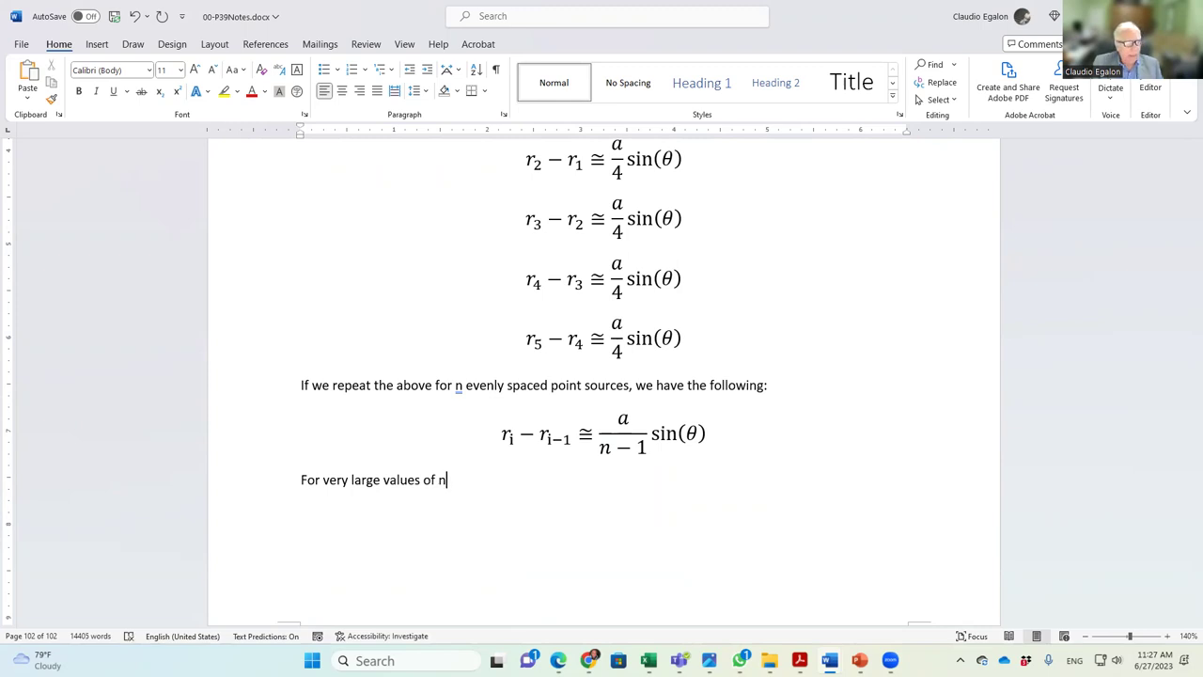
pyautogui.write('n, the above becomes:')
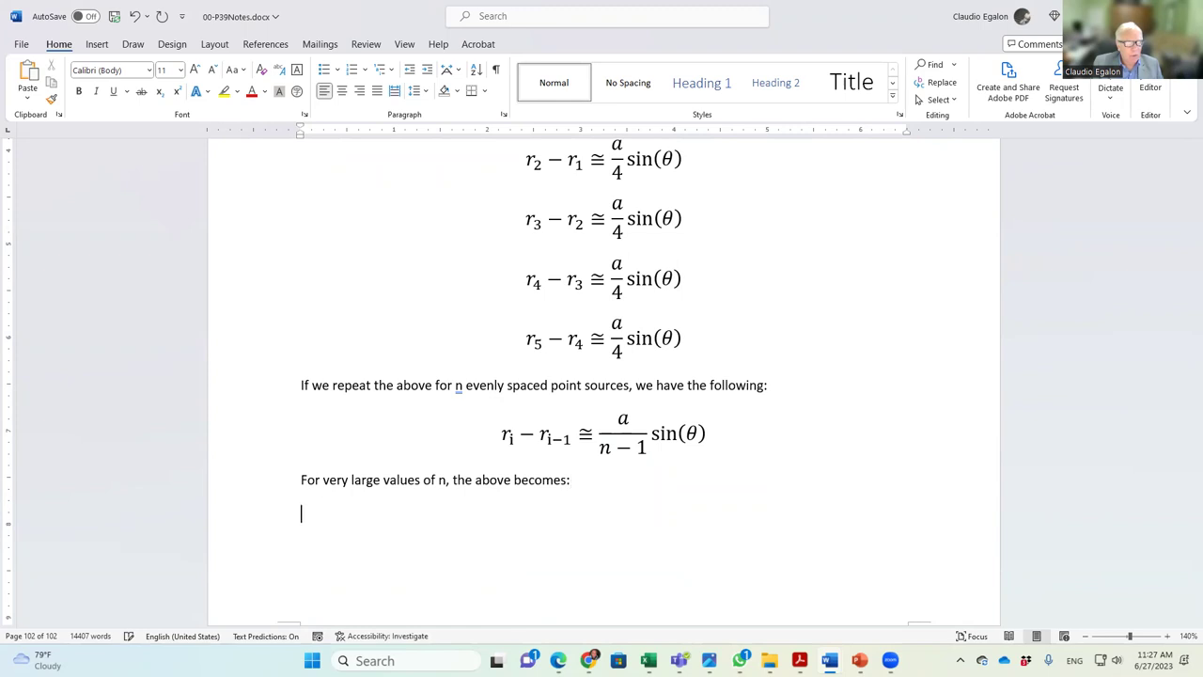
# Step: Duplicate the r_i − r_{i−1} equation below the large-n line and change the copy's denominator to n
pyautogui.click(267, 440)
pyautogui.hotkey('ctrl', 'c')
pyautogui.click(355, 515)
pyautogui.hotkey('ctrl', 'v')
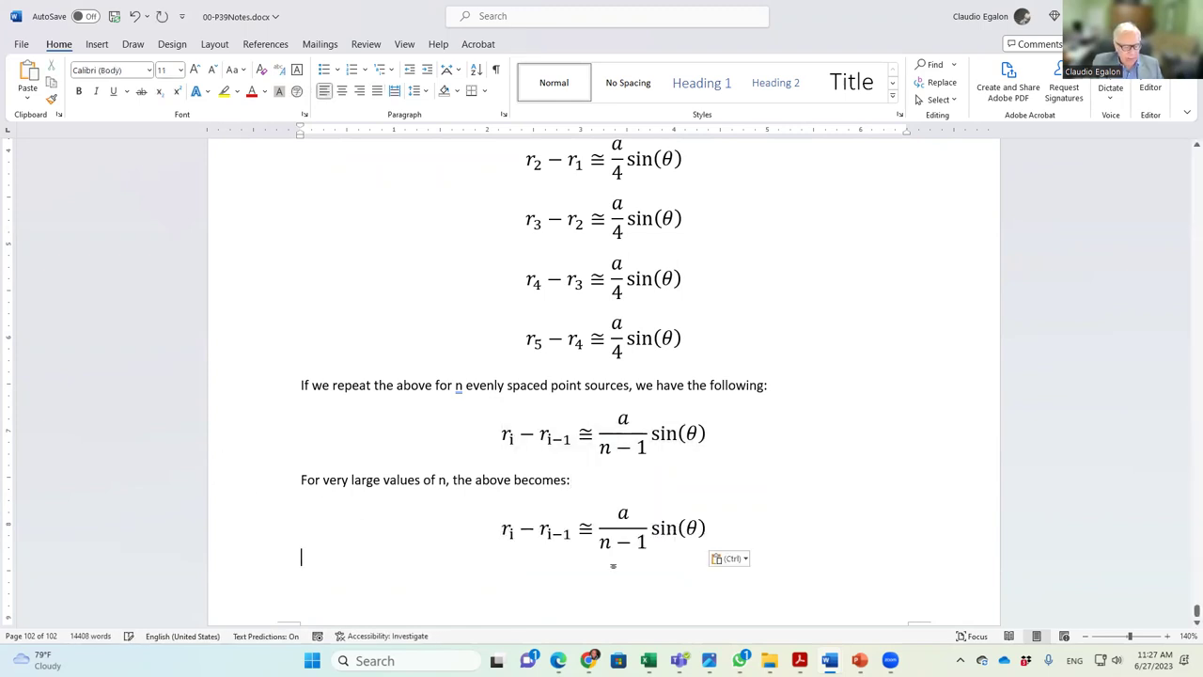
pyautogui.moveTo(599, 548); pyautogui.dragTo(645, 543)
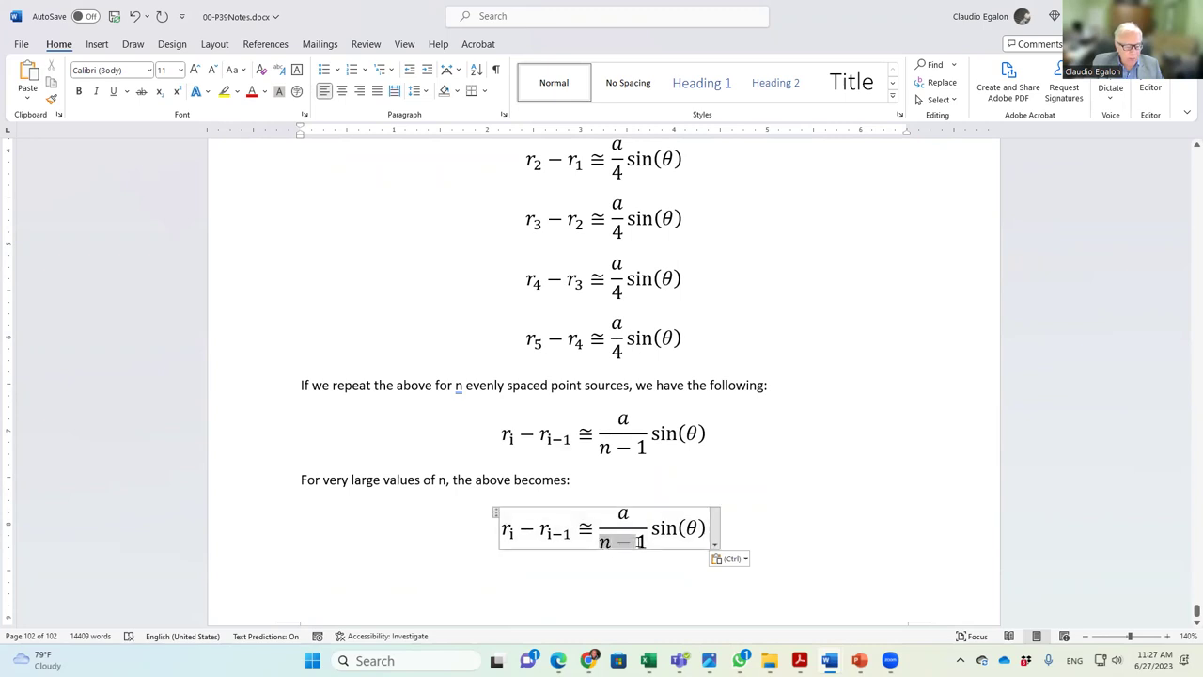
pyautogui.write('n')
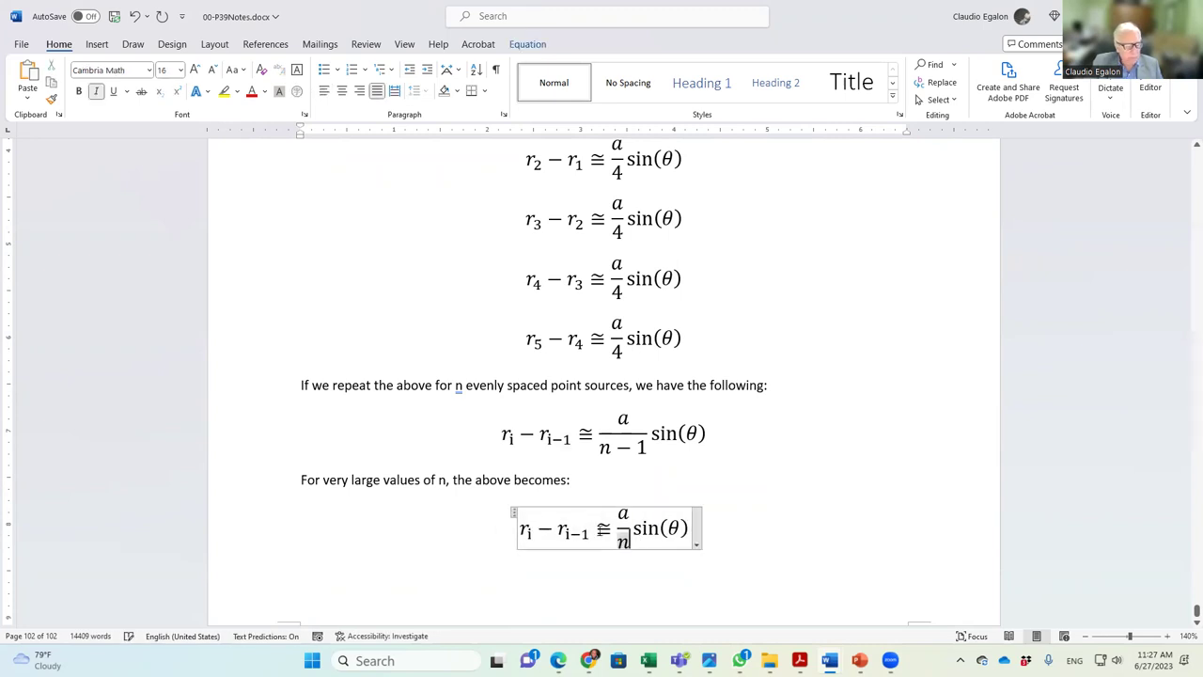
# Step: Insert the condition "n>>>1," after "For very large values of n," in the large-n line
pyautogui.click(449, 482)
pyautogui.write(', n')
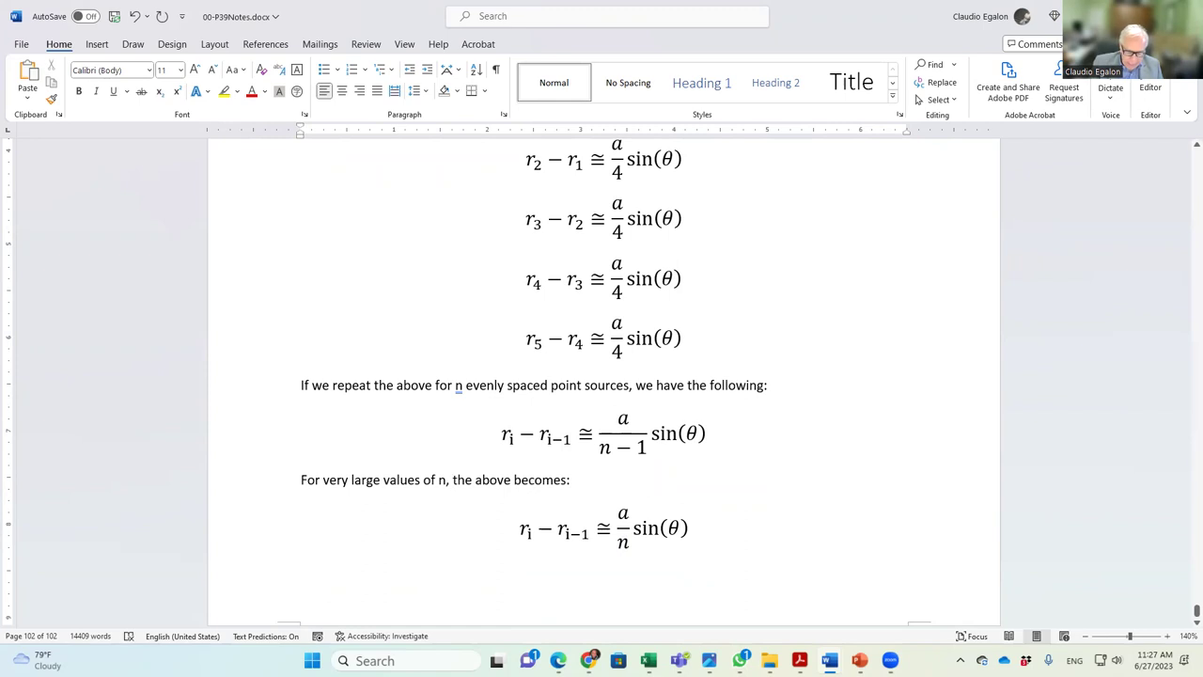
pyautogui.write('>>>1')
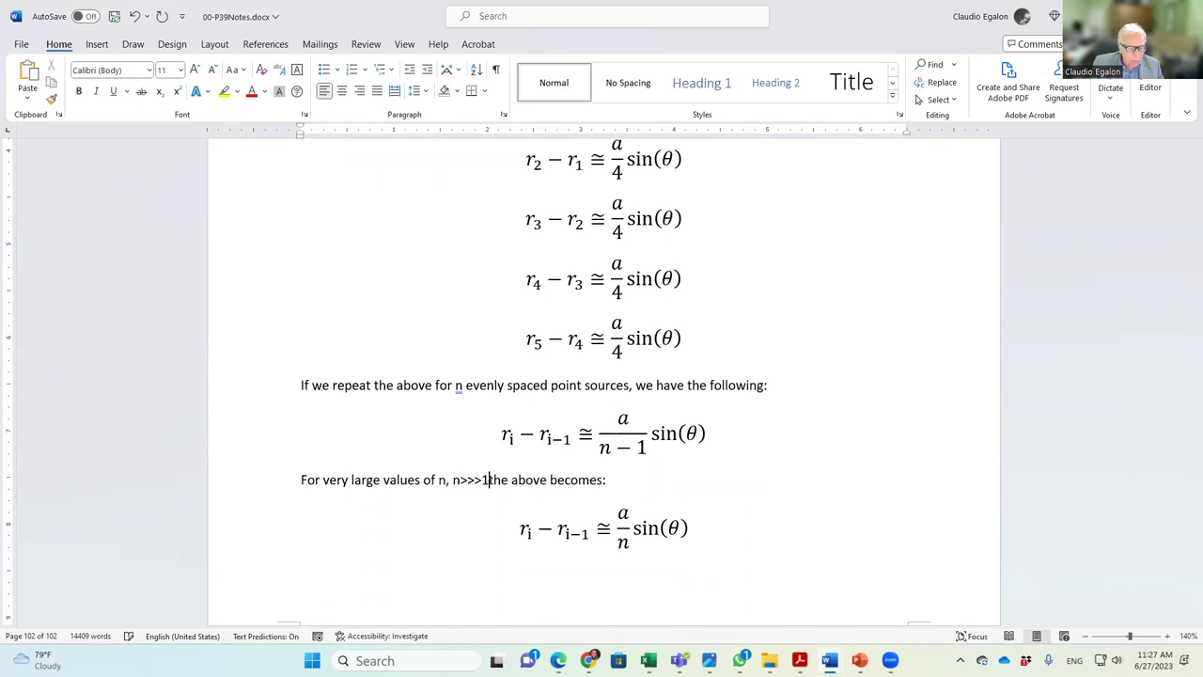
pyautogui.write(',')
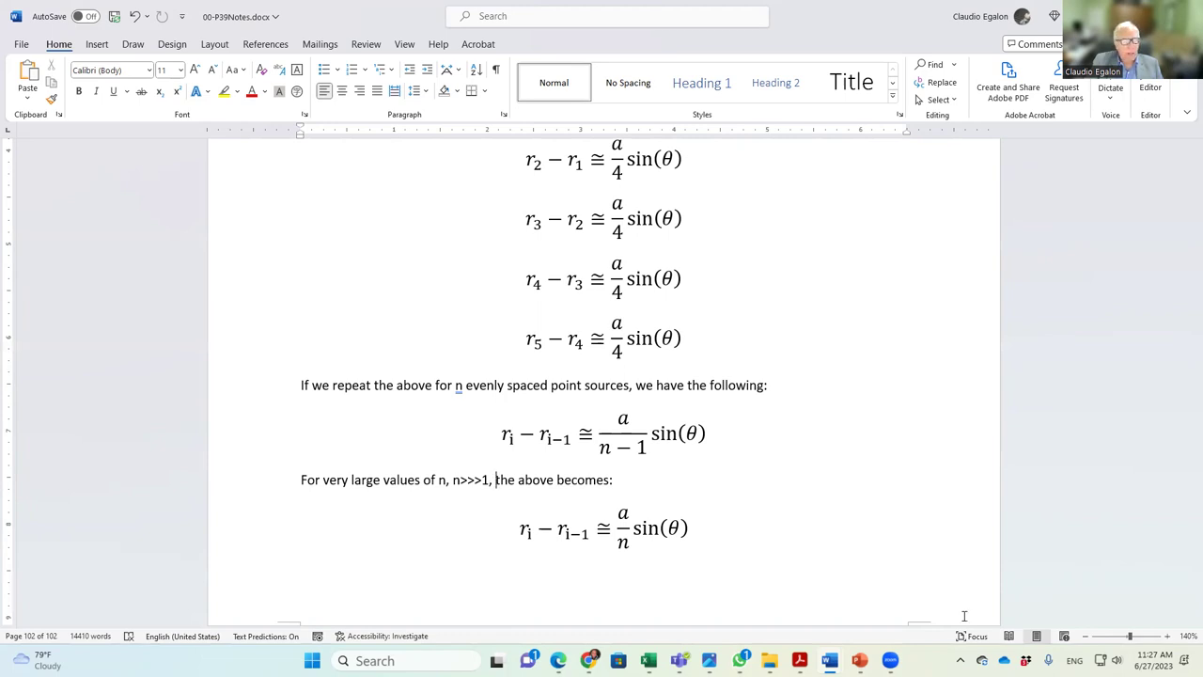
# Step: Below the large-n equation, write "The path length difference between light sources evenly spaced is the same no matter what the pair you get."
pyautogui.click(264, 543)
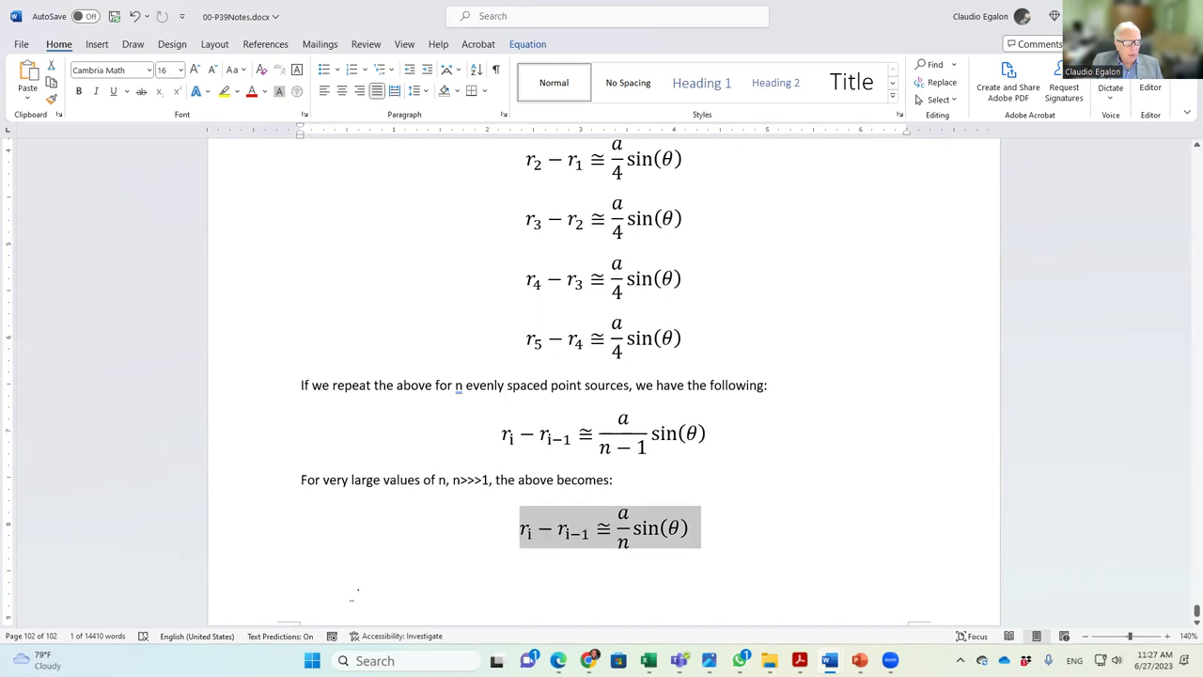
pyautogui.click(352, 578)
pyautogui.write('T')
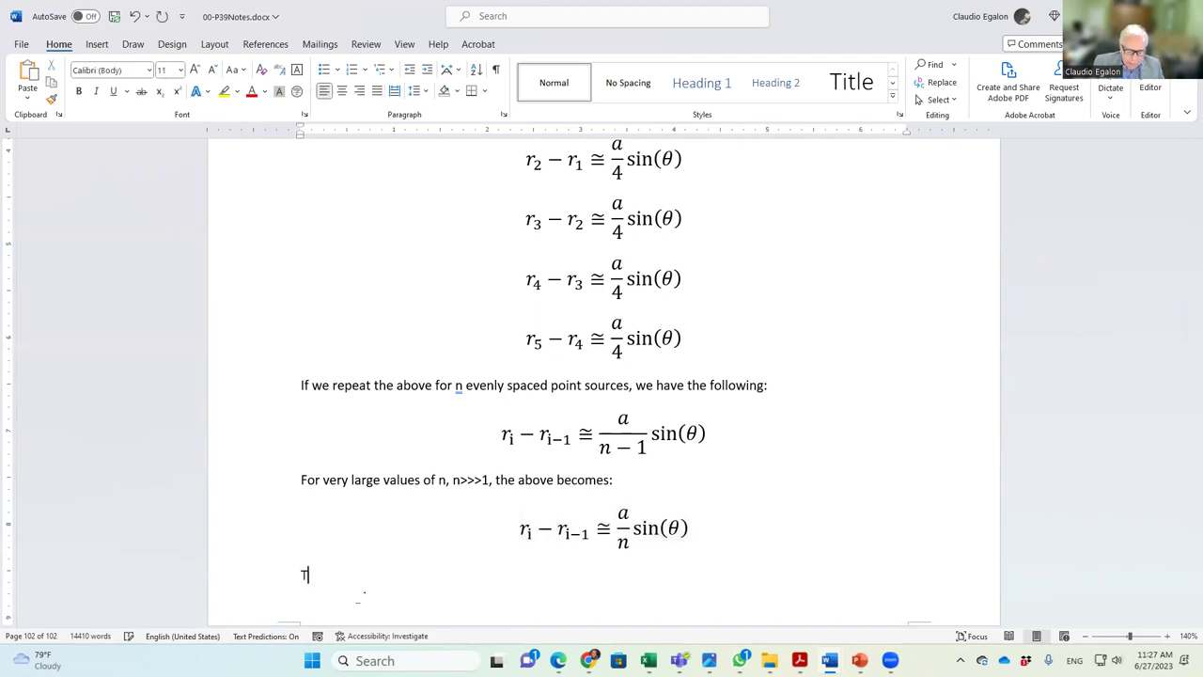
pyautogui.write('he pa')
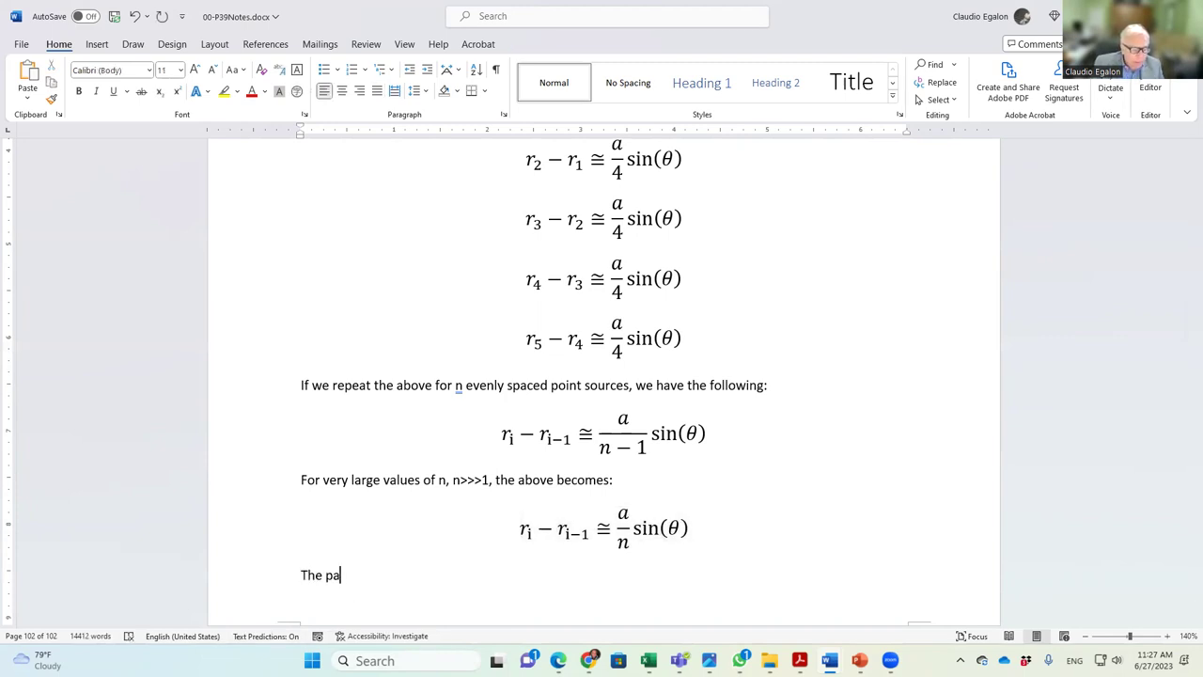
pyautogui.write('th length')
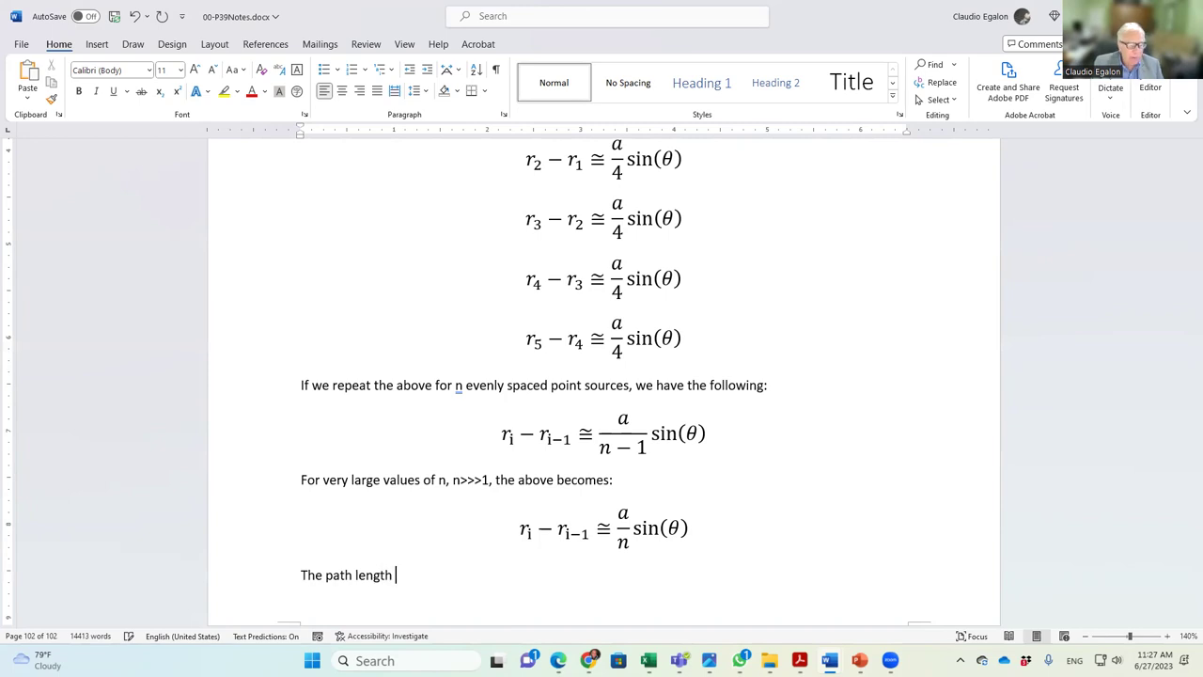
pyautogui.write(' difference ')
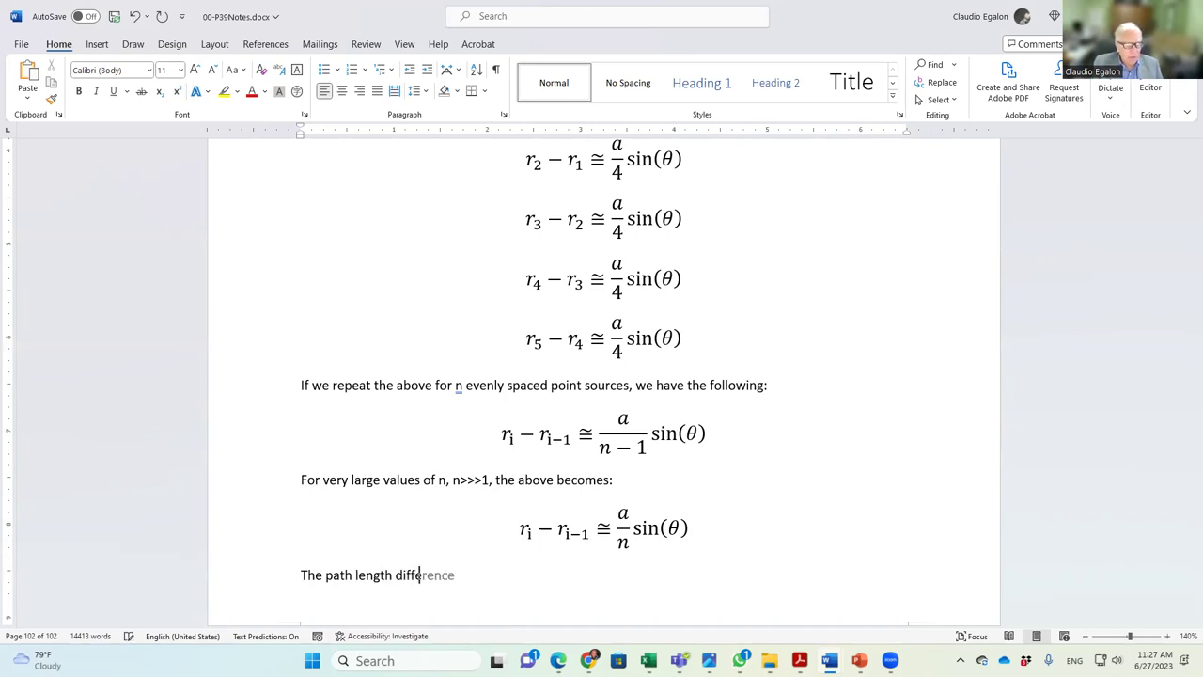
pyautogui.write('be')
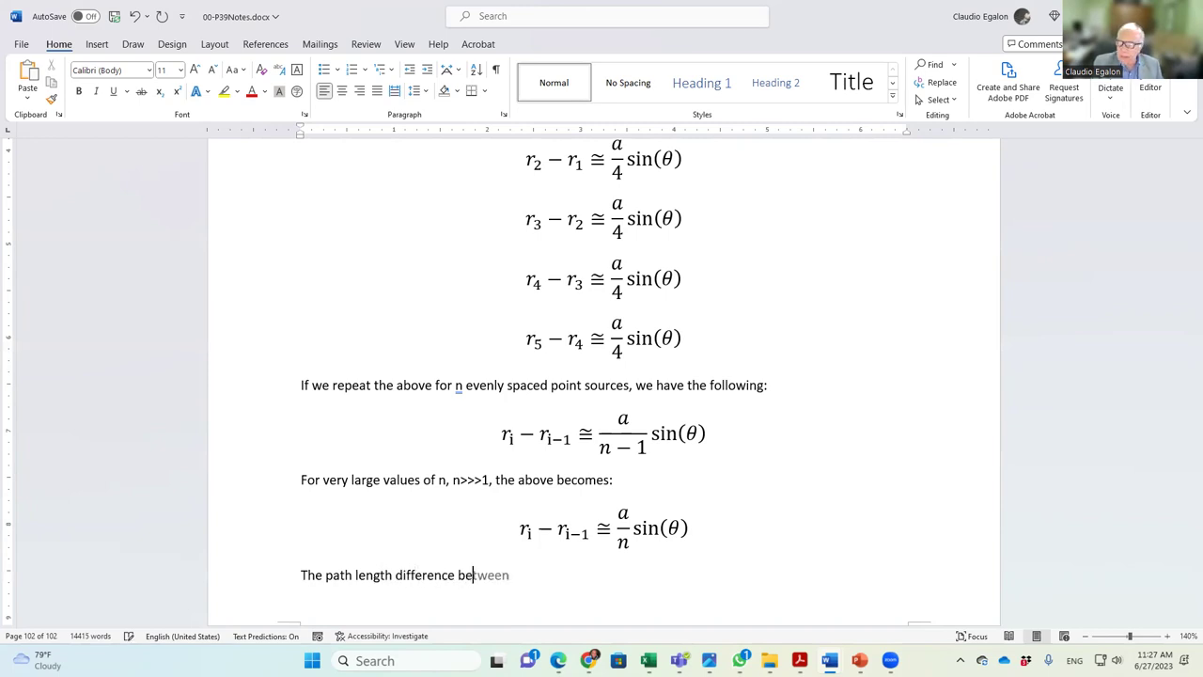
pyautogui.write('tween ligh')
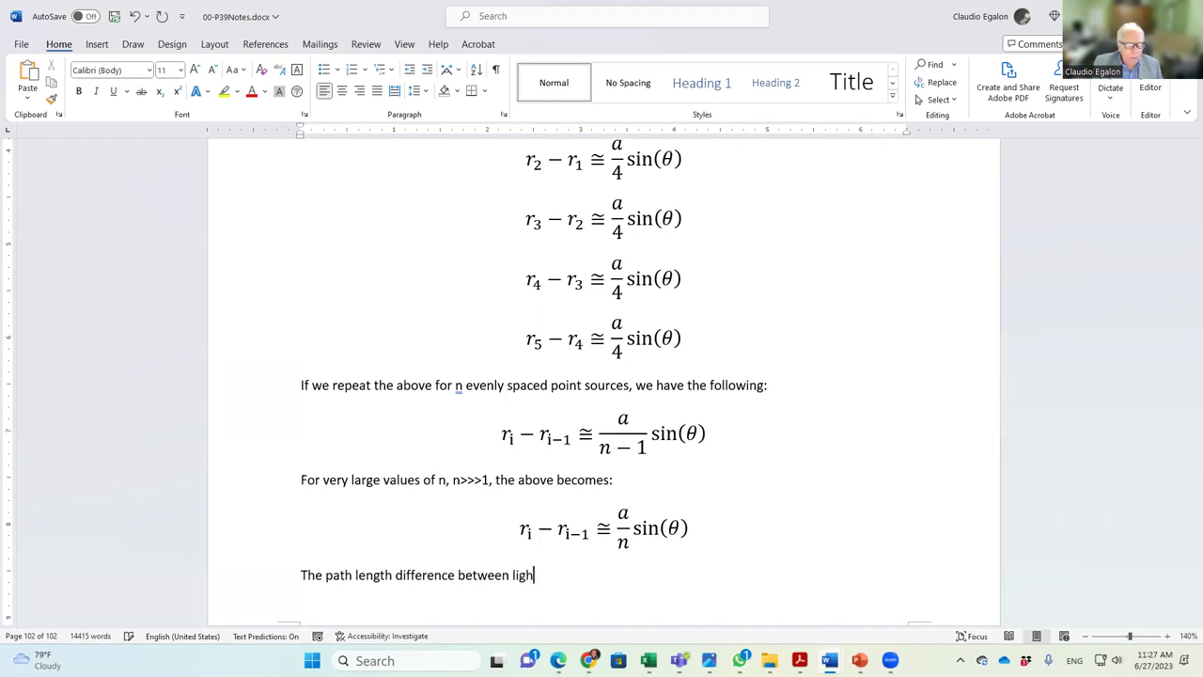
pyautogui.write('t sources e')
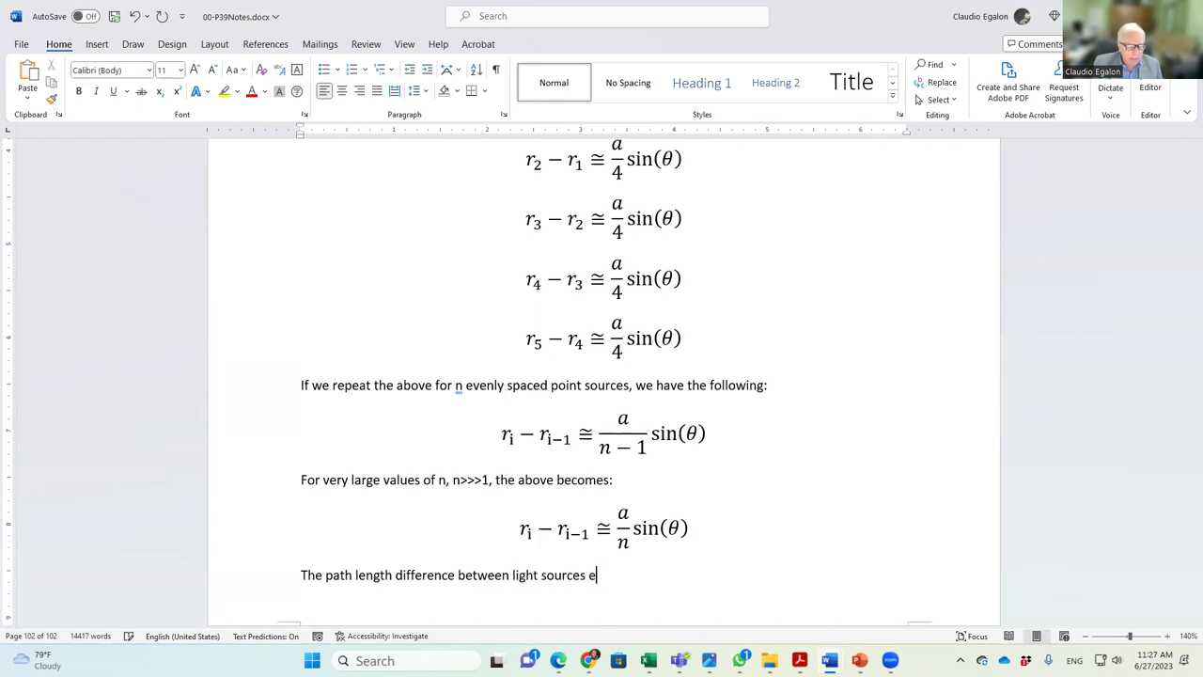
pyautogui.write('venly spaced ')
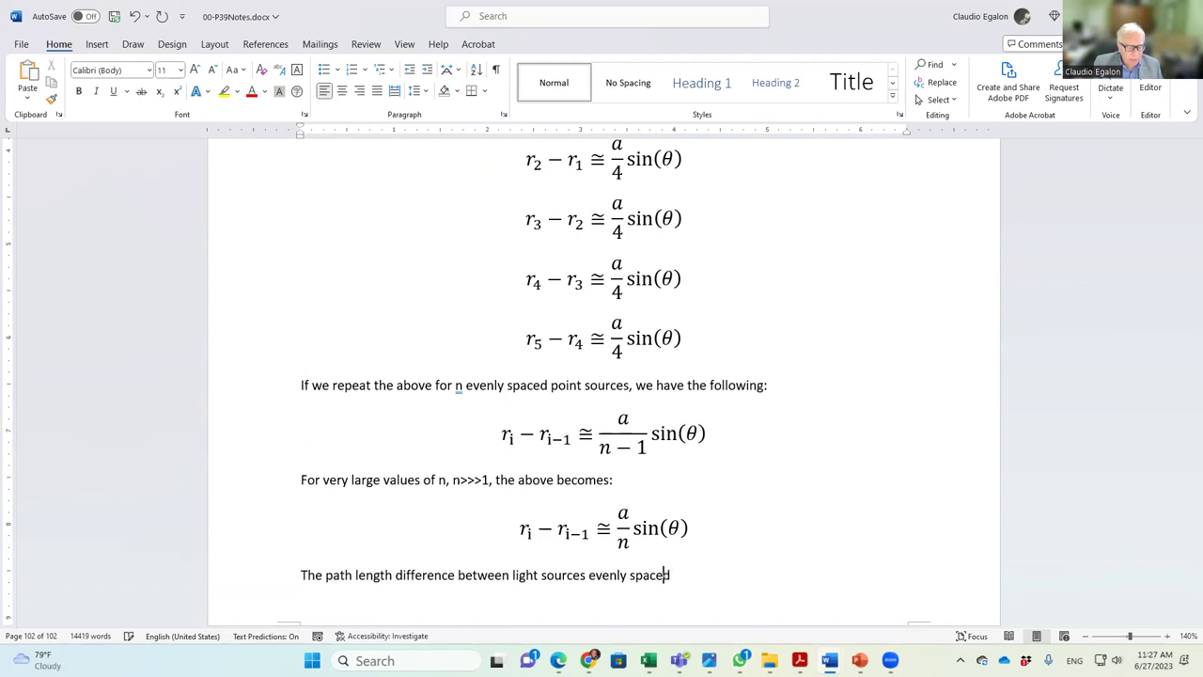
pyautogui.write('is the same n')
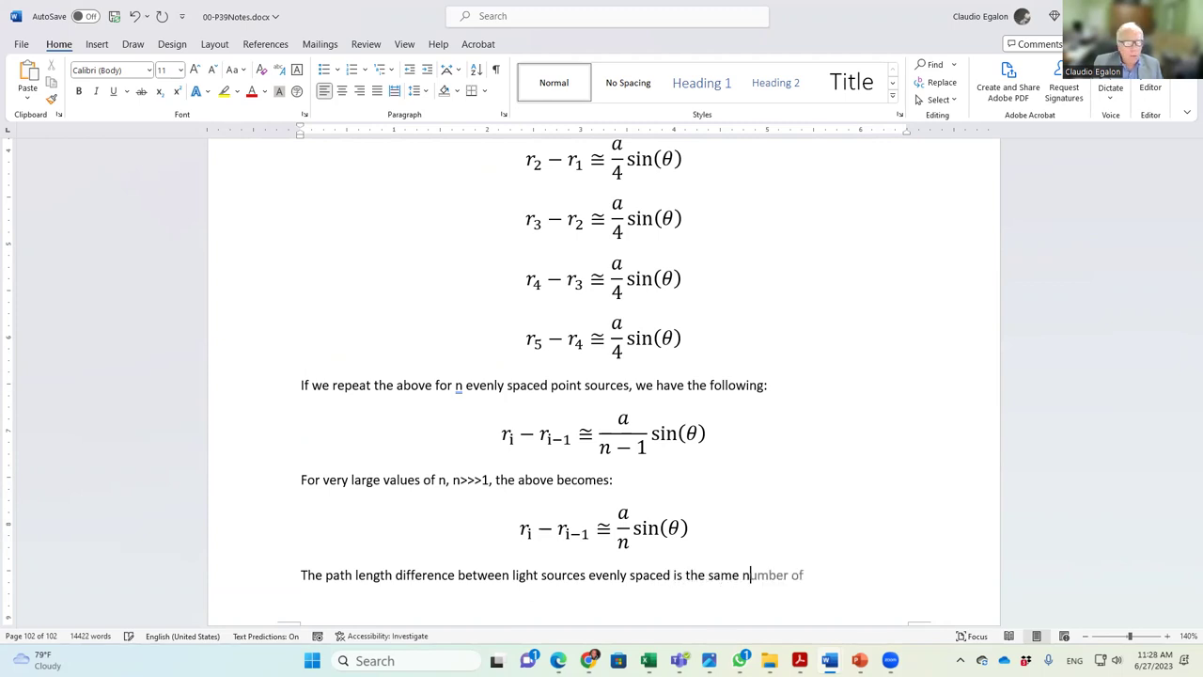
pyautogui.write('o matter what')
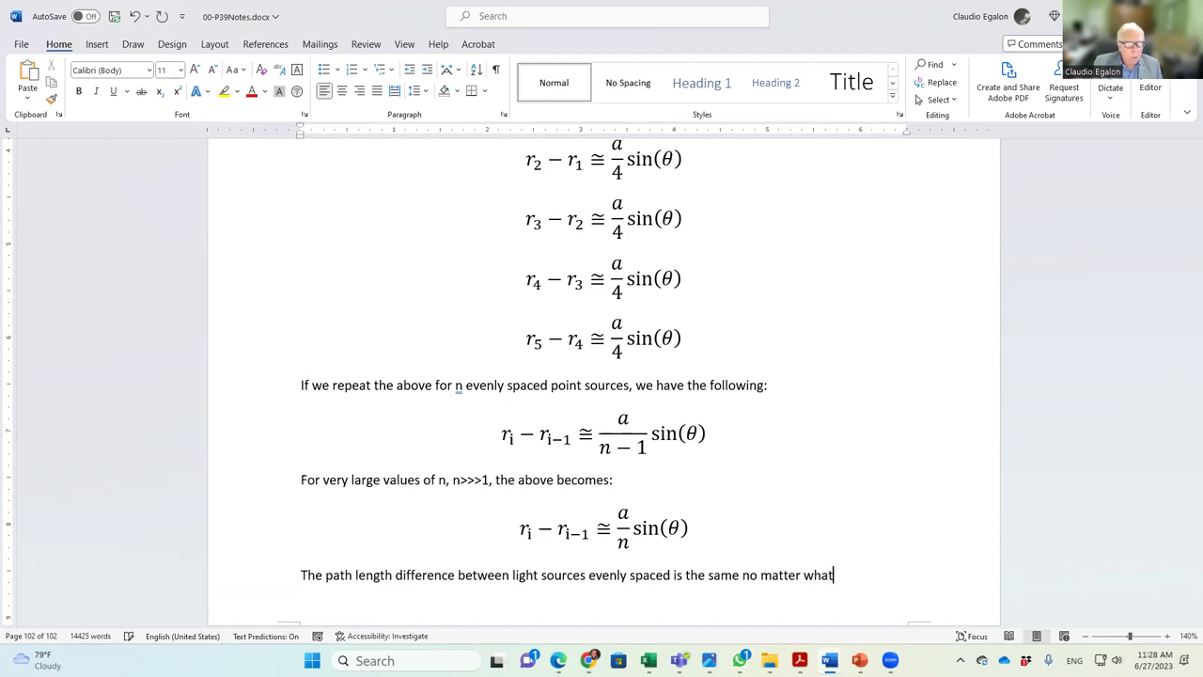
pyautogui.write(' the pair you get.')
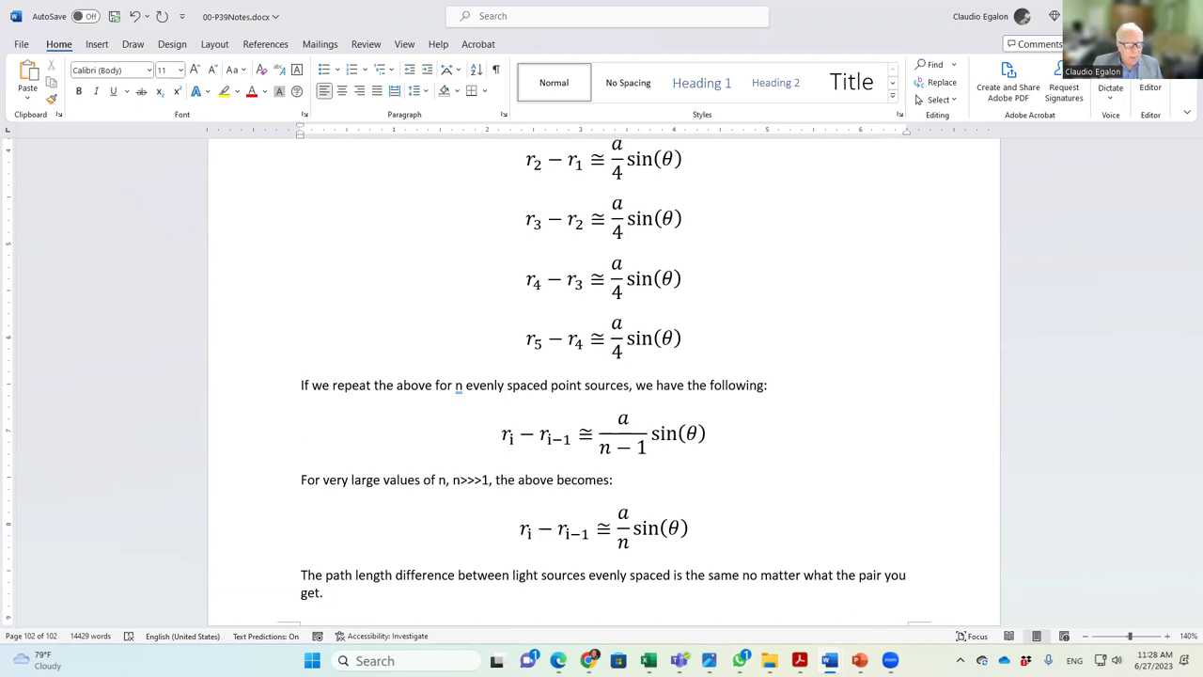
# Step: Continue the paragraph with "Recall that there is relation between the path length difference and the phase difference."
pyautogui.write('e')
pyautogui.write('Recal;ll that te')
pyautogui.press('BackSpace')
pyautogui.write('here is relation betw')
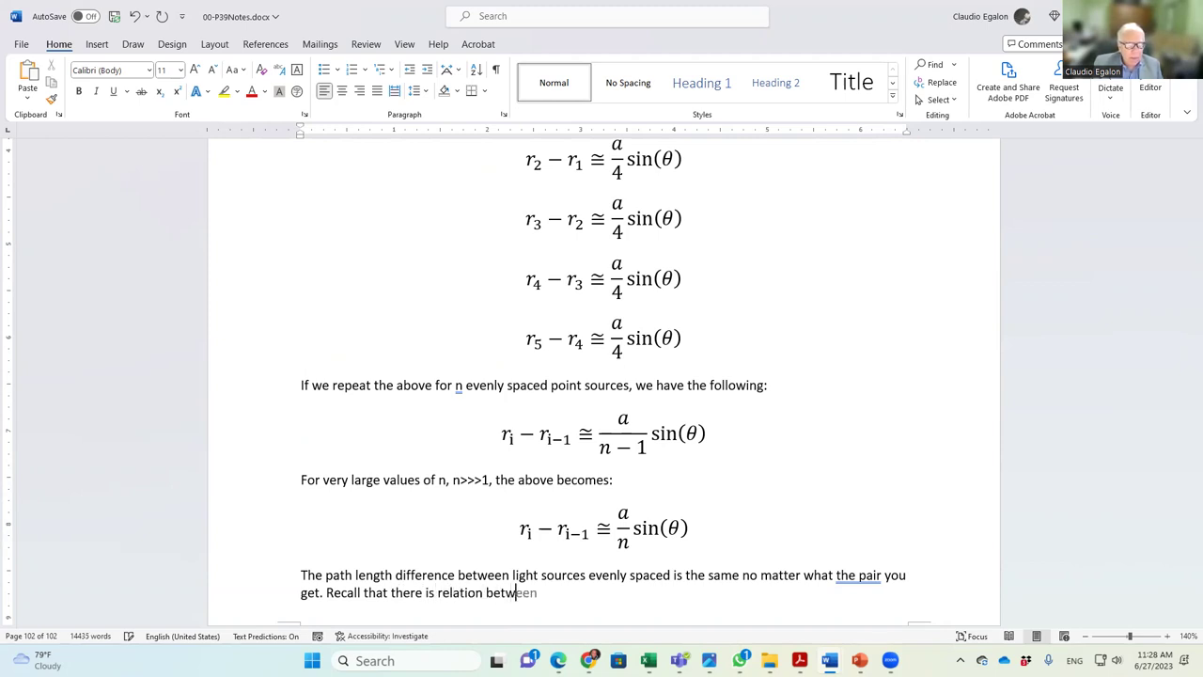
pyautogui.write('een the path l')
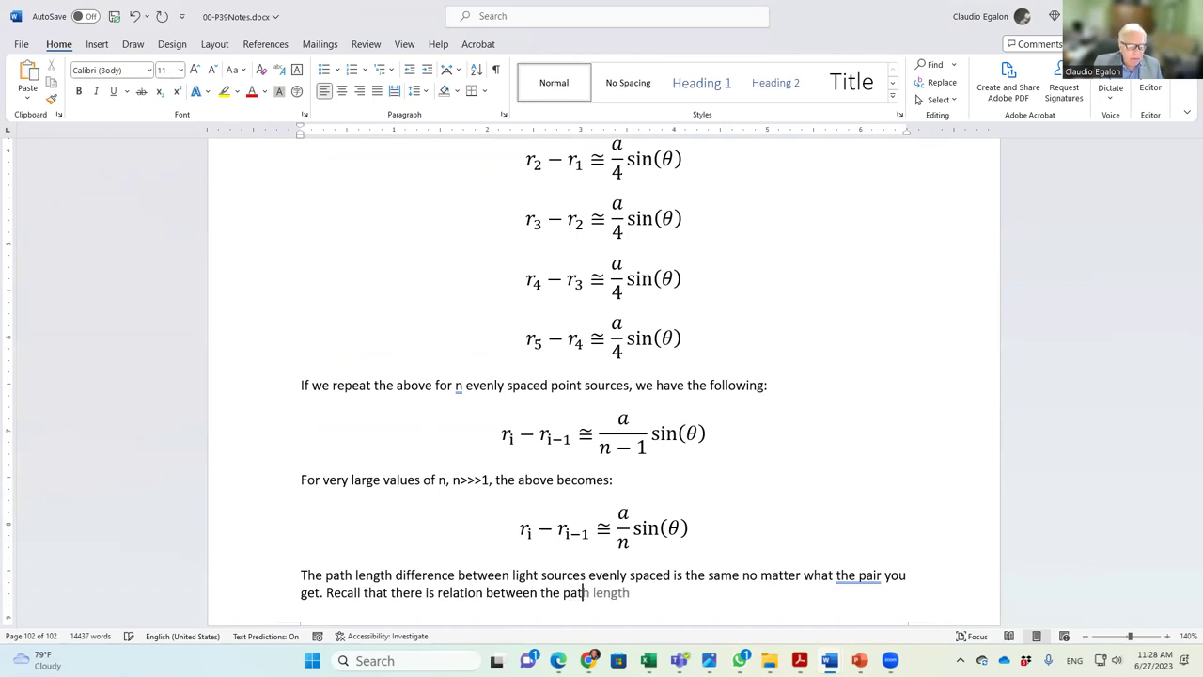
pyautogui.press('BackSpace')
pyautogui.write('lengt')
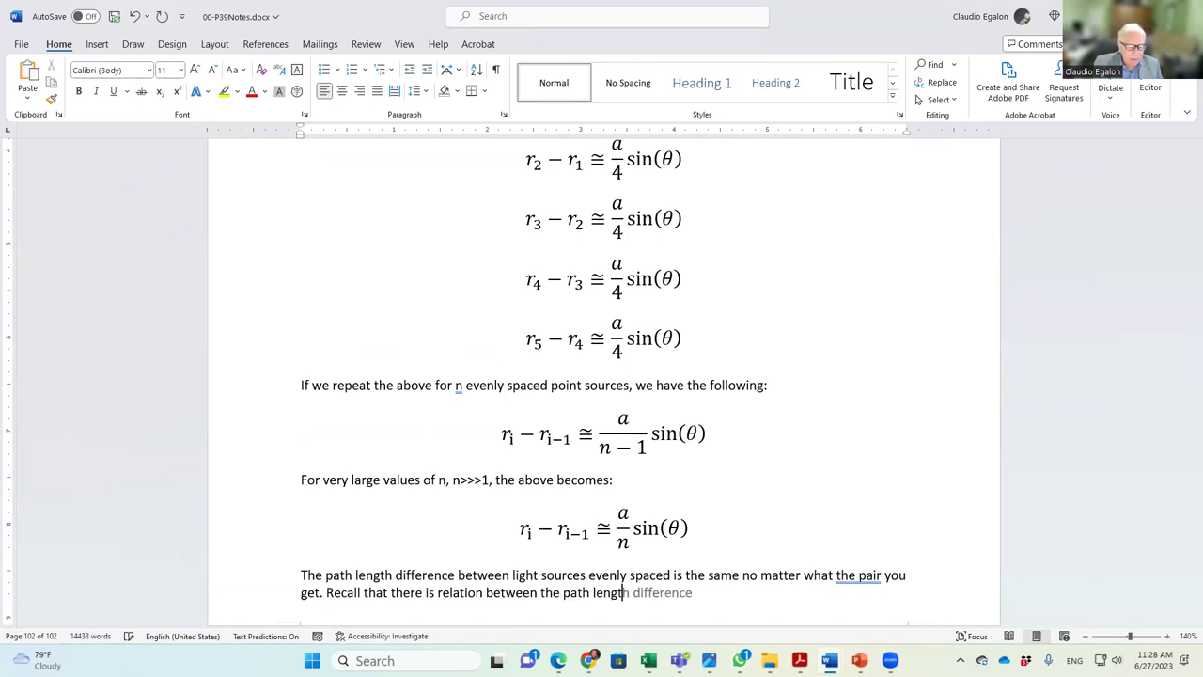
pyautogui.write('h difference a')
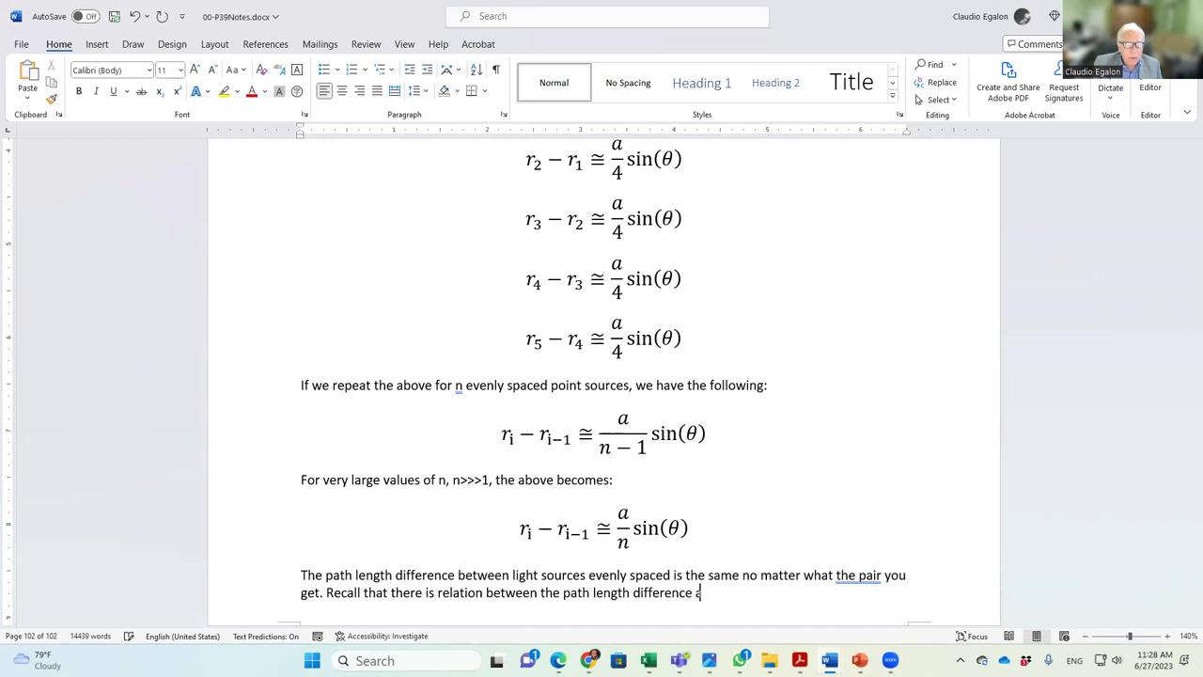
pyautogui.write('nd the phas')
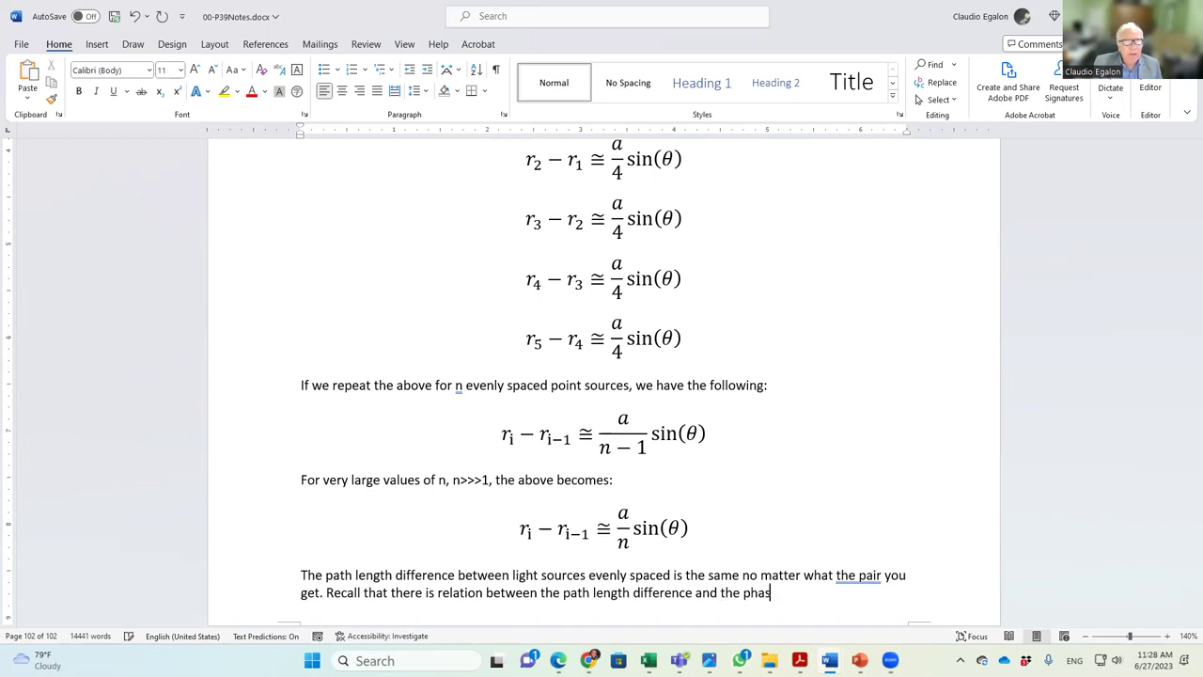
pyautogui.write('e difference.')
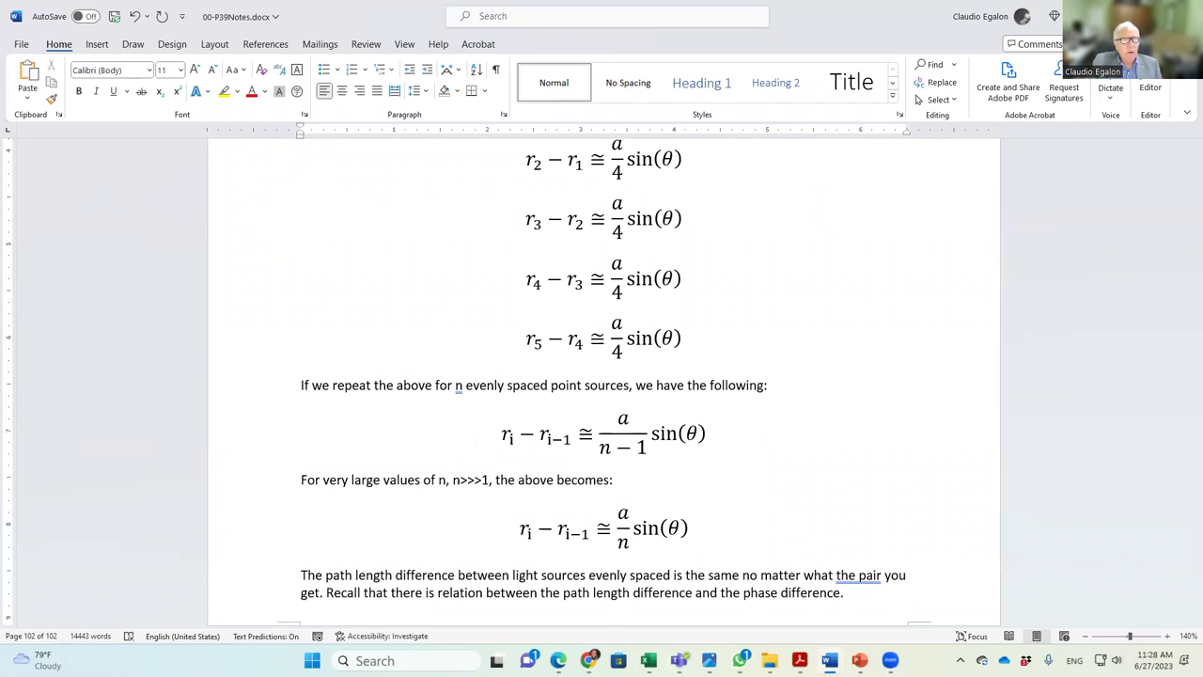
# Step: Review the total field summation and highlight its phase term φ_i,i−1 inside the middle sum
pyautogui.scroll(10, 481, 570)
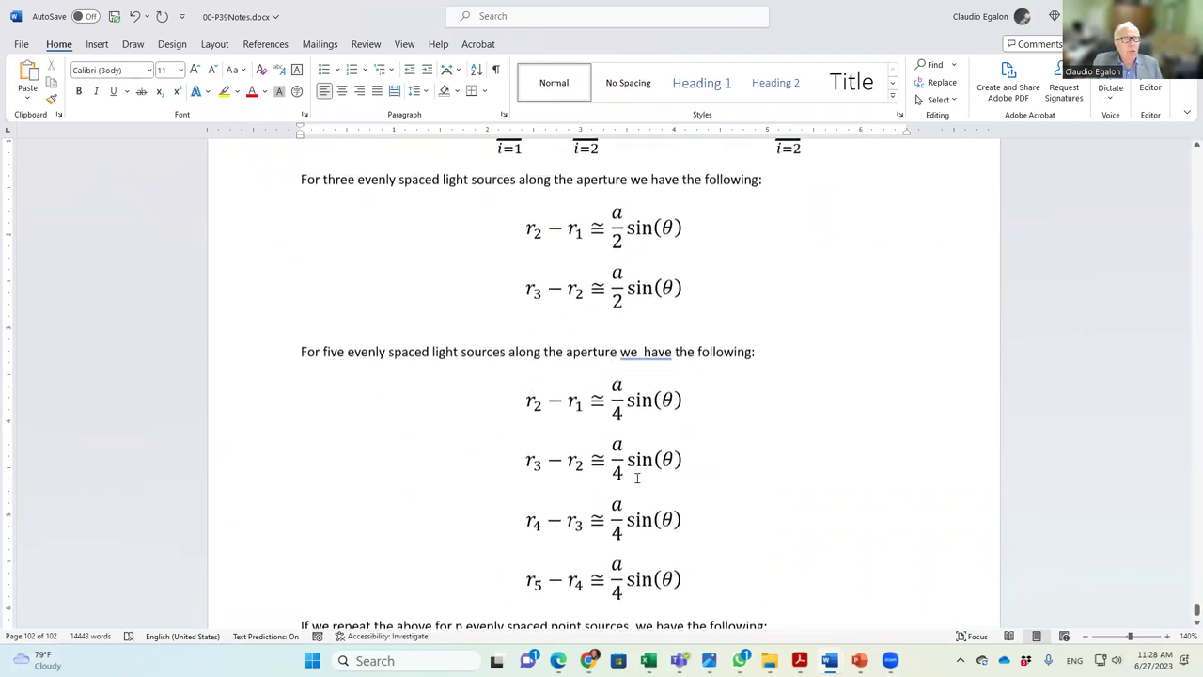
pyautogui.moveTo(663, 376); pyautogui.dragTo(712, 379)
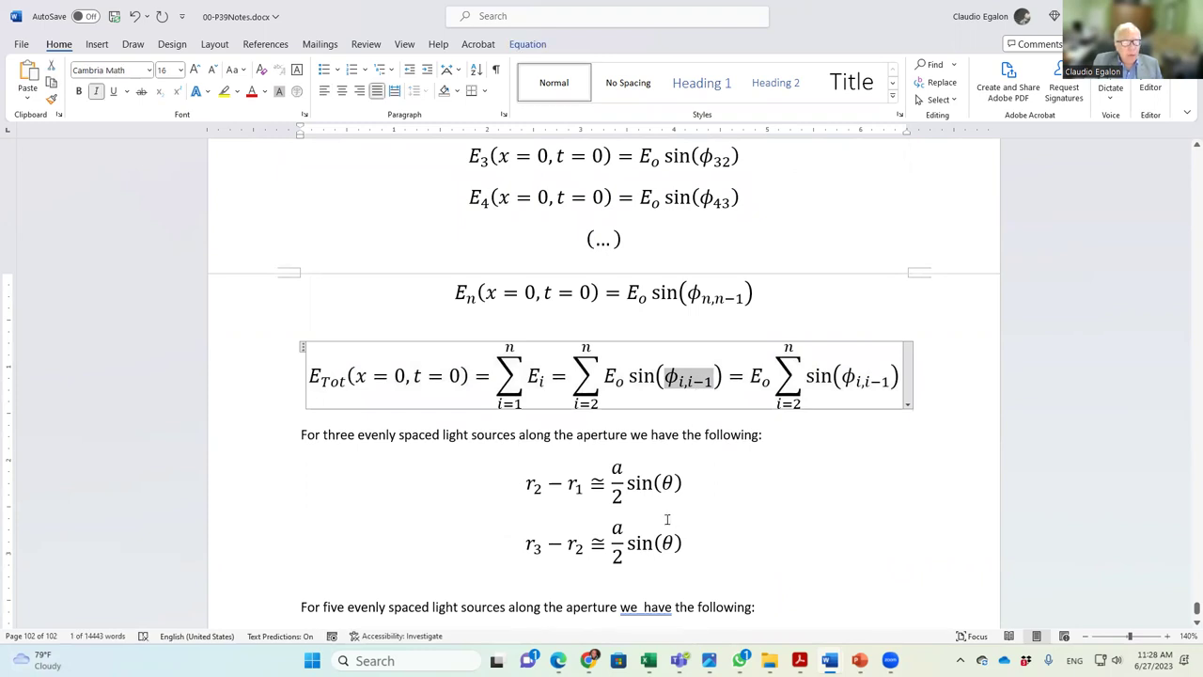
pyautogui.scroll(-10, 668, 520)
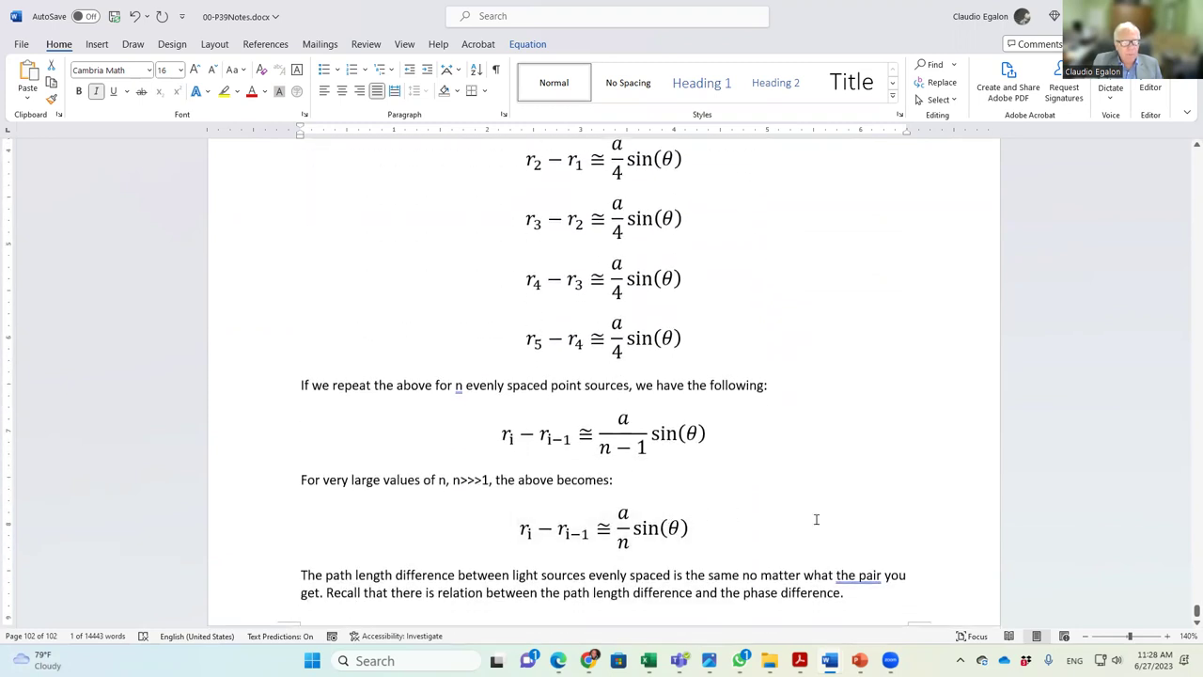
# Step: Duplicate the large-n equation r_i − r_{i−1} ≅ a/n sin(θ) onto a new line below the path length paragraph
pyautogui.click(845, 592)
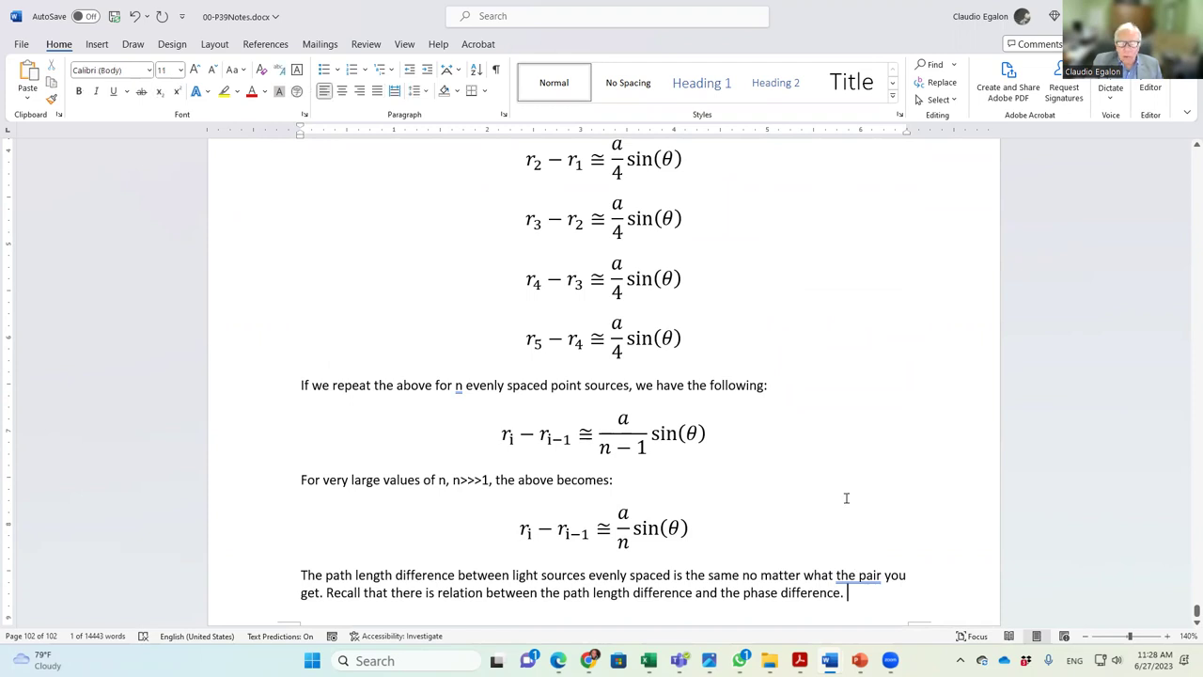
pyautogui.scroll(1, 598, 423)
pyautogui.scroll(1, 598, 423)
pyautogui.scroll(-2, 980, 564)
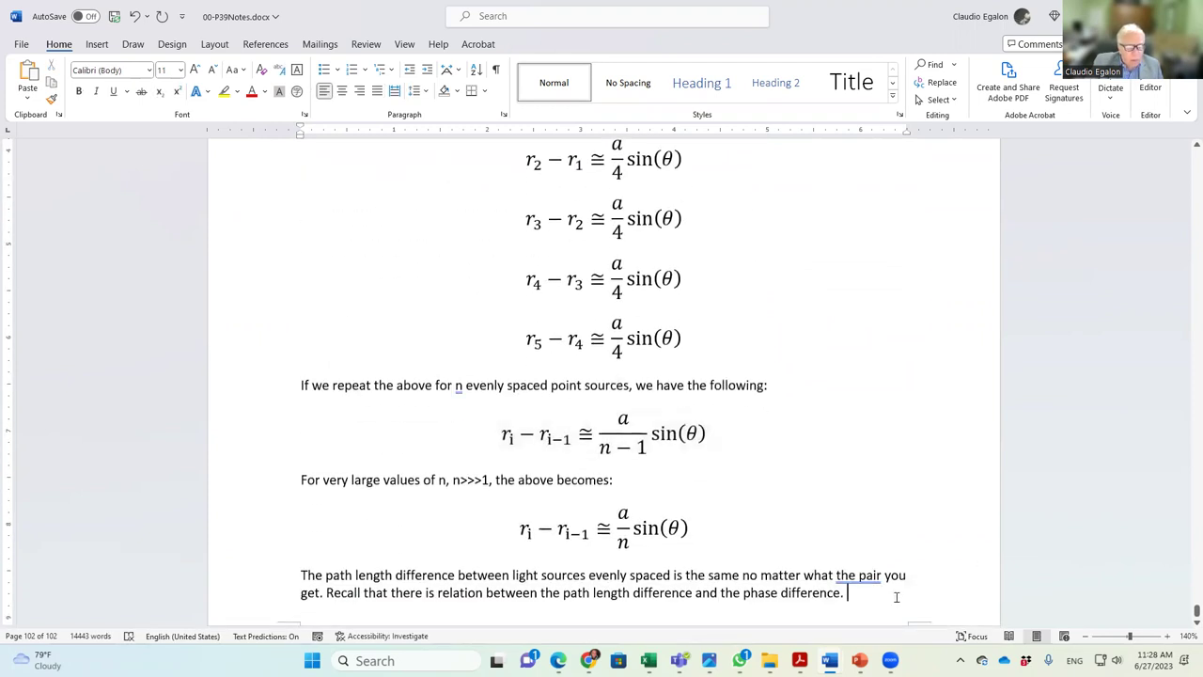
pyautogui.press('Return')
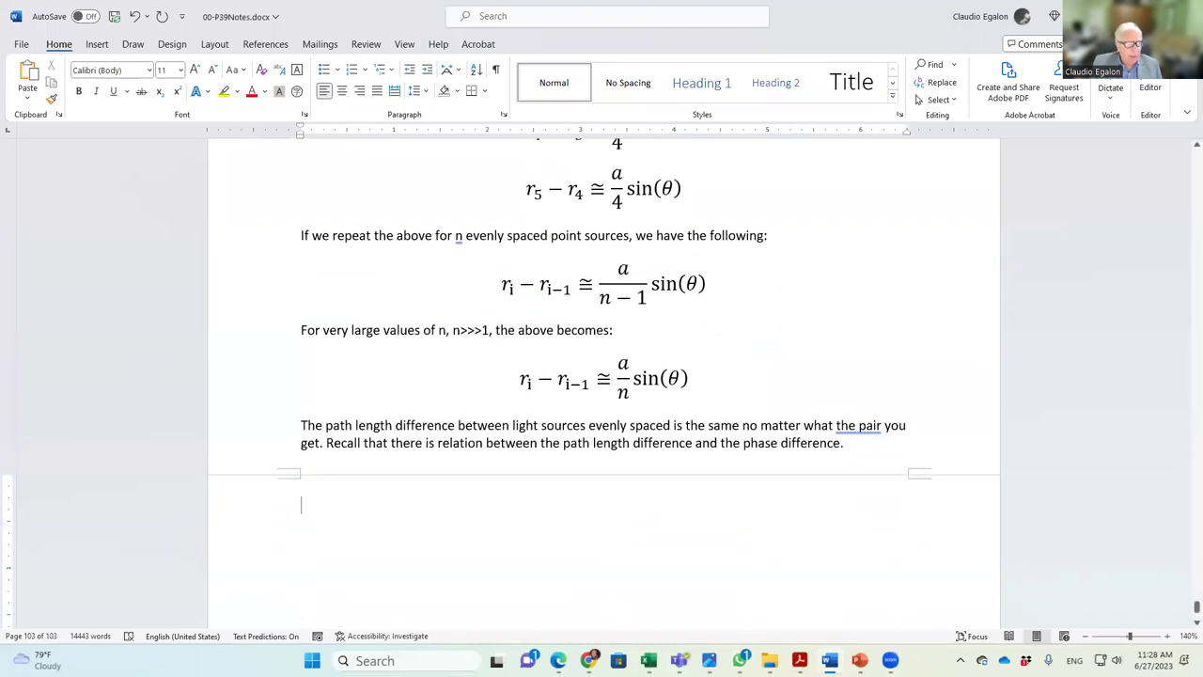
pyautogui.click(246, 392)
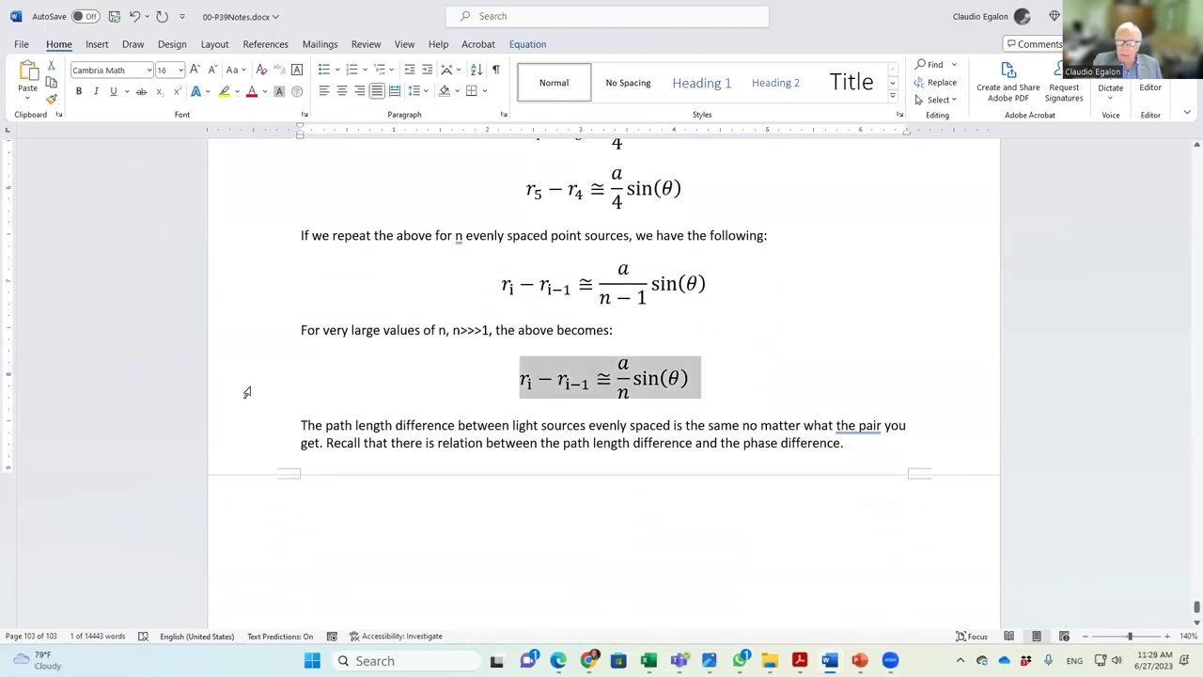
pyautogui.click(345, 507)
pyautogui.hotkey('ctrl', 'v')
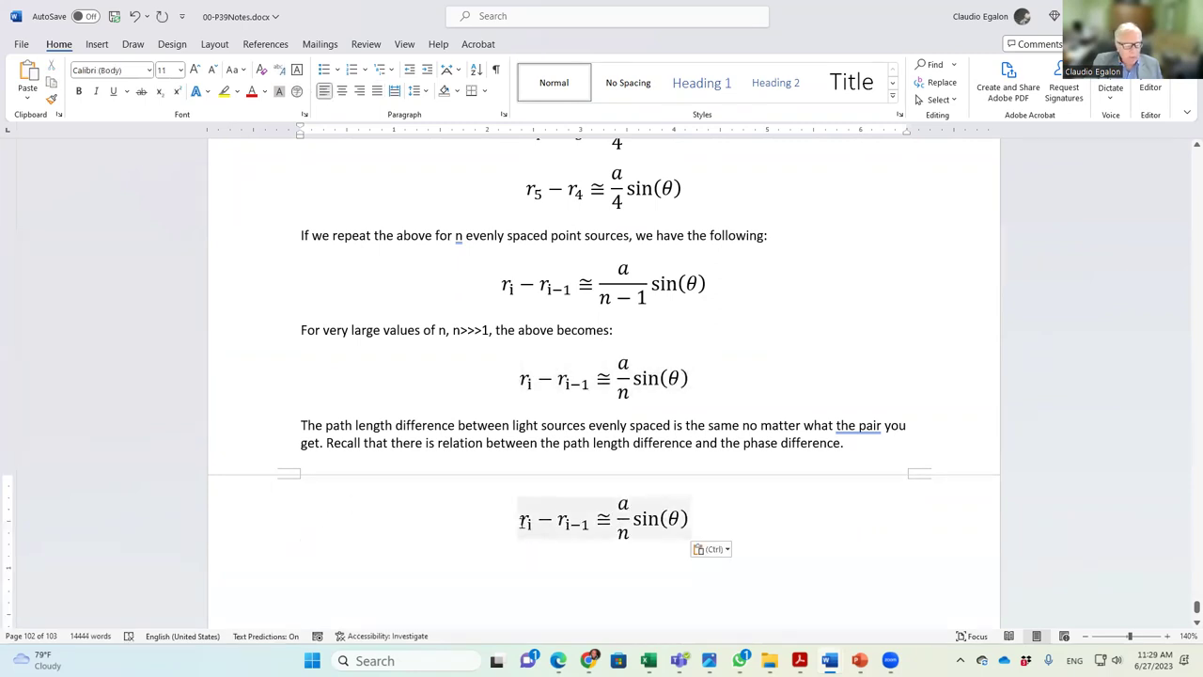
# Step: Replace the left side r_i − r_{i−1} of the copied equation with λ = 2π
pyautogui.moveTo(519, 520); pyautogui.dragTo(591, 520)
pyautogui.write('\\')
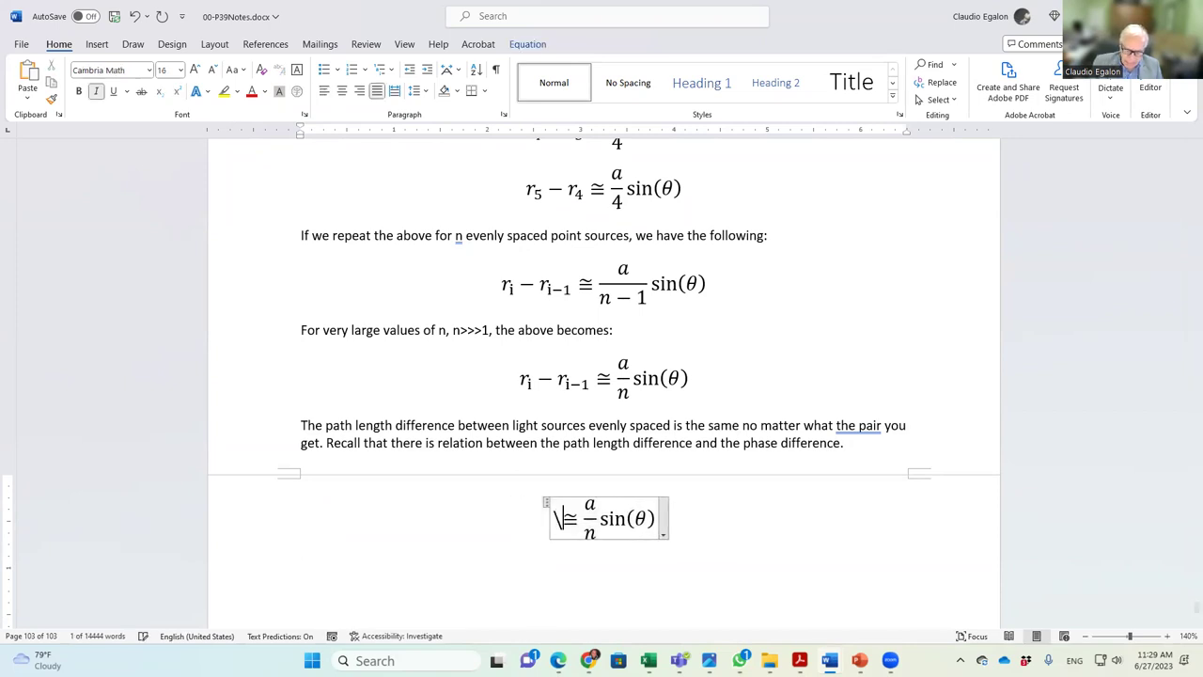
pyautogui.write('lambda =2')
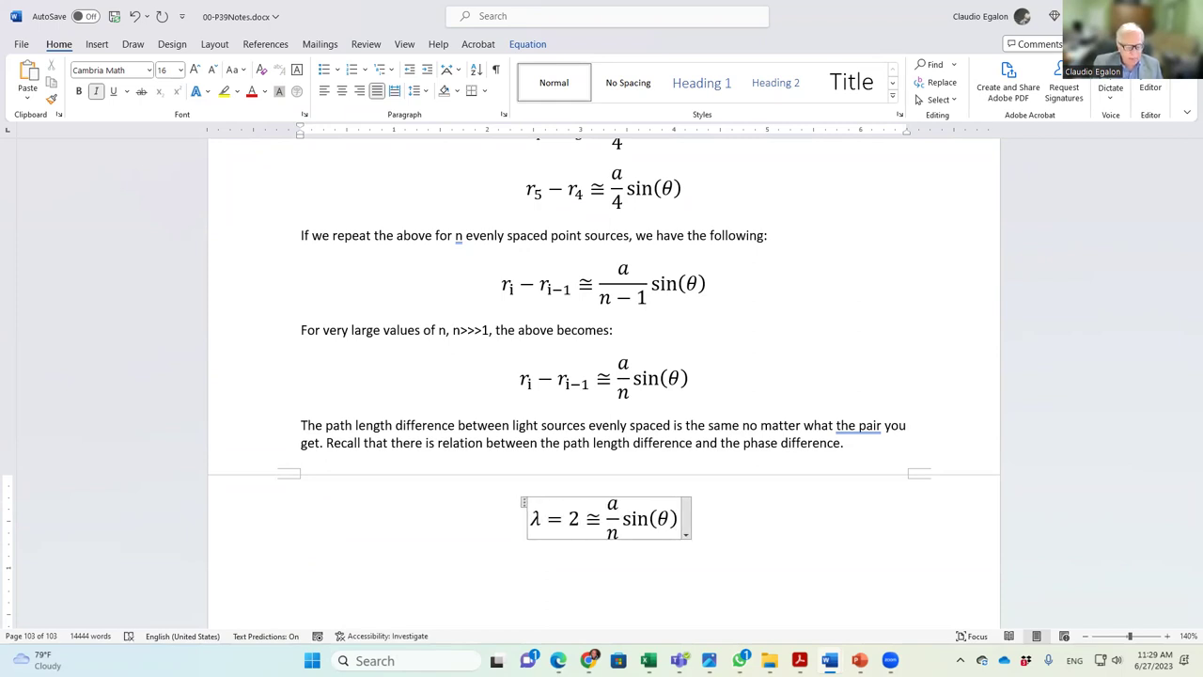
pyautogui.write('\\pi')
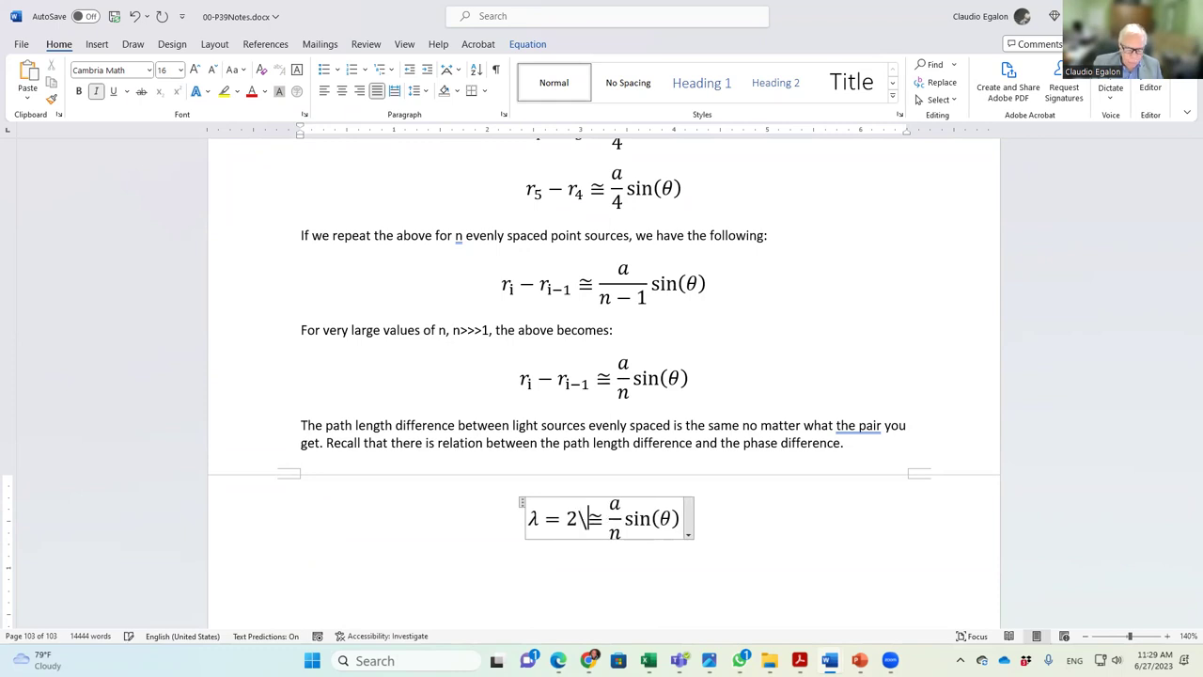
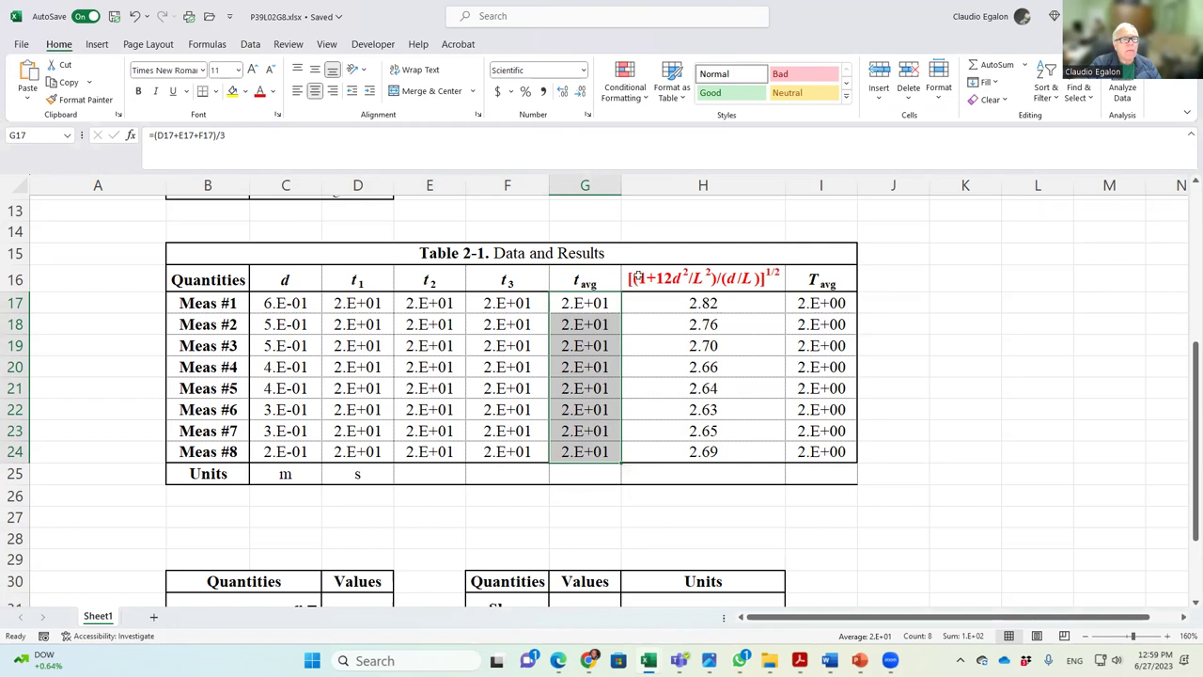
# Step: In the Excel workbook, examine Table 2-1's square-root expression header, the T_avg formula for Meas #1, and the d column
pyautogui.click(700, 284)
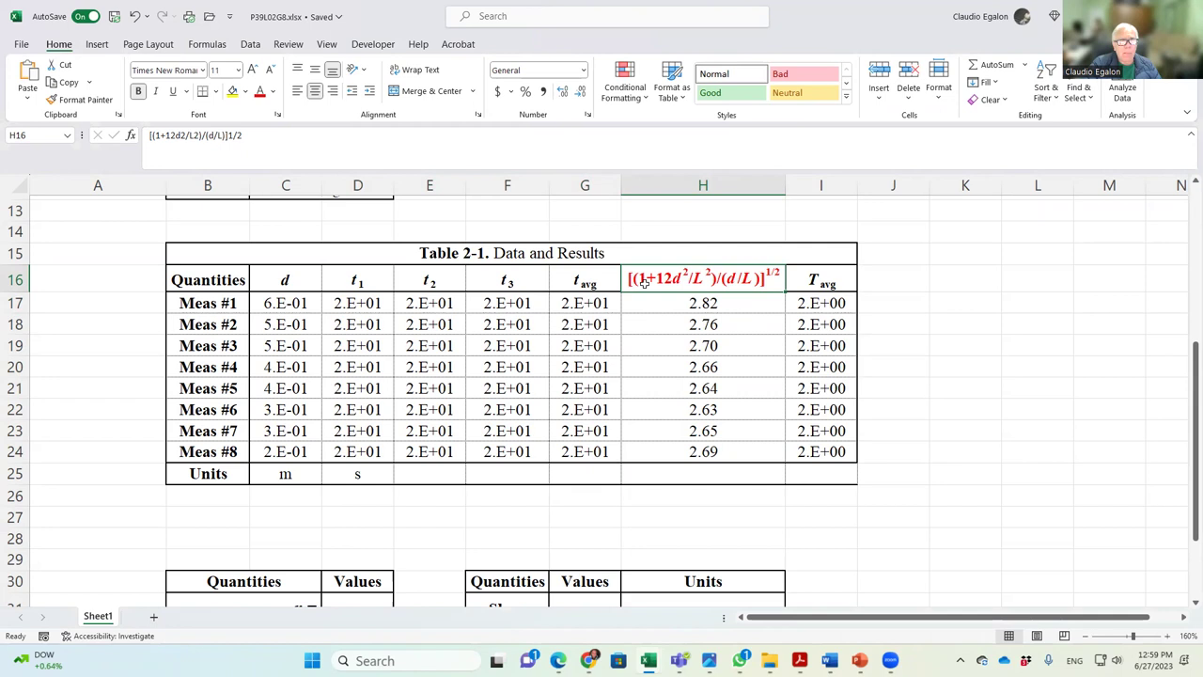
pyautogui.click(822, 302)
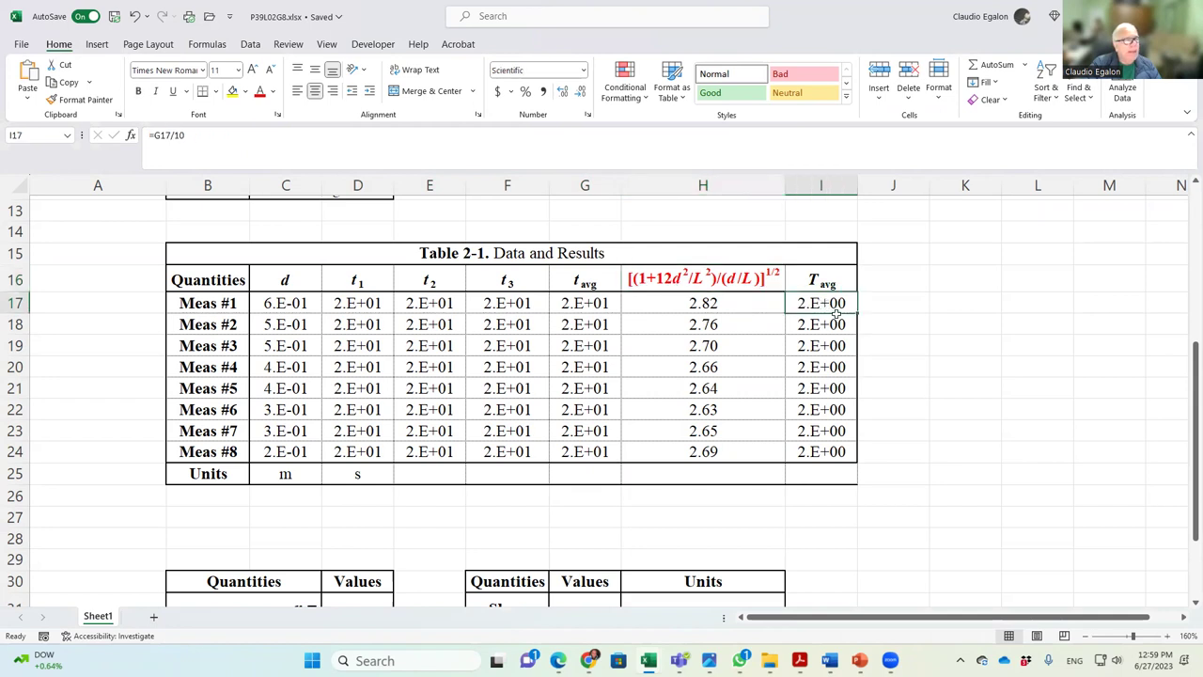
pyautogui.click(170, 134)
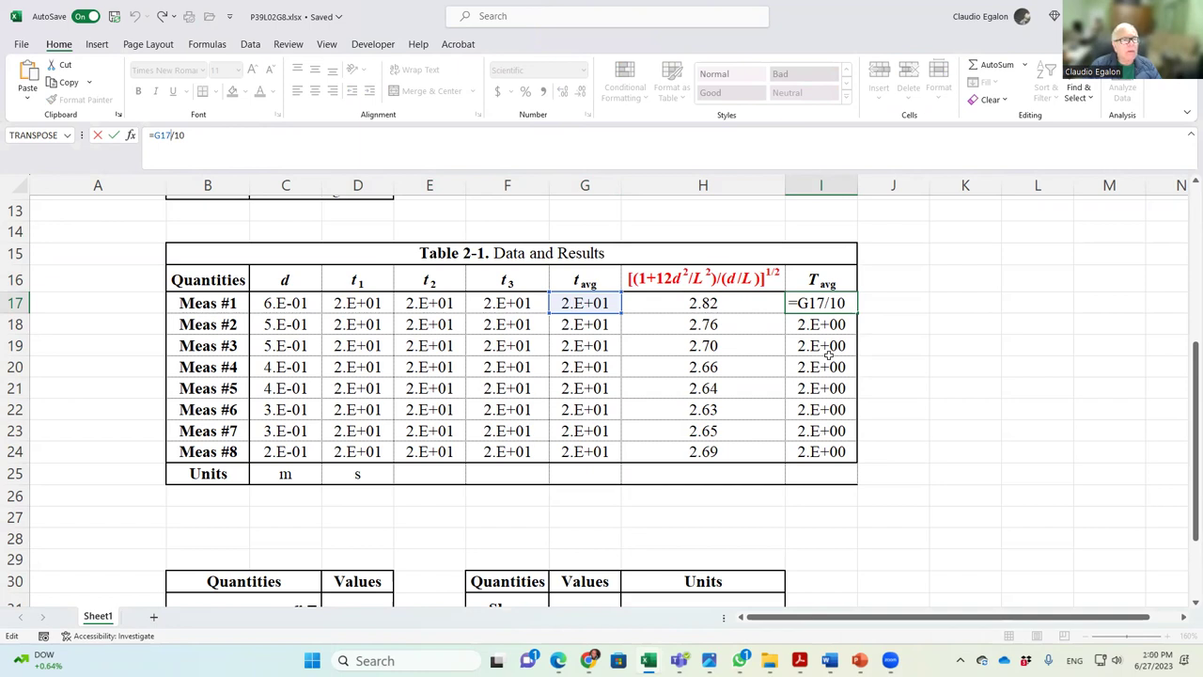
pyautogui.press('Return')
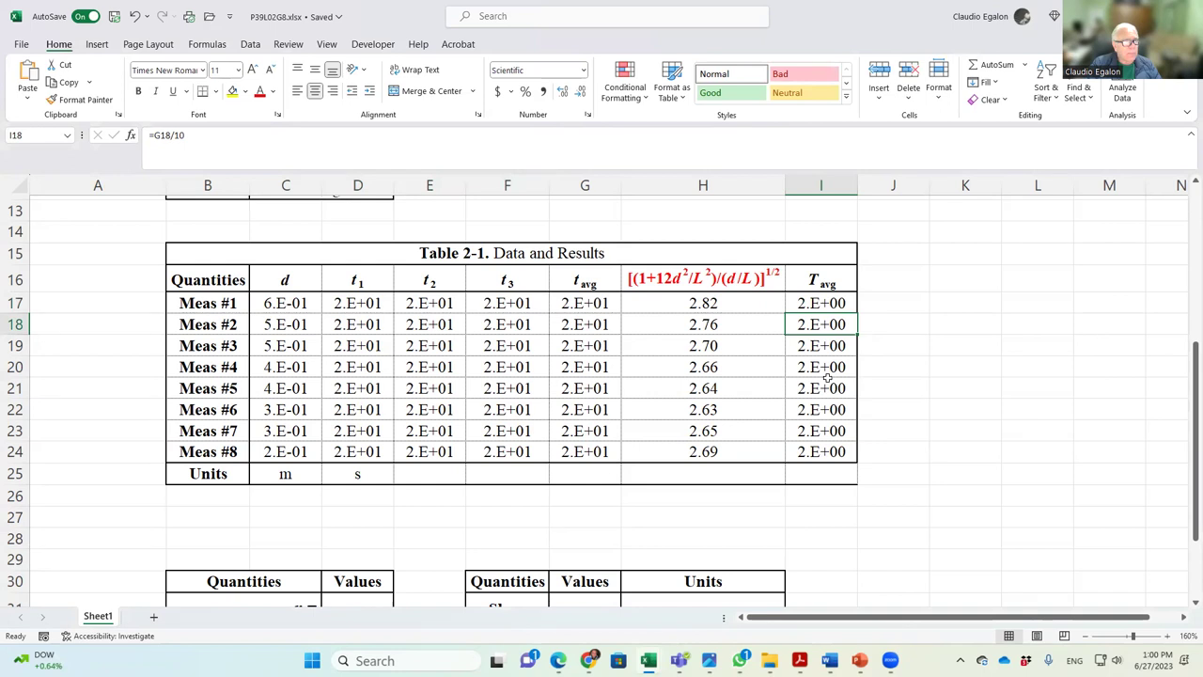
pyautogui.moveTo(297, 287); pyautogui.dragTo(301, 393)
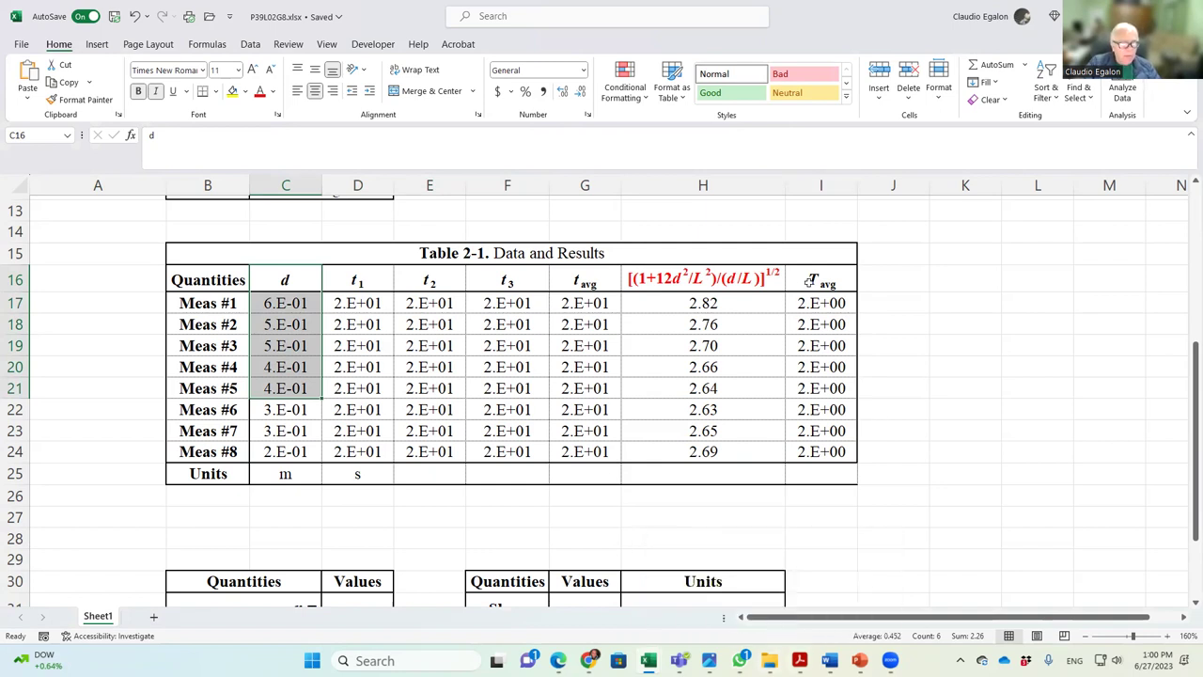
# Step: Switch to the 00-P39Notes document in Word and italicize the T of T_avg in item 1 of the numbered analysis list
pyautogui.moveTo(751, 281); pyautogui.dragTo(846, 459)
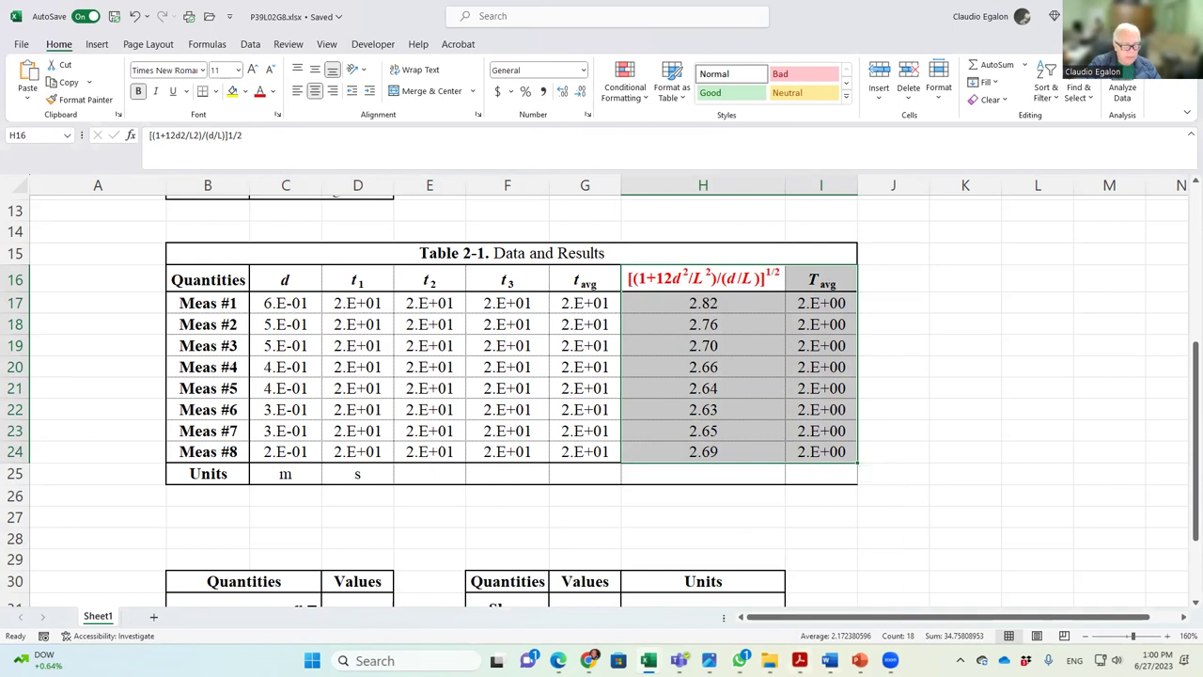
pyautogui.moveTo(740, 660)
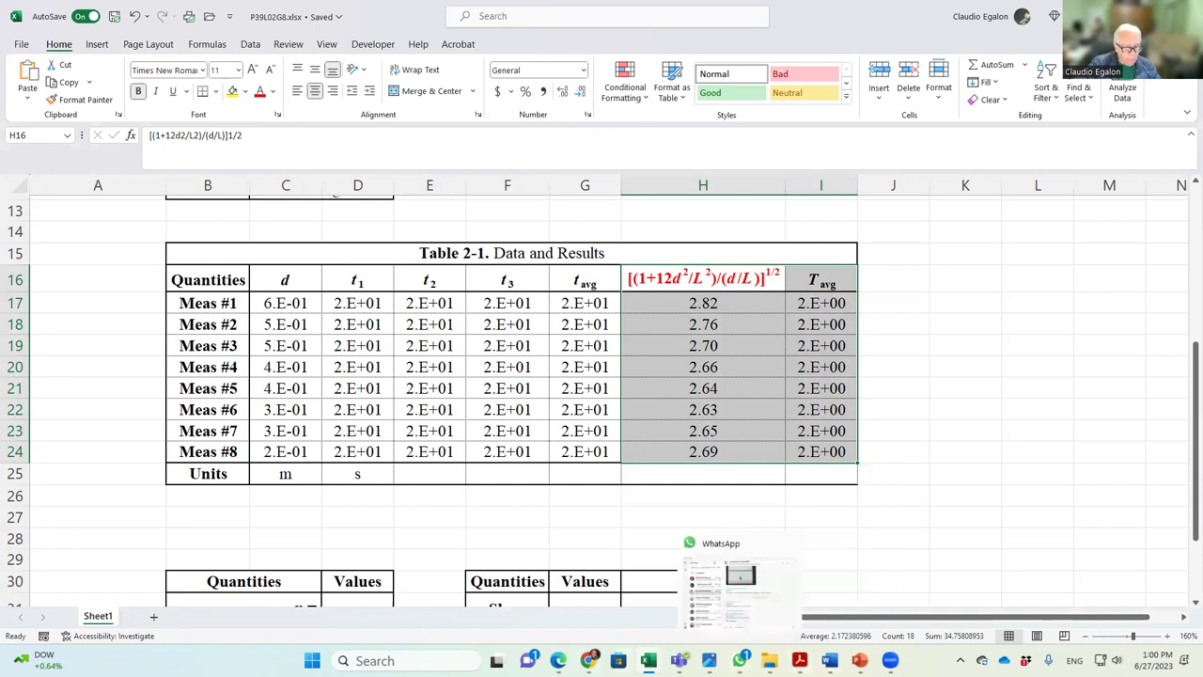
pyautogui.click(829, 661)
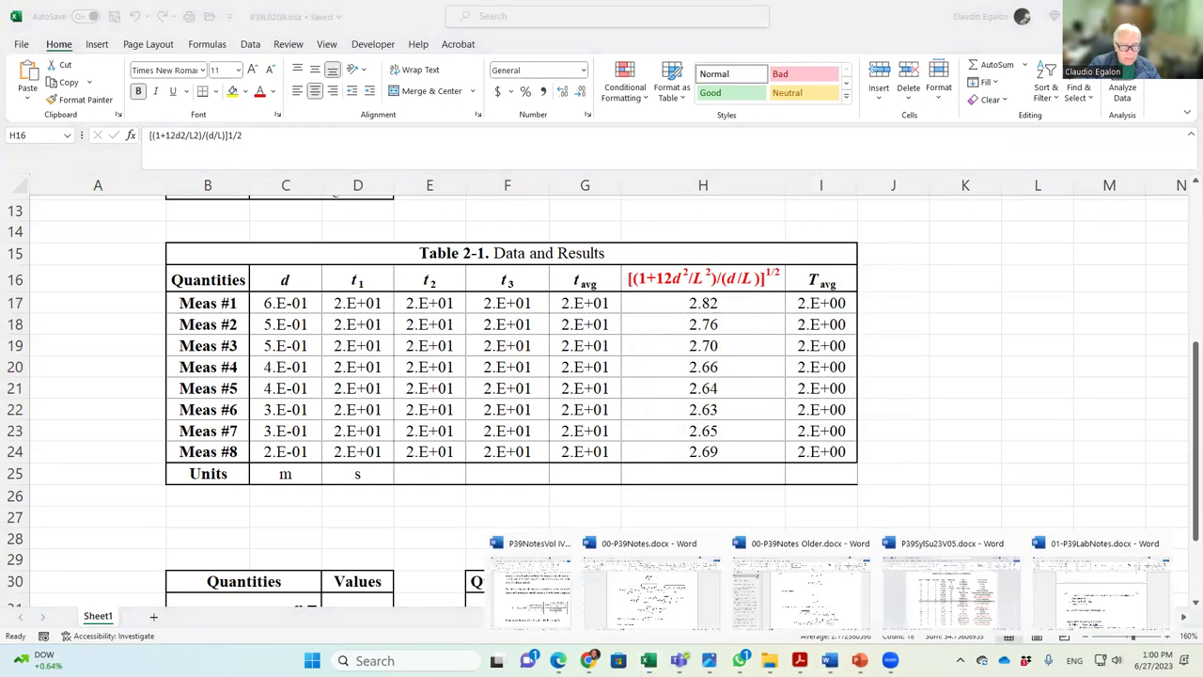
pyautogui.click(677, 617)
pyautogui.scroll(-2, 650, 533)
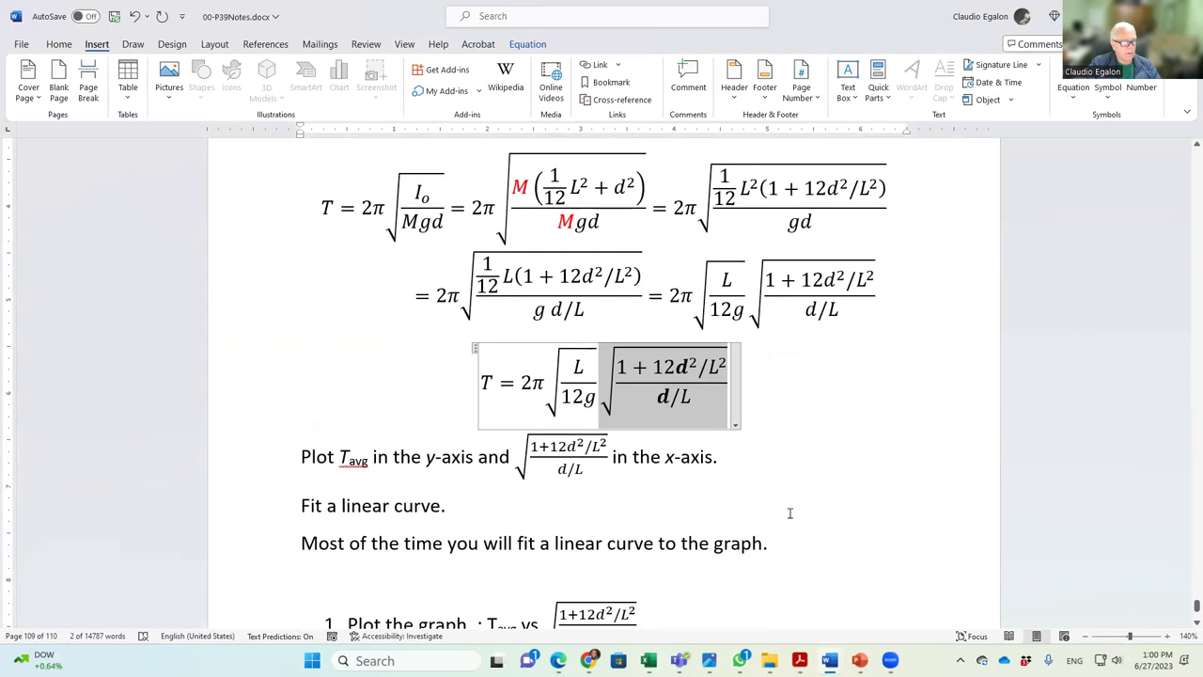
pyautogui.scroll(-4, 789, 512)
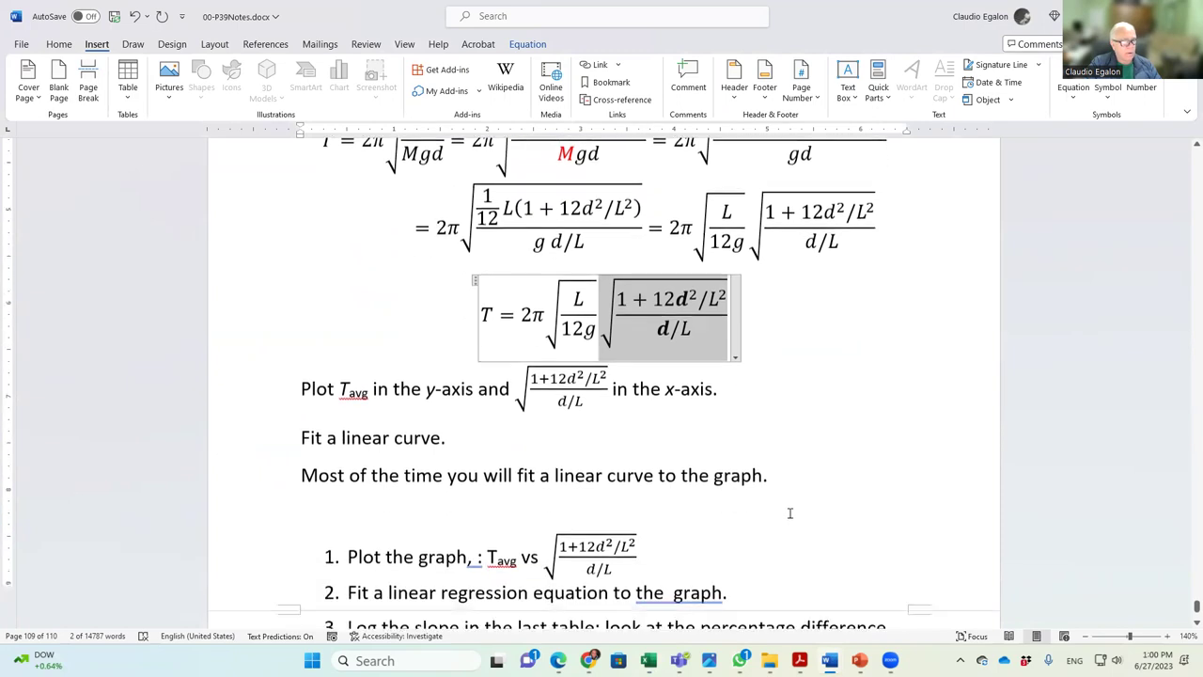
pyautogui.scroll(-2, 789, 512)
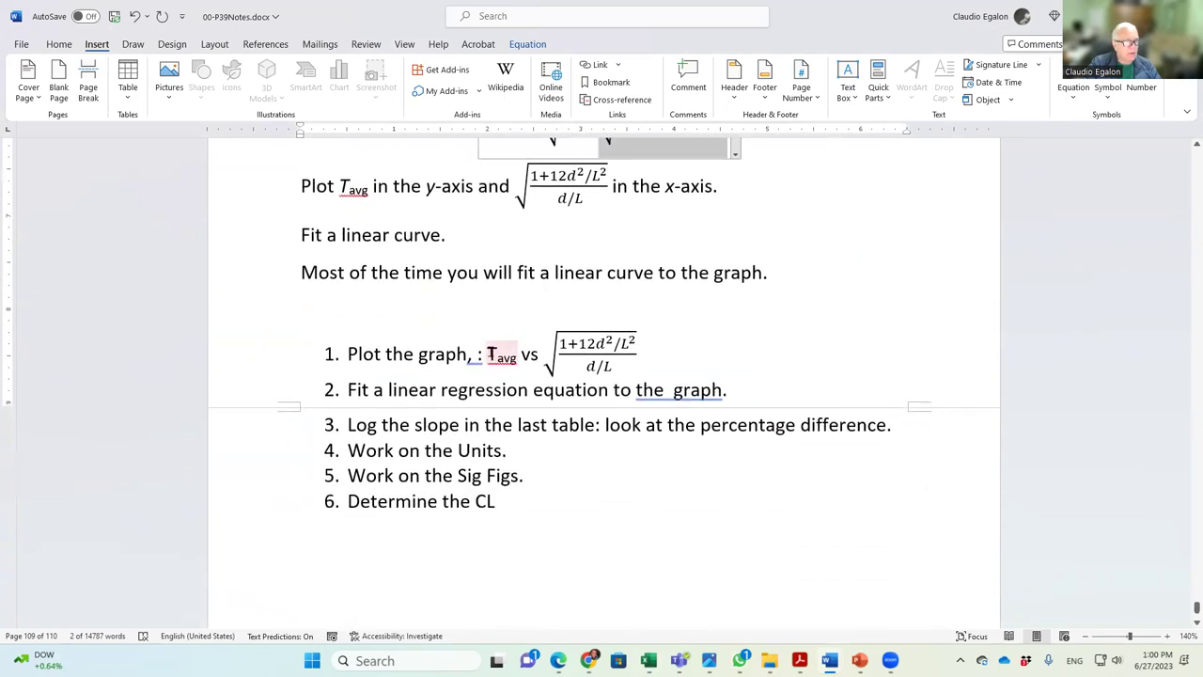
pyautogui.click(490, 355)
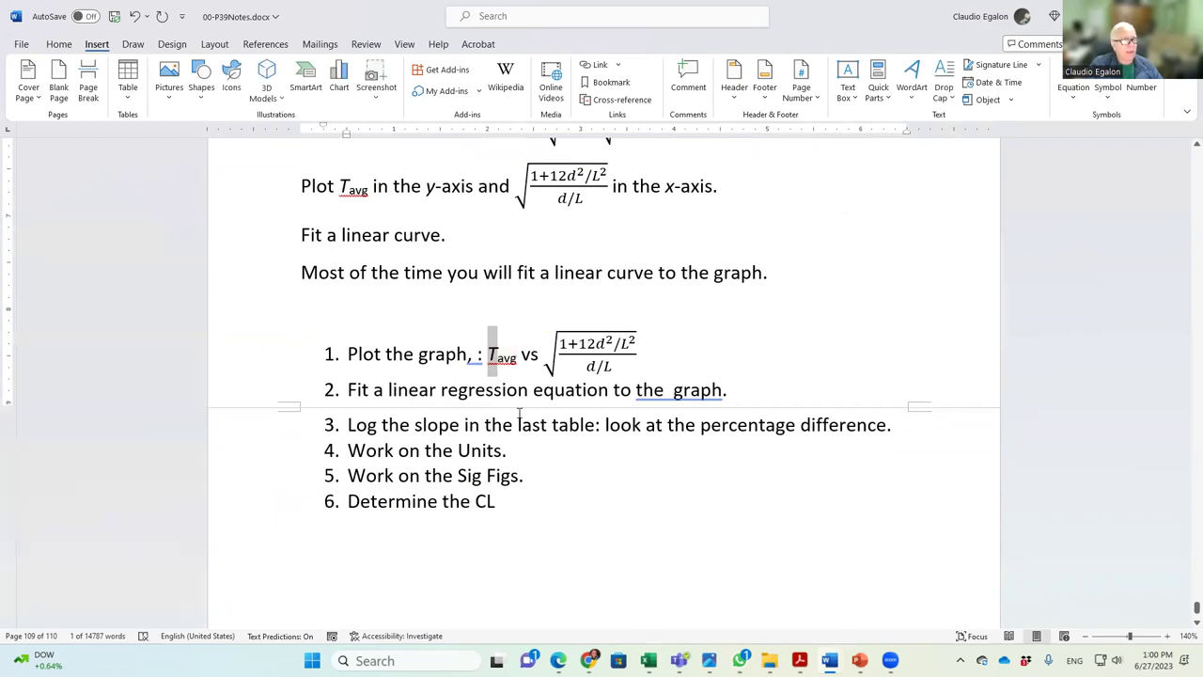
# Step: Go through the numbered analysis list item by item, from the linear regression to the CL, and return to the graph-plotting item
pyautogui.click(241, 396)
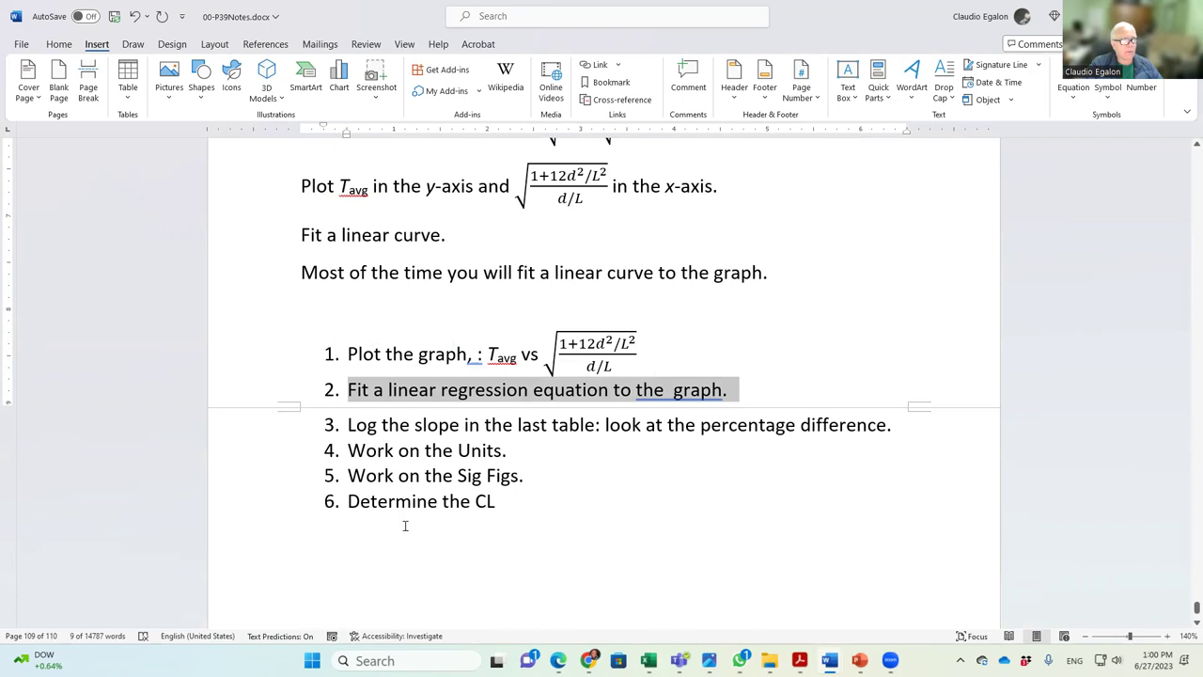
pyautogui.click(259, 425)
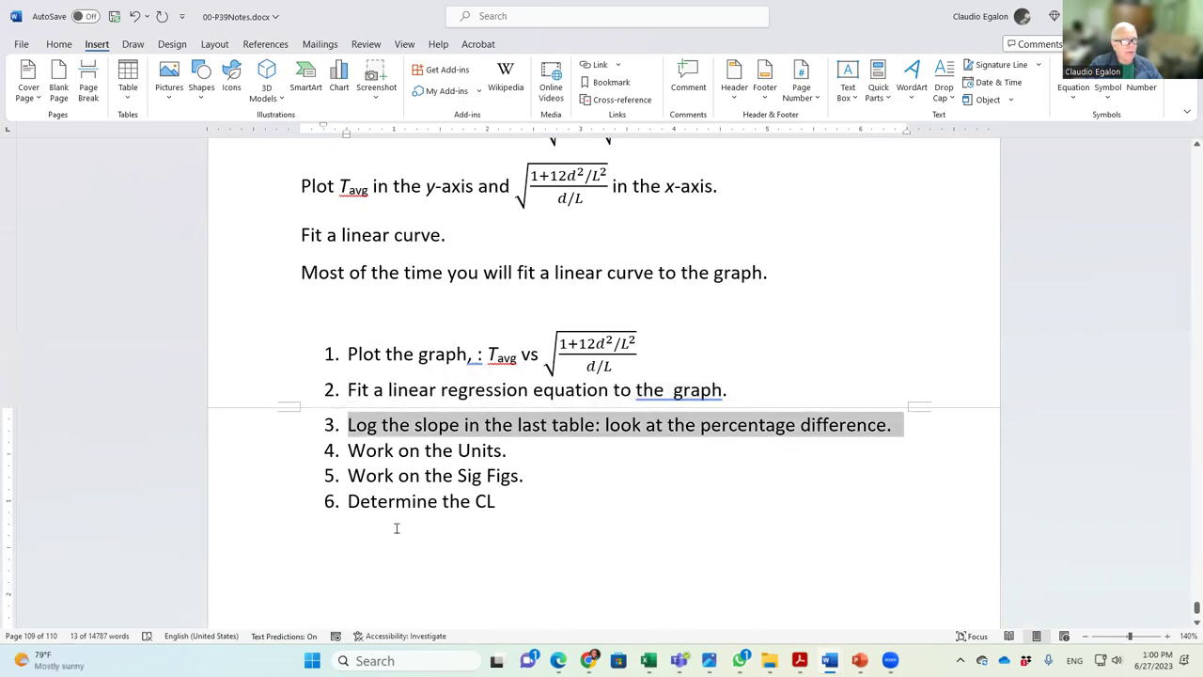
pyautogui.click(252, 455)
pyautogui.click(249, 479)
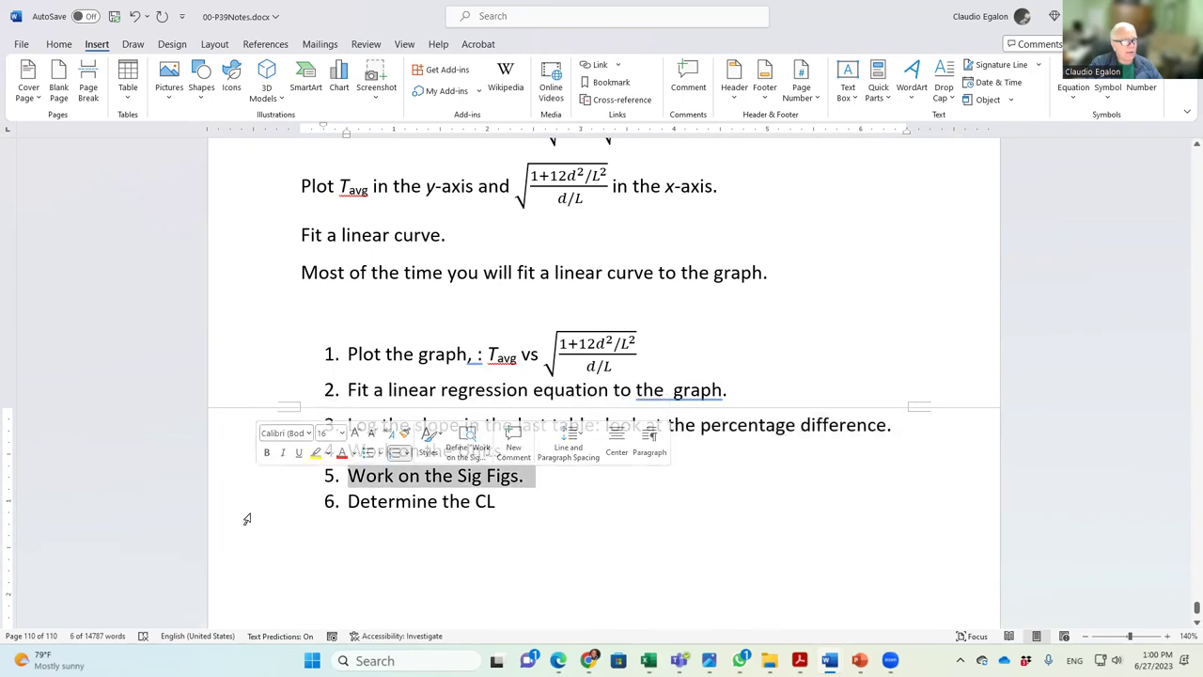
pyautogui.click(249, 501)
pyautogui.click(792, 571)
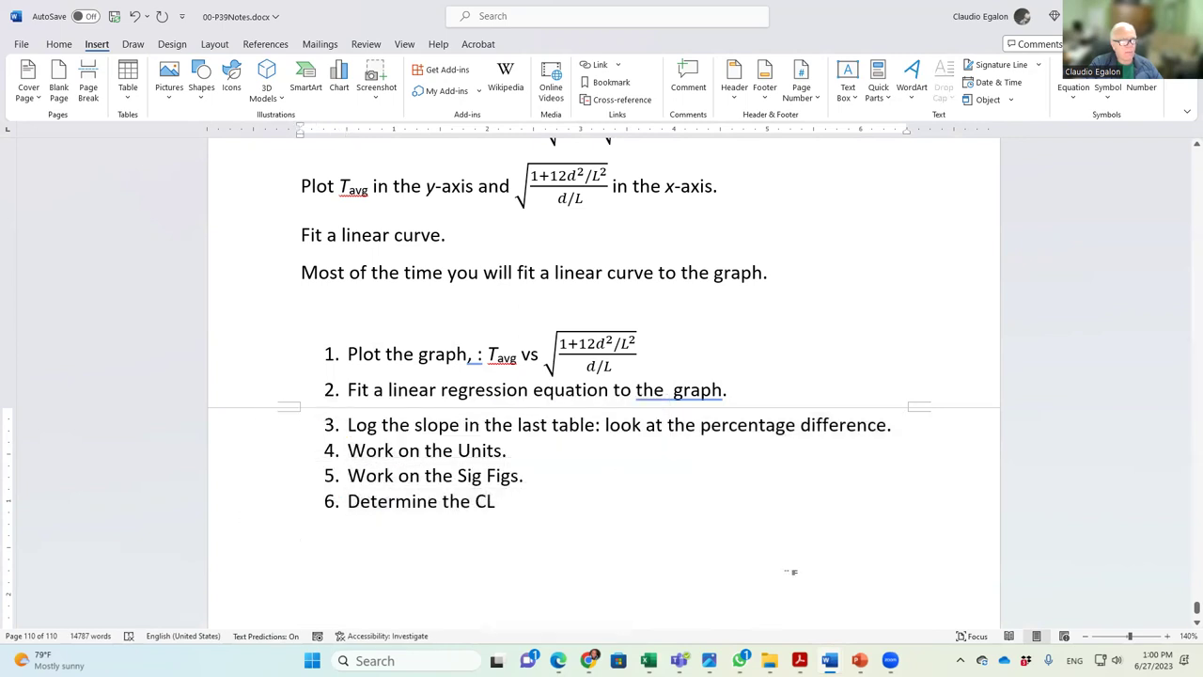
pyautogui.scroll(-4, 792, 572)
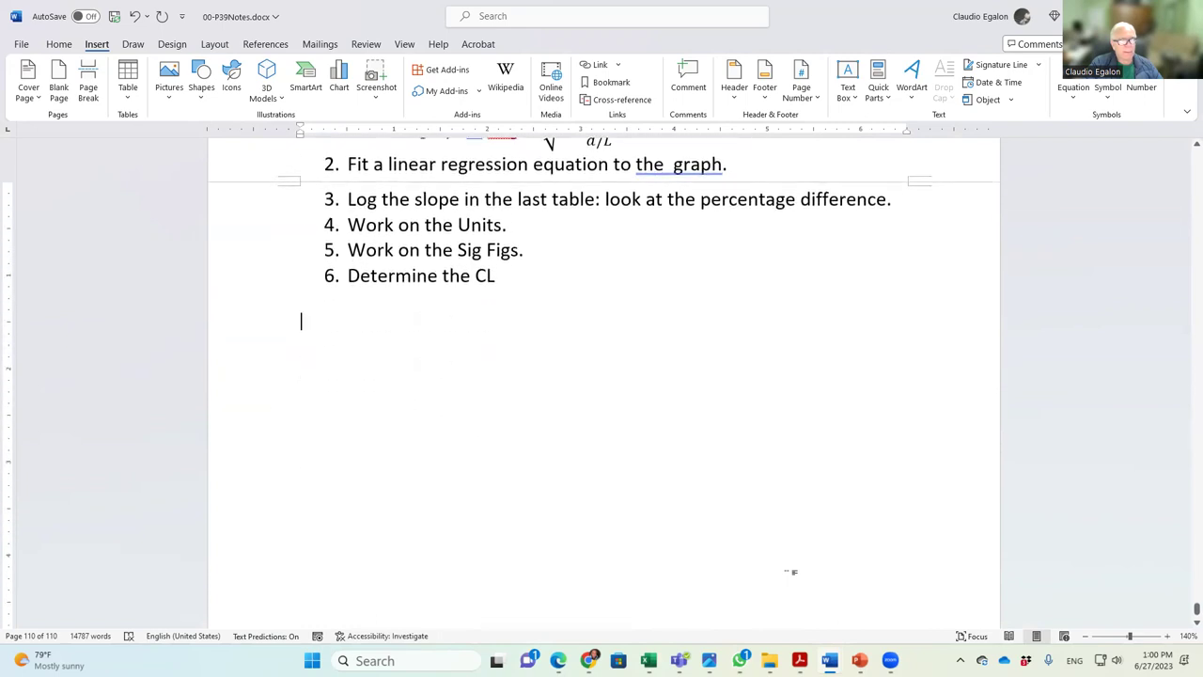
pyautogui.scroll(2, 792, 571)
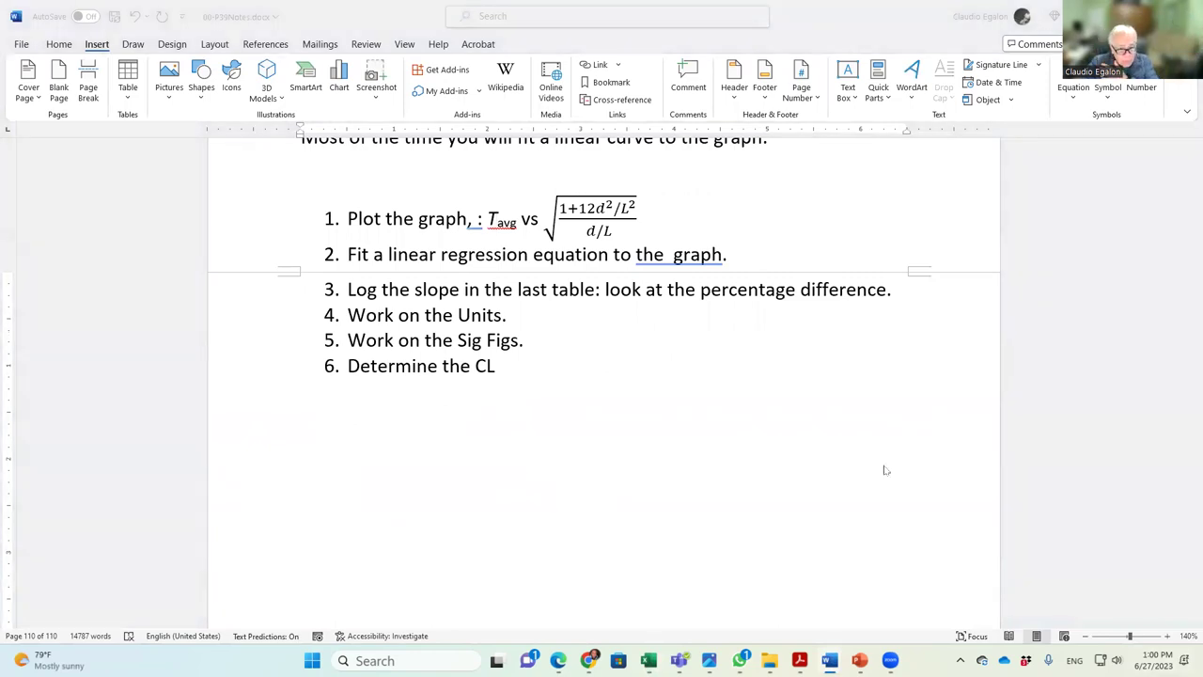
pyautogui.click(246, 228)
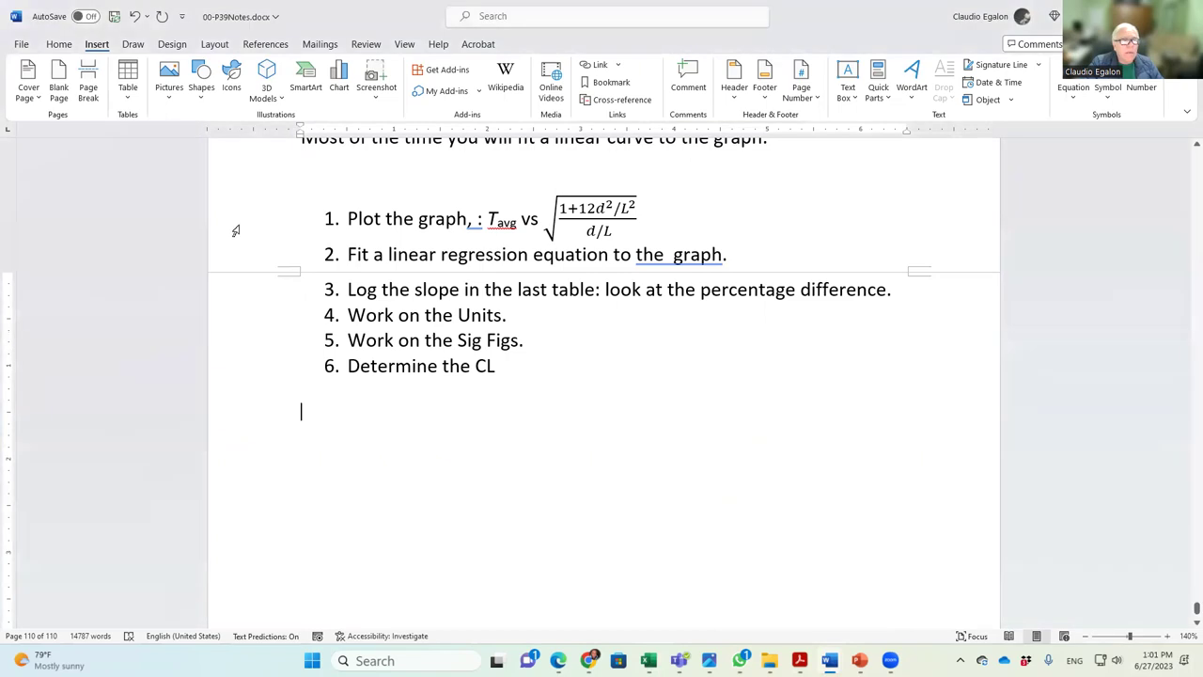
pyautogui.click(236, 231)
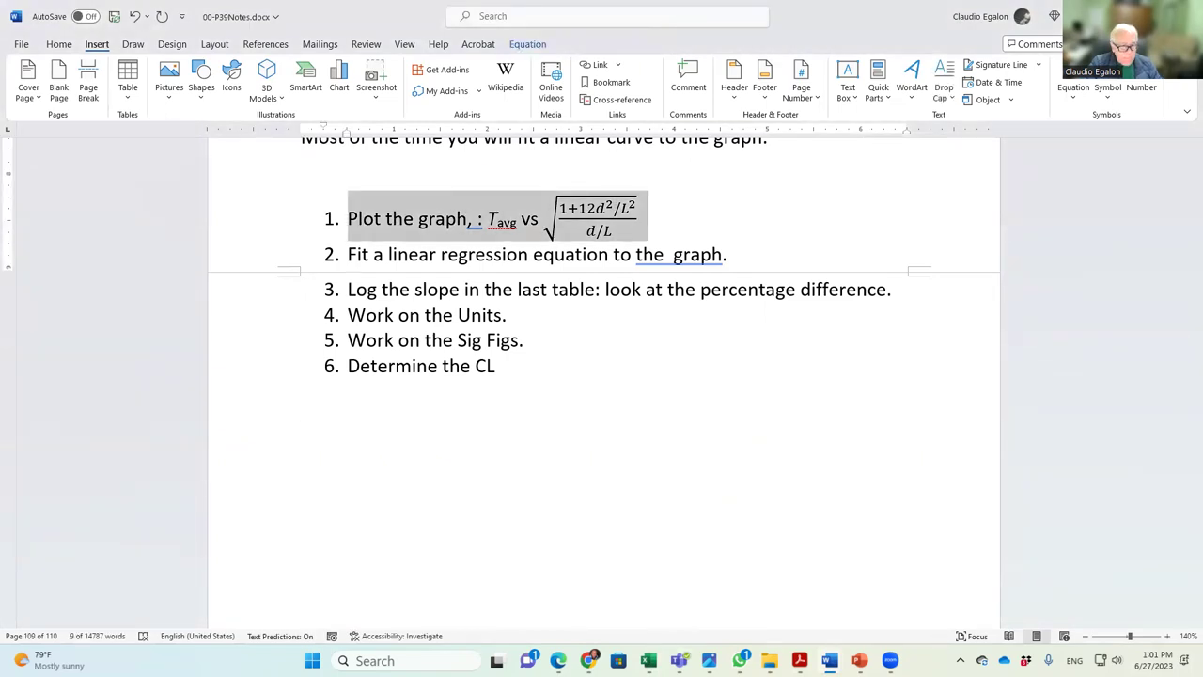
# Step: In the P39L02G8 Excel workbook, insert a scatter chart from H16:I24 and position it beside the t_avg column of Table 2-1
pyautogui.moveTo(648, 660)
pyautogui.click(700, 615)
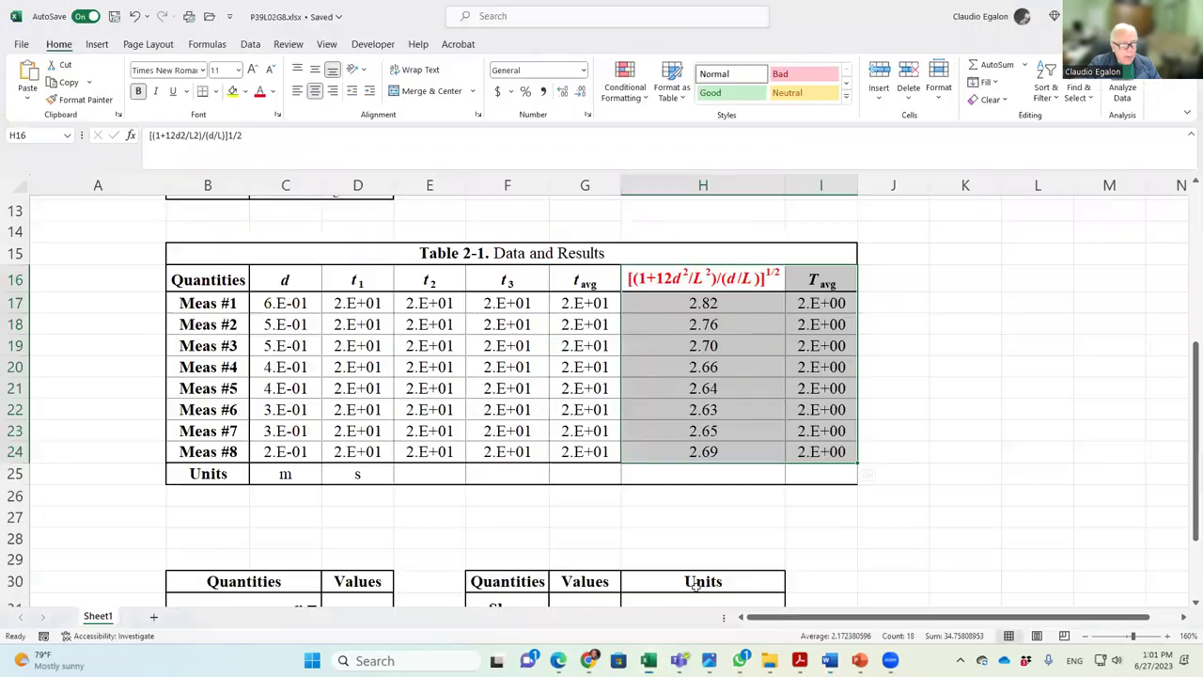
pyautogui.click(970, 549)
pyautogui.moveTo(703, 280); pyautogui.dragTo(819, 452)
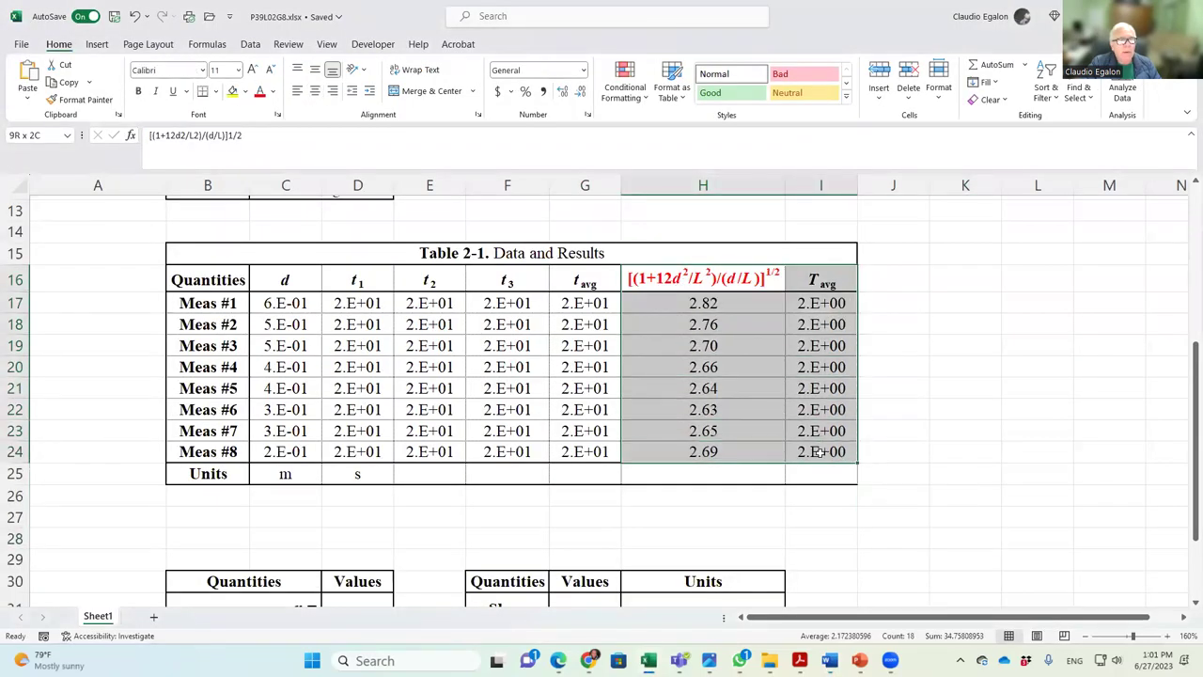
pyautogui.click(97, 45)
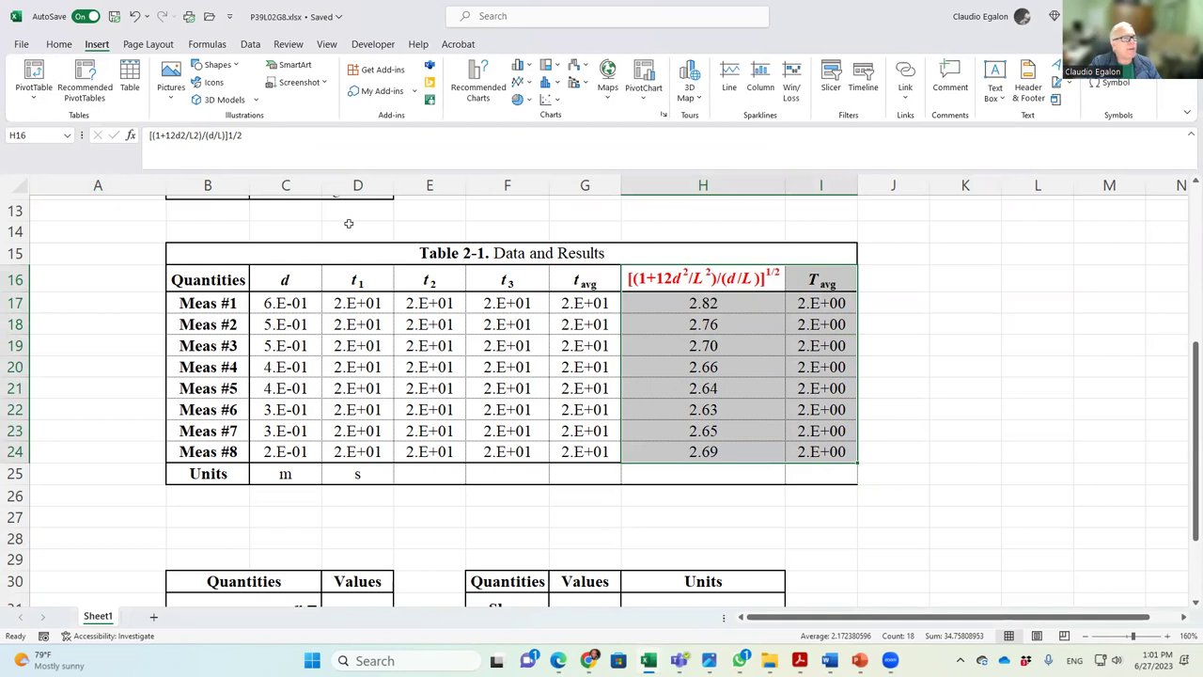
pyautogui.click(558, 102)
pyautogui.click(557, 146)
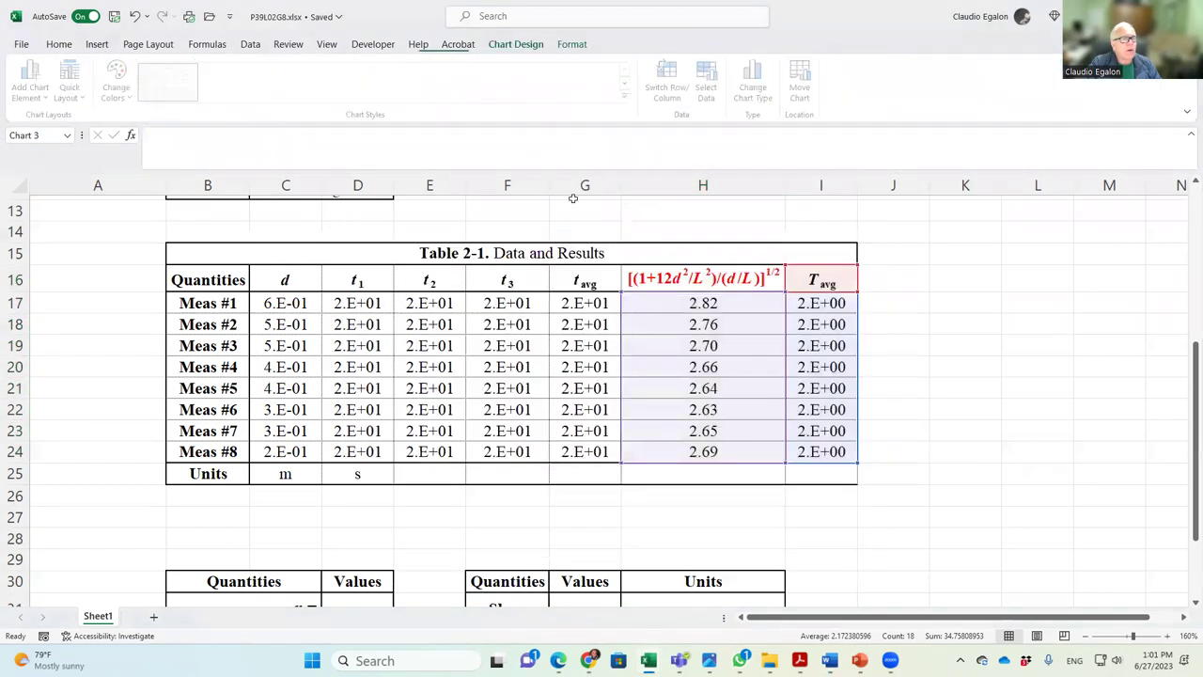
pyautogui.moveTo(689, 273); pyautogui.dragTo(936, 248)
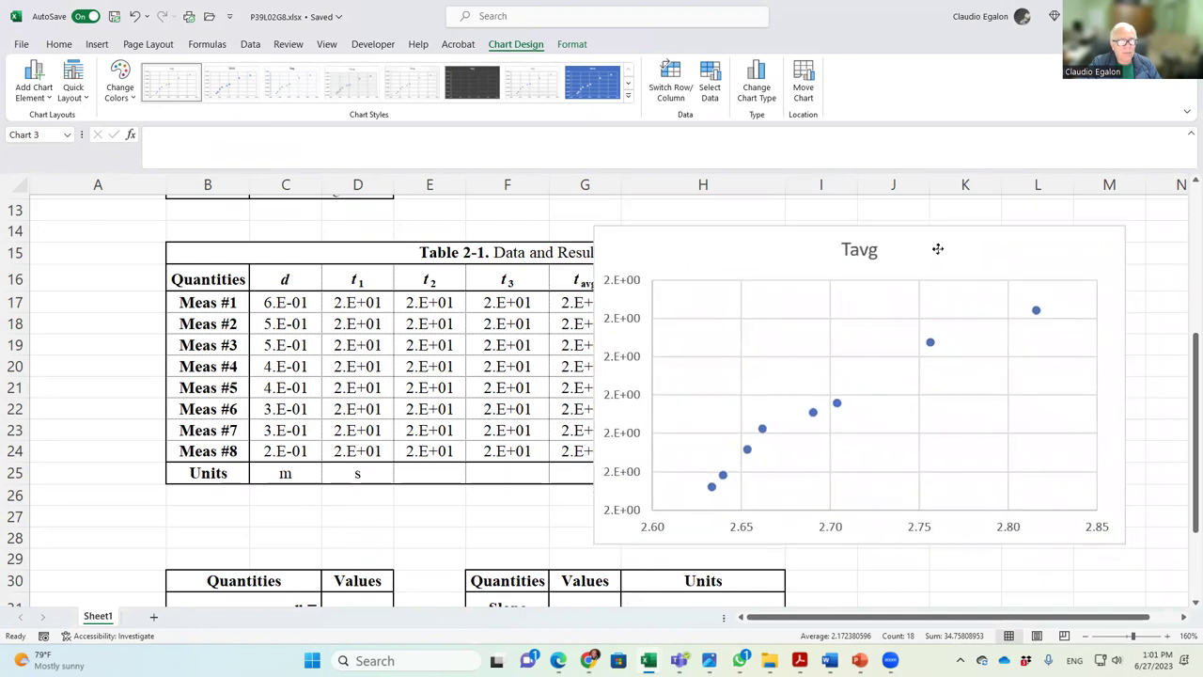
# Step: Add a linear trendline displaying its equation and R-squared value, and place the label beside the chart title, above the plot area
pyautogui.click(930, 340)
pyautogui.rightClick(929, 342)
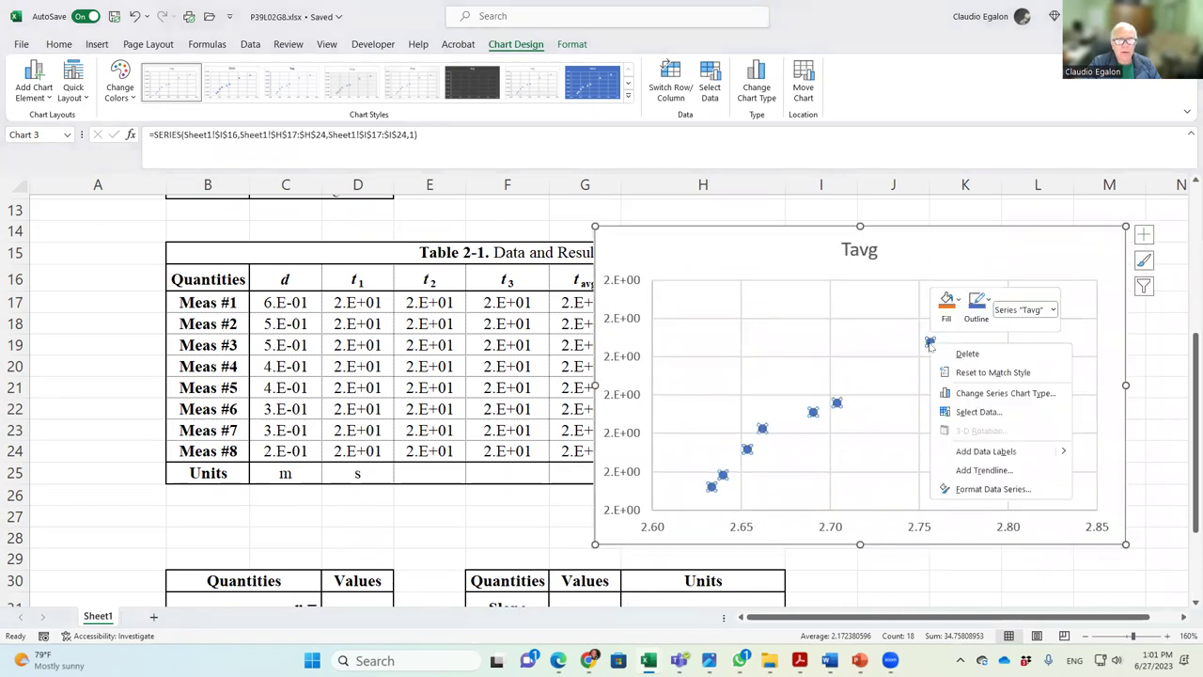
pyautogui.click(975, 476)
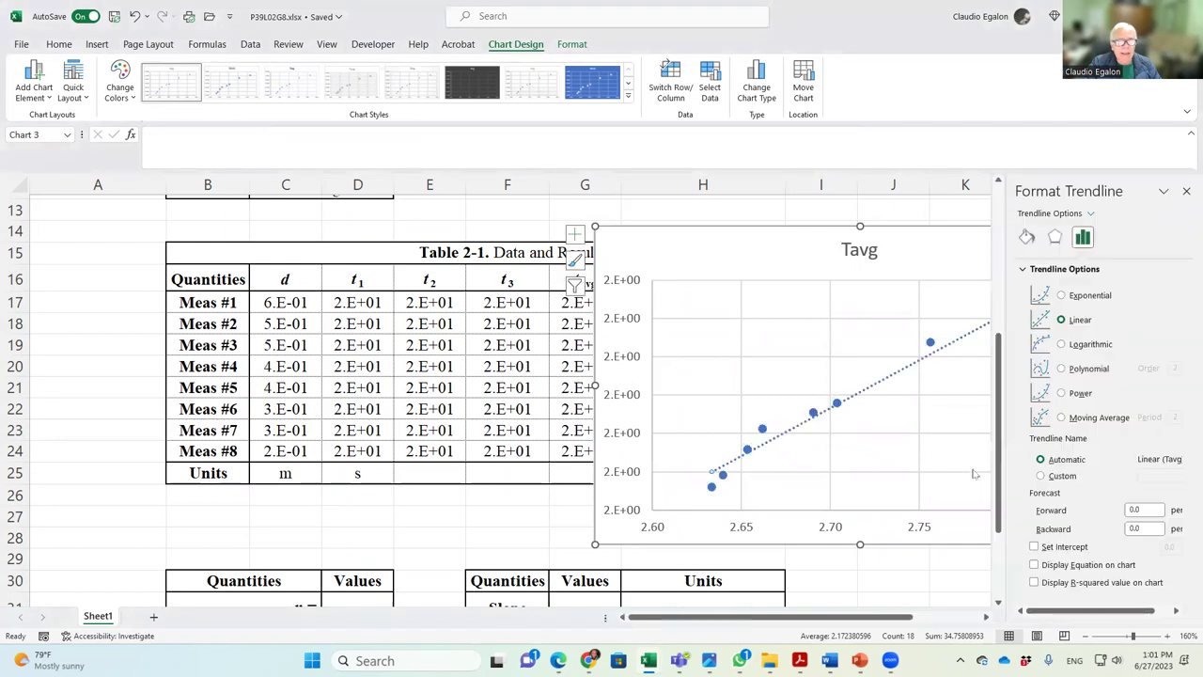
pyautogui.click(1033, 582)
pyautogui.click(952, 309)
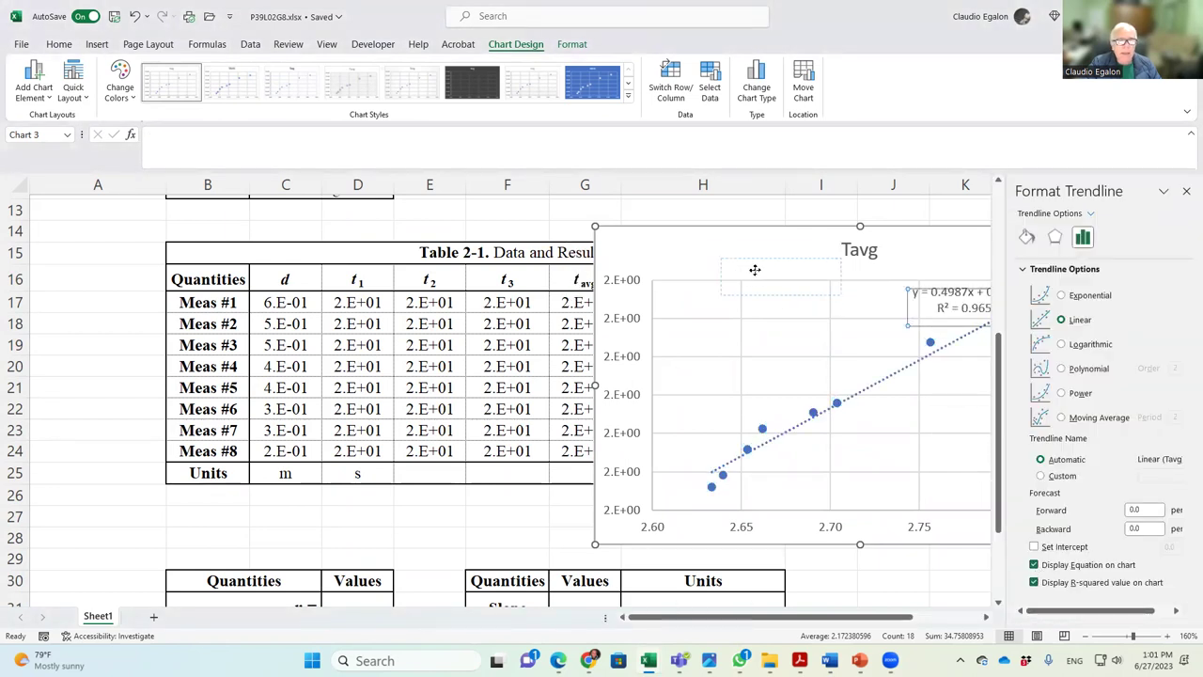
pyautogui.moveTo(779, 326); pyautogui.dragTo(814, 423)
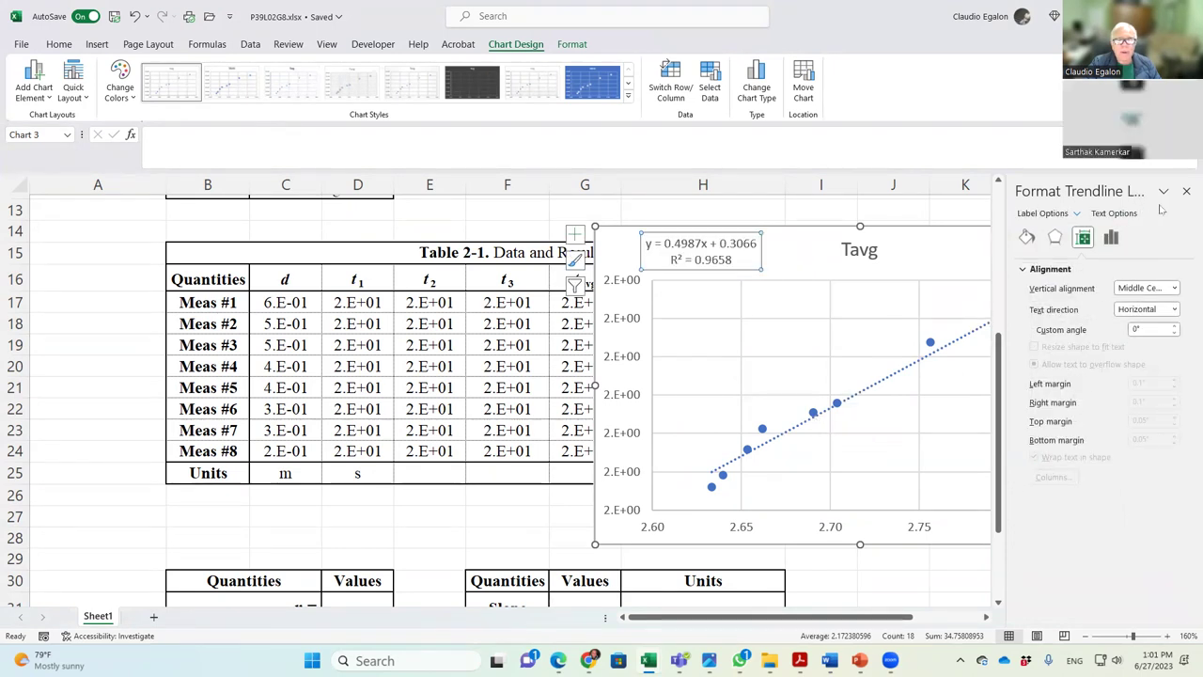
pyautogui.click(1186, 191)
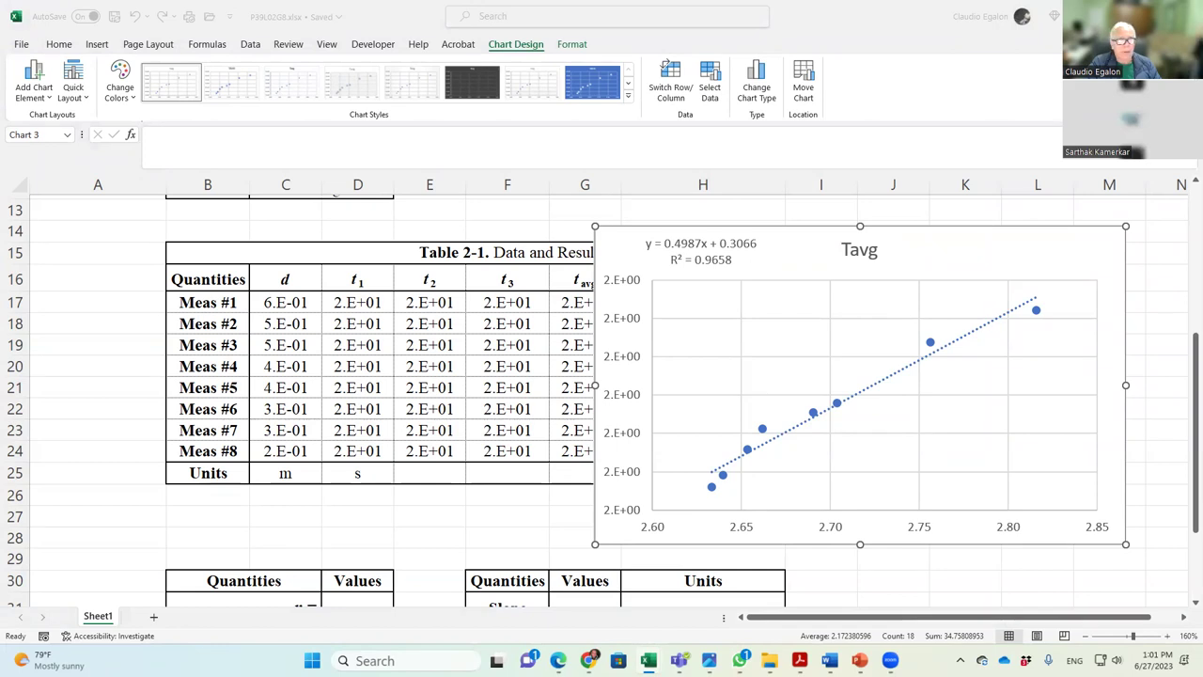
# Step: Try to copy the slope coefficient from the trendline equation into the Slope value cell G31, and undo the paste
pyautogui.click(667, 244)
pyautogui.moveTo(666, 244); pyautogui.dragTo(701, 247)
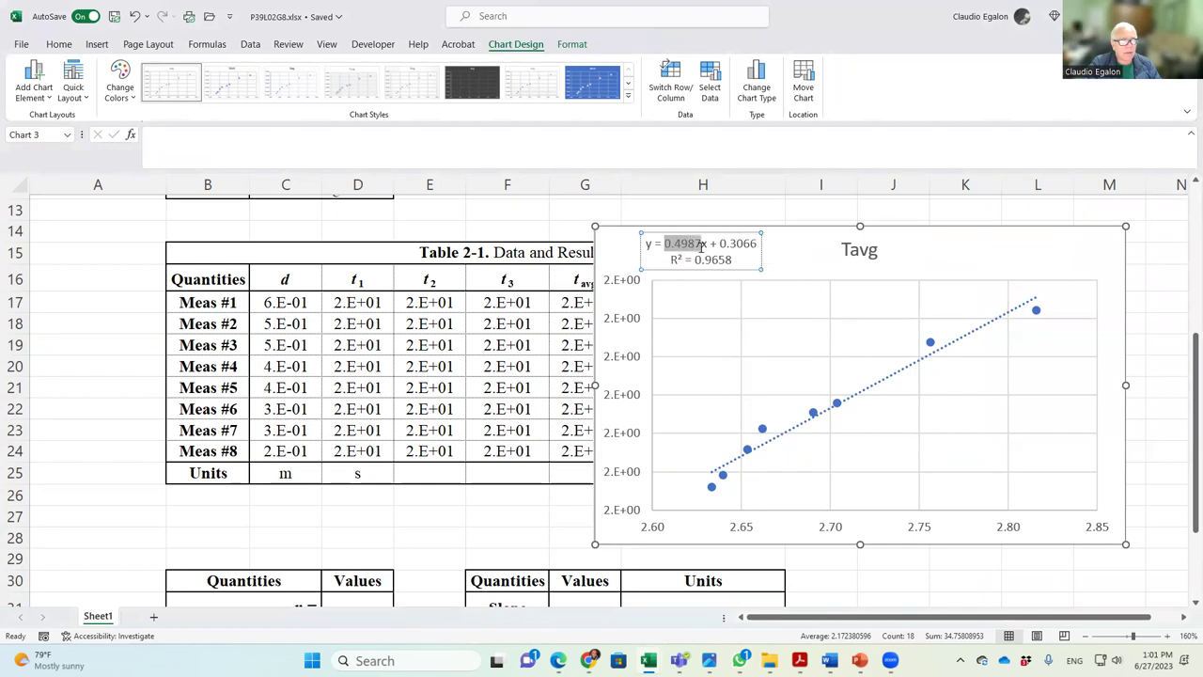
pyautogui.click(571, 370)
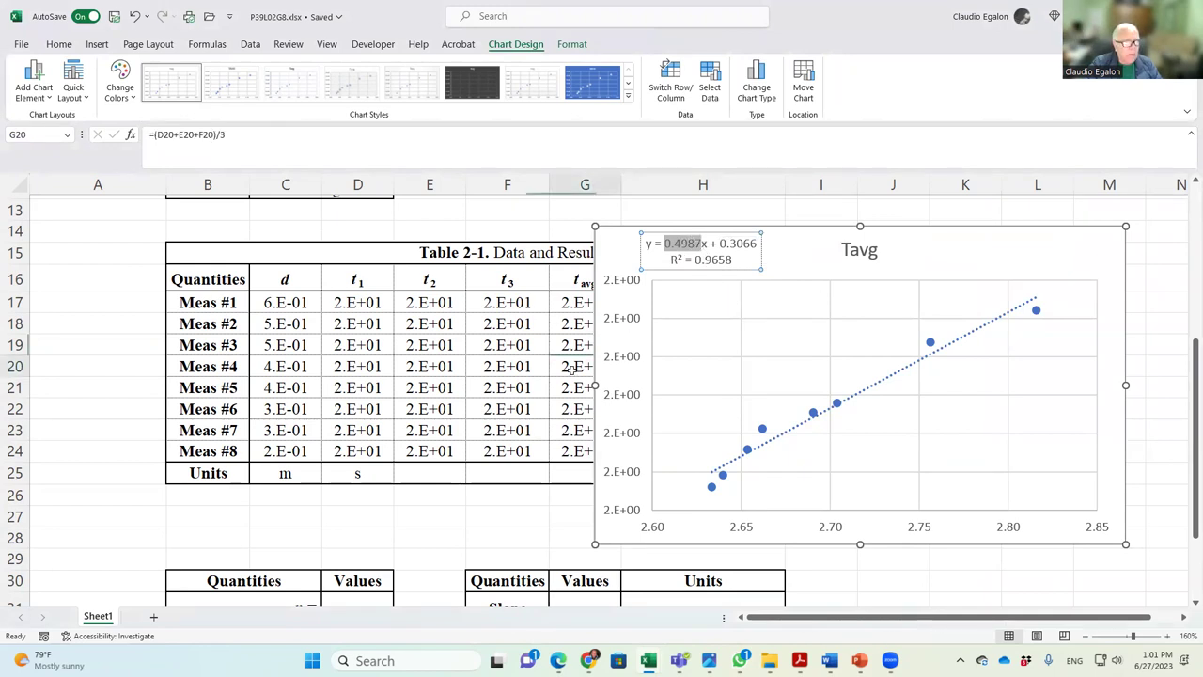
pyautogui.scroll(-5, 574, 366)
pyautogui.scroll(1, 577, 357)
pyautogui.click(590, 349)
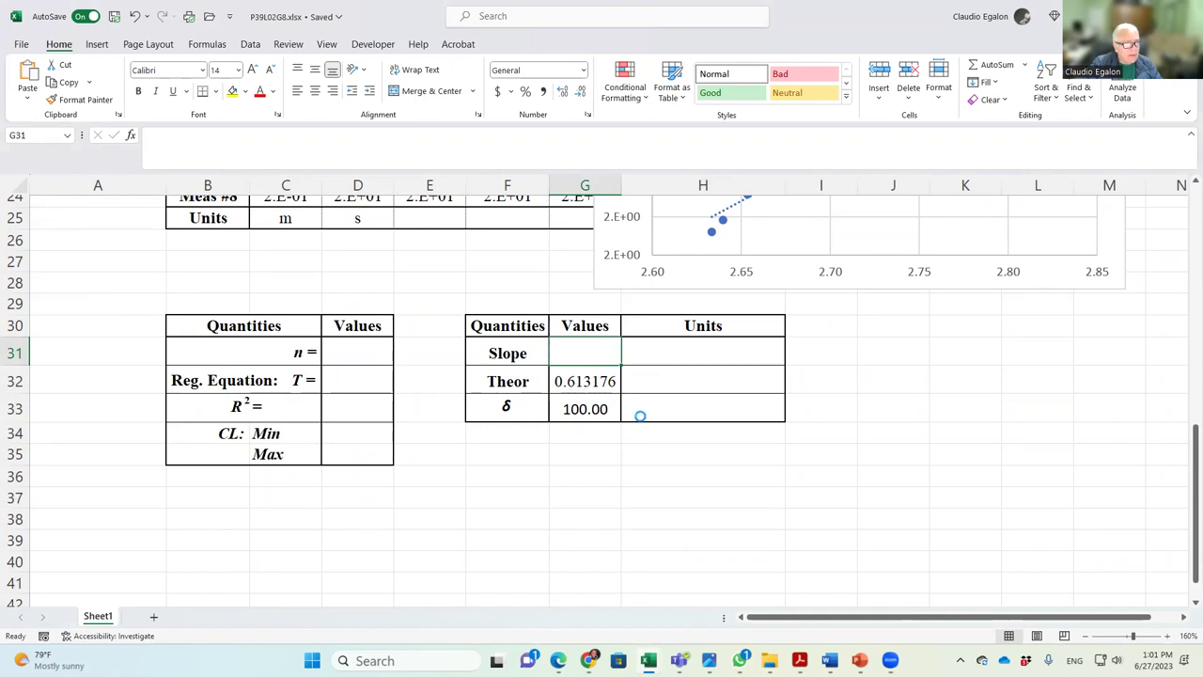
pyautogui.hotkey('ctrl', 'v')
pyautogui.hotkey('ctrl', 'z')
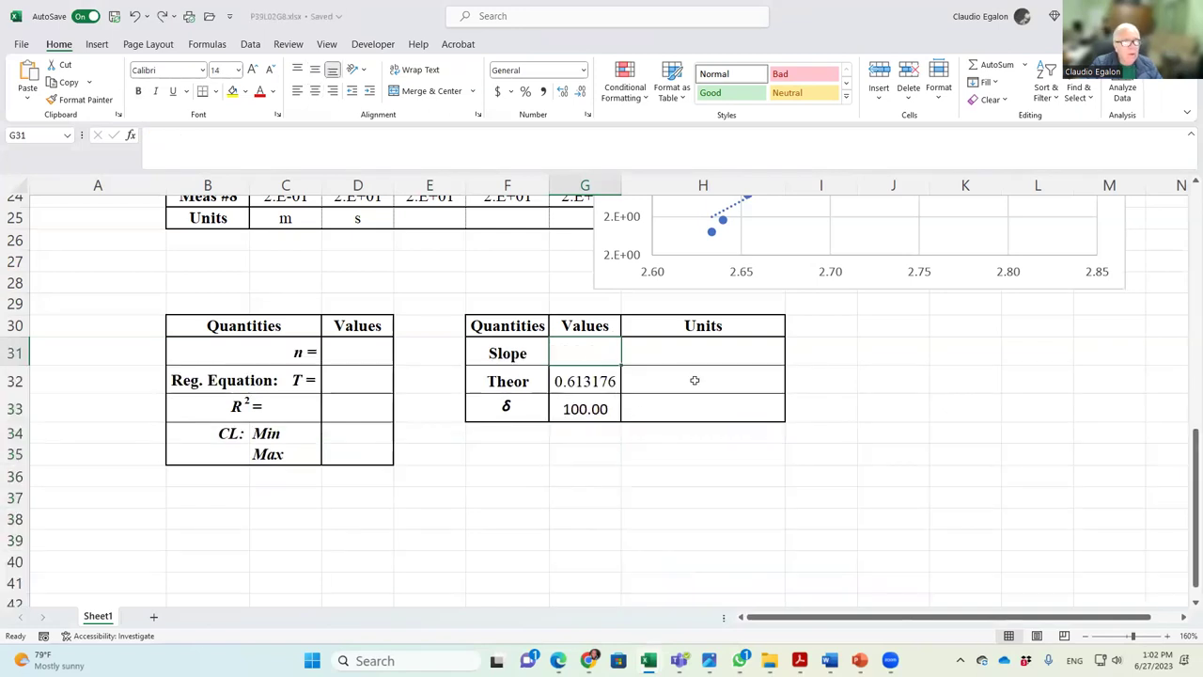
pyautogui.scroll(3, 702, 377)
pyautogui.scroll(2, 701, 377)
pyautogui.click(673, 308)
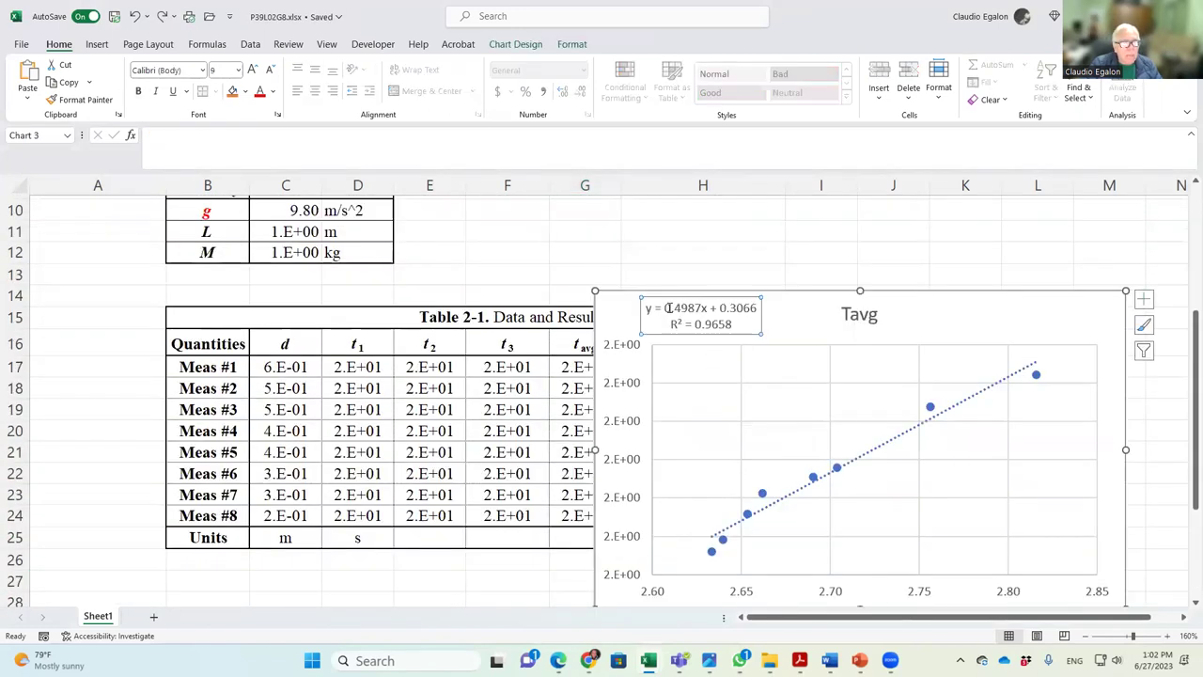
pyautogui.doubleClick(683, 310)
pyautogui.rightClick(695, 312)
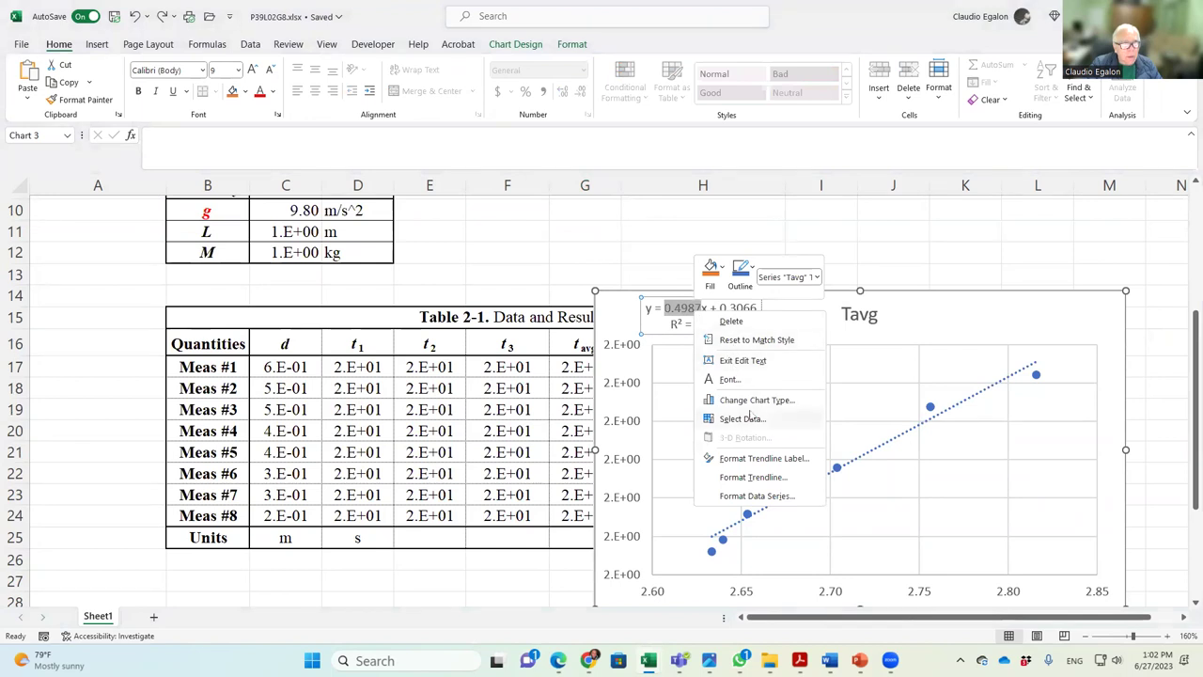
pyautogui.click(937, 376)
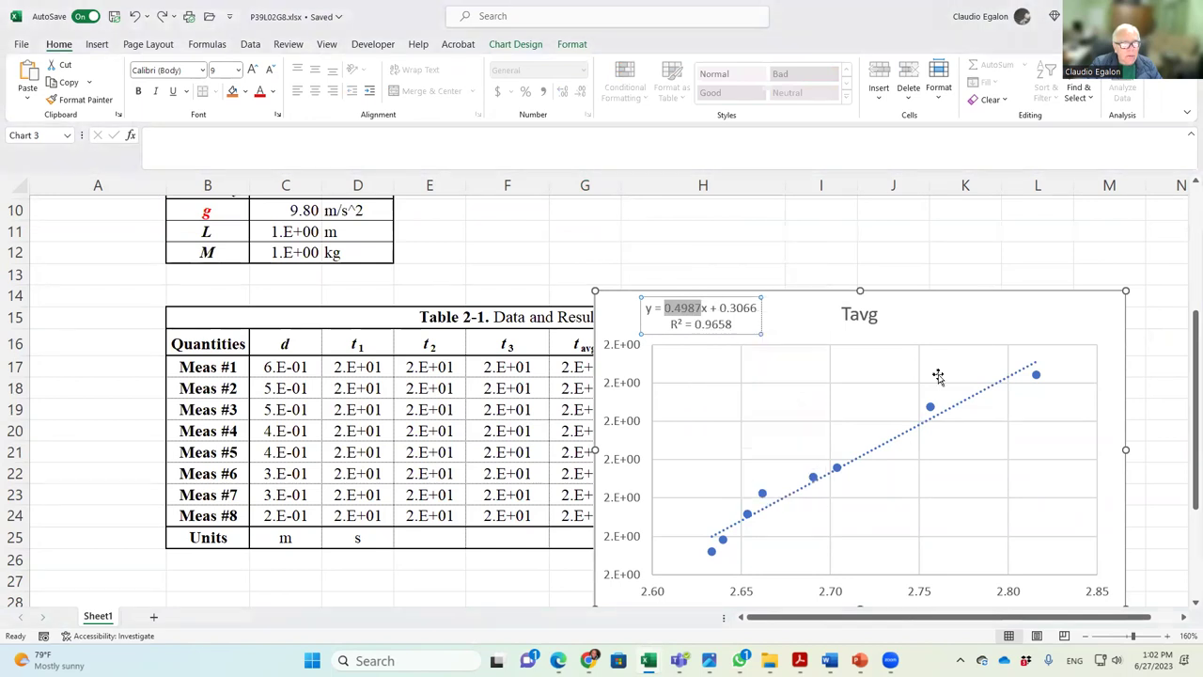
# Step: Enter 0.4687 as the Slope value in cell G31
pyautogui.scroll(-3, 781, 526)
pyautogui.scroll(-1, 782, 526)
pyautogui.click(583, 415)
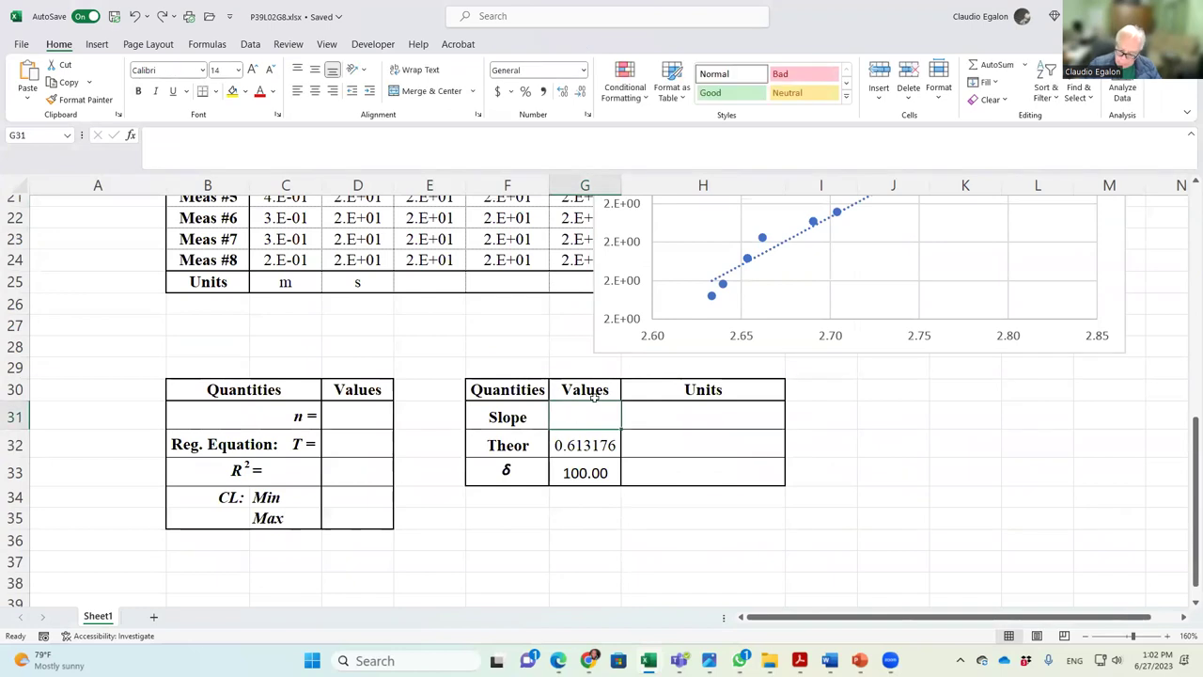
pyautogui.write('0.46')
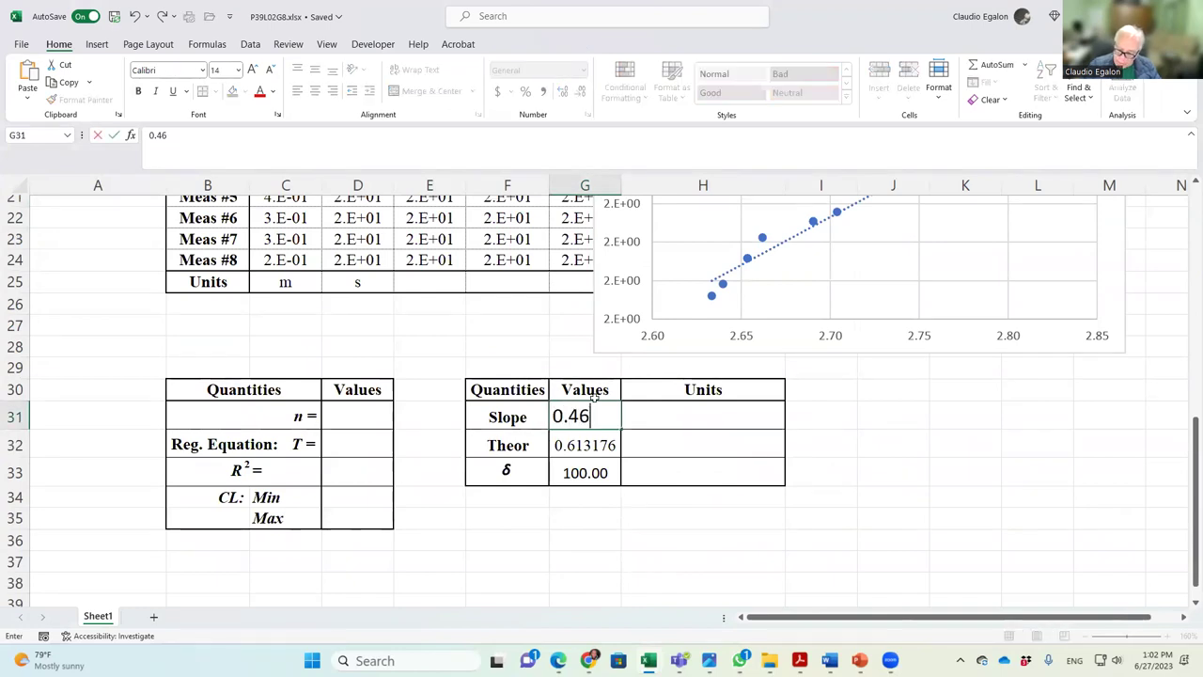
pyautogui.write('87')
pyautogui.press('Return')
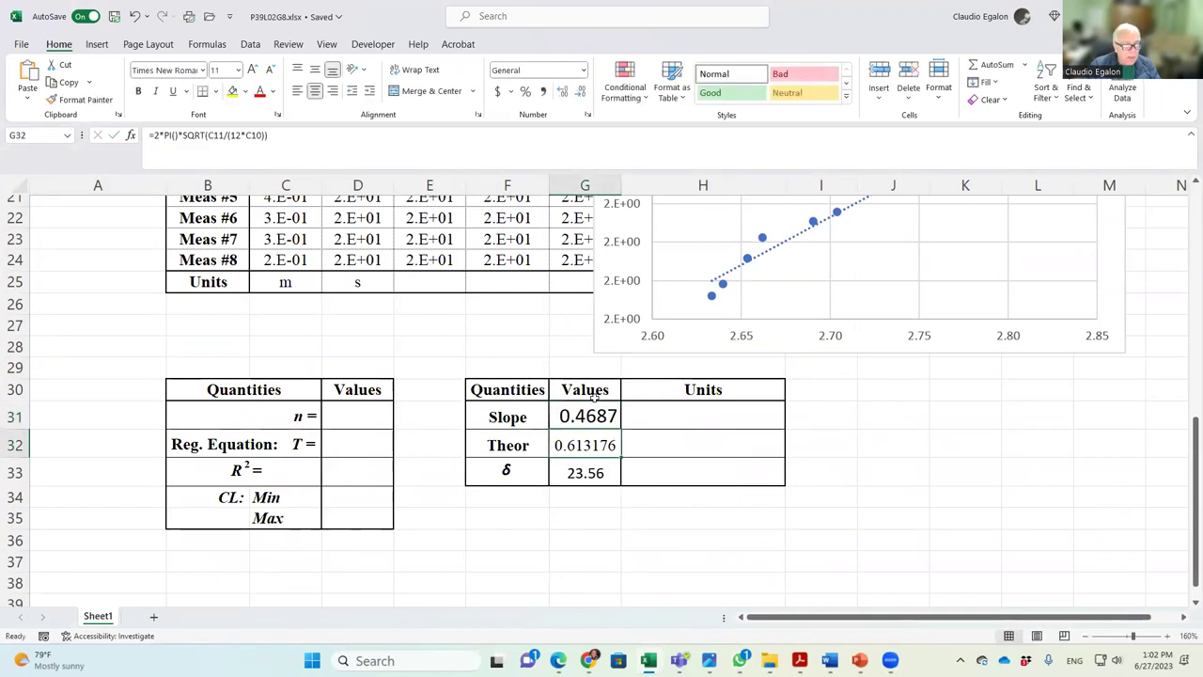
# Step: Shift the Tavg chart toward column H, and undo the accidental changes to its T_avg source range
pyautogui.scroll(3, 799, 443)
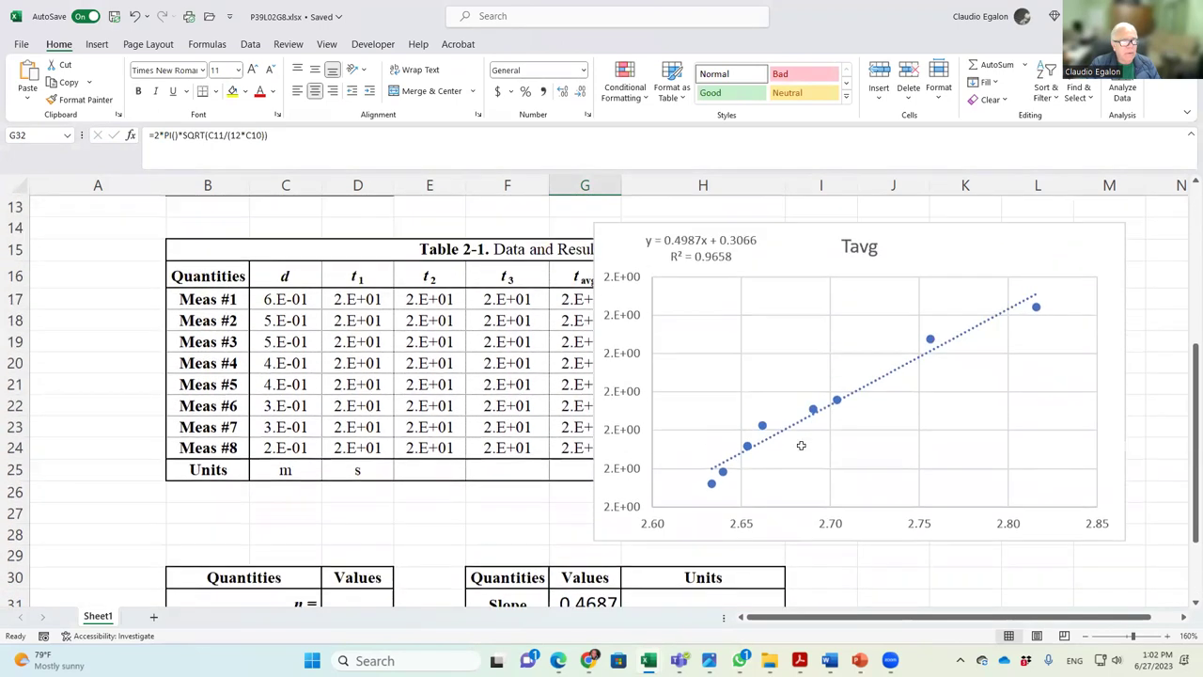
pyautogui.scroll(-2, 801, 445)
pyautogui.scroll(1, 801, 443)
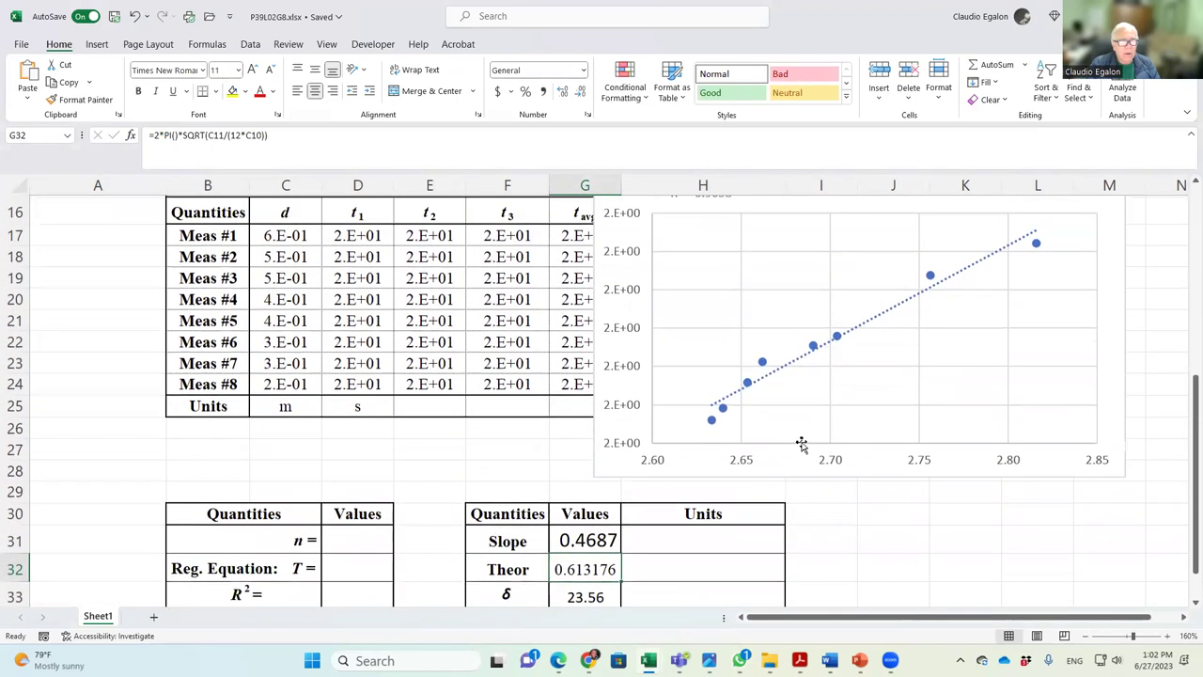
pyautogui.scroll(-2, 800, 438)
pyautogui.scroll(2, 799, 432)
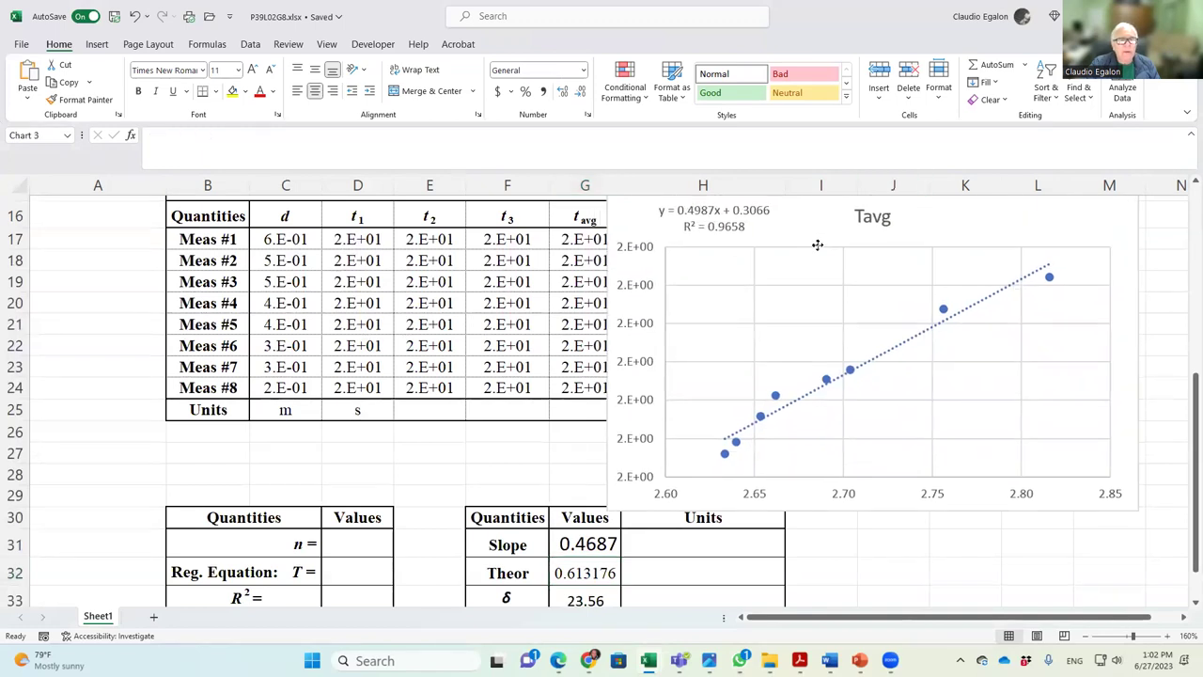
pyautogui.click(786, 208)
pyautogui.hotkey('ctrl', 'z')
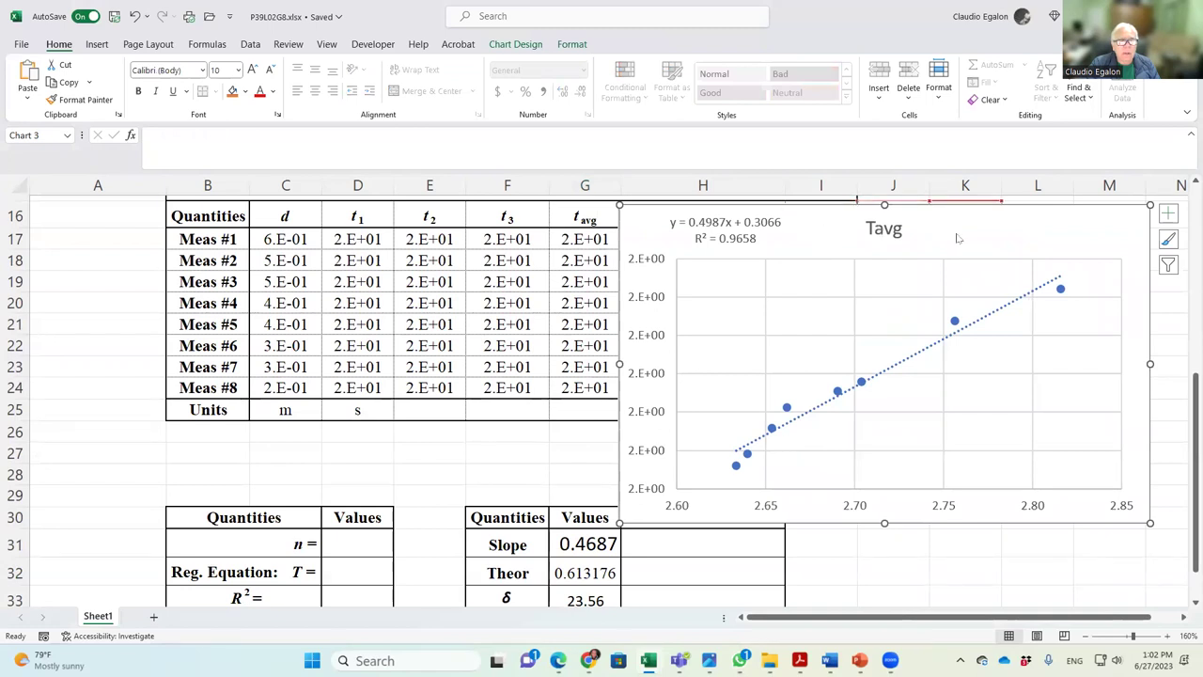
pyautogui.hotkey('ctrl', 'z')
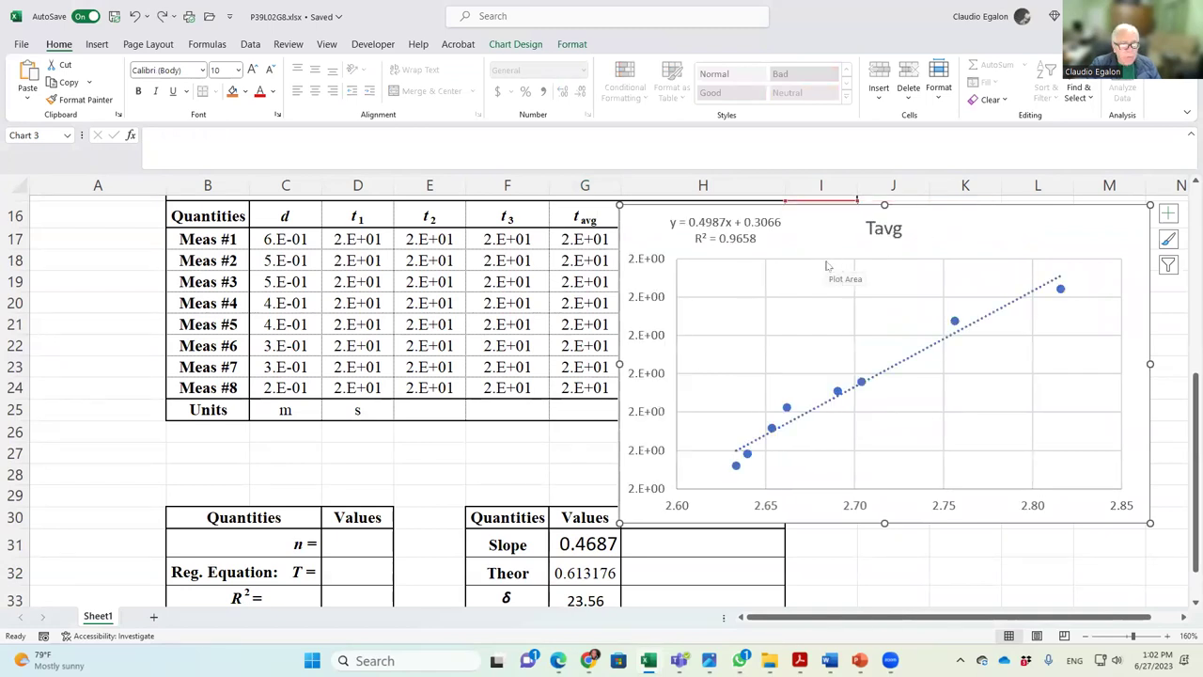
pyautogui.hotkey('ctrl', 'z')
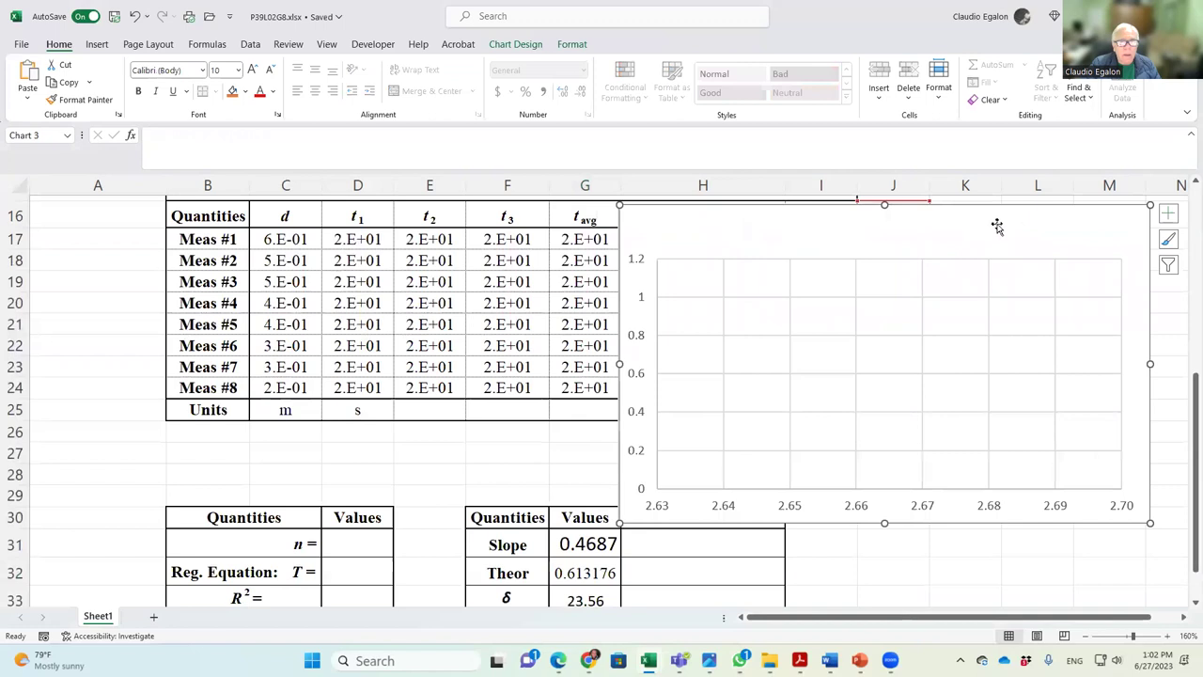
pyautogui.hotkey('ctrl', 'z')
# Step: Move the Tavg chart below Table 2-1 and review its highlighted source ranges H17:H24 and I17:I24
pyautogui.moveTo(1062, 227); pyautogui.dragTo(935, 432)
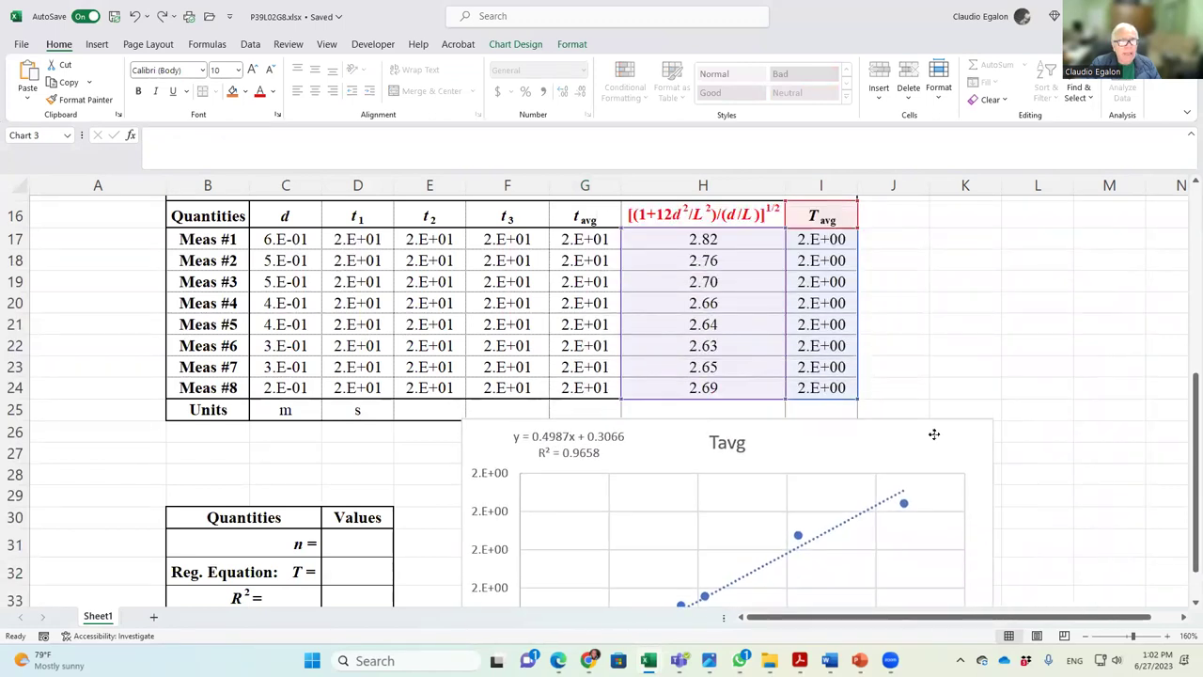
pyautogui.scroll(-2, 959, 392)
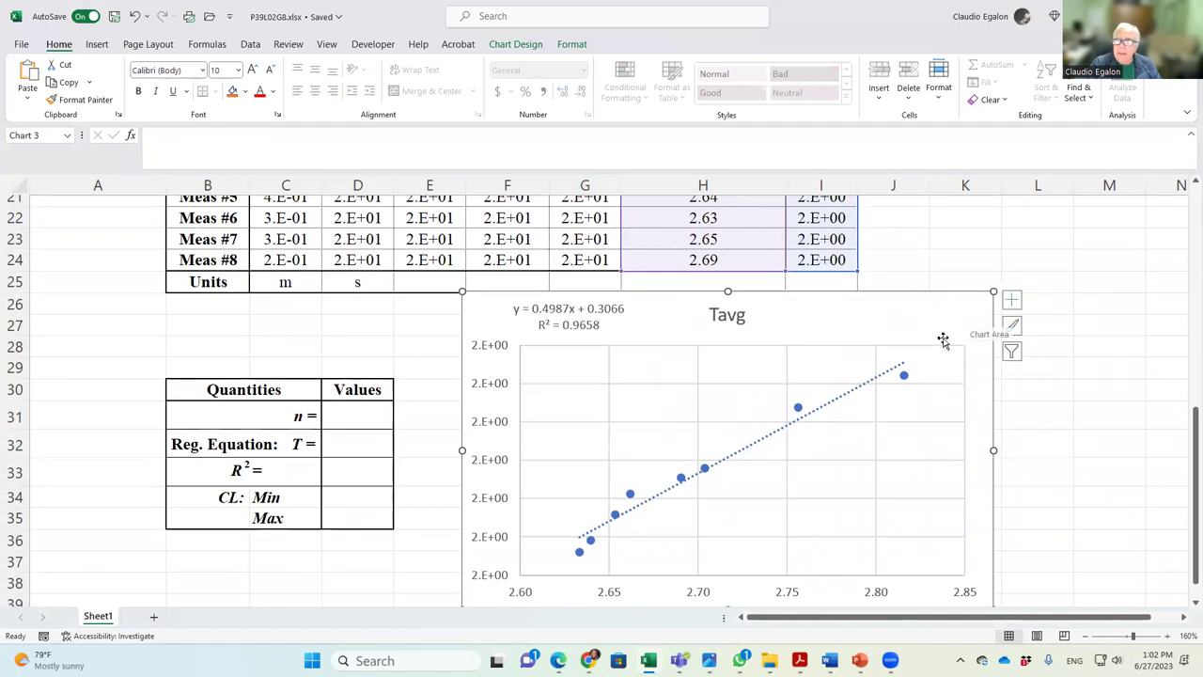
pyautogui.keyDown('ctrl'); pyautogui.scroll(-1, 939, 340); pyautogui.keyUp('ctrl')
pyautogui.scroll(1, 949, 323)
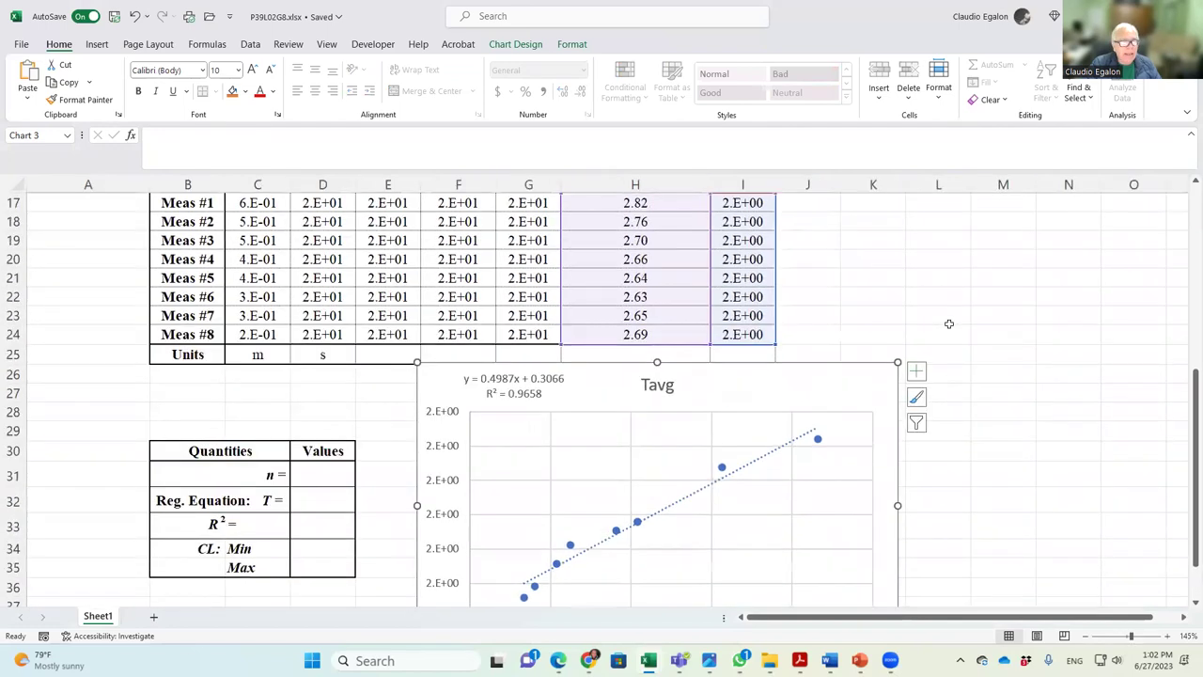
pyautogui.scroll(1, 950, 323)
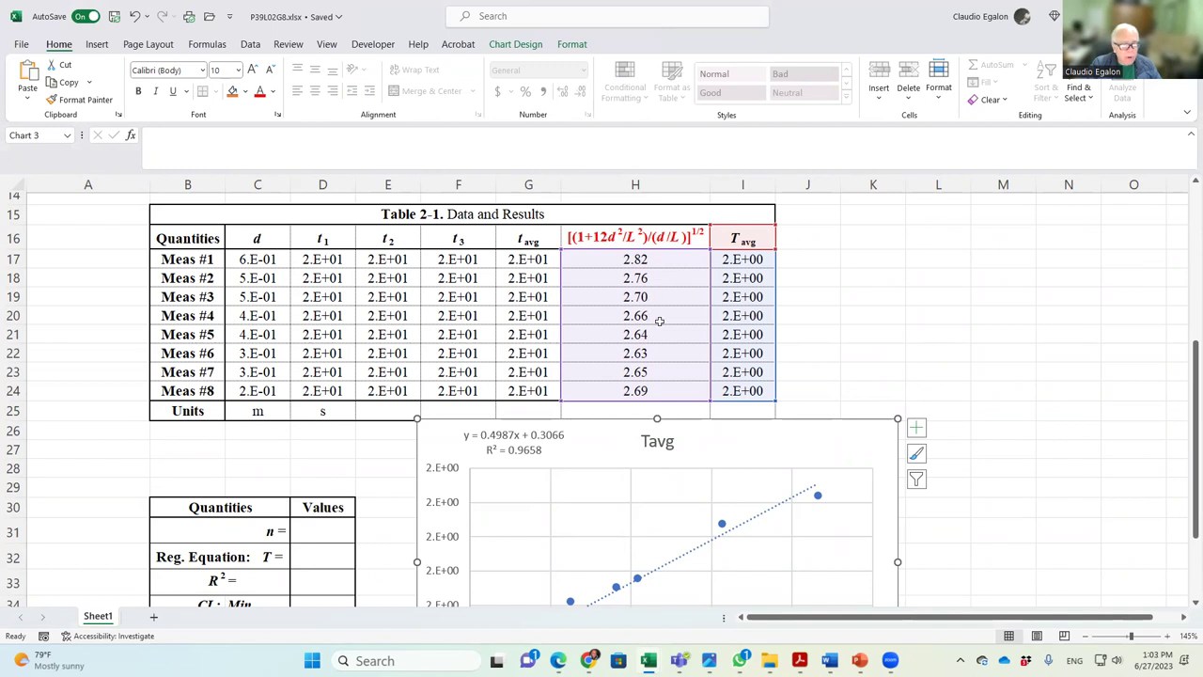
pyautogui.scroll(-1, 660, 322)
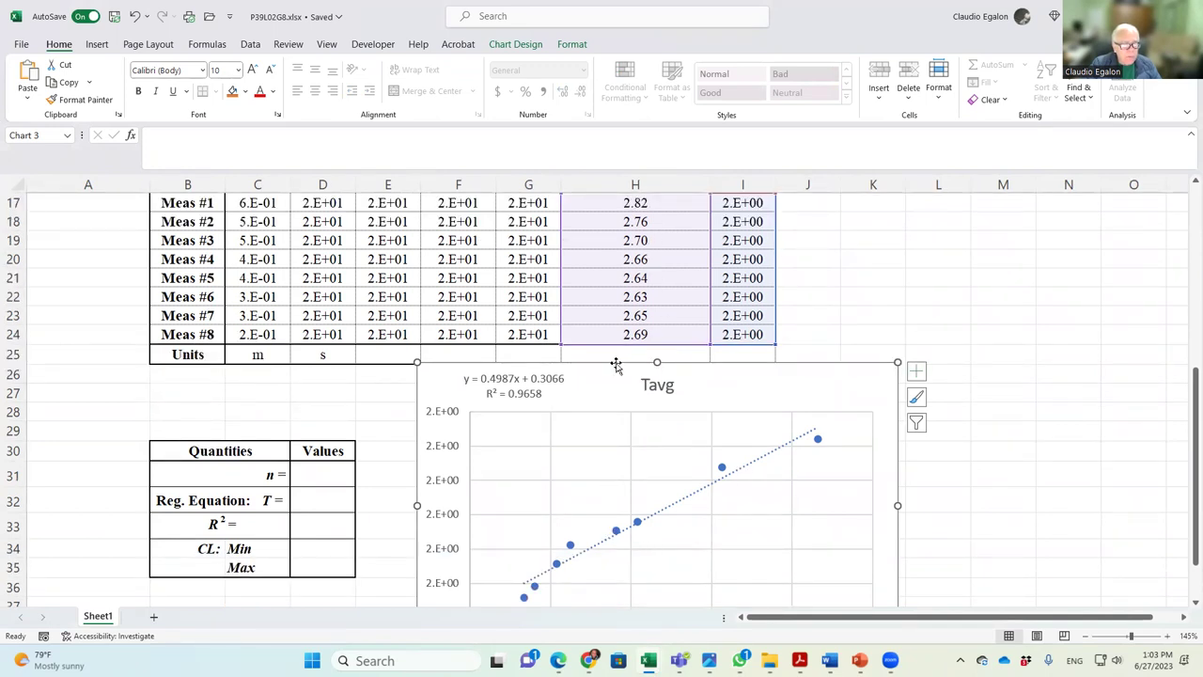
pyautogui.scroll(1, 616, 365)
pyautogui.moveTo(710, 246); pyautogui.dragTo(758, 273)
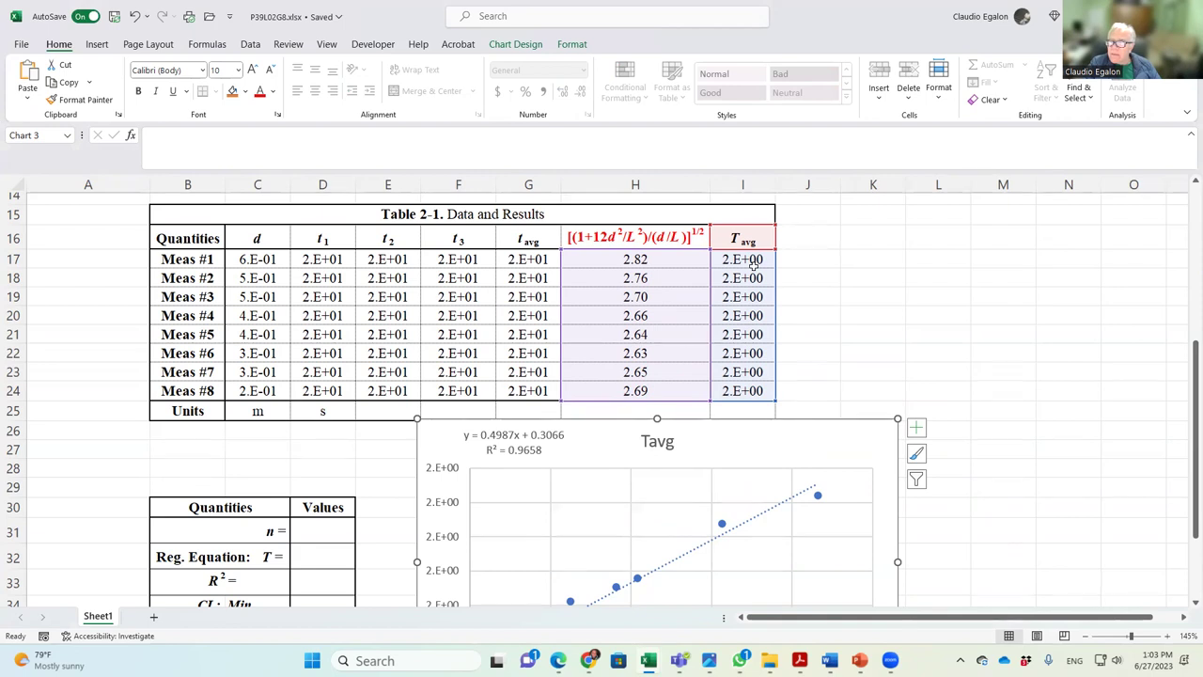
pyautogui.scroll(-4, 753, 266)
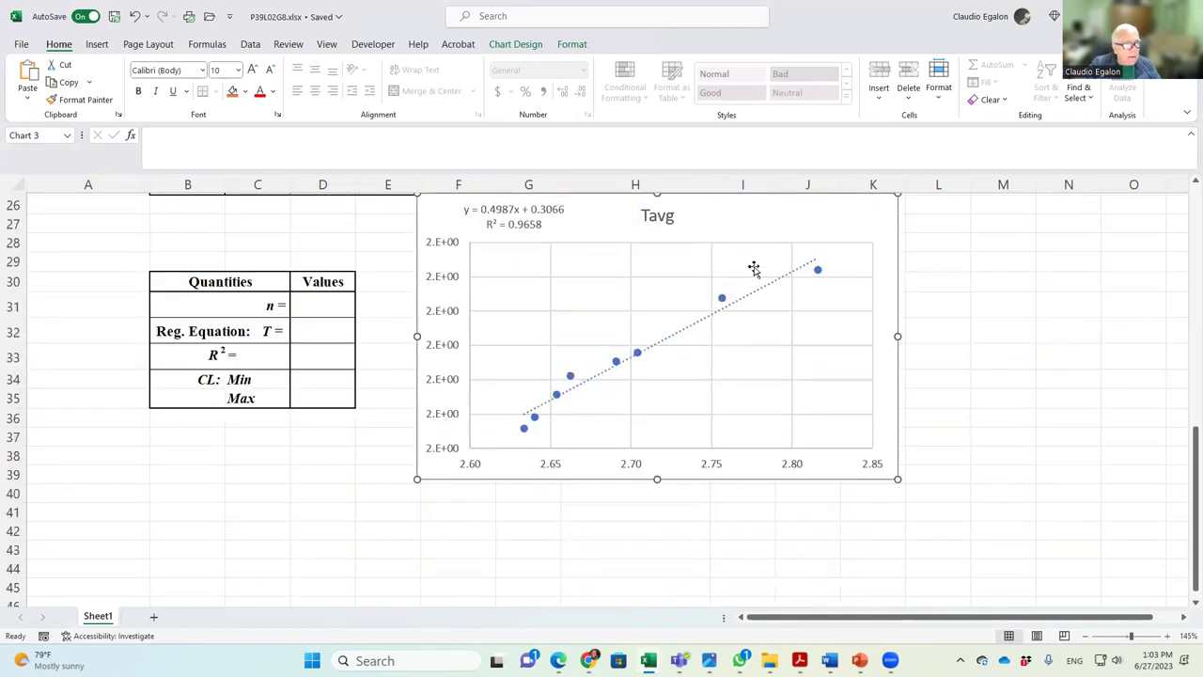
pyautogui.scroll(4, 753, 266)
# Step: Move the Tavg chart up beside column H of Table 2-1, and correct the Slope value in G31 to 0.4987
pyautogui.moveTo(594, 436); pyautogui.dragTo(821, 260)
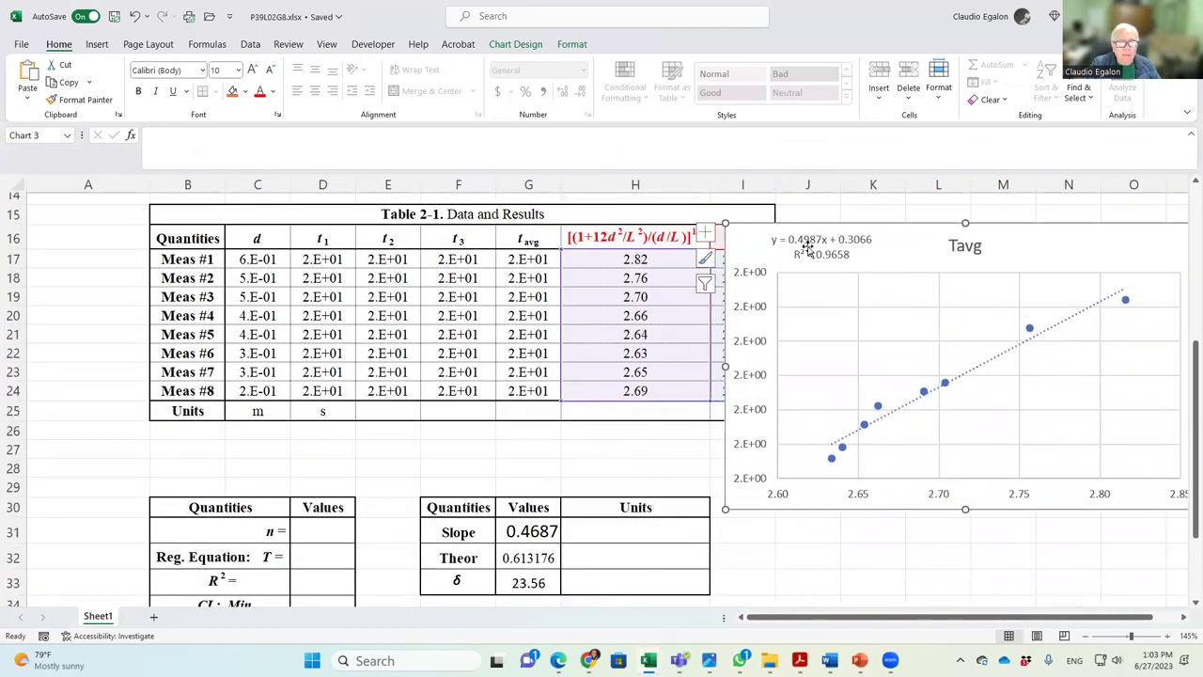
pyautogui.click(541, 528)
pyautogui.click(164, 138)
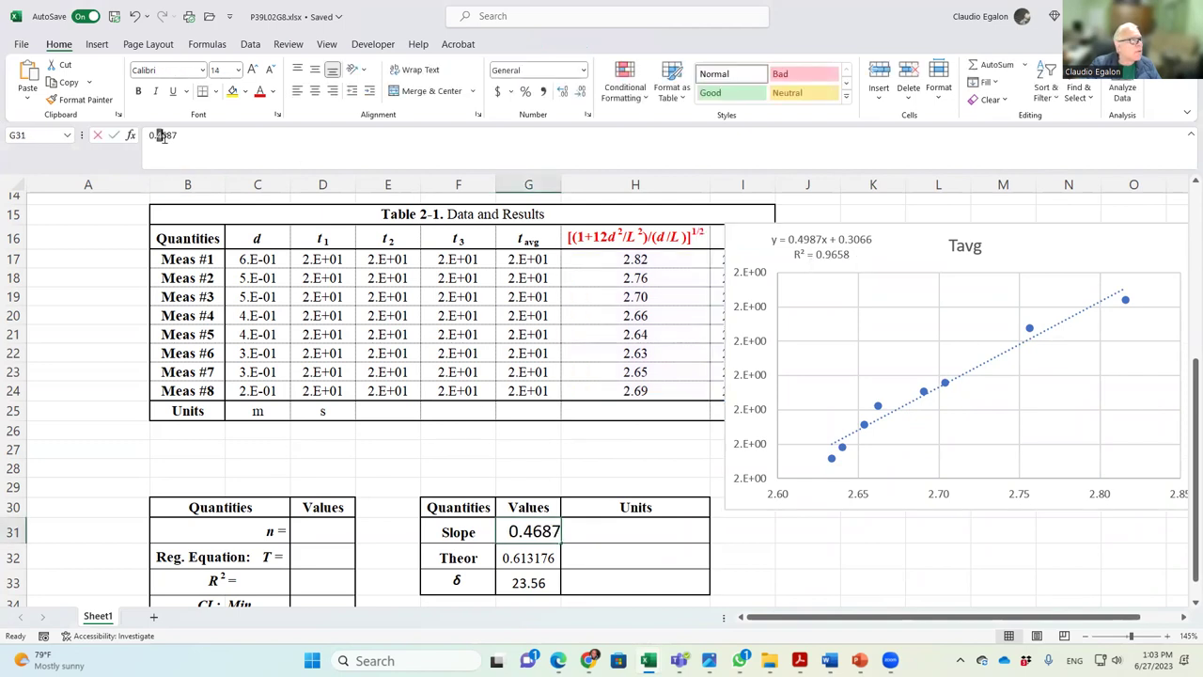
pyautogui.press('BackSpace')
pyautogui.write('9')
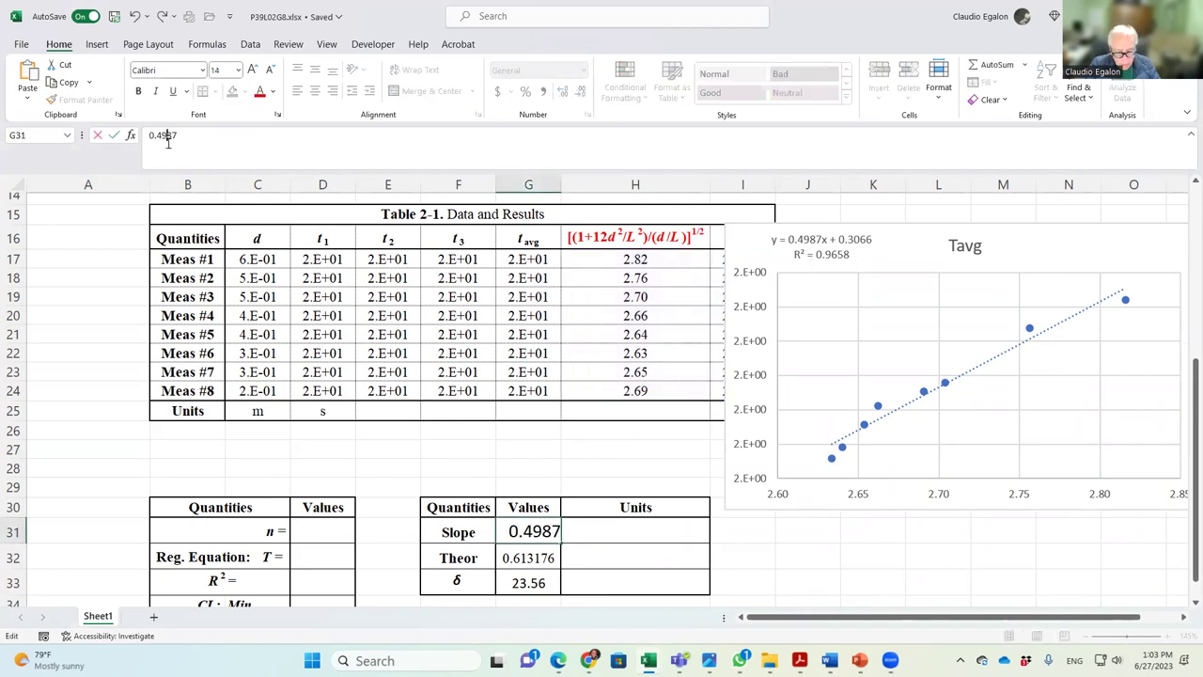
pyautogui.press('Return')
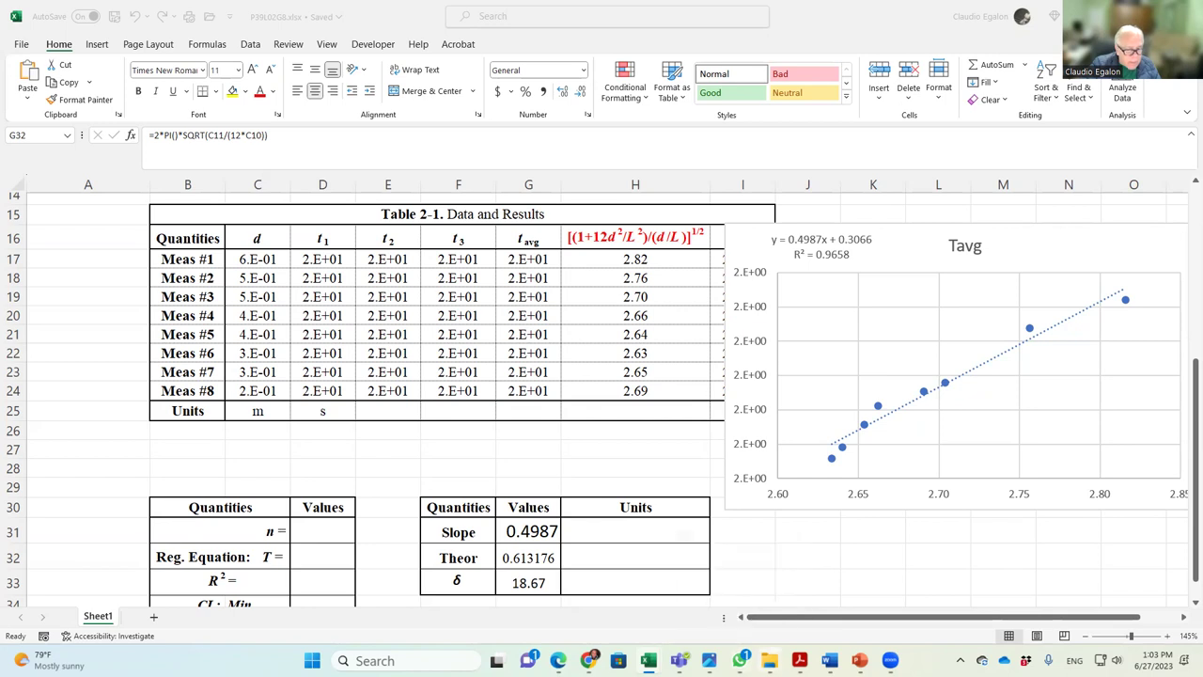
# Step: Switch to Google Drive in Chrome and check the folders Group #1 to Group #5 for their P39L02 workbooks
pyautogui.click(588, 660)
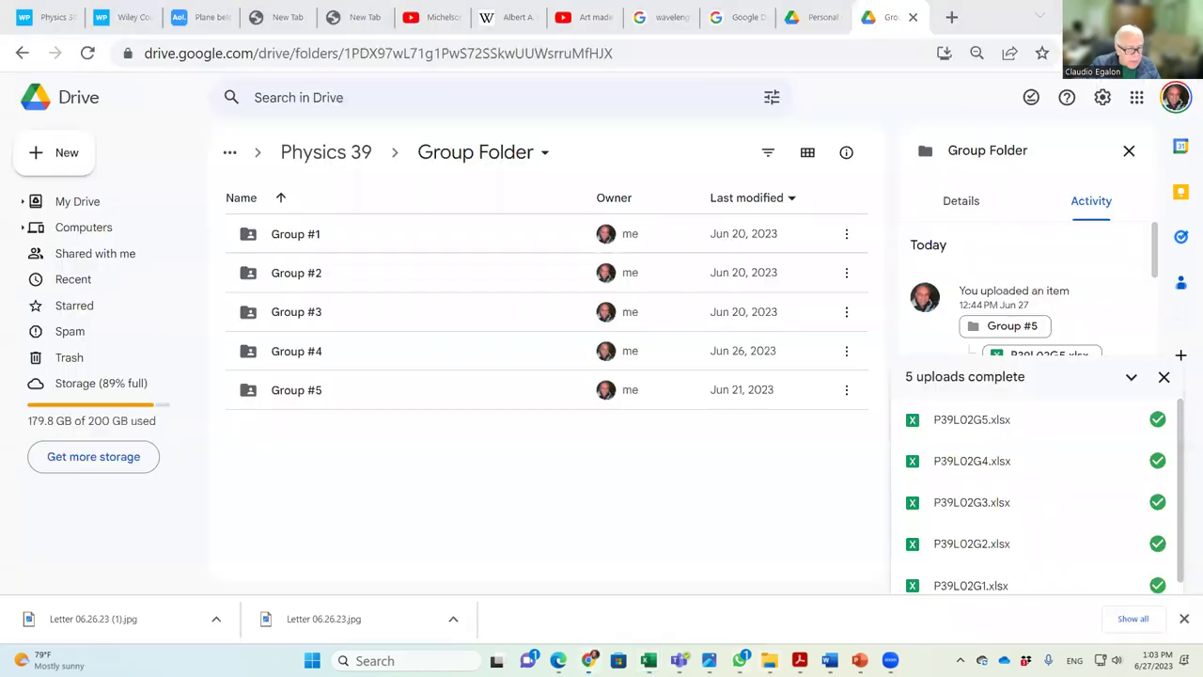
pyautogui.doubleClick(302, 231)
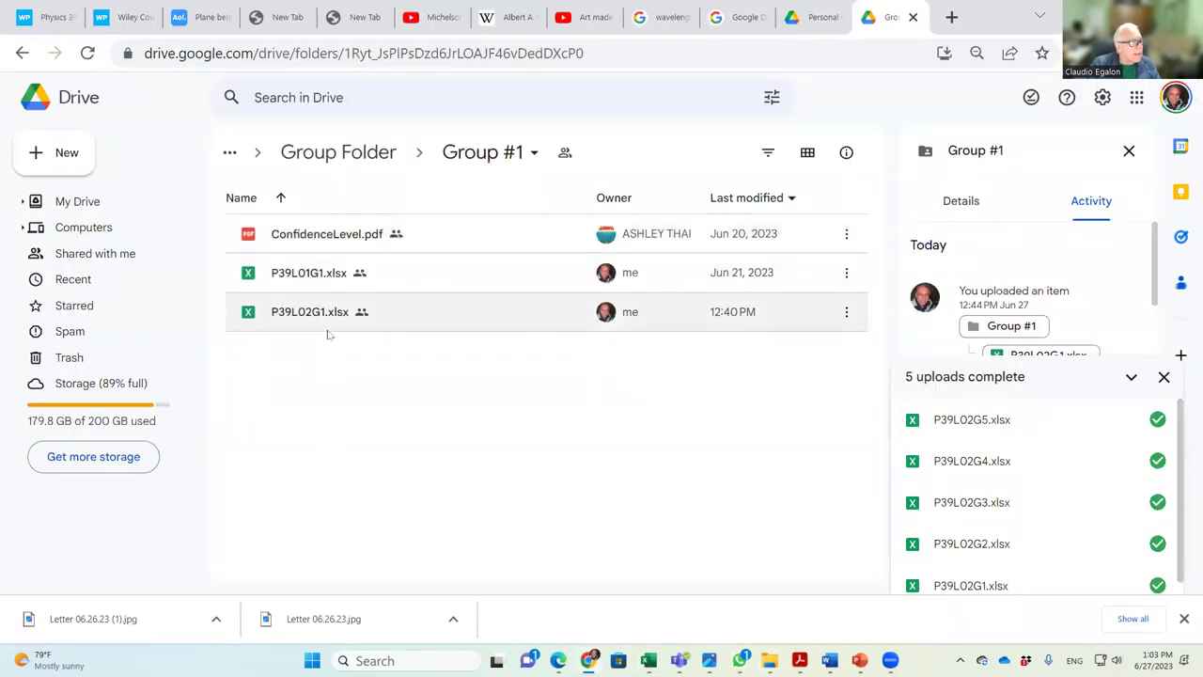
pyautogui.click(380, 152)
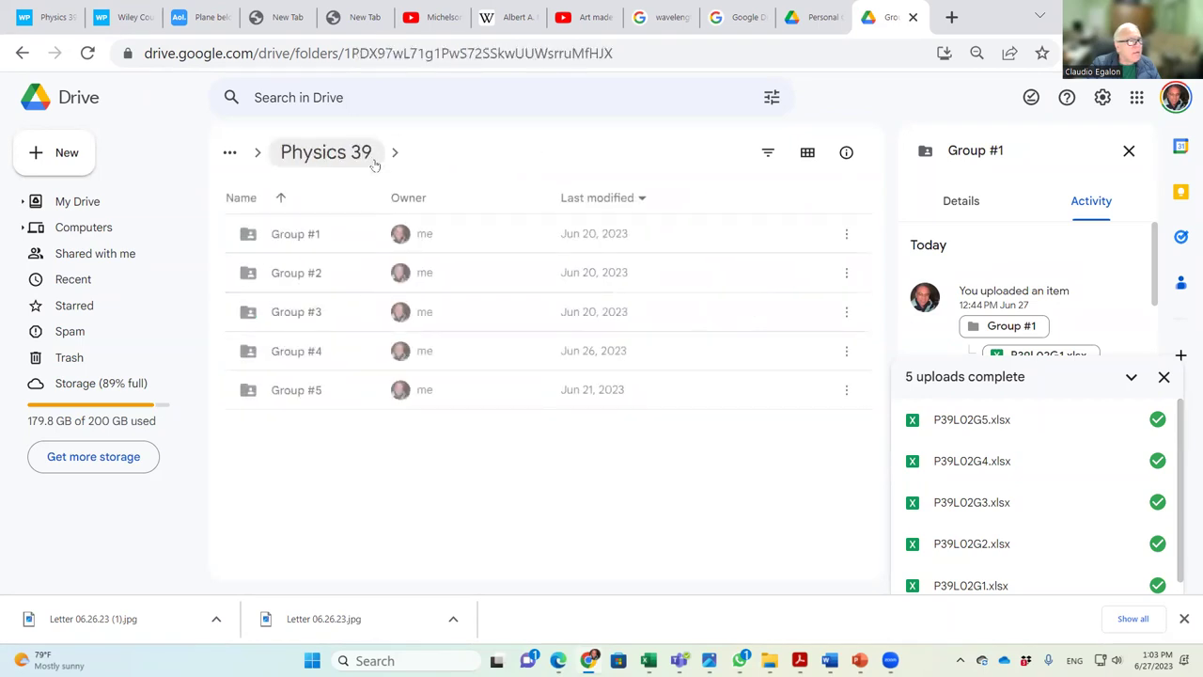
pyautogui.doubleClick(312, 273)
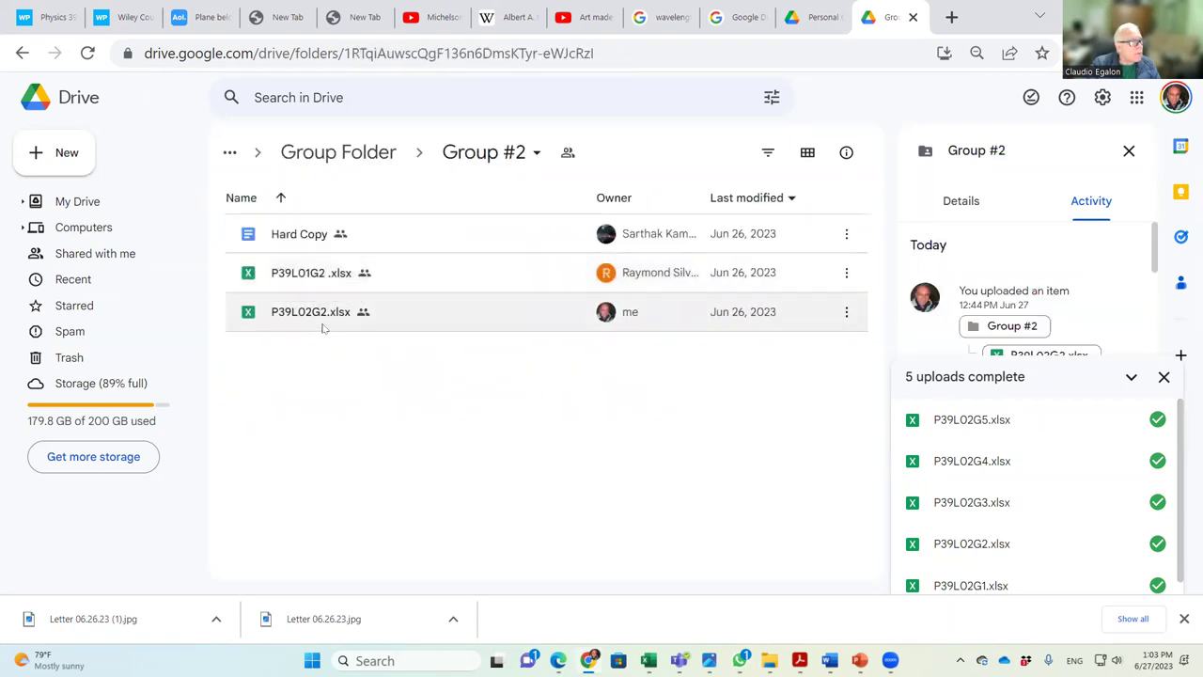
pyautogui.click(340, 152)
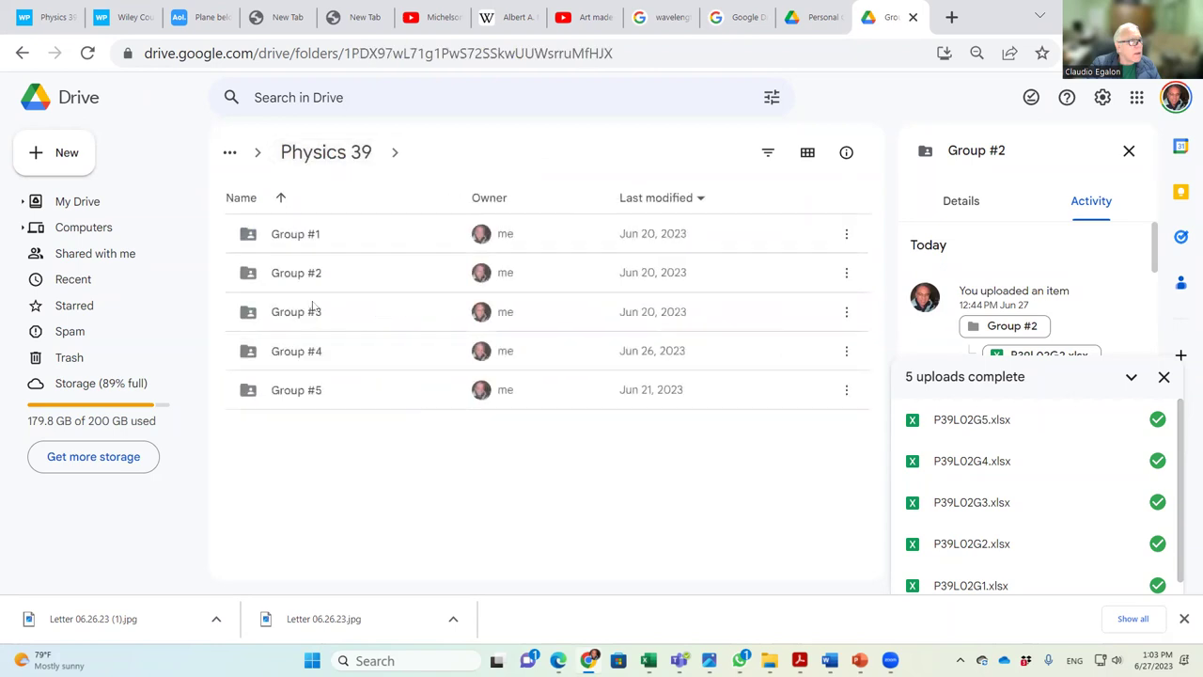
pyautogui.click(300, 320)
pyautogui.doubleClick(300, 317)
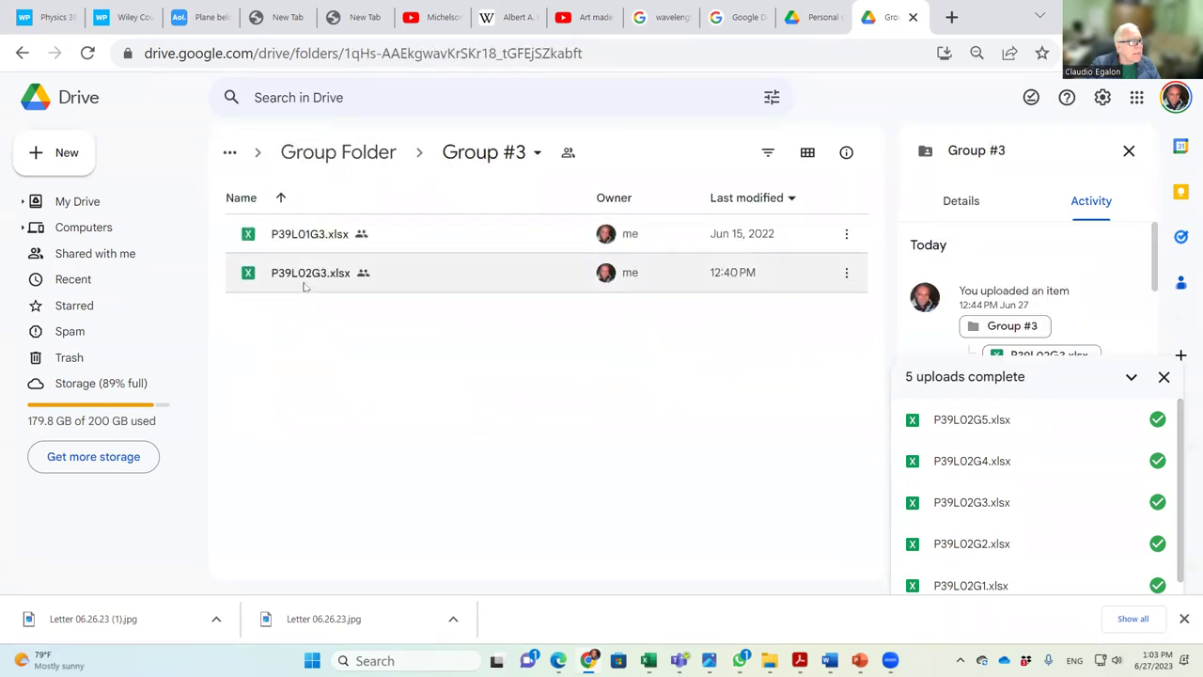
pyautogui.click(369, 165)
pyautogui.doubleClick(316, 350)
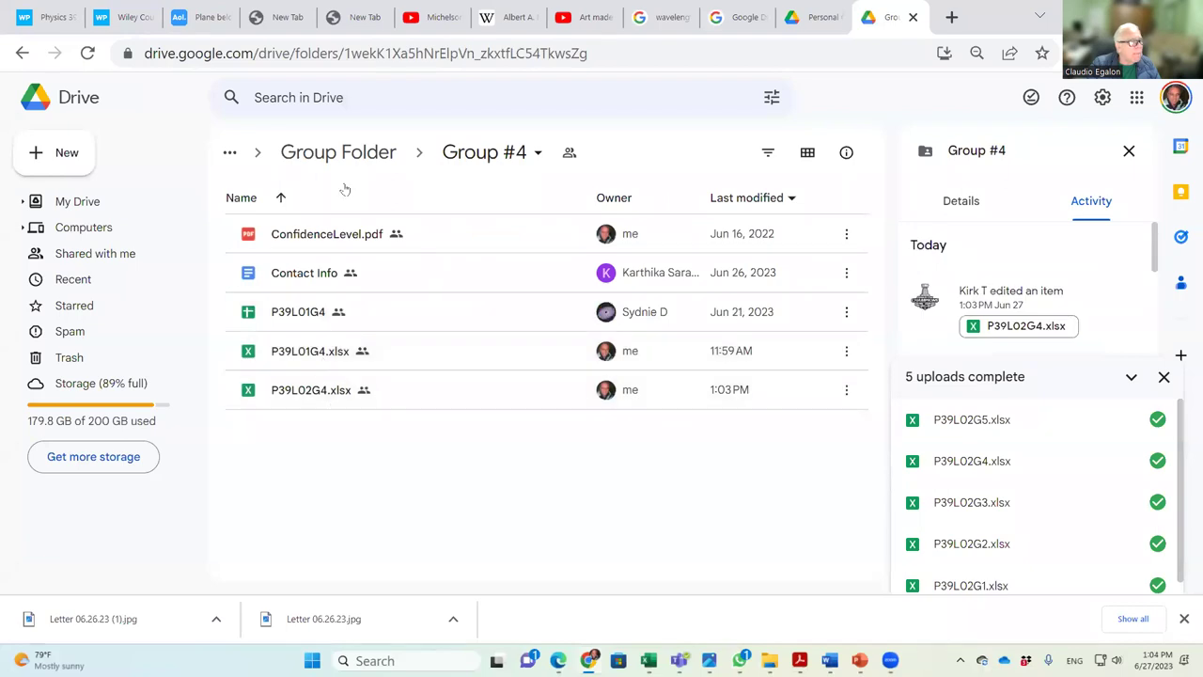
pyautogui.click(354, 158)
pyautogui.doubleClick(301, 389)
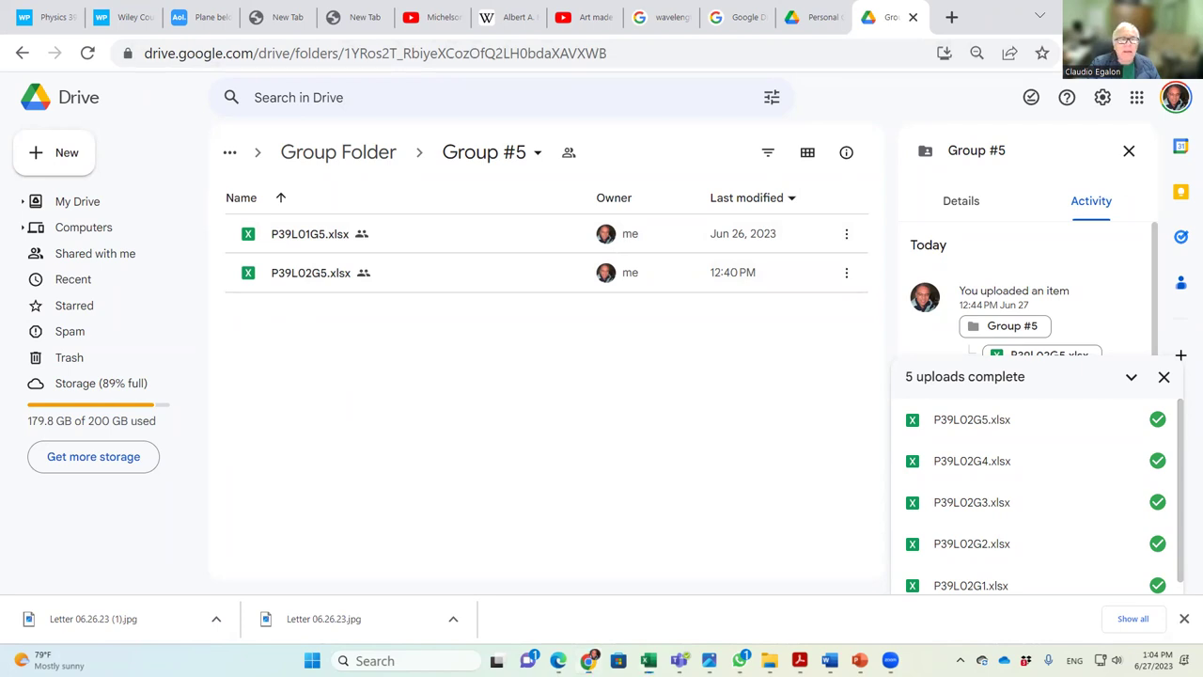
# Step: Return to the Excel workbook and restrict the Tavg chart series to measurements 5 to 8, using H21:H24 for X and I21:I24 for Y
pyautogui.hotkey('alt', 'Tab')
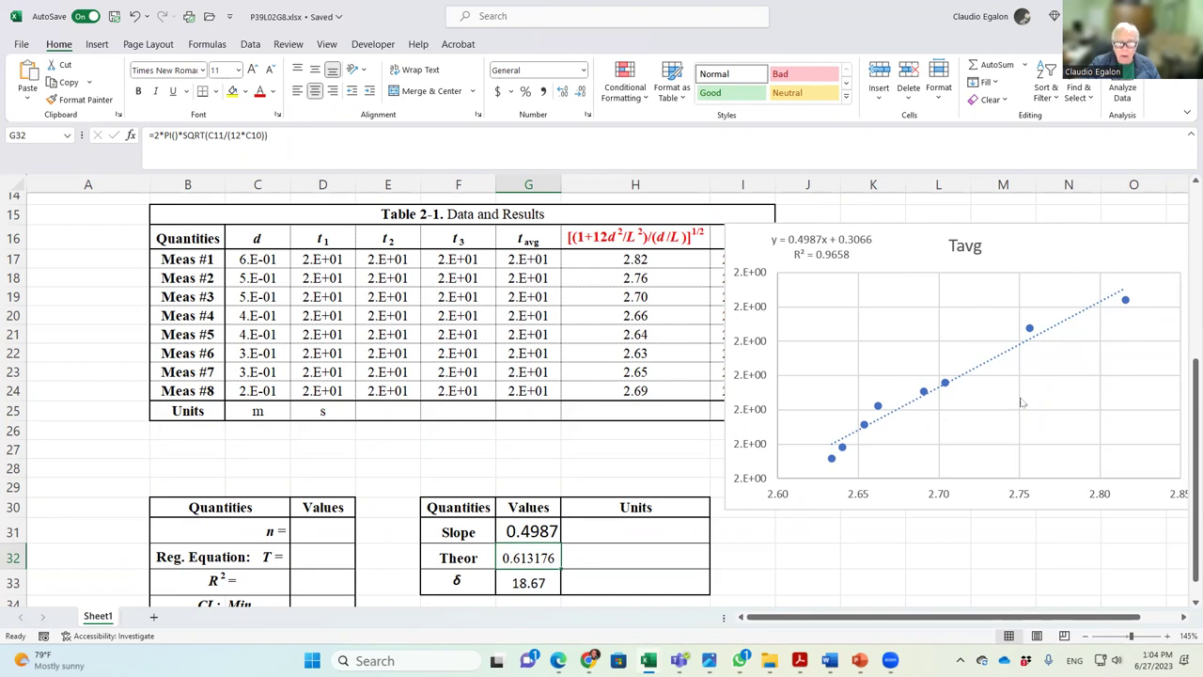
pyautogui.click(927, 398)
pyautogui.click(878, 407)
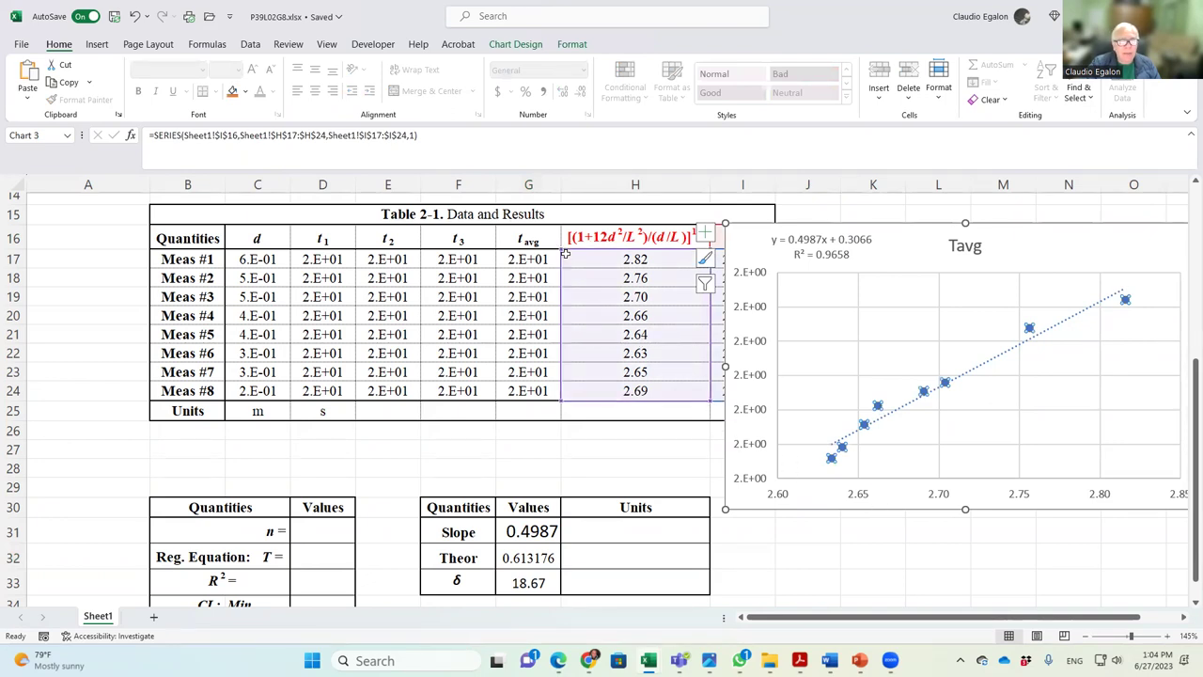
pyautogui.moveTo(558, 246); pyautogui.dragTo(565, 319)
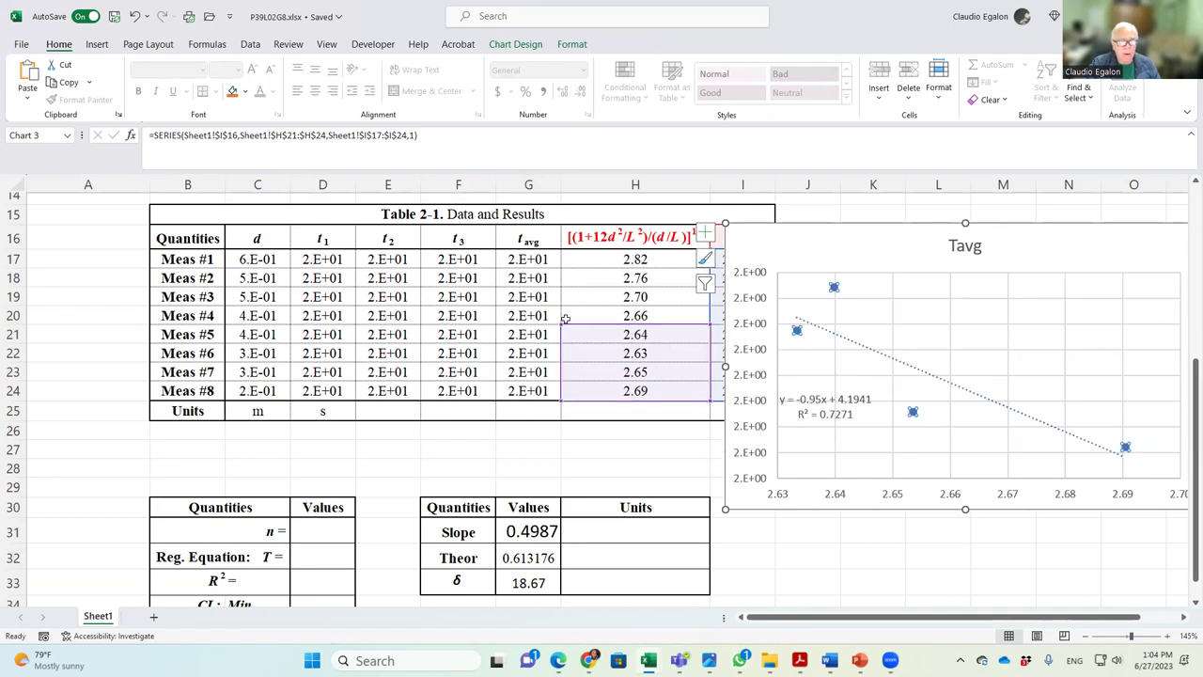
pyautogui.moveTo(828, 230); pyautogui.dragTo(164, 273)
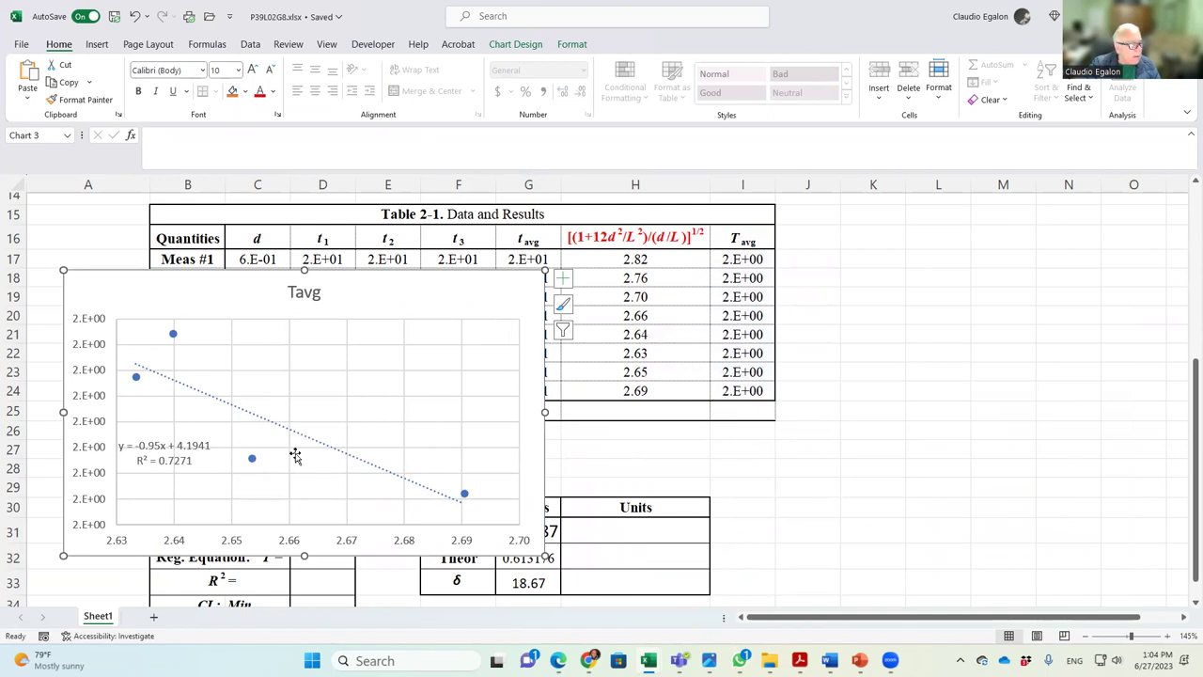
pyautogui.click(252, 457)
pyautogui.moveTo(710, 251); pyautogui.dragTo(711, 324)
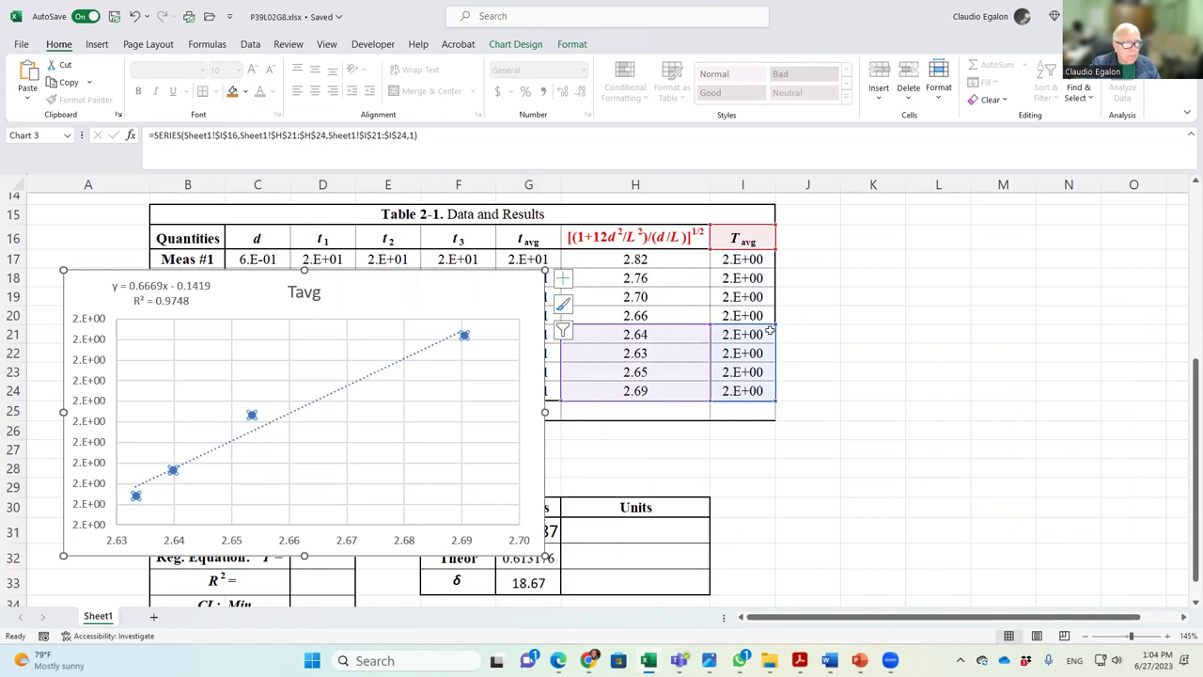
# Step: Move the Tavg chart back beside column H, and enter 0.6669 as the Slope value in G31
pyautogui.moveTo(384, 284); pyautogui.dragTo(1068, 229)
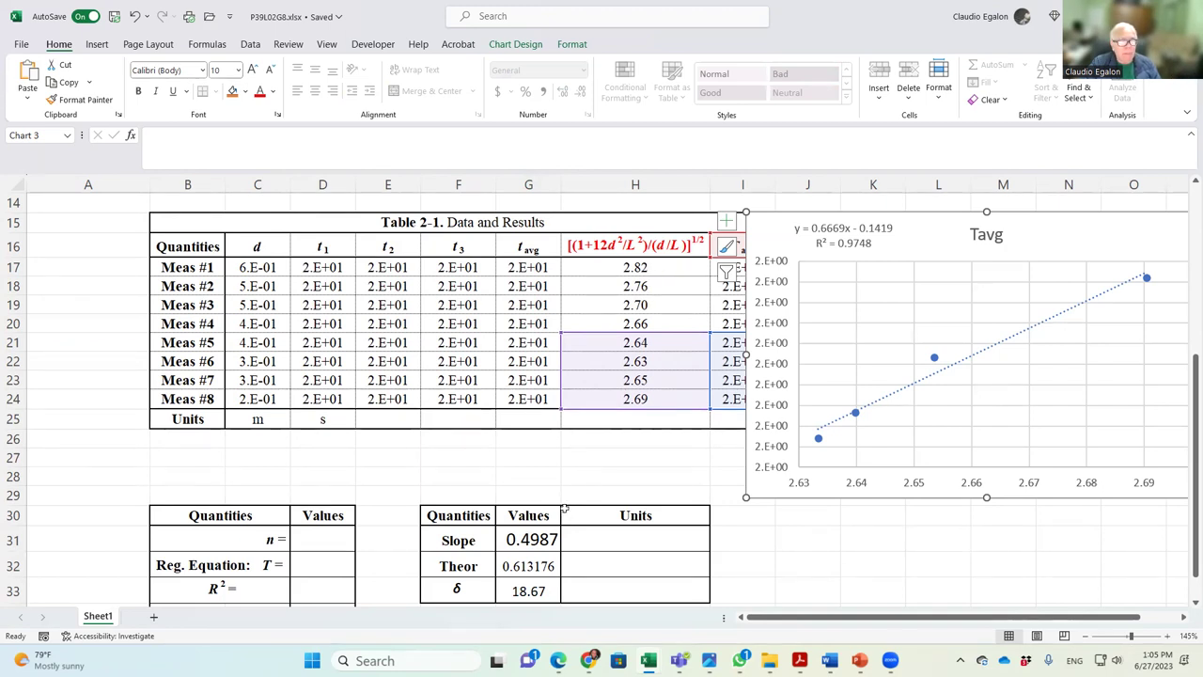
pyautogui.click(533, 539)
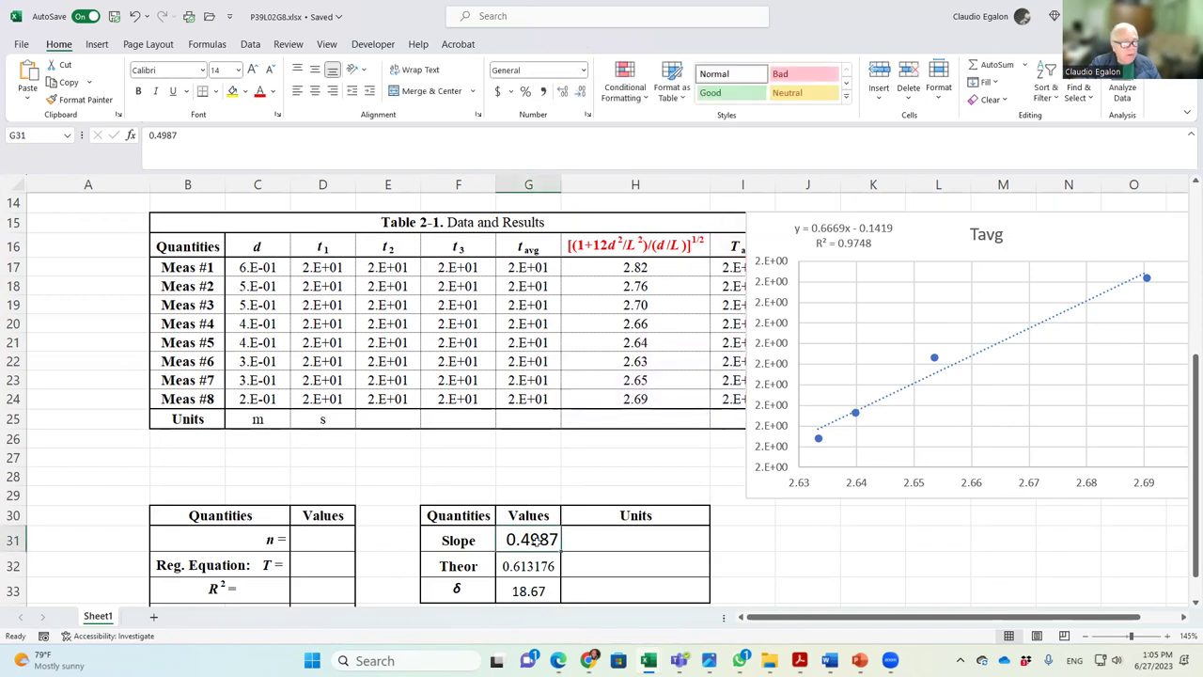
pyautogui.write('.')
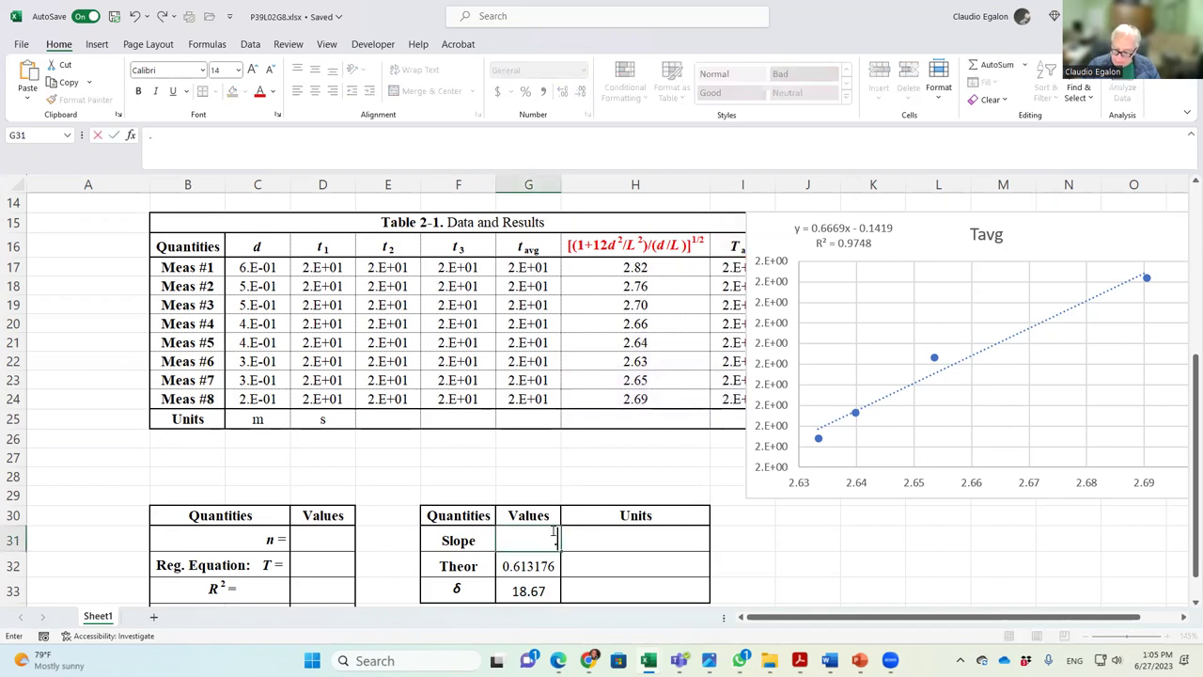
pyautogui.write('6669')
pyautogui.press('Return')
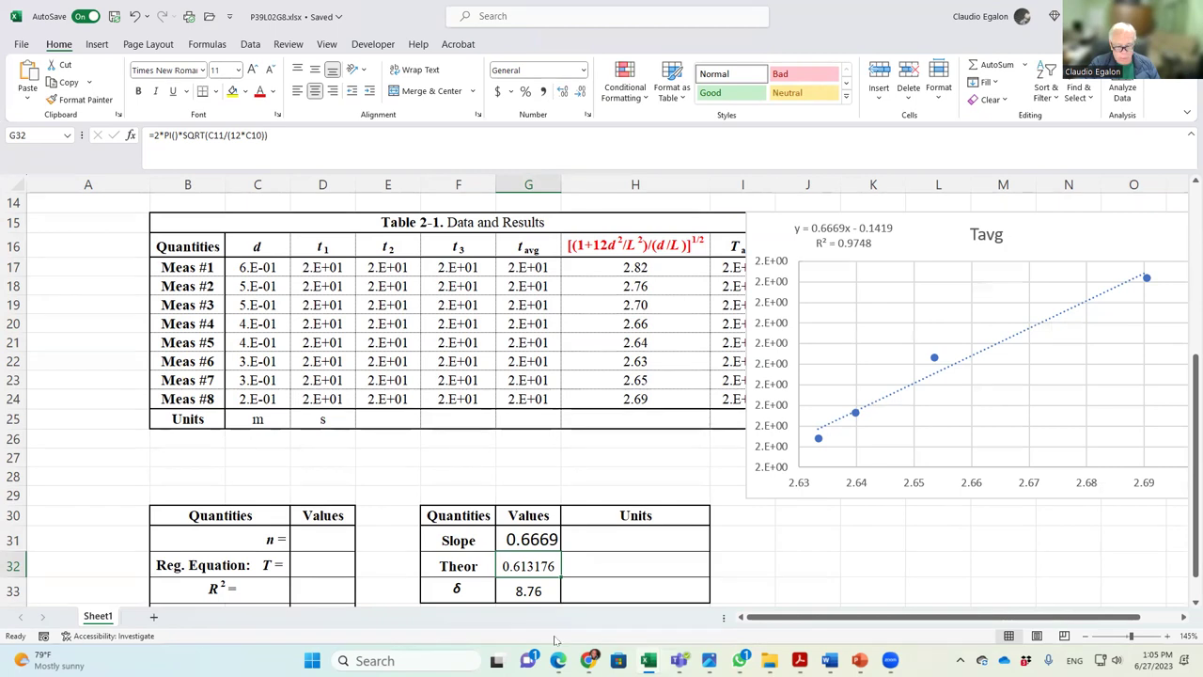
# Step: Undo the last Slope entry and the last move of the Tavg chart
pyautogui.hotkey('ctrl', 'z')
pyautogui.hotkey('ctrl', 'z')
pyautogui.hotkey('ctrl', 'z')
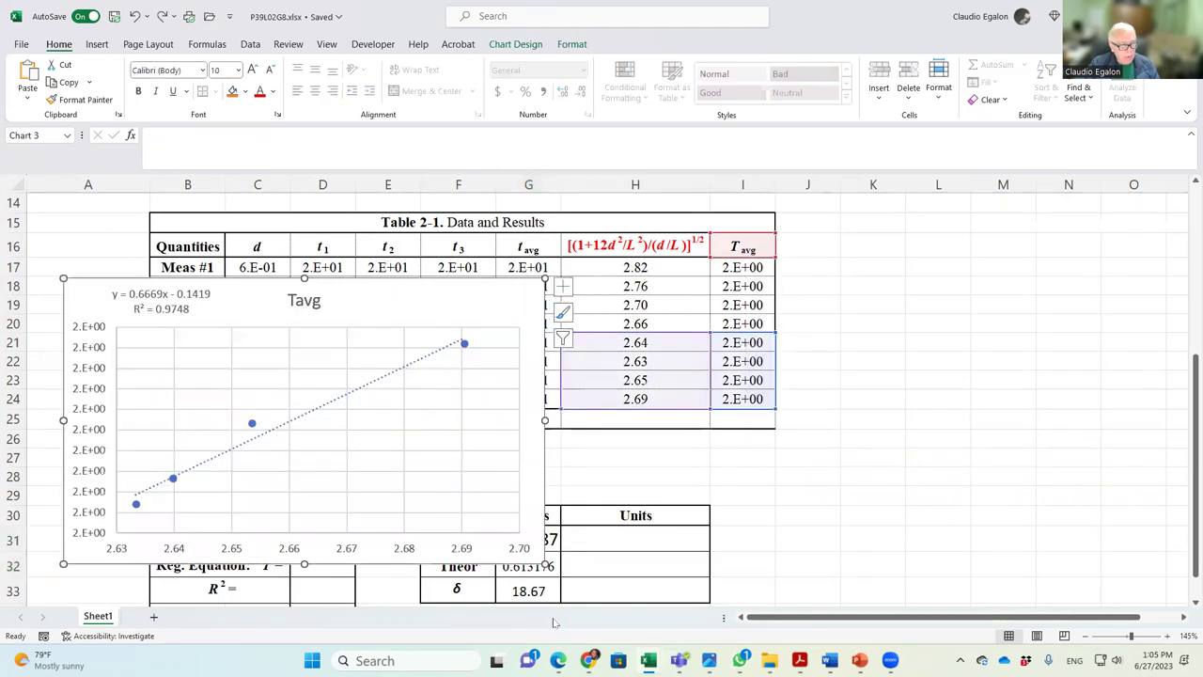
# Step: Undo the Tavg series restriction to measurements 5 to 8, the chart moves and the Slope entry in G31
pyautogui.hotkey('ctrl', 'z')
pyautogui.hotkey('ctrl', 'z')
pyautogui.hotkey('ctrl', 'z')
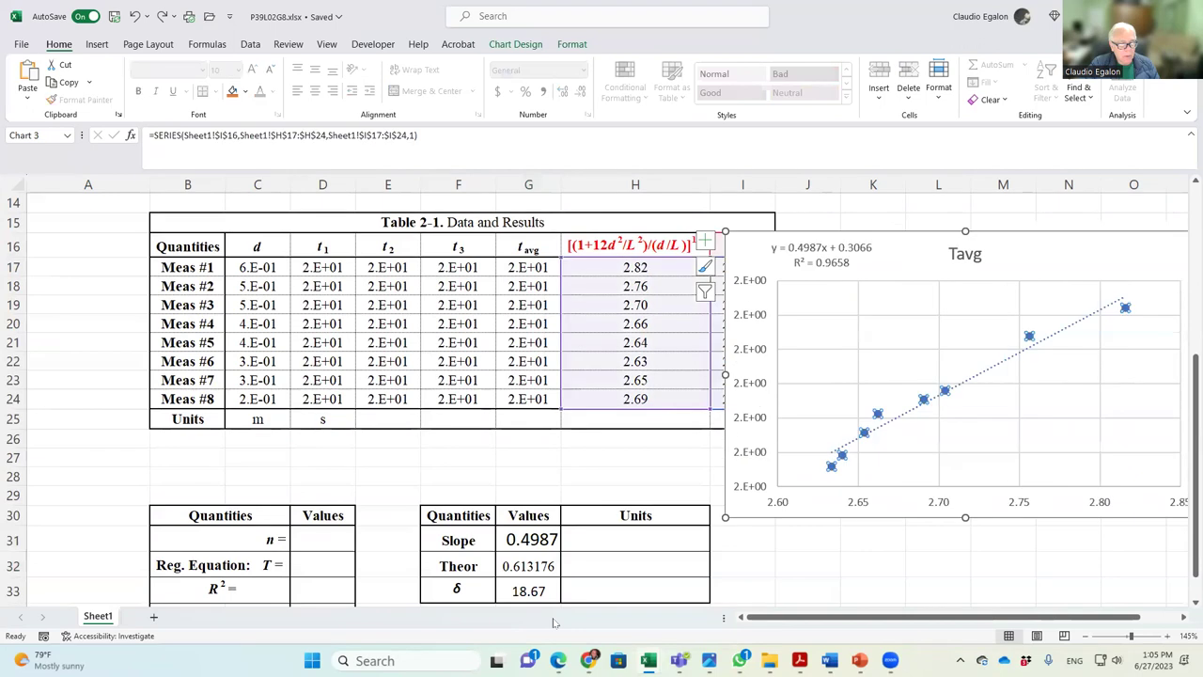
pyautogui.hotkey('ctrl', 'z')
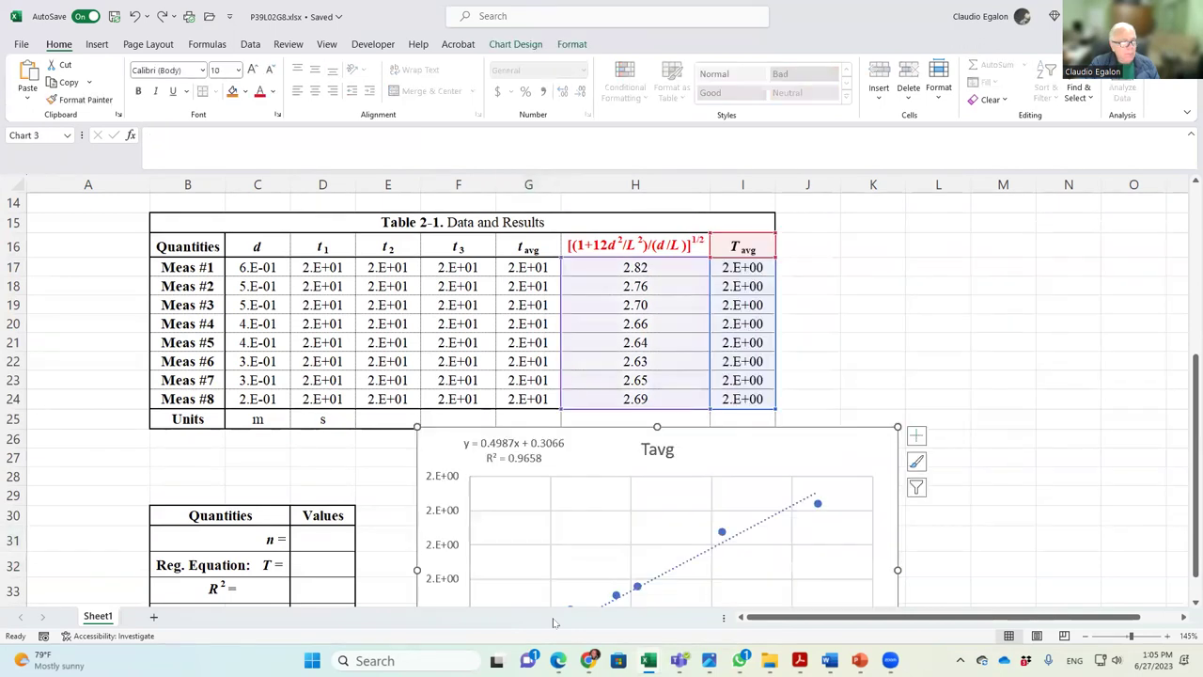
pyautogui.scroll(1, 553, 622)
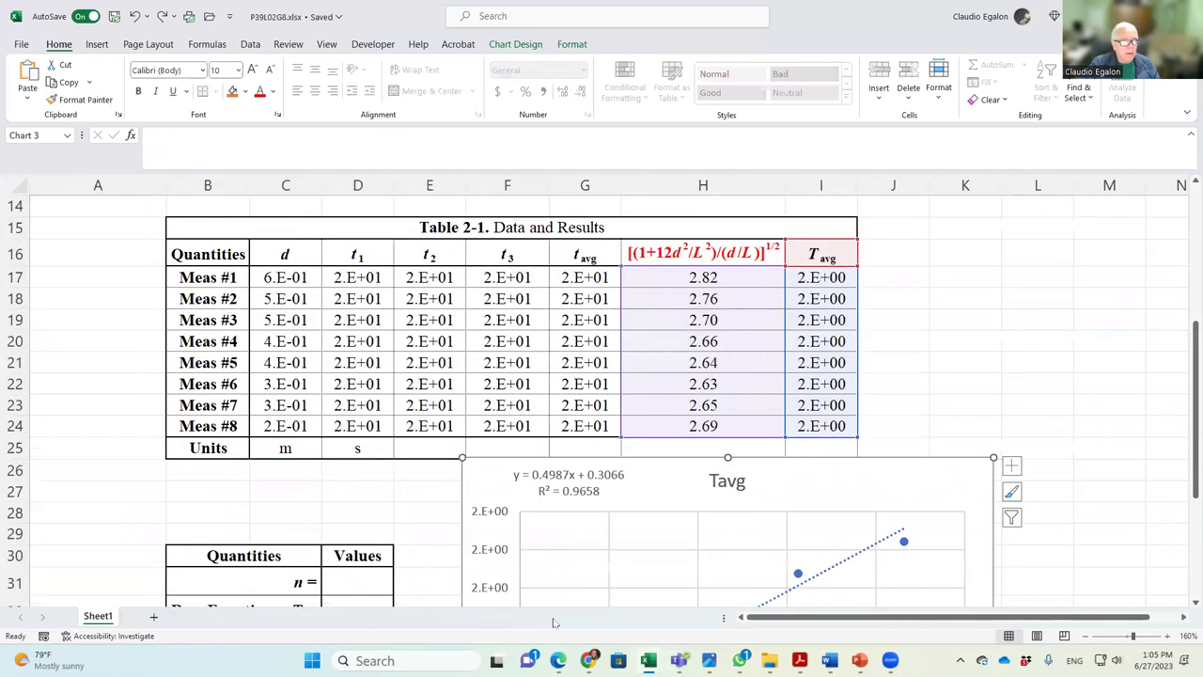
pyautogui.hotkey('ctrl', 'y')
pyautogui.hotkey('ctrl', 'y')
pyautogui.hotkey('ctrl', 'z')
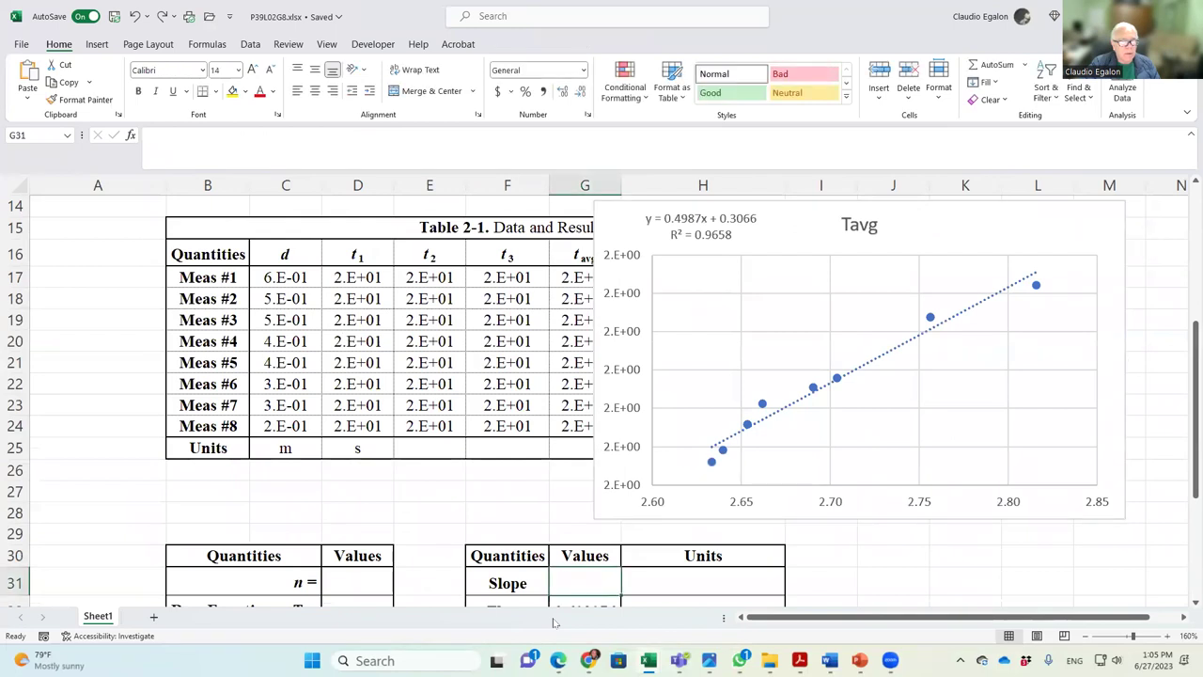
# Step: Undo the trendline and the insertion of the Tavg chart, and turn AutoSave off for the workbook
pyautogui.hotkey('ctrl', 'z')
pyautogui.hotkey('ctrl', 'z')
pyautogui.hotkey('ctrl', 'z')
pyautogui.hotkey('ctrl', 'z')
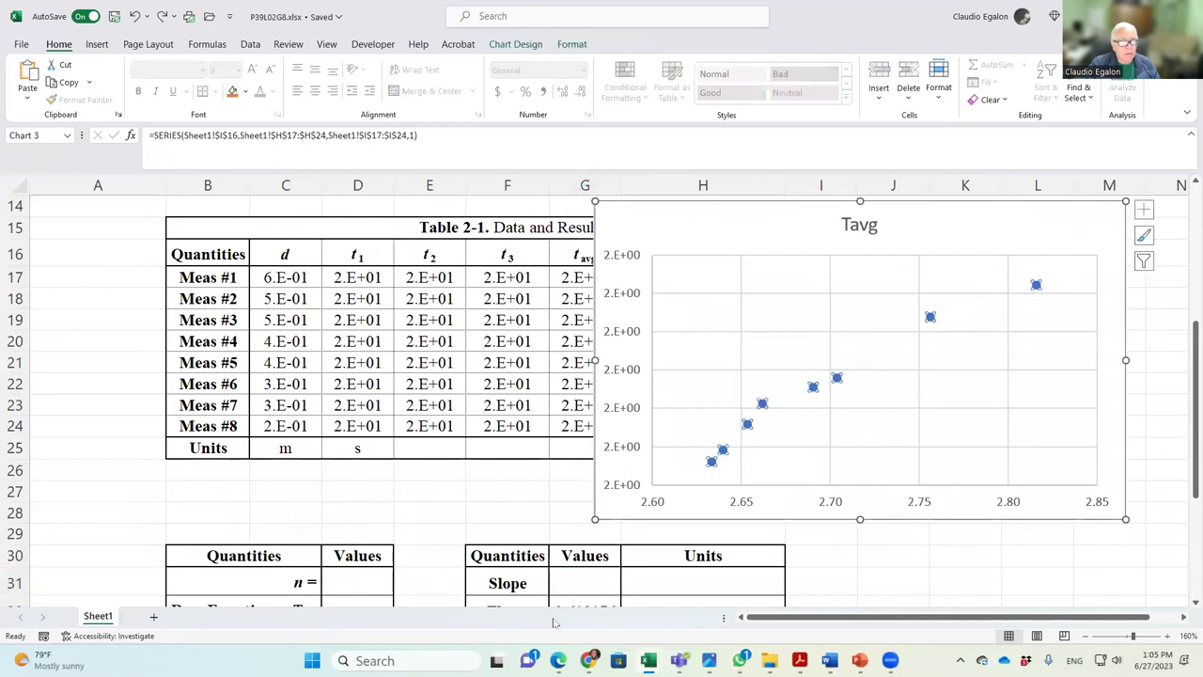
pyautogui.hotkey('ctrl', 'z')
pyautogui.hotkey('ctrl', 'z')
pyautogui.scroll(-4, 517, 470)
pyautogui.scroll(4, 517, 470)
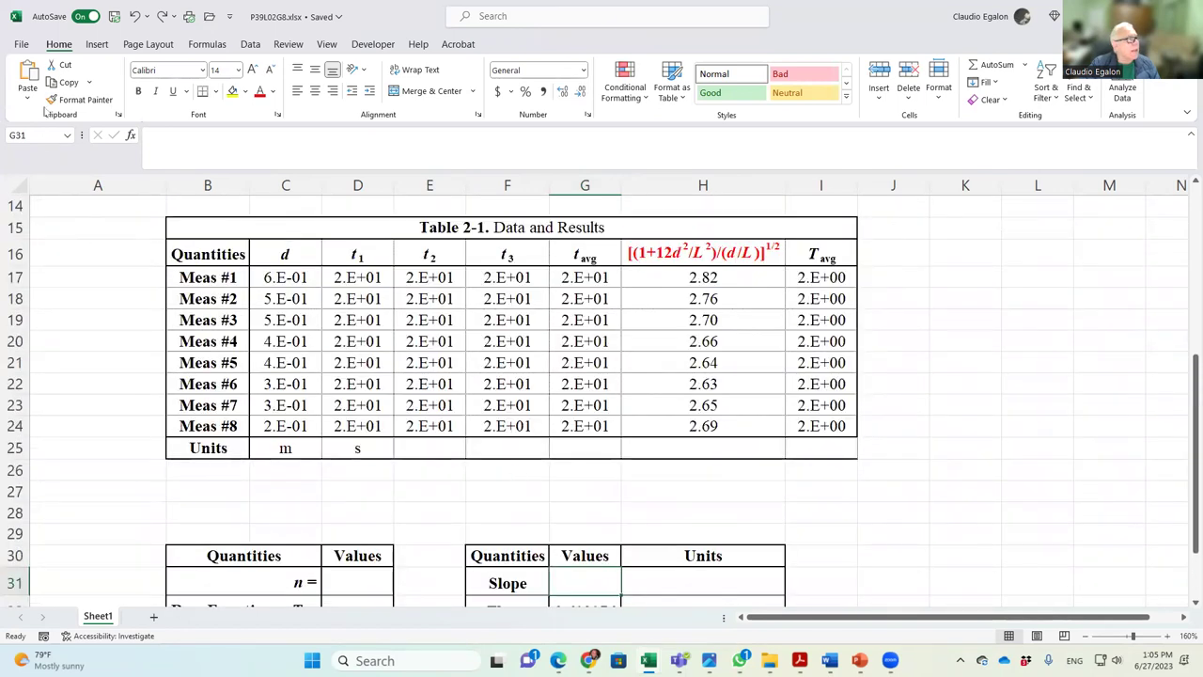
pyautogui.click(83, 18)
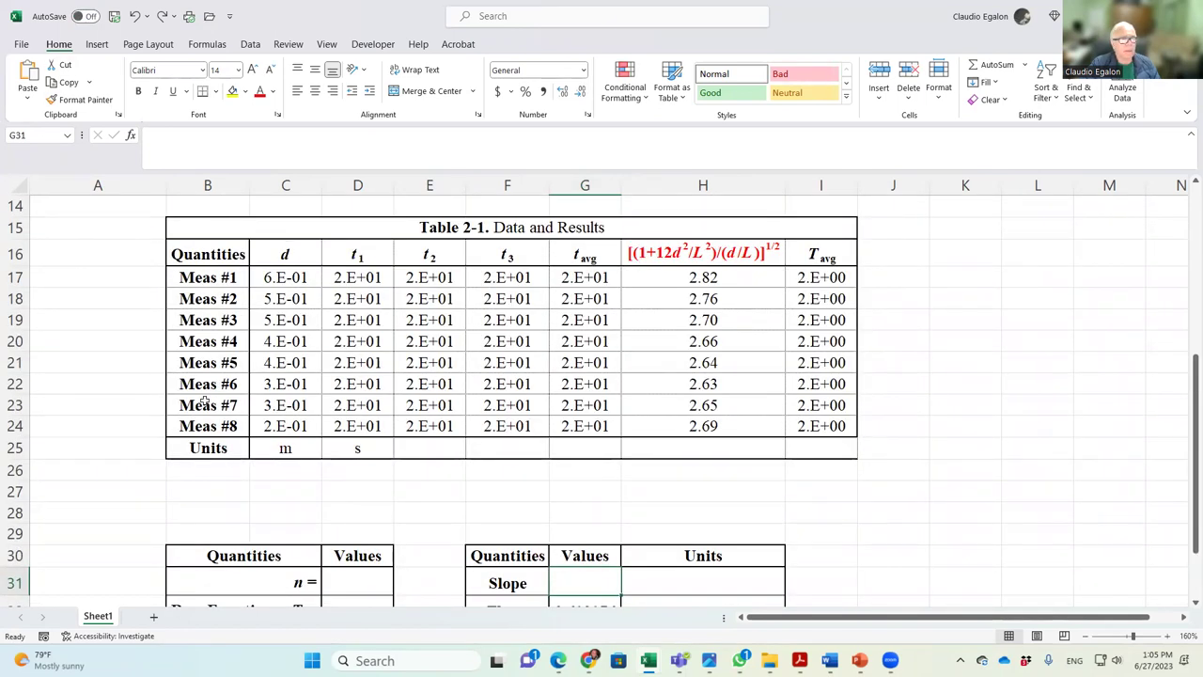
pyautogui.scroll(-3, 218, 395)
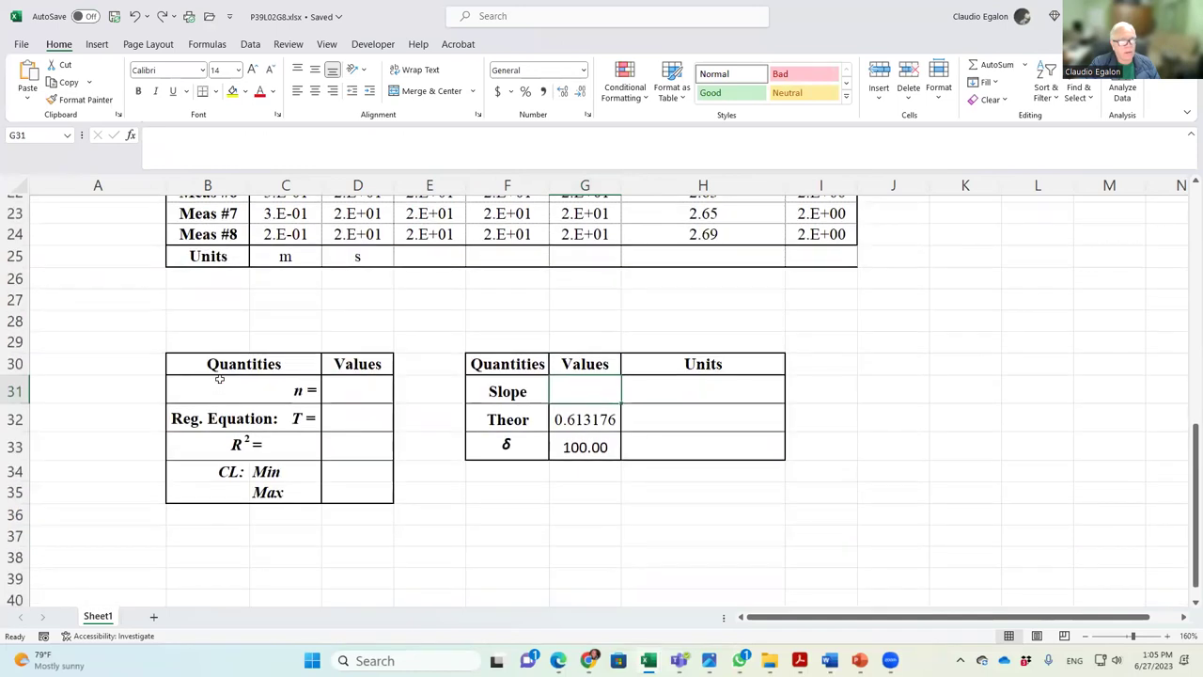
# Step: Switch to P39 Roster.xlsx and enter the column heading "4 spread" in G1 of the Attendance Lab sheet
pyautogui.moveTo(829, 661)
pyautogui.moveTo(648, 660)
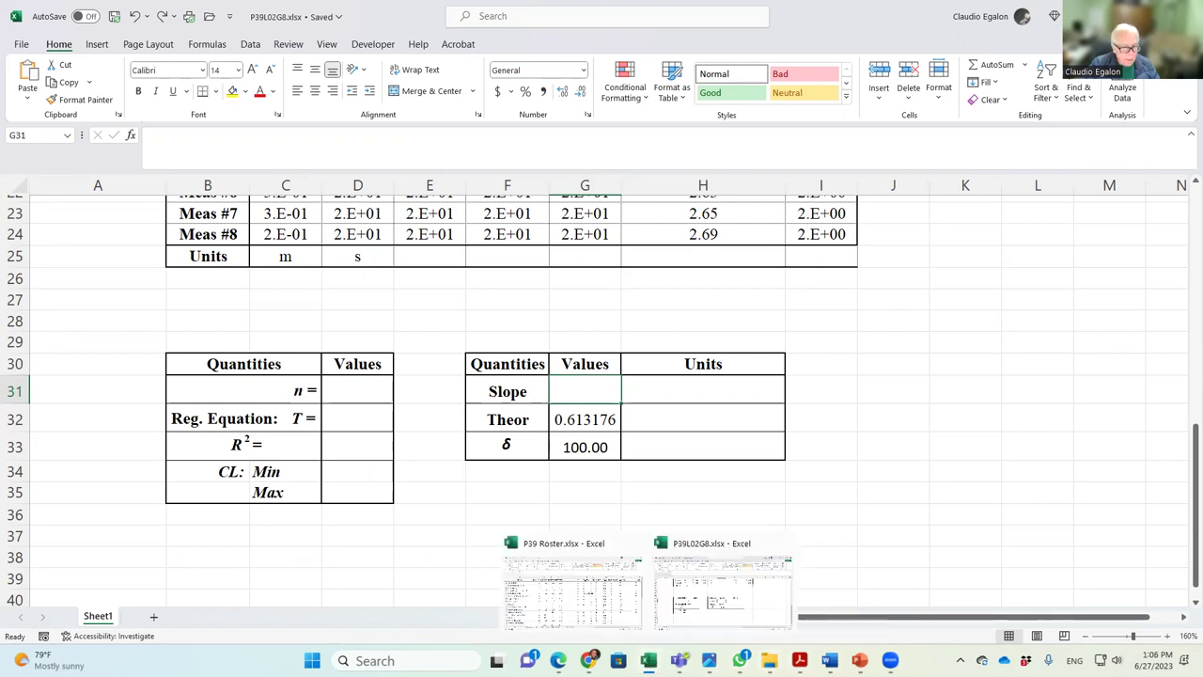
pyautogui.click(576, 615)
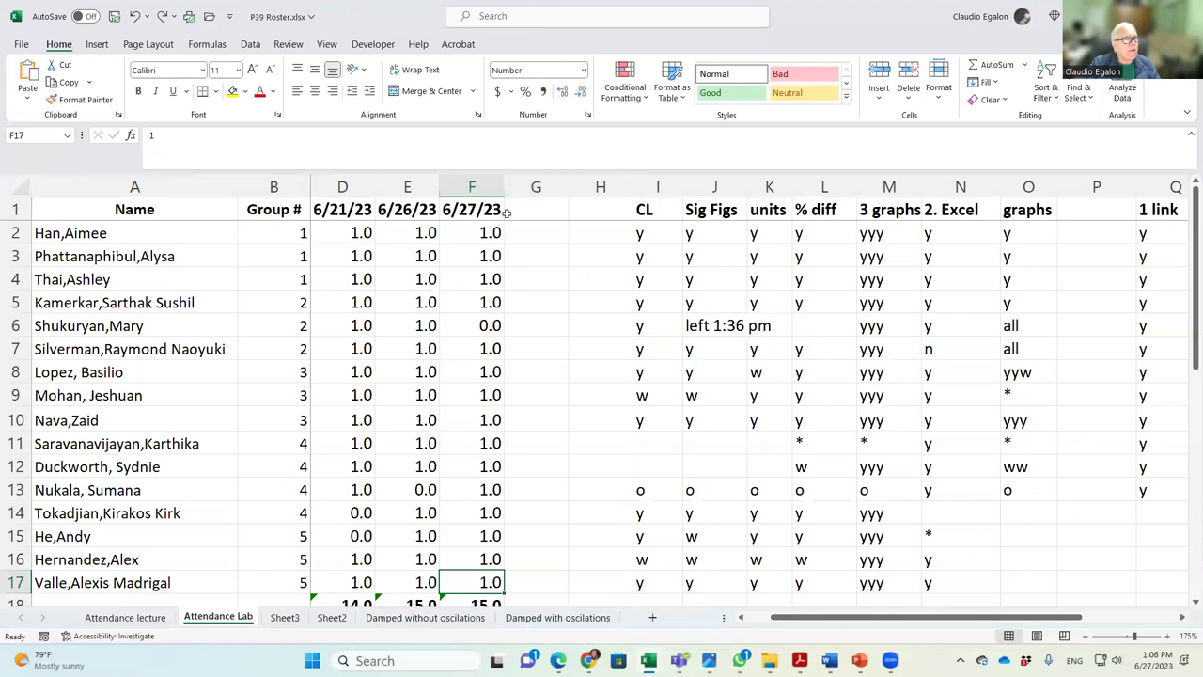
pyautogui.click(520, 210)
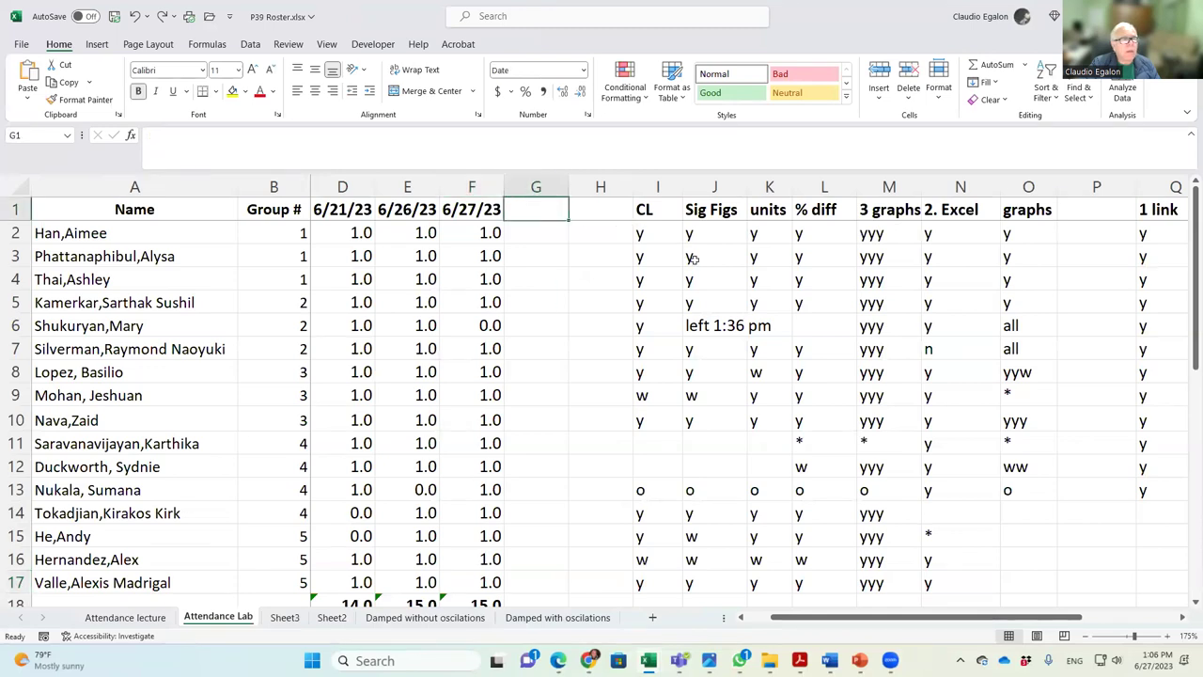
pyautogui.write('4')
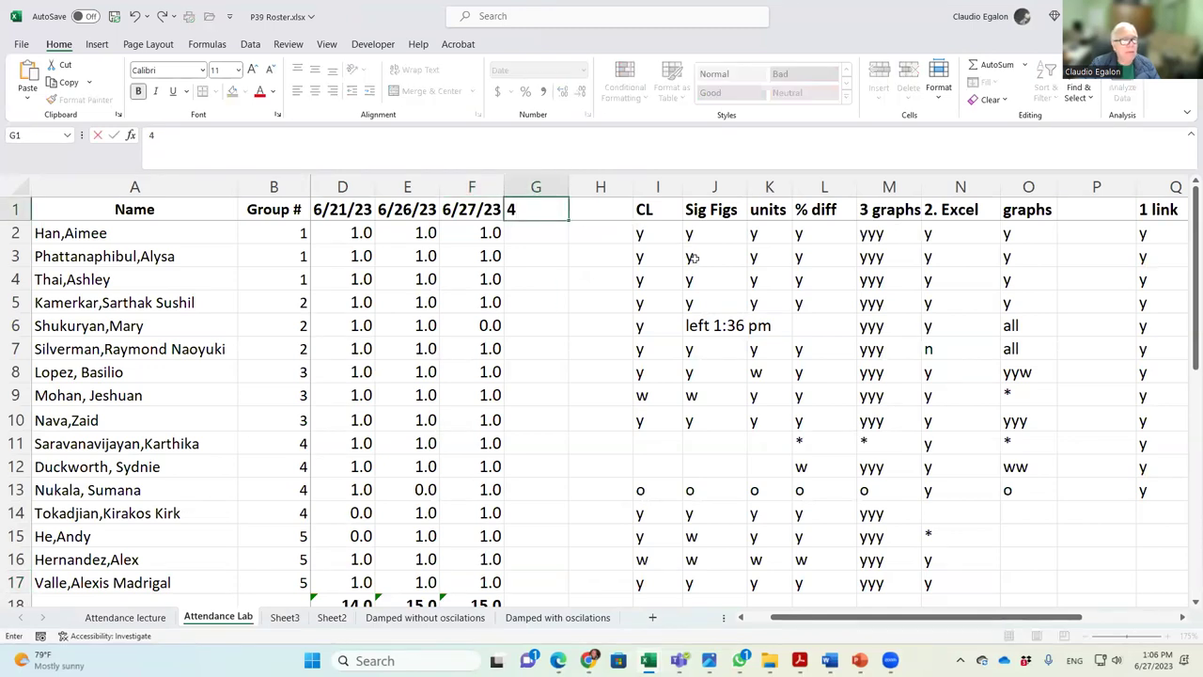
pyautogui.write(' spread')
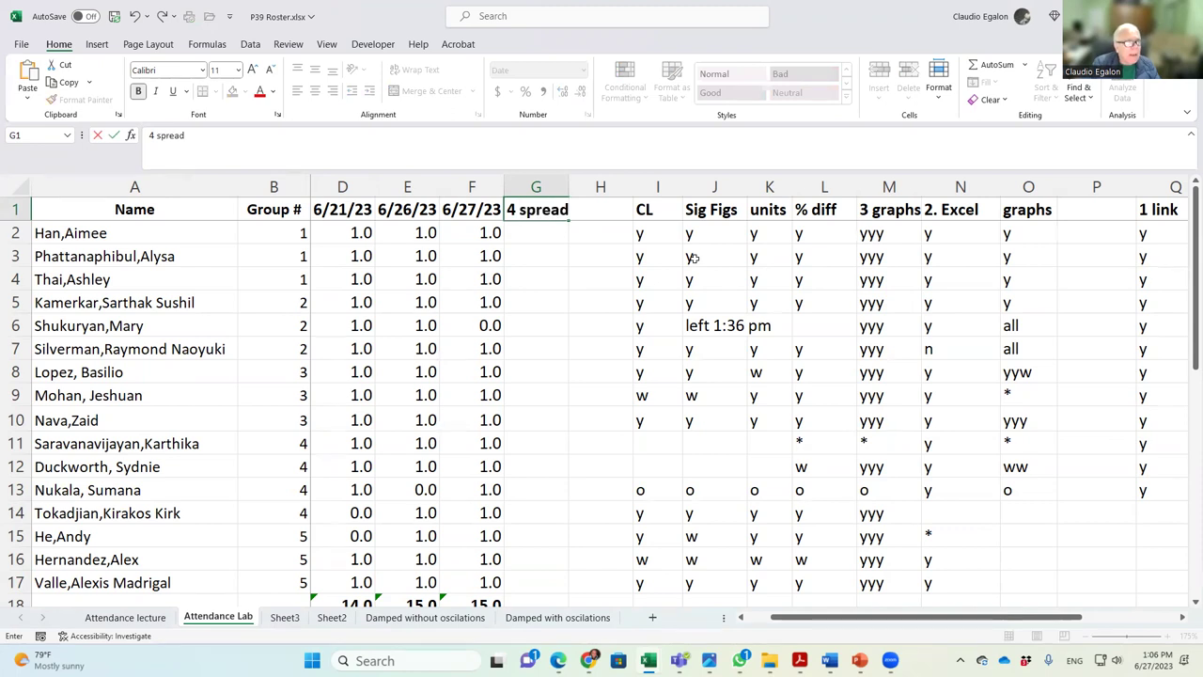
pyautogui.press('Return')
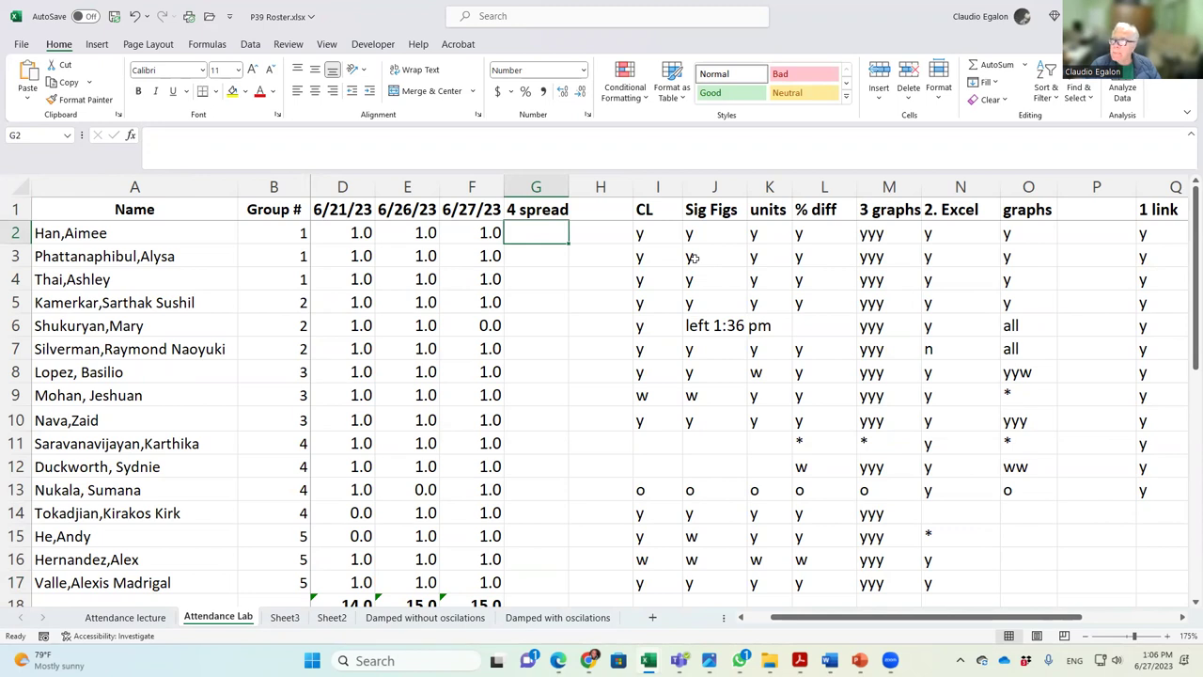
# Step: Enter 1 in the "4 spread" column for the first four students, cells G2 to G5
pyautogui.write('1')
pyautogui.press('Return')
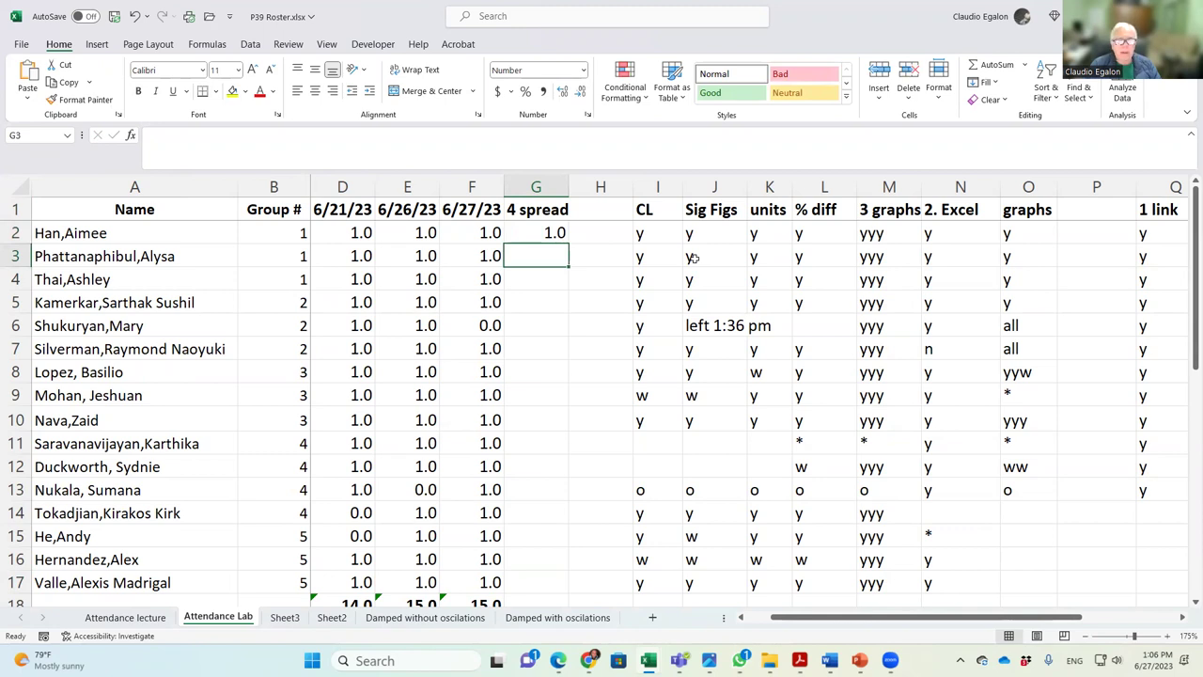
pyautogui.write('1')
pyautogui.press('Return')
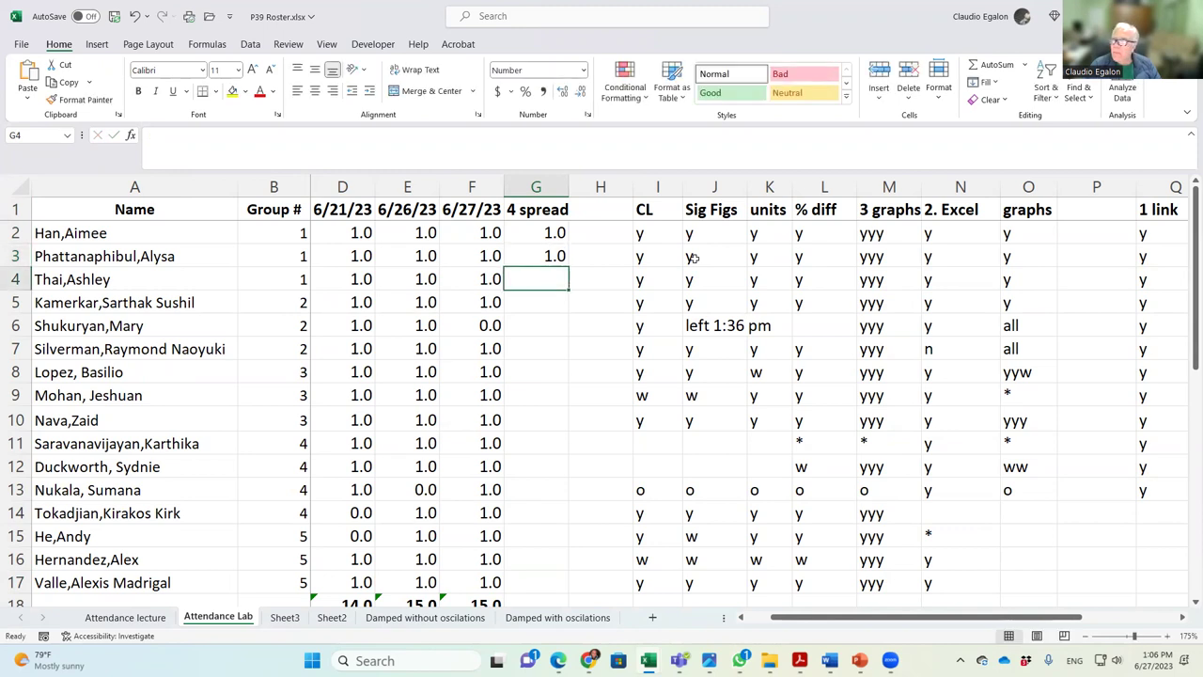
pyautogui.write('1')
pyautogui.press('Return')
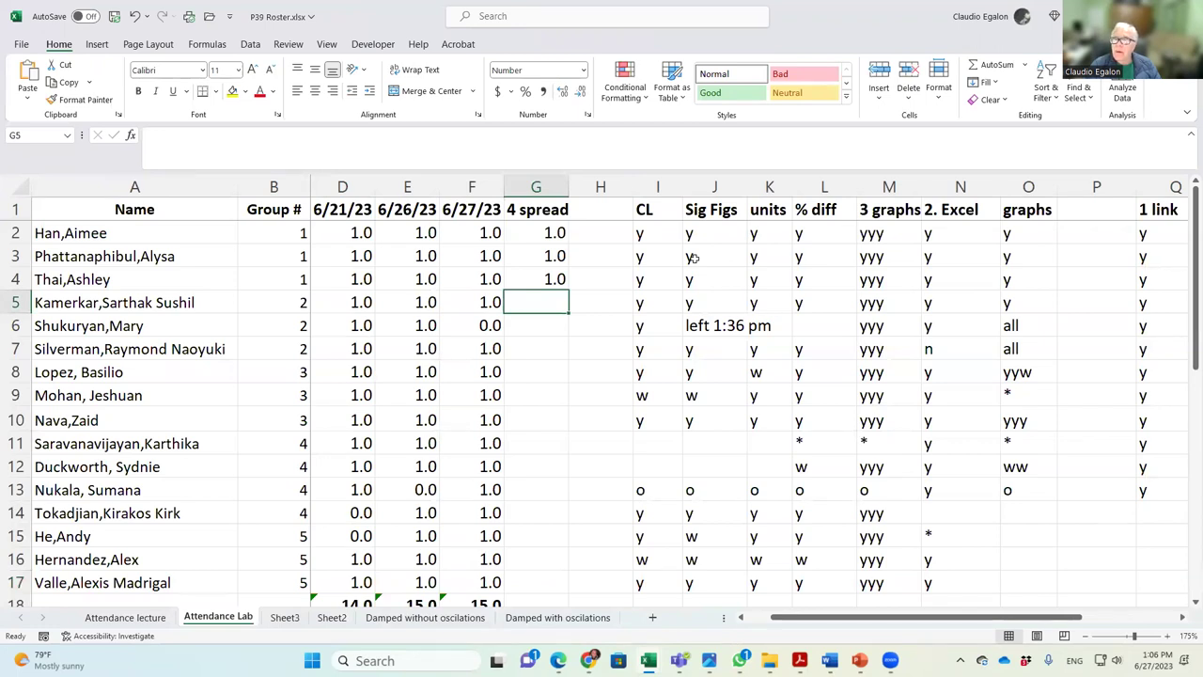
pyautogui.write('1')
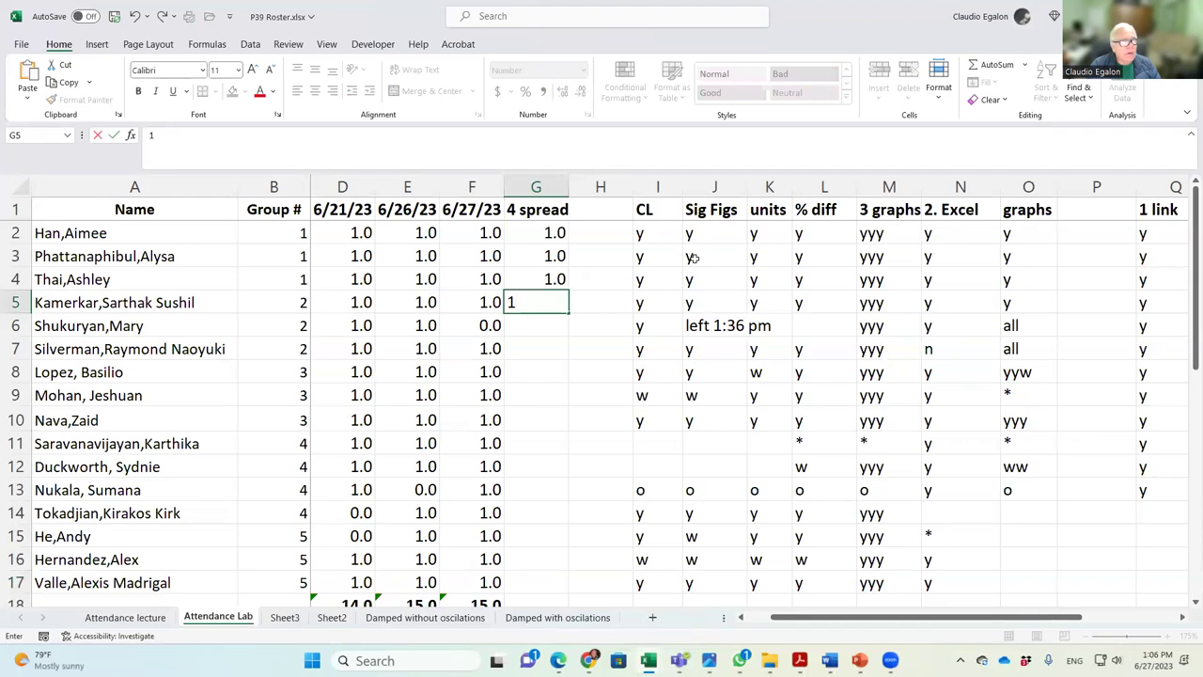
pyautogui.write('1')
pyautogui.press('Return')
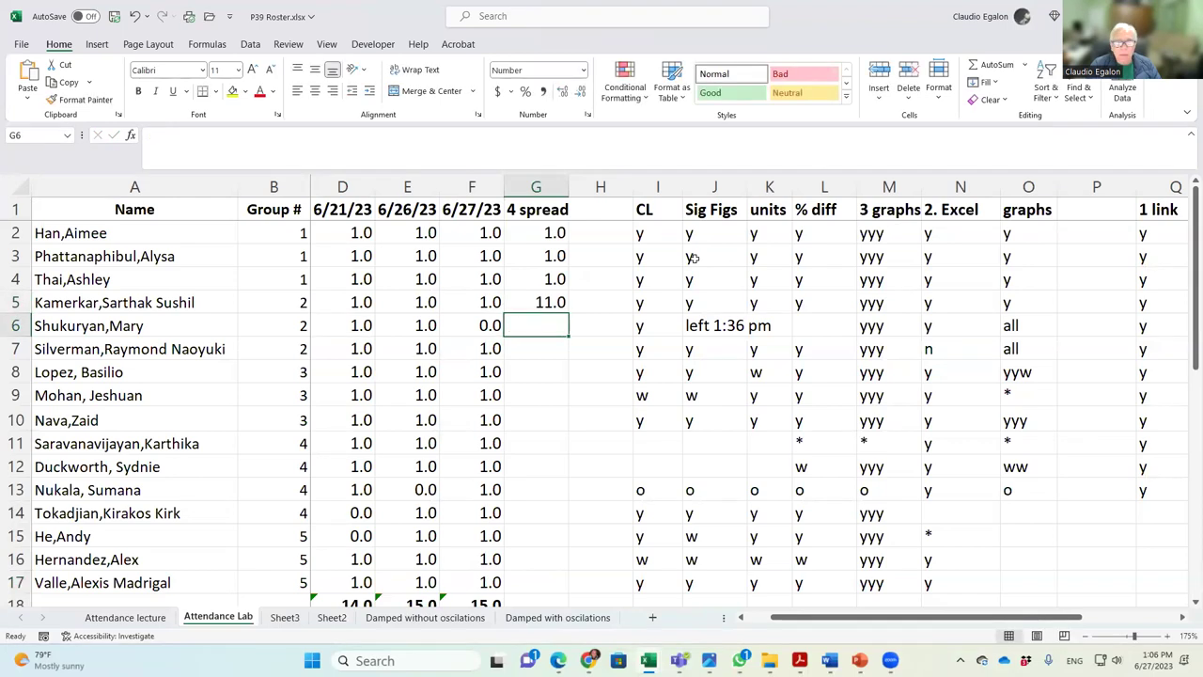
pyautogui.press('Up')
pyautogui.write('1')
pyautogui.press('Return')
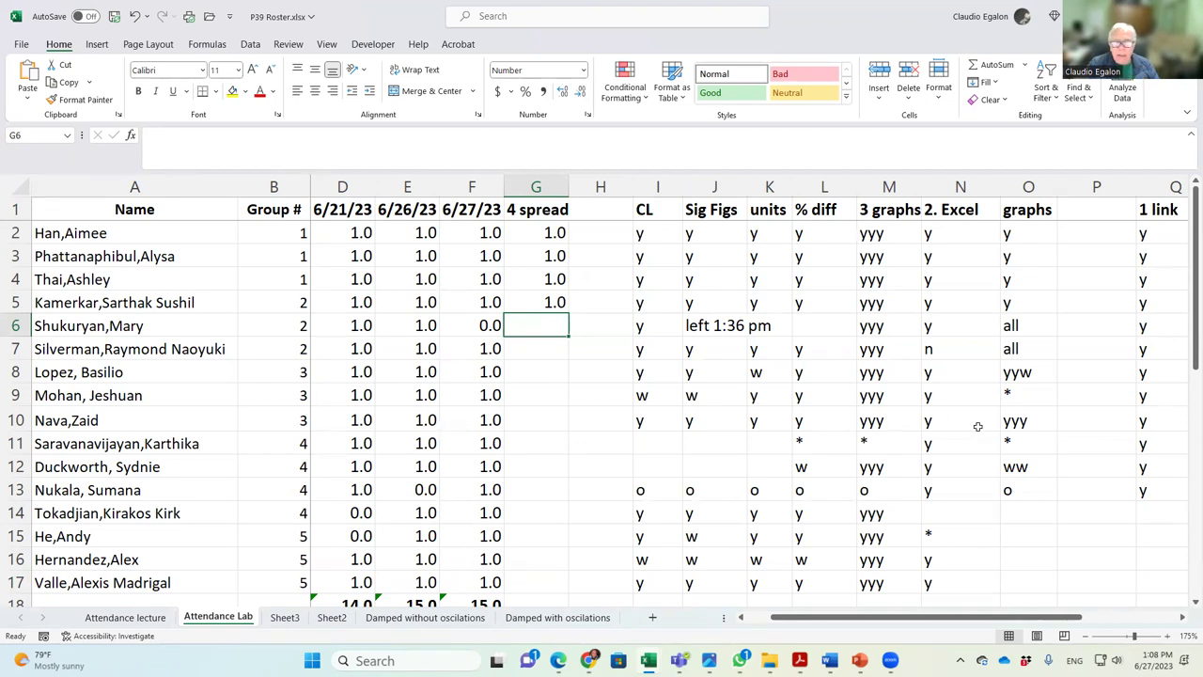
# Step: Return to P39L02G8.xlsx at Table 2-1, and switch to the Word document 00-P39Notes.docx
pyautogui.moveTo(829, 661)
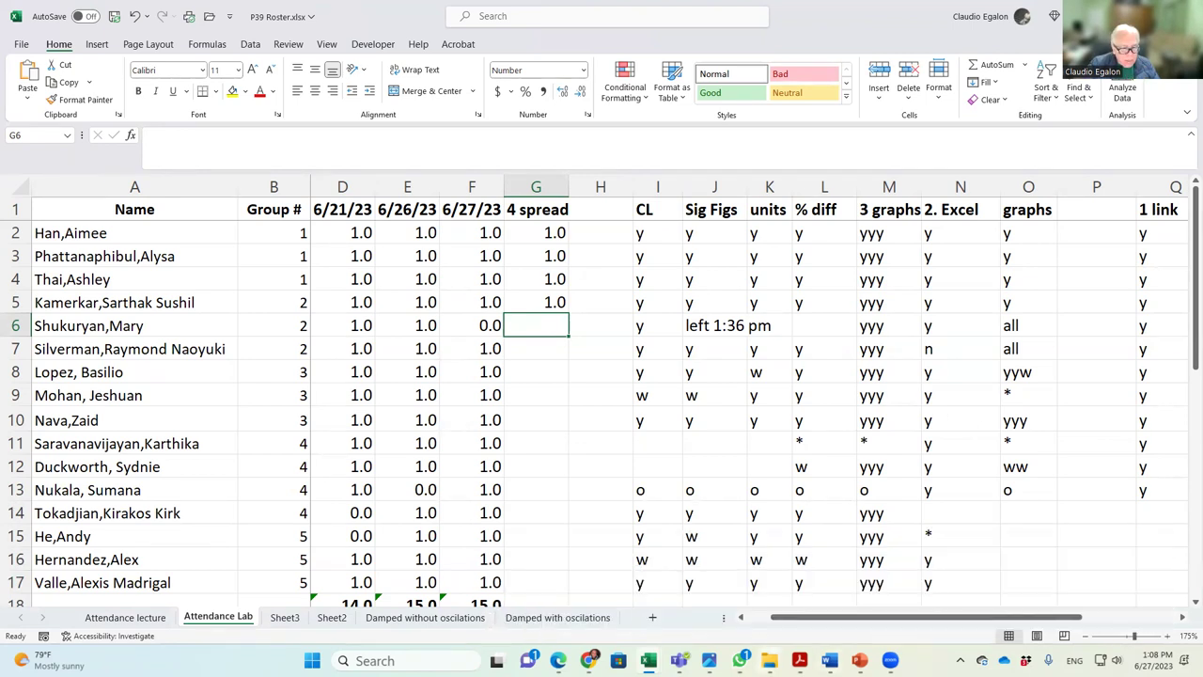
pyautogui.moveTo(649, 660)
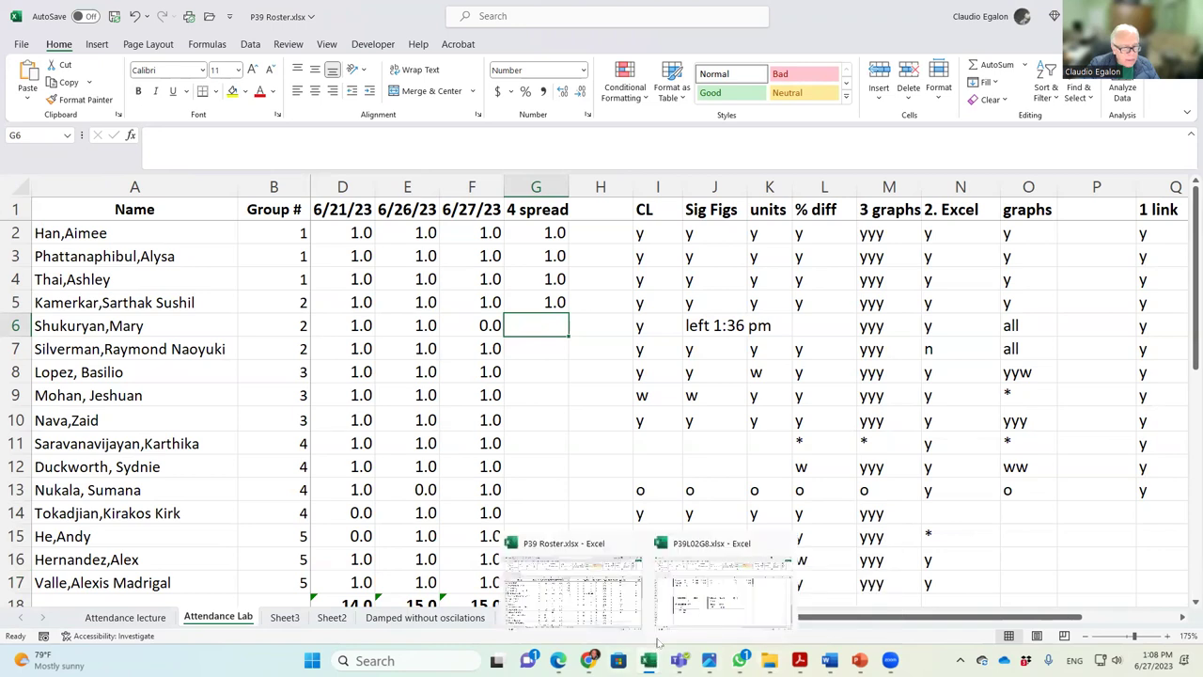
pyautogui.click(612, 610)
pyautogui.moveTo(648, 660)
pyautogui.click(733, 601)
pyautogui.scroll(2, 651, 492)
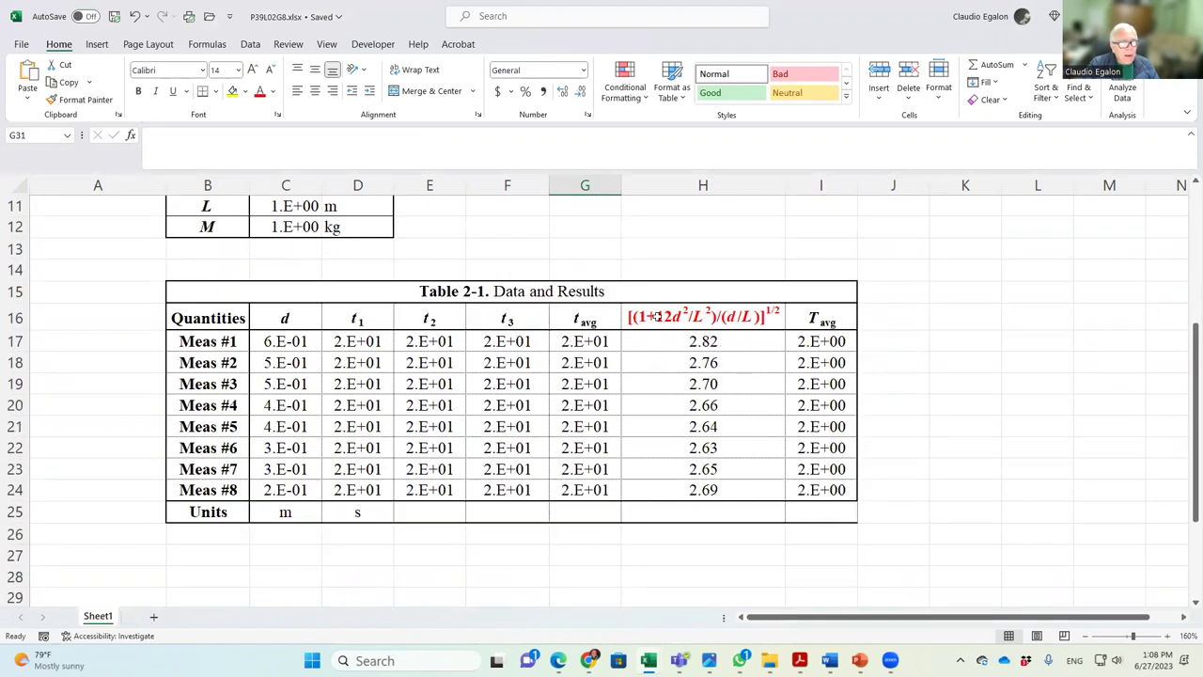
pyautogui.moveTo(890, 661)
pyautogui.click(818, 592)
pyautogui.moveTo(829, 661)
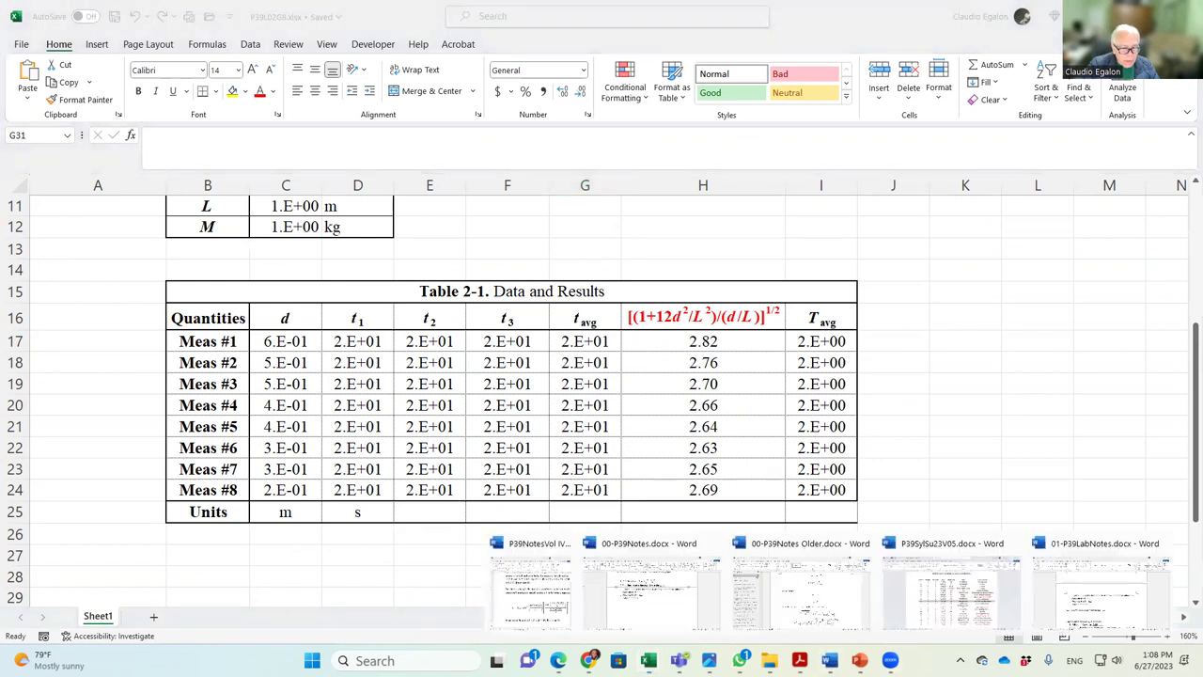
pyautogui.click(654, 606)
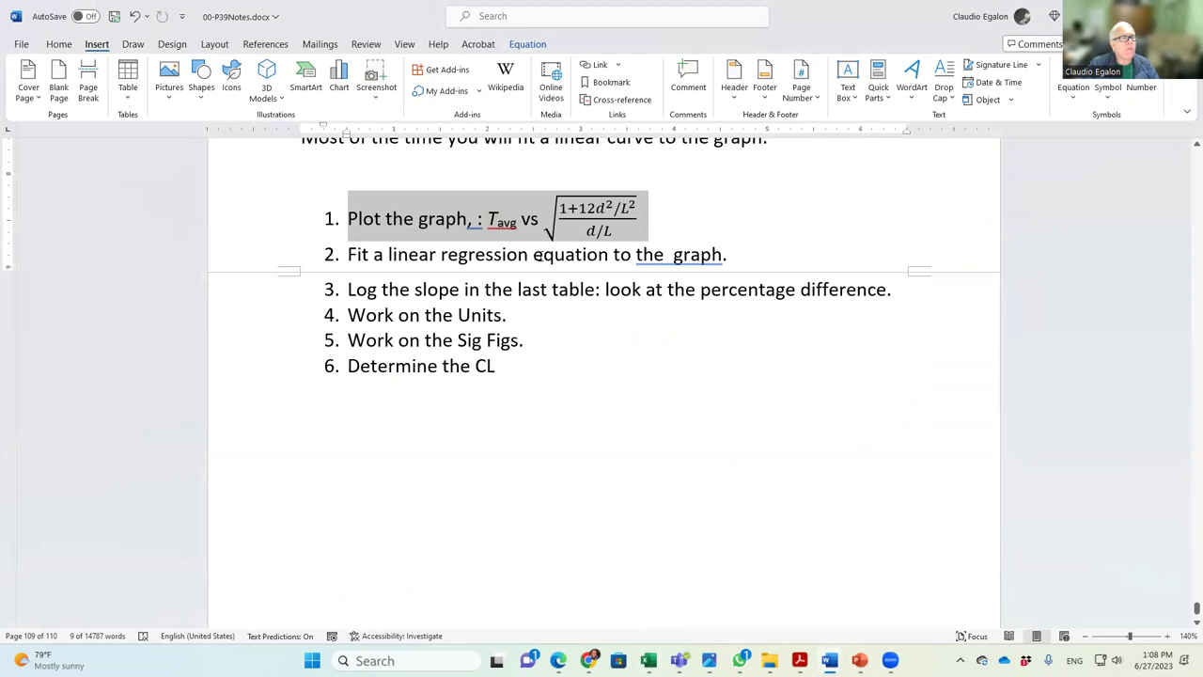
# Step: Examine the square-root expression's terms 1, d²/L² and d/L in the plotting instructions by highlighting them one after another
pyautogui.click(569, 210)
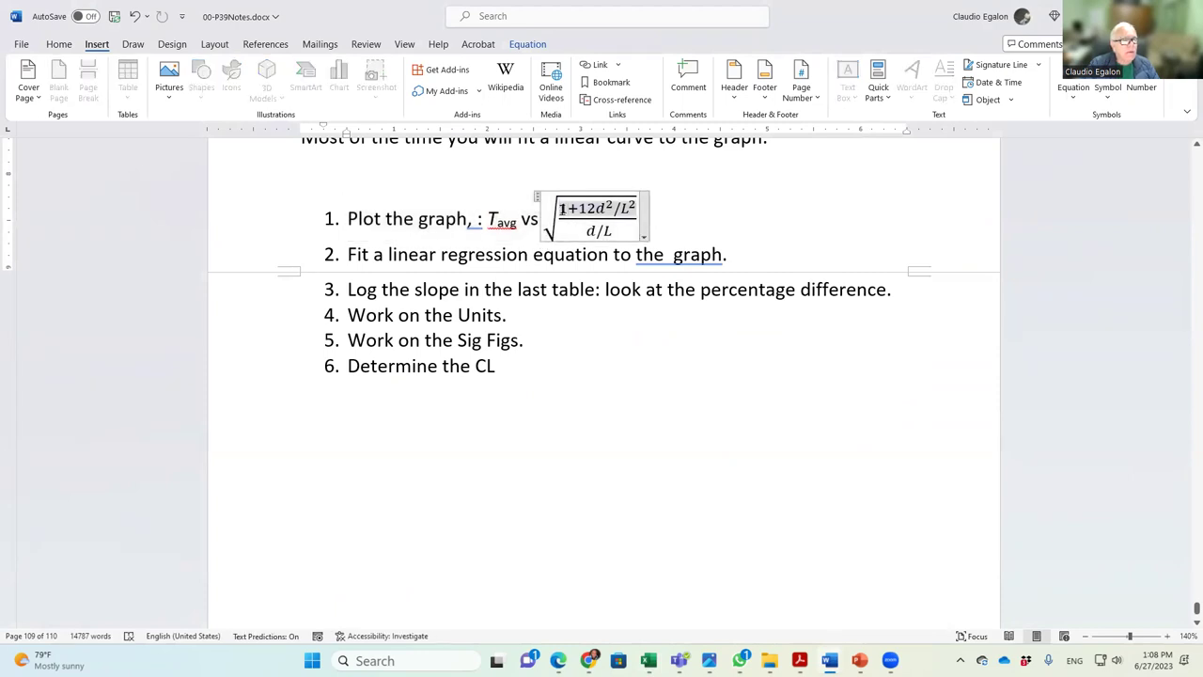
pyautogui.hotkey('shift', 'Left')
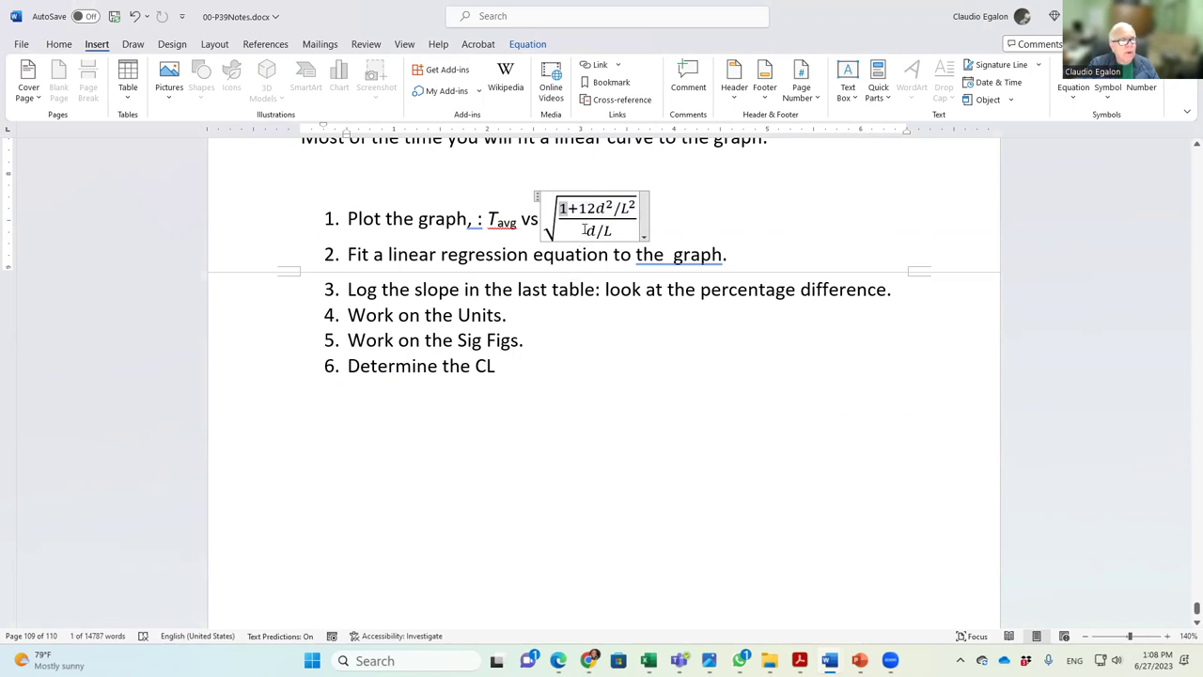
pyautogui.moveTo(596, 207); pyautogui.dragTo(635, 212)
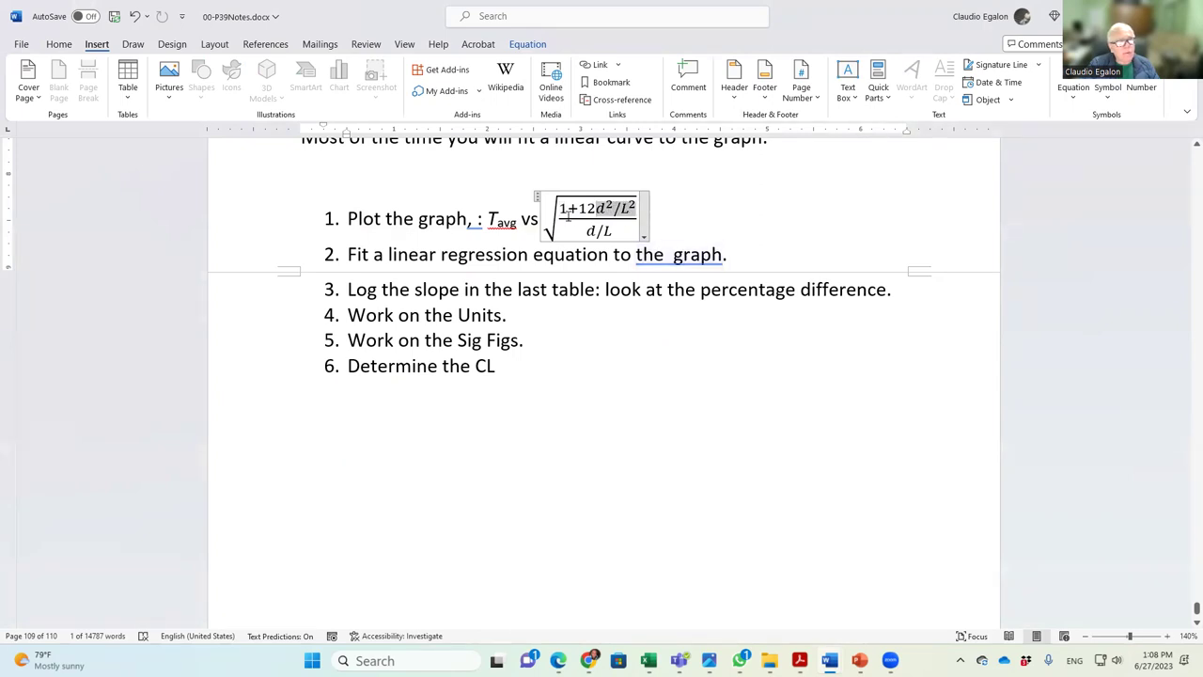
pyautogui.moveTo(561, 208); pyautogui.dragTo(631, 206)
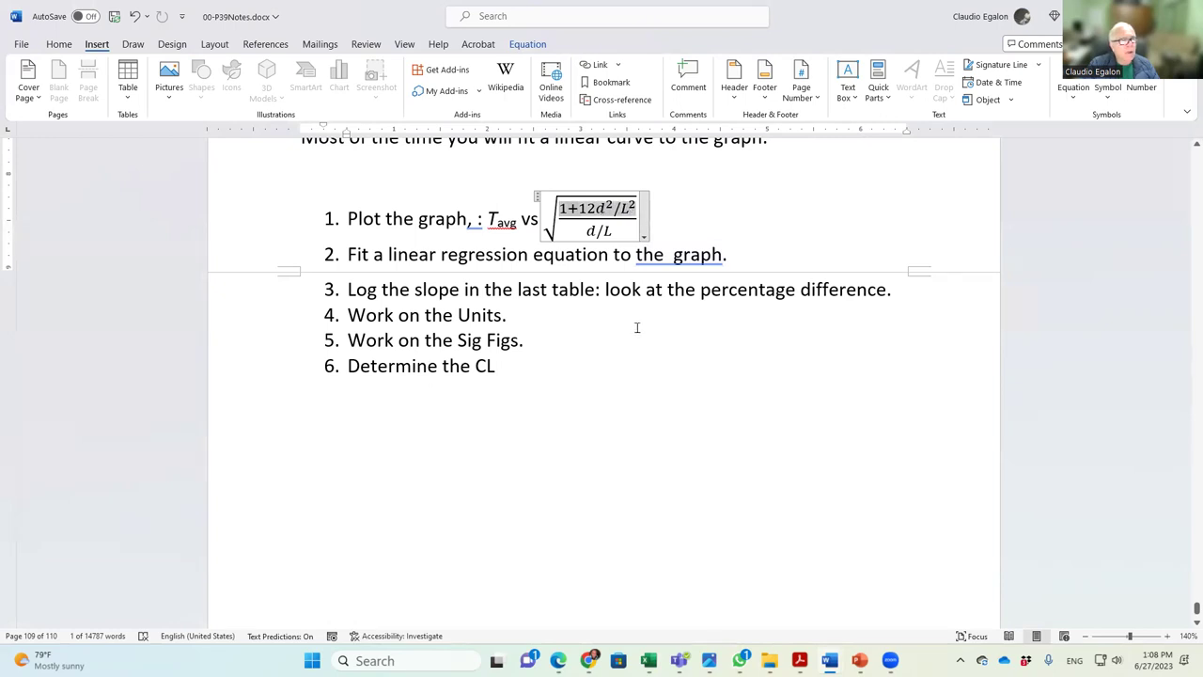
pyautogui.moveTo(585, 231); pyautogui.dragTo(612, 232)
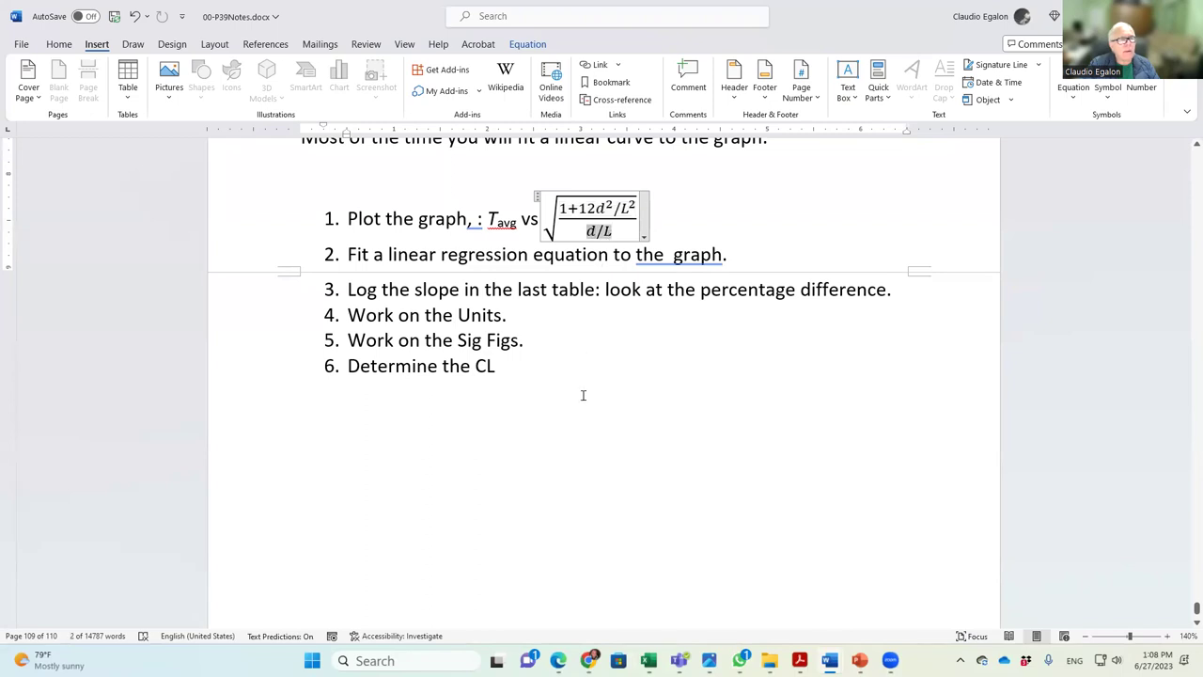
pyautogui.scroll(3, 626, 411)
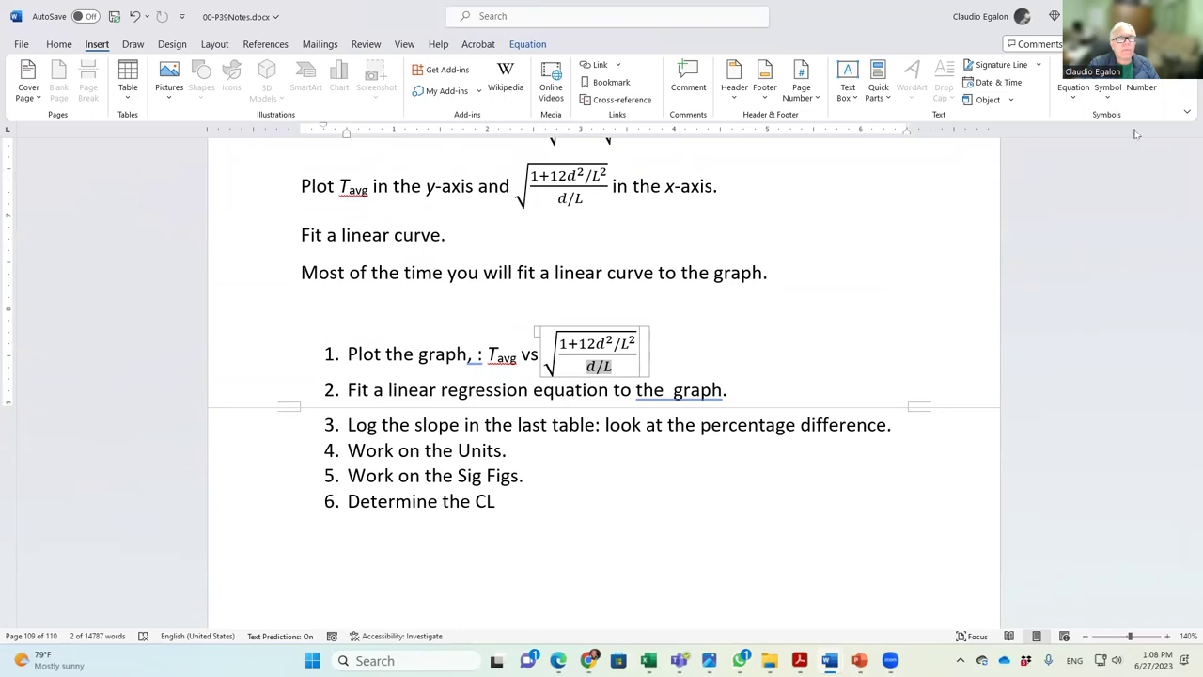
pyautogui.moveTo(560, 199); pyautogui.dragTo(583, 198)
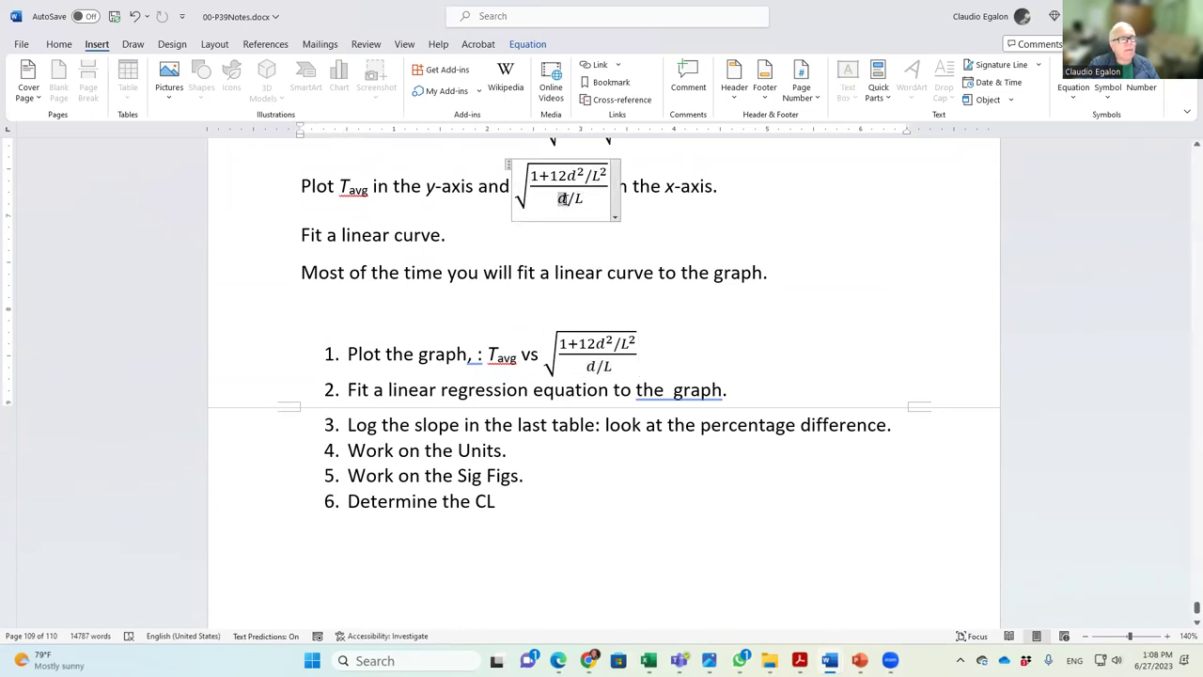
pyautogui.click(576, 198)
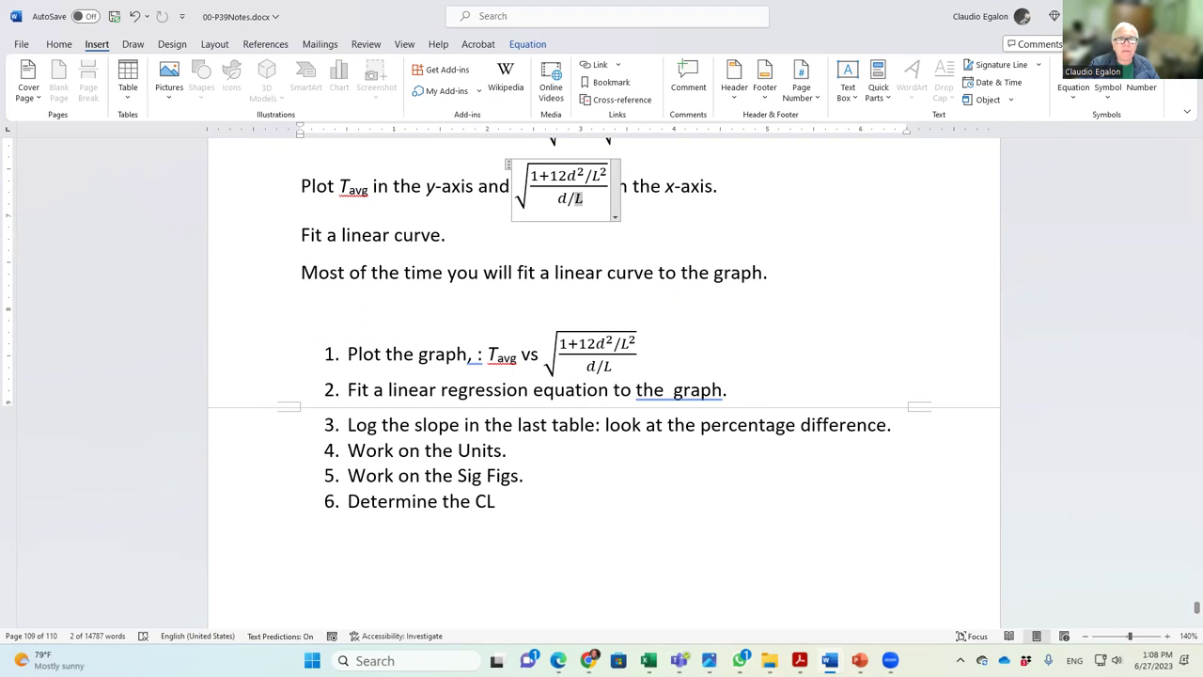
# Step: Return to P39L02G8.xlsx and enter 1 as the unit of the square-root column in H25
pyautogui.press('super+Down')
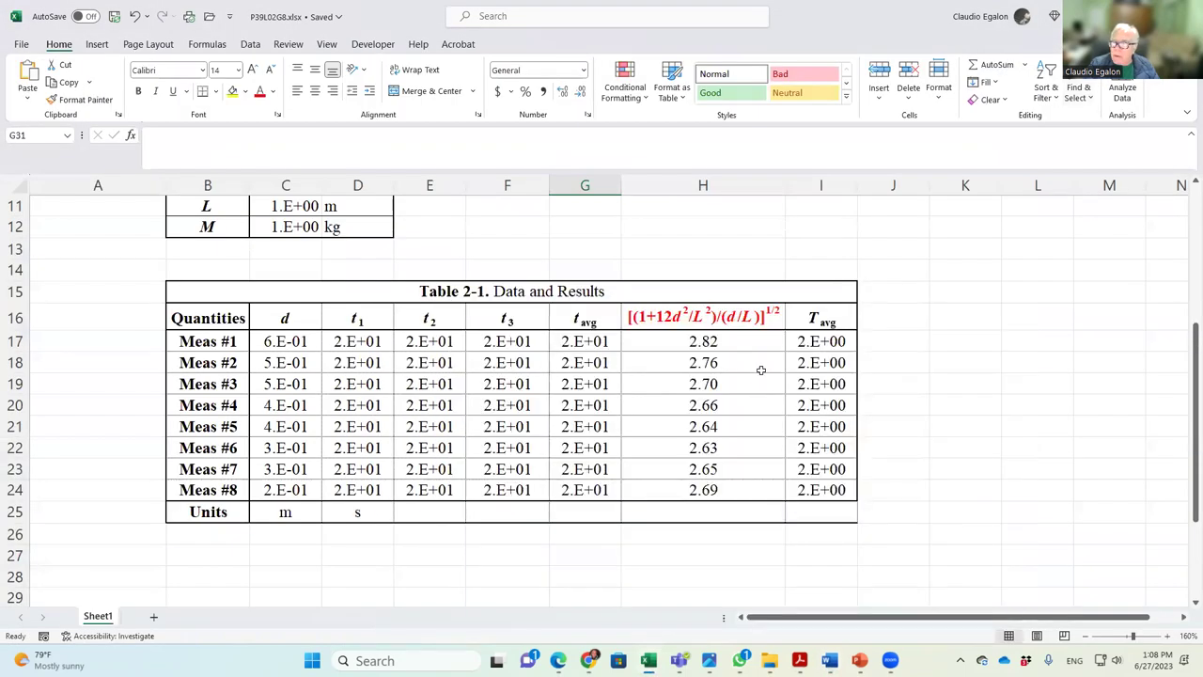
pyautogui.click(658, 321)
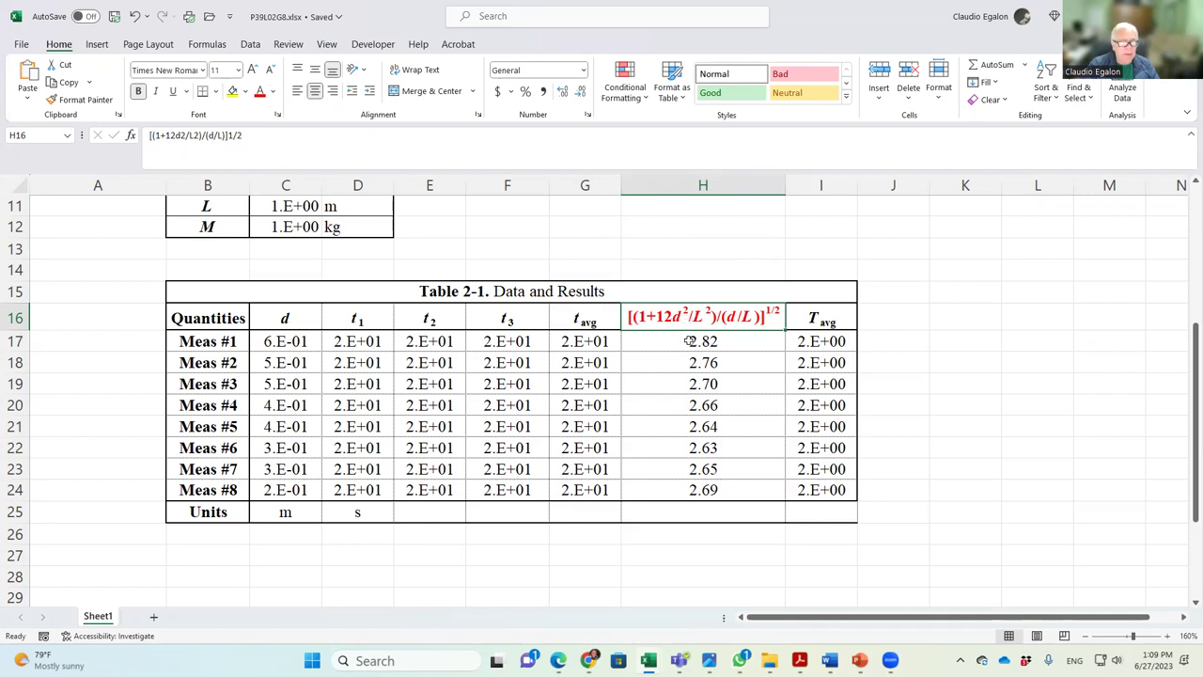
pyautogui.click(718, 514)
pyautogui.write('1')
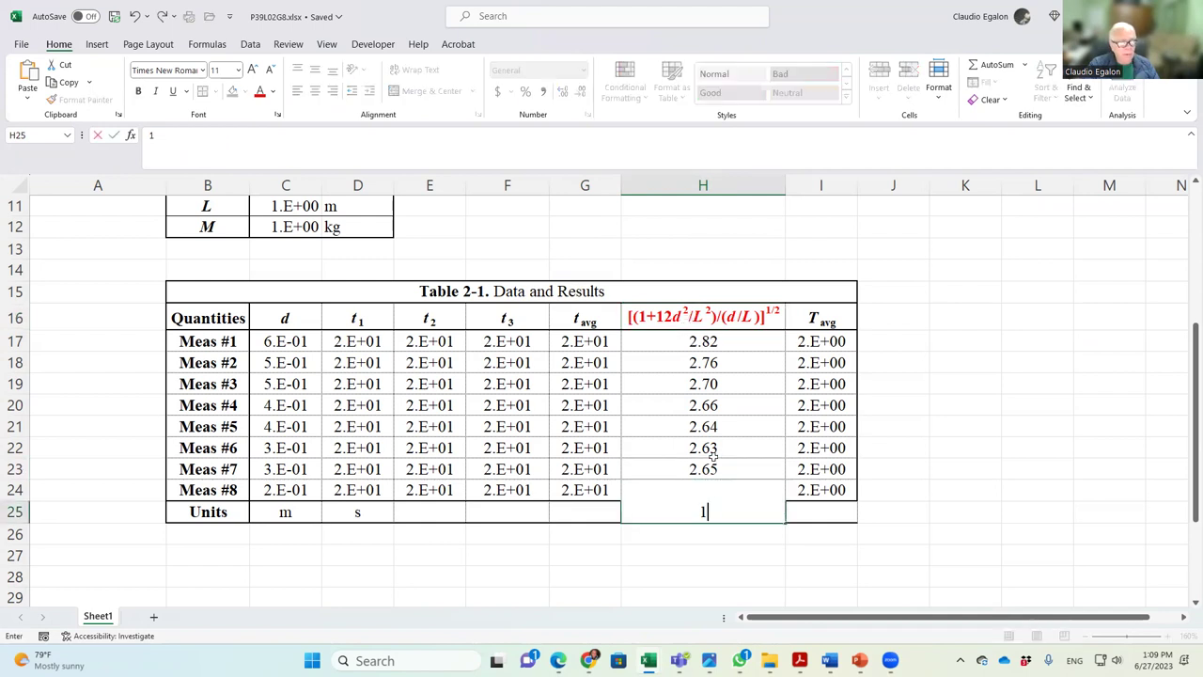
pyautogui.press('Return')
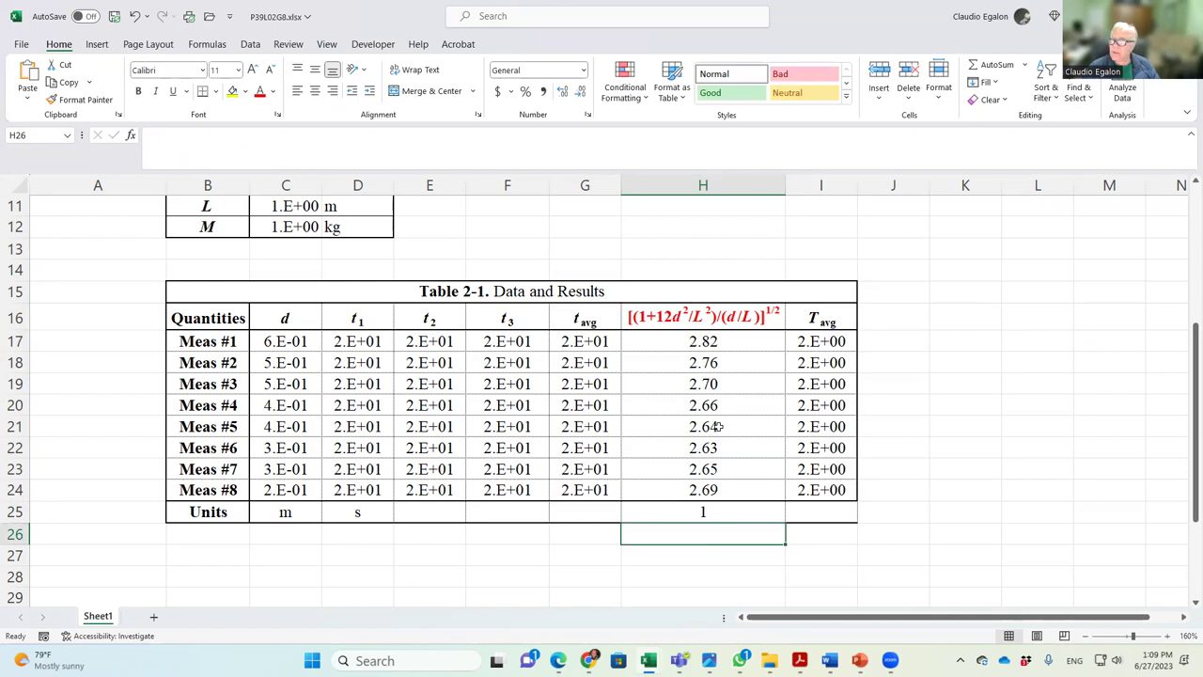
# Step: Clear the unit entry in H25
pyautogui.press('Up')
pyautogui.press('BackSpace')
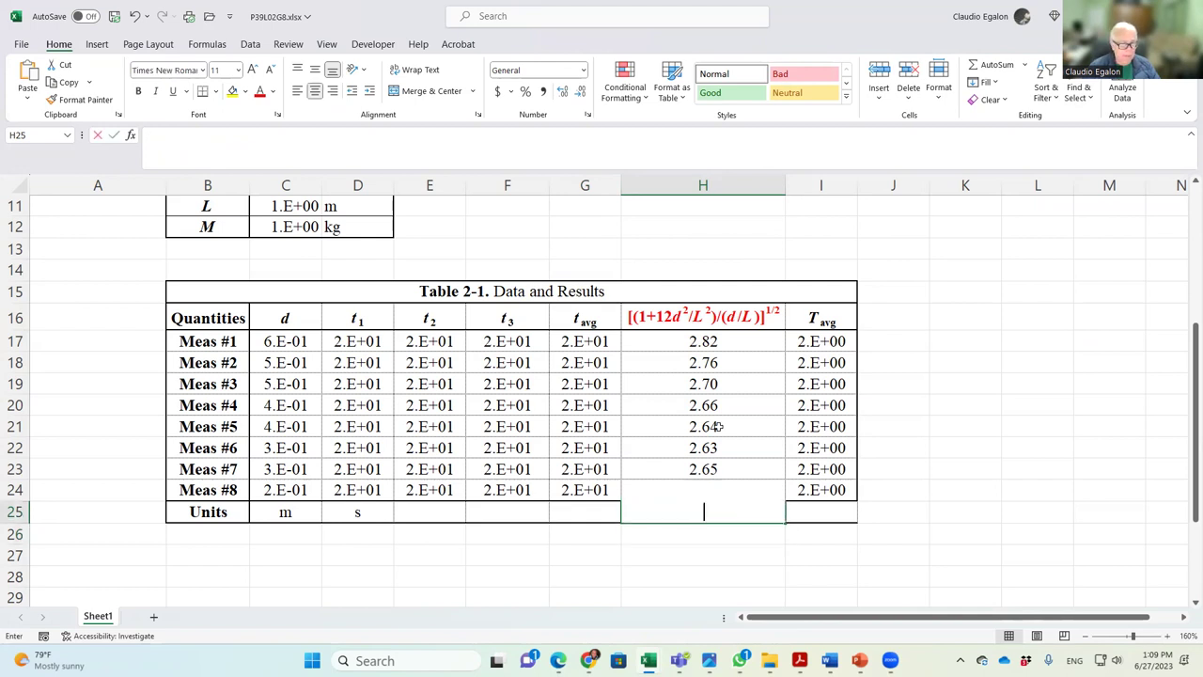
# Step: Switch to the P39 Roster workbook and set the 6/27/23 lab attendance in row 6 to 1
pyautogui.press('Return')
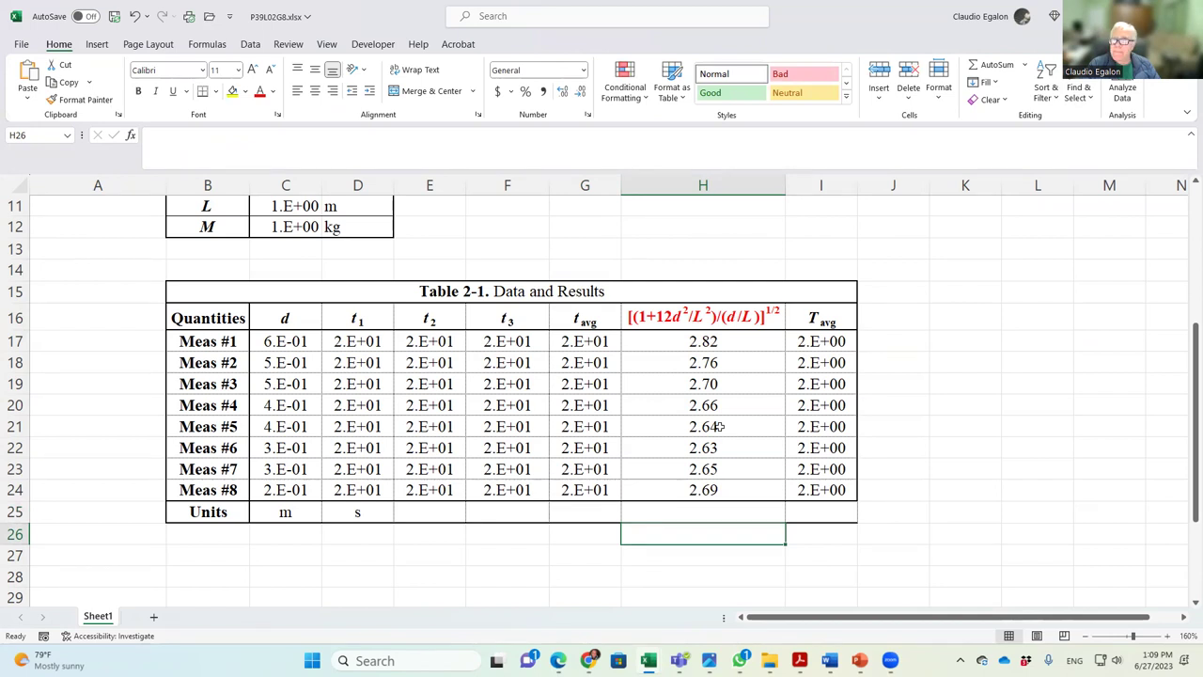
pyautogui.moveTo(648, 660)
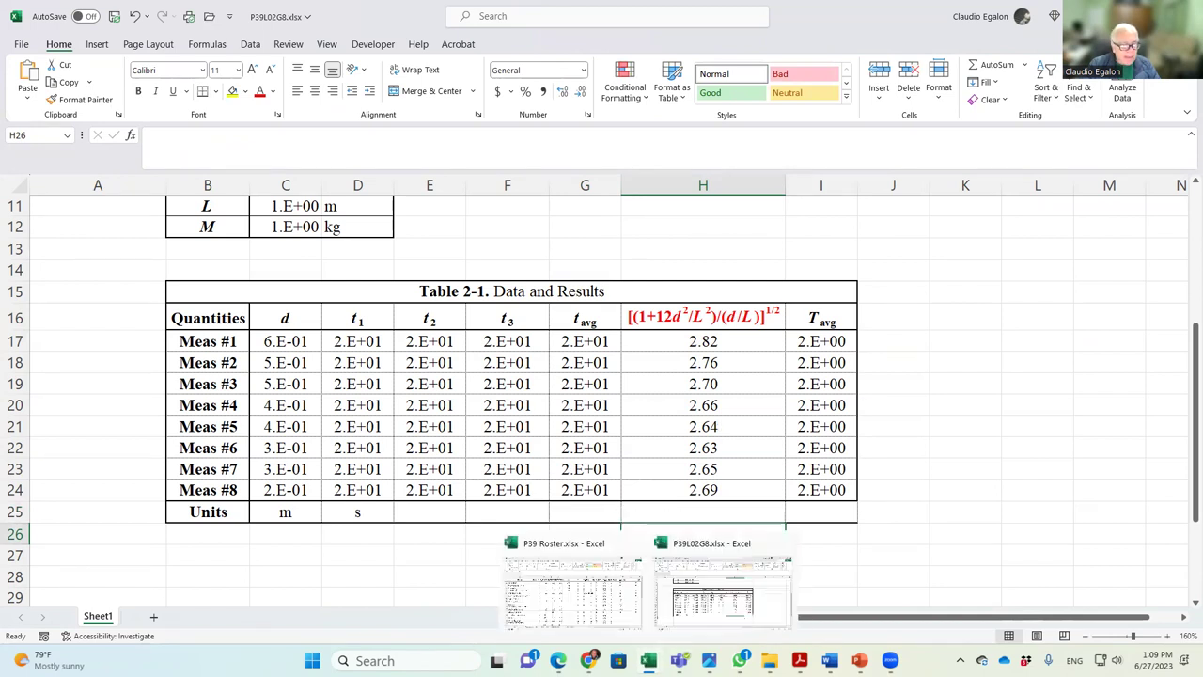
pyautogui.click(586, 606)
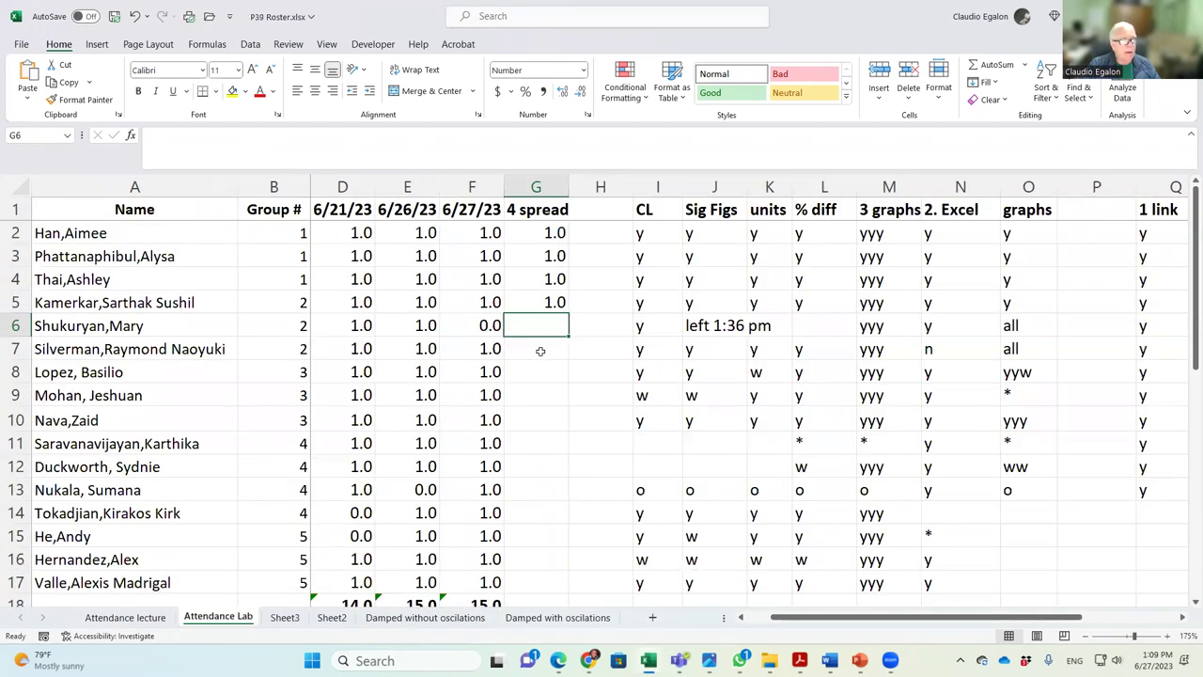
pyautogui.click(479, 325)
pyautogui.write('1')
pyautogui.press('Return')
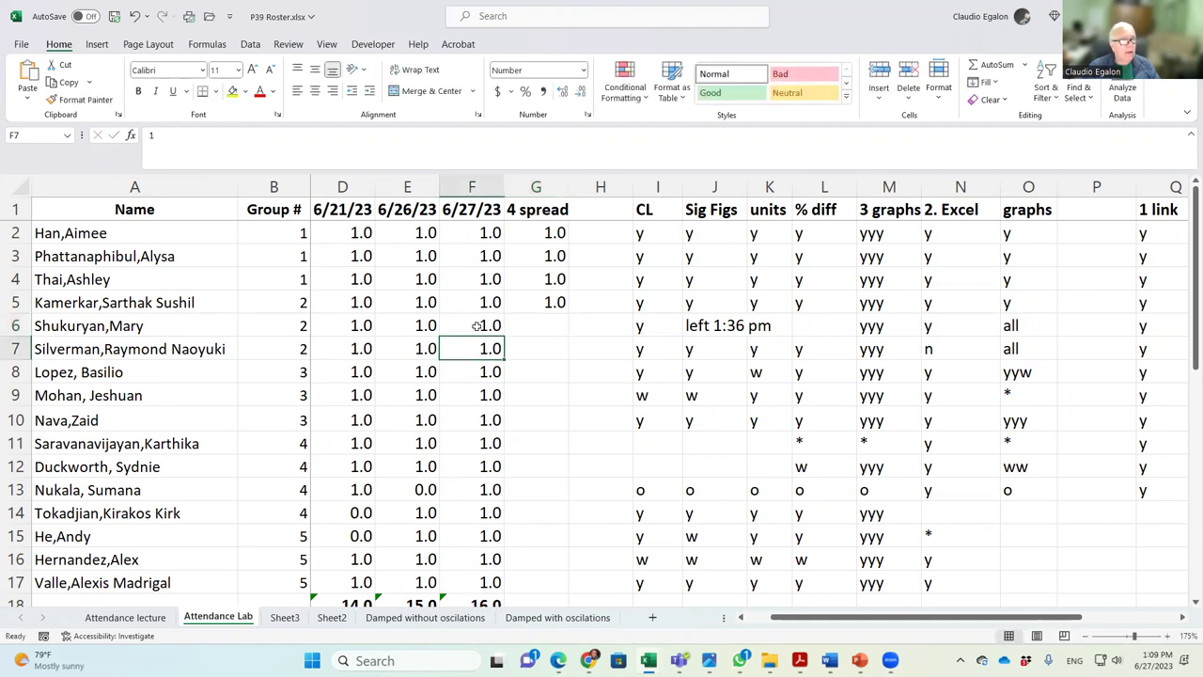
# Step: Replace the "4 spread" entries in rows 2 to 5 (G2:G5) with y
pyautogui.click(478, 325)
pyautogui.press('Right')
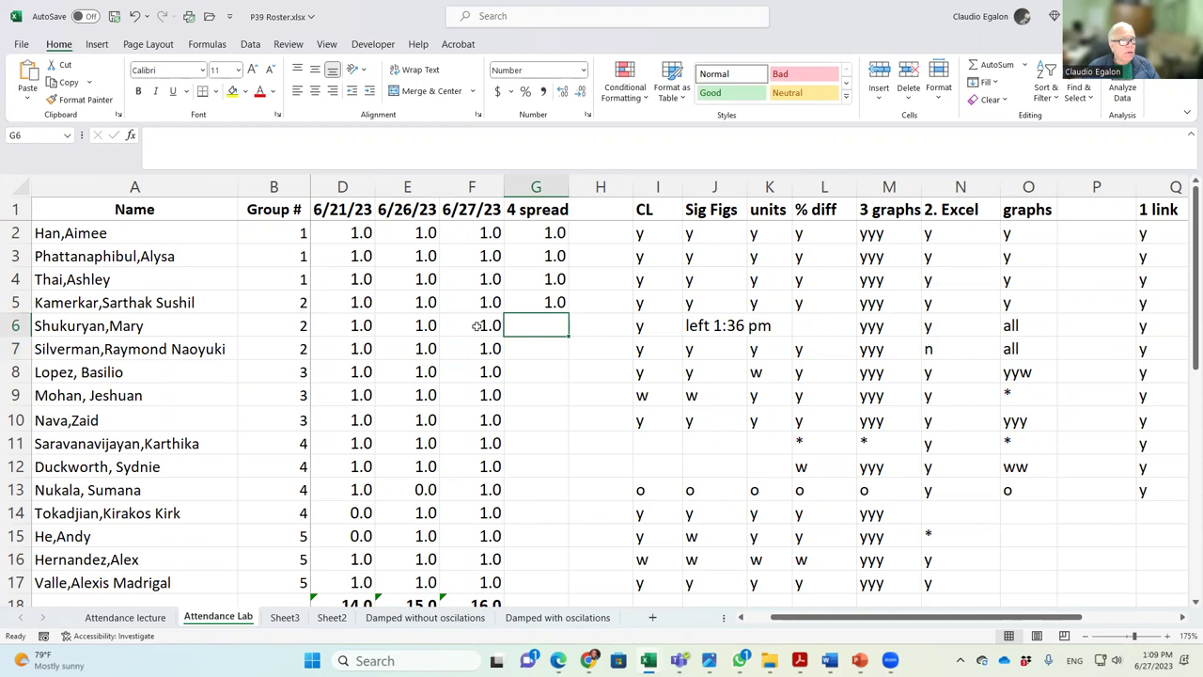
pyautogui.press('Up')
pyautogui.press('Up')
pyautogui.press('Up')
pyautogui.press('Up')
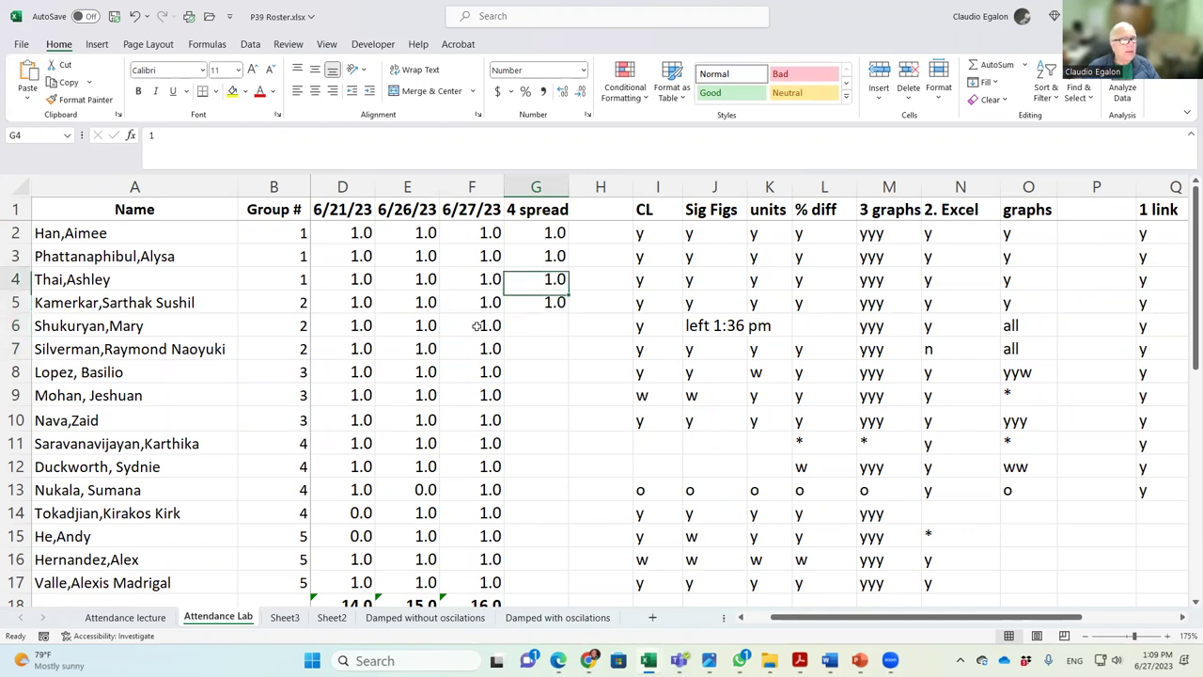
pyautogui.write('y')
pyautogui.press('Return')
pyautogui.write('y')
pyautogui.press('Return')
pyautogui.write('y')
pyautogui.press('Return')
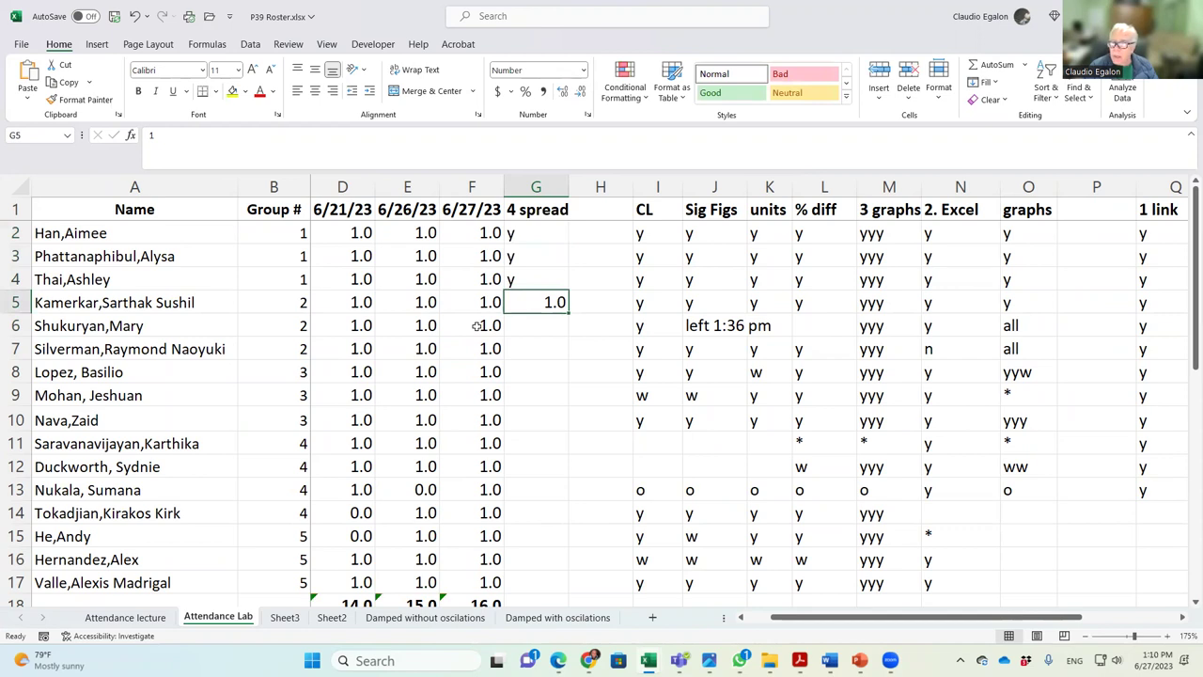
pyautogui.write('y')
pyautogui.press('Return')
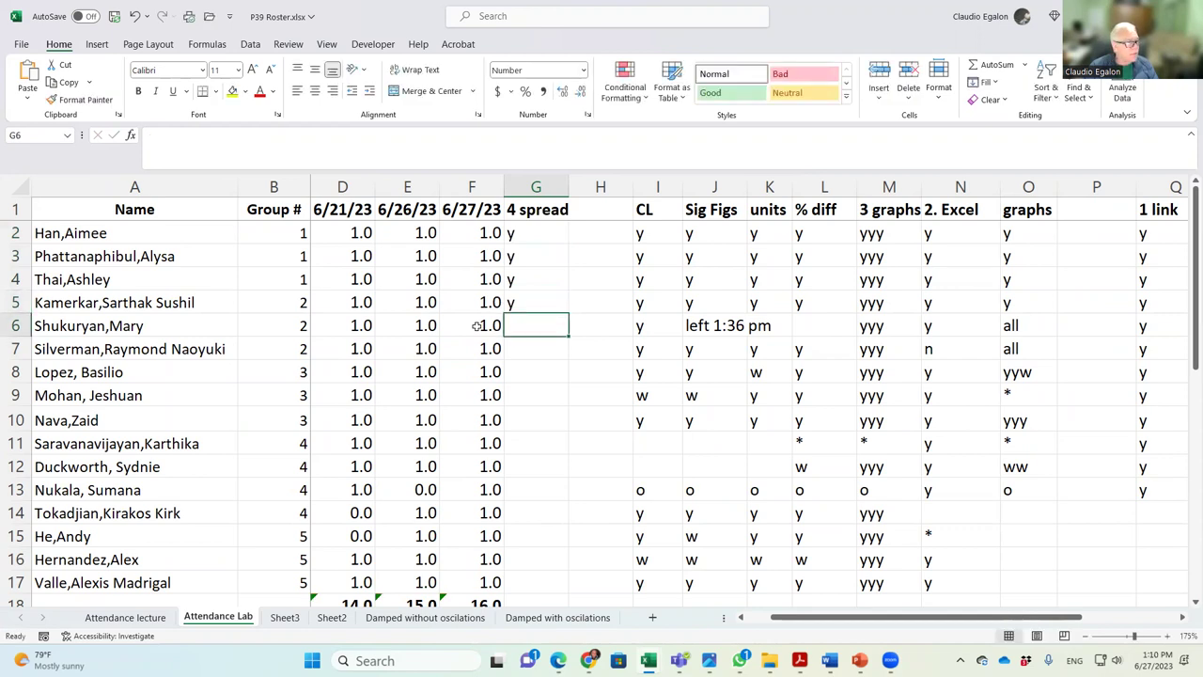
# Step: Enter y in the "4 spread" column for rows 6 to 10
pyautogui.write('y')
pyautogui.press('Return')
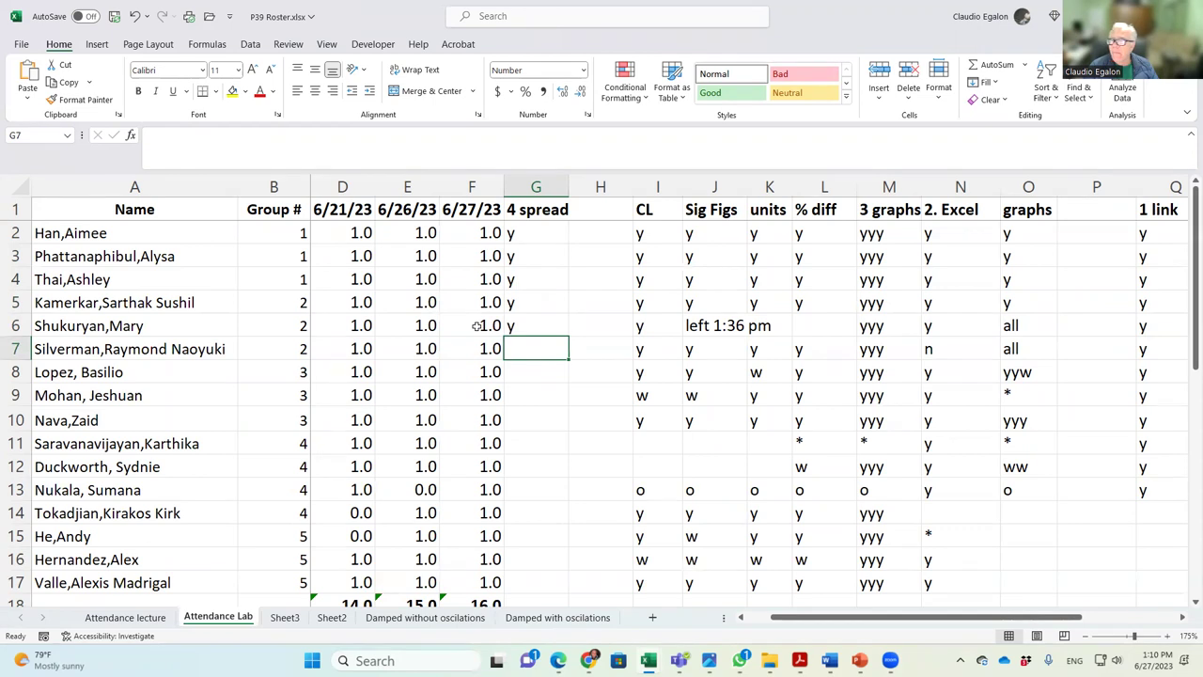
pyautogui.write('y')
pyautogui.press('Return')
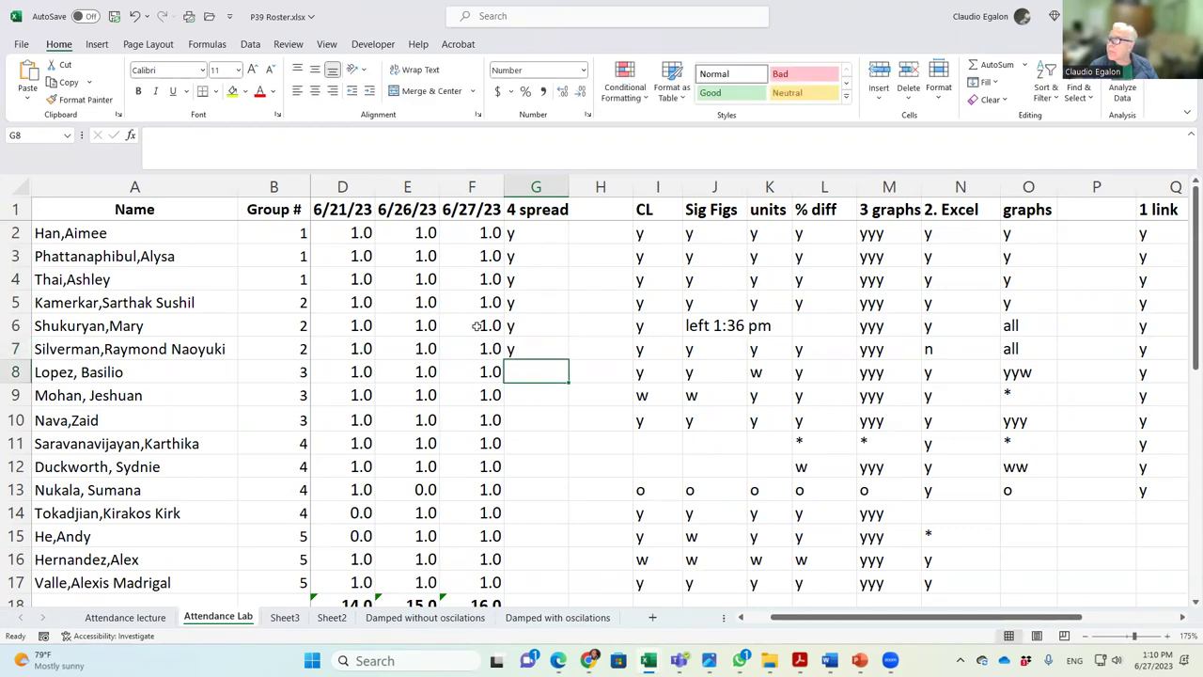
pyautogui.write('y')
pyautogui.press('Return')
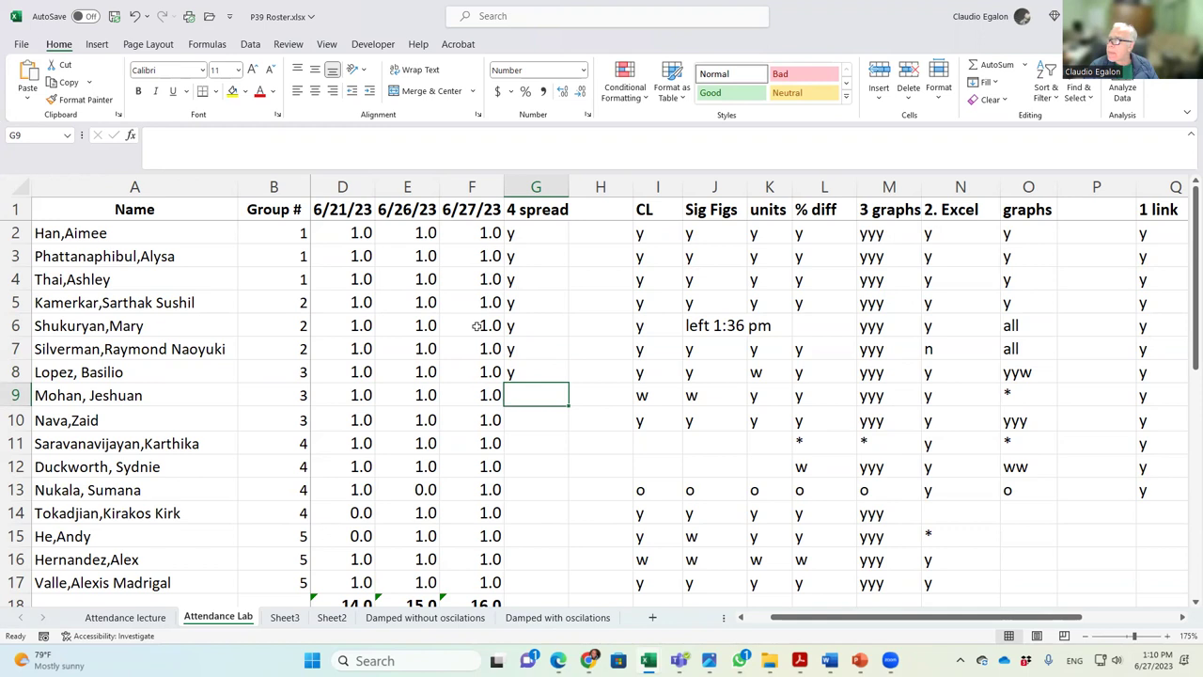
pyautogui.write('y')
pyautogui.press('Return')
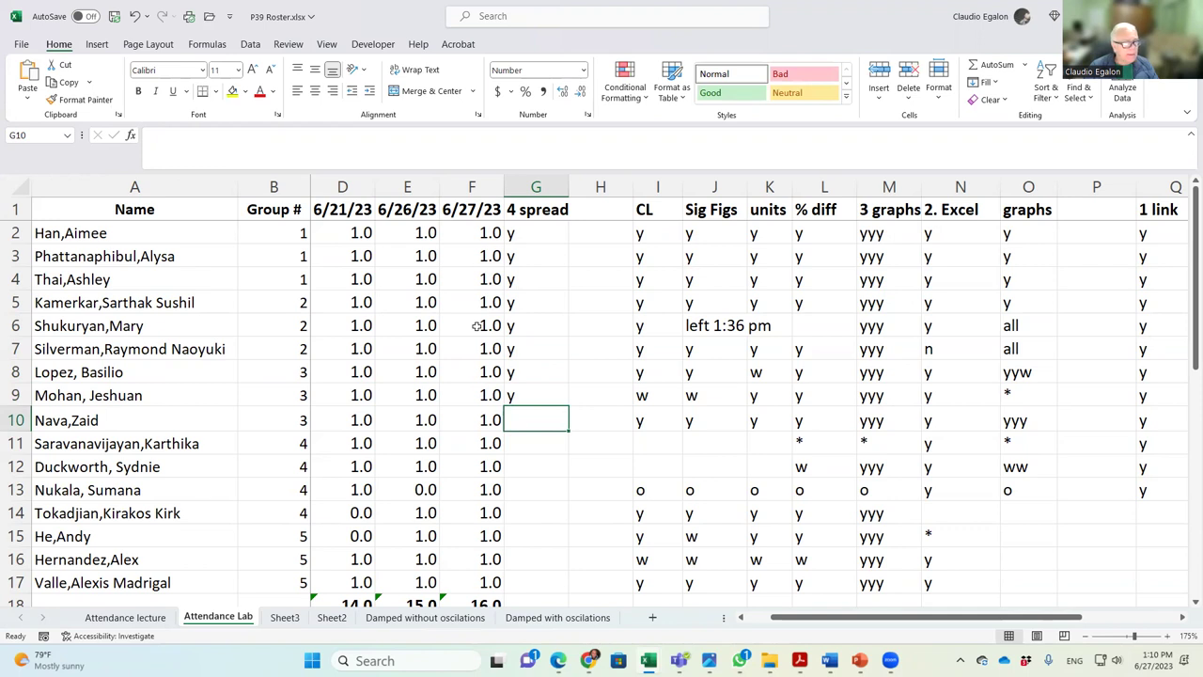
pyautogui.write('y')
pyautogui.press('Return')
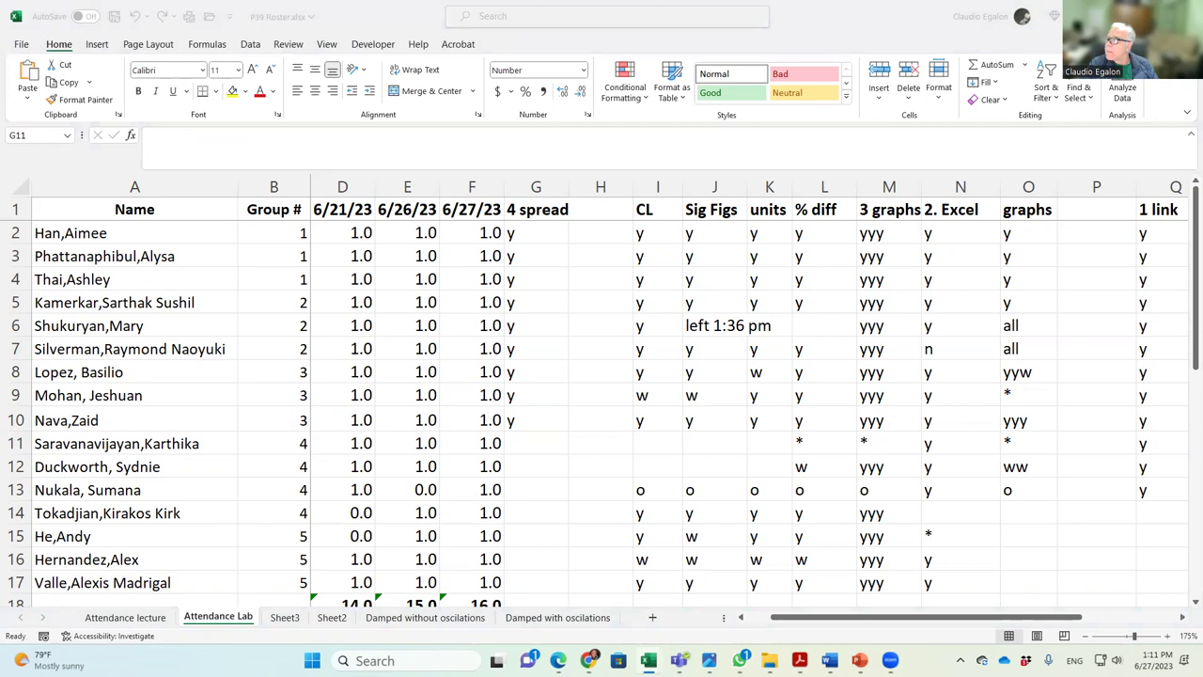
# Step: Mark the "4 spread" column with * in row 11 and y in row 12
pyautogui.click(522, 440)
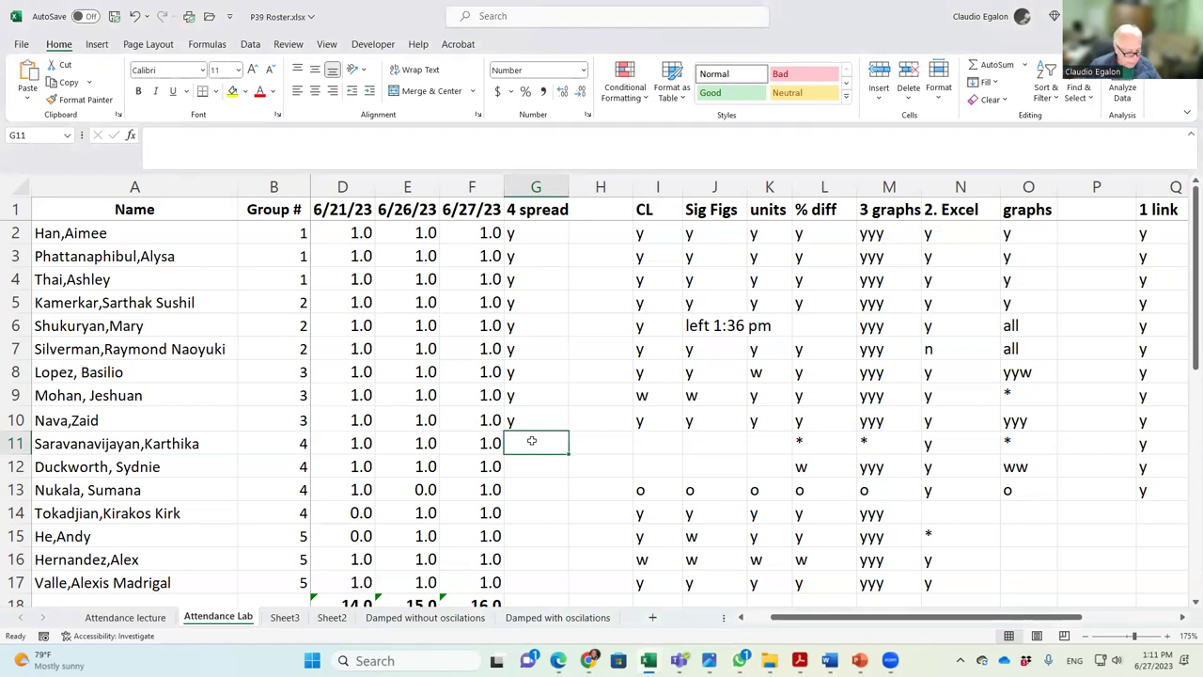
pyautogui.write('*')
pyautogui.press('Return')
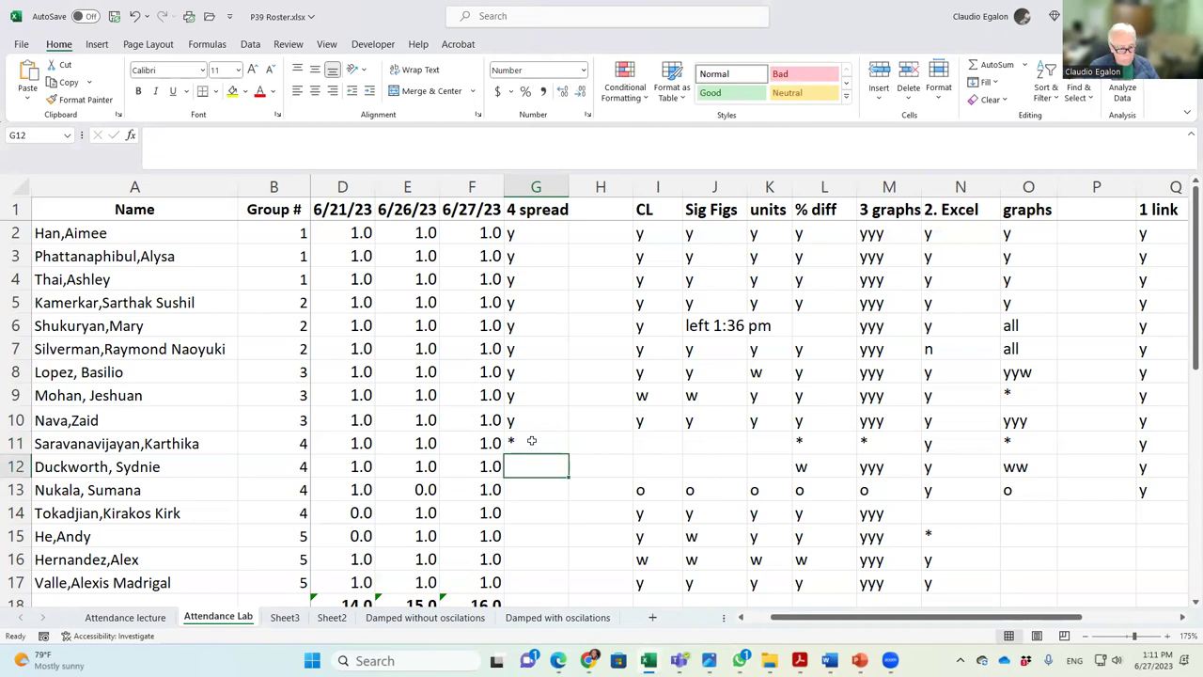
pyautogui.write('y')
pyautogui.press('Return')
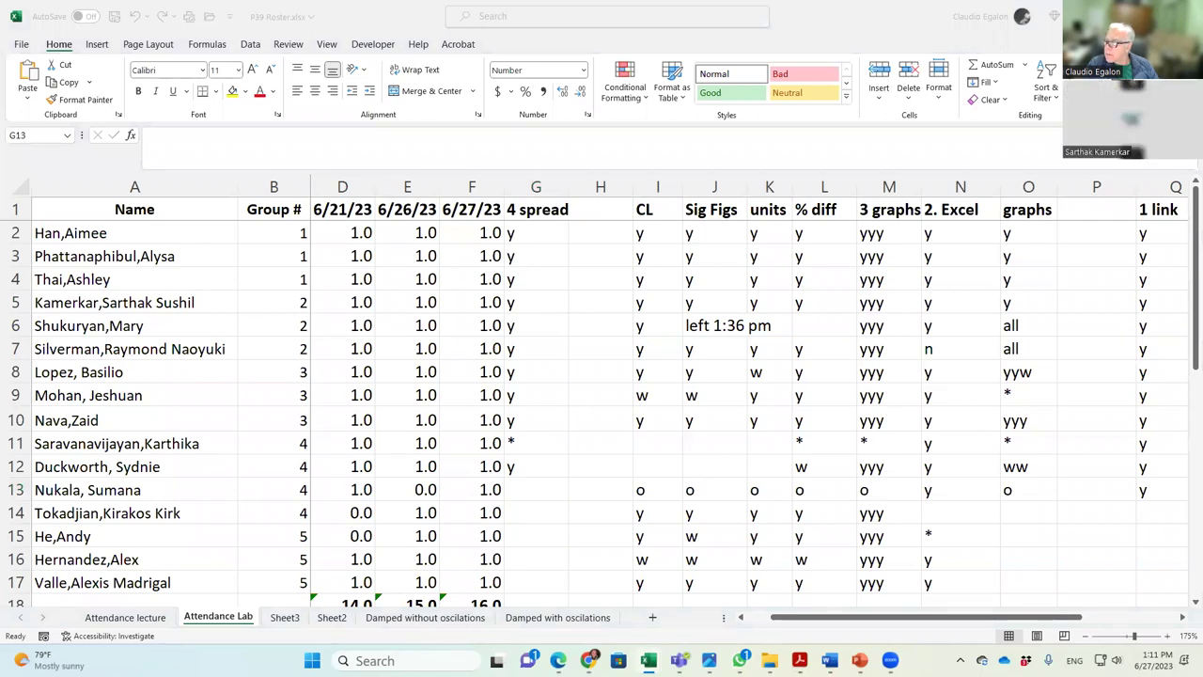
# Step: Mark the "4 spread" column with * in row 13 and y in rows 14 and 15
pyautogui.click(545, 498)
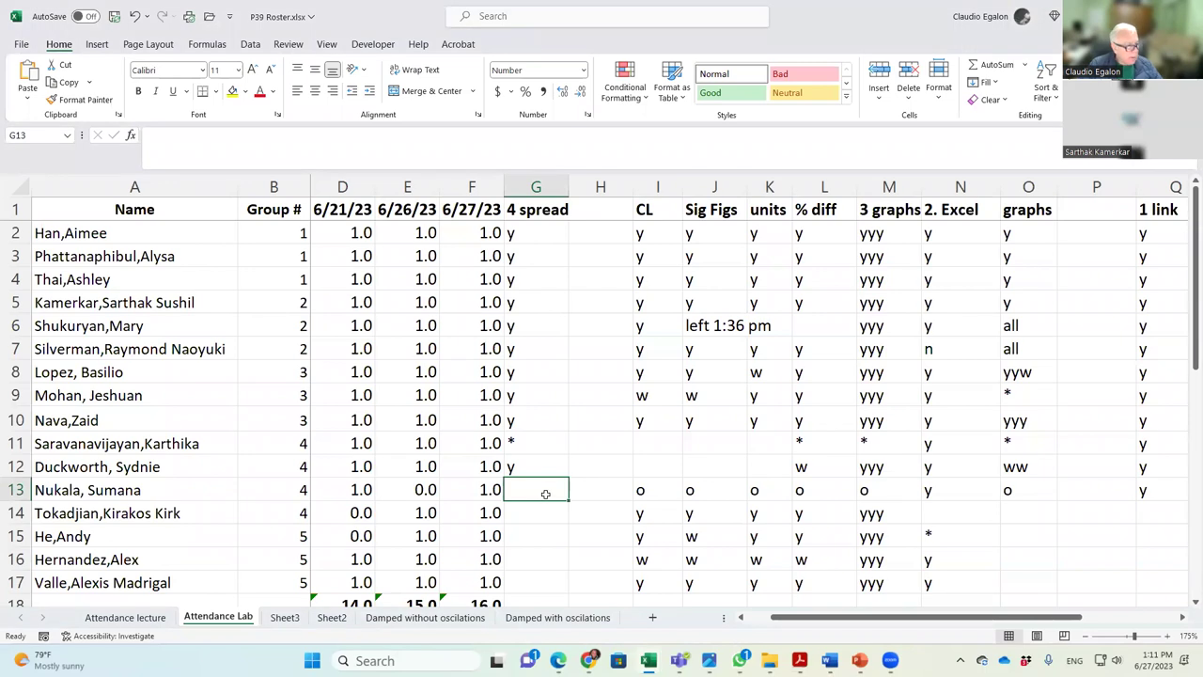
pyautogui.write('*')
pyautogui.press('Return')
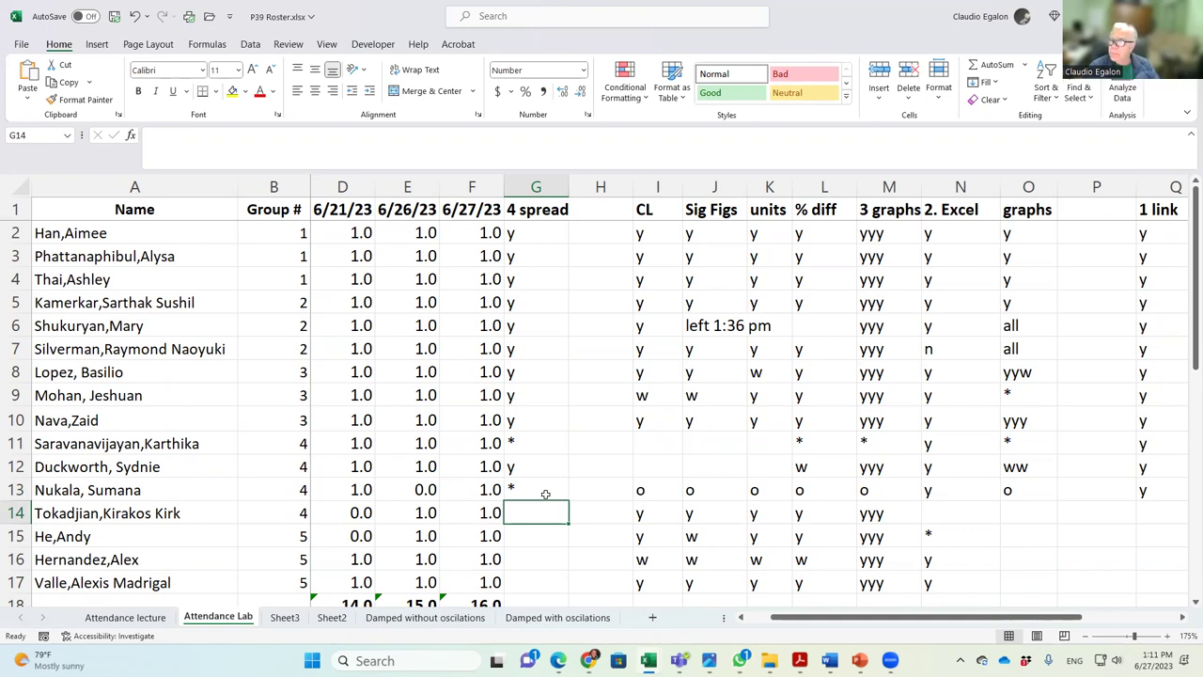
pyautogui.write('y')
pyautogui.press('Return')
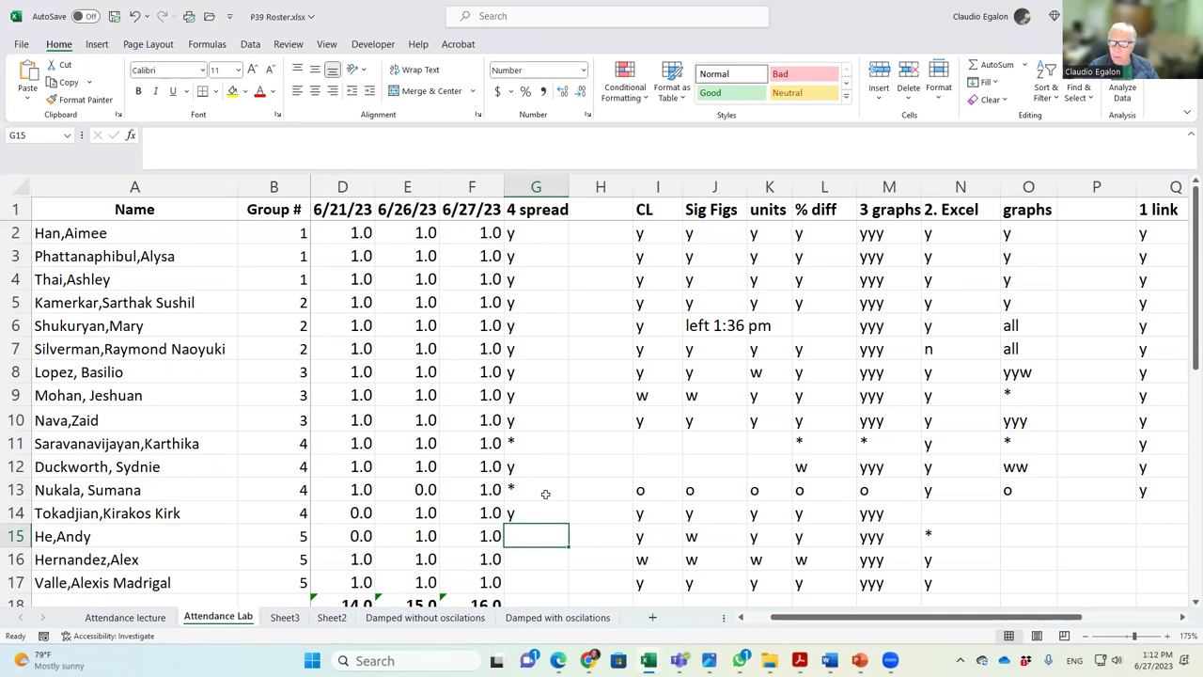
pyautogui.write('y')
pyautogui.press('Return')
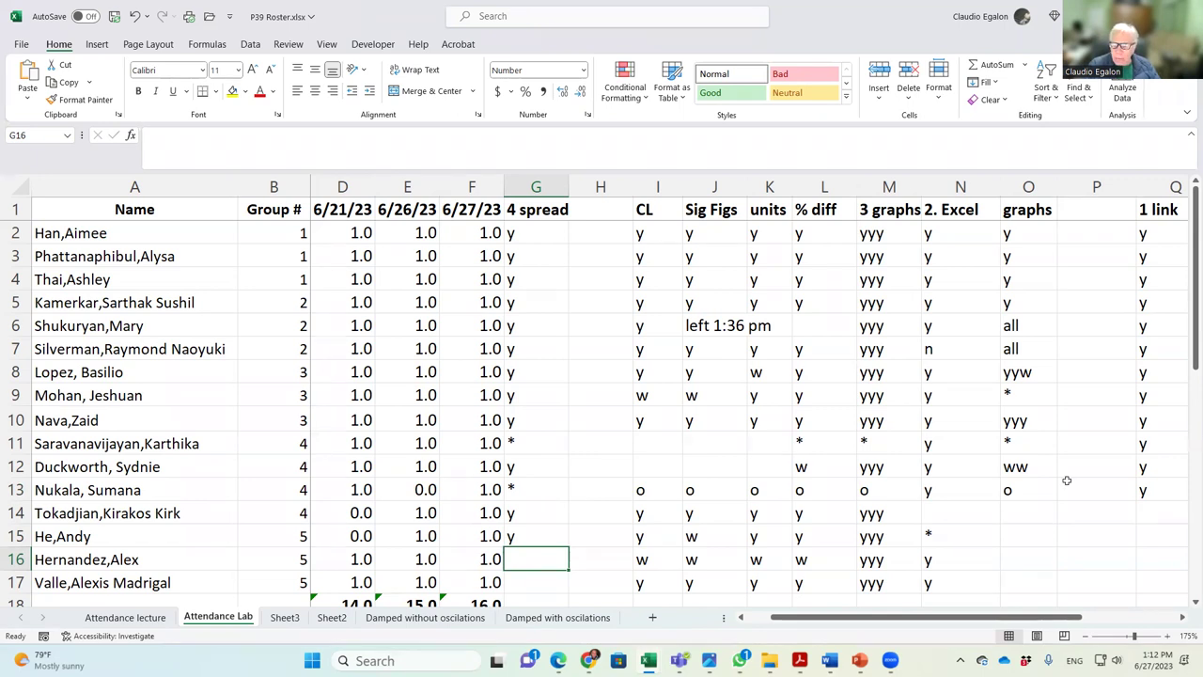
# Step: In Google Drive, go up to the Group Folder, check the sharing settings of Group #5, and return to the roster workbook
pyautogui.moveTo(709, 658)
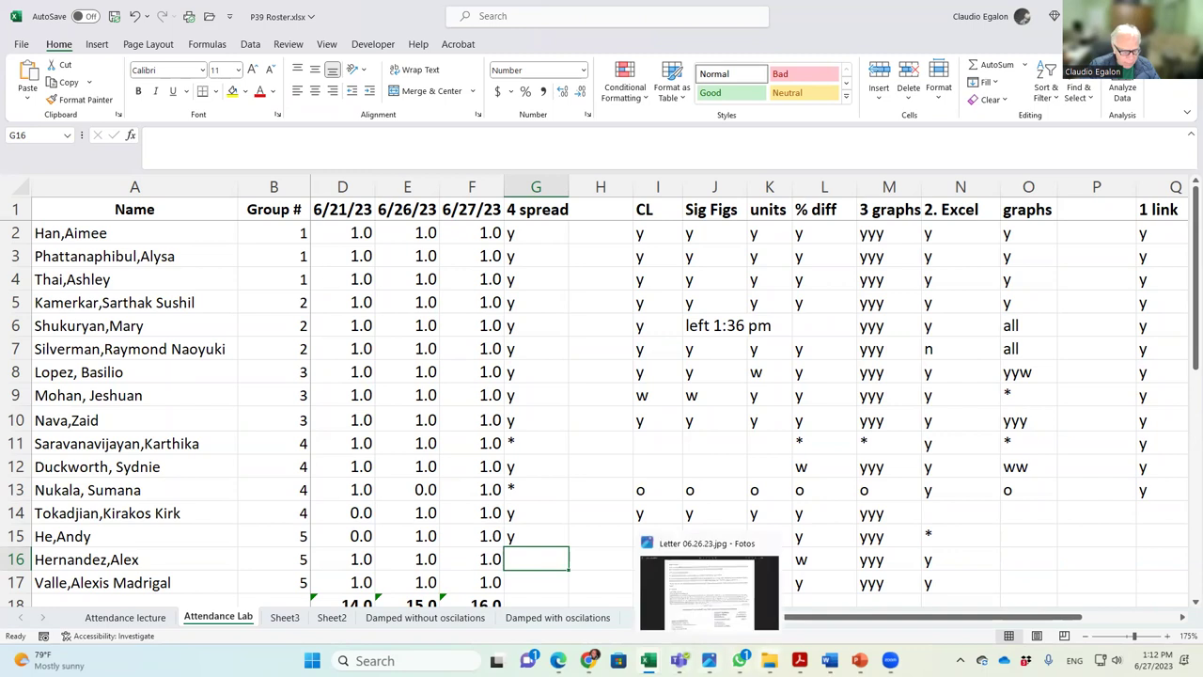
pyautogui.hotkey('alt', 'Tab')
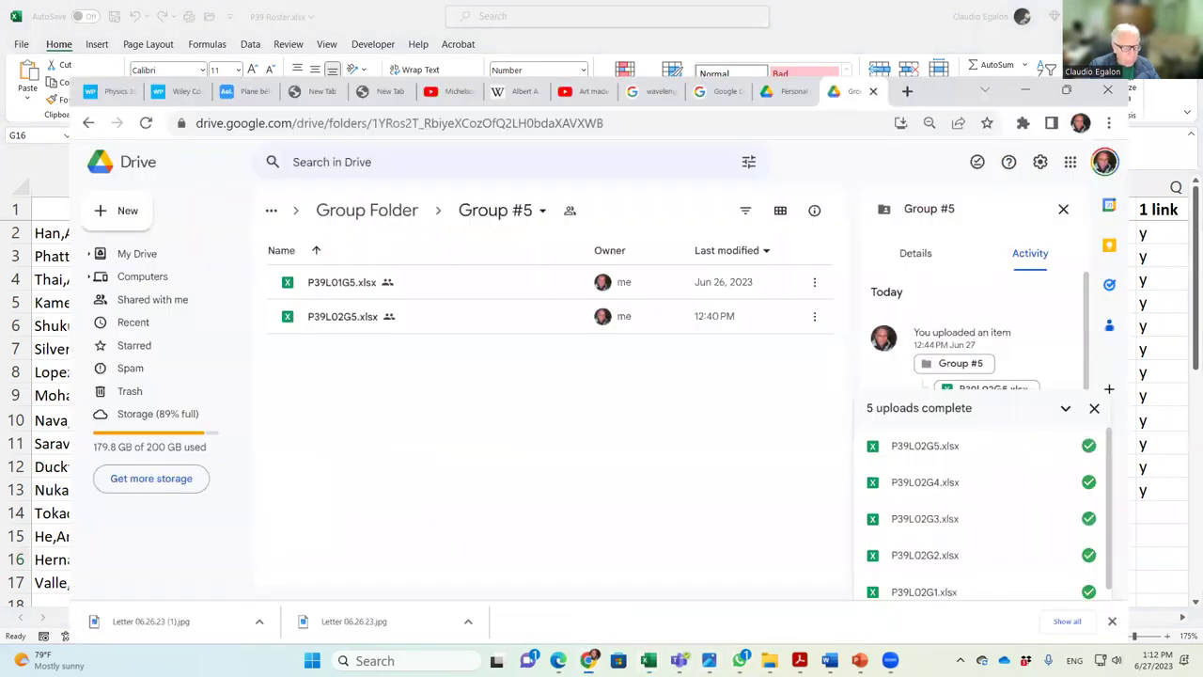
pyautogui.click(353, 163)
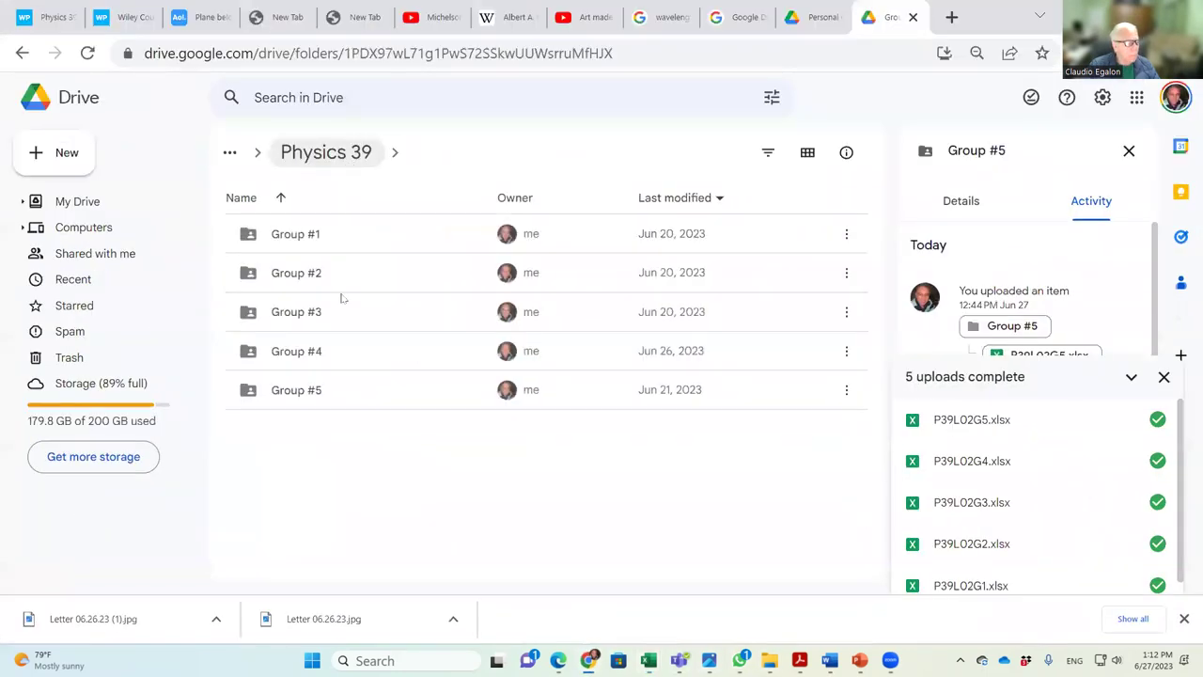
pyautogui.click(296, 390)
pyautogui.rightClick(297, 388)
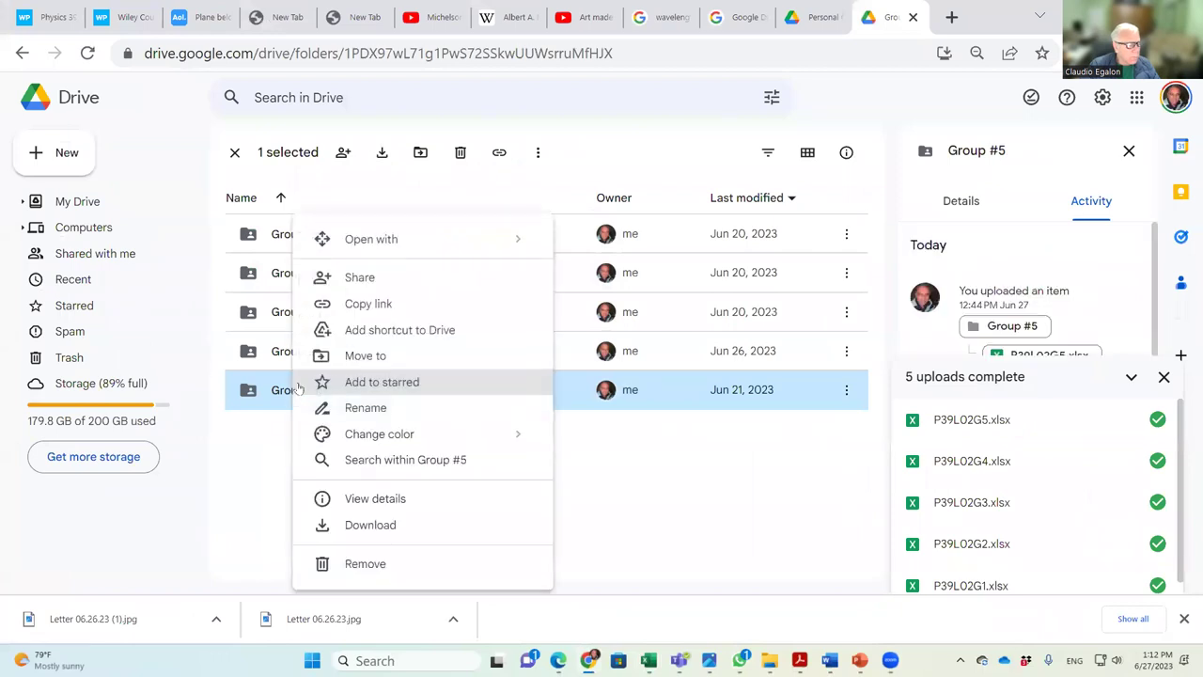
pyautogui.click(365, 280)
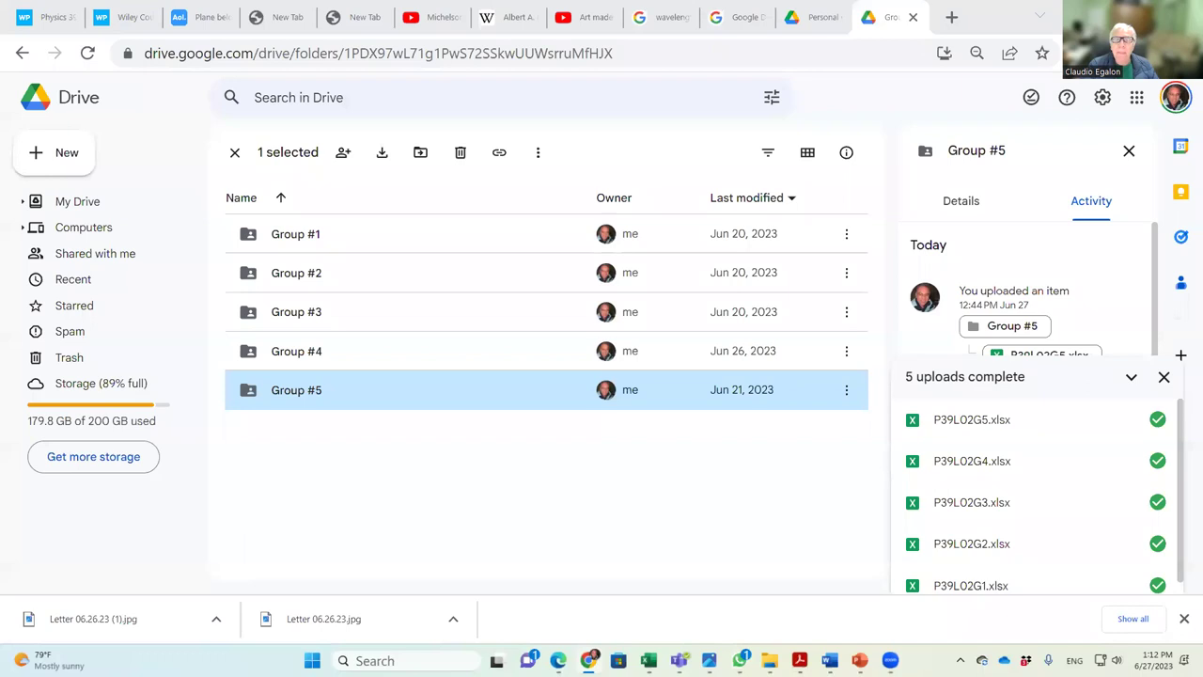
pyautogui.click(1139, 14)
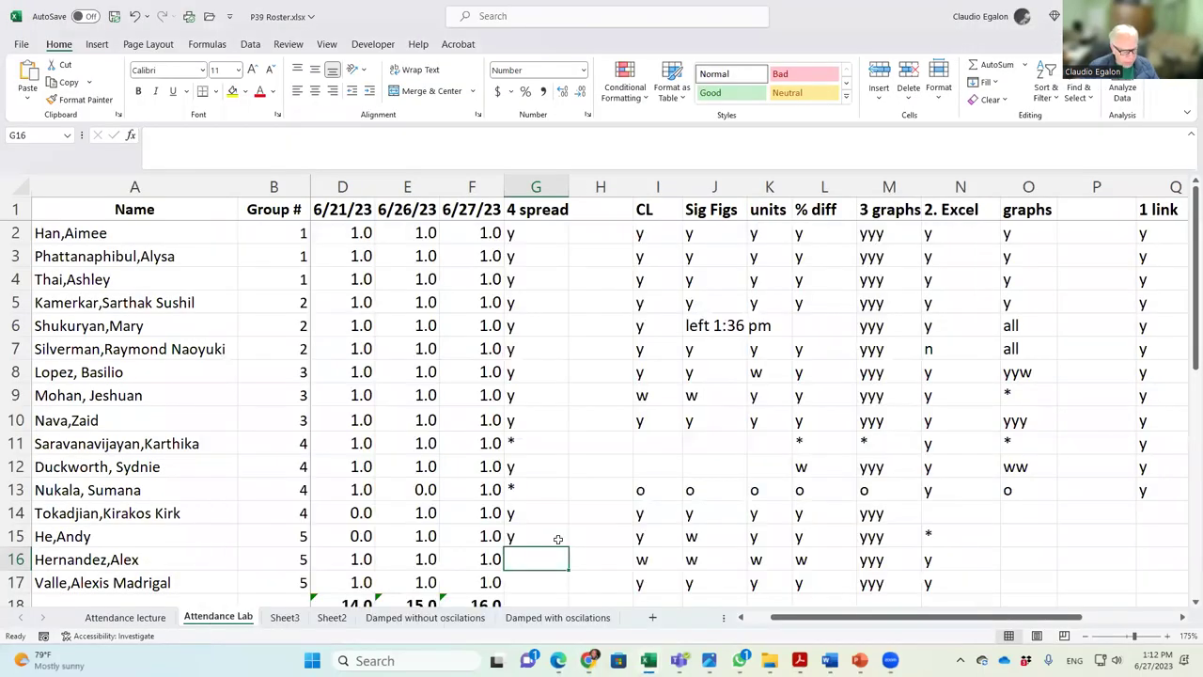
# Step: Enter w in the "4 spread" column for rows 16 and 17
pyautogui.write('w')
pyautogui.press('Return')
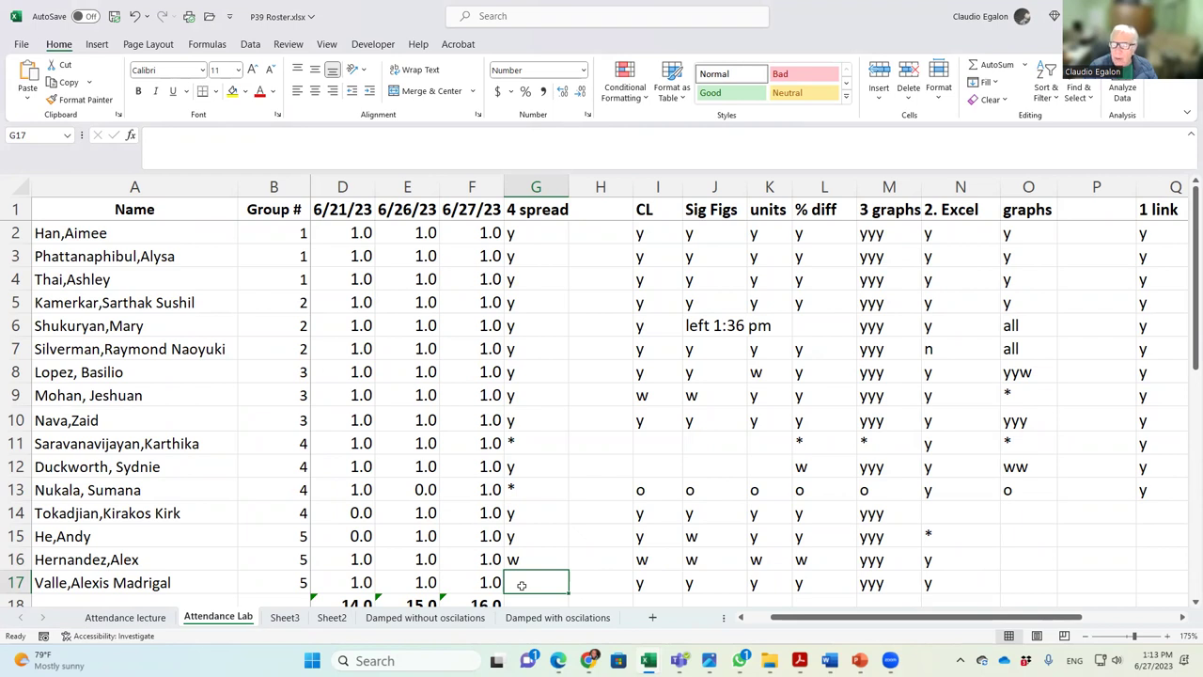
pyautogui.write('y')
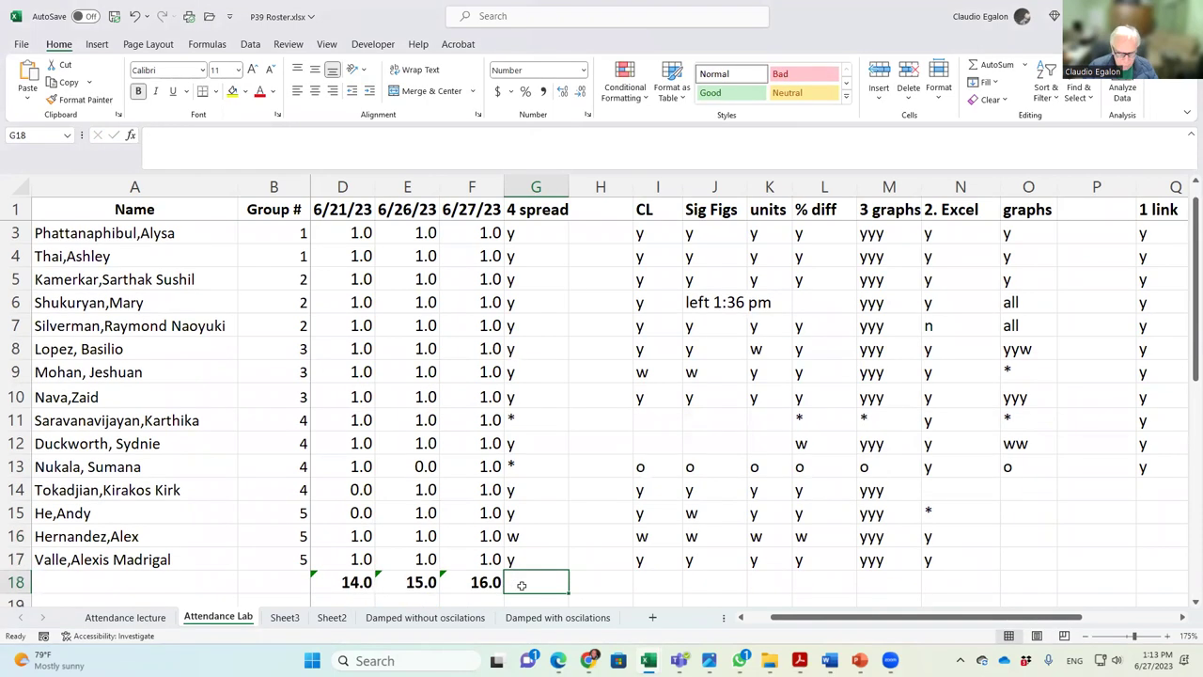
pyautogui.press('BackSpace')
pyautogui.write('w')
pyautogui.press('Return')
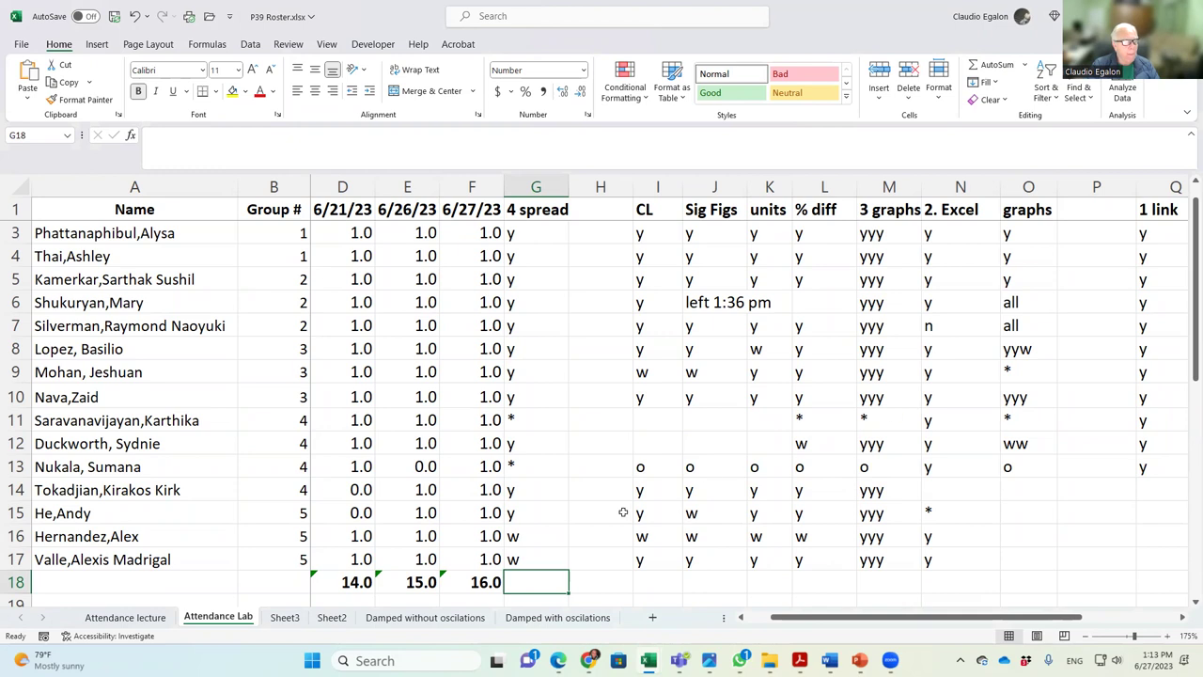
# Step: Switch to the P39SylSu23V05 document in Word and review the estimated schedule around the 6/29/23 and 7/3/23 rows
pyautogui.scroll(1, 622, 513)
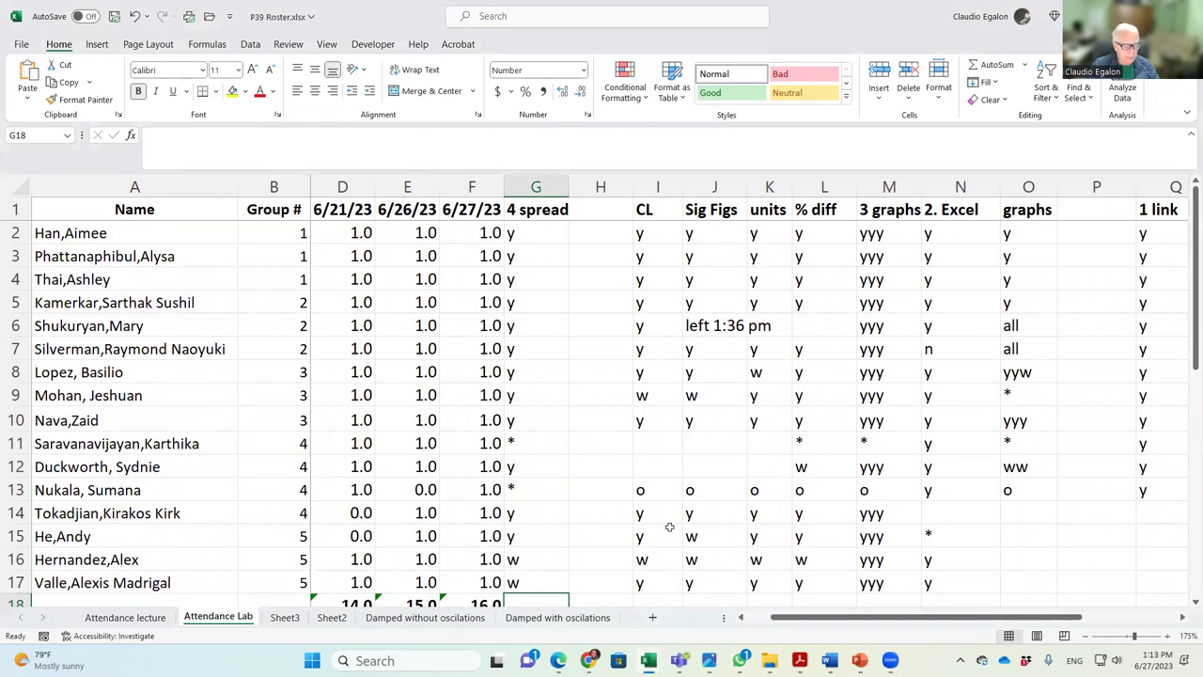
pyautogui.moveTo(763, 658)
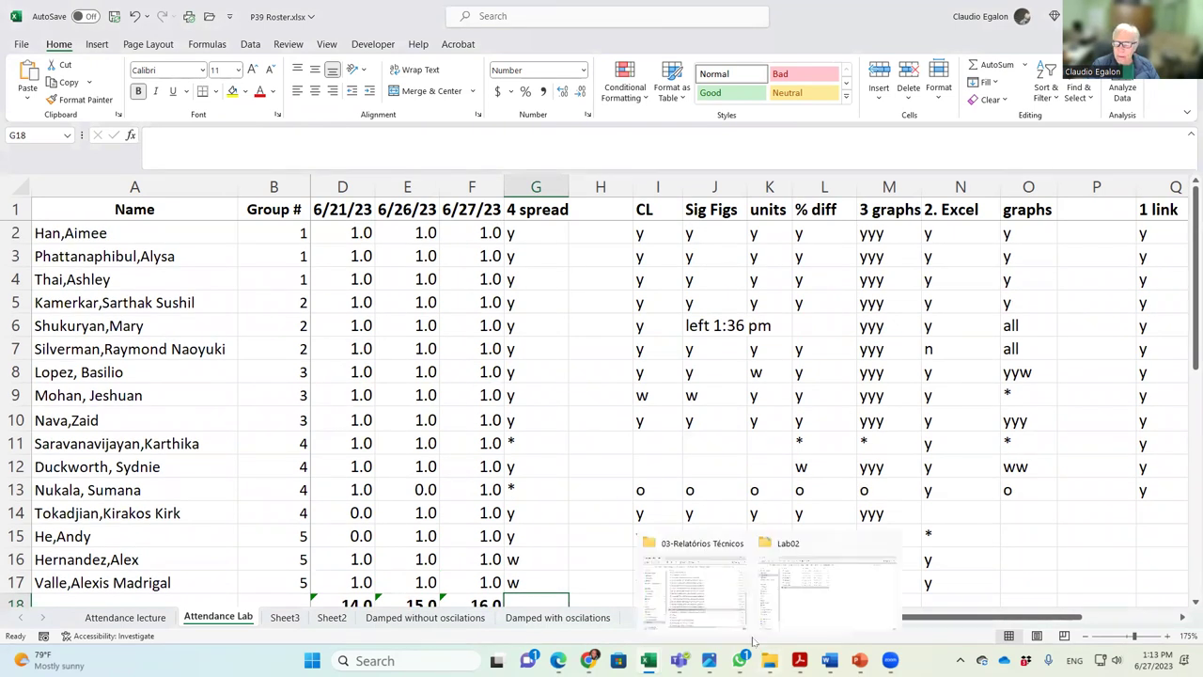
pyautogui.moveTo(558, 660)
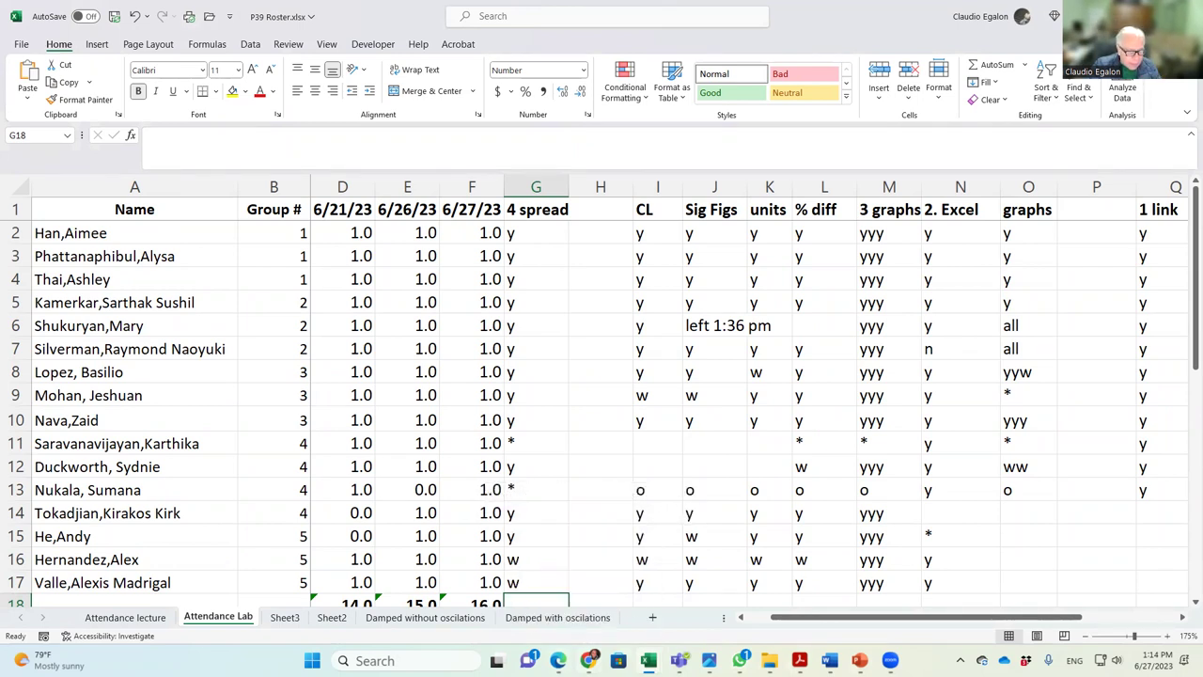
pyautogui.moveTo(829, 661)
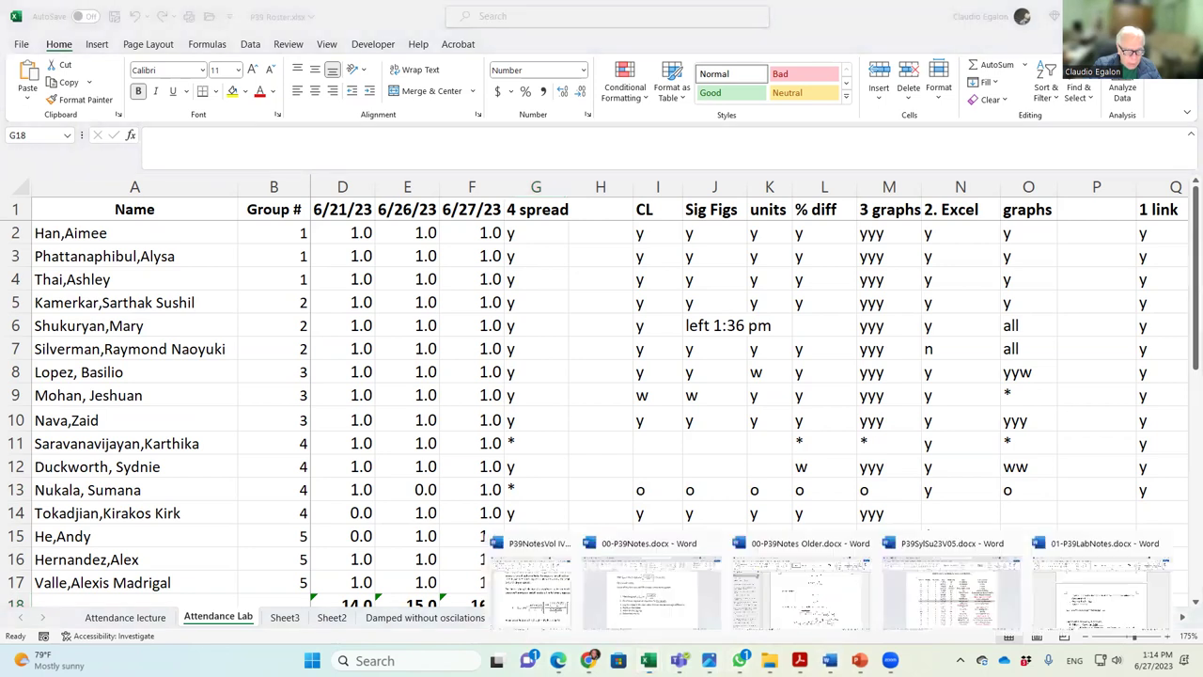
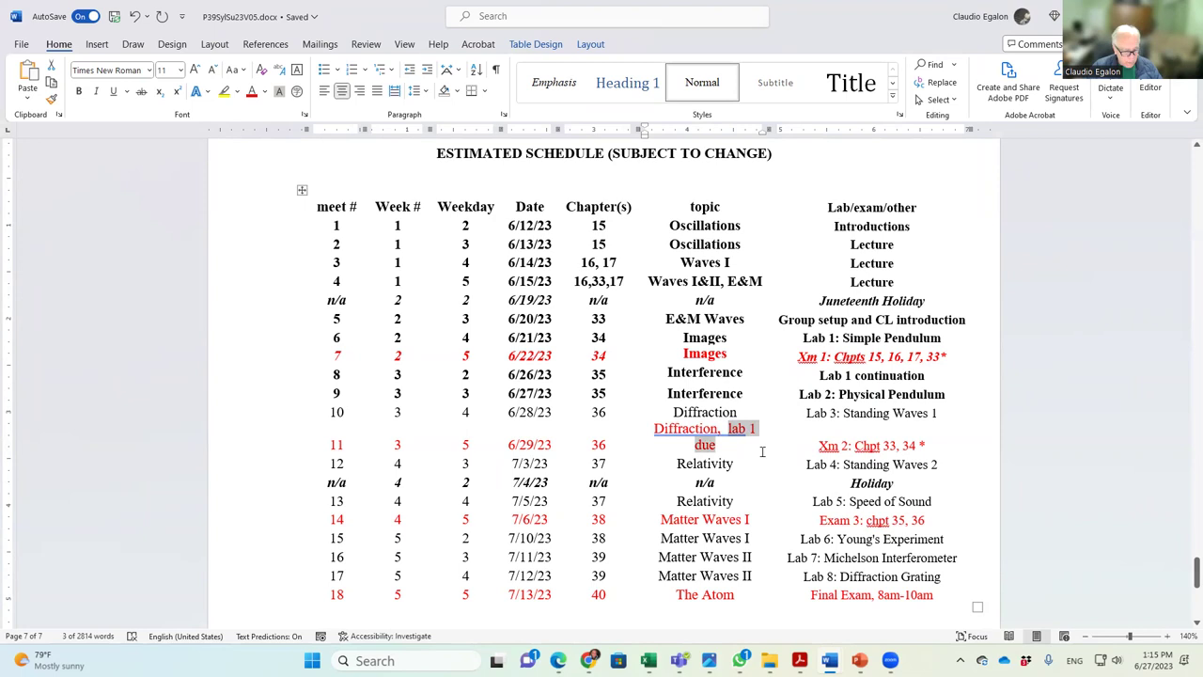
pyautogui.press('Down')
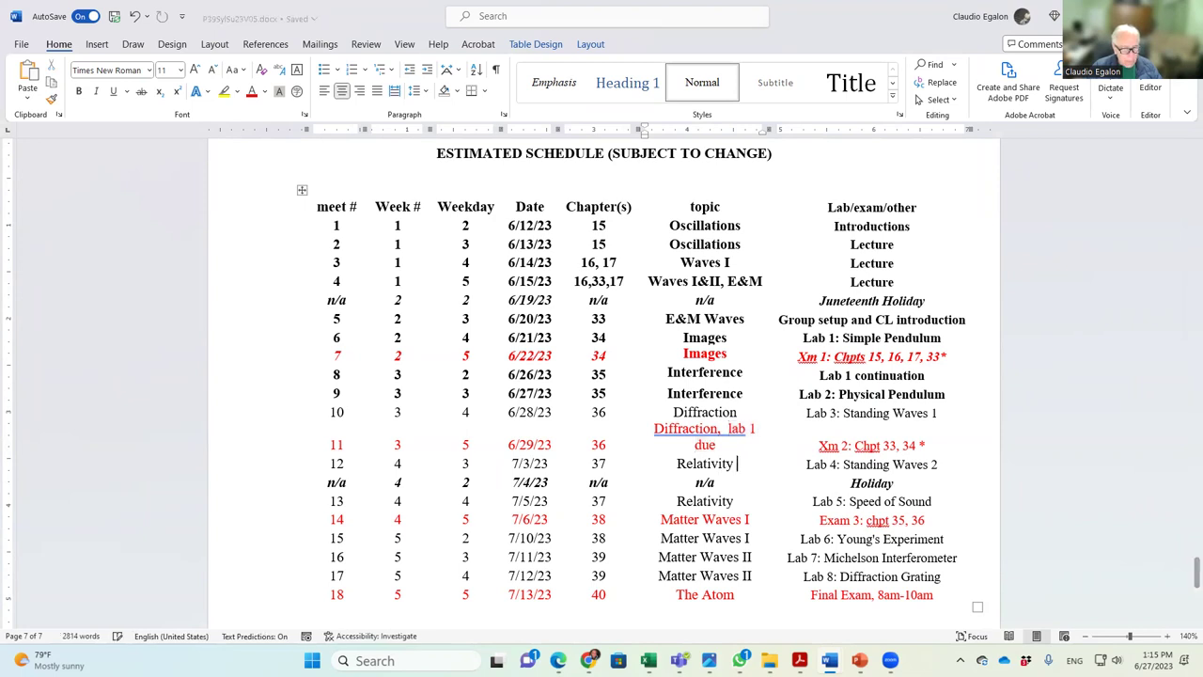
# Step: Add "lab 2 due" after Relativity in the topic cell of the 7/3/23 schedule row
pyautogui.write('lab 1 due')
pyautogui.press('Left')
pyautogui.press('Left')
pyautogui.press('Left')
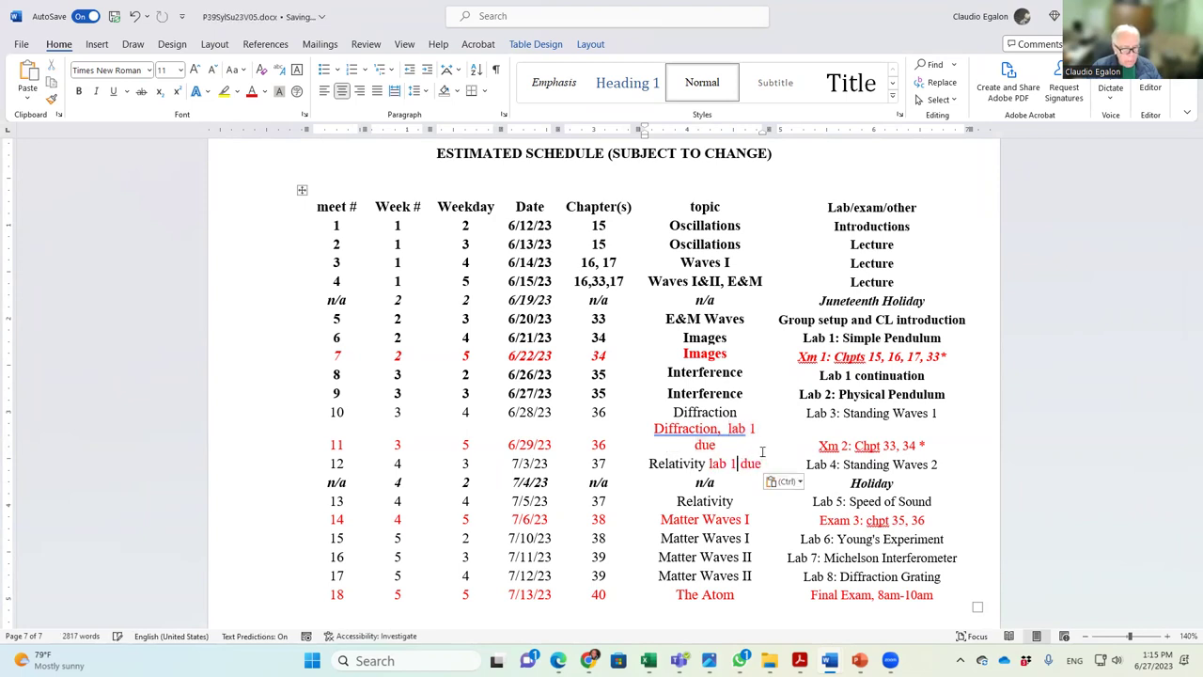
pyautogui.press('BackSpace')
pyautogui.press('BackSpace')
pyautogui.write('2')
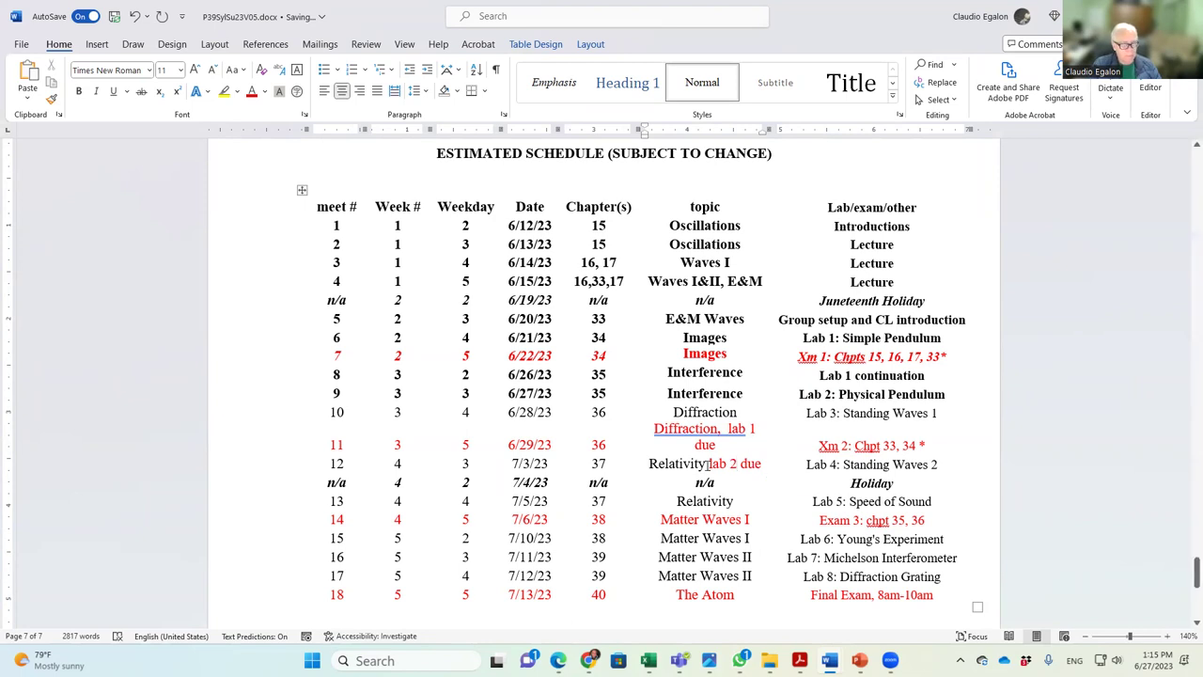
# Step: Set the text color of the whole 7/3/23 row to black and put a comma after Relativity
pyautogui.click(278, 470)
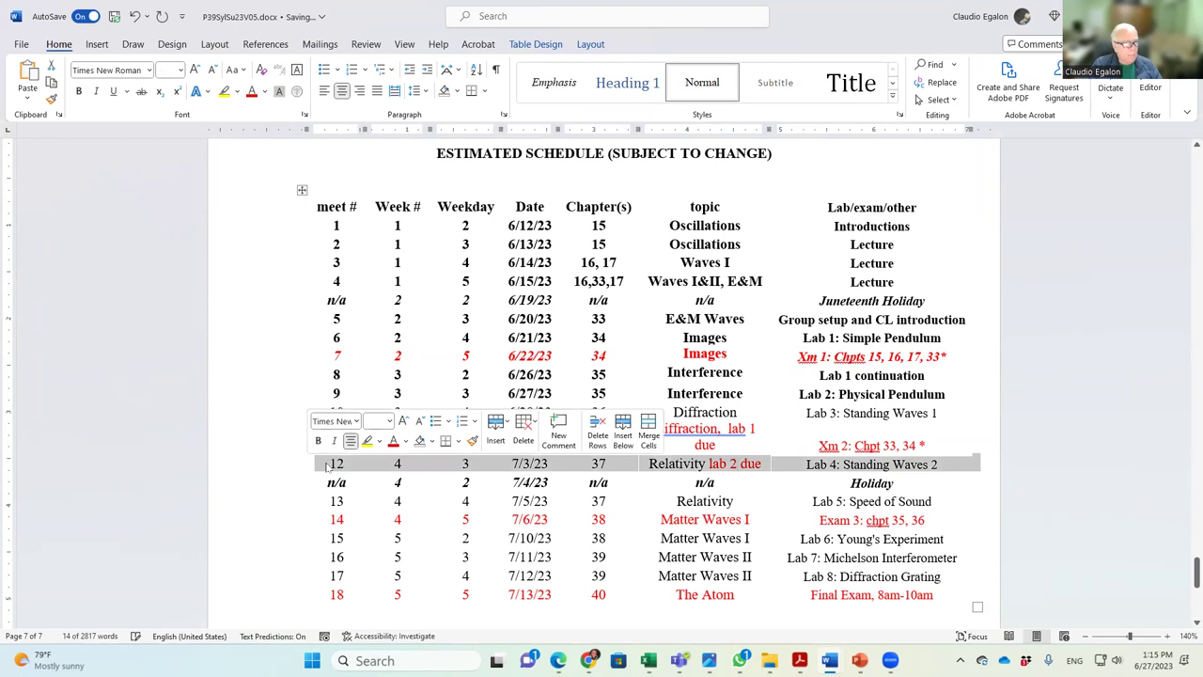
pyautogui.click(405, 441)
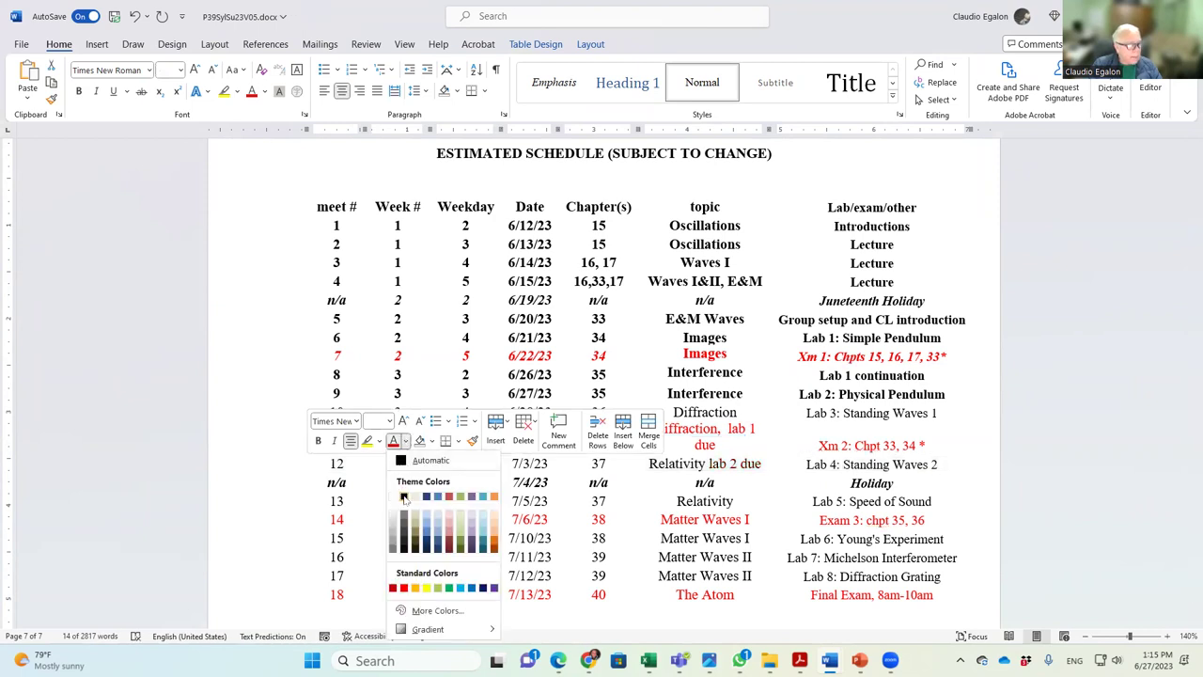
pyautogui.click(401, 460)
pyautogui.click(766, 466)
pyautogui.click(707, 465)
pyautogui.write(',')
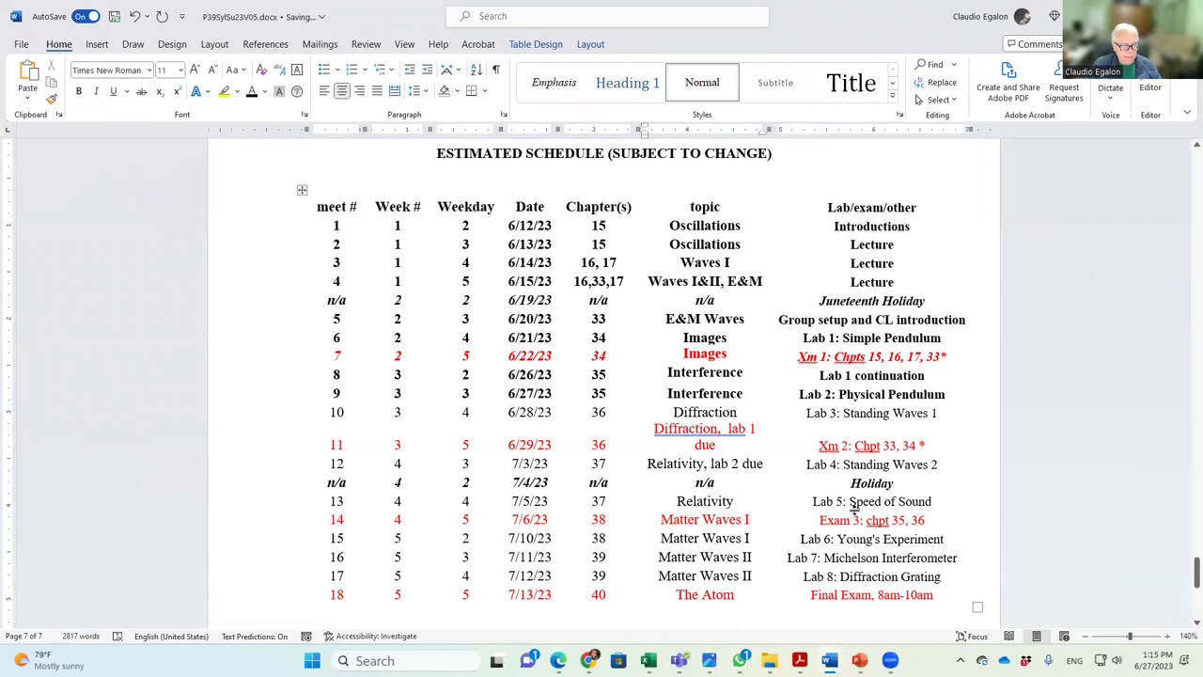
# Step: Select the 6/28/23 schedule row, switch to 00-P39Notes.docx, and select the break-time line above the Lab 2: Physical Pendulum section
pyautogui.click(274, 416)
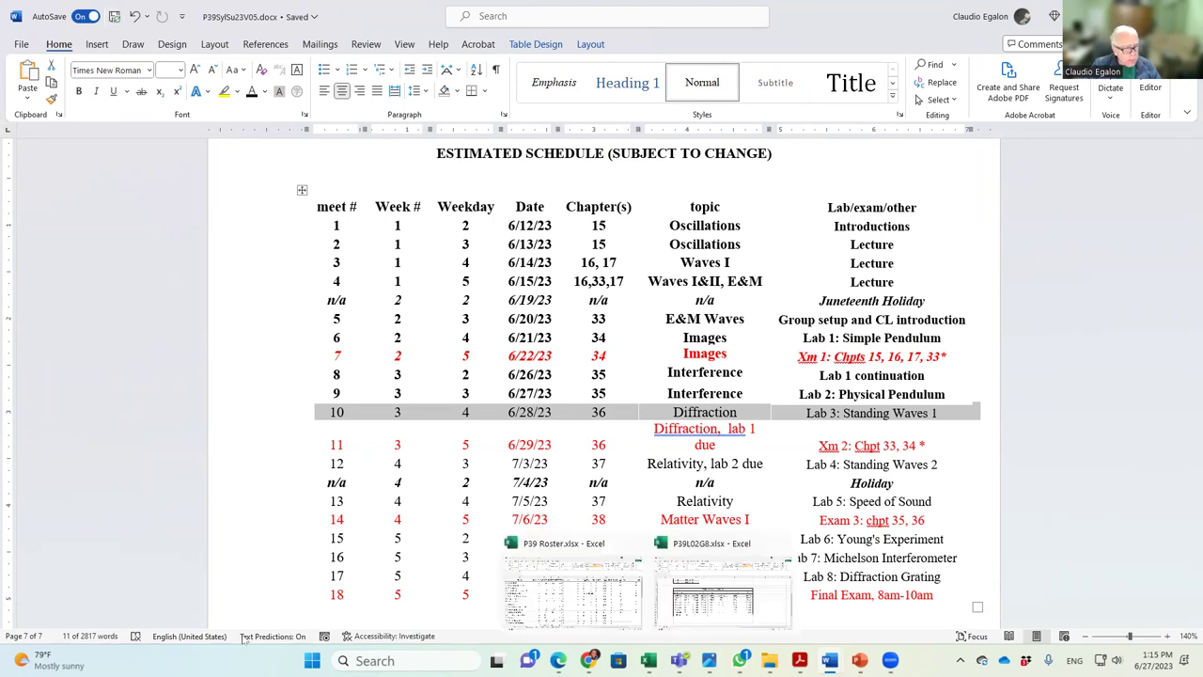
pyautogui.moveTo(859, 659)
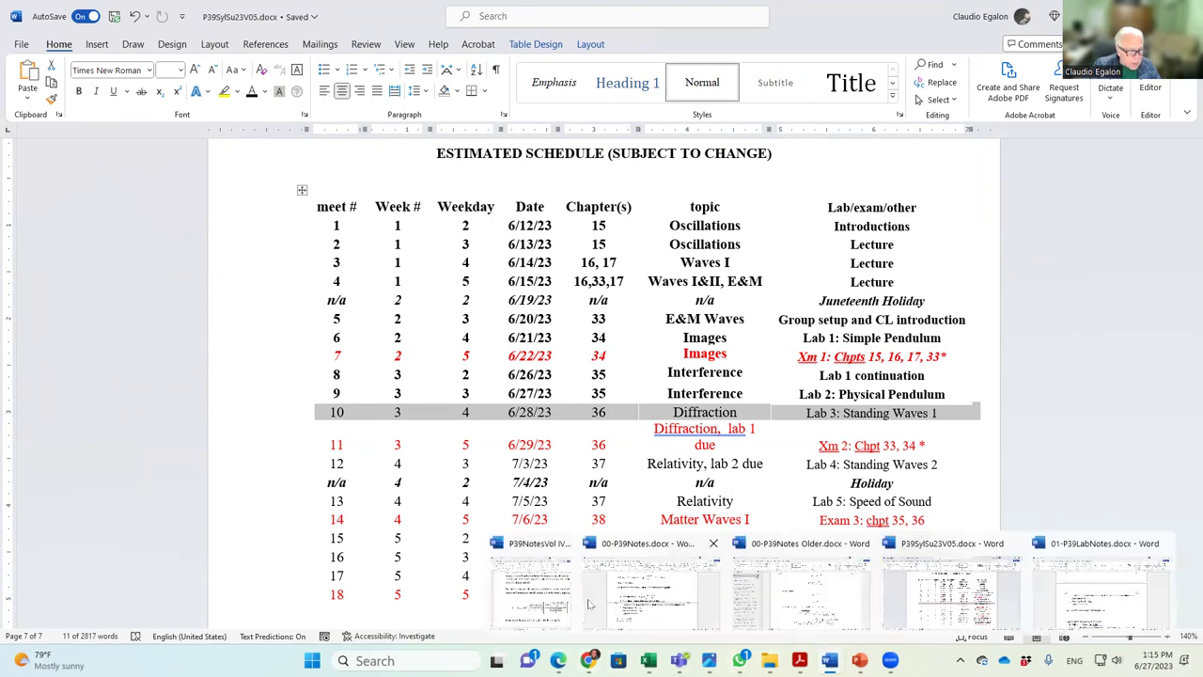
pyautogui.click(658, 597)
pyautogui.scroll(8, 334, 400)
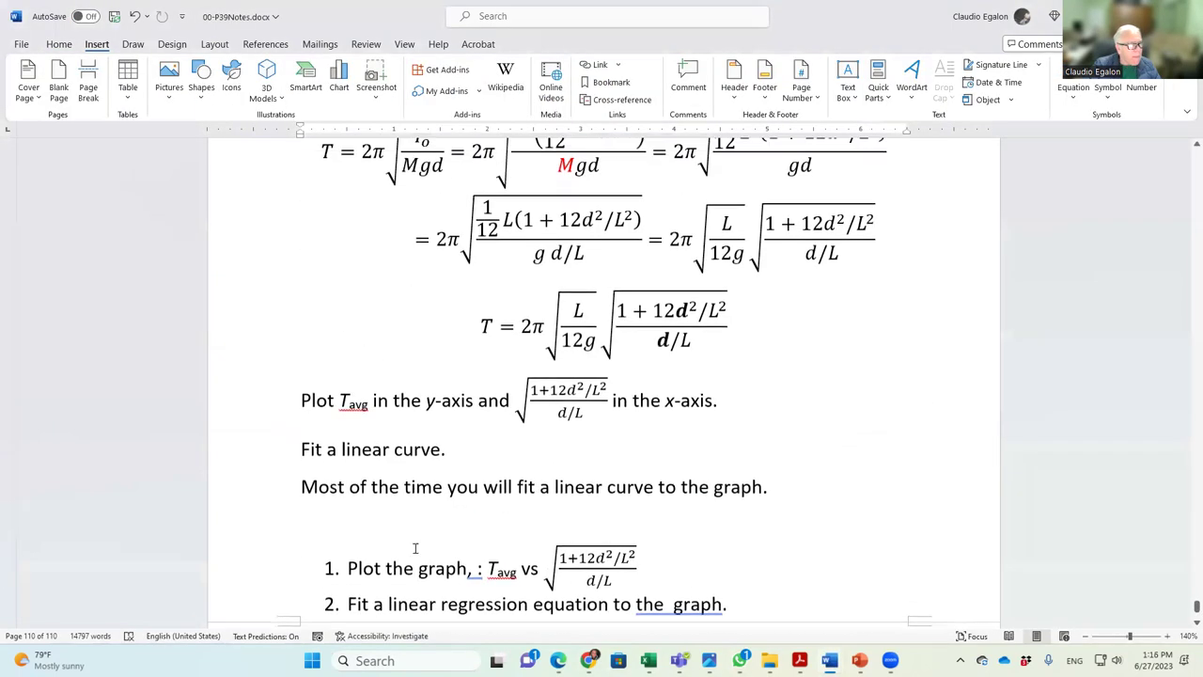
pyautogui.scroll(15, 335, 400)
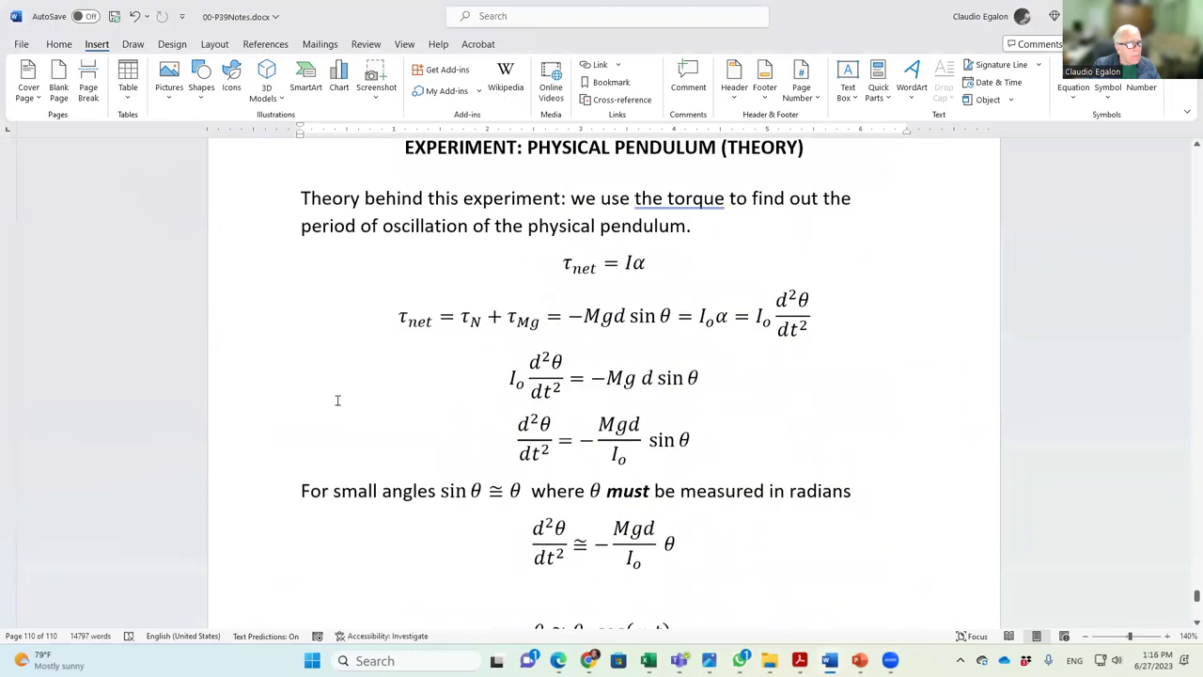
pyautogui.scroll(5, 346, 405)
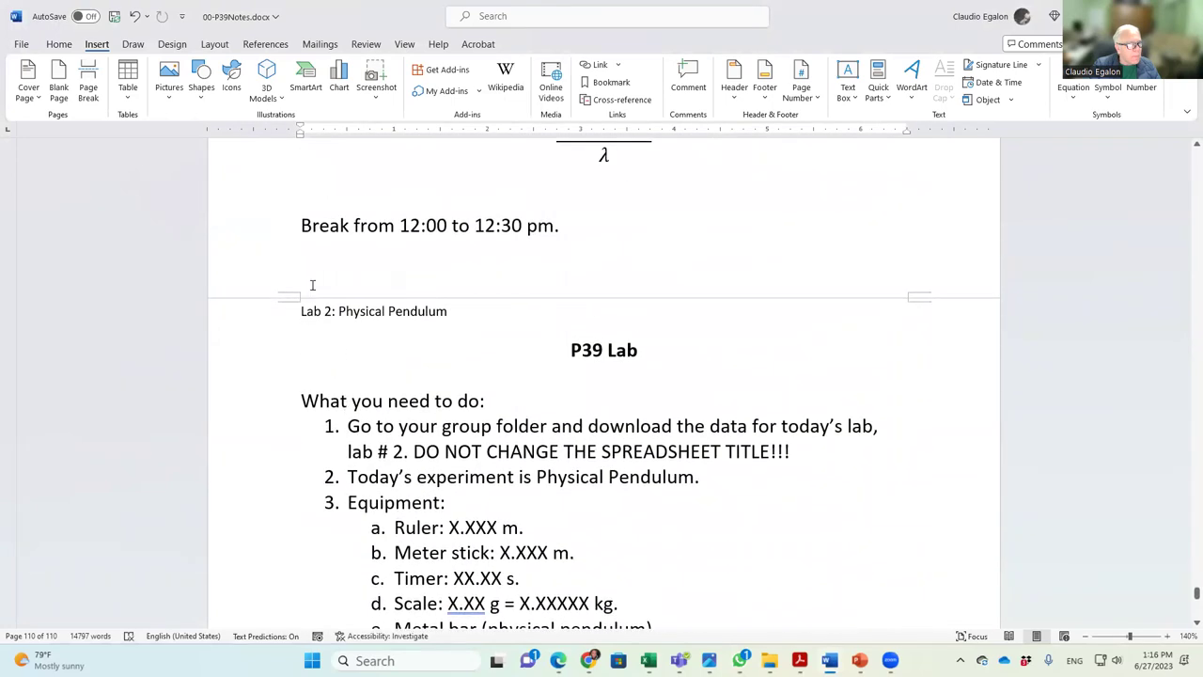
pyautogui.click(235, 233)
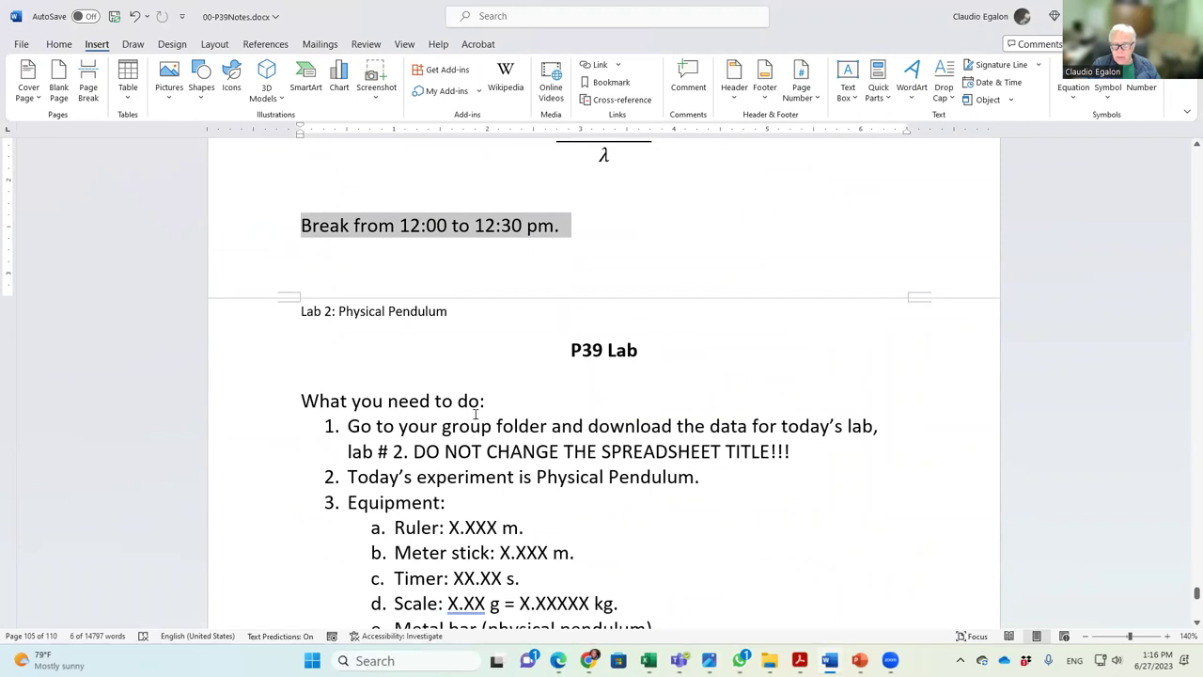
# Step: At the end of the Lab 2 notes, rewrite the Lab 2 report due date as 7/03
pyautogui.scroll(-15, 469, 406)
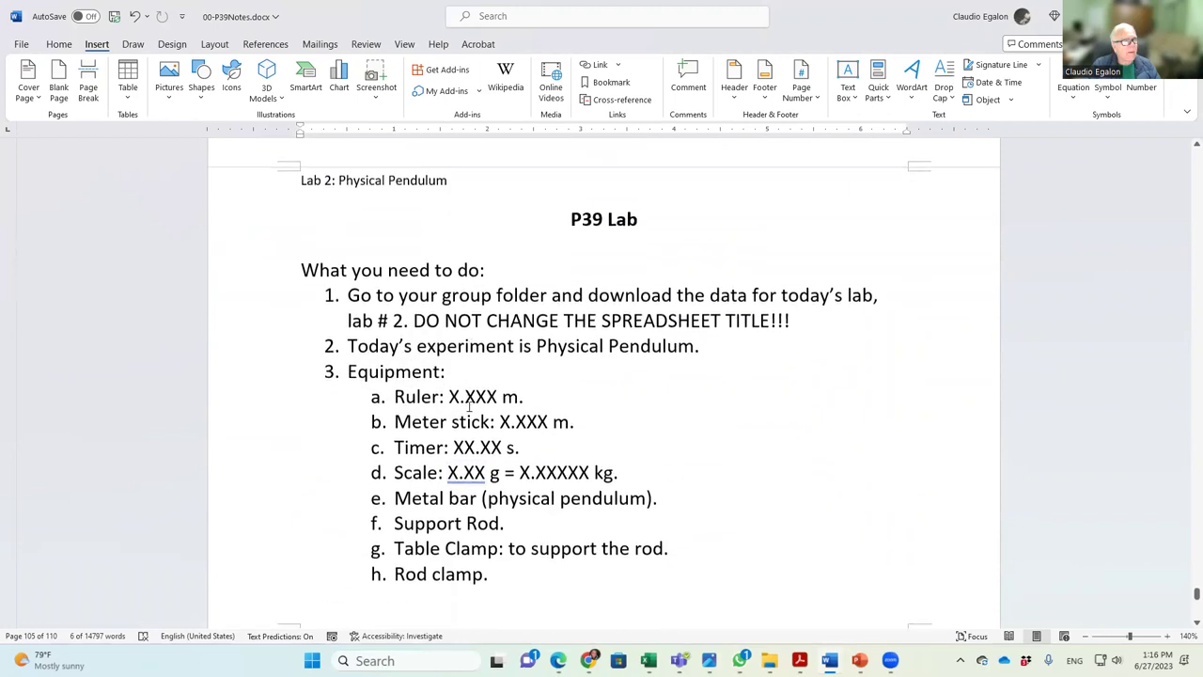
pyautogui.scroll(-15, 469, 406)
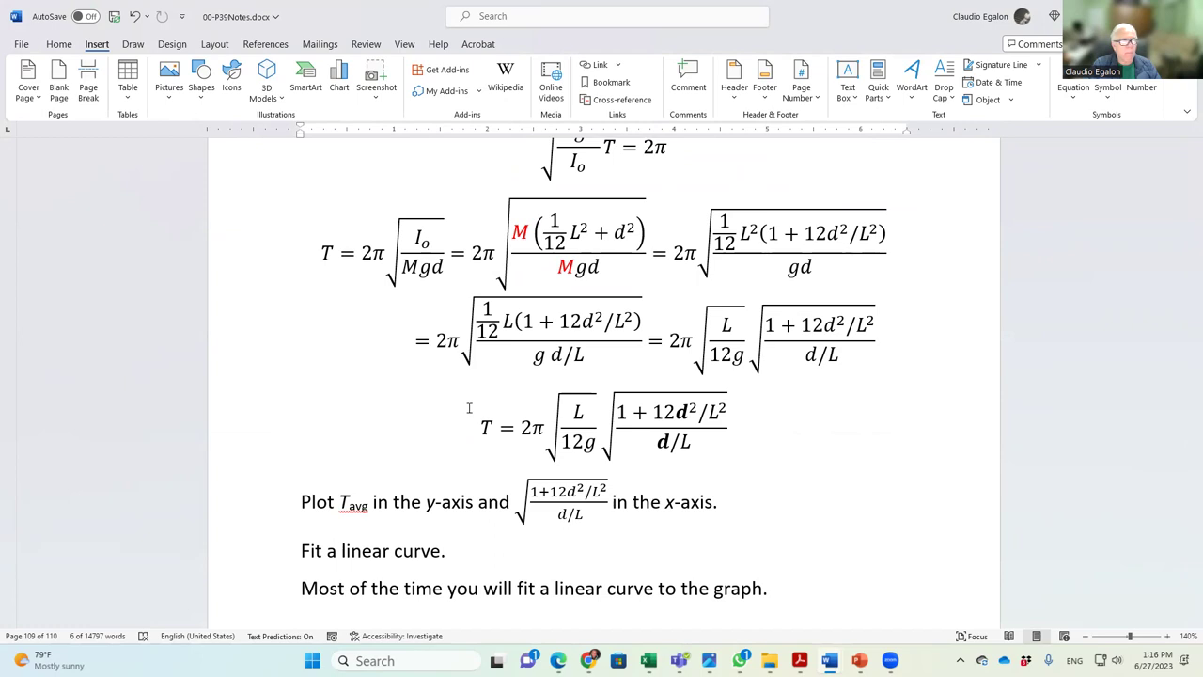
pyautogui.scroll(-2, 469, 406)
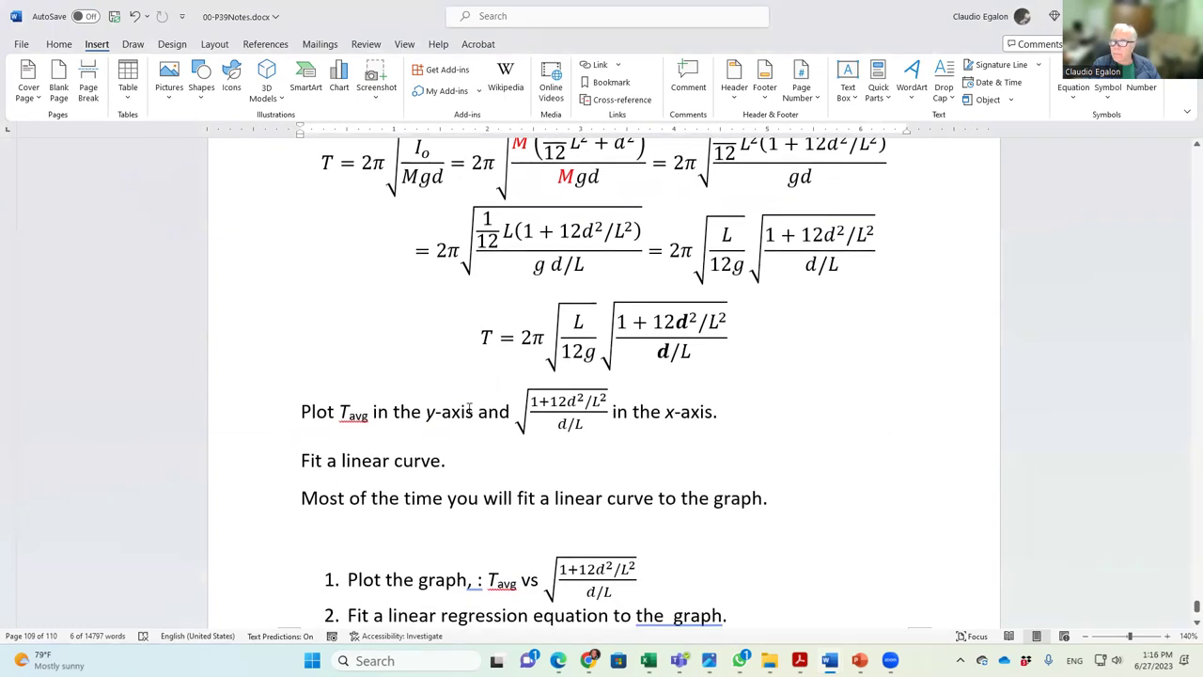
pyautogui.scroll(-5, 469, 407)
pyautogui.scroll(-2, 497, 423)
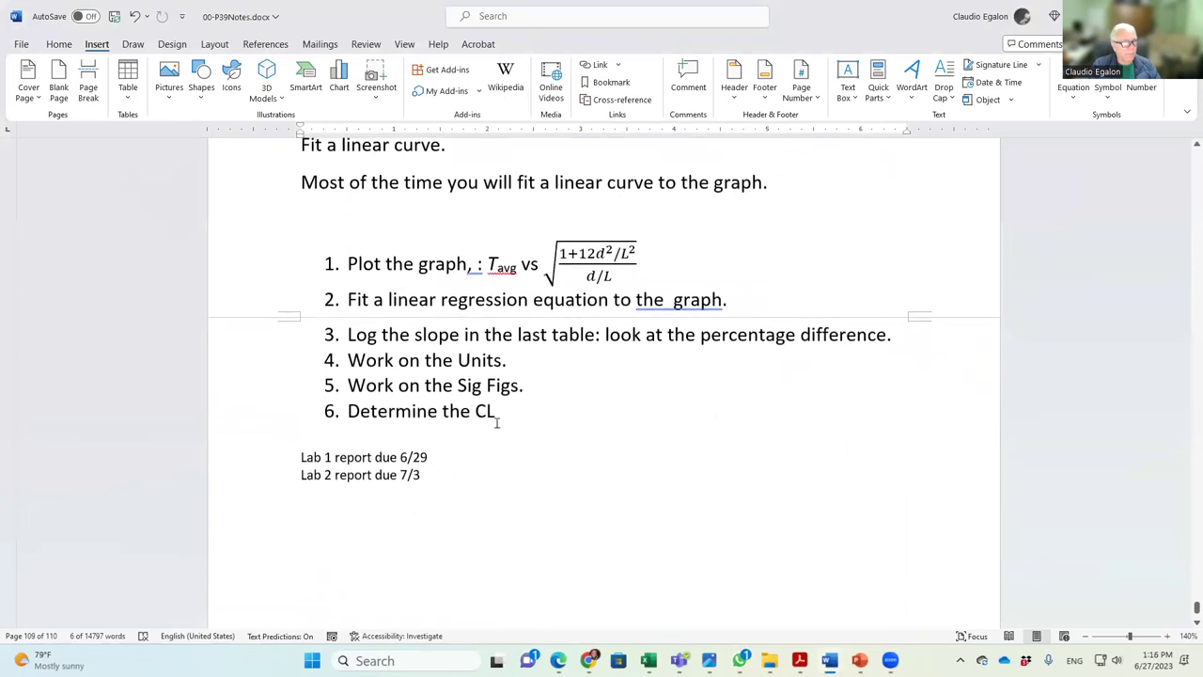
pyautogui.click(415, 476)
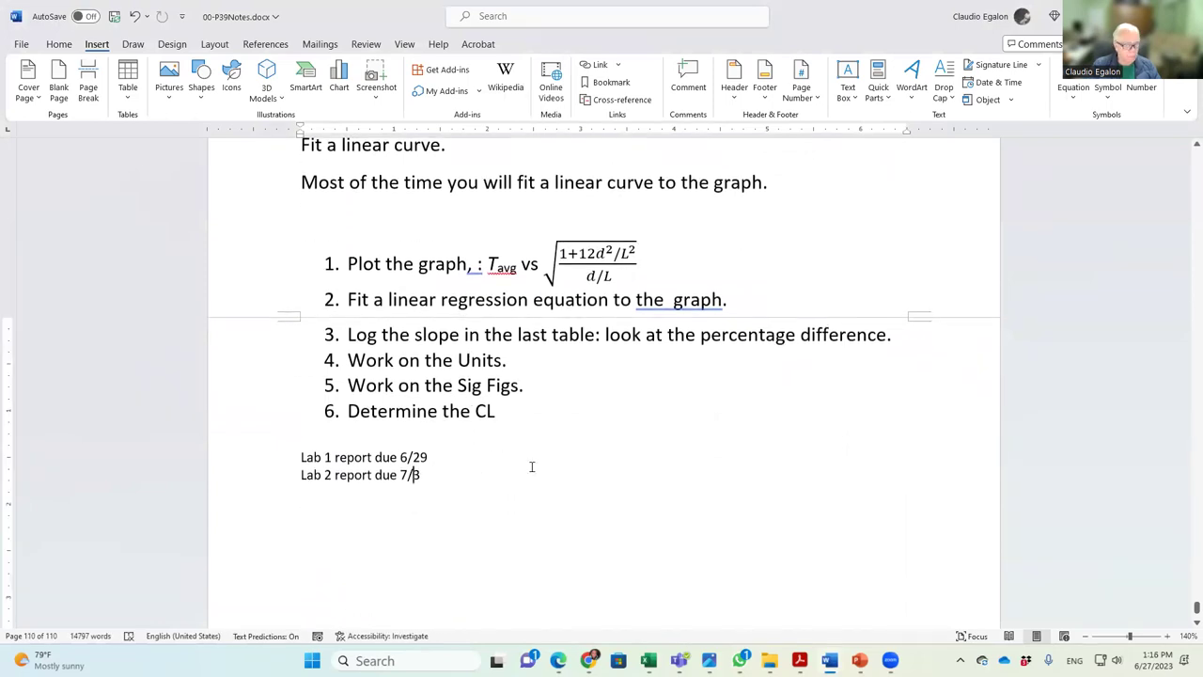
pyautogui.write('0')
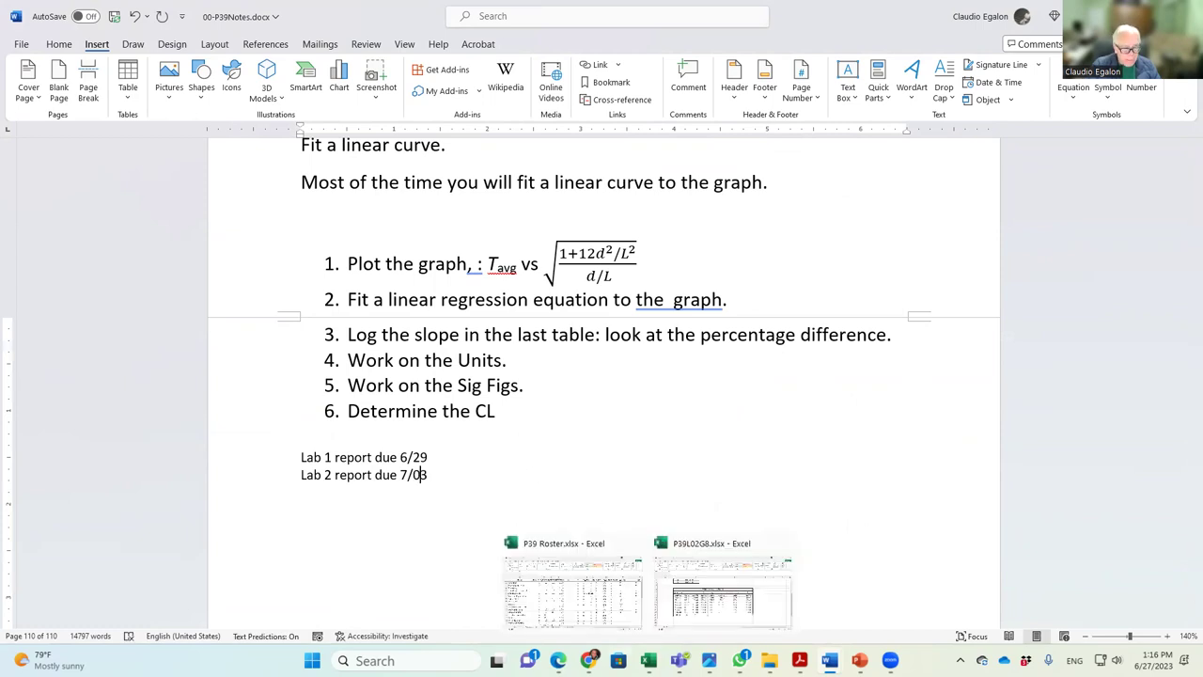
# Step: Return to P39SylSu23V05.docx, select the 7/4/23 holiday row, and check its weekday against the system calendar
pyautogui.moveTo(829, 661)
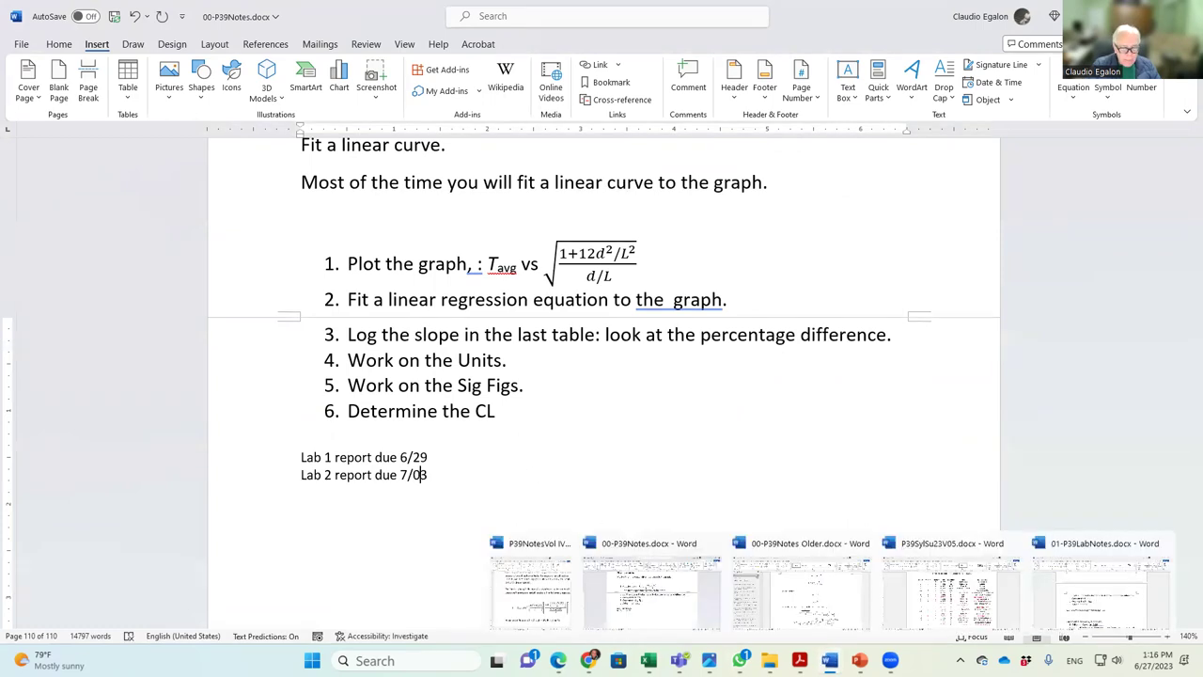
pyautogui.click(952, 587)
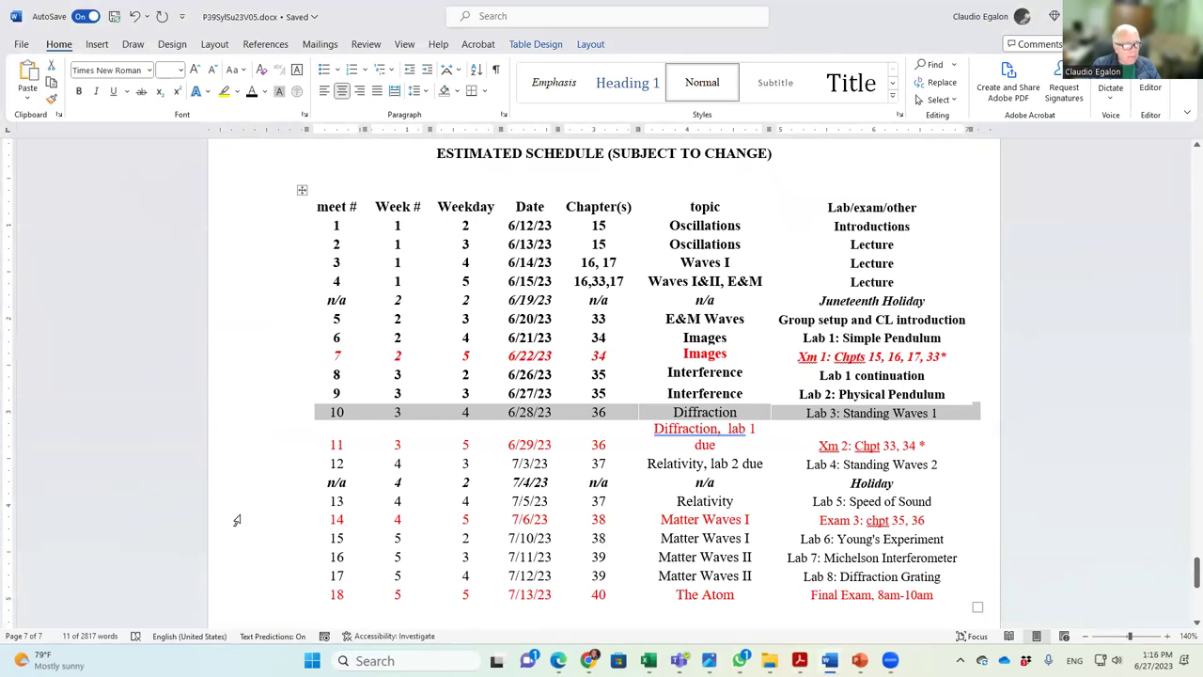
pyautogui.click(247, 483)
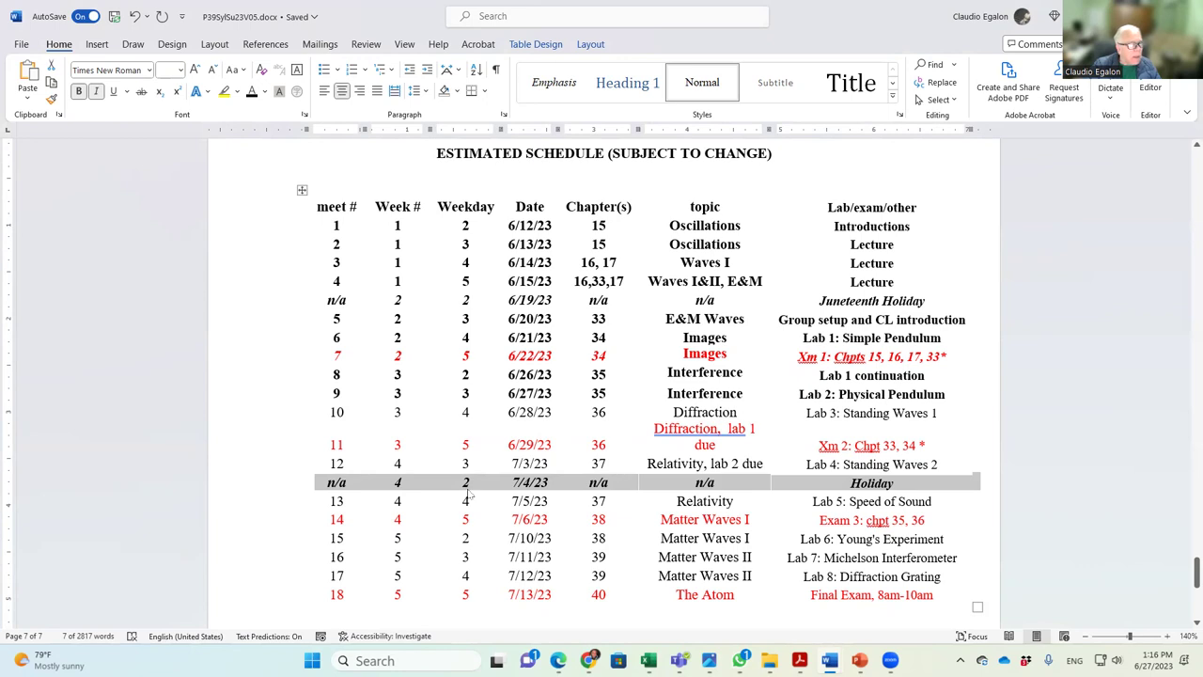
pyautogui.click(1129, 660)
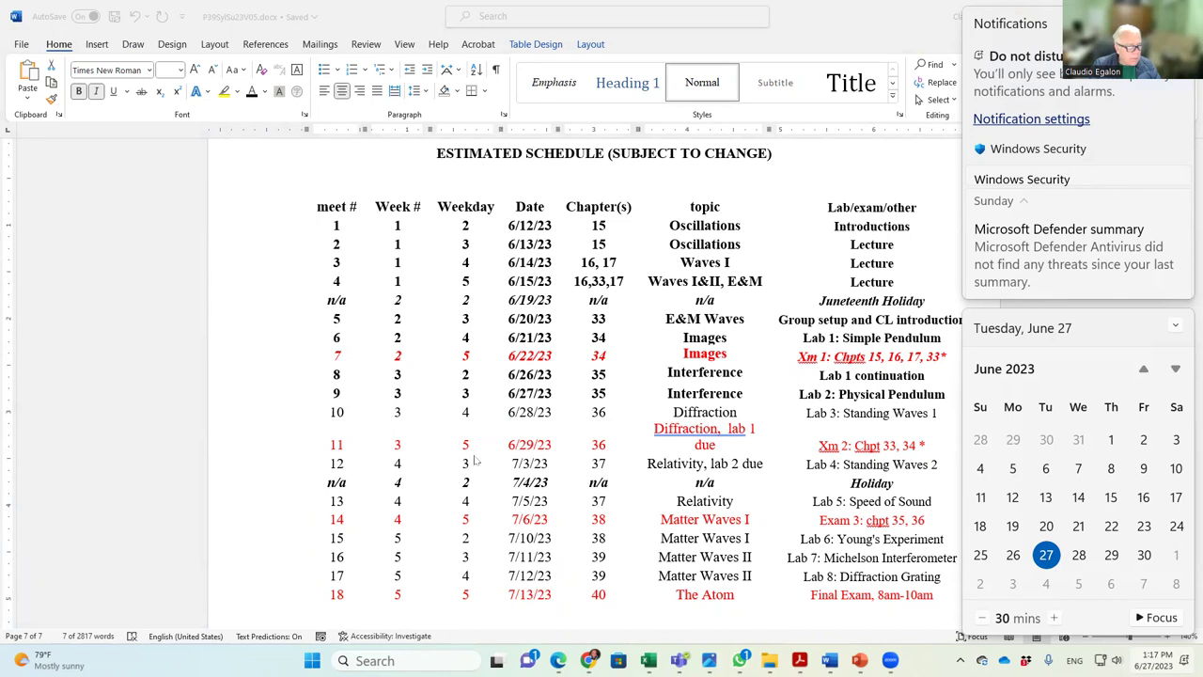
pyautogui.click(465, 474)
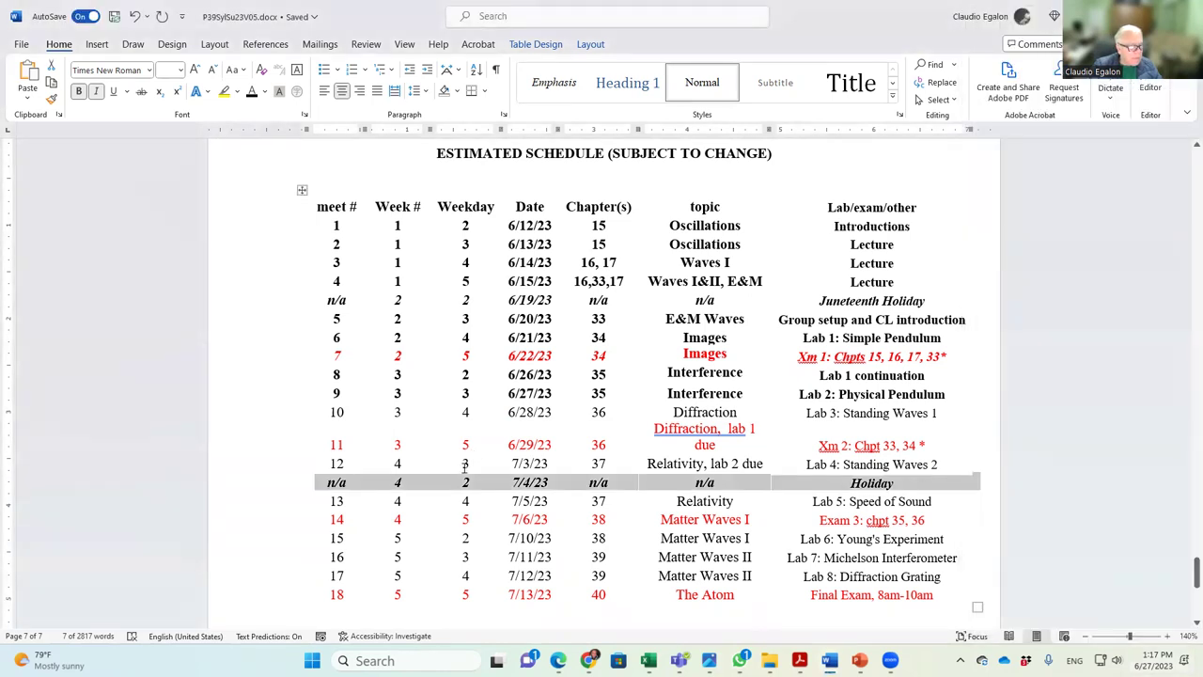
# Step: Set the Weekday value to 2 in the 7/3/23 row and to 3 in the 7/4/23 row
pyautogui.doubleClick(464, 464)
pyautogui.write('2')
pyautogui.doubleClick(464, 482)
pyautogui.write('3')
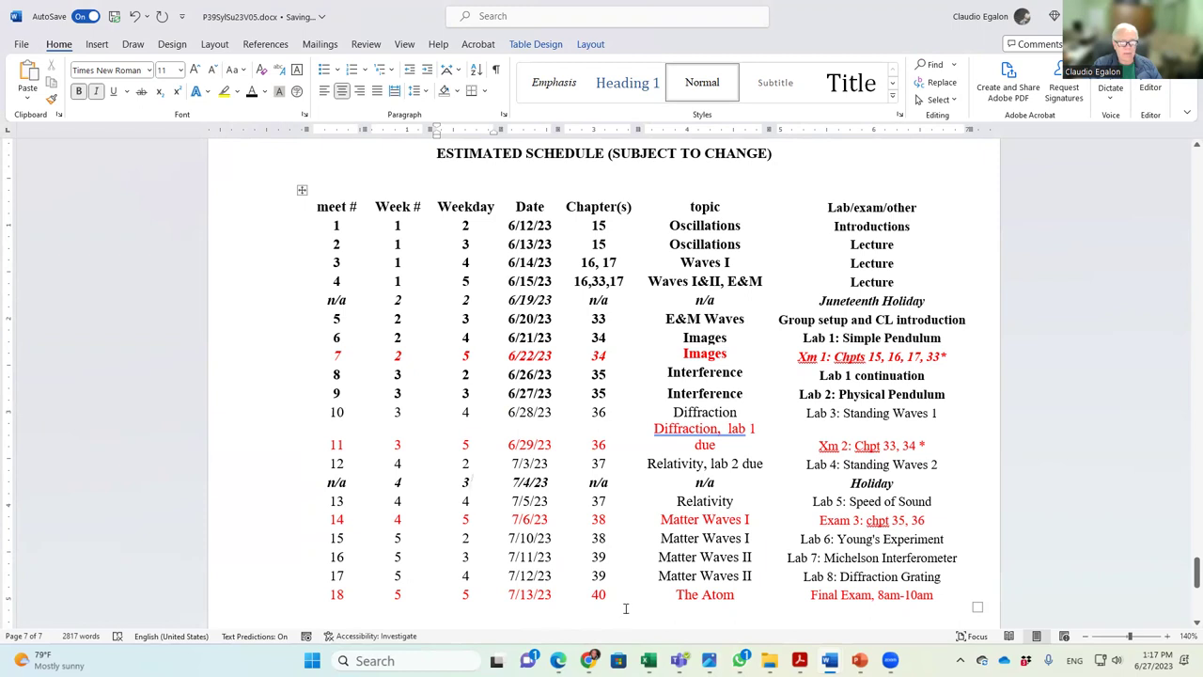
# Step: Check the exam footnotes below the schedule and return to the Chapter(s) cell of the 6/21/23 row
pyautogui.scroll(-3, 622, 604)
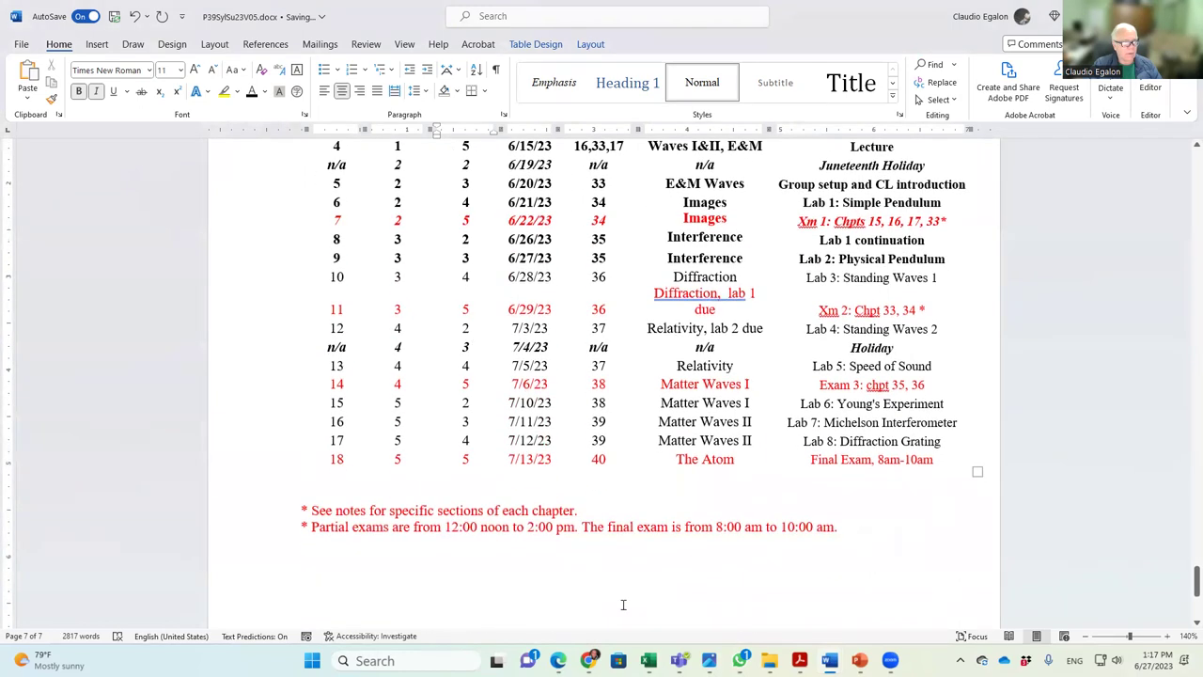
pyautogui.scroll(3, 623, 604)
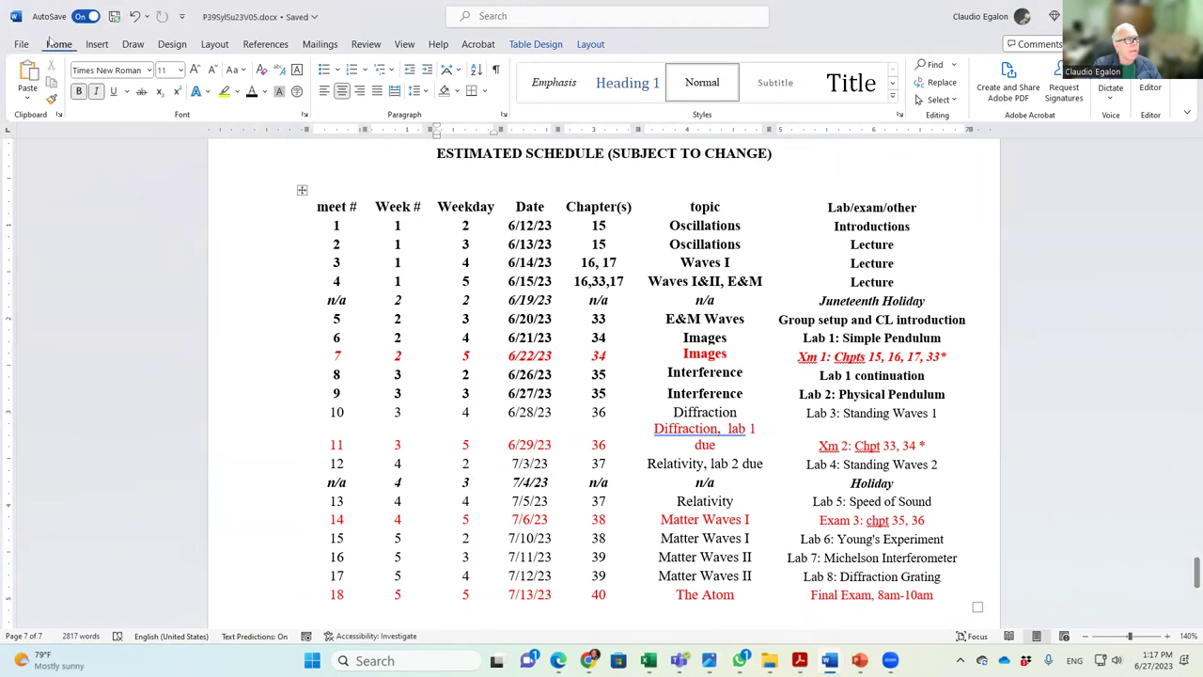
pyautogui.click(600, 336)
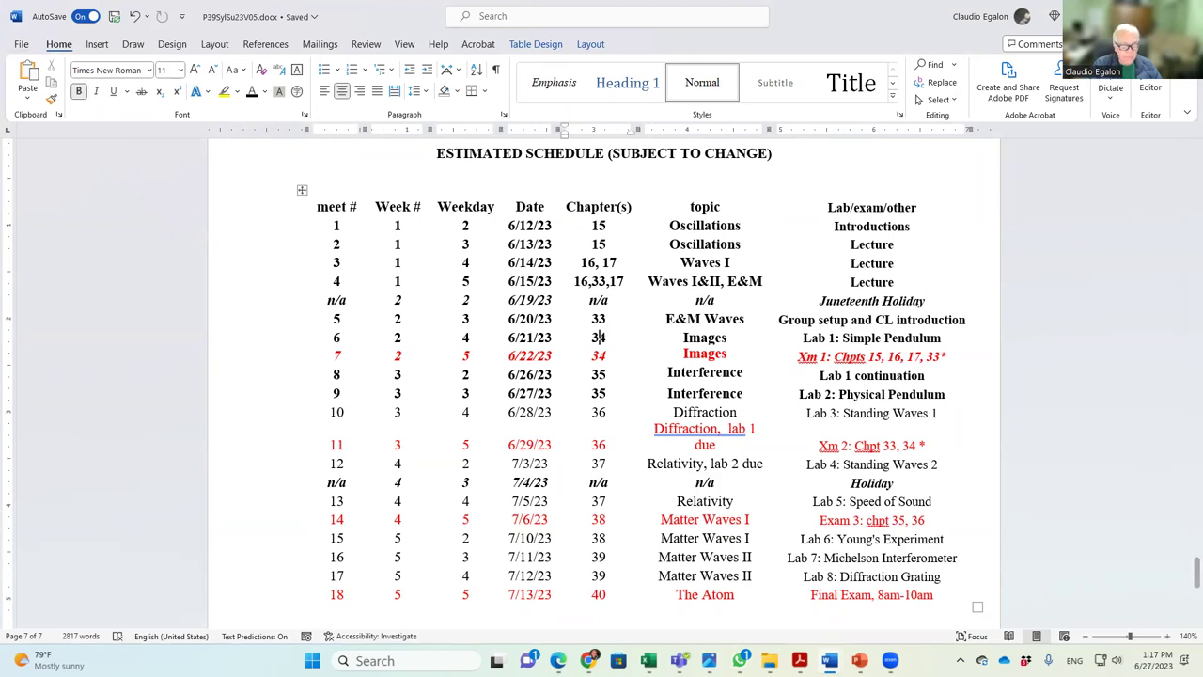
# Step: Switch to the P39 Roster workbook and select the empty header cell H1 beside "4 spread"
pyautogui.moveTo(708, 661)
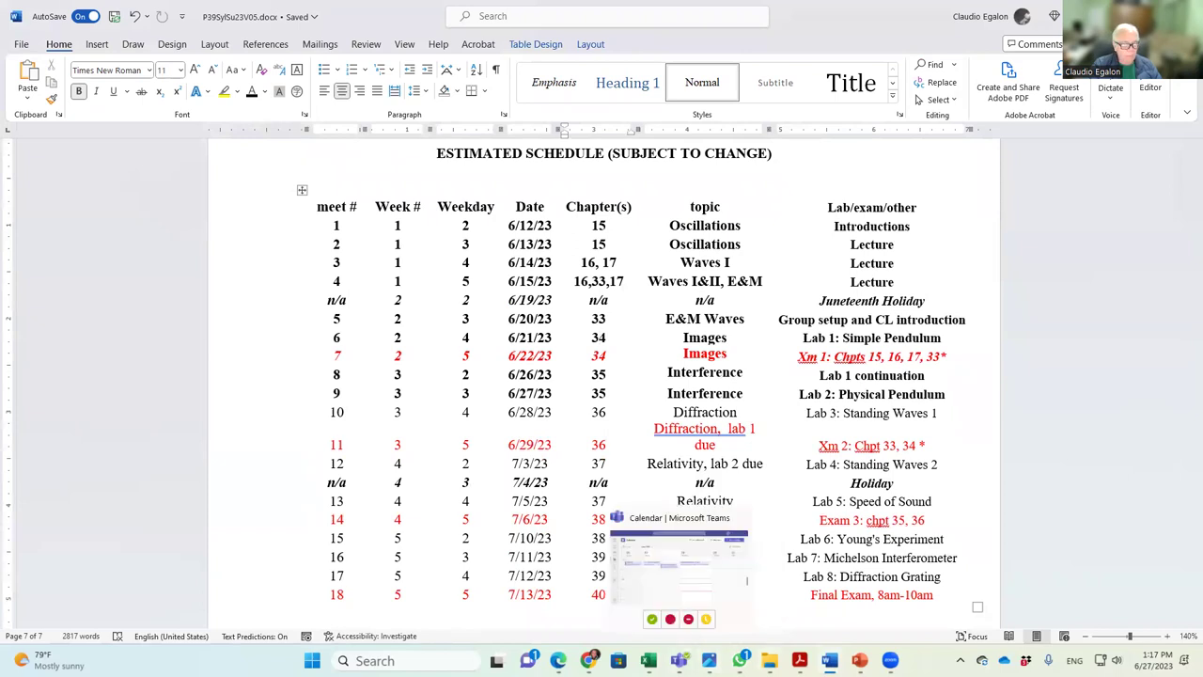
pyautogui.moveTo(890, 661)
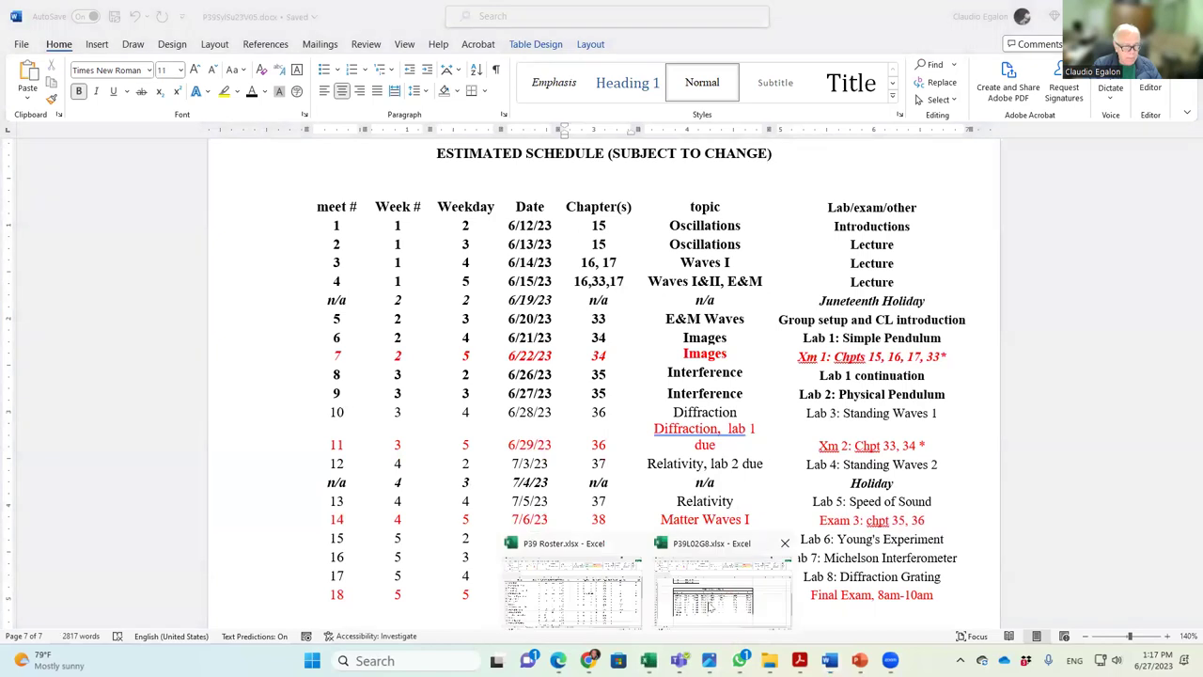
pyautogui.click(625, 602)
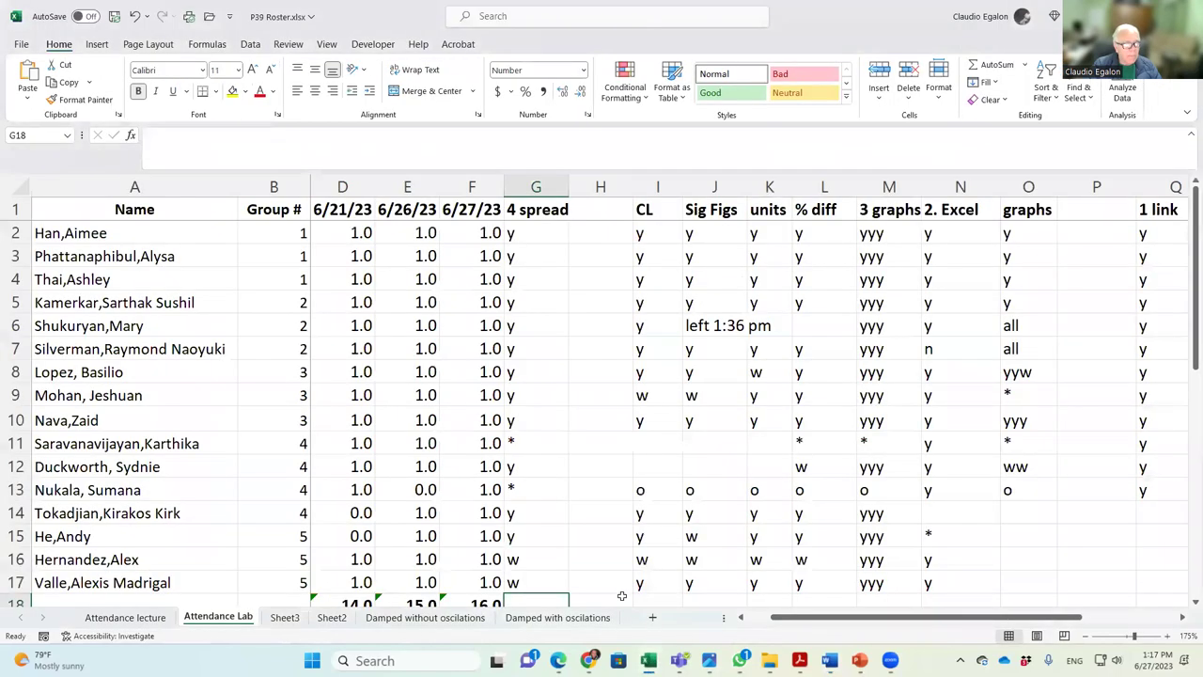
pyautogui.click(557, 413)
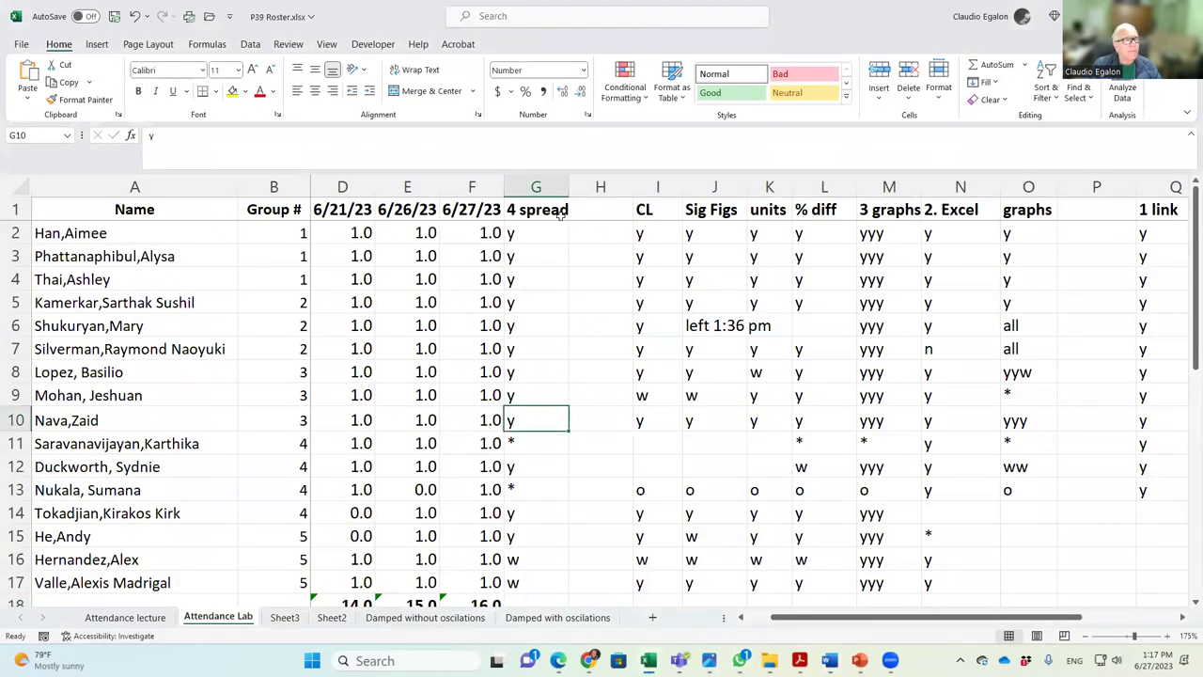
pyautogui.click(602, 212)
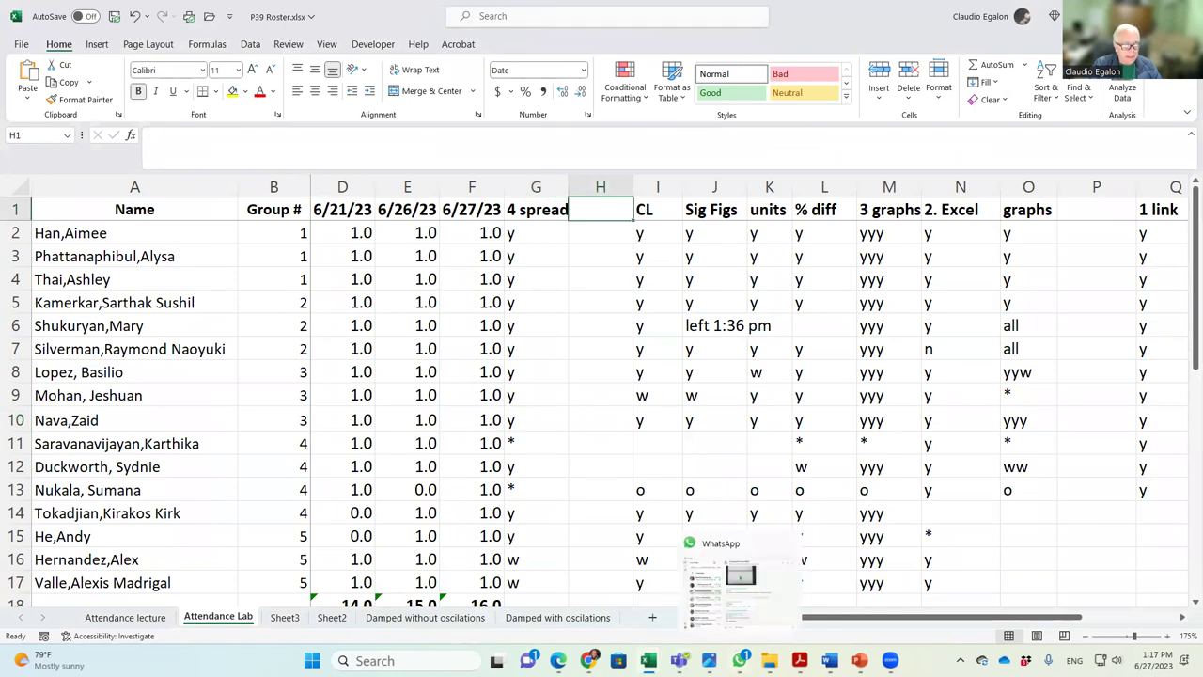
# Step: Switch to 00-P39Notes.docx and select the first item, "Plot the graph", in the numbered Lab 2 task list
pyautogui.moveTo(679, 661)
pyautogui.click(829, 661)
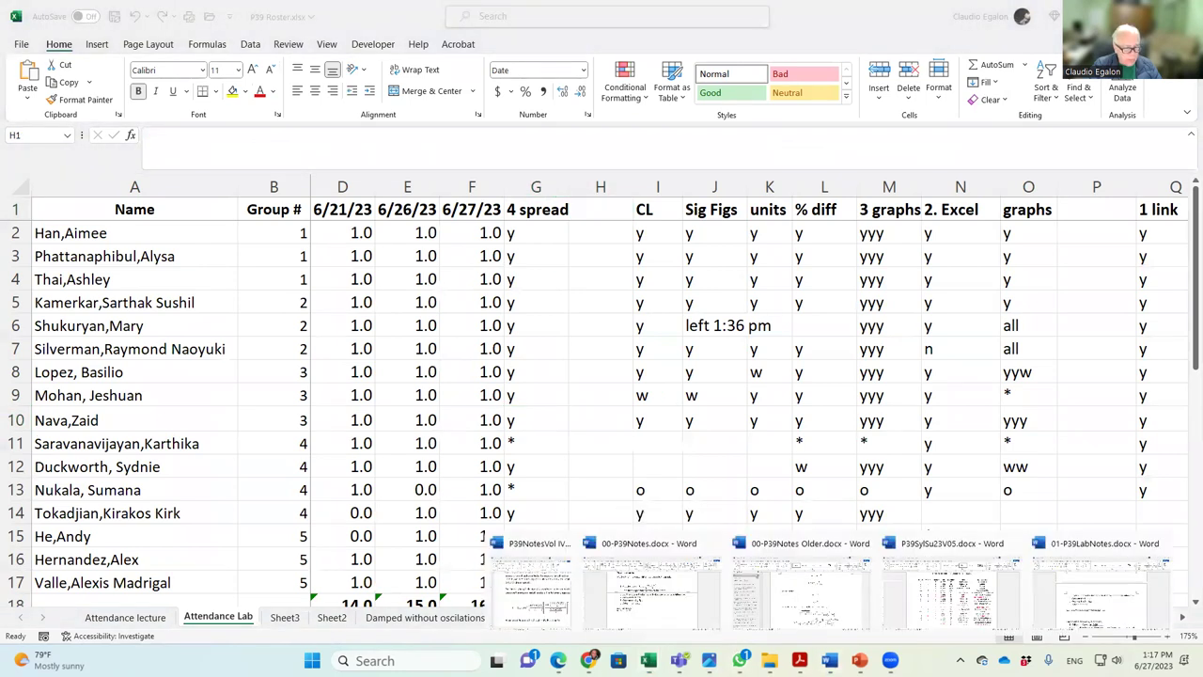
pyautogui.click(711, 630)
pyautogui.scroll(4, 524, 475)
pyautogui.scroll(-3, 522, 477)
pyautogui.scroll(-1, 521, 476)
pyautogui.click(254, 313)
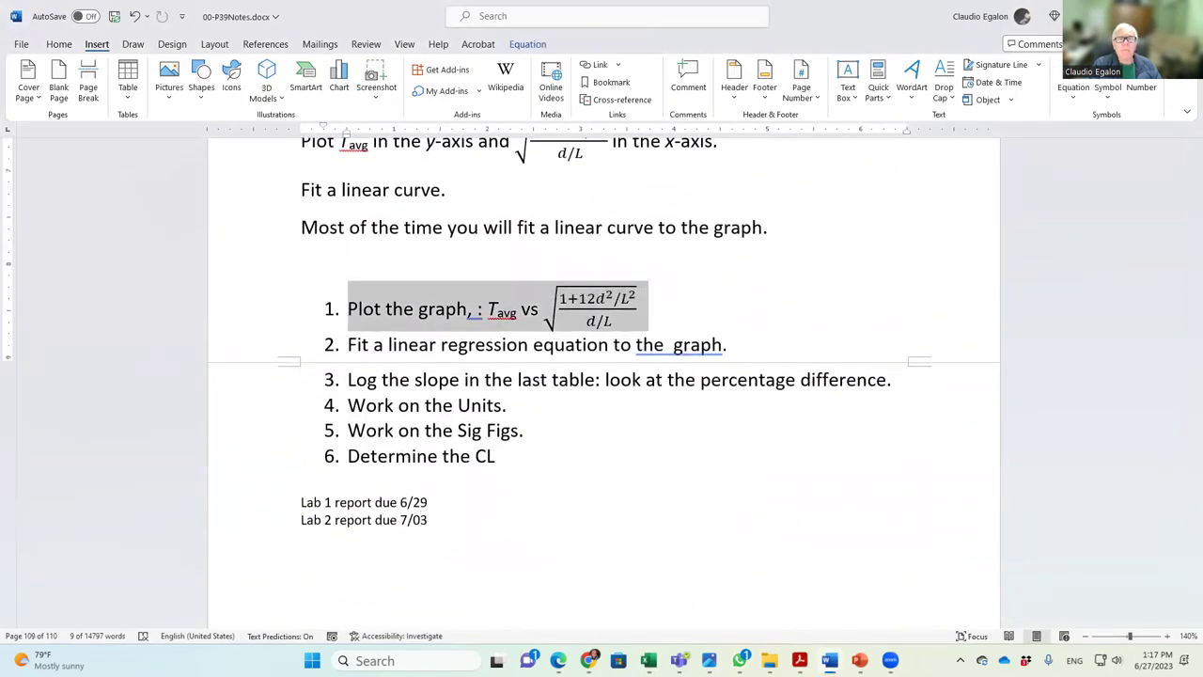
# Step: Switch to the P39 Roster workbook and insert a blank column before the "4 spread" column
pyautogui.click(1096, 16)
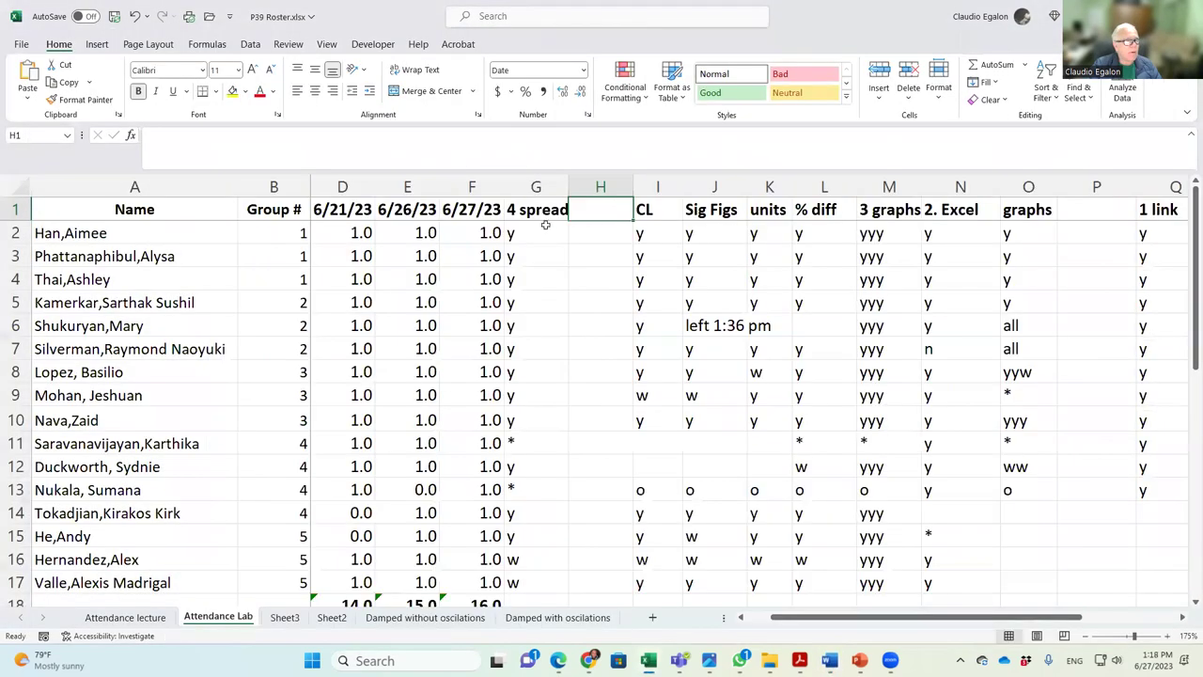
pyautogui.click(536, 187)
pyautogui.rightClick(536, 187)
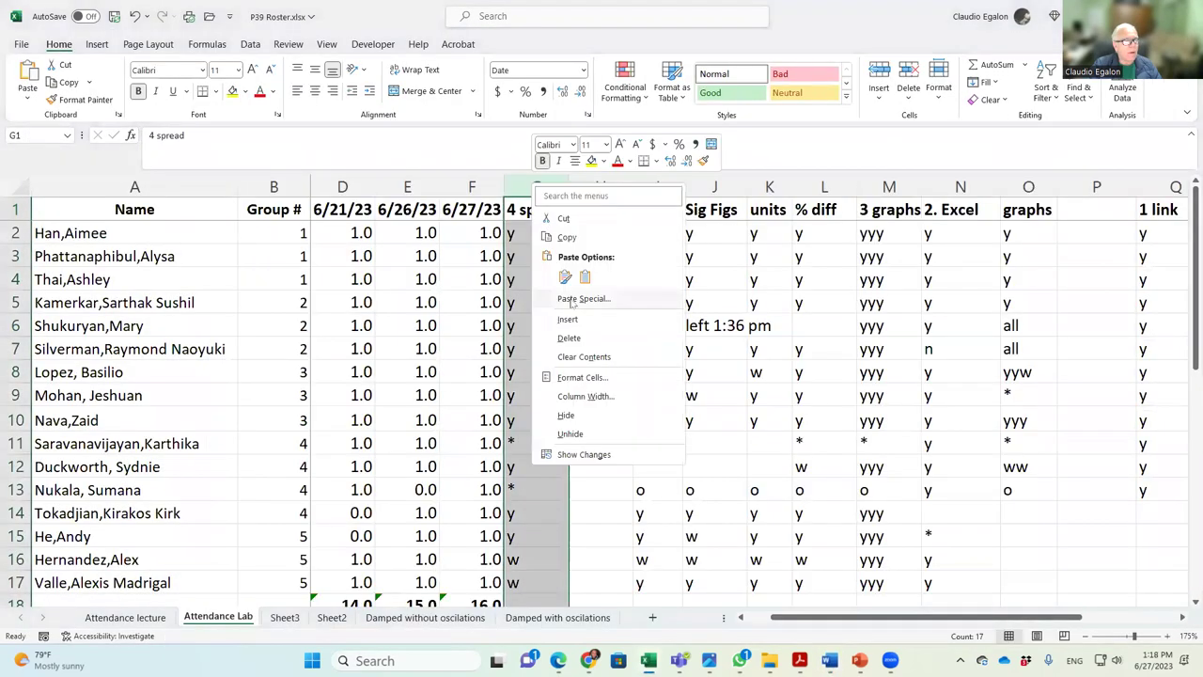
pyautogui.click(567, 320)
pyautogui.click(665, 187)
pyautogui.rightClick(665, 187)
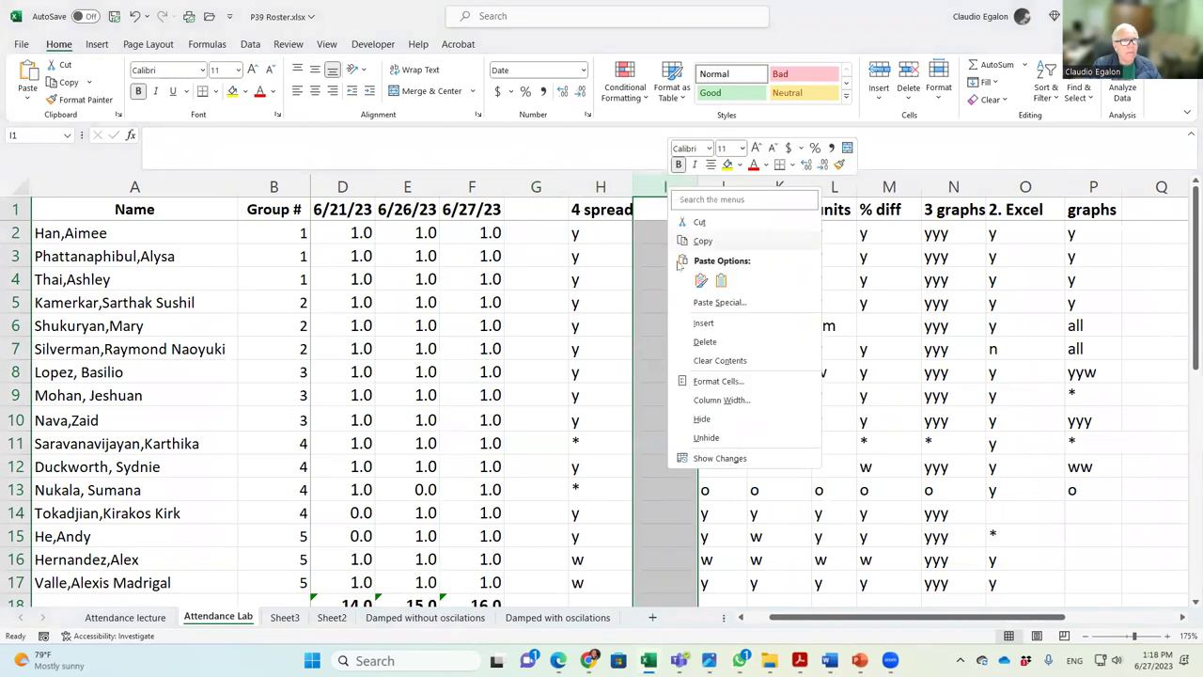
pyautogui.click(699, 323)
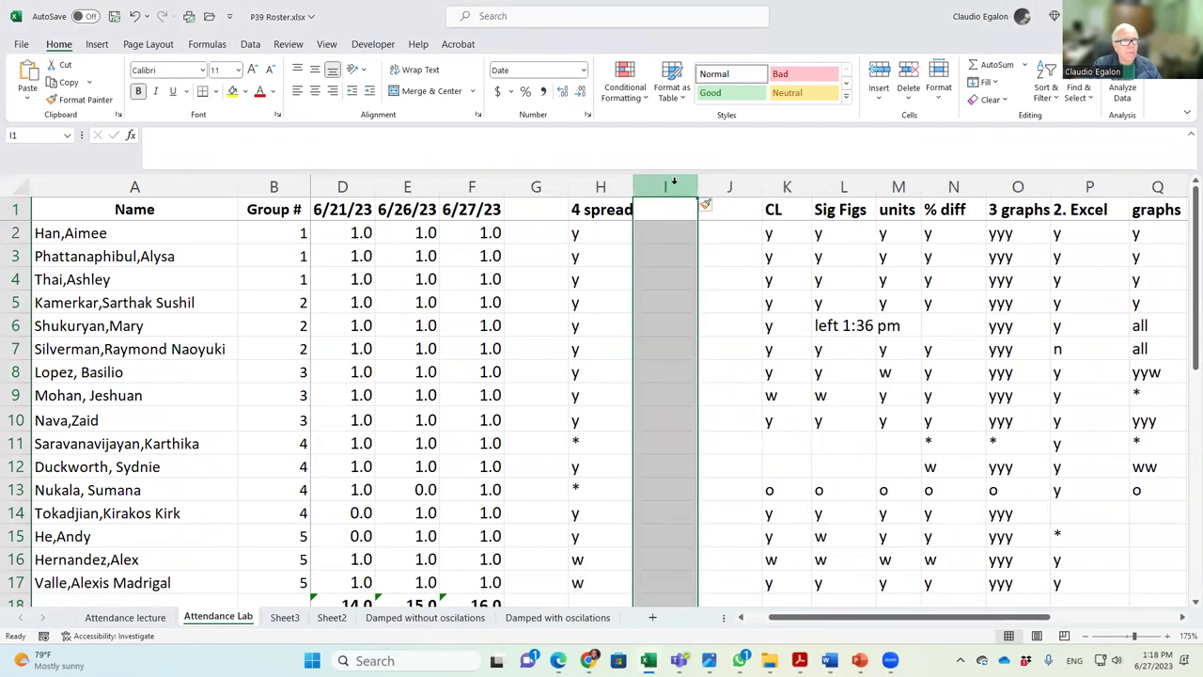
# Step: Delete the blank columns I and J between "4 spread" and "CL"
pyautogui.moveTo(674, 186); pyautogui.dragTo(716, 186)
pyautogui.rightClick(716, 186)
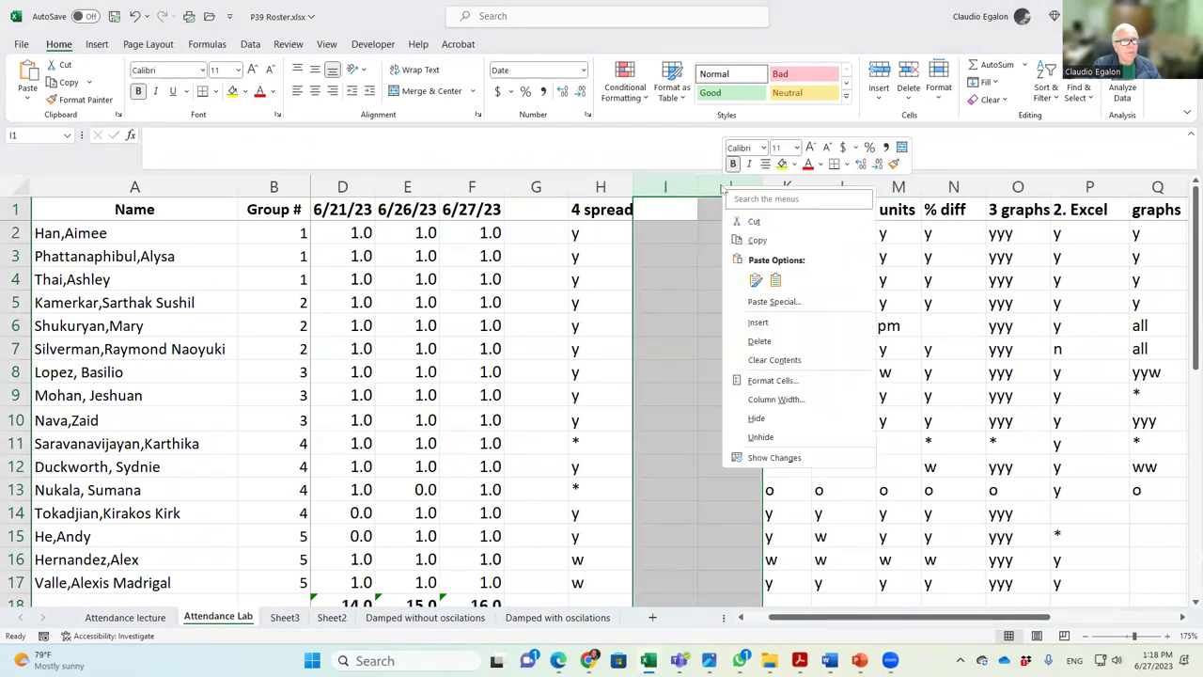
pyautogui.click(765, 340)
# Step: Enter the header "graph" in G1 and mark the first student in the list with y in G2
pyautogui.click(552, 209)
pyautogui.write('graph')
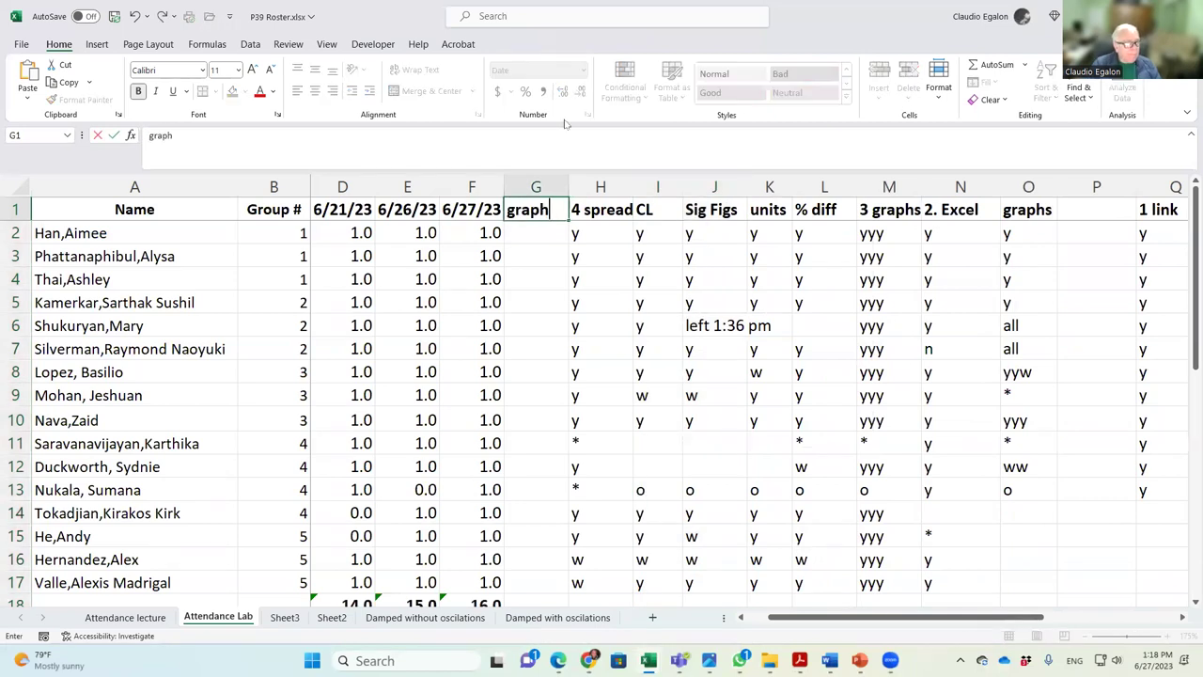
pyautogui.press('Return')
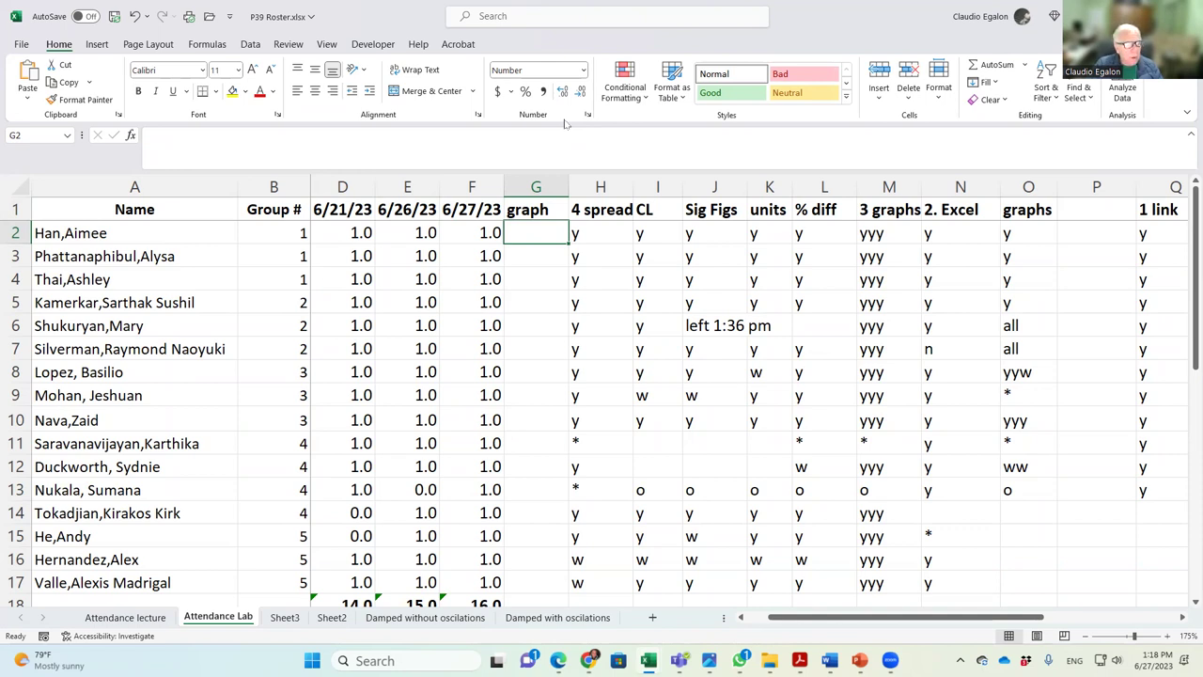
pyautogui.write('y')
pyautogui.press('Return')
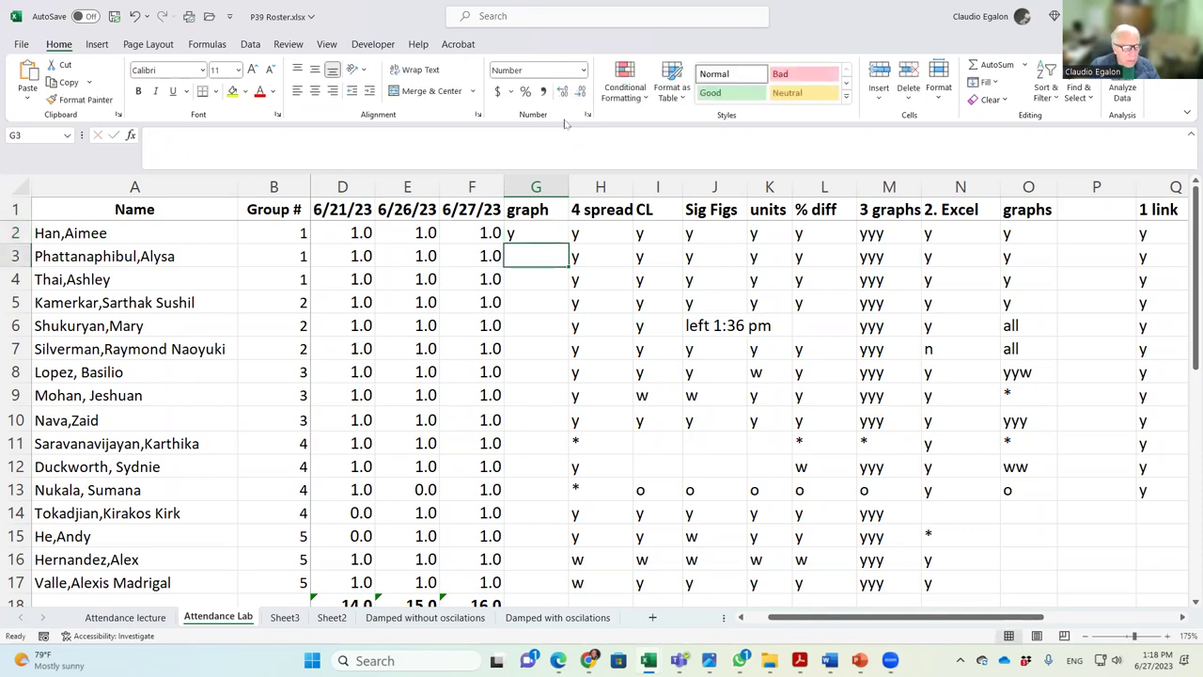
# Step: Open the Group 1 workbook P39L02G1.xlsx from the Lab02 raw data folder
pyautogui.moveTo(800, 661)
pyautogui.click(801, 602)
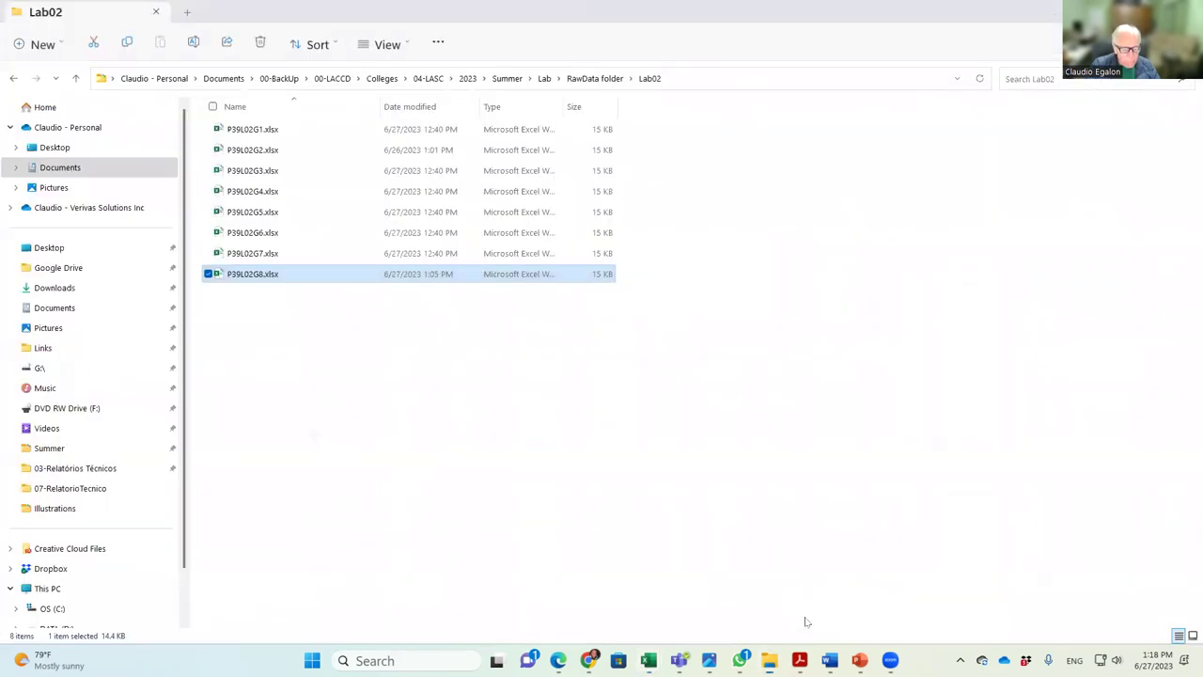
pyautogui.click(272, 133)
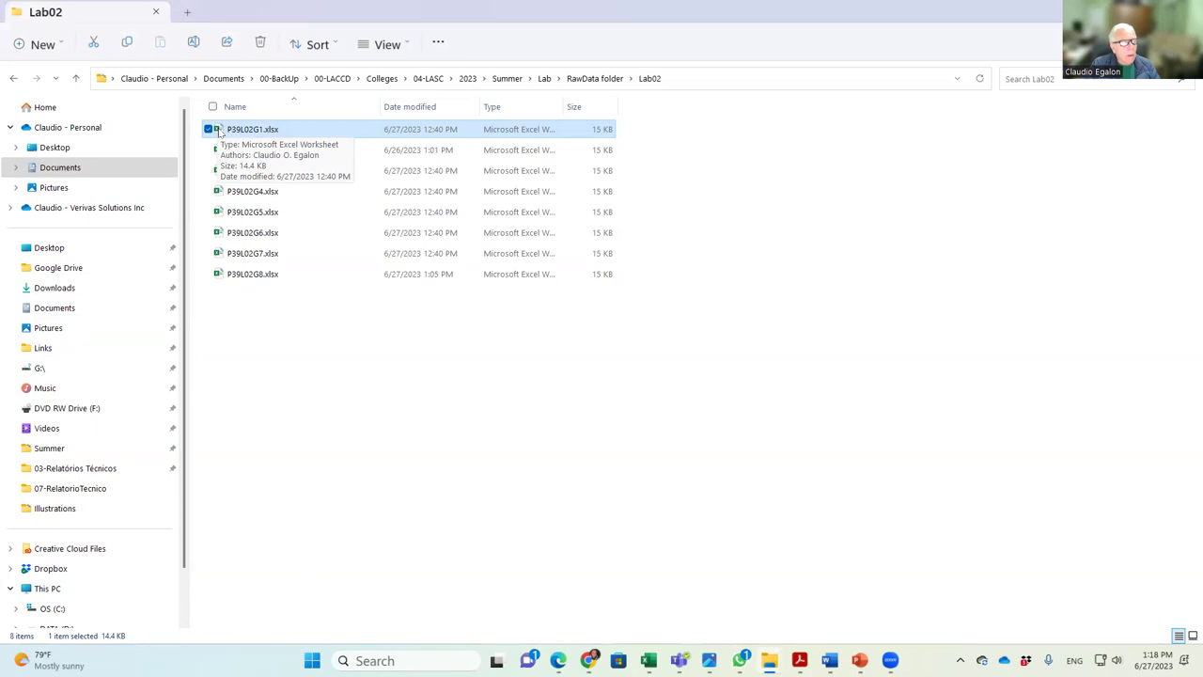
pyautogui.hotkey('alt', 'Tab')
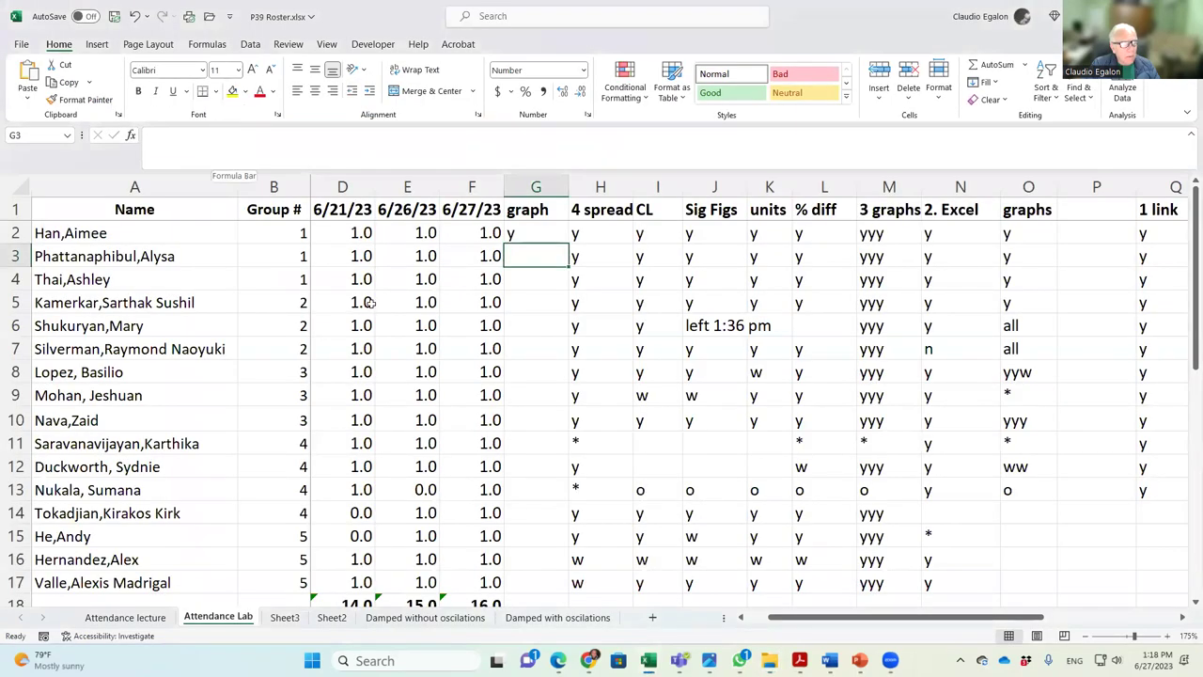
pyautogui.click(545, 410)
pyautogui.hotkey('alt', 'Tab')
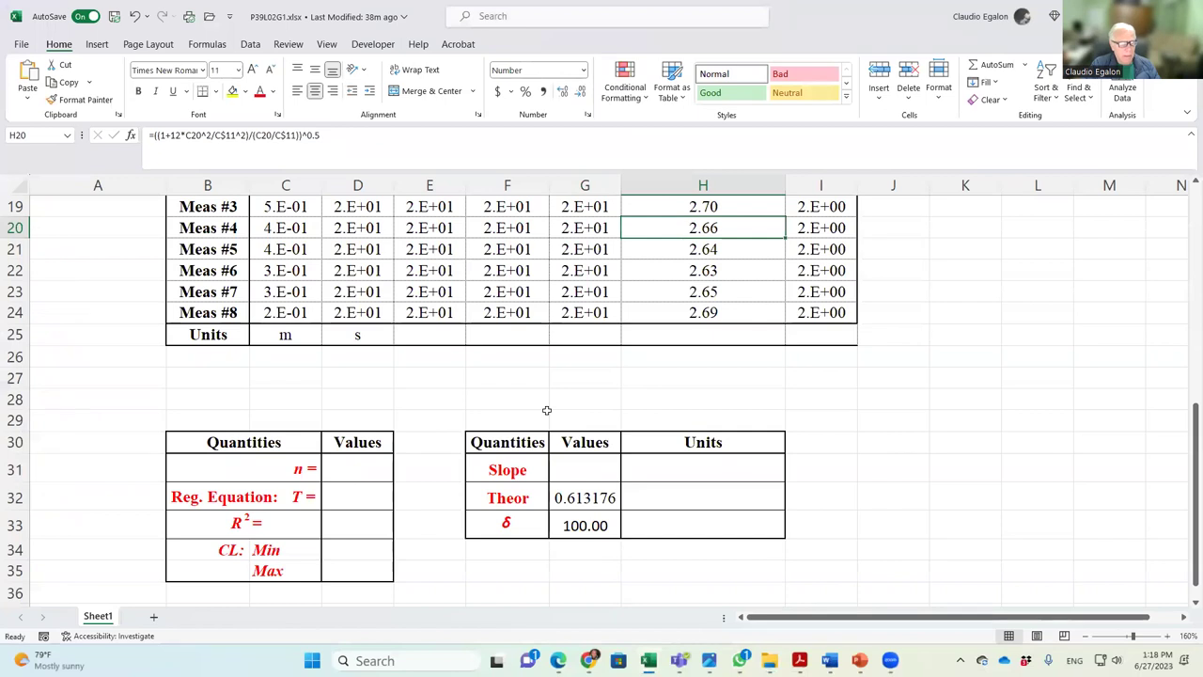
# Step: Create a scatter chart from H16:I24 of Table 2-1, plotting Tavg against [(1+12d²/L²)/(d/L)]^1/2, and shift it slightly toward column C
pyautogui.scroll(5, 546, 410)
pyautogui.scroll(-3, 547, 410)
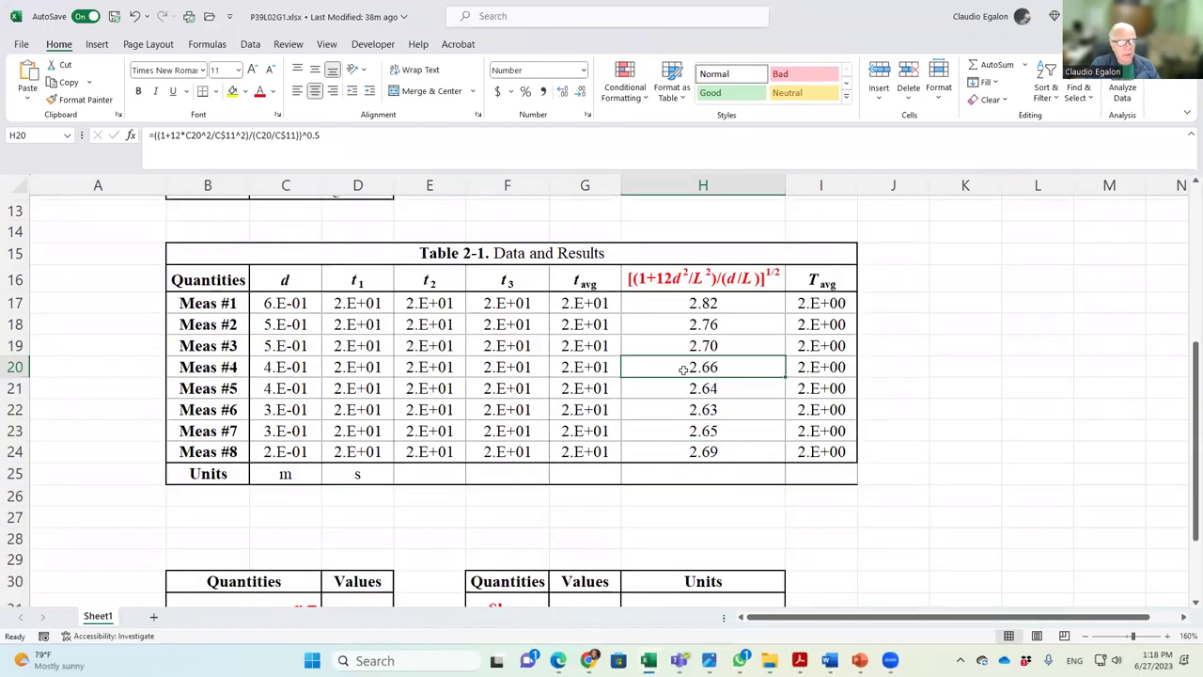
pyautogui.moveTo(687, 286); pyautogui.dragTo(827, 453)
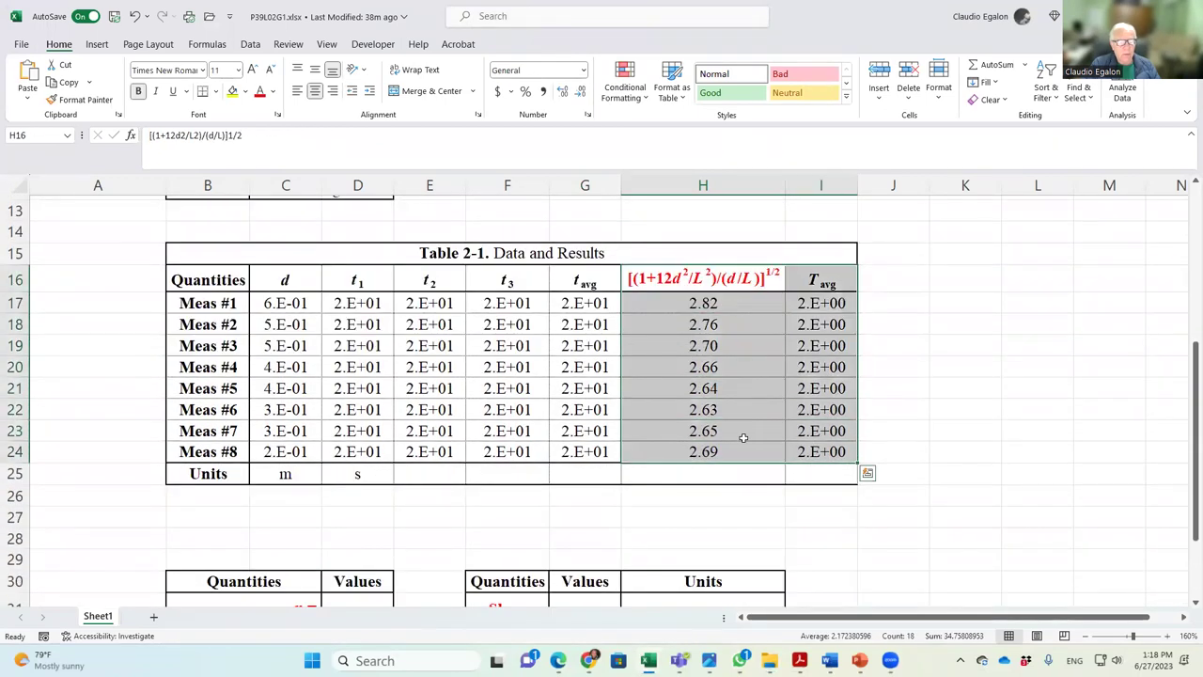
pyautogui.click(97, 44)
pyautogui.click(546, 99)
pyautogui.click(558, 148)
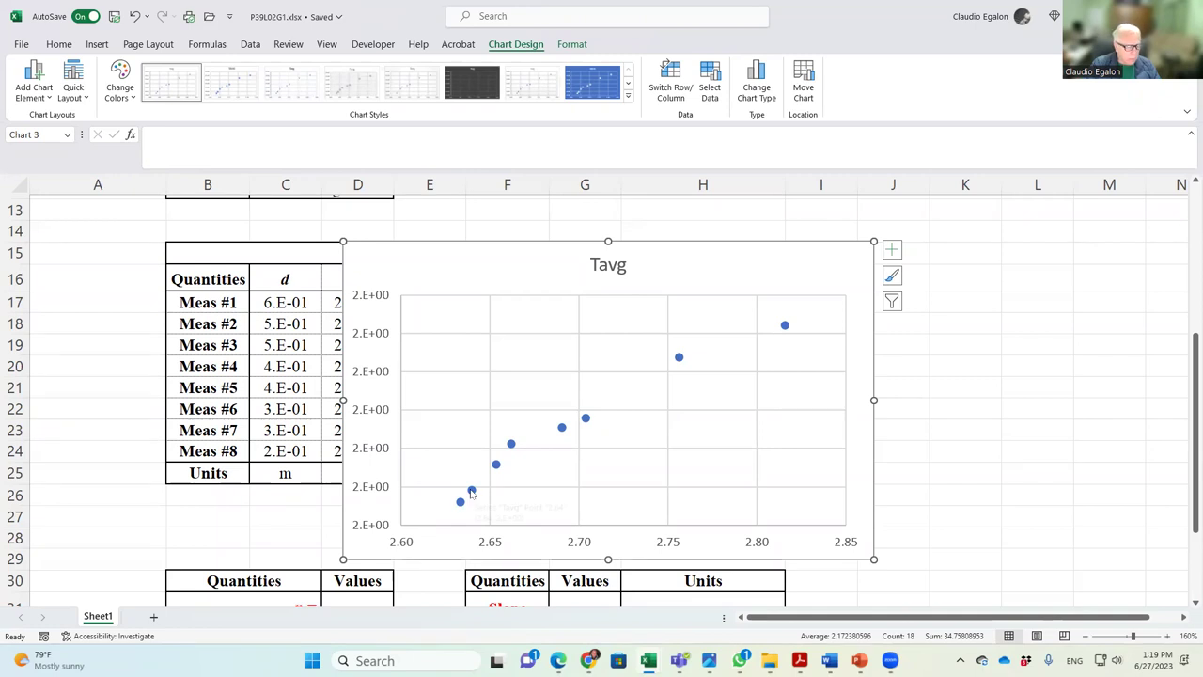
pyautogui.moveTo(477, 275); pyautogui.dragTo(406, 275)
# Step: Add a linear trendline to the Tavg series, show its equation and R-squared value, and place the label beside the chart title
pyautogui.rightClick(438, 447)
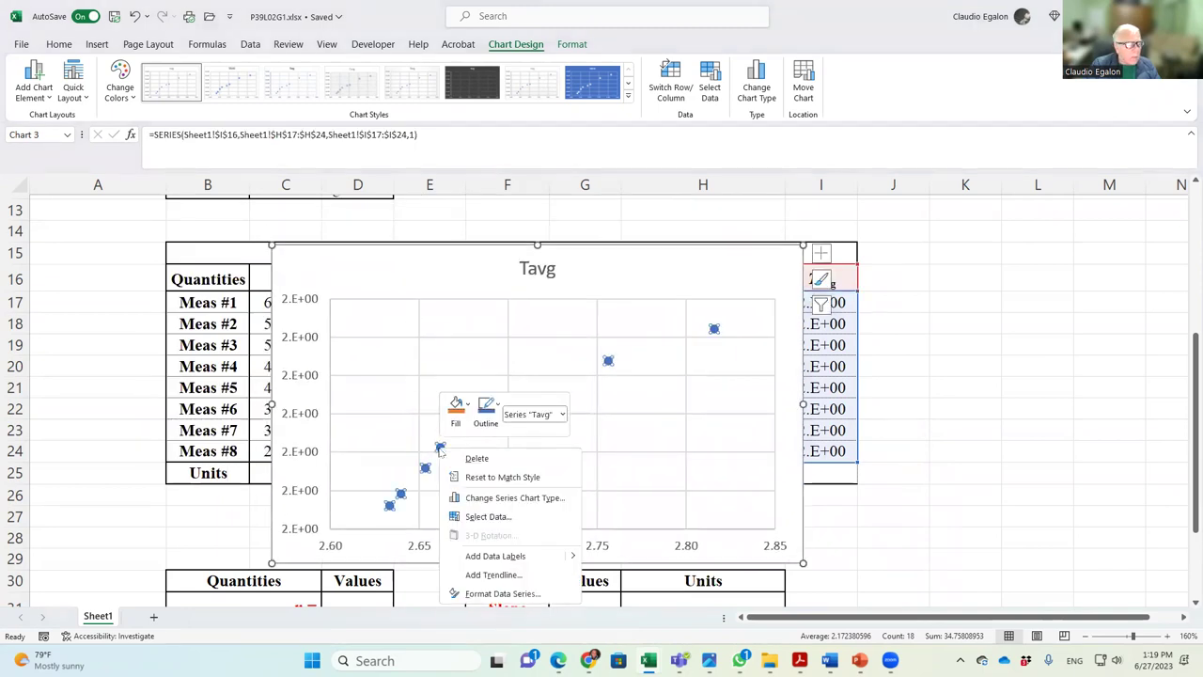
pyautogui.click(493, 575)
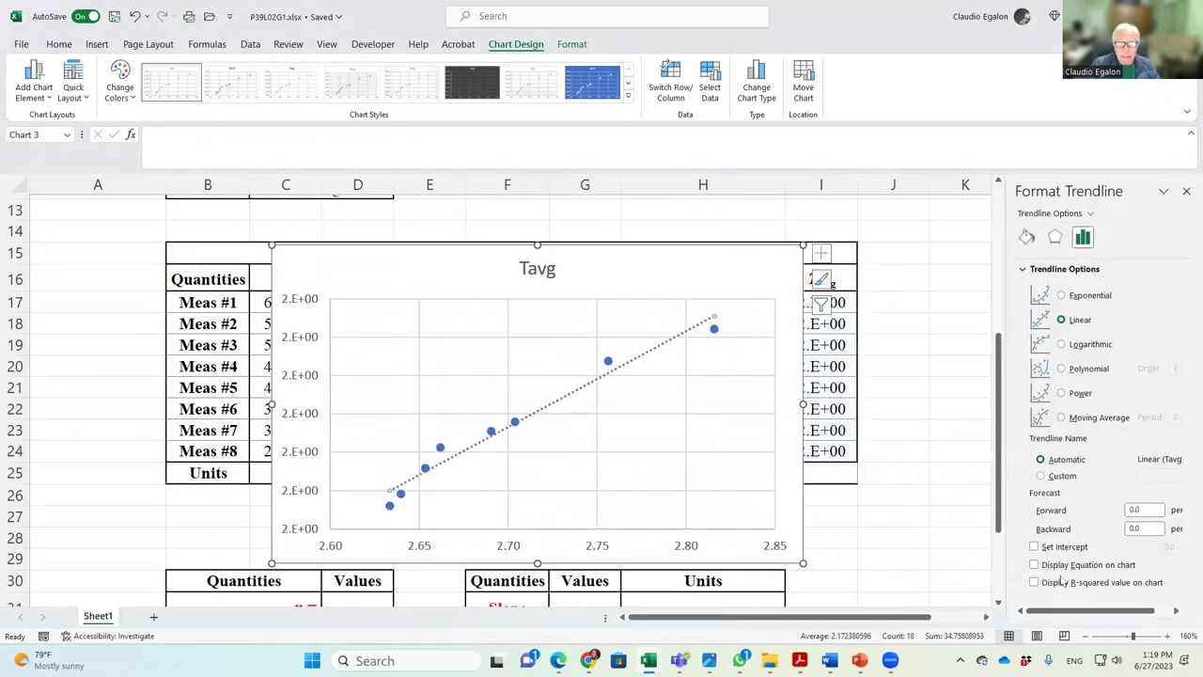
pyautogui.click(1034, 564)
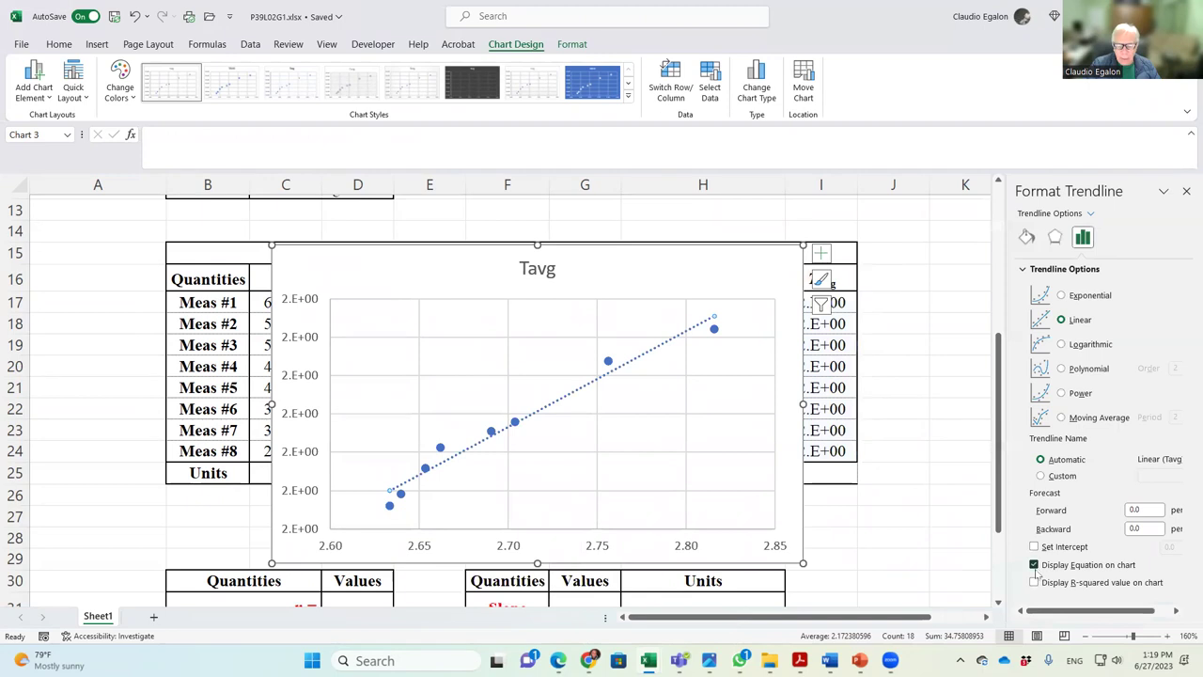
pyautogui.click(1034, 582)
pyautogui.moveTo(649, 324); pyautogui.dragTo(411, 266)
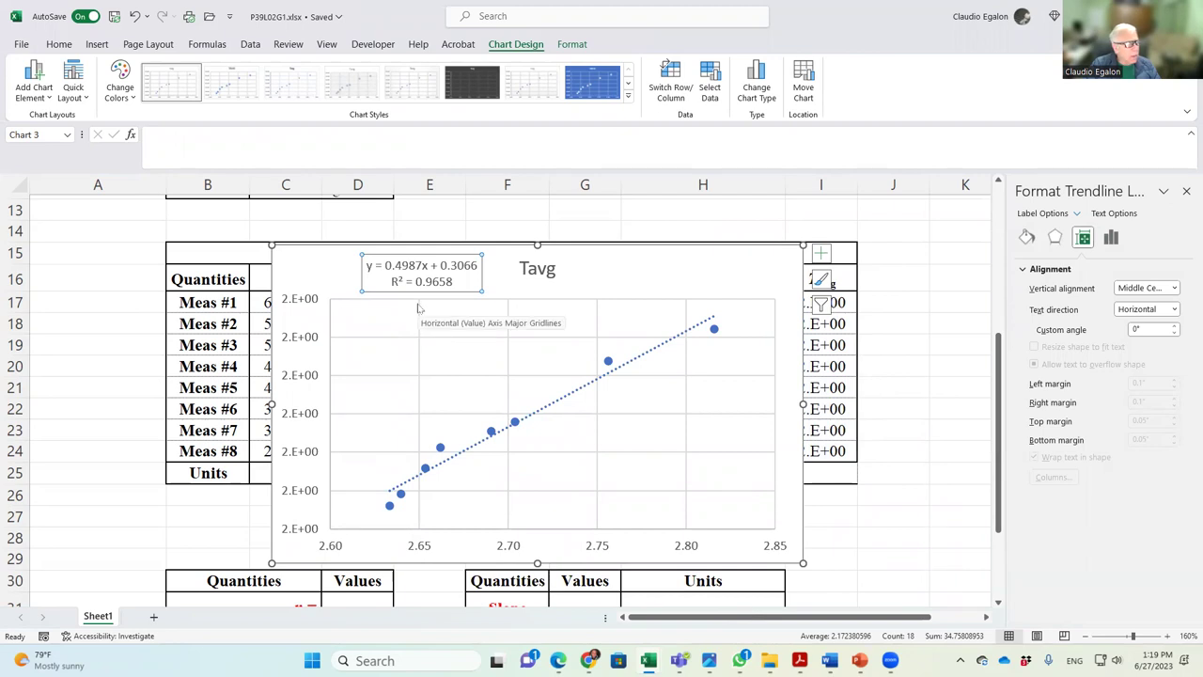
# Step: Highlight the R² value in the trendline label and deselect it again
pyautogui.click(393, 282)
pyautogui.moveTo(397, 283); pyautogui.dragTo(434, 282)
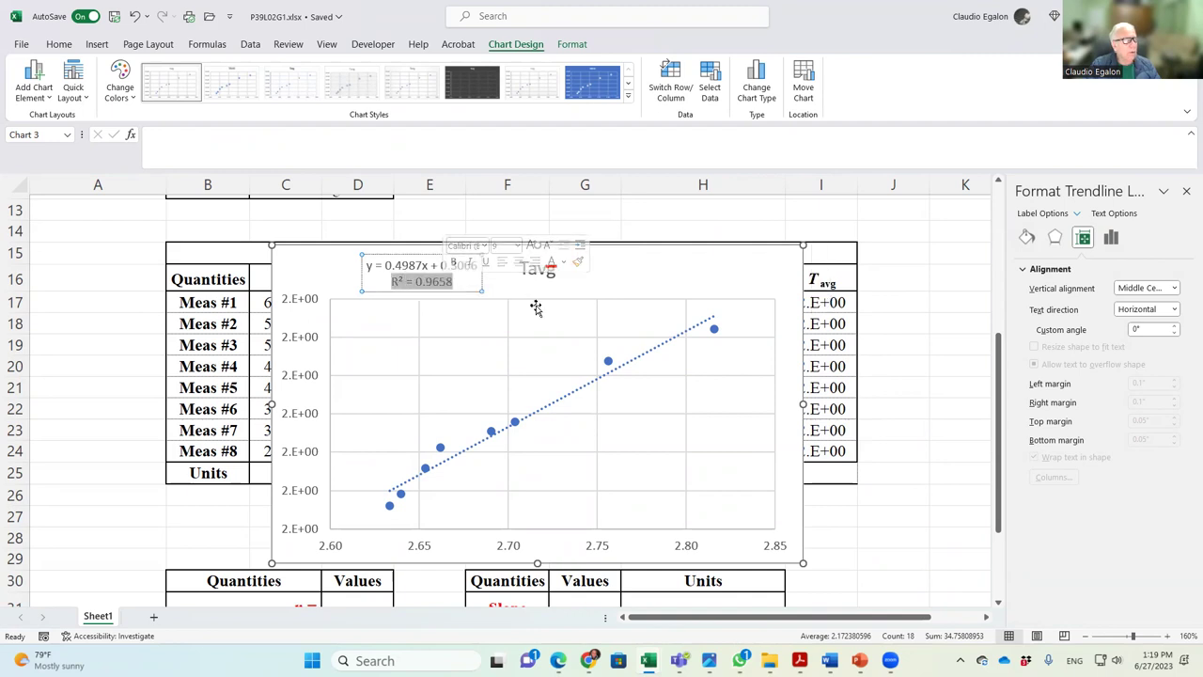
pyautogui.click(680, 260)
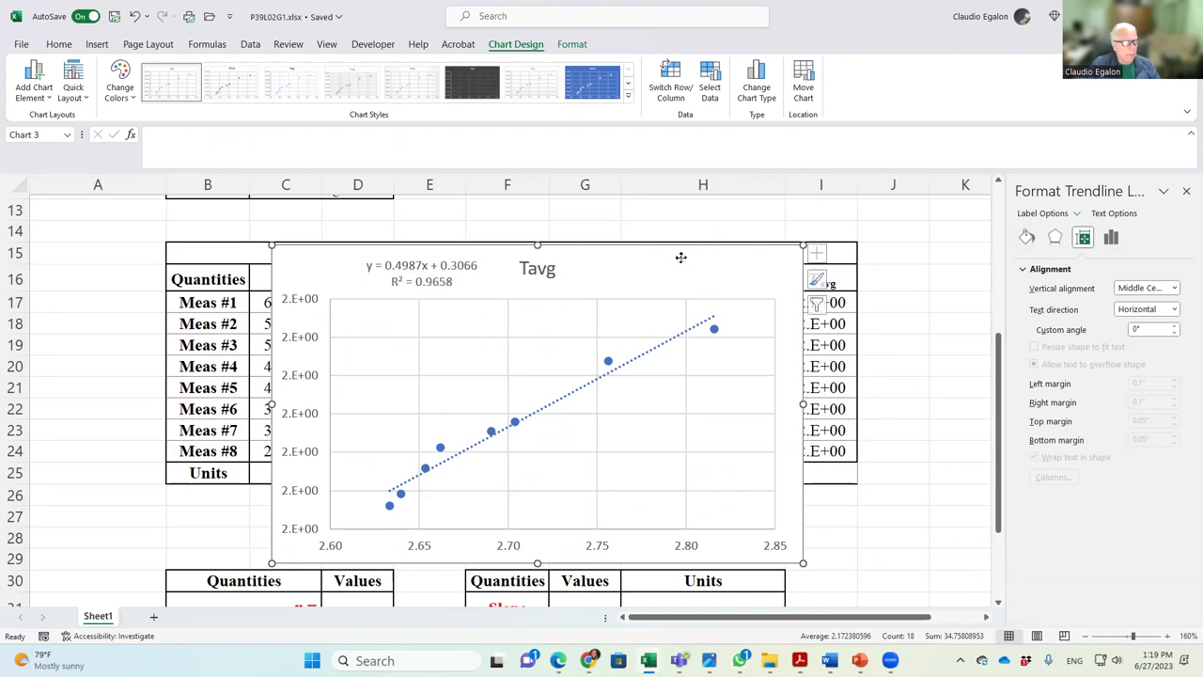
# Step: Reposition the Tavg chart over columns E to I, above the two Quantities tables
pyautogui.moveTo(682, 260); pyautogui.dragTo(795, 492)
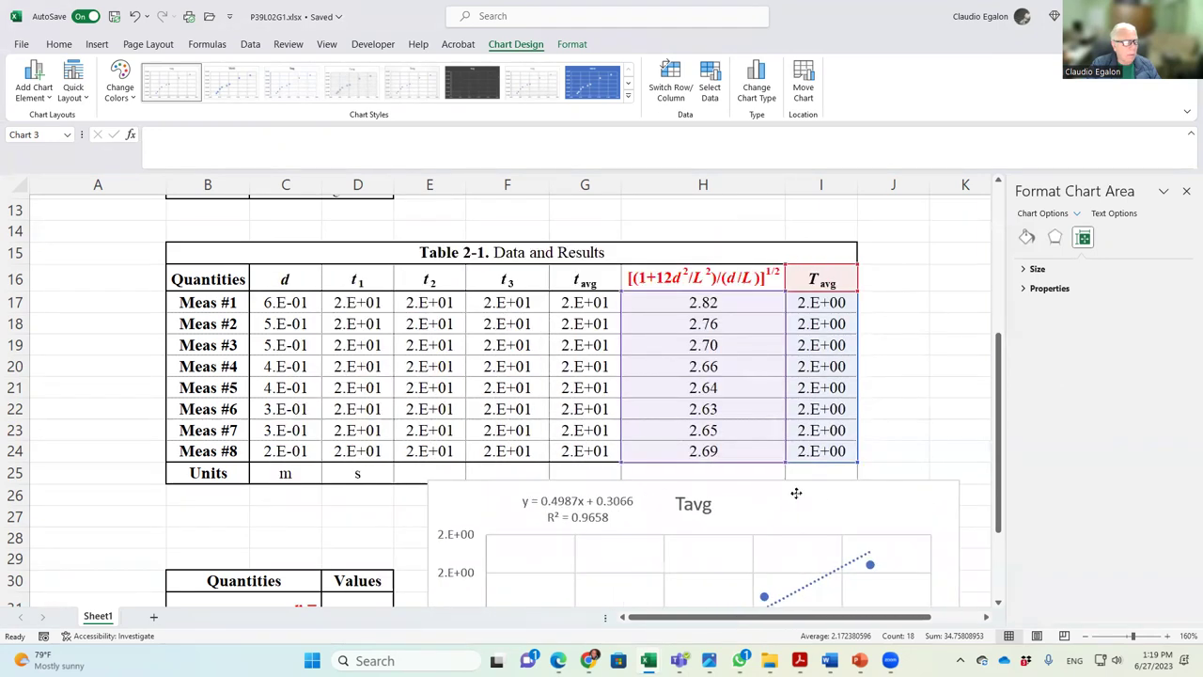
pyautogui.moveTo(932, 410); pyautogui.dragTo(746, 241)
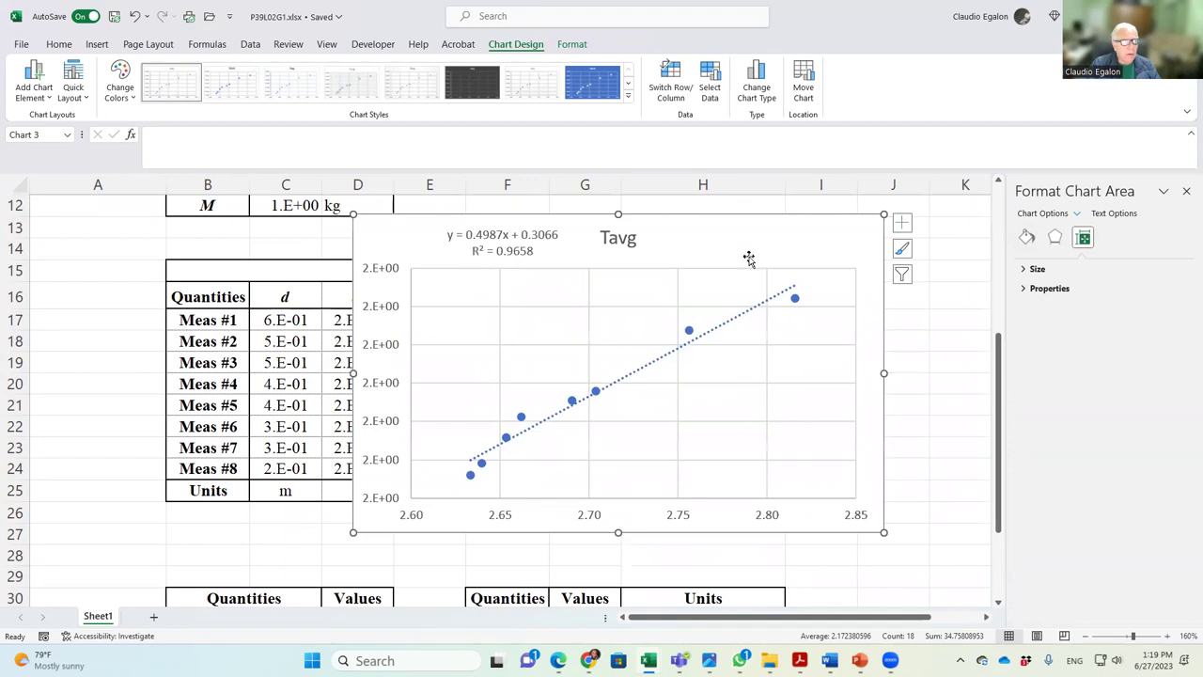
pyautogui.scroll(-1, 731, 382)
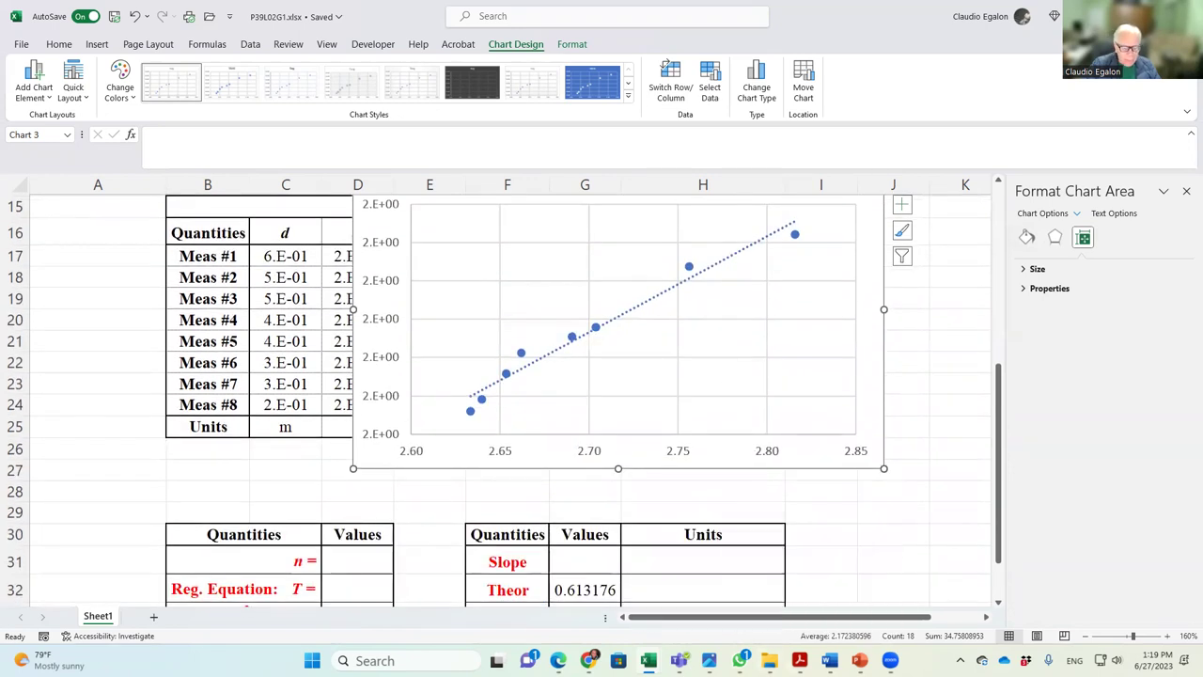
# Step: Open ConfidenceLevel.pdf from the Summer course's Lab folder in File Explorer
pyautogui.click(859, 660)
pyautogui.moveTo(769, 660)
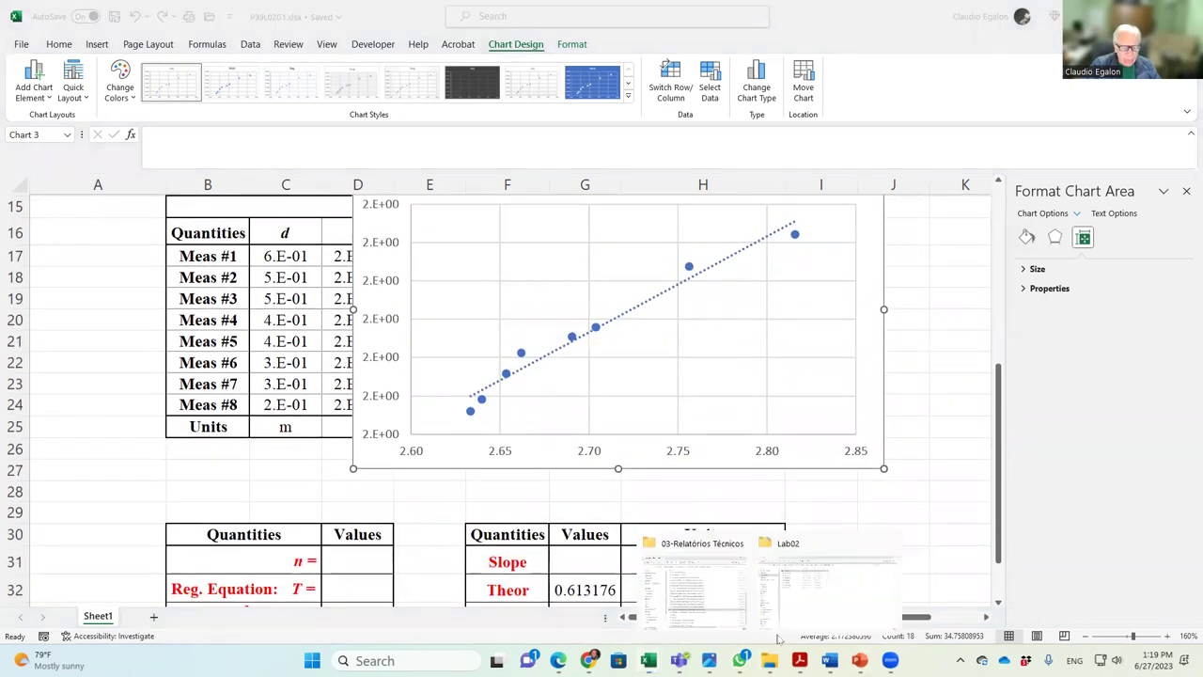
pyautogui.click(778, 637)
pyautogui.click(594, 80)
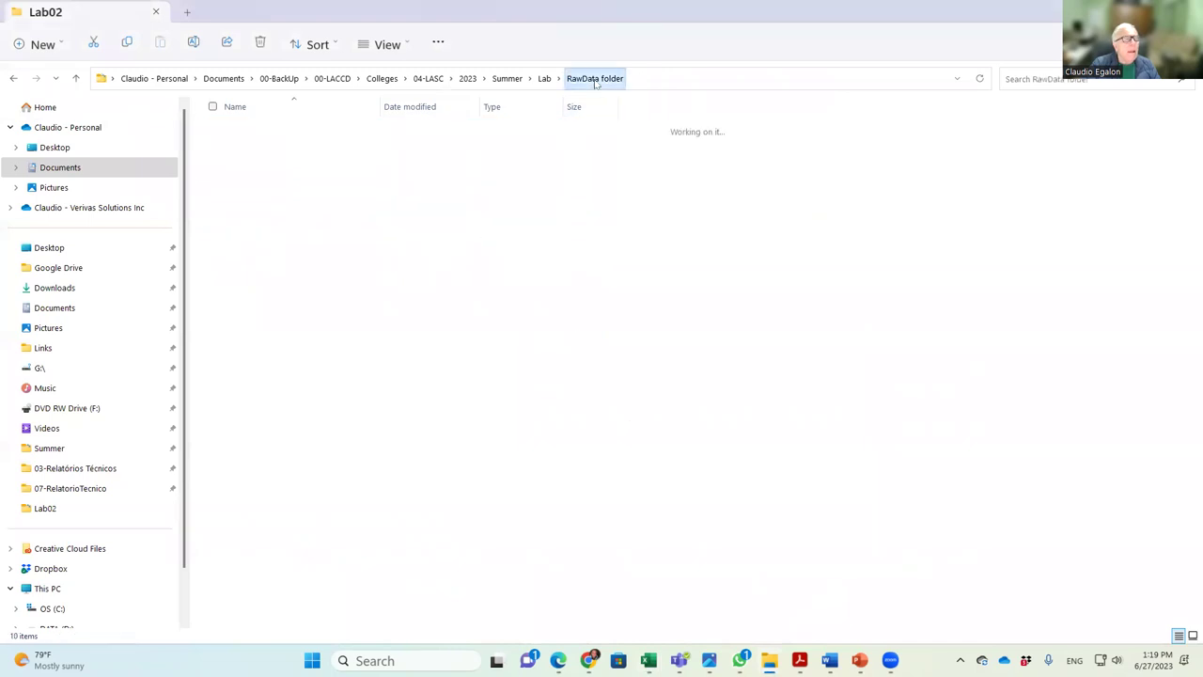
pyautogui.click(545, 79)
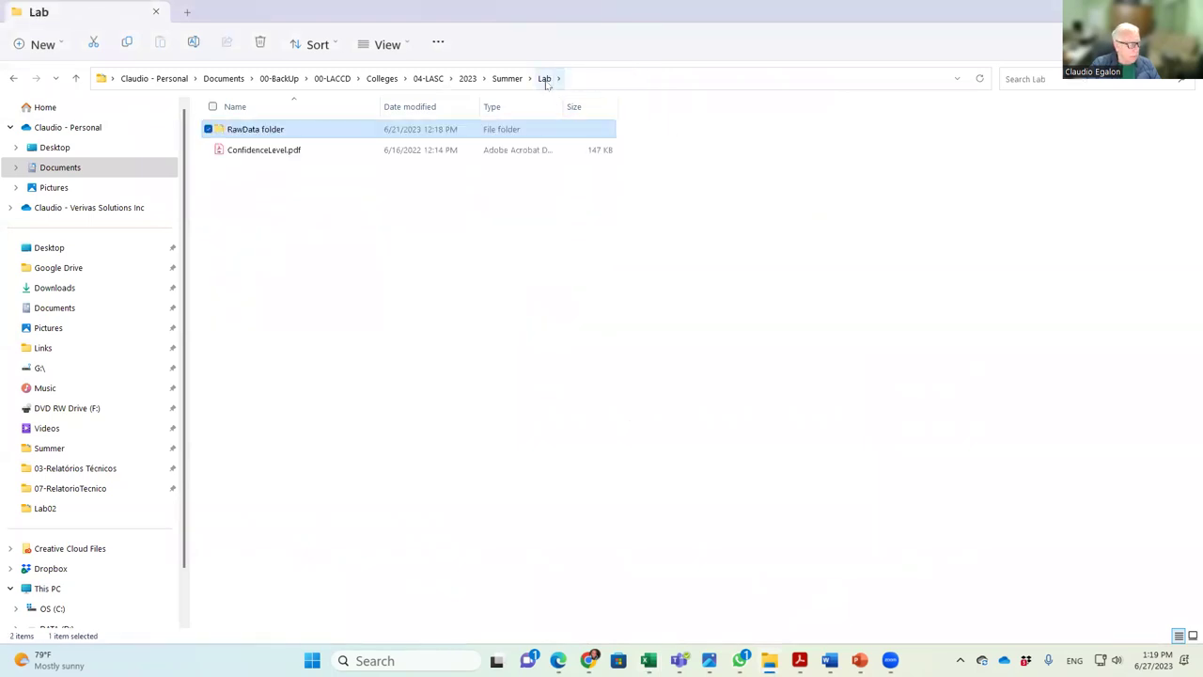
pyautogui.click(273, 149)
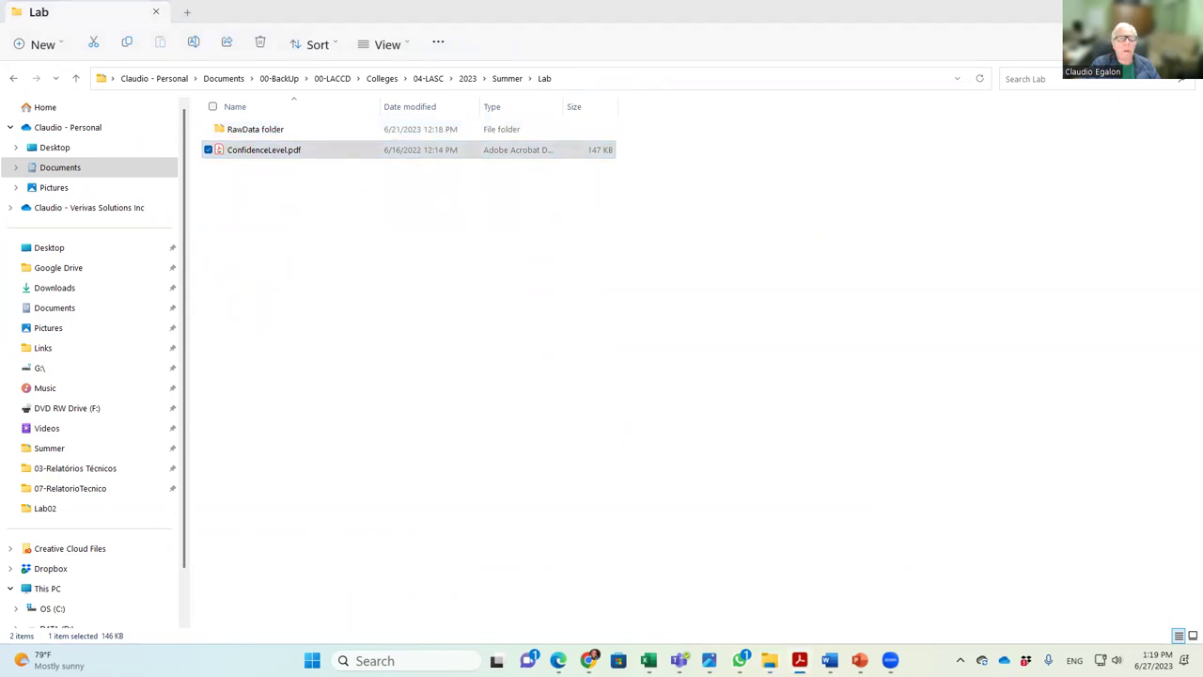
pyautogui.press('Return')
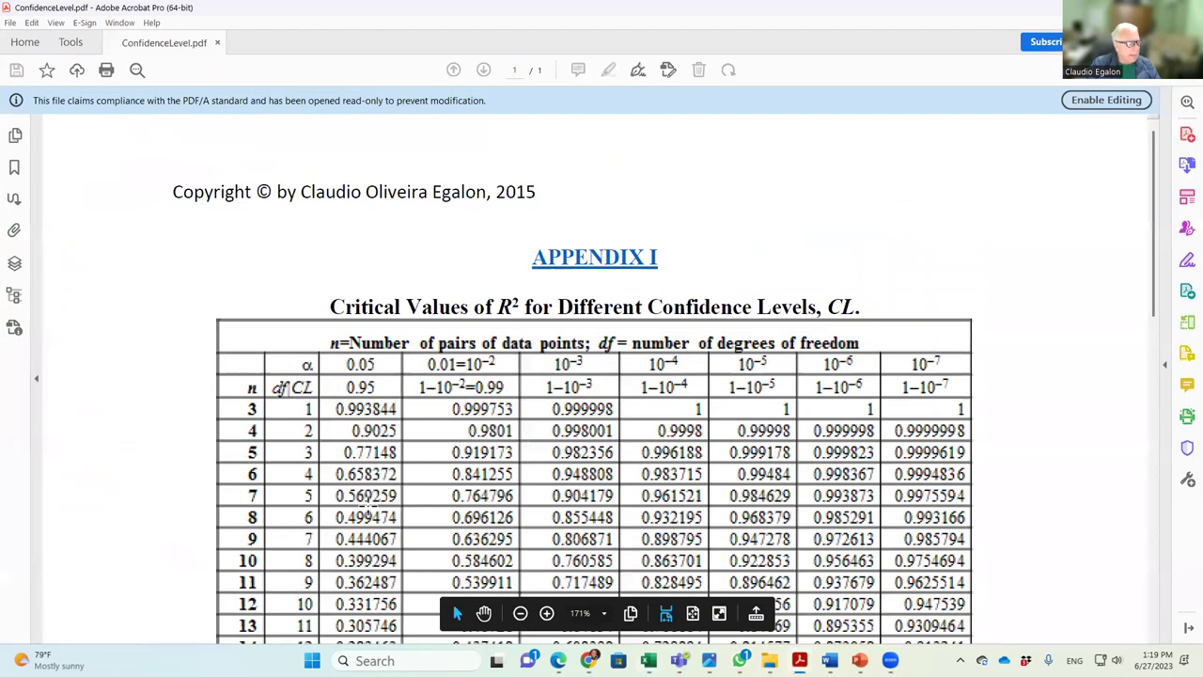
# Step: Highlight the n = 8 row in the table of critical R² values
pyautogui.scroll(-2, 366, 498)
pyautogui.moveTo(216, 414); pyautogui.dragTo(968, 427)
pyautogui.click(933, 567)
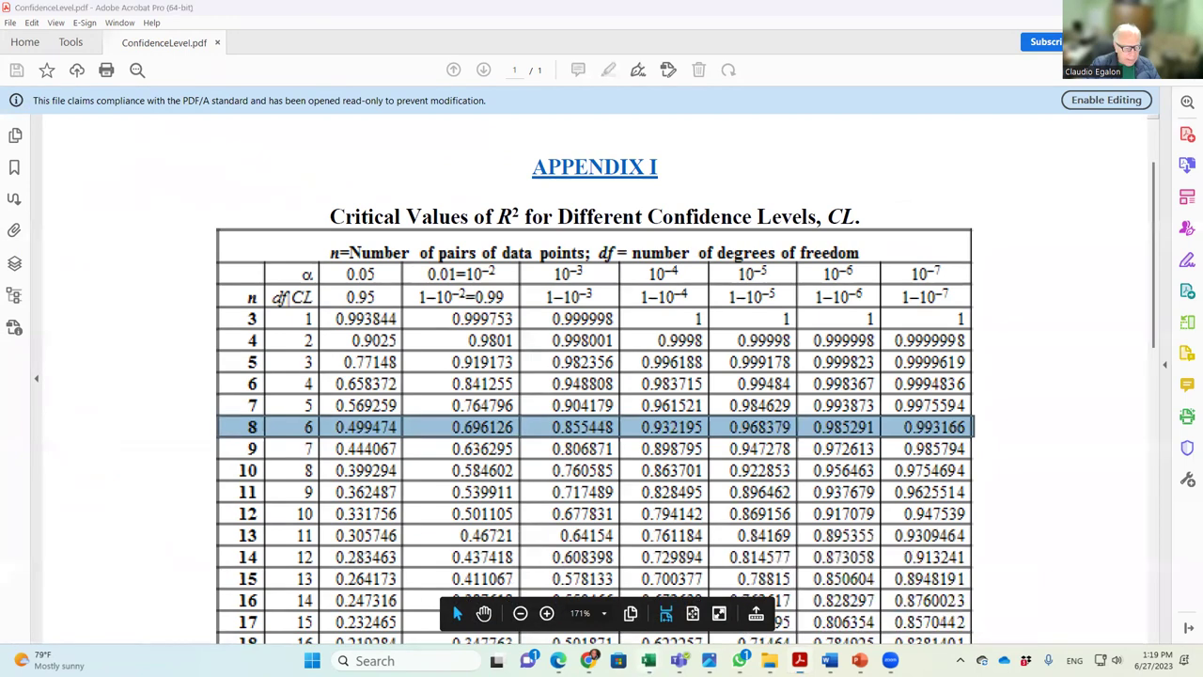
# Step: Check the chart's R² in P39L02G1.xlsx against the n = 8 row and highlight the CL headers 1–10⁻⁴ and 1–10⁻⁵ in ConfidenceLevel.pdf
pyautogui.moveTo(648, 660)
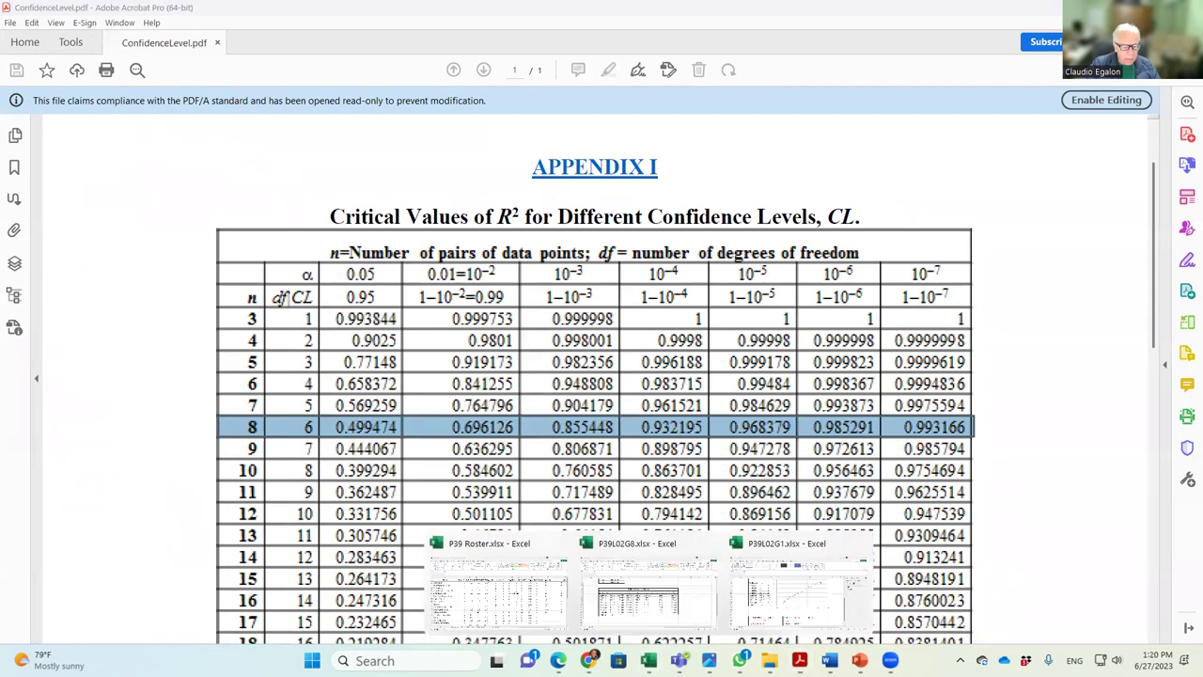
pyautogui.click(787, 611)
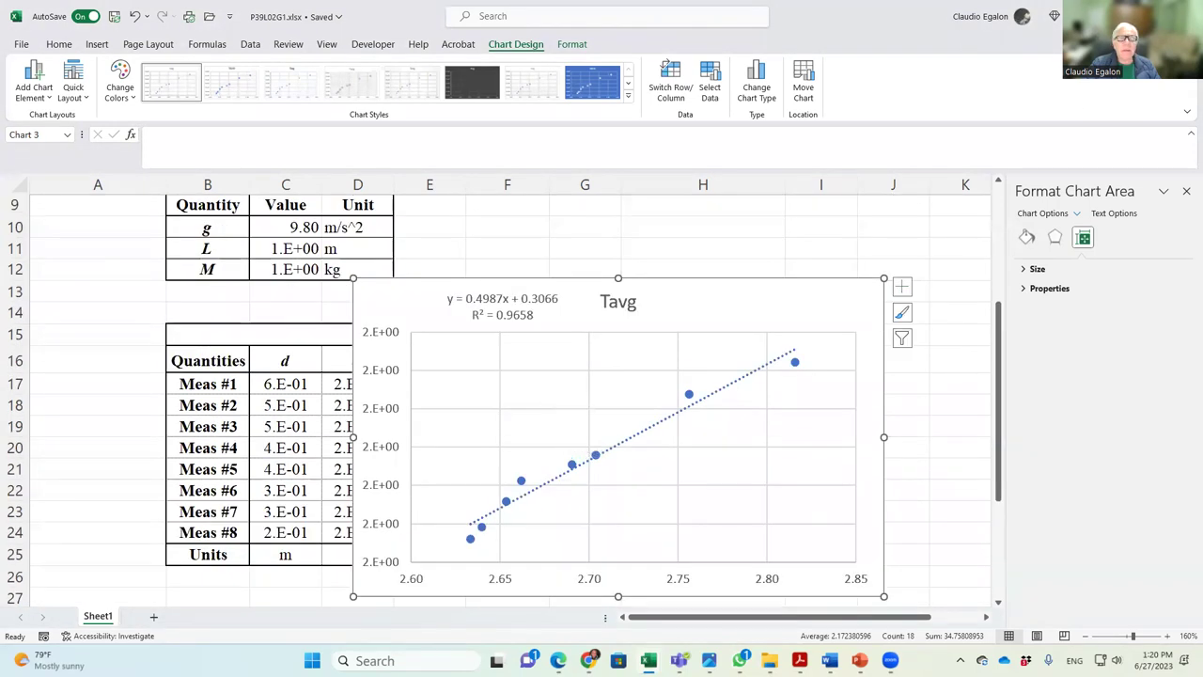
pyautogui.click(1113, 16)
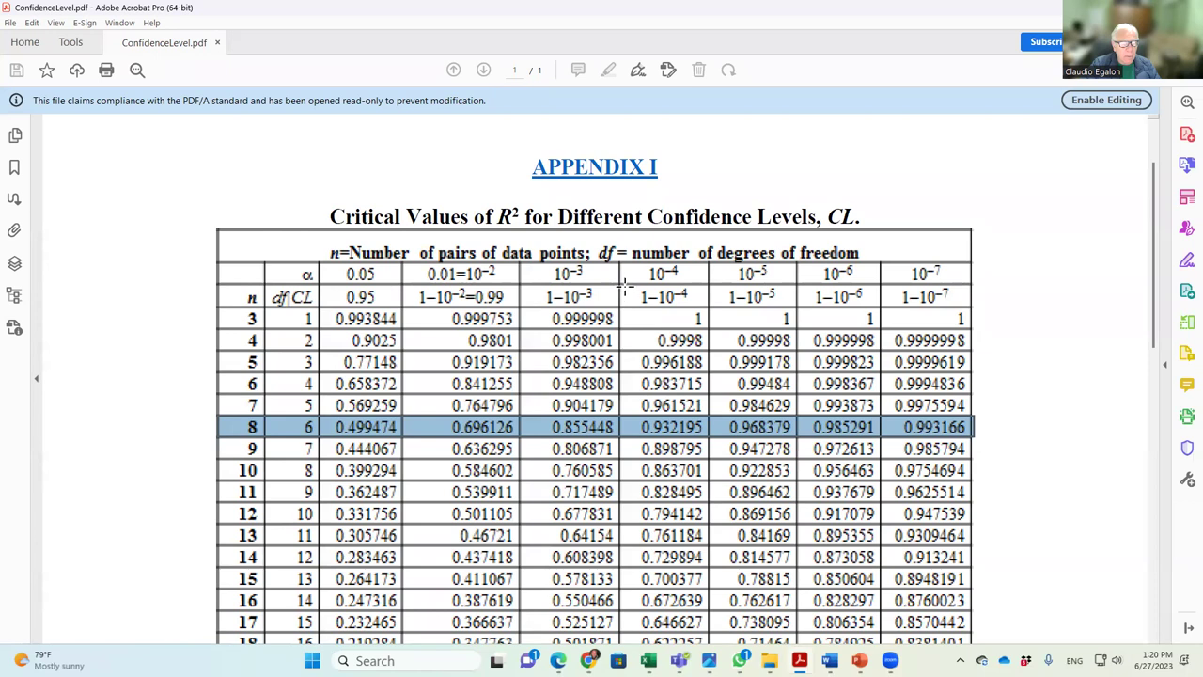
pyautogui.moveTo(622, 288); pyautogui.dragTo(799, 306)
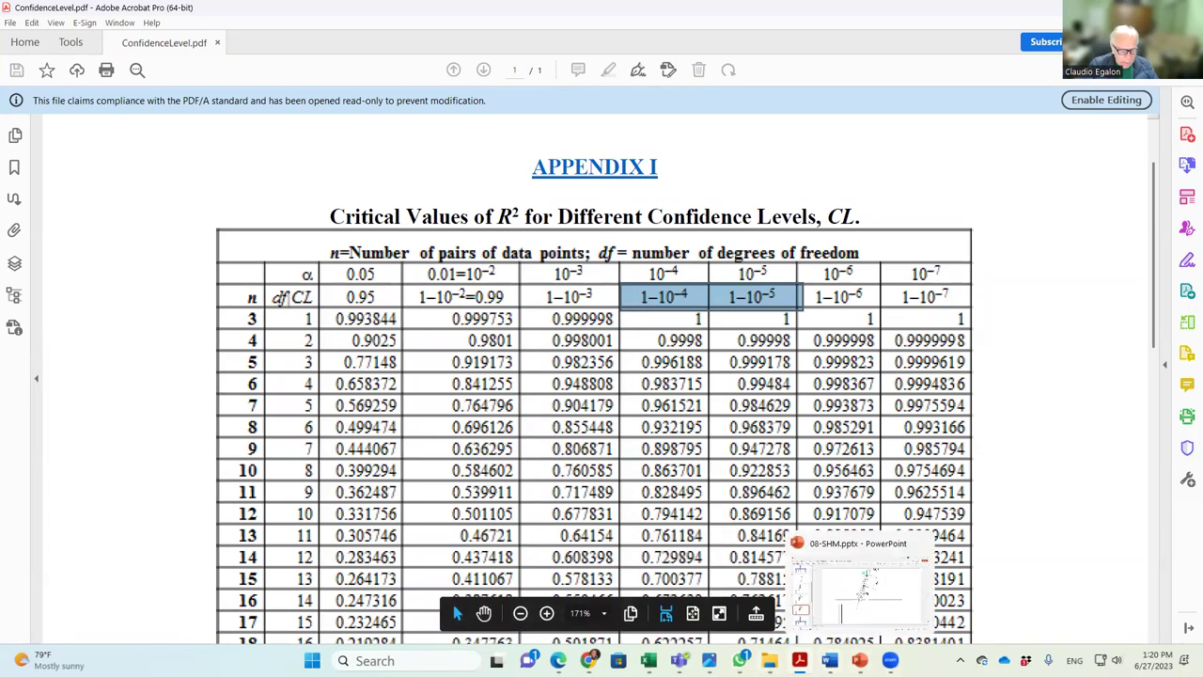
pyautogui.moveTo(649, 661)
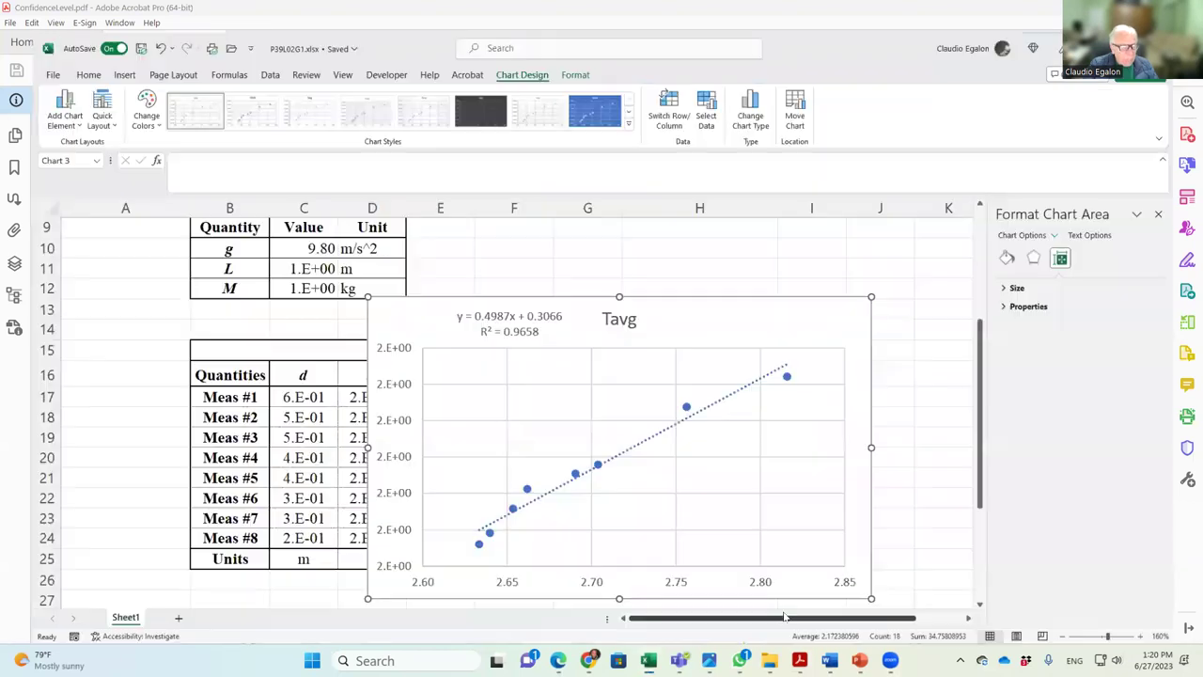
# Step: Switch back to P39L02G1.xlsx and move the Tavg chart over columns H to K, clear of the left part of Table 2-1
pyautogui.click(786, 622)
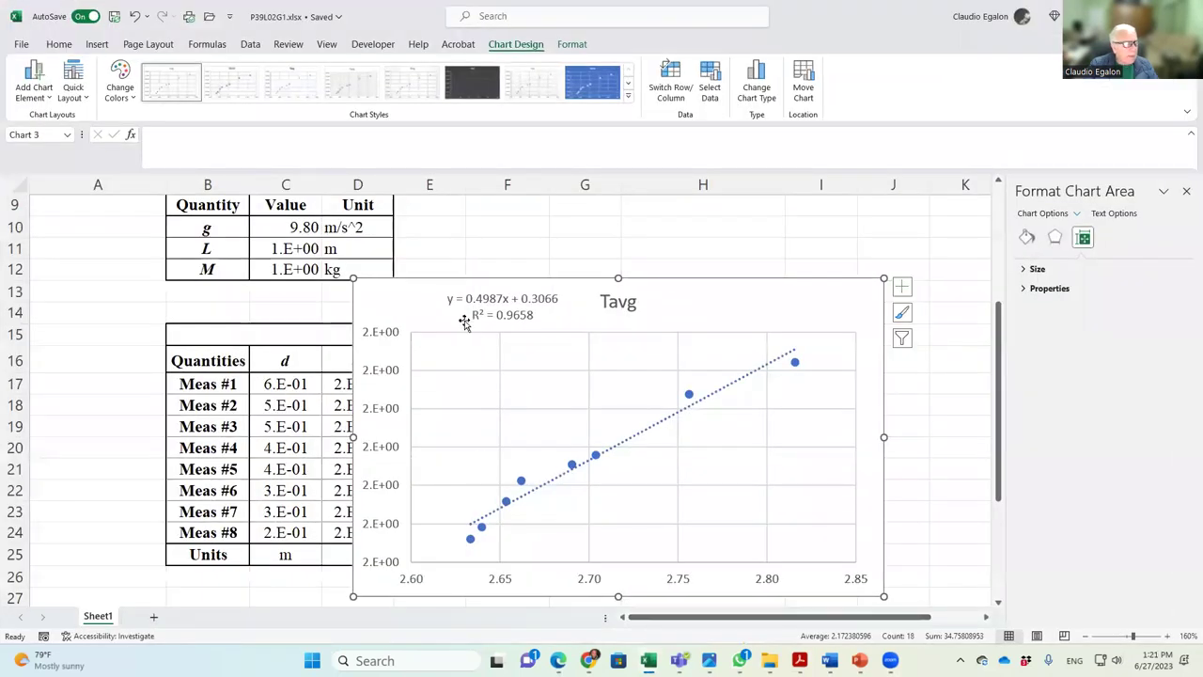
pyautogui.moveTo(419, 297); pyautogui.dragTo(693, 274)
pyautogui.scroll(-1, 397, 432)
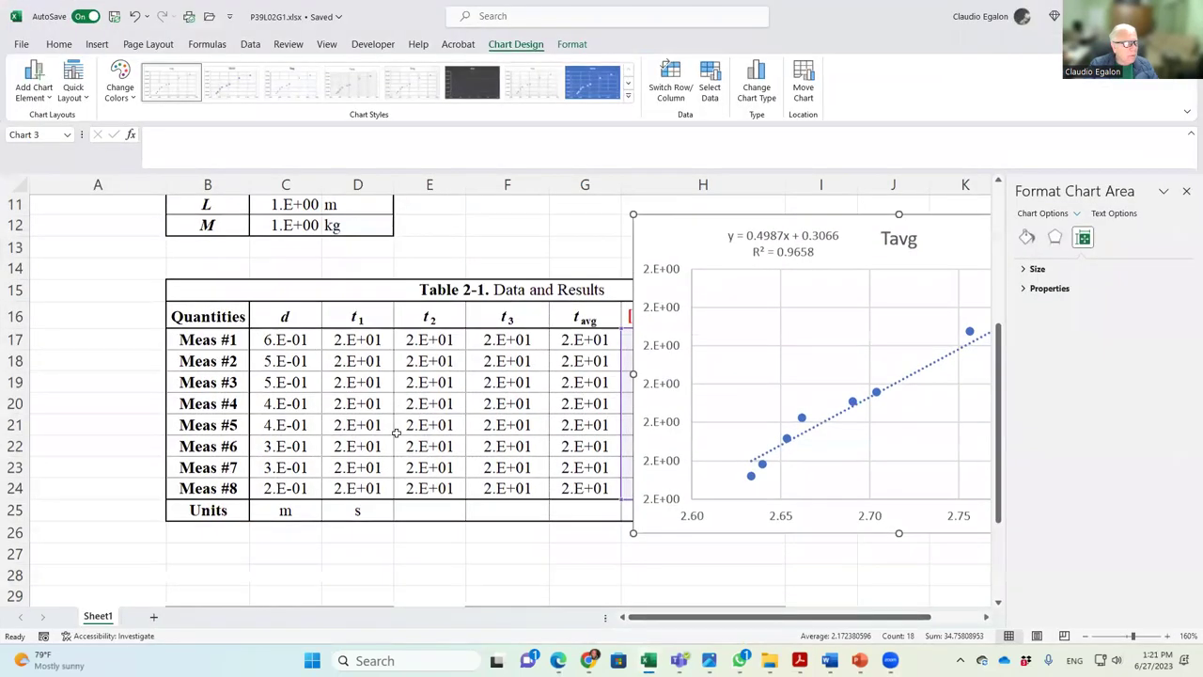
# Step: Enter =1-10^-4 as the minimum CL in D34 and =1-10^-5 as the maximum CL in D35
pyautogui.scroll(-5, 397, 433)
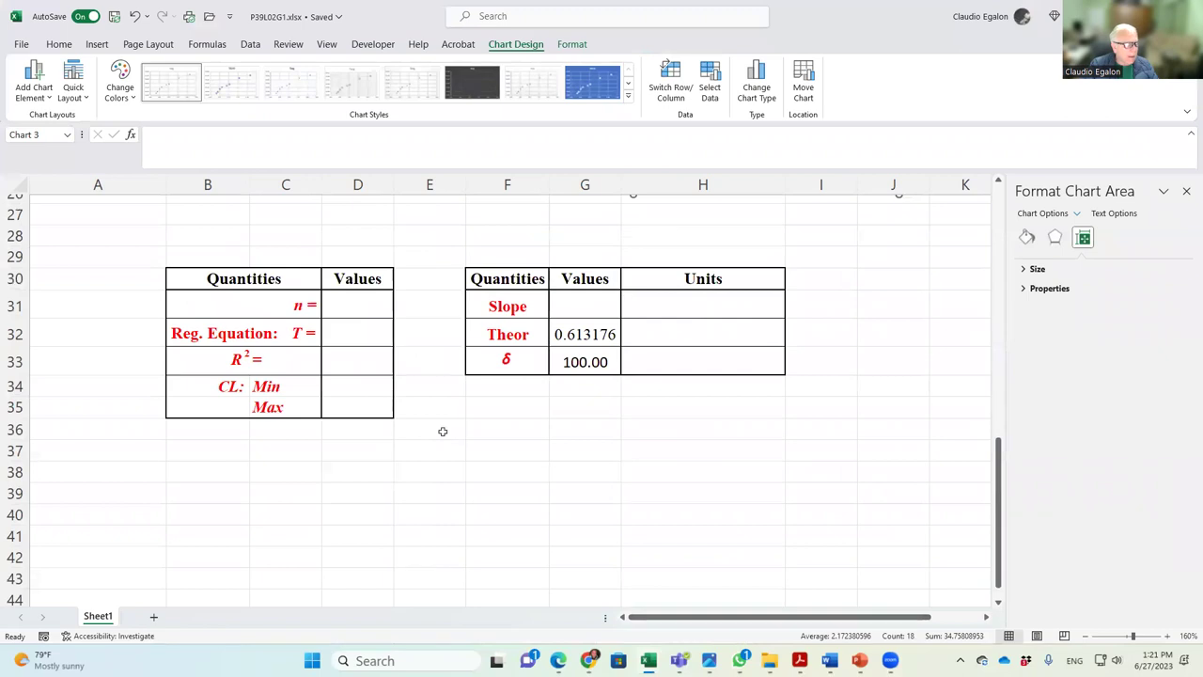
pyautogui.click(366, 393)
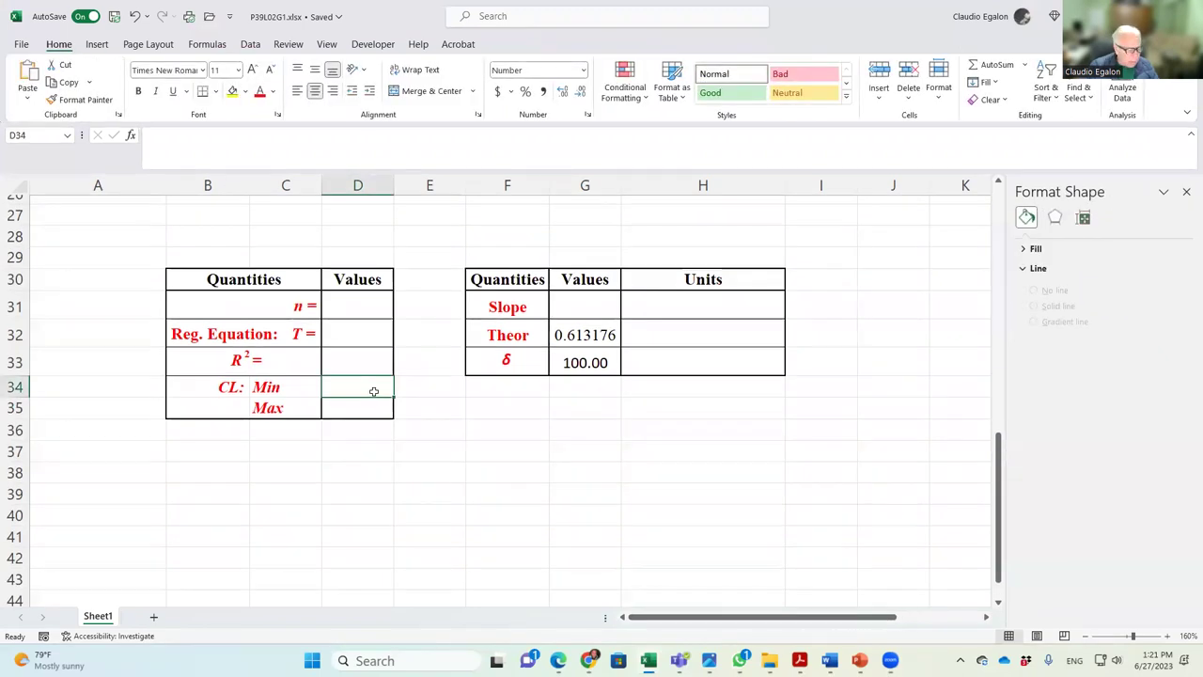
pyautogui.write('=1')
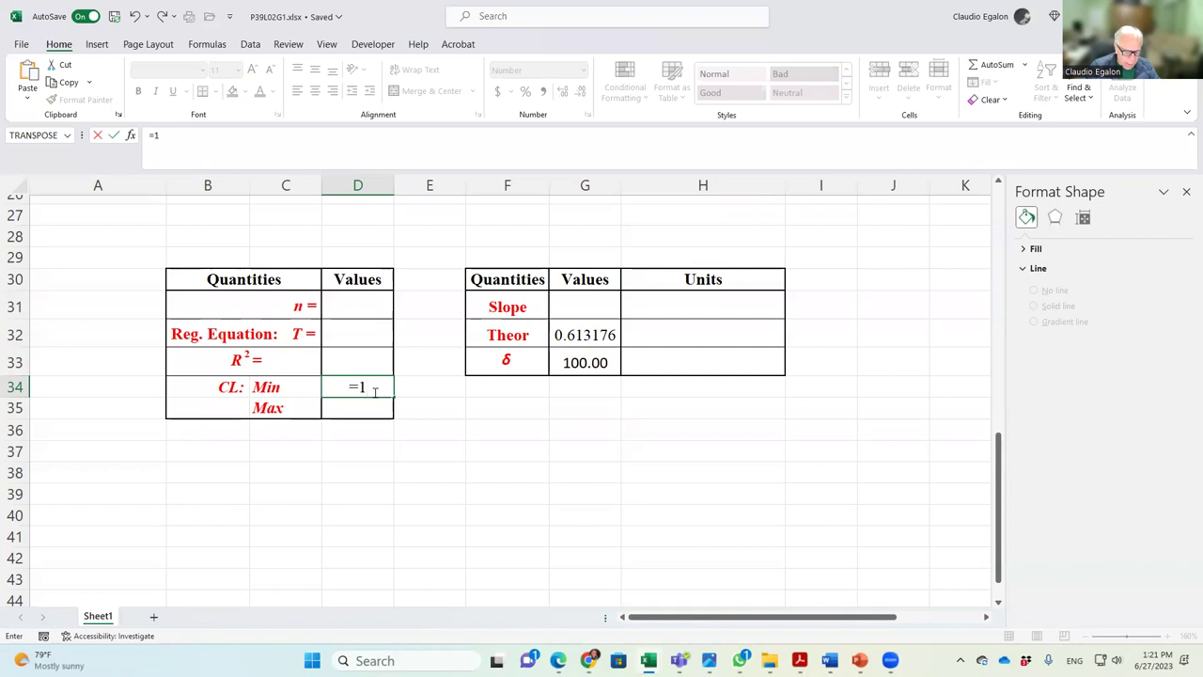
pyautogui.write('-10^-4')
pyautogui.press('Return')
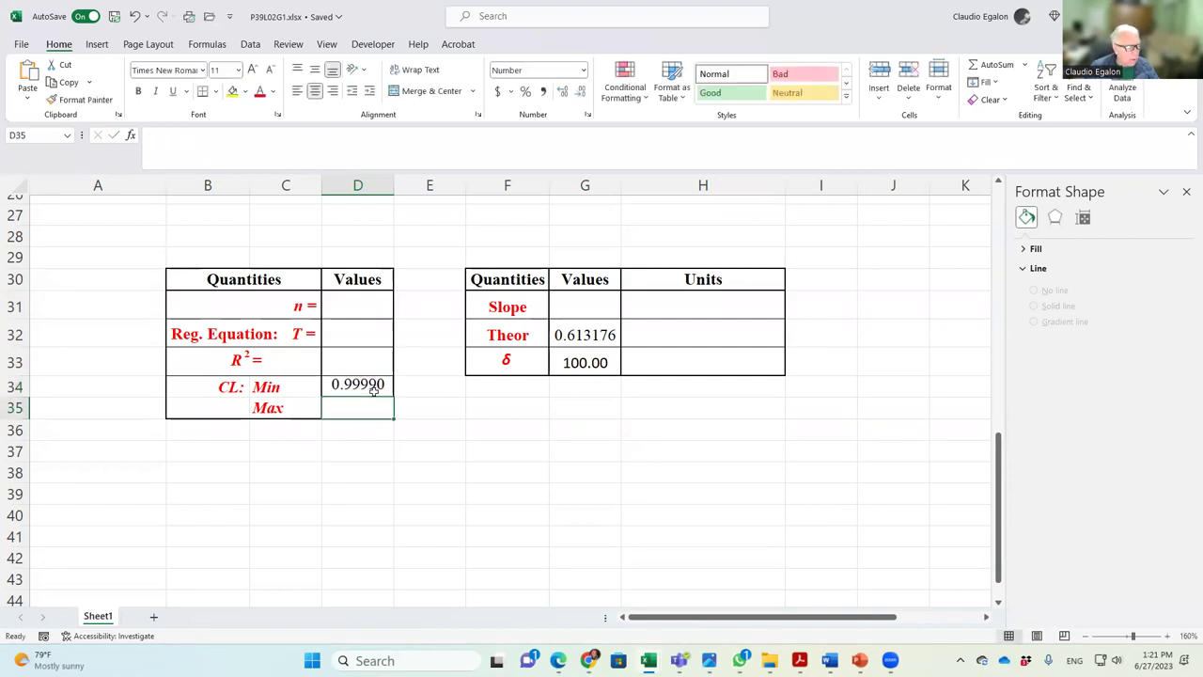
pyautogui.write('=')
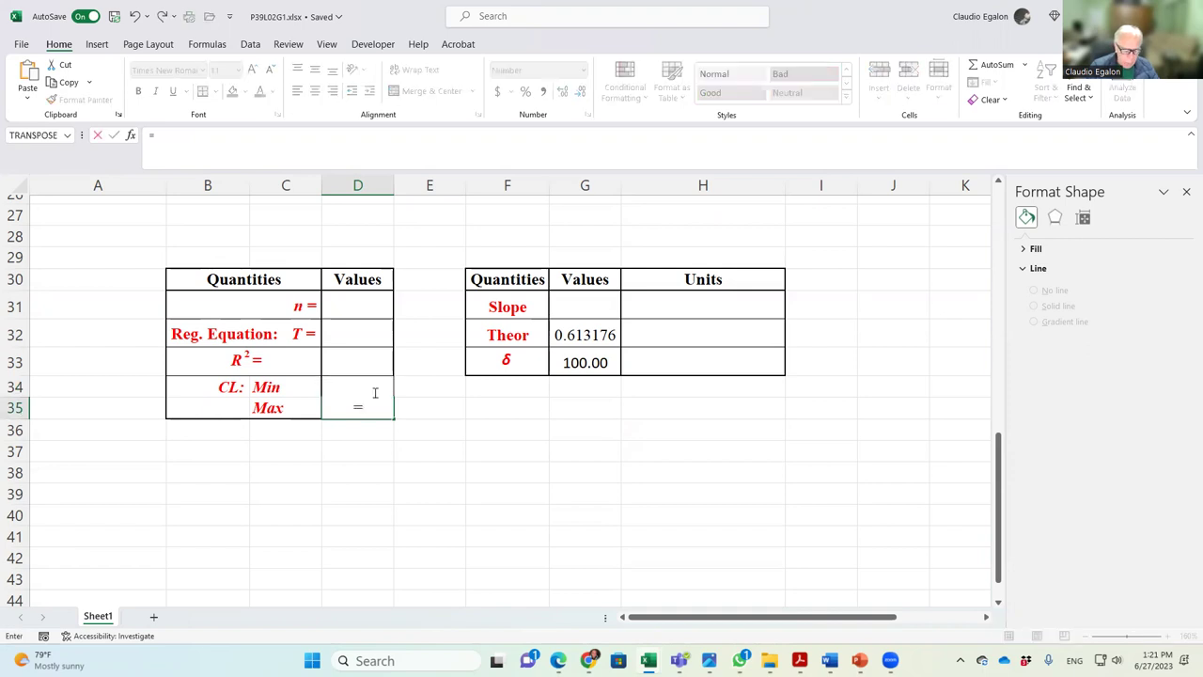
pyautogui.write('1-10^-5')
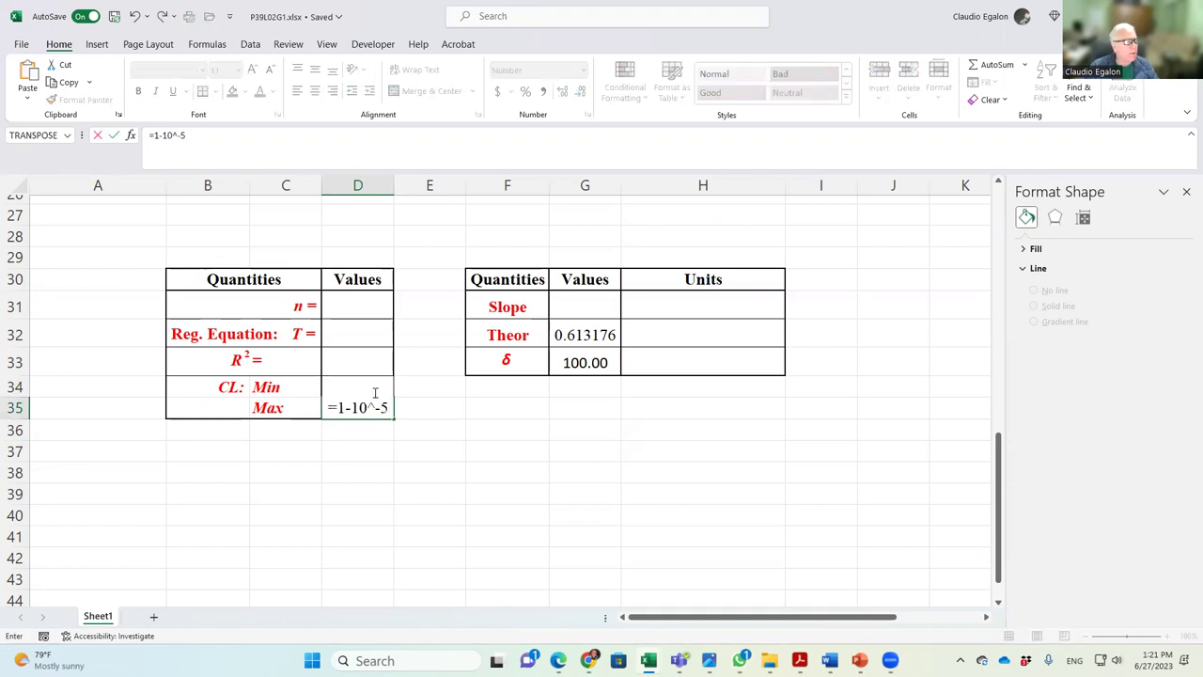
pyautogui.press('Return')
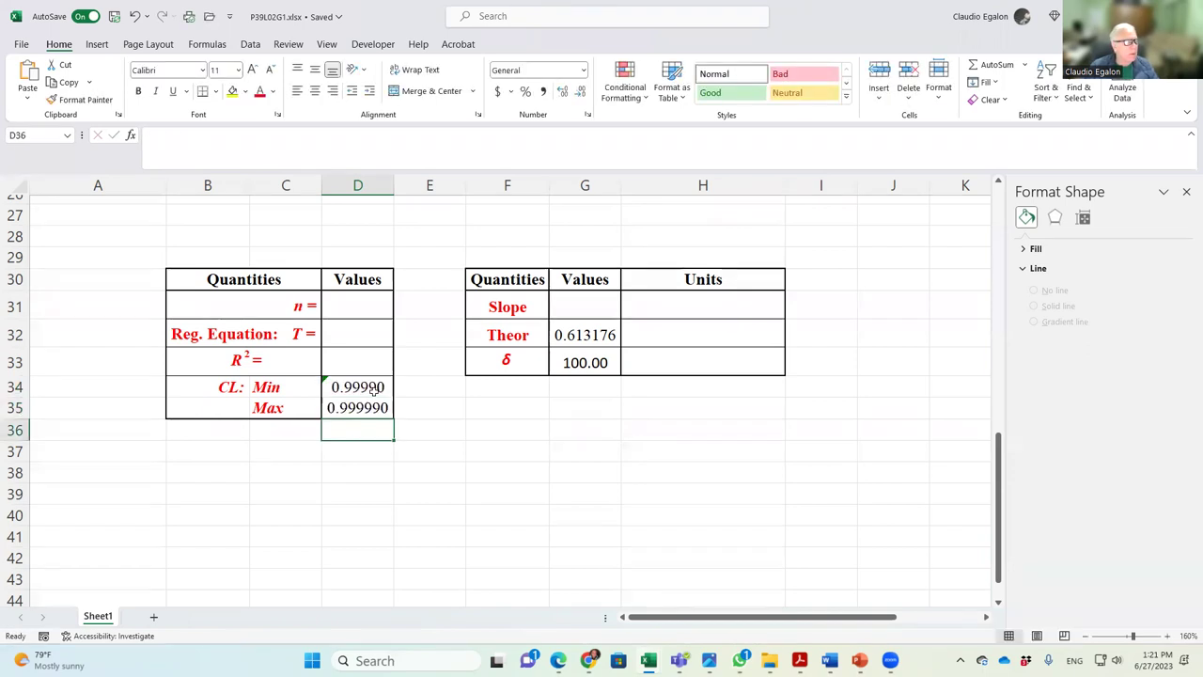
# Step: Turn off AutoSave for the workbook and undo the minimum and maximum CL entries
pyautogui.click(85, 16)
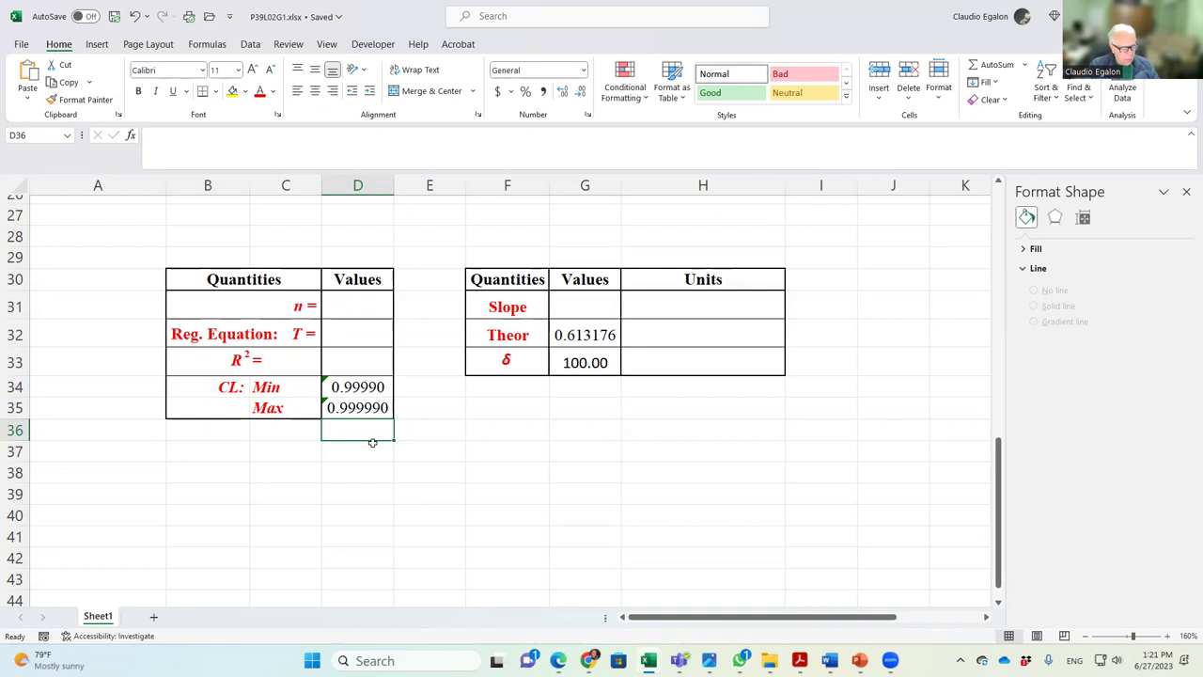
pyautogui.hotkey('ctrl', 'z')
pyautogui.hotkey('ctrl', 'z')
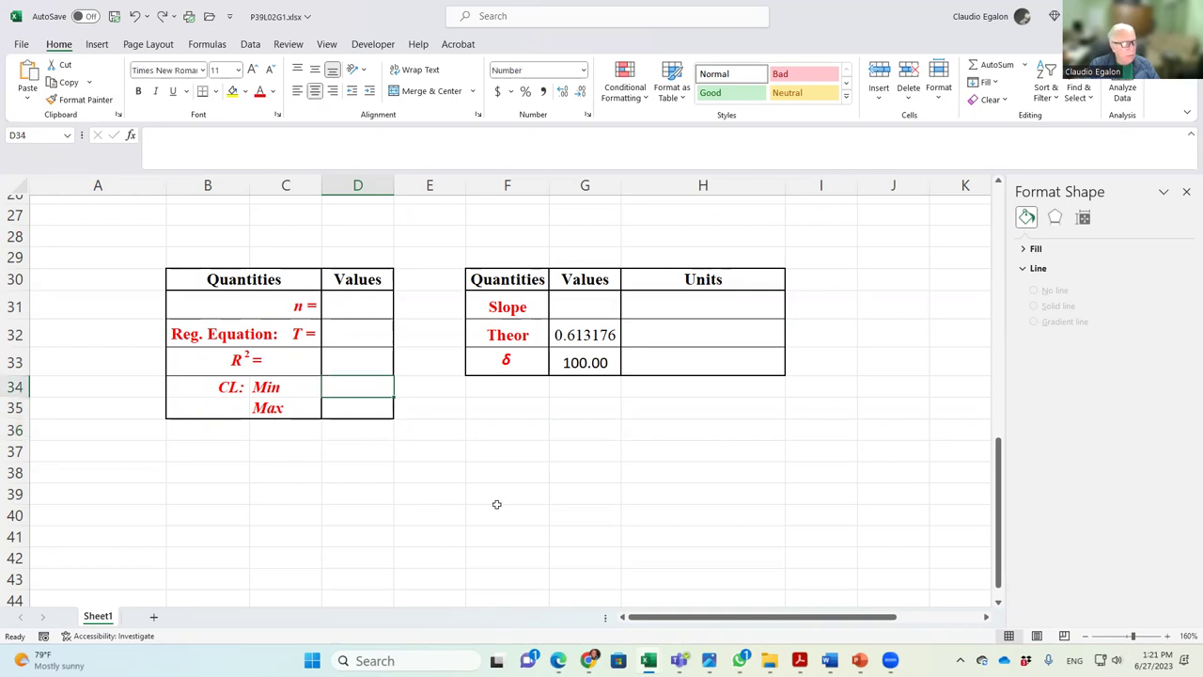
# Step: Delete the Tavg chart with its trendline from the sheet
pyautogui.scroll(5, 496, 503)
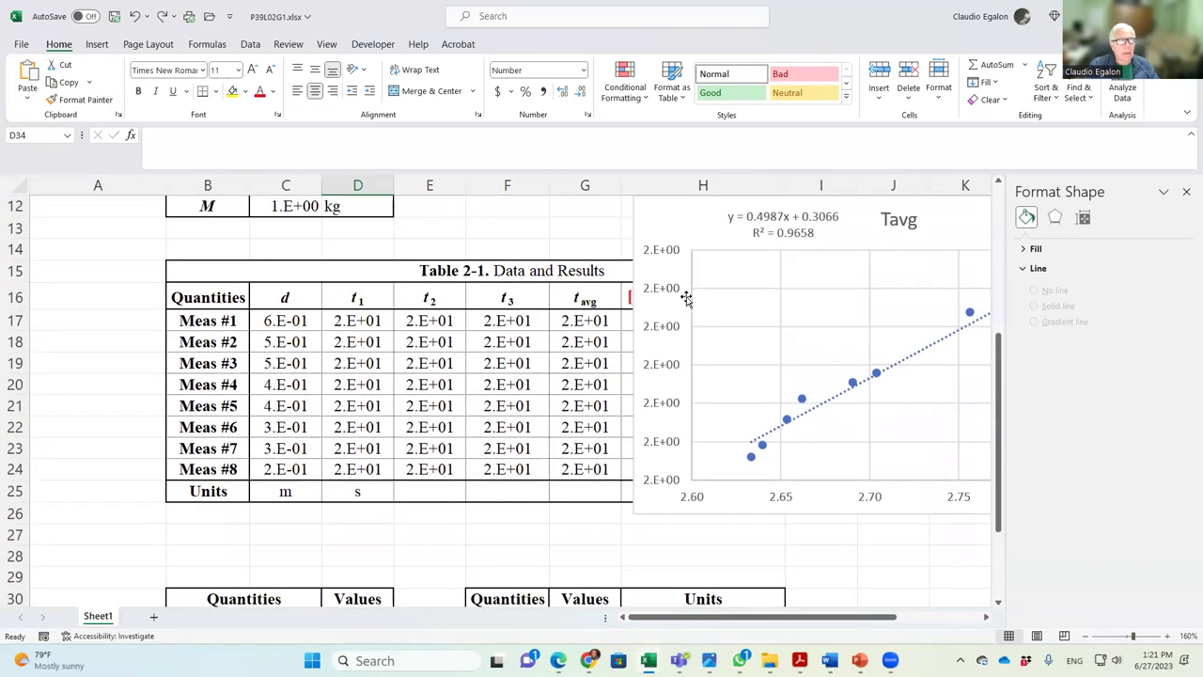
pyautogui.click(675, 229)
pyautogui.scroll(2, 727, 357)
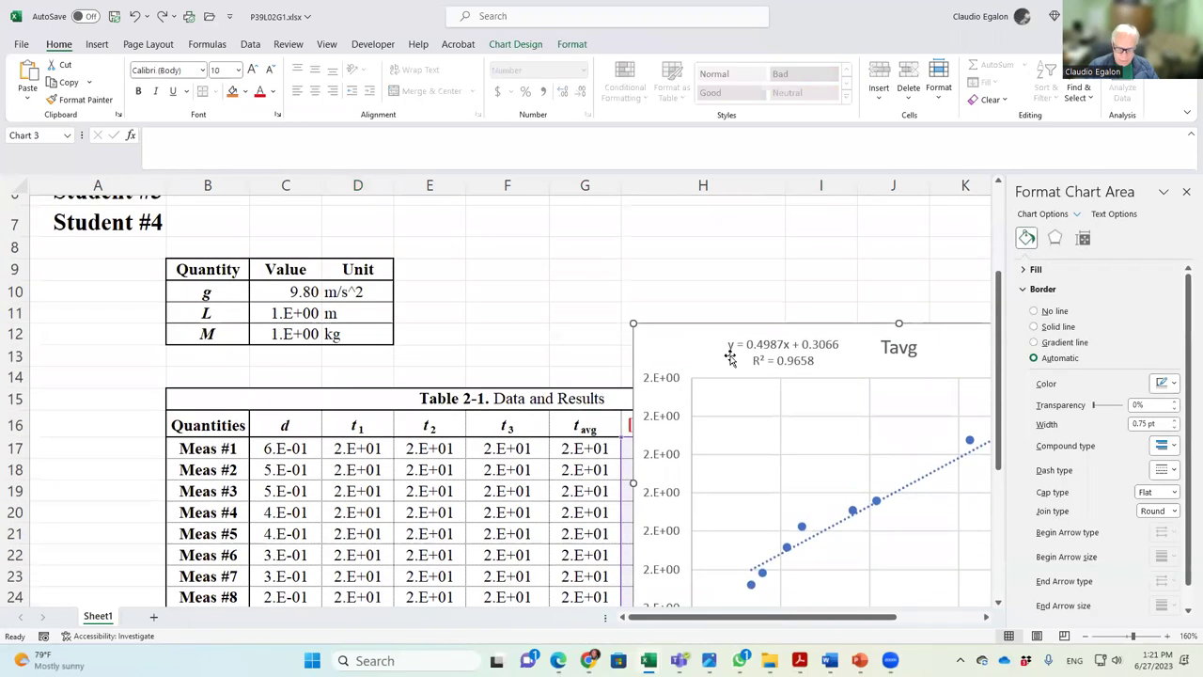
pyautogui.press('Delete')
pyautogui.scroll(-3, 727, 358)
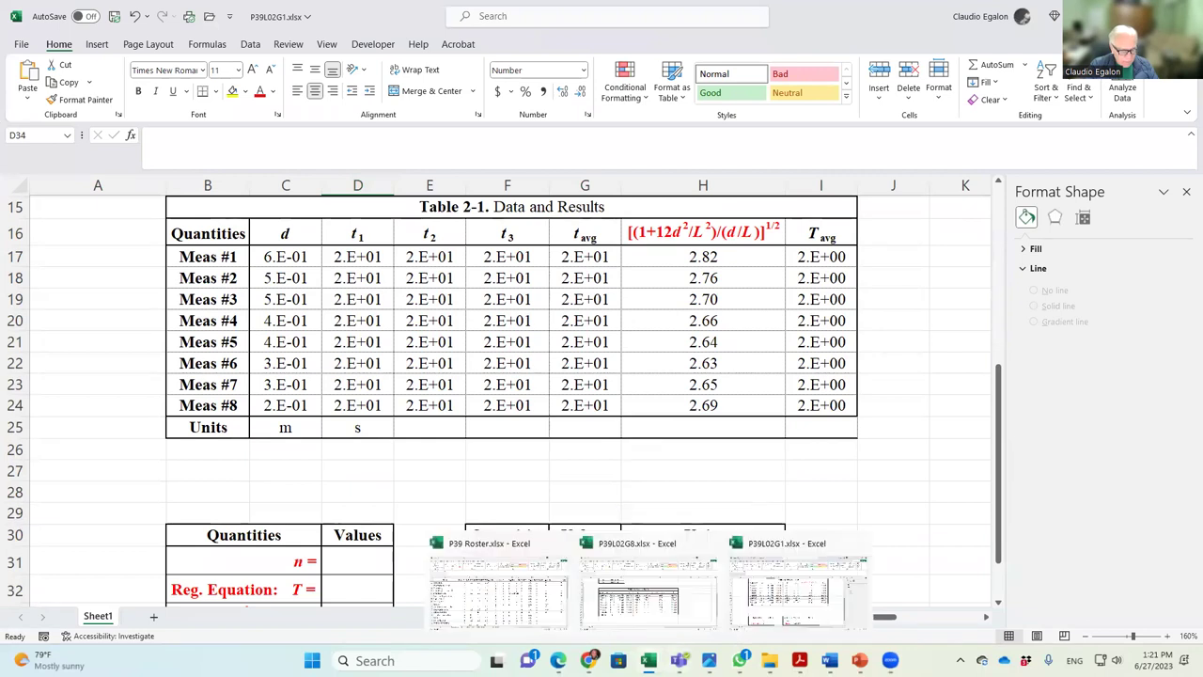
# Step: Switch to P39 Roster.xlsx and enter y in the graph column for row 6
pyautogui.moveTo(648, 659)
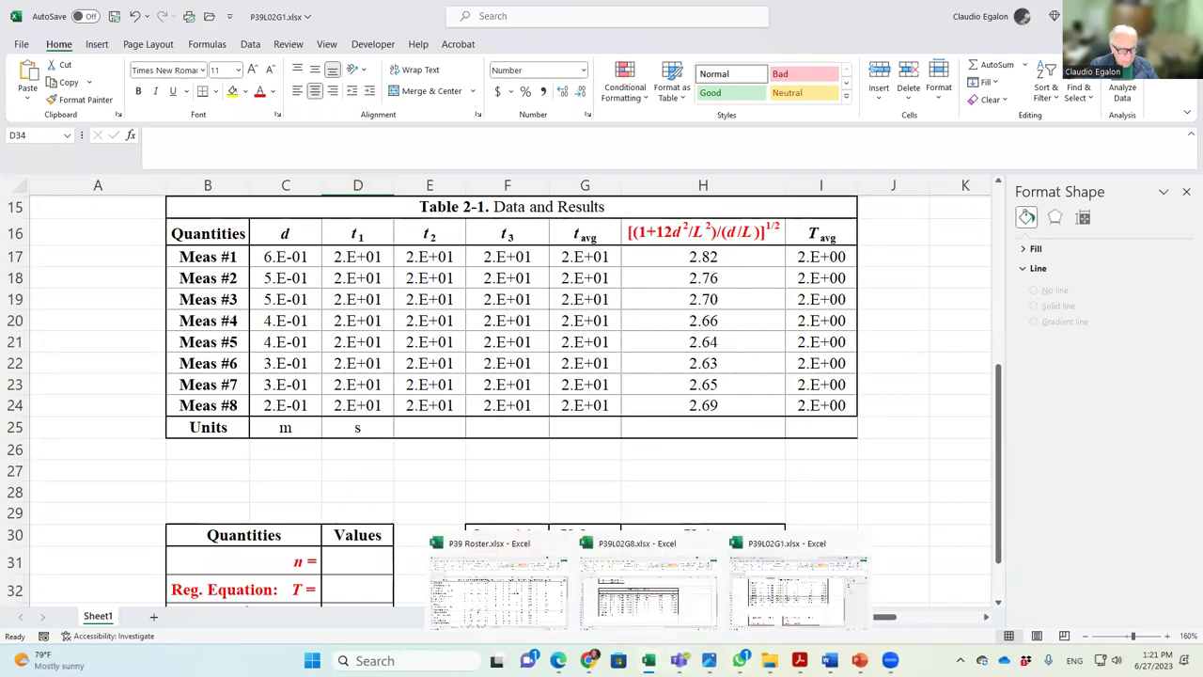
pyautogui.click(508, 568)
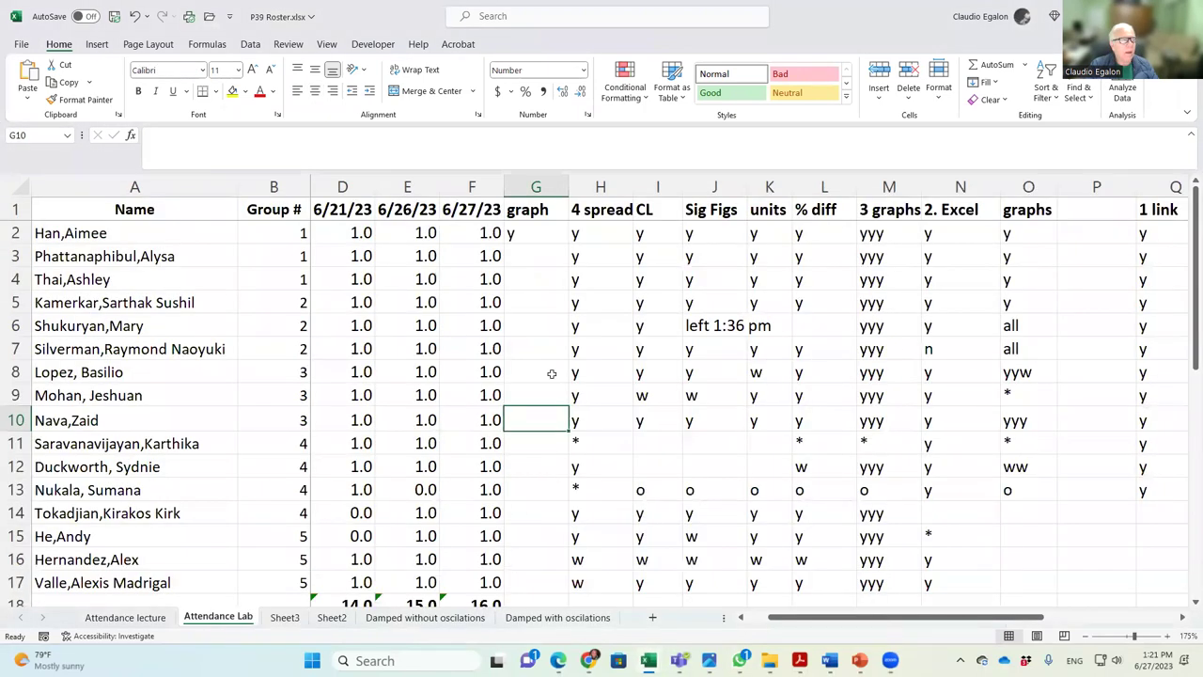
pyautogui.click(529, 329)
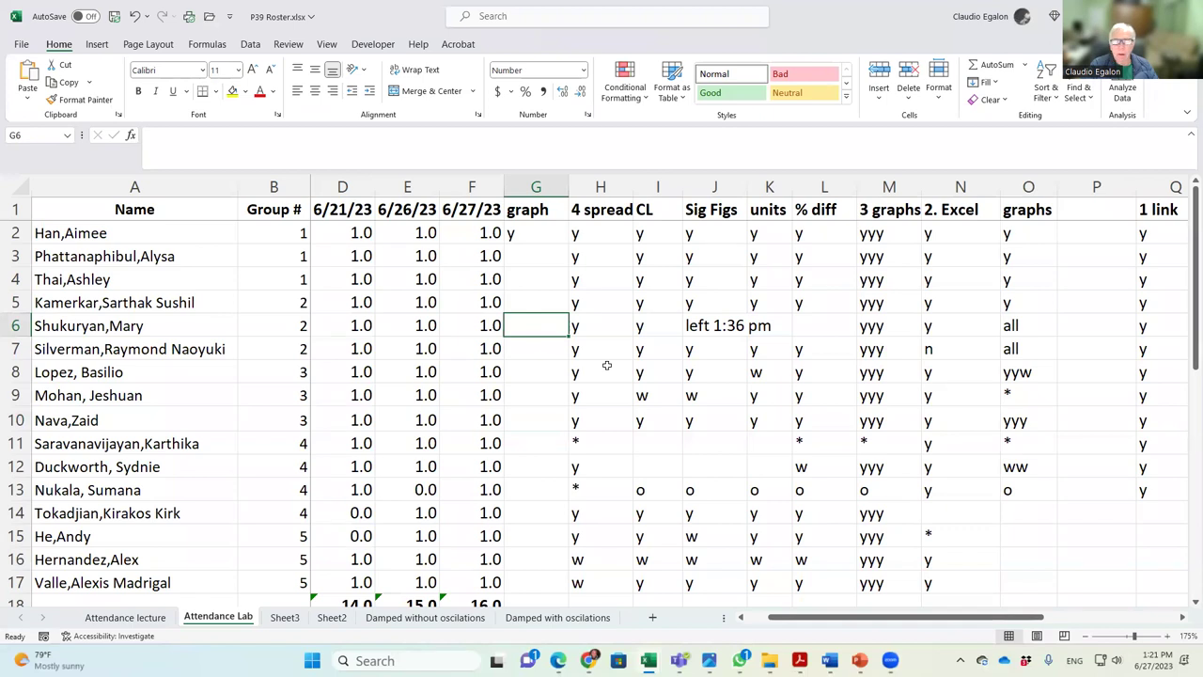
pyautogui.write('y')
pyautogui.press('Return')
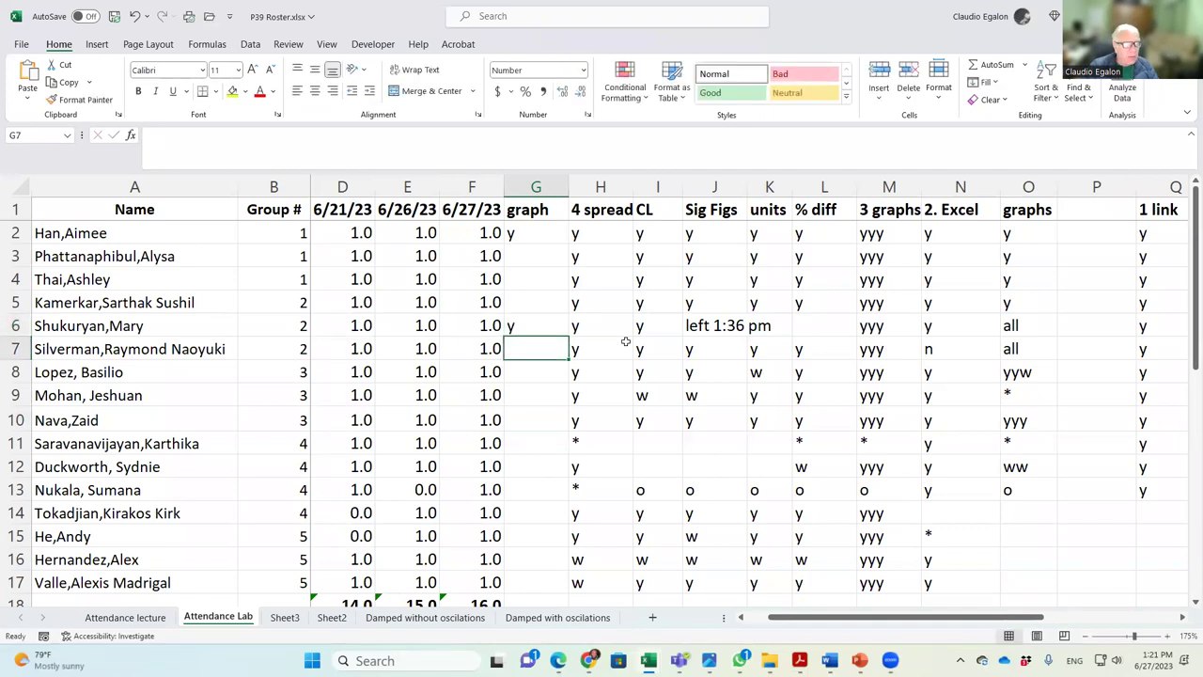
# Step: Narrow column G slightly and enter y in its row 10 cell
pyautogui.moveTo(568, 189); pyautogui.dragTo(556, 190)
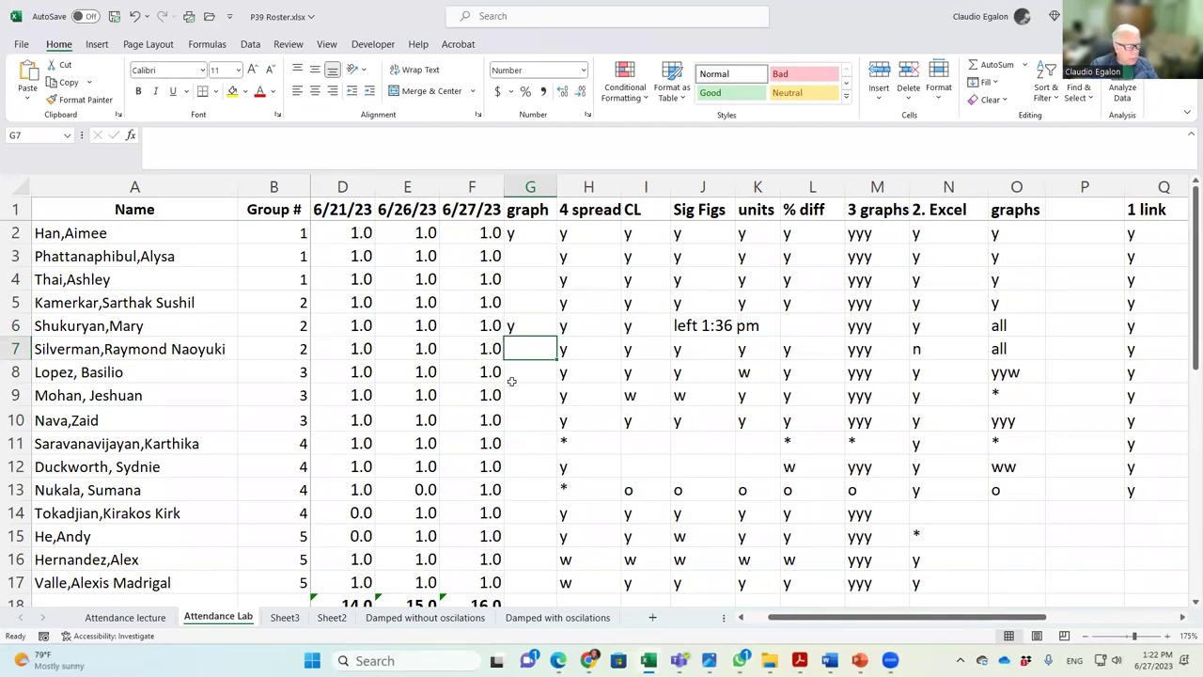
pyautogui.click(510, 422)
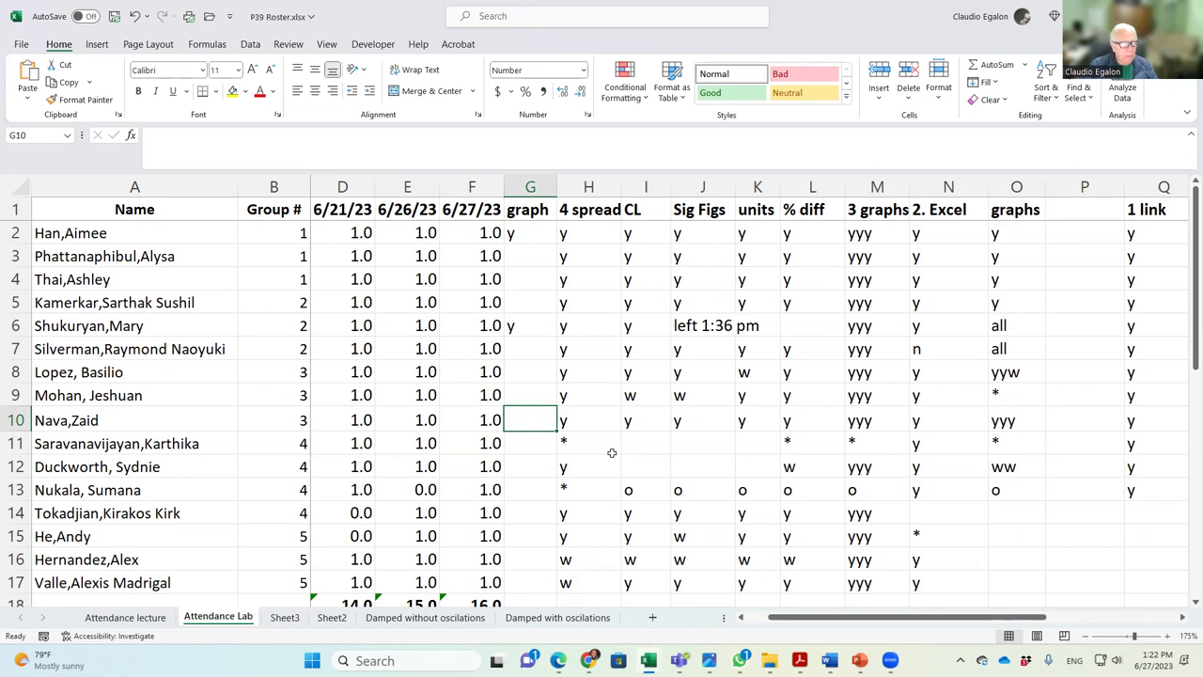
pyautogui.write('y')
pyautogui.press('Return')
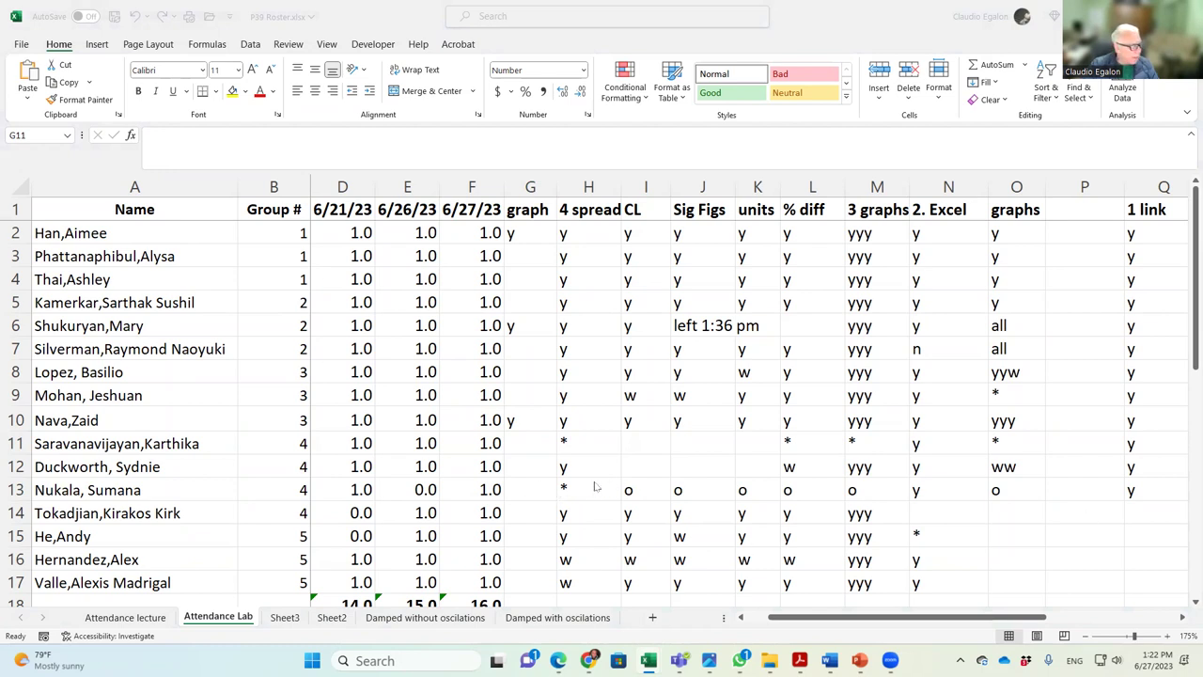
# Step: Record the graph marks for the Group 4 students: * in G11, y in G12 and * in G13
pyautogui.click(539, 443)
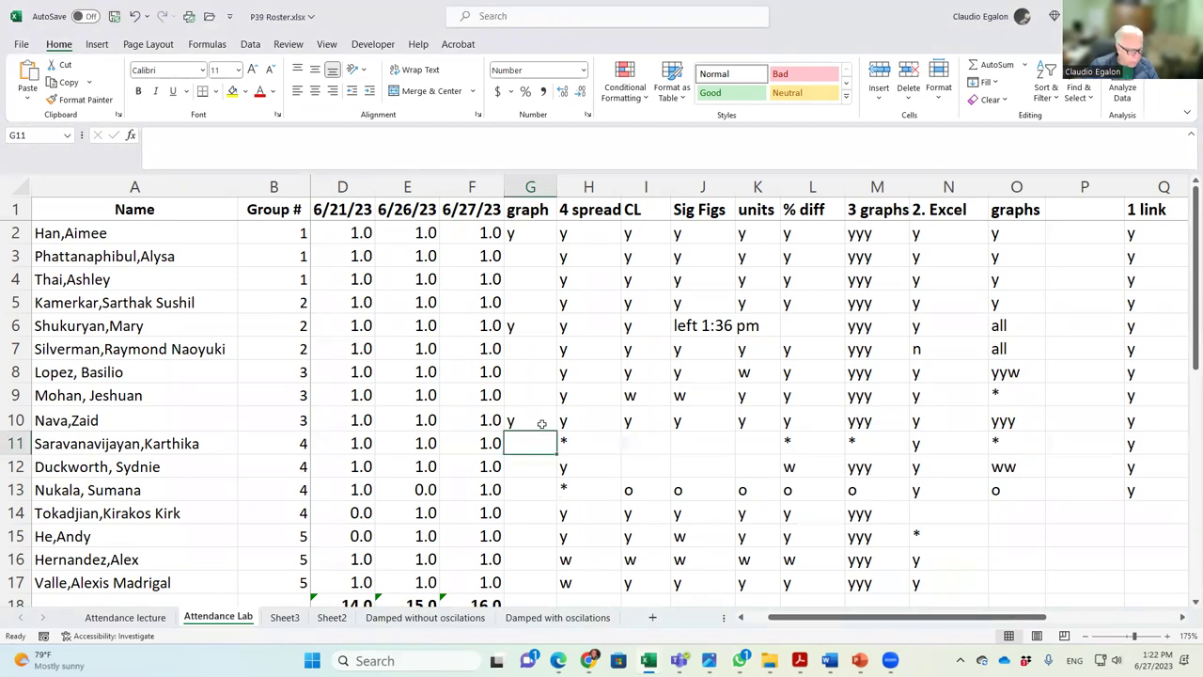
pyautogui.write('*')
pyautogui.press('Return')
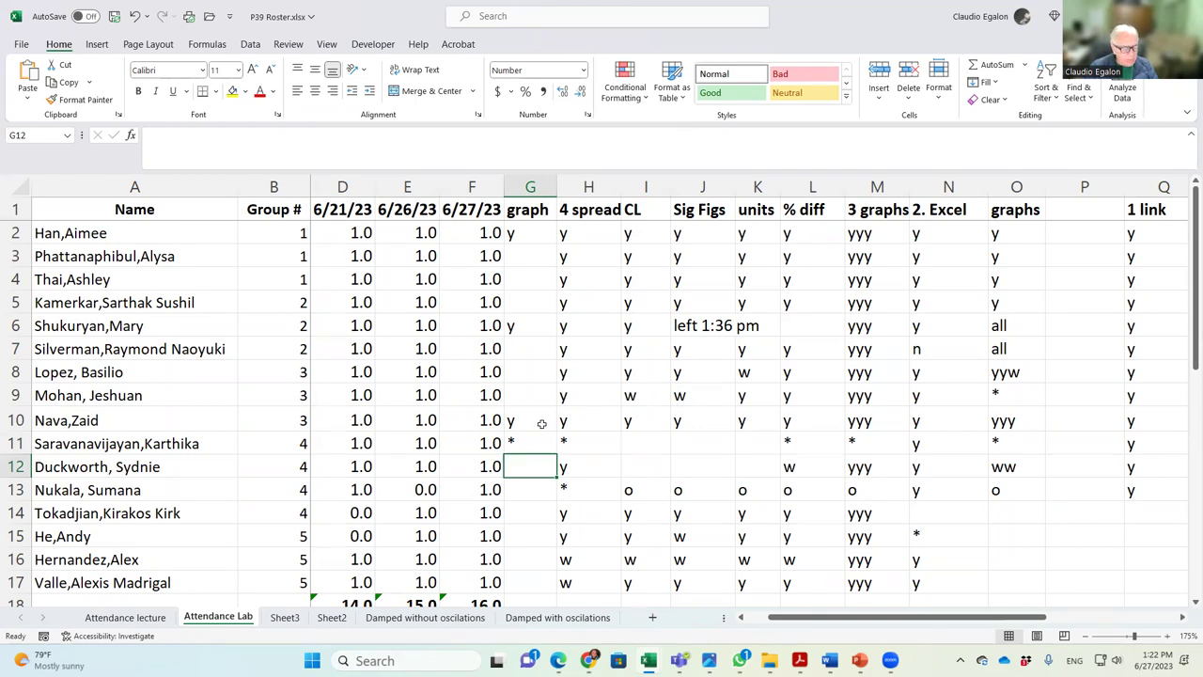
pyautogui.write('y')
pyautogui.press('Return')
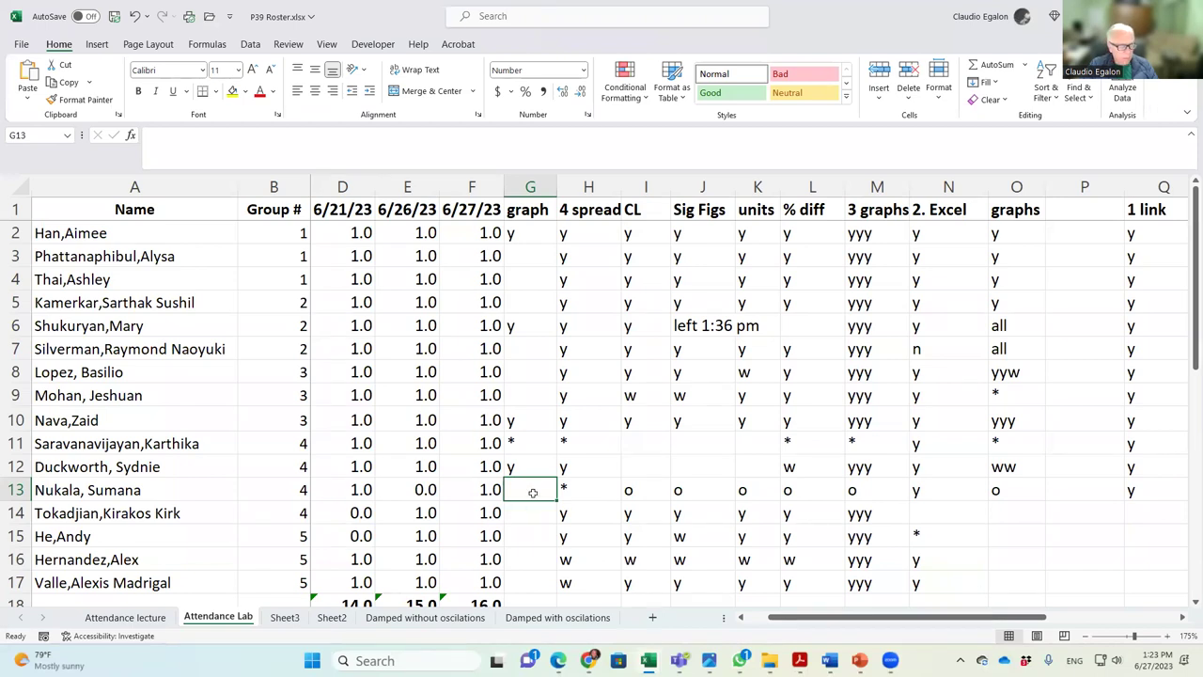
pyautogui.write('*')
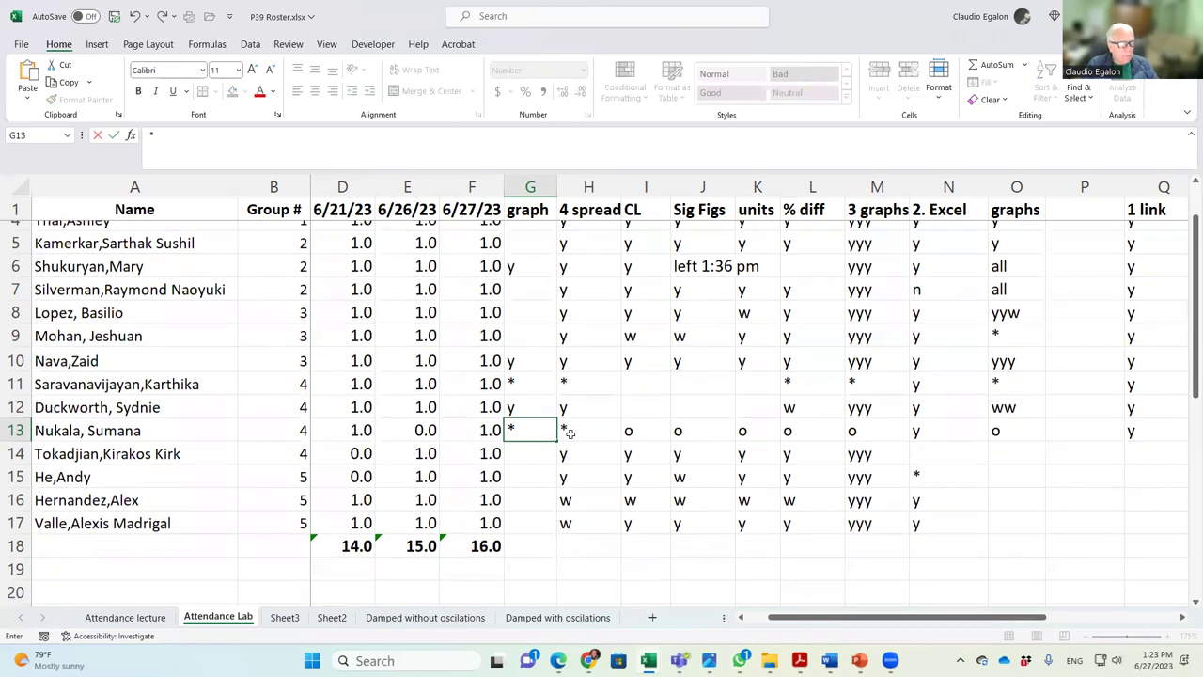
pyautogui.scroll(-2, 569, 432)
pyautogui.scroll(2, 569, 433)
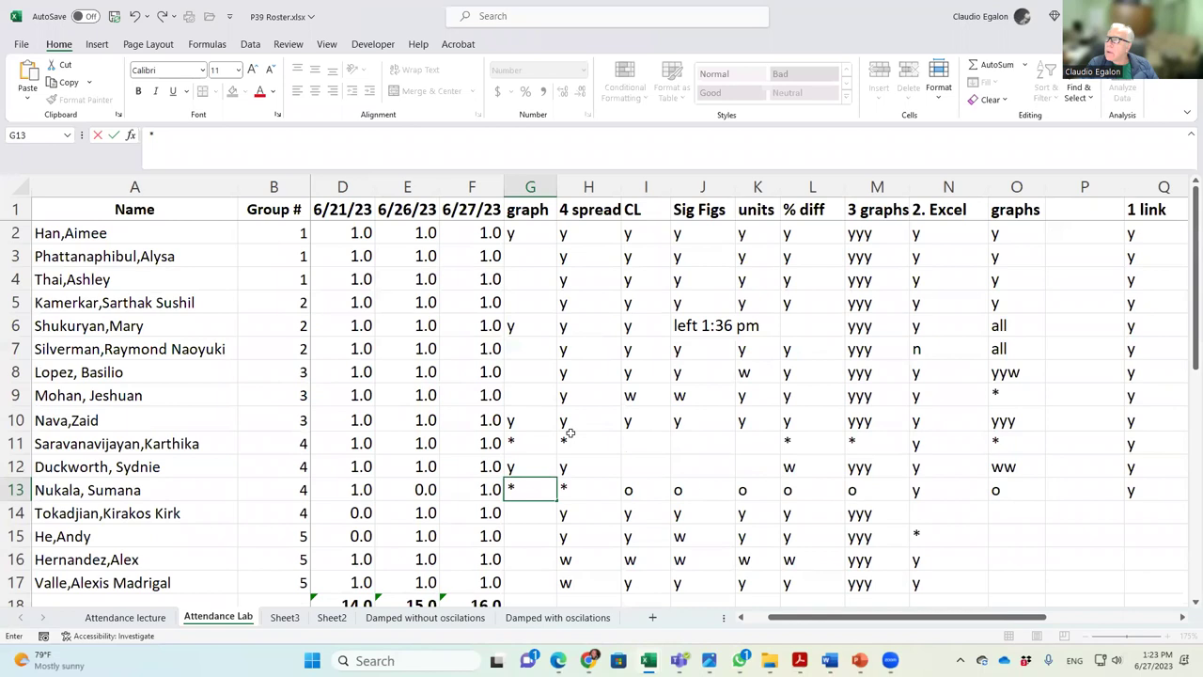
pyautogui.scroll(-1, 569, 433)
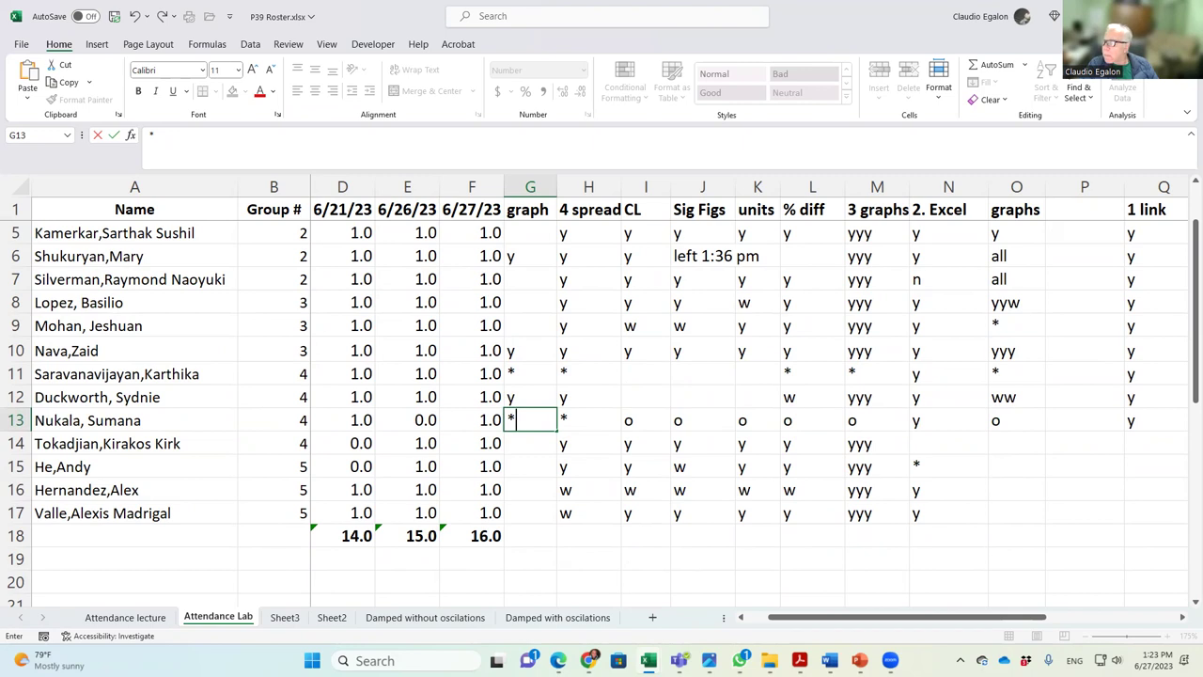
pyautogui.click(523, 489)
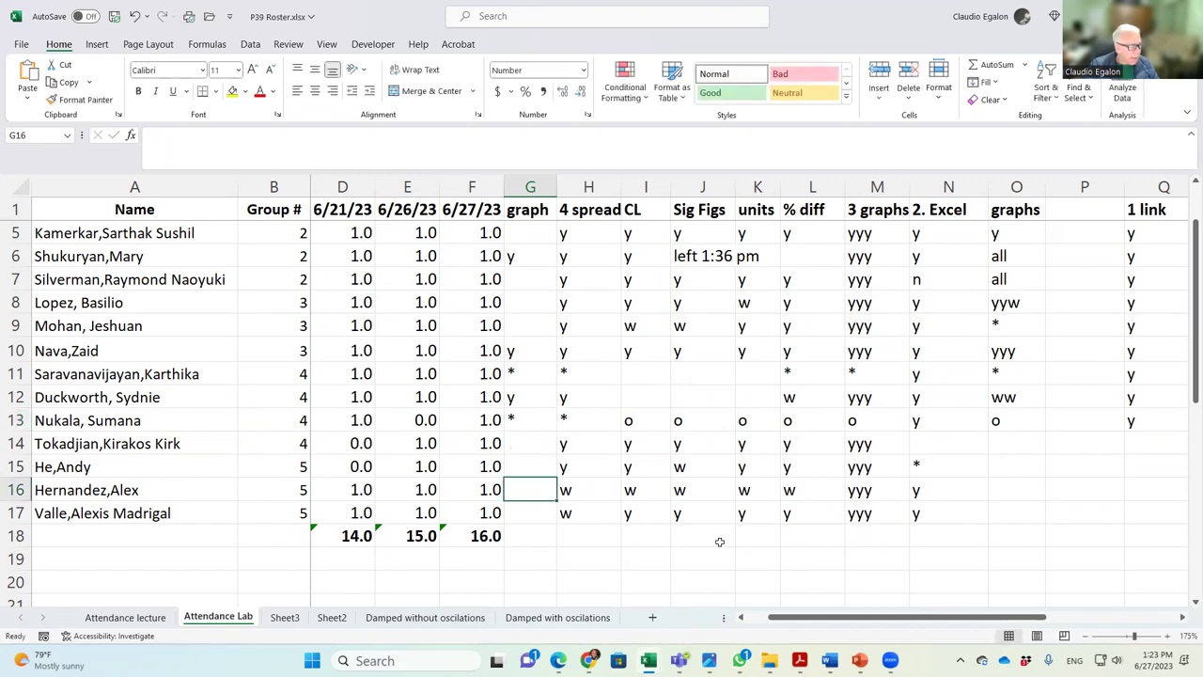
# Step: Change the 4 spread entry in H16 to w,*
pyautogui.click(590, 489)
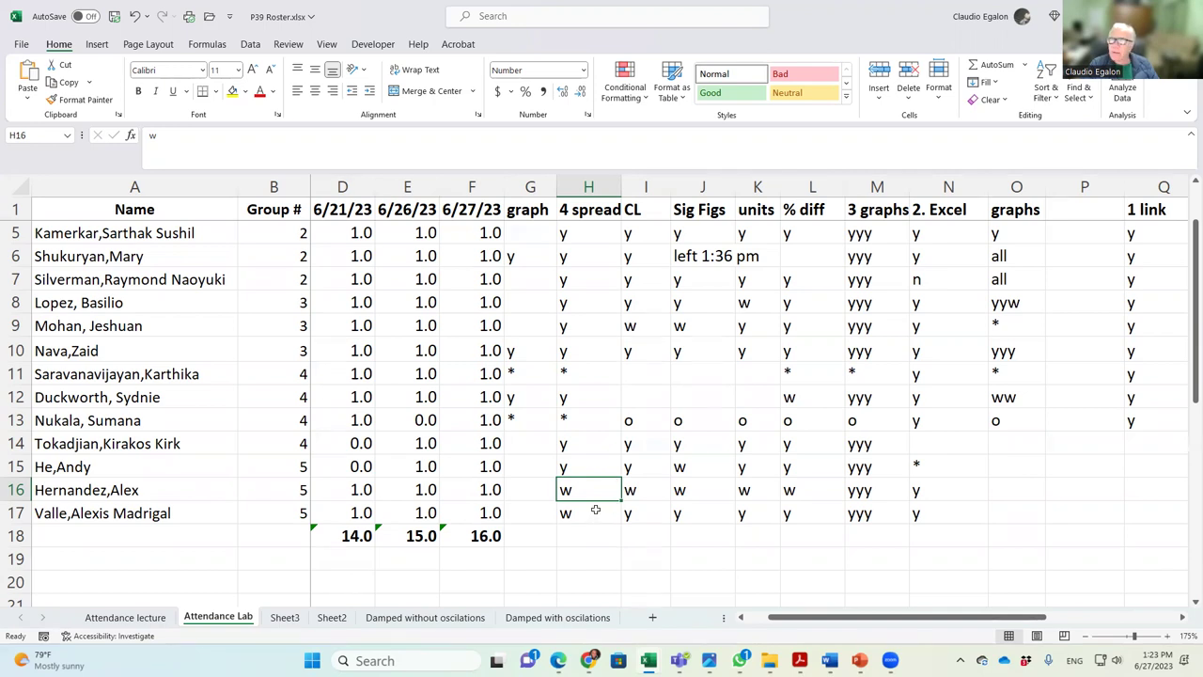
pyautogui.click(214, 136)
pyautogui.write('*')
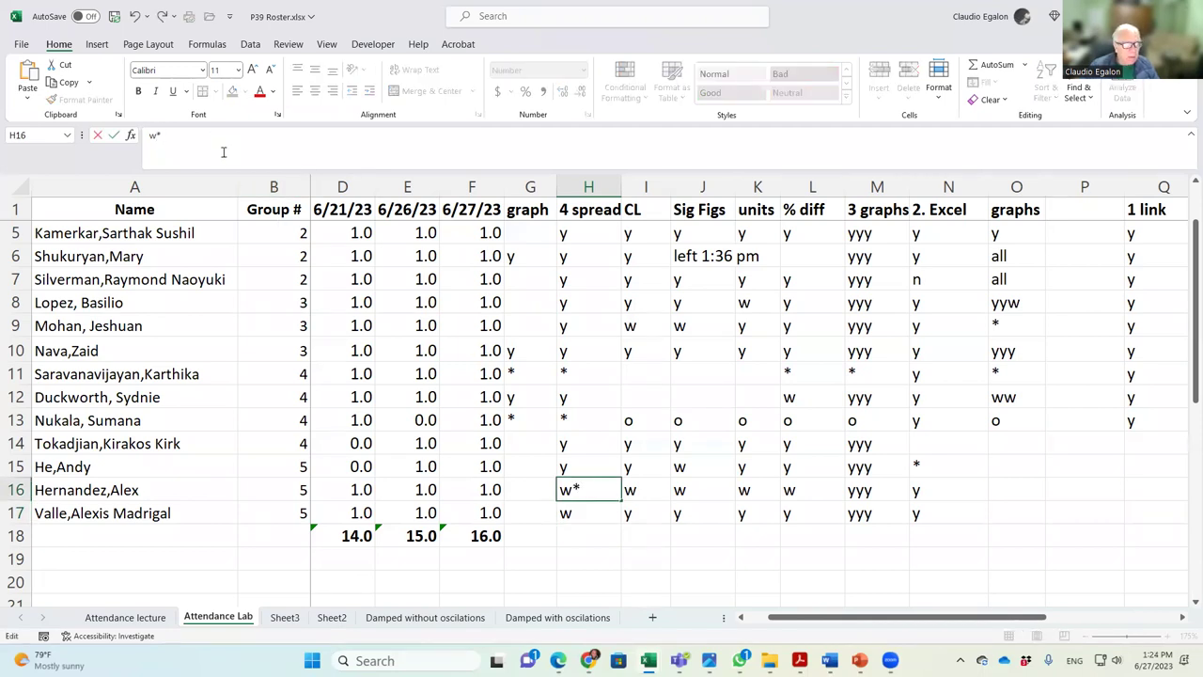
pyautogui.press('Return')
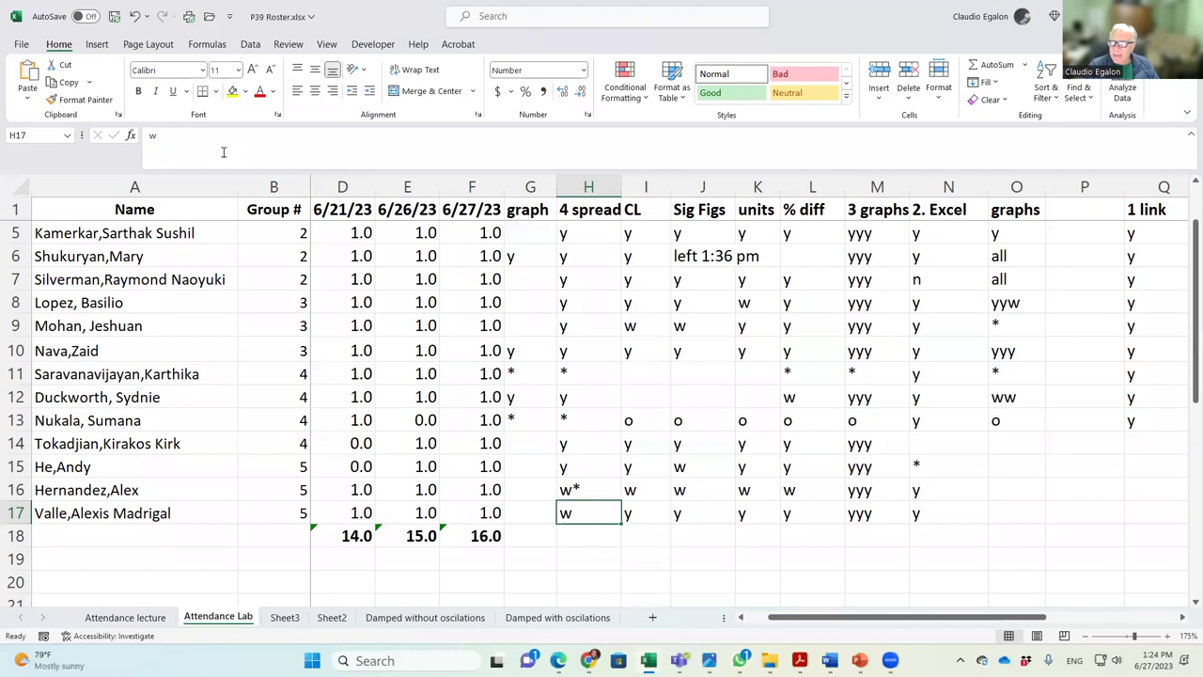
pyautogui.click(578, 487)
pyautogui.click(184, 139)
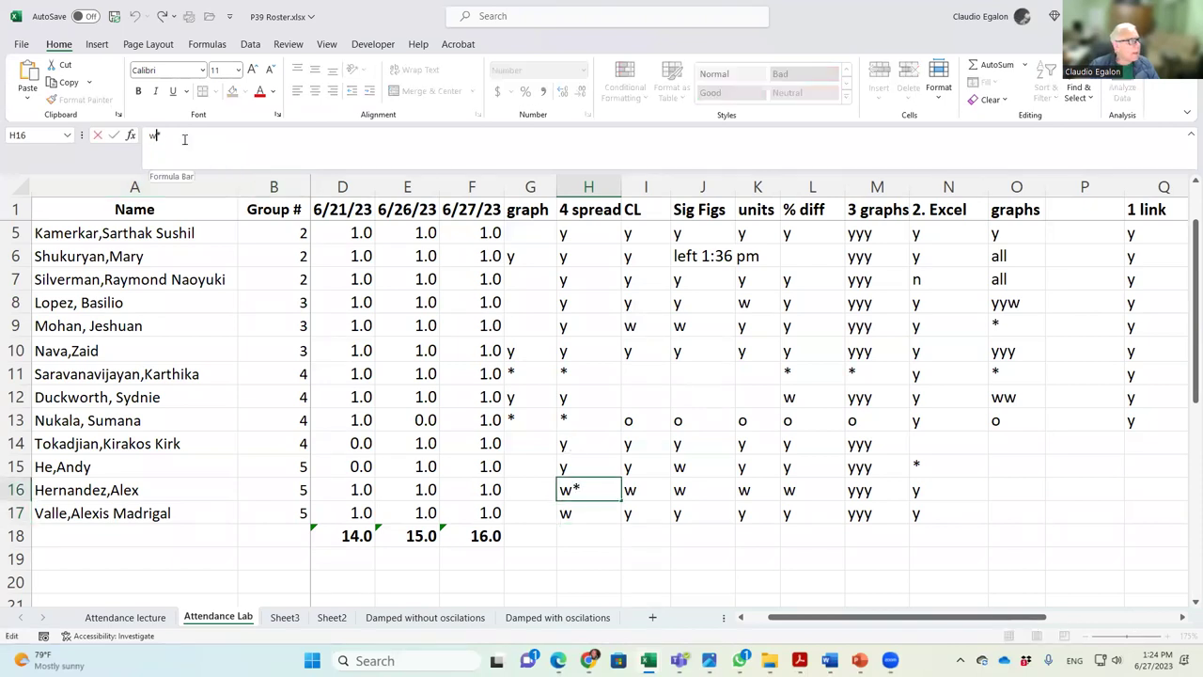
pyautogui.write(',')
pyautogui.press('Return')
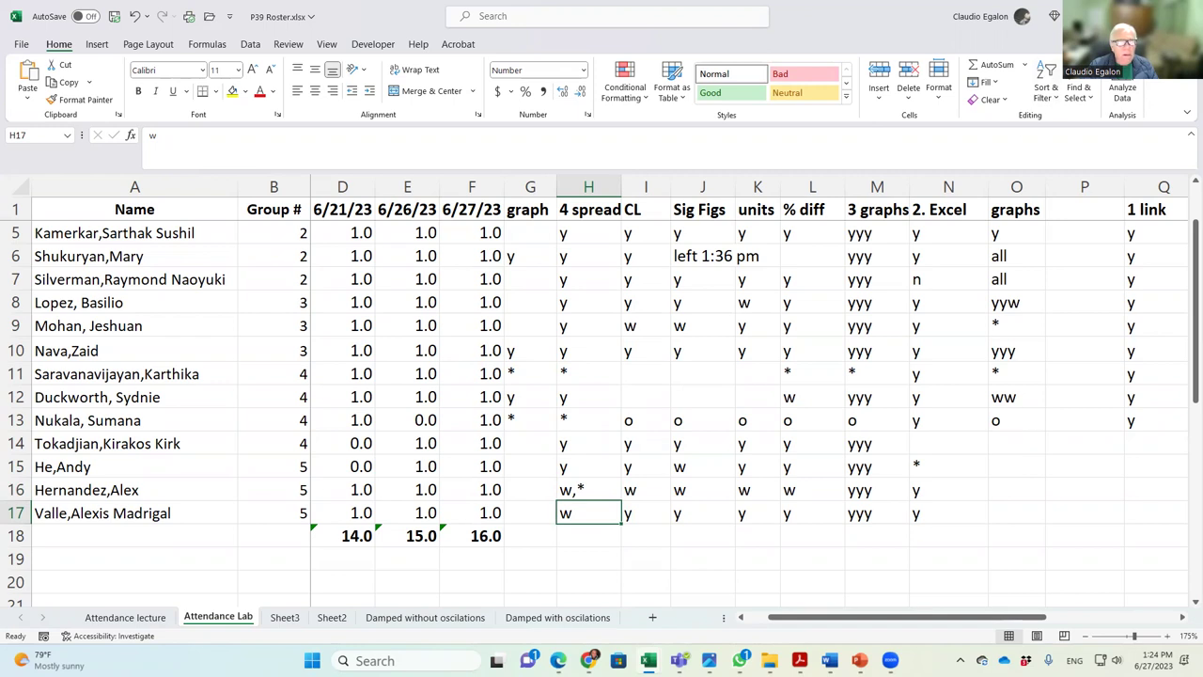
# Step: Switch to Chrome, open P39L02G5.xlsx from the Group #5 Drive folder, examine its sheet and return to the roster
pyautogui.moveTo(769, 660)
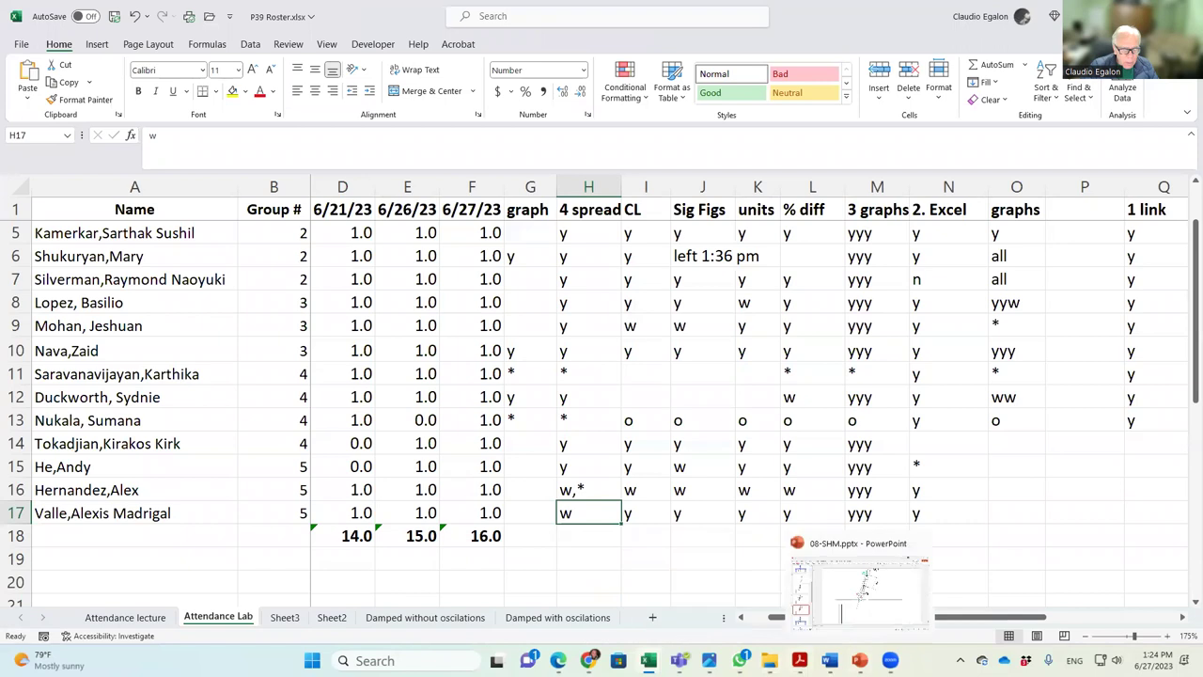
pyautogui.click(589, 661)
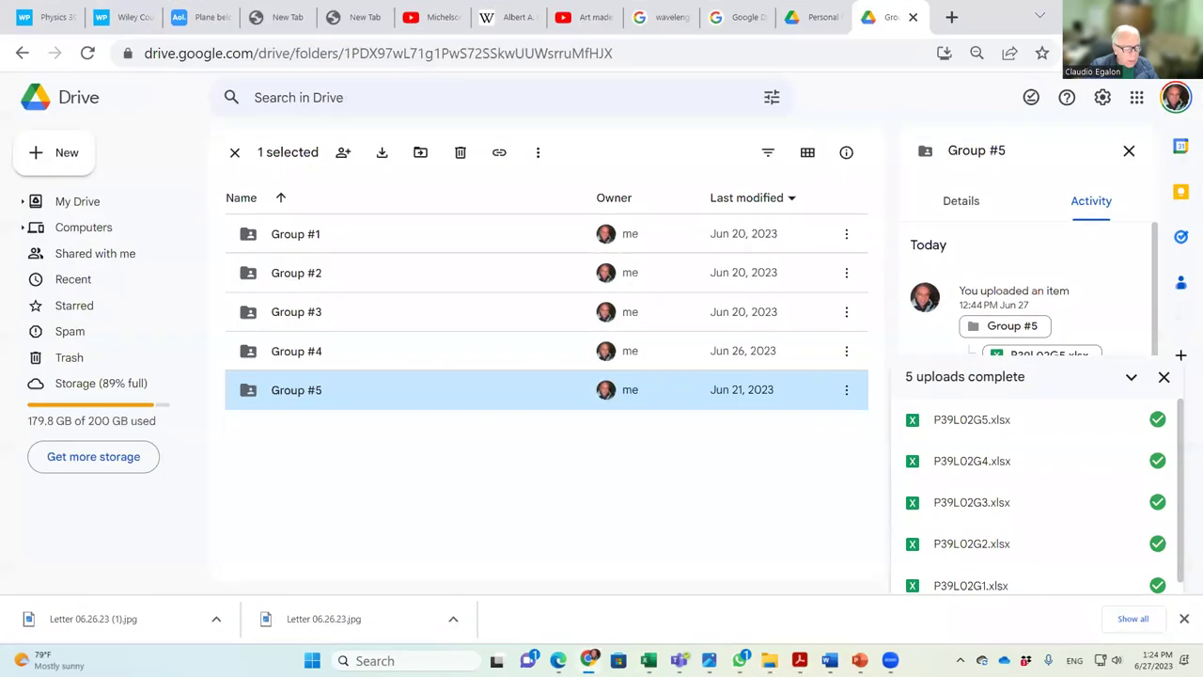
pyautogui.doubleClick(311, 392)
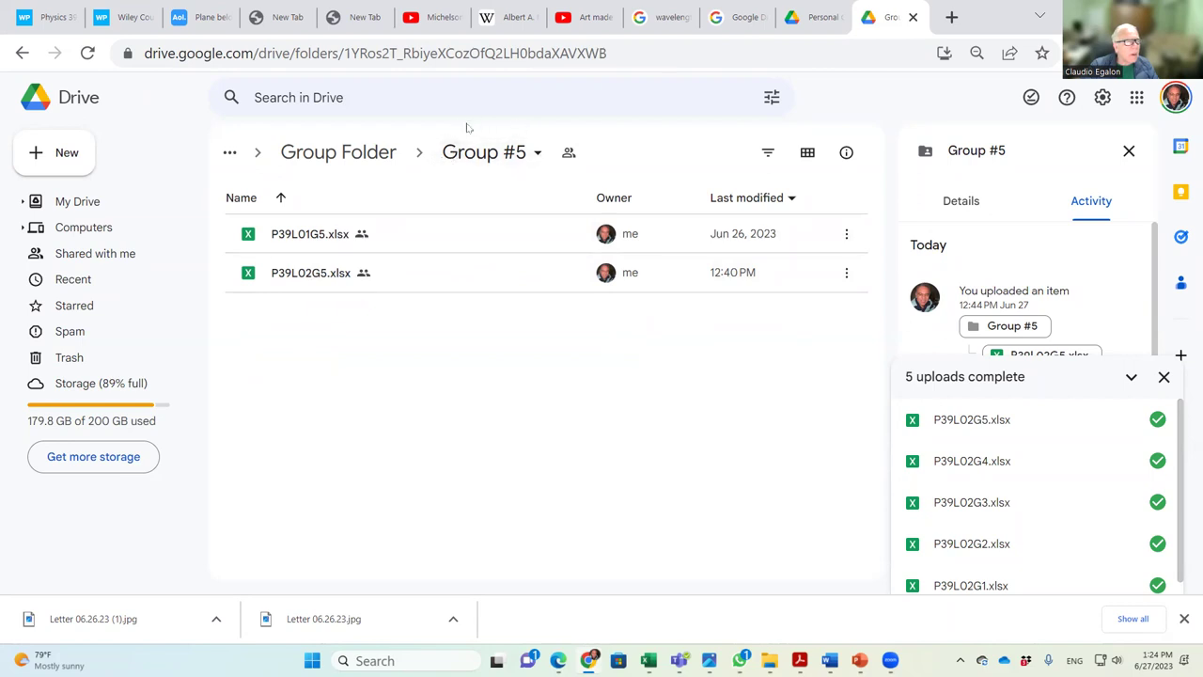
pyautogui.doubleClick(346, 282)
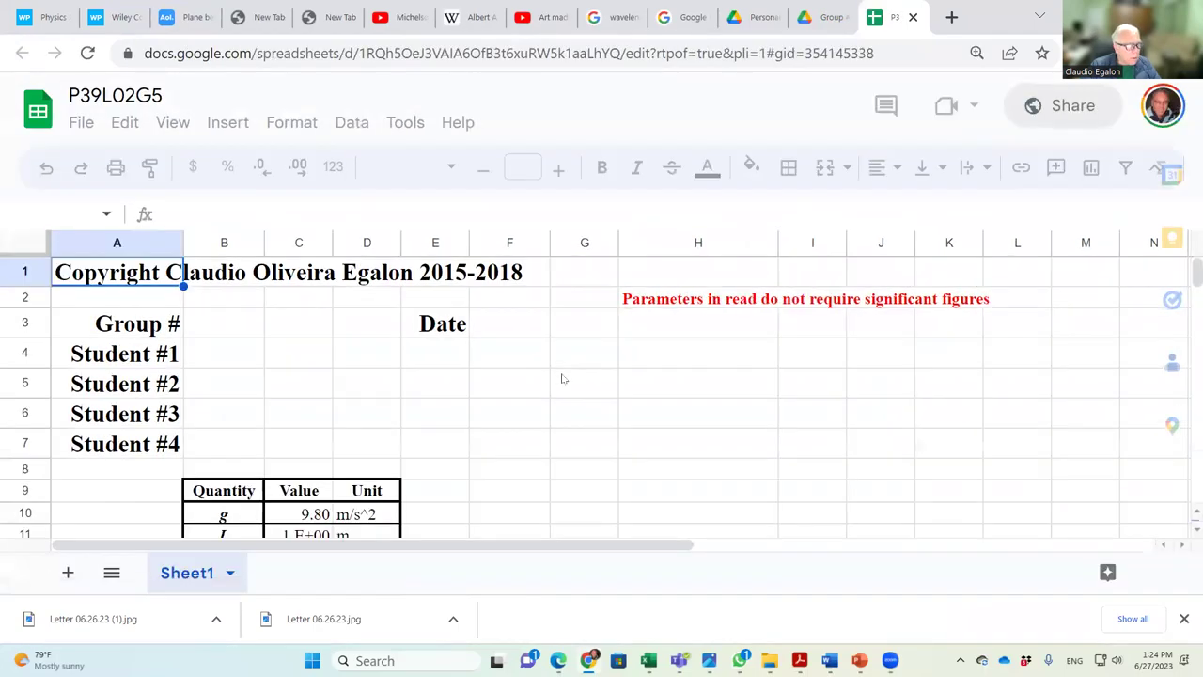
pyautogui.scroll(-20, 562, 379)
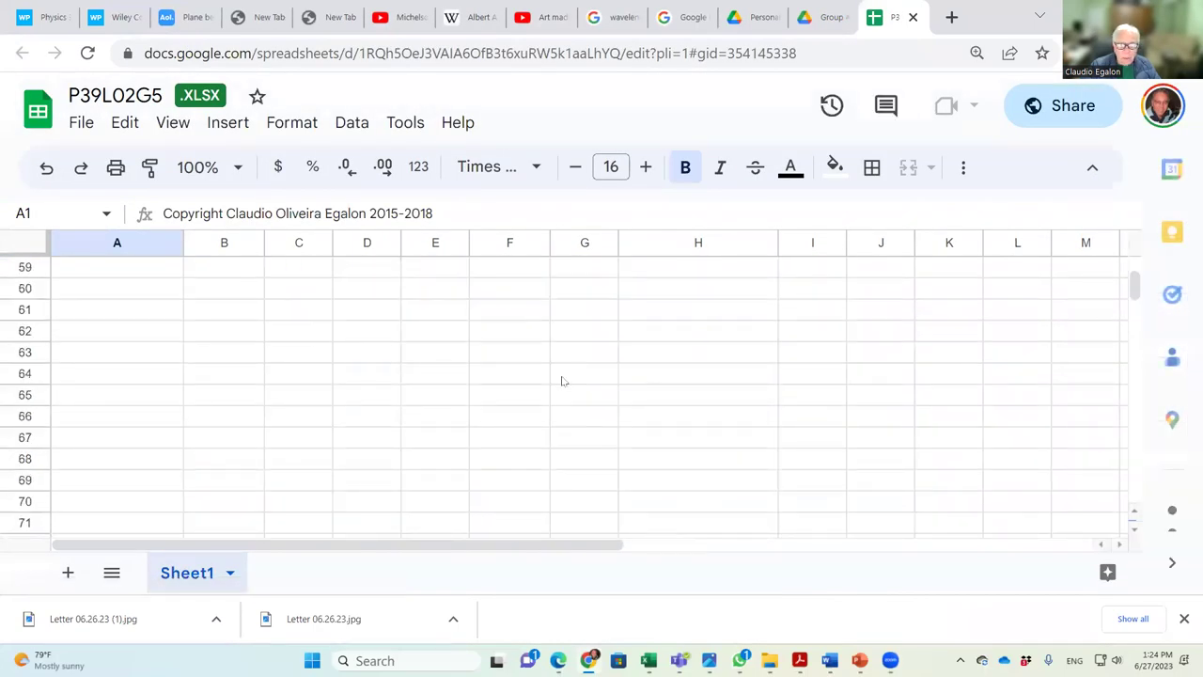
pyautogui.scroll(15, 562, 380)
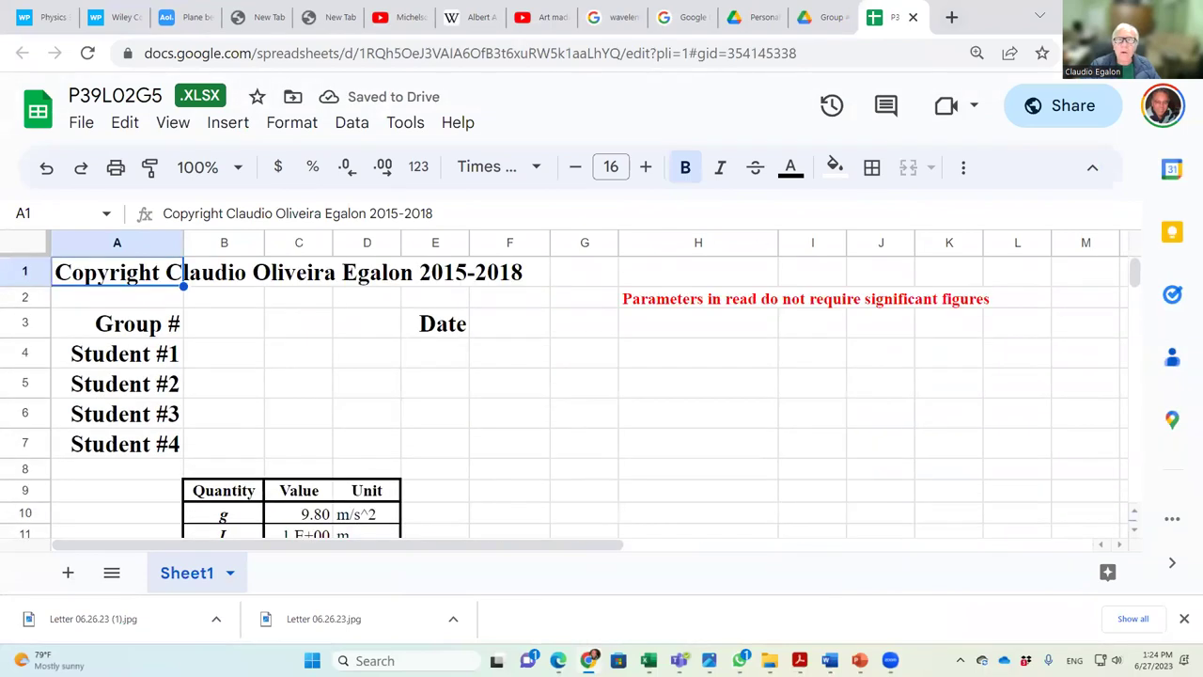
pyautogui.hotkey('alt', 'Tab')
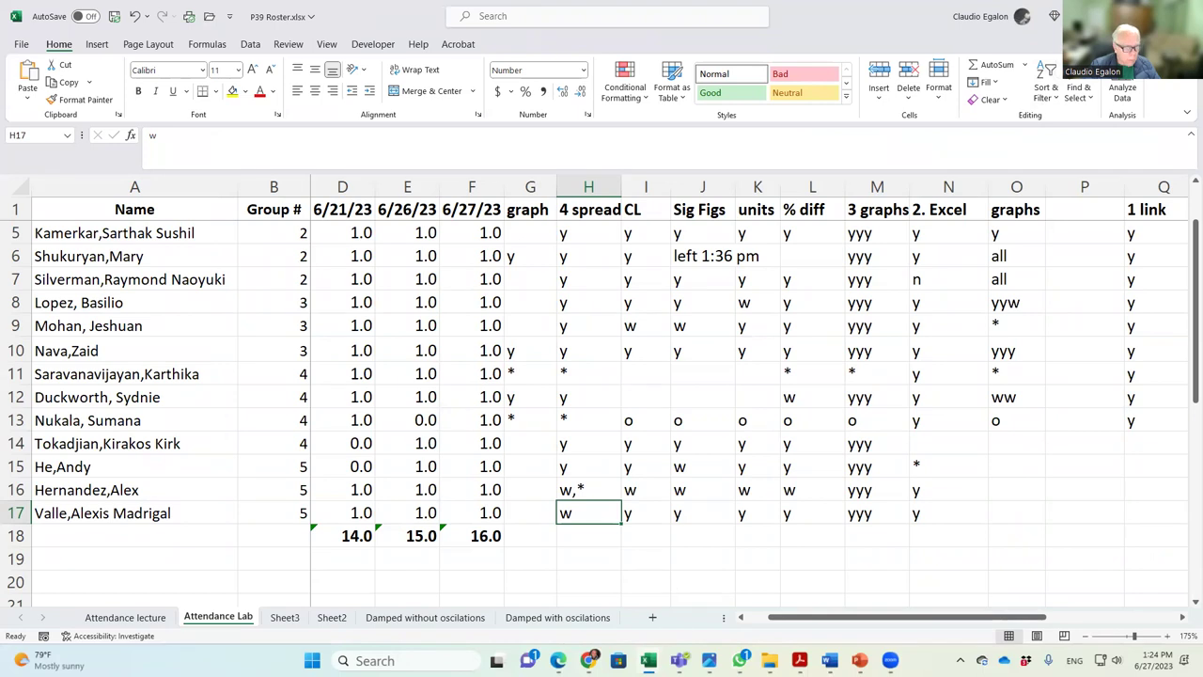
# Step: Switch to the Group #5 Drive folder in Microsoft Edge, dismiss the Bing promotion and shrink the page display
pyautogui.moveTo(739, 659)
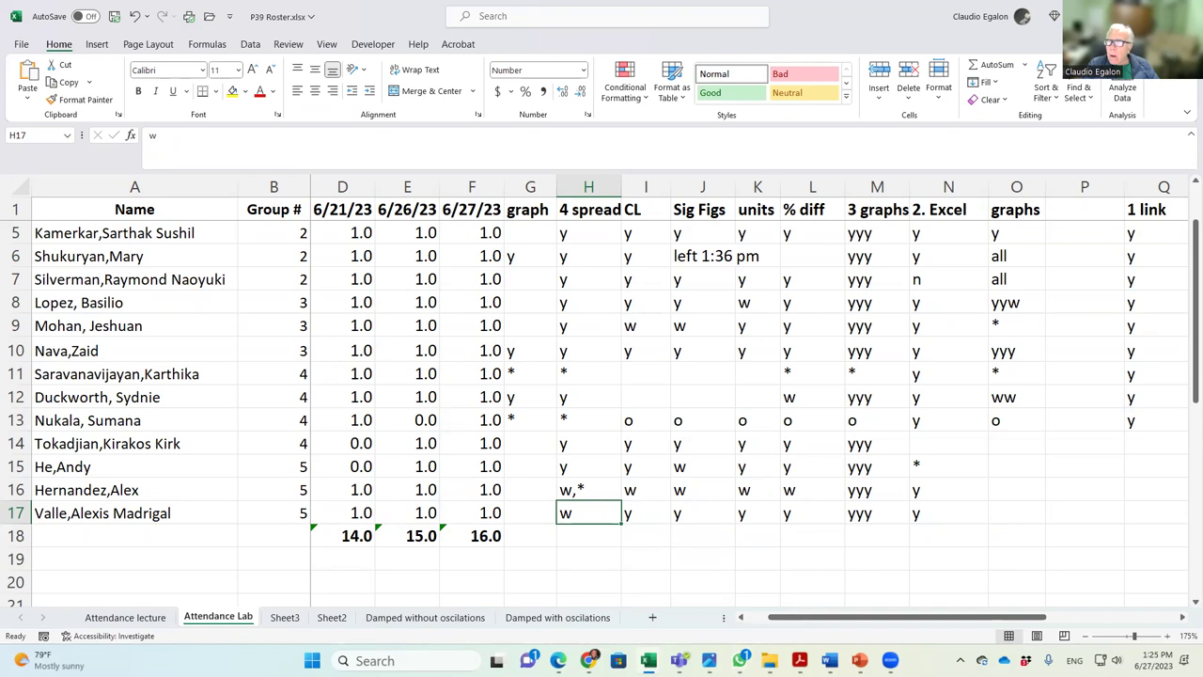
pyautogui.hotkey('alt', 'Tab')
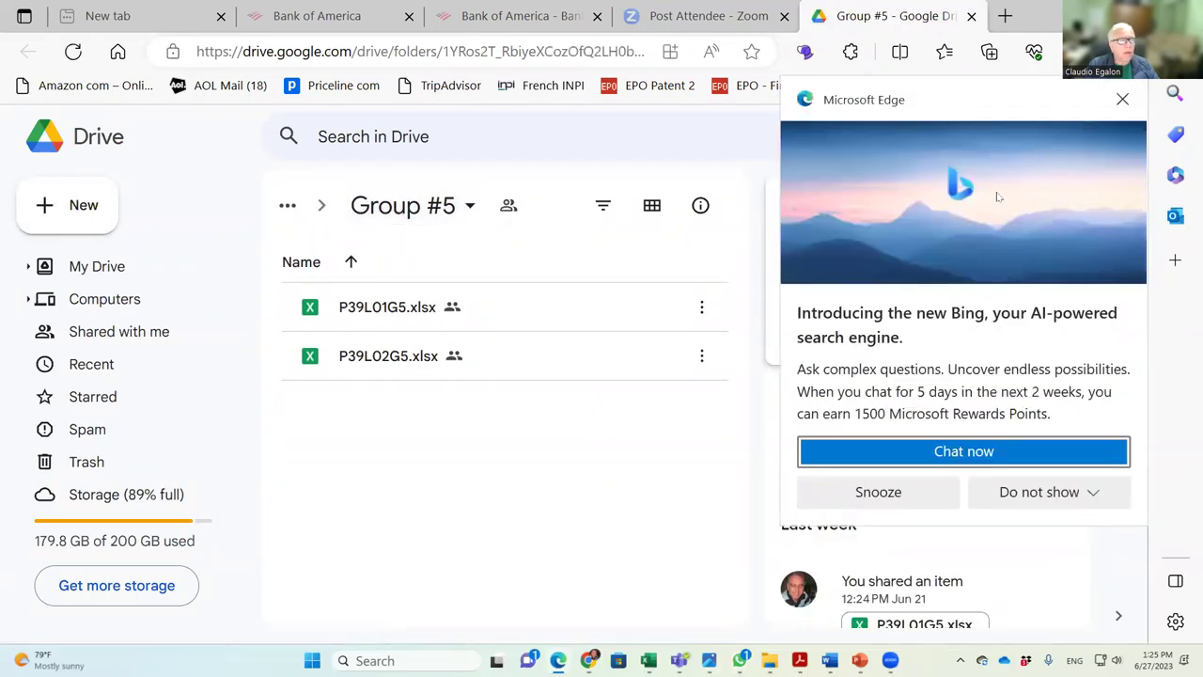
pyautogui.click(1123, 100)
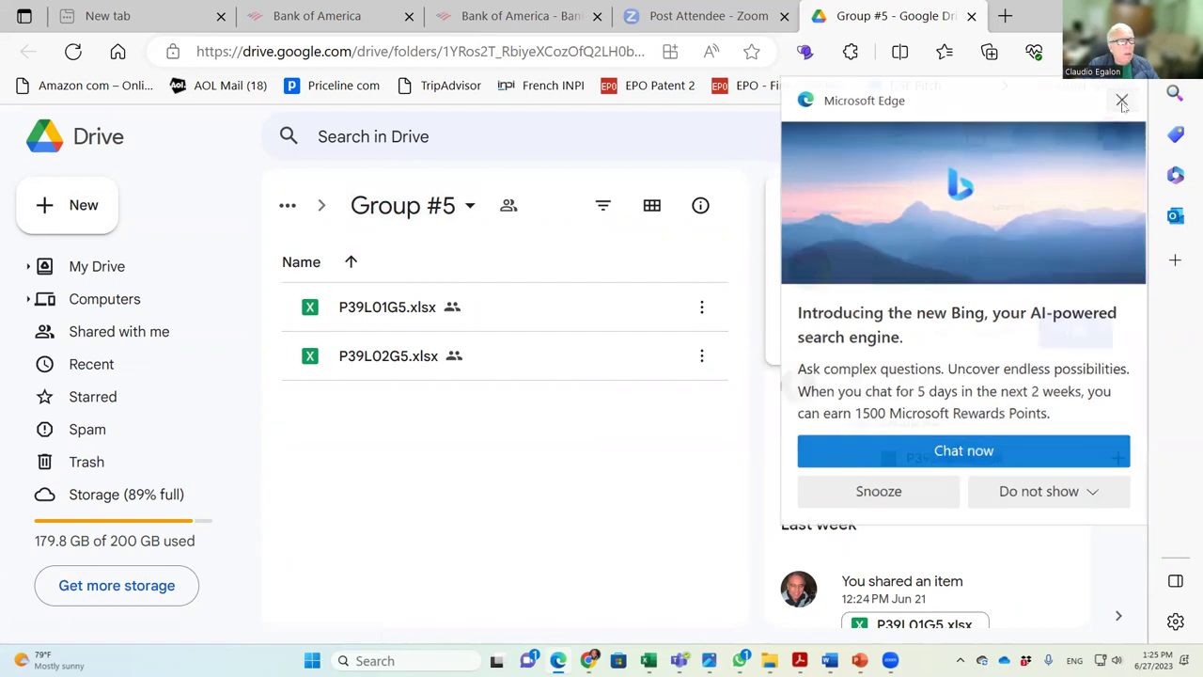
pyautogui.click(545, 312)
pyautogui.hotkey('ctrl', '-')
pyautogui.hotkey('ctrl', '-')
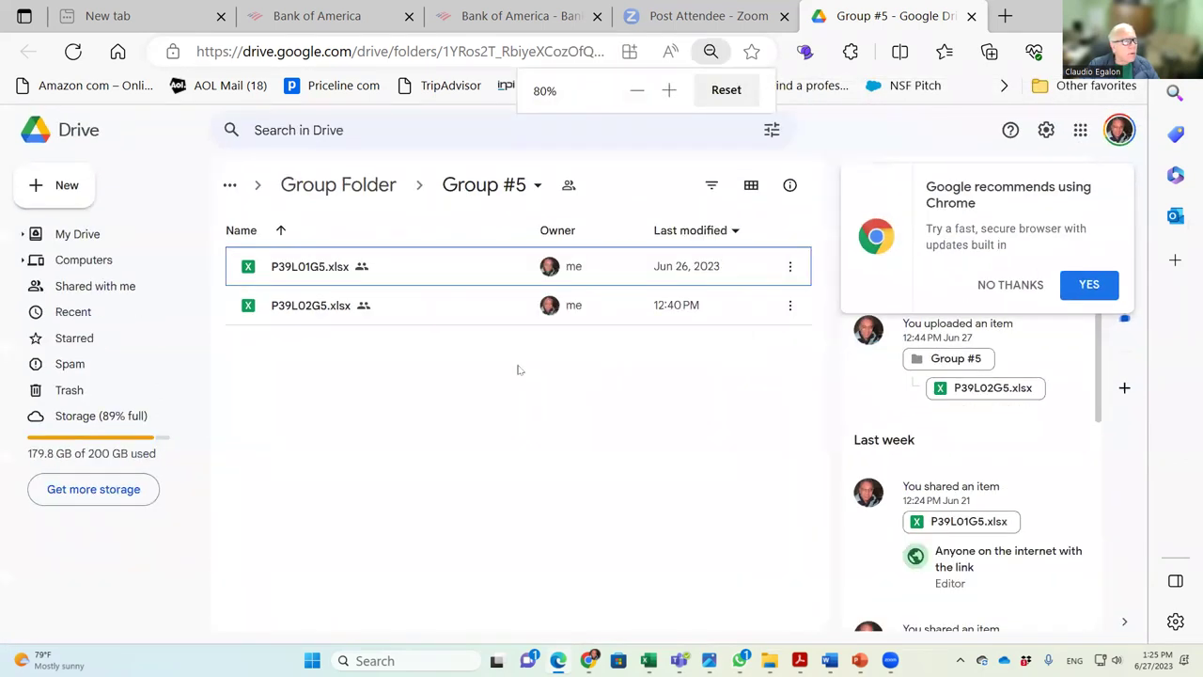
pyautogui.hotkey('ctrl', '-')
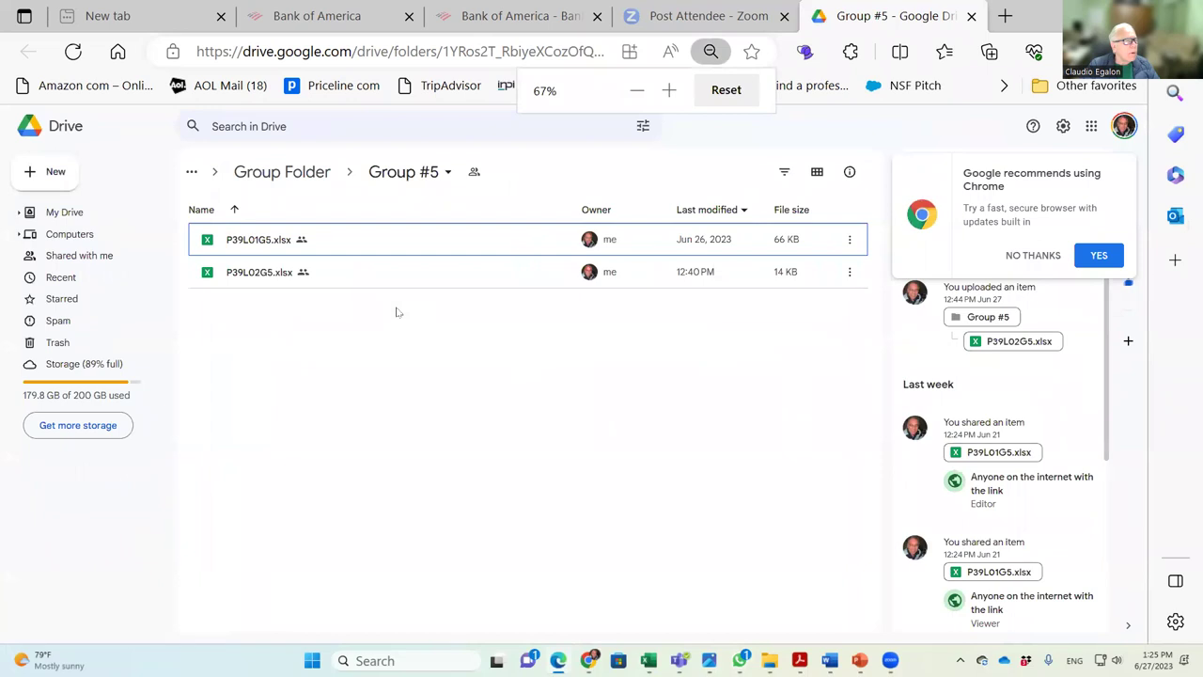
pyautogui.hotkey('ctrl', '-')
pyautogui.click(162, 160)
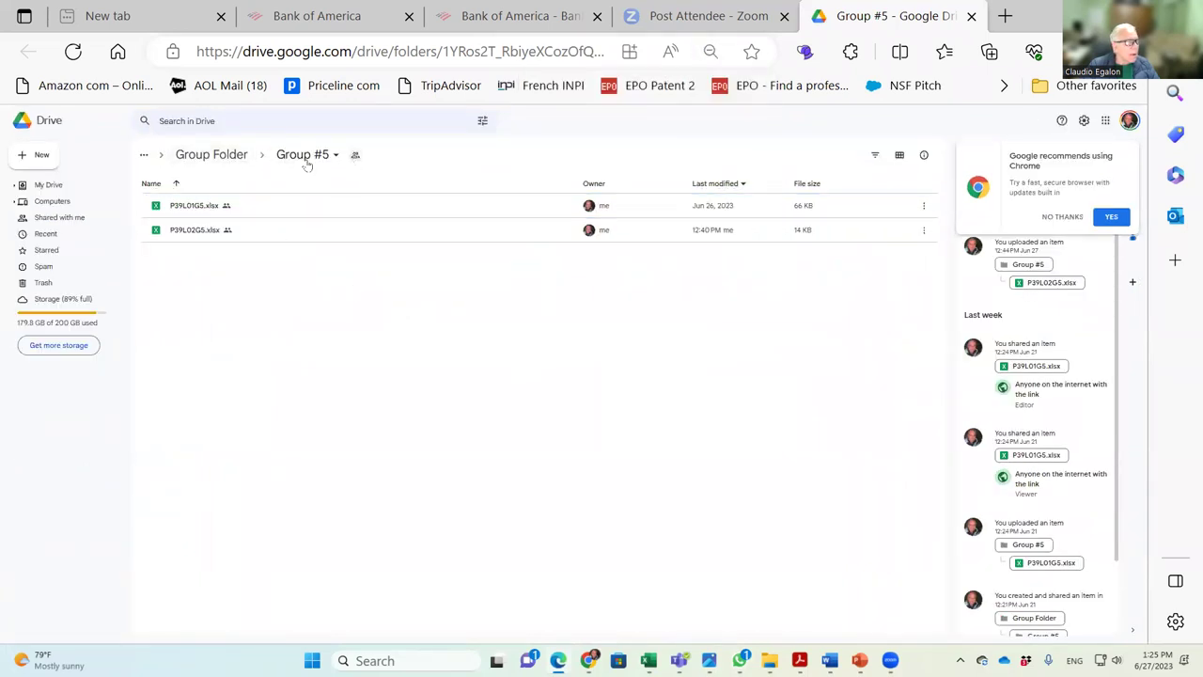
# Step: Go up to the Physics 39 folder, return through Group Folder to Group #5 and enlarge the page to 80%
pyautogui.click(212, 155)
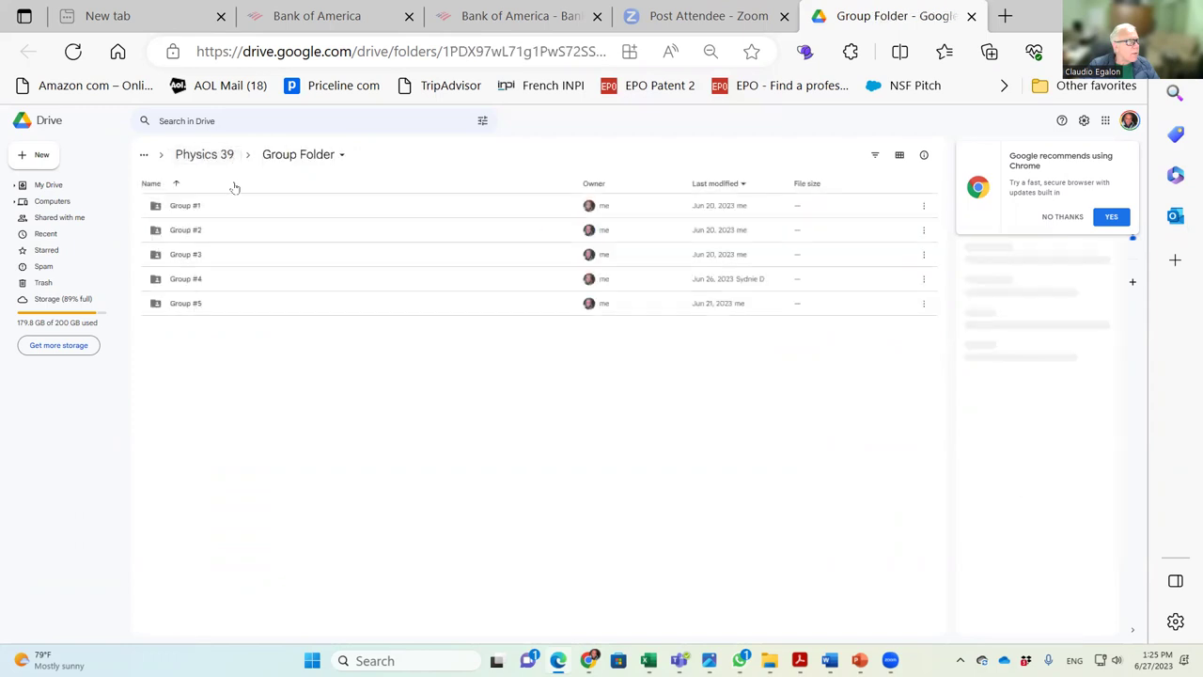
pyautogui.click(224, 164)
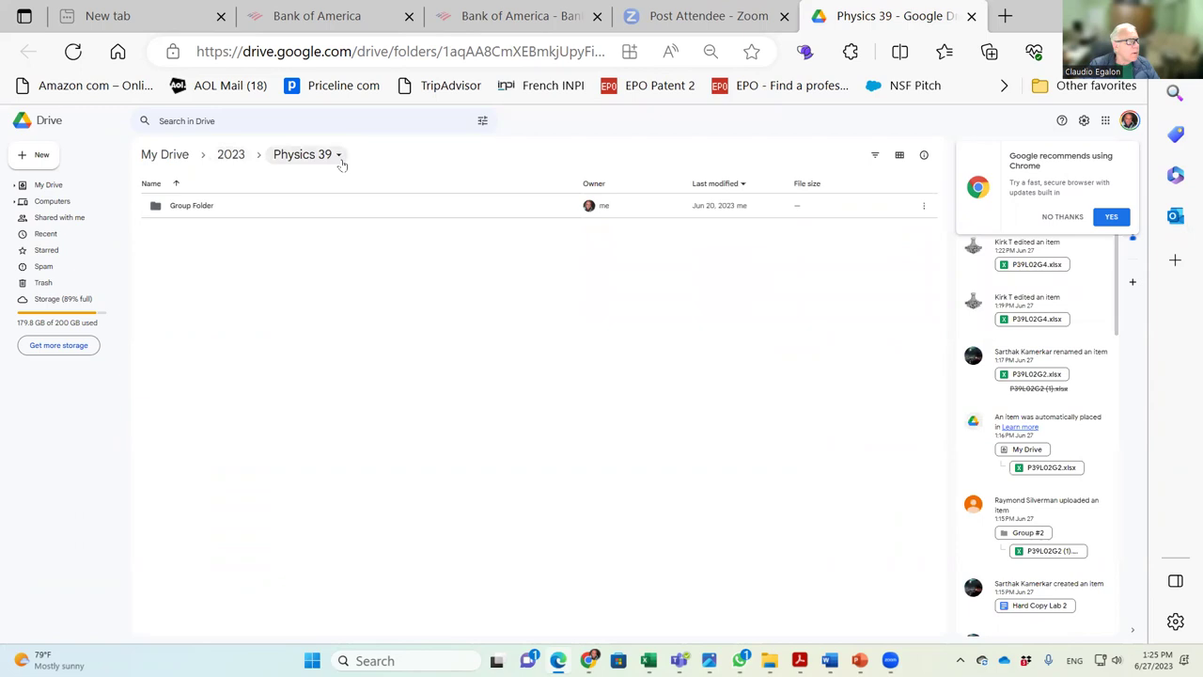
pyautogui.doubleClick(217, 205)
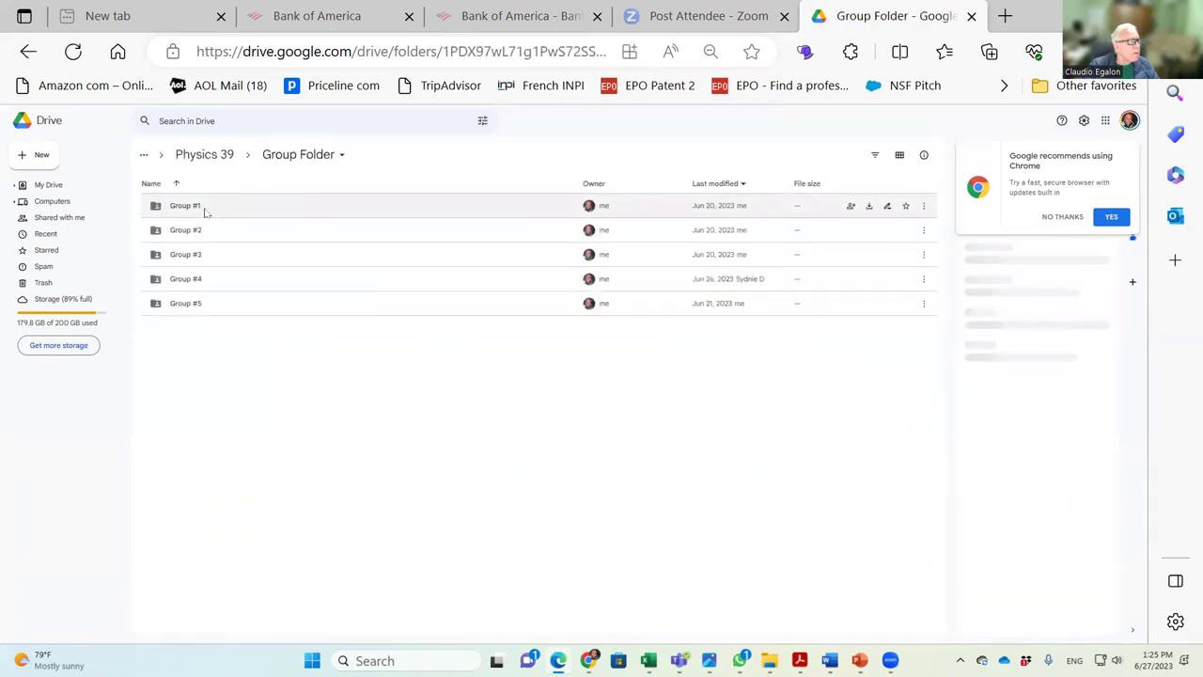
pyautogui.click(199, 302)
pyautogui.doubleClick(200, 302)
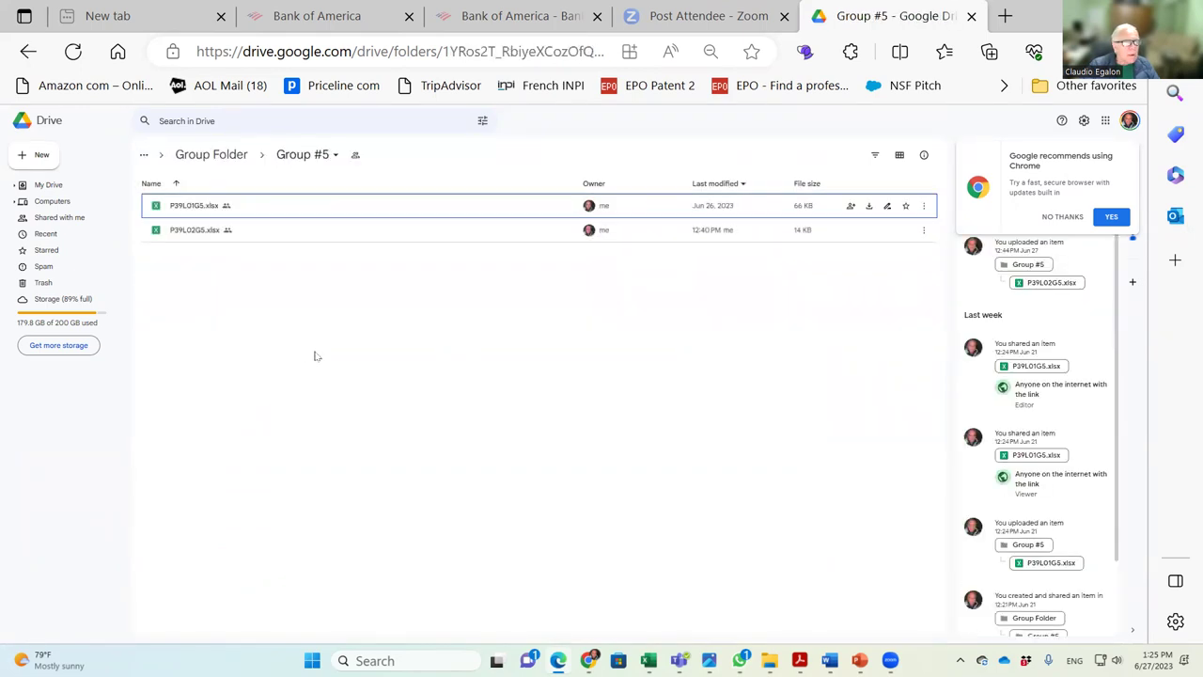
pyautogui.hotkey('ctrl', '+')
pyautogui.hotkey('ctrl', '+')
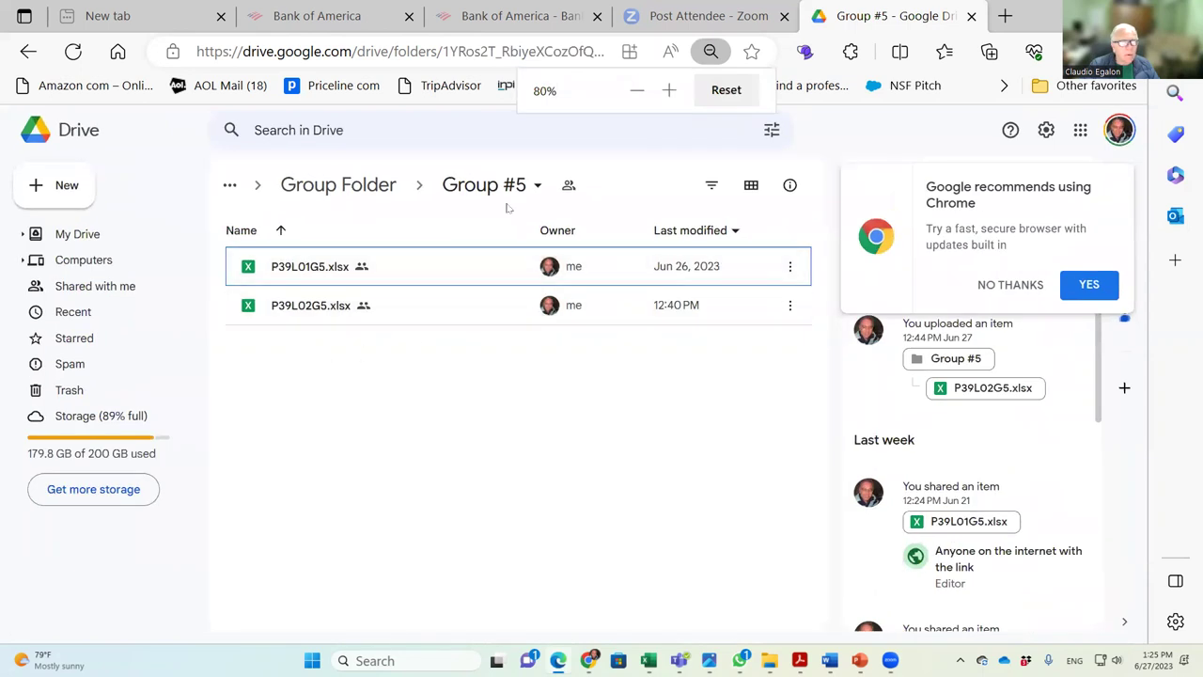
pyautogui.hotkey('ctrl', '+')
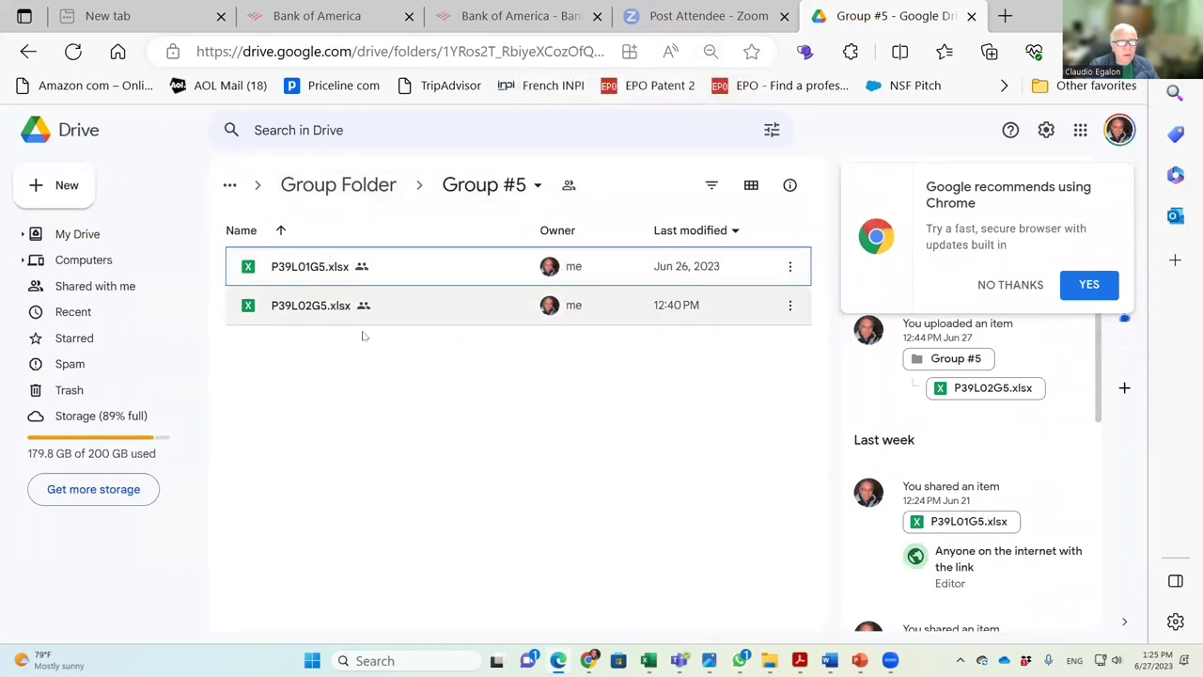
# Step: Download P39L02G5.xlsx from the Group #5 folder, open it in Excel and examine its data and results tables
pyautogui.click(281, 311)
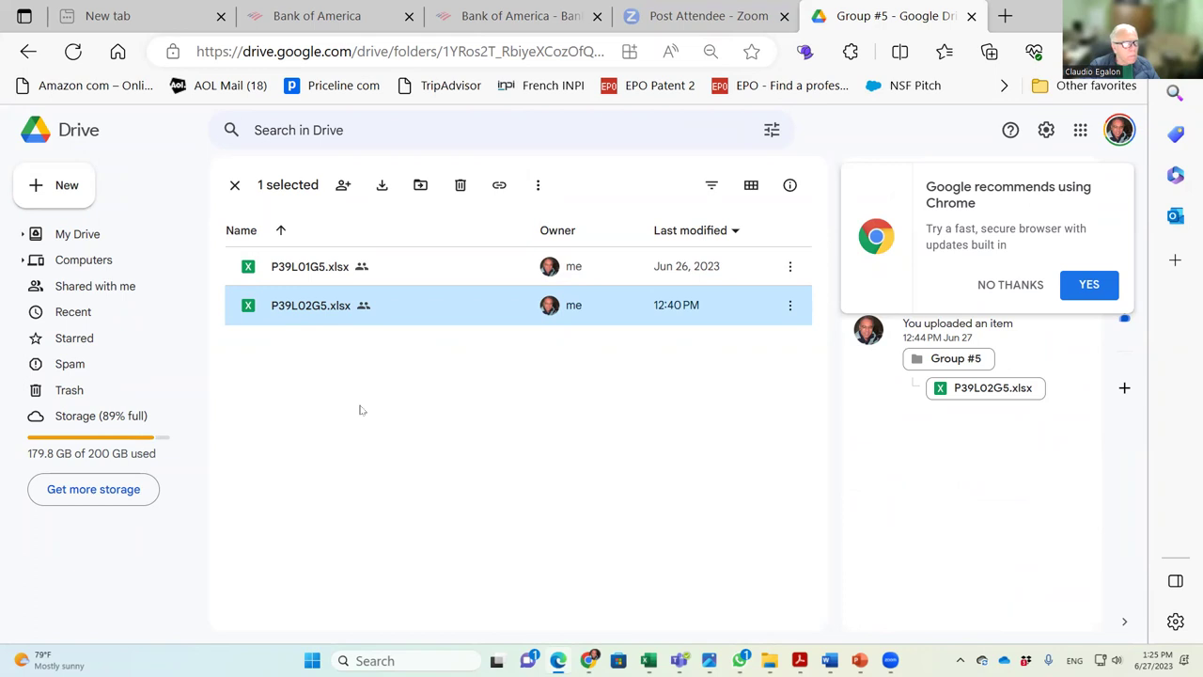
pyautogui.click(306, 271)
pyautogui.click(319, 311)
pyautogui.rightClick(319, 311)
pyautogui.click(397, 575)
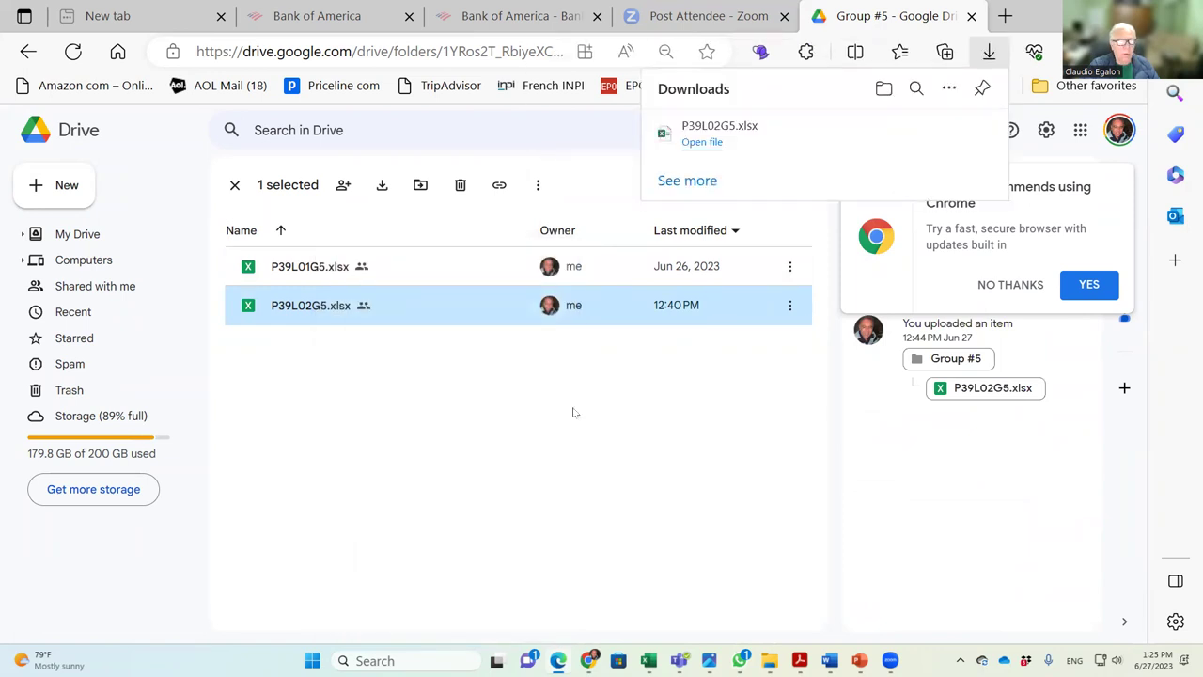
pyautogui.click(702, 142)
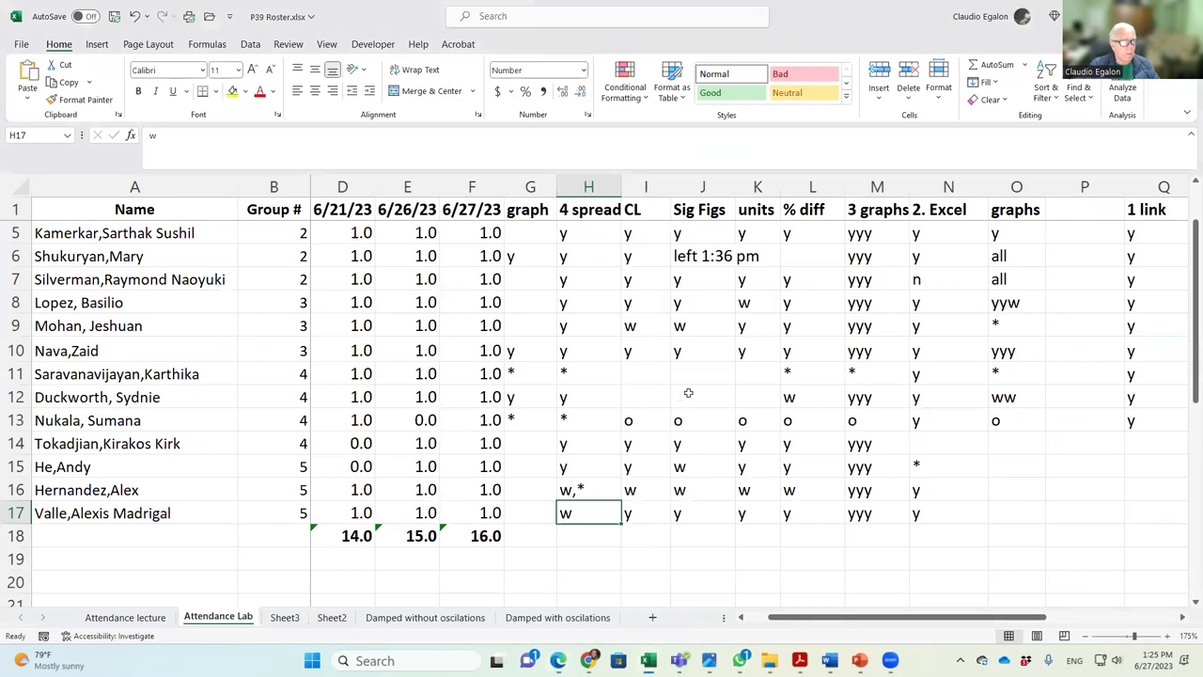
pyautogui.click(686, 402)
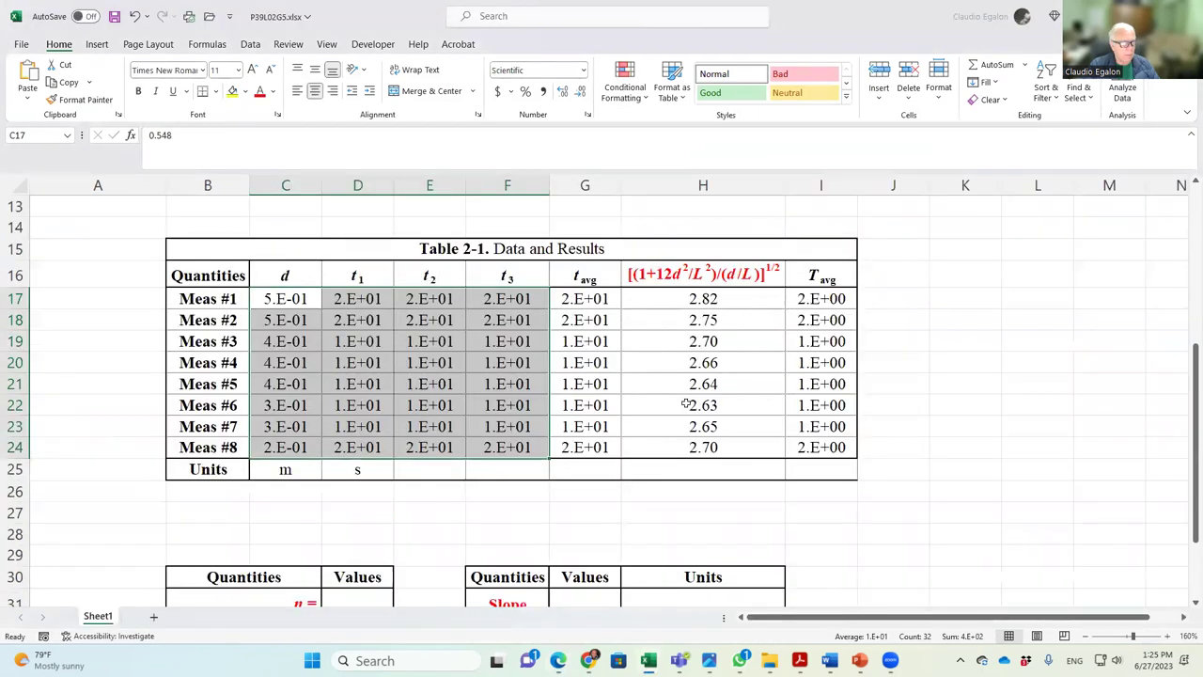
pyautogui.scroll(-5, 686, 402)
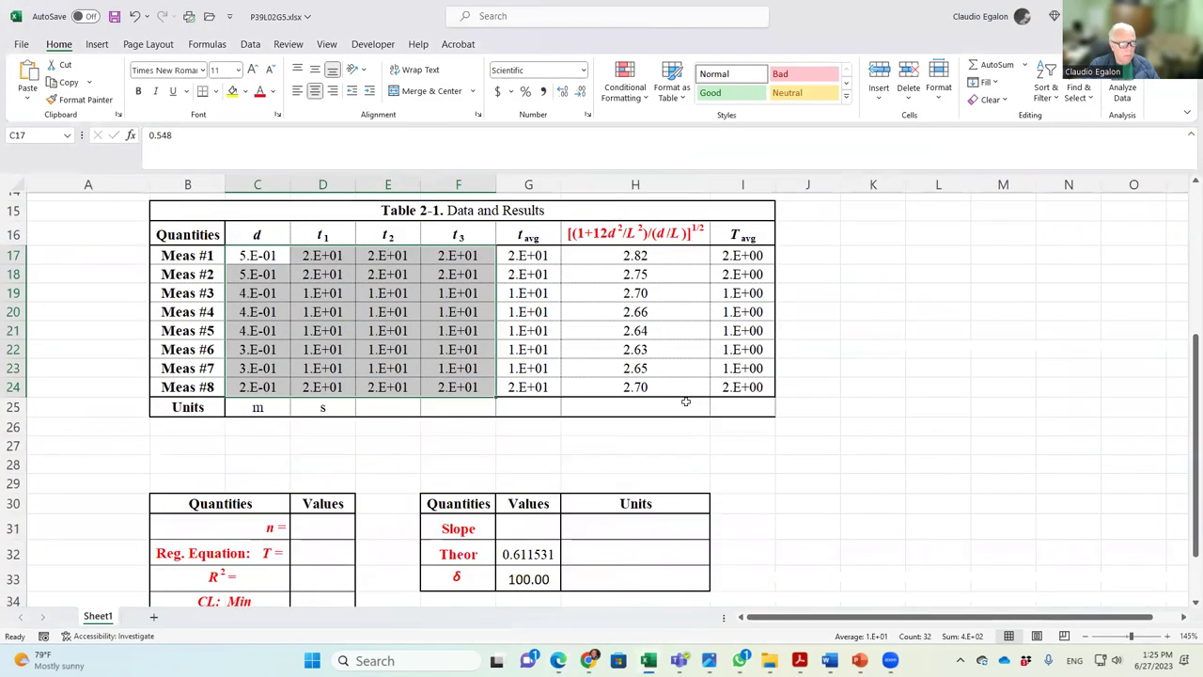
pyautogui.scroll(-5, 686, 402)
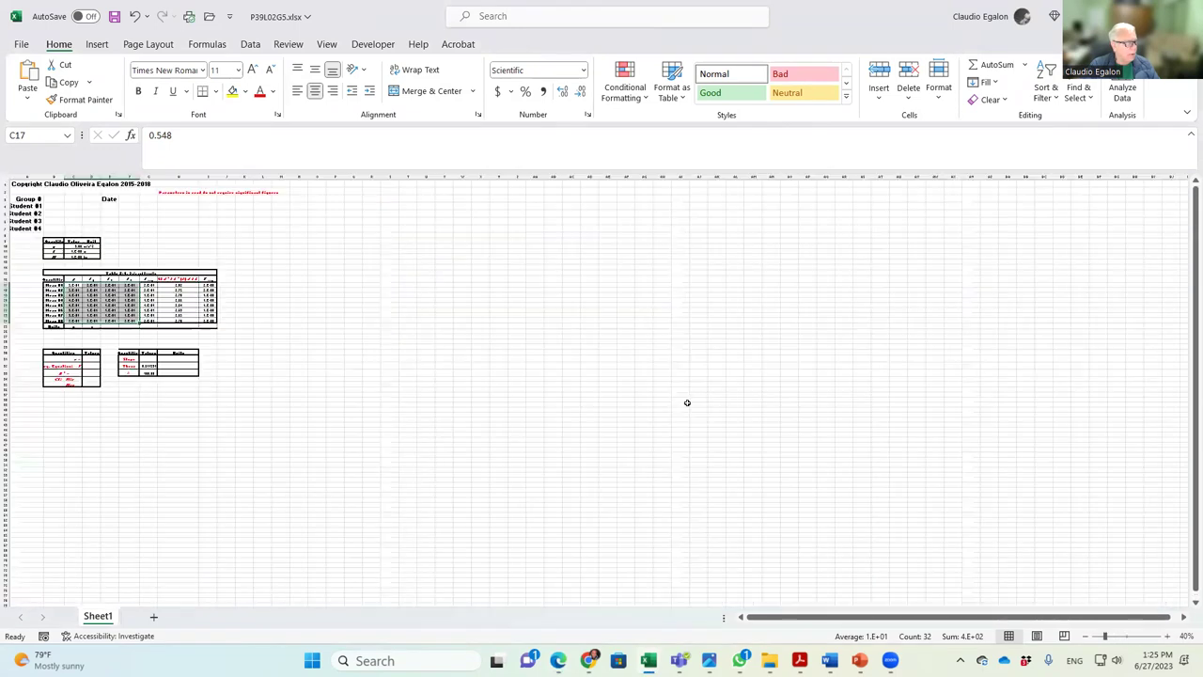
pyautogui.scroll(5, 686, 403)
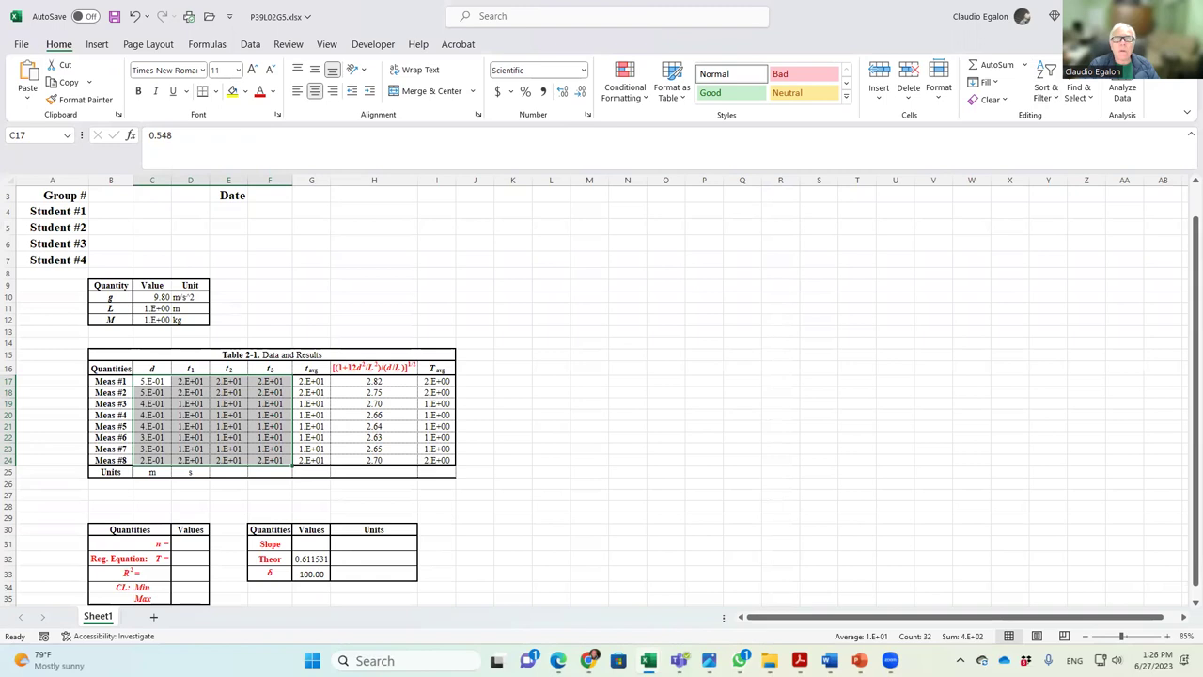
# Step: Switch to Chrome, close the online P39L02G5 sheet, then download P39L01G5.xlsx from the Group #5 folder and open it in Excel
pyautogui.hotkey('alt', 'Tab')
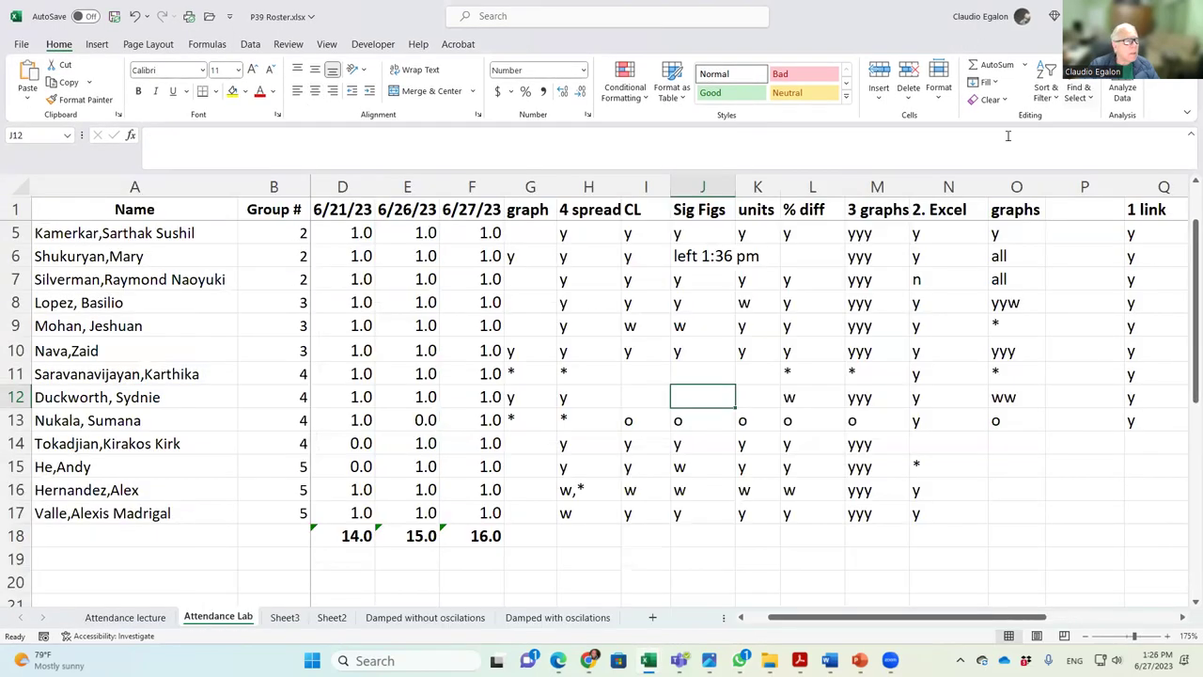
pyautogui.hotkey('alt', 'Tab')
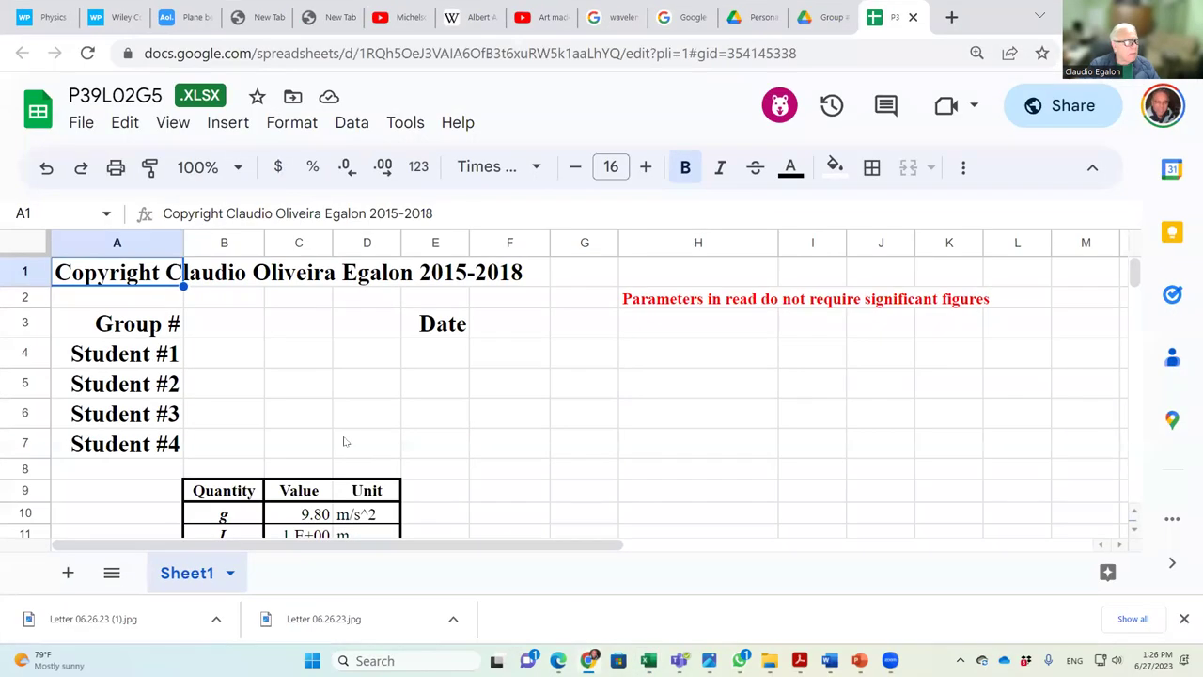
pyautogui.click(912, 17)
pyautogui.click(312, 235)
pyautogui.rightClick(310, 235)
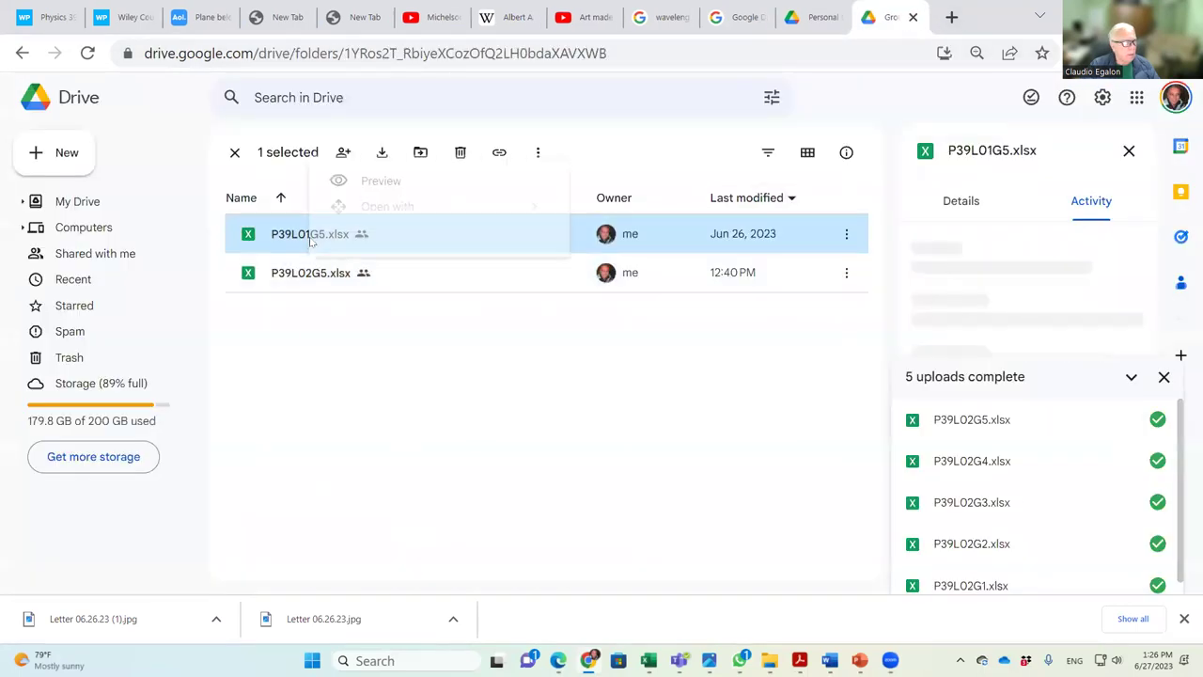
pyautogui.click(406, 526)
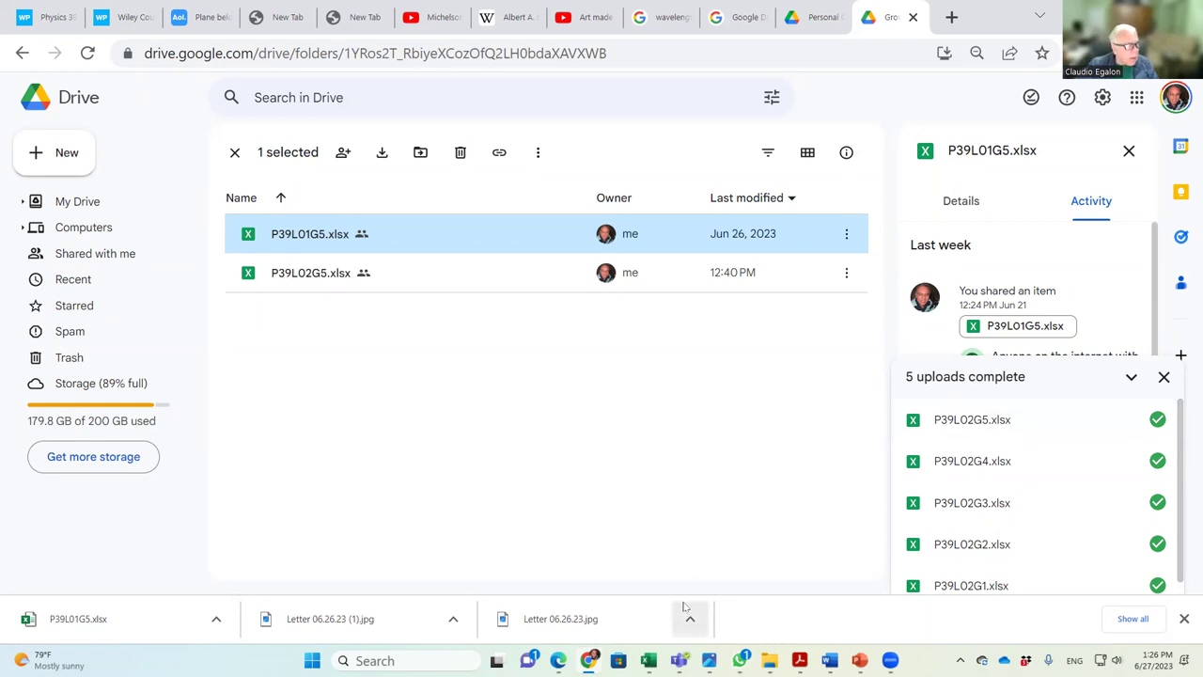
pyautogui.click(219, 613)
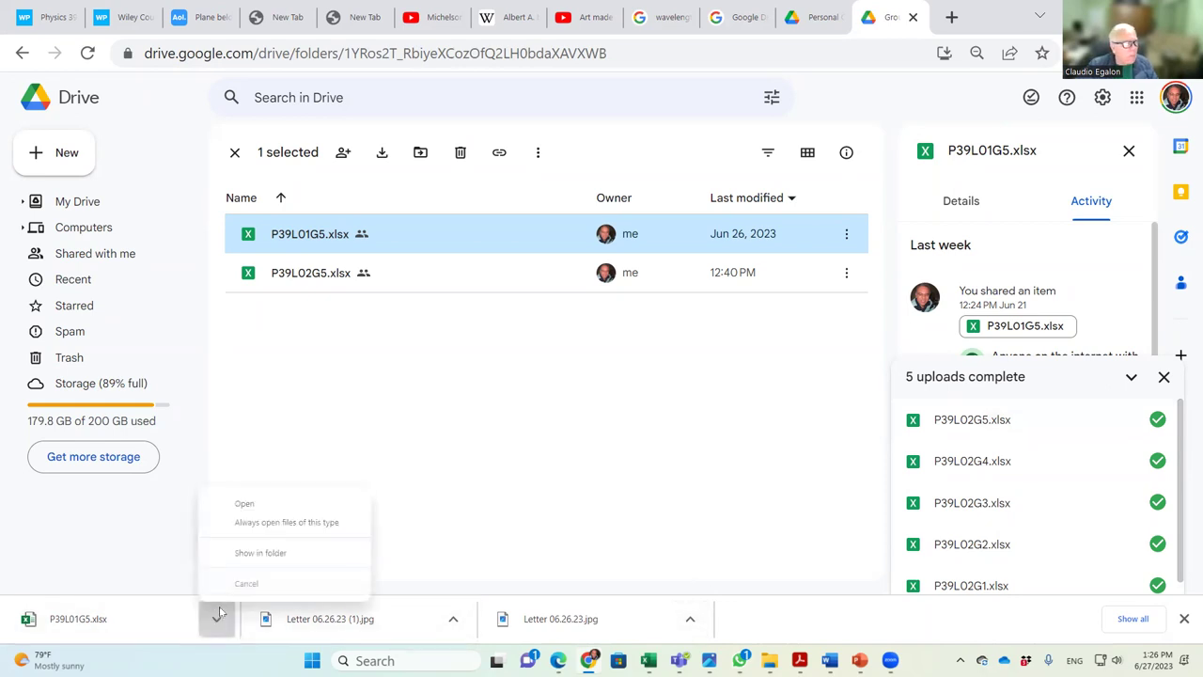
pyautogui.click(263, 512)
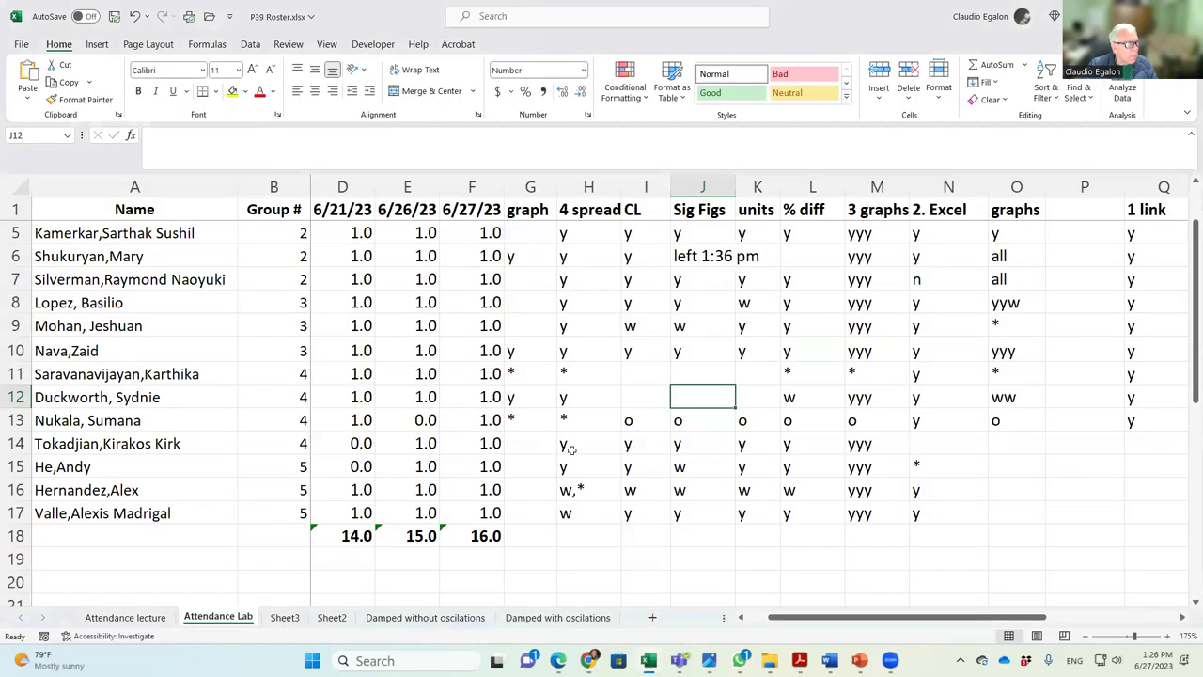
pyautogui.click(571, 449)
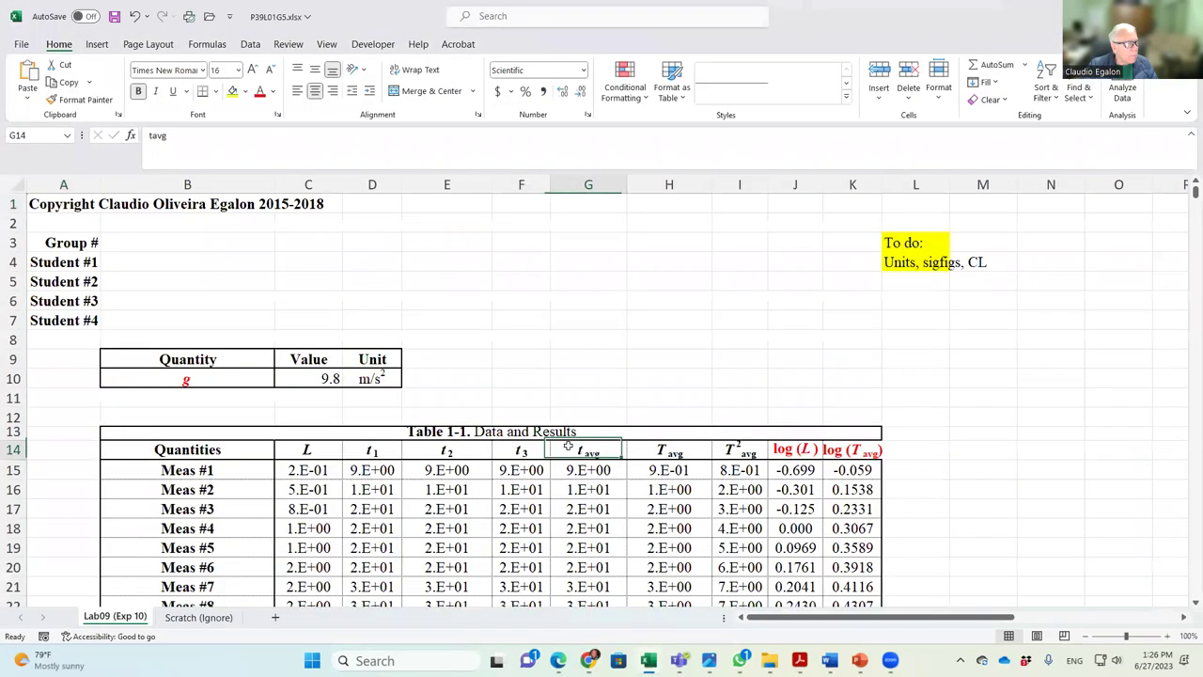
# Step: Examine the data table and chart in P39L01G5.xlsx, then close the workbook without saving changes
pyautogui.scroll(-2, 571, 467)
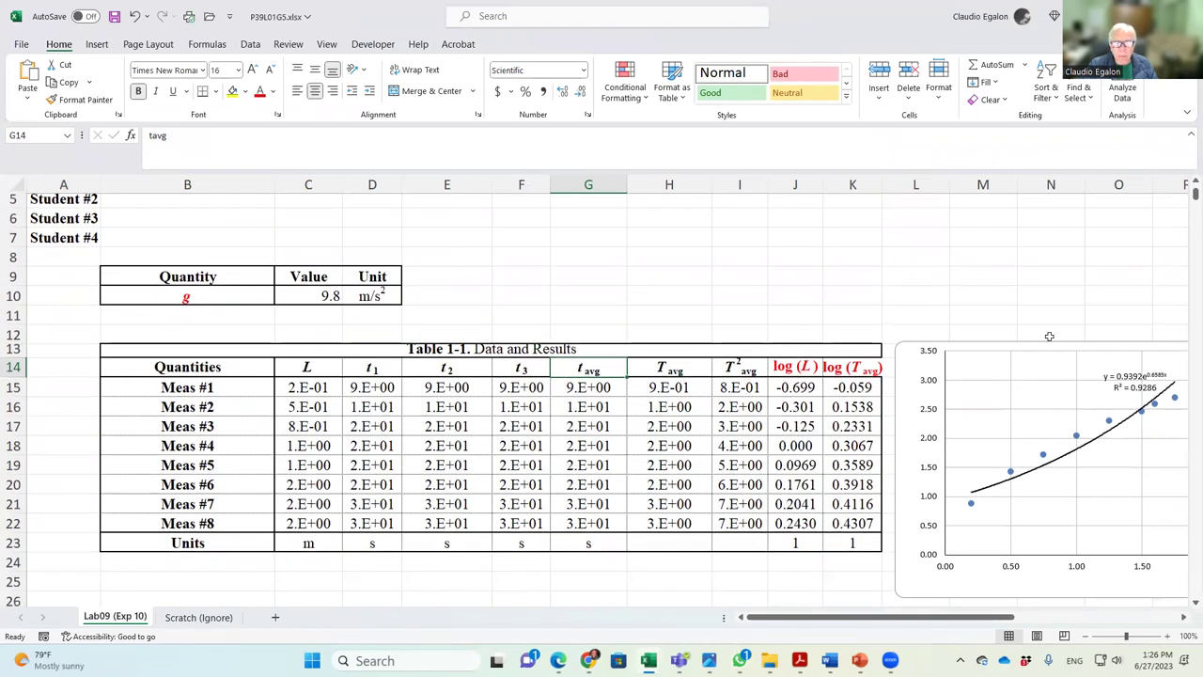
pyautogui.scroll(2, 485, 485)
pyautogui.scroll(-4, 486, 485)
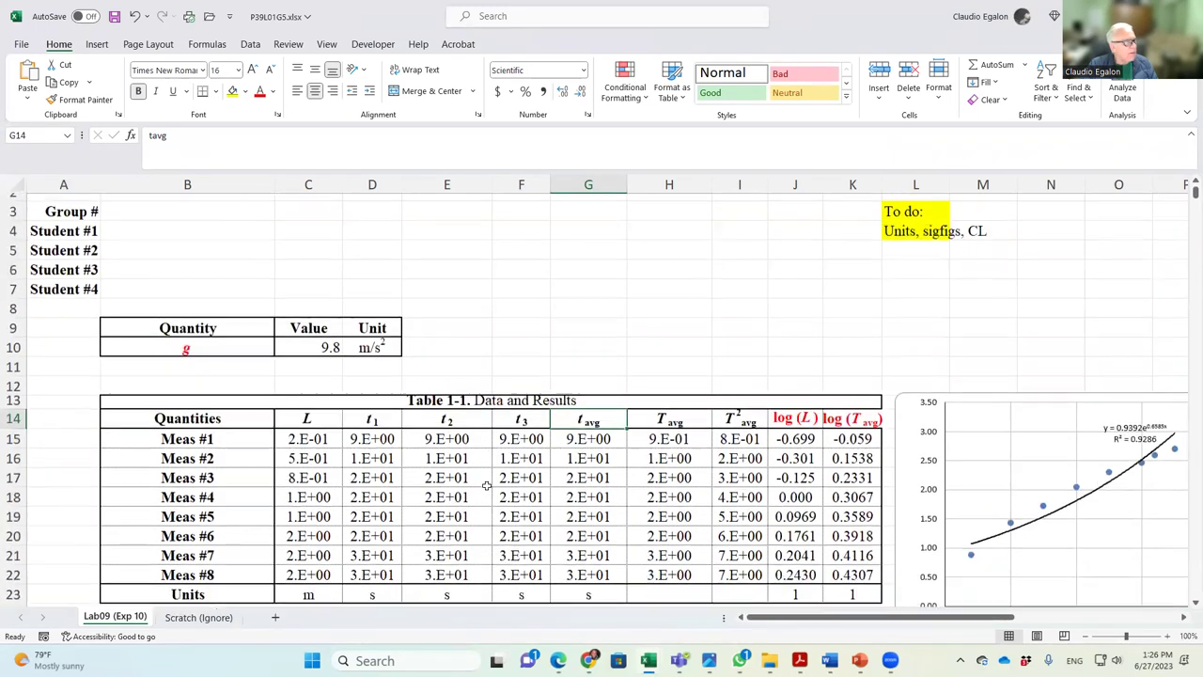
pyautogui.scroll(4, 486, 485)
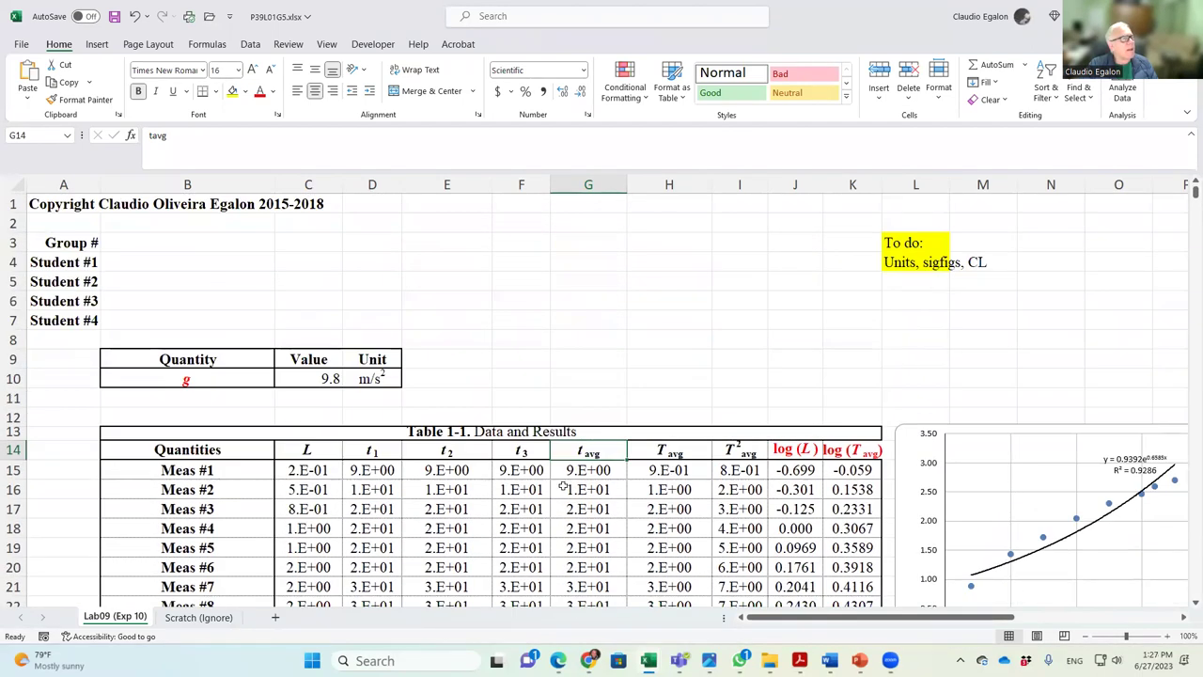
pyautogui.moveTo(994, 433); pyautogui.dragTo(872, 370)
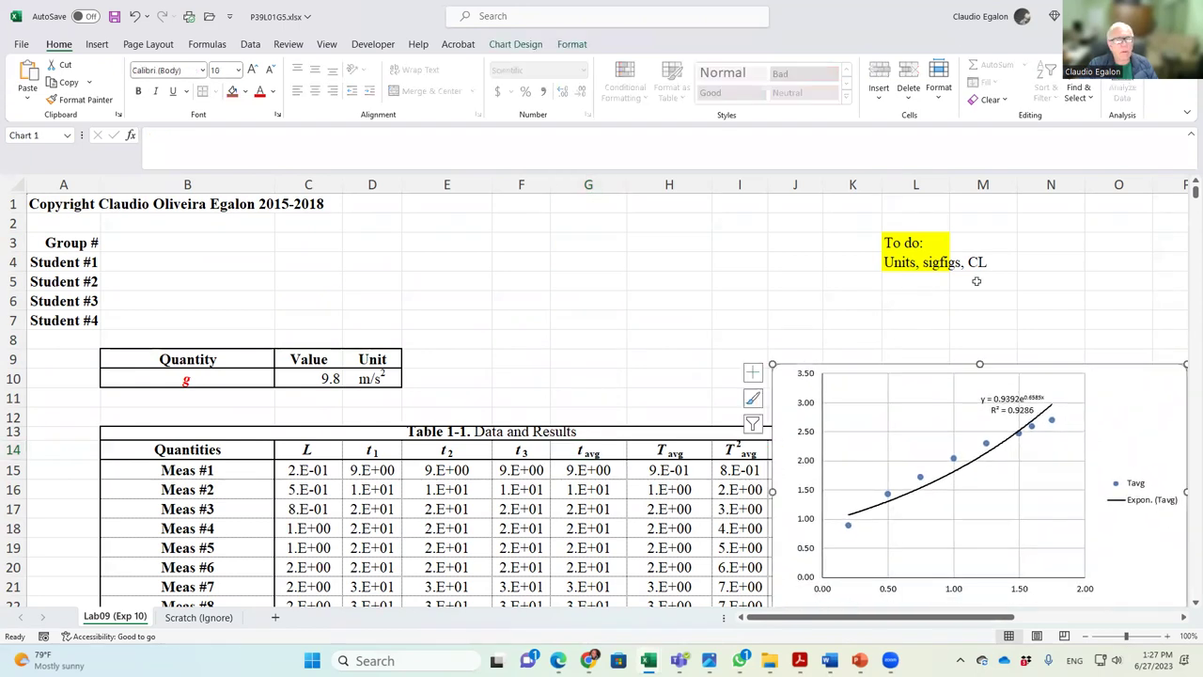
pyautogui.hotkey('alt', 'F4')
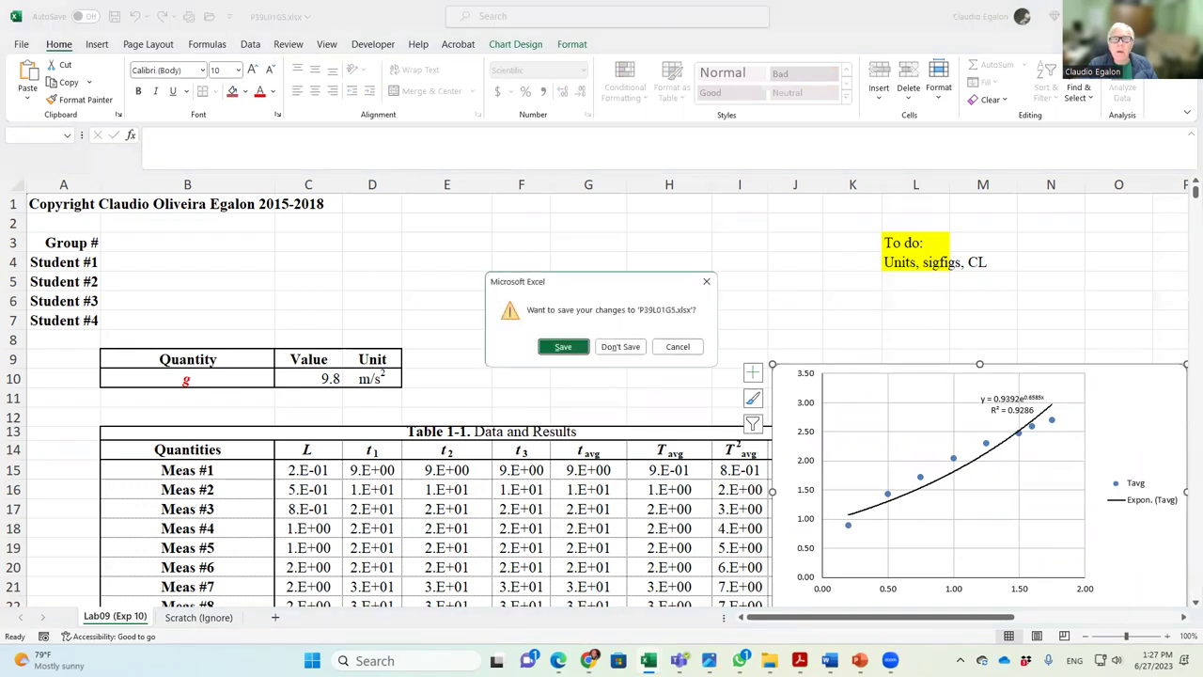
pyautogui.click(622, 346)
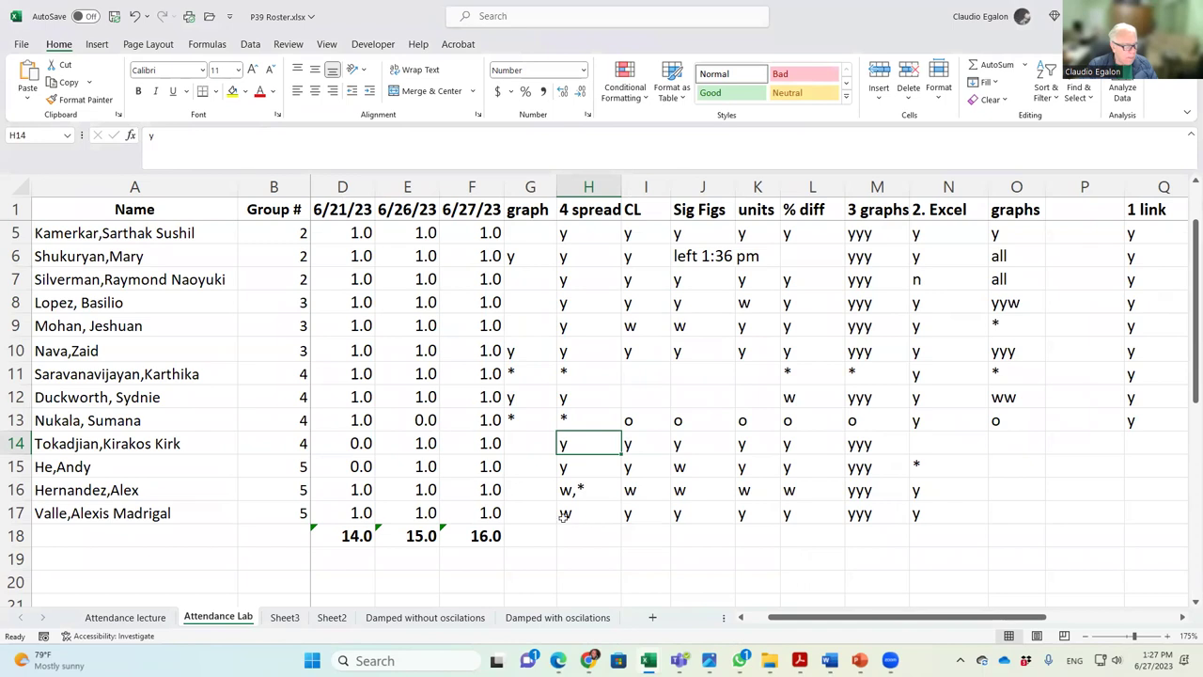
pyautogui.click(602, 516)
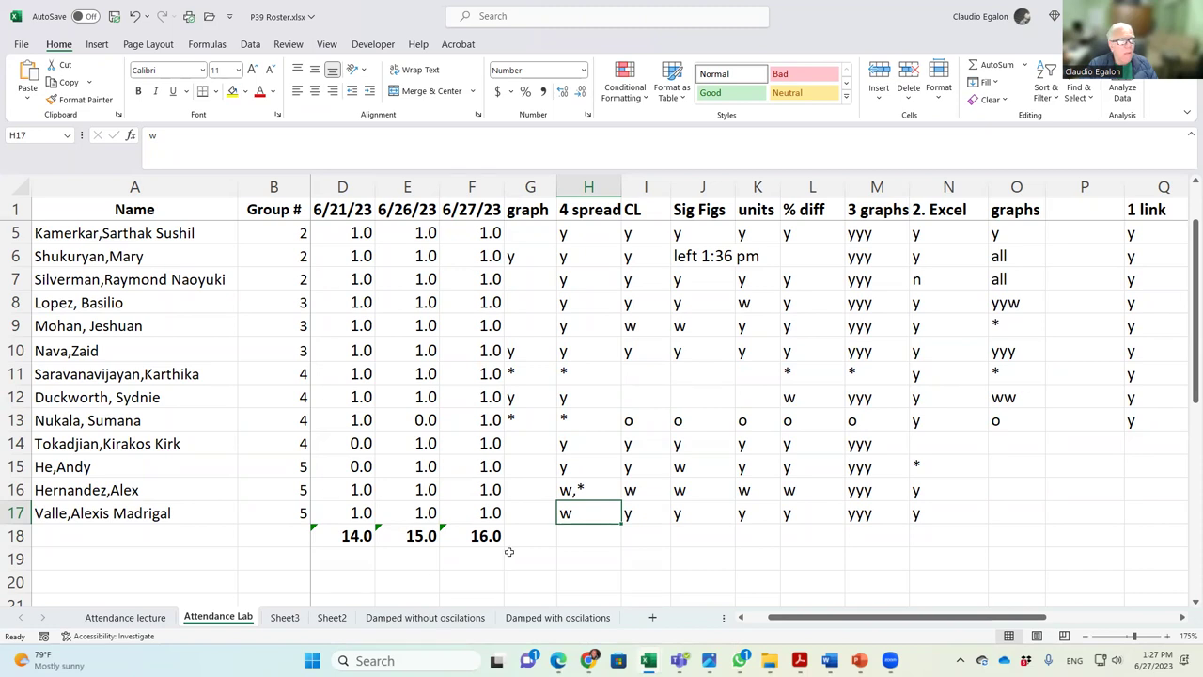
pyautogui.scroll(1, 528, 501)
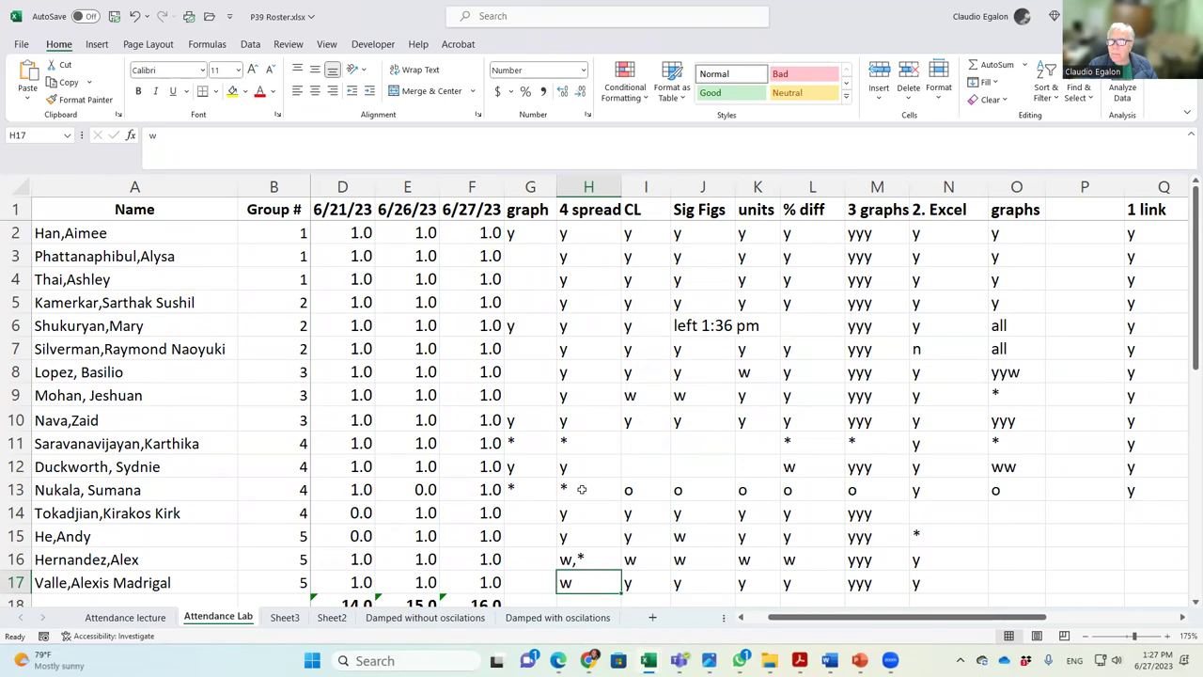
pyautogui.scroll(-2, 583, 490)
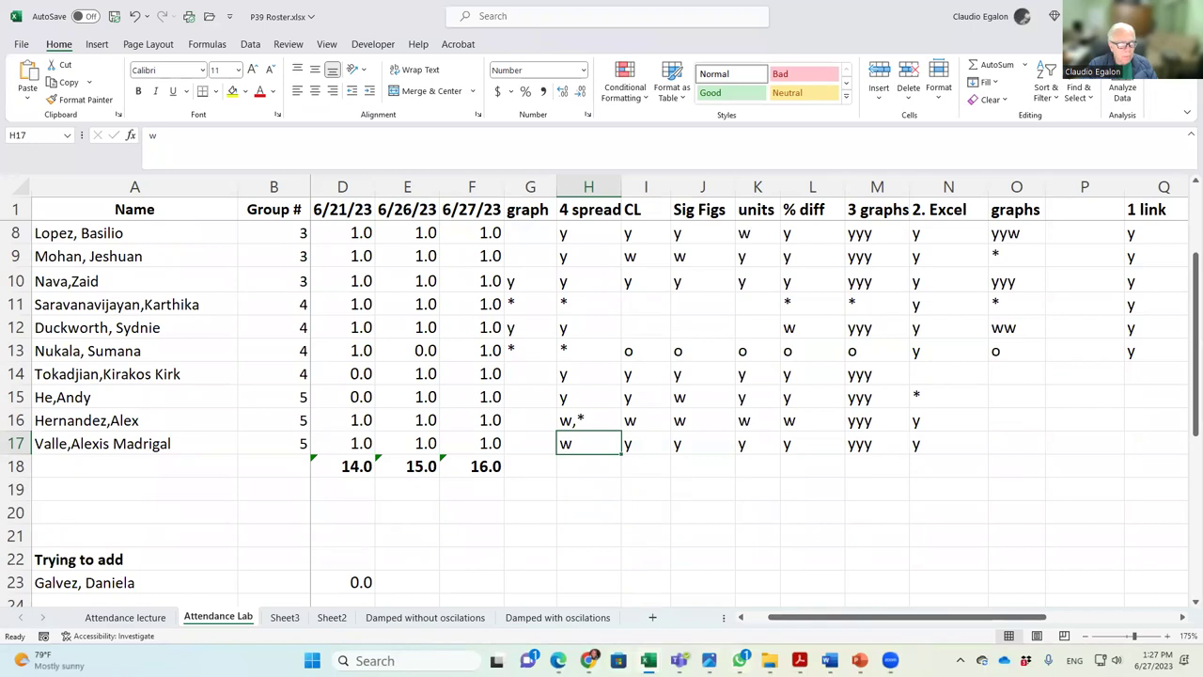
pyautogui.hotkey('alt', 'Tab')
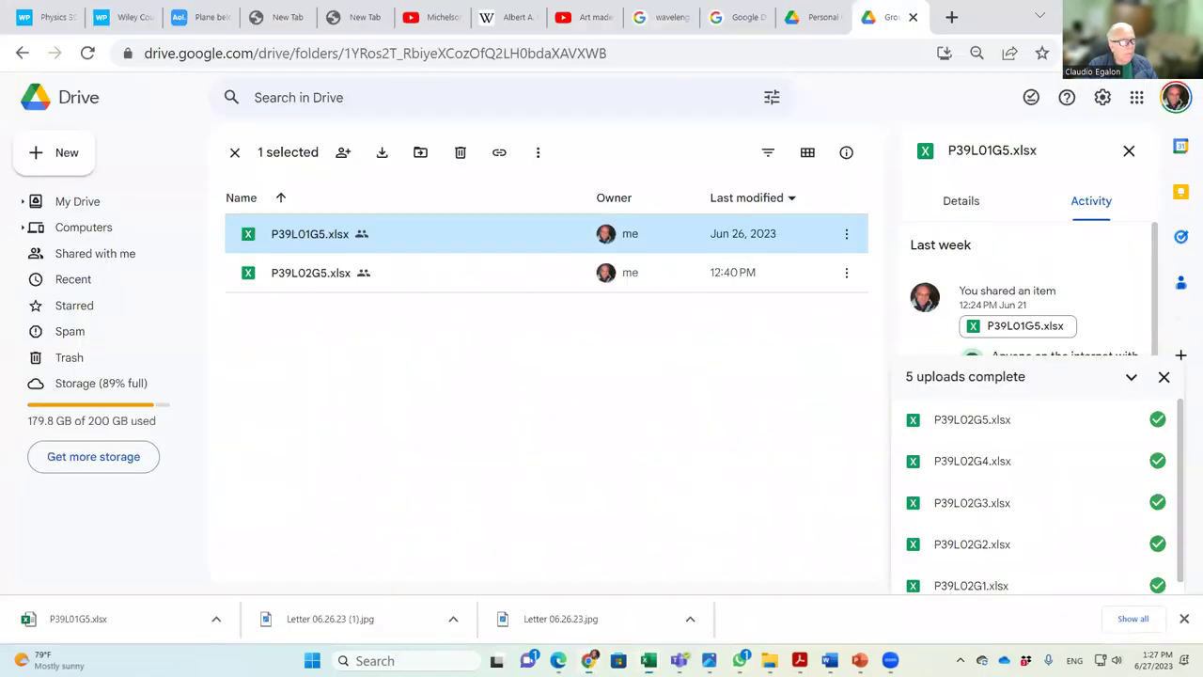
pyautogui.hotkey('alt', 'Tab')
pyautogui.click(737, 528)
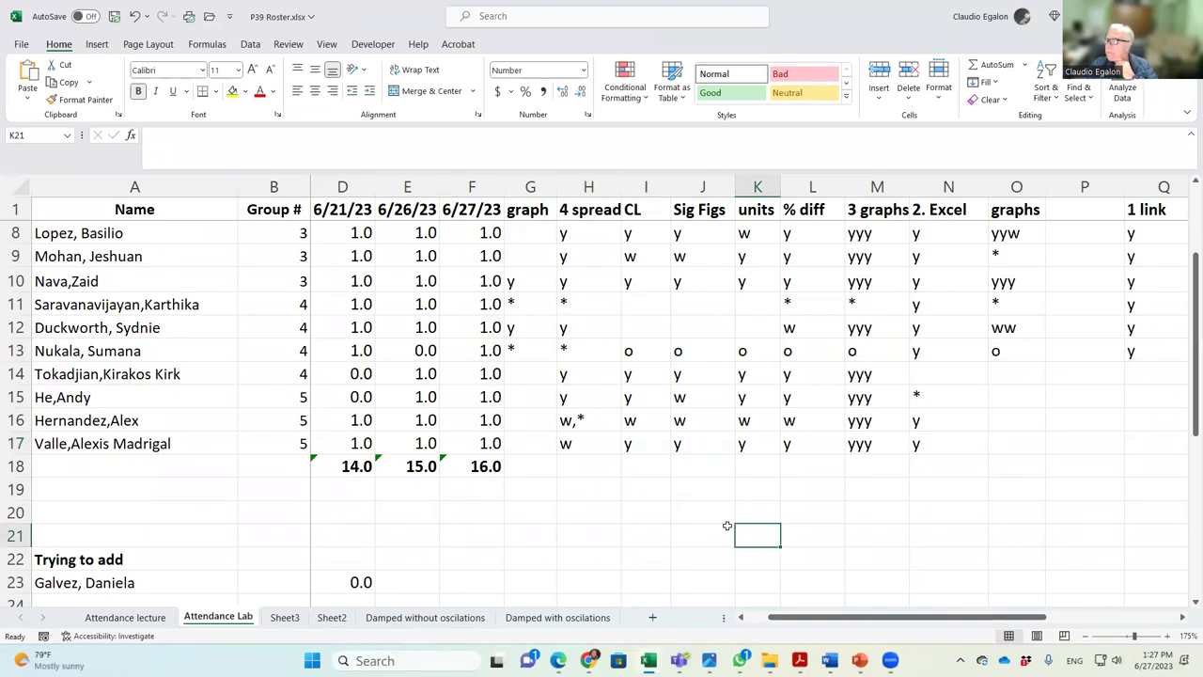
pyautogui.click(693, 529)
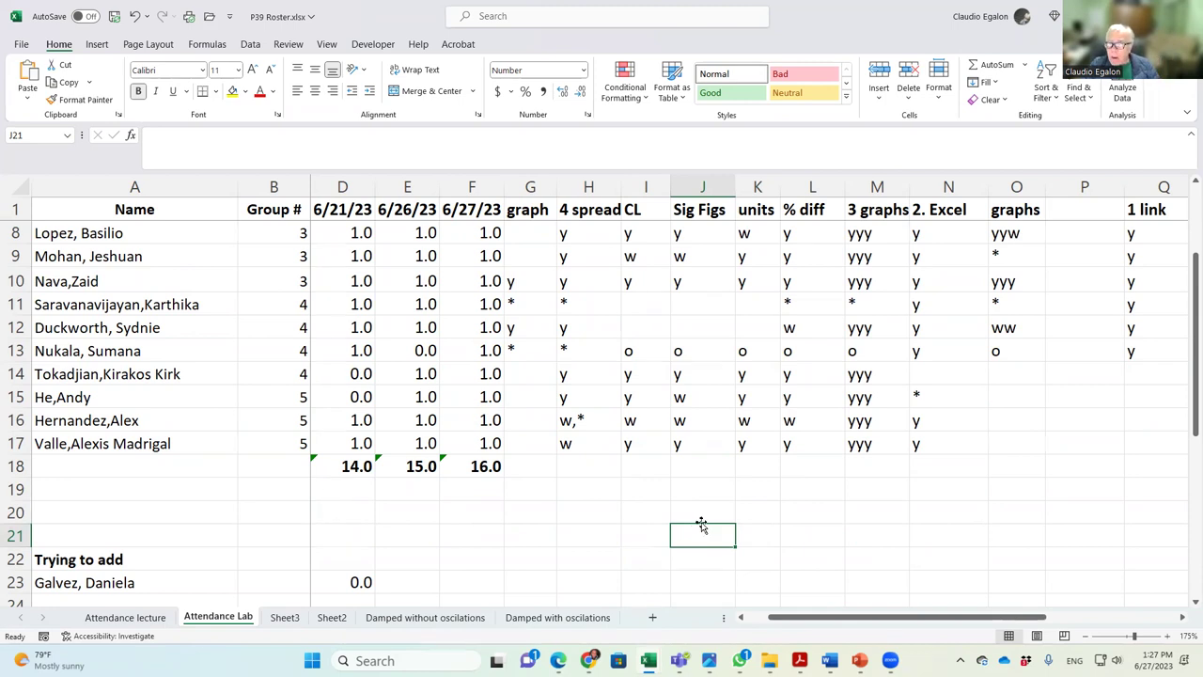
# Step: Change the 4 spread entry in row 16 of the Attendance Lab sheet to w
pyautogui.click(594, 421)
pyautogui.click(251, 150)
pyautogui.press('BackSpace')
pyautogui.press('BackSpace')
pyautogui.press('Return')
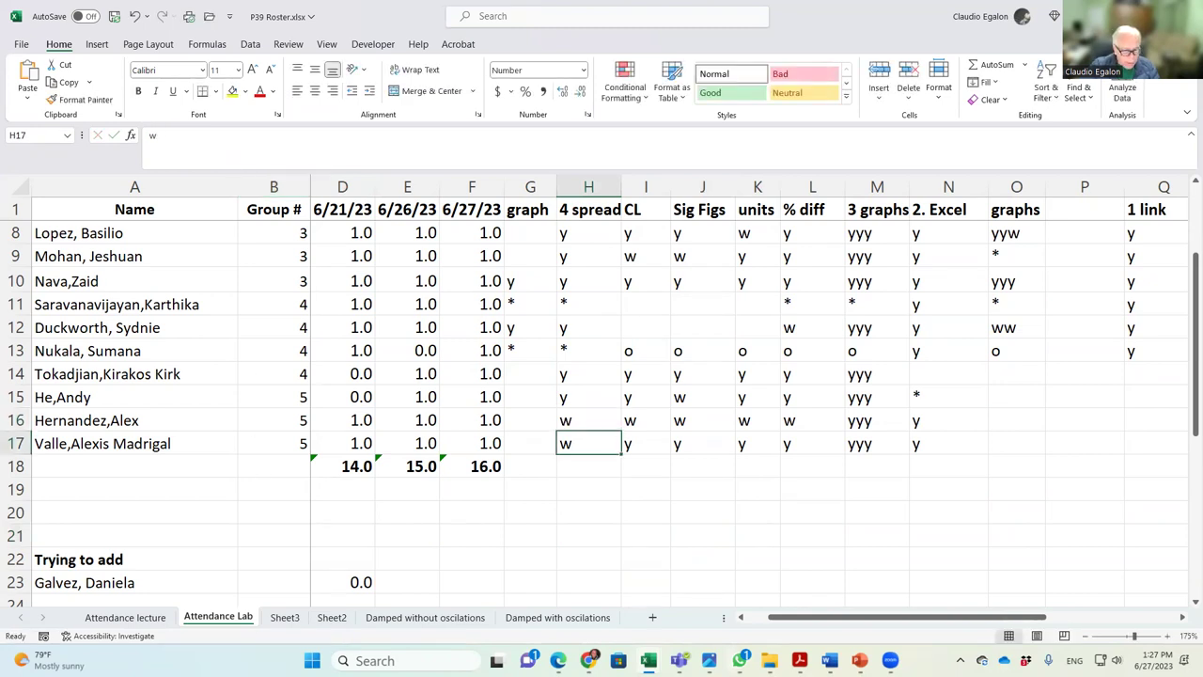
# Step: Switch to 00-P39Notes.docx in Word and insert ", spreadsheet and word document," after "Lab 1 report" in the due-date line
pyautogui.click(829, 659)
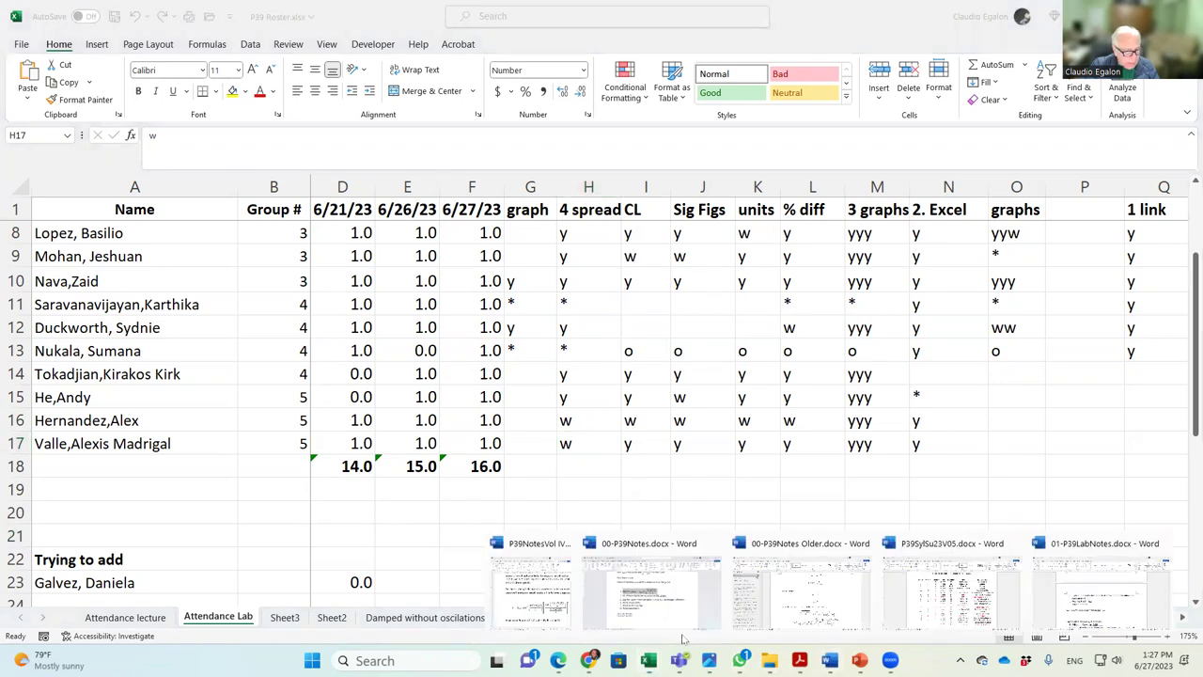
pyautogui.click(636, 616)
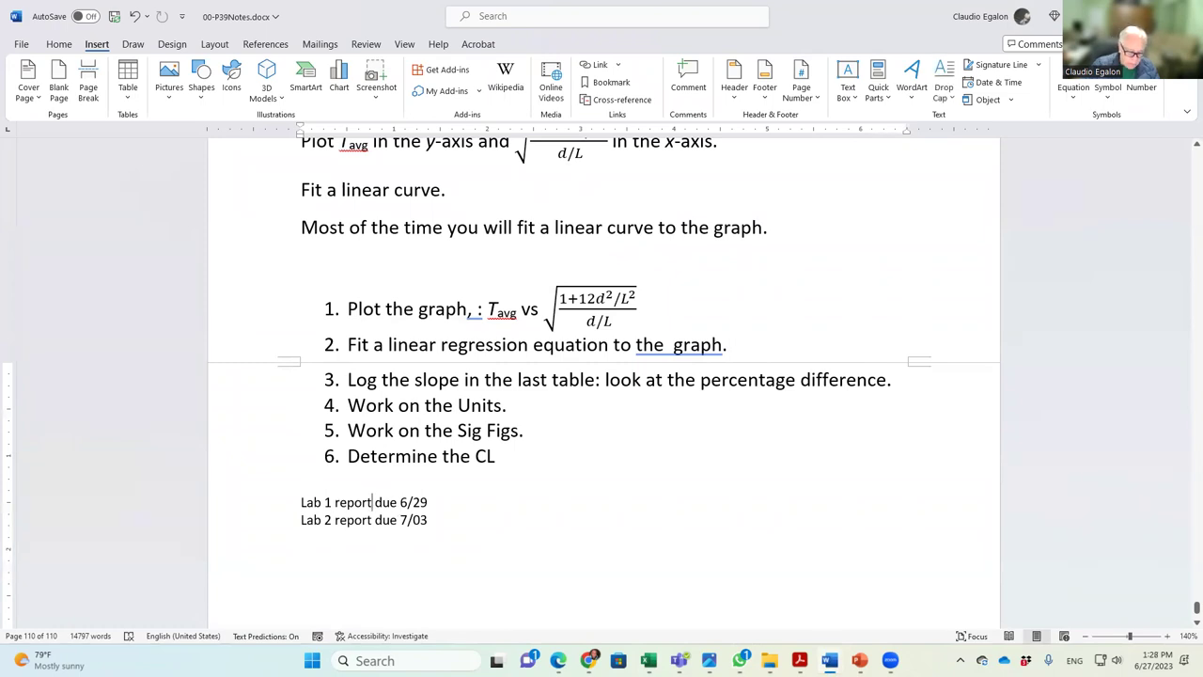
pyautogui.write(', sprea')
pyautogui.write('dsheet')
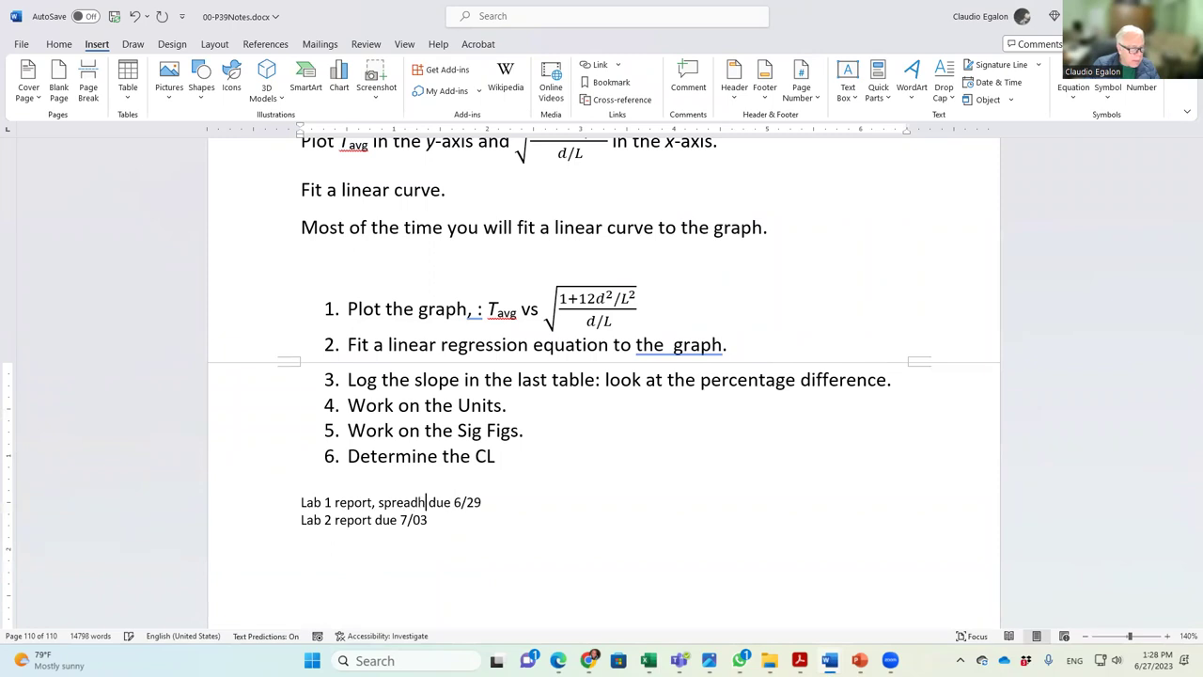
pyautogui.write(' and word')
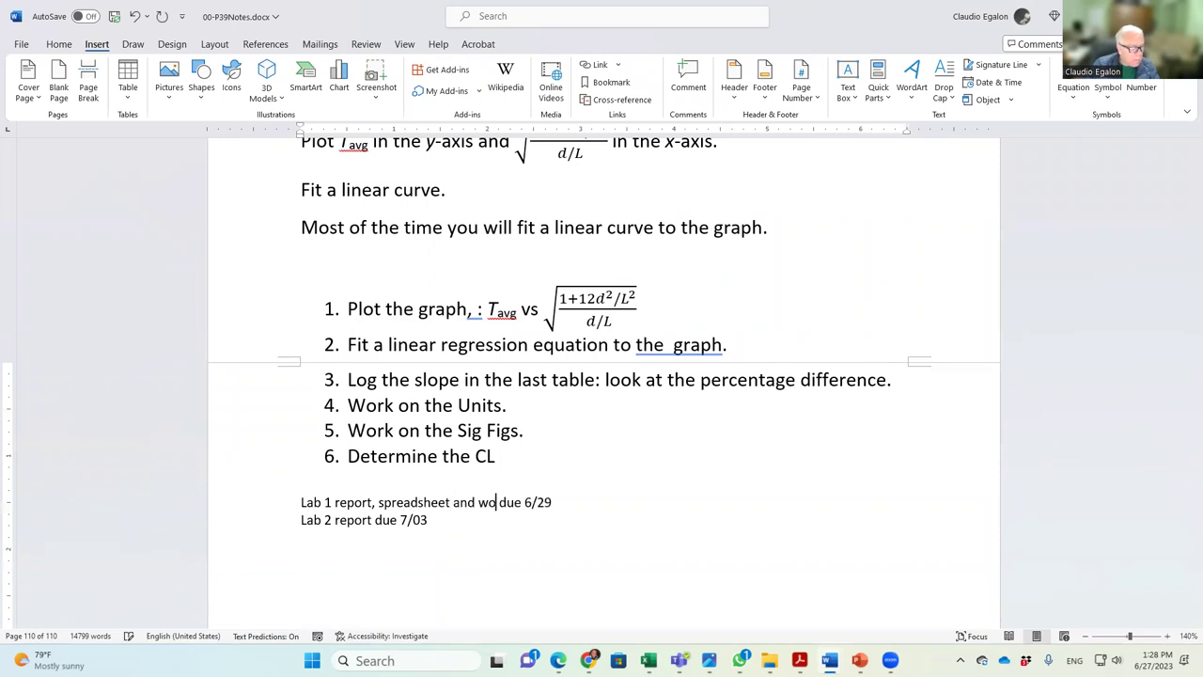
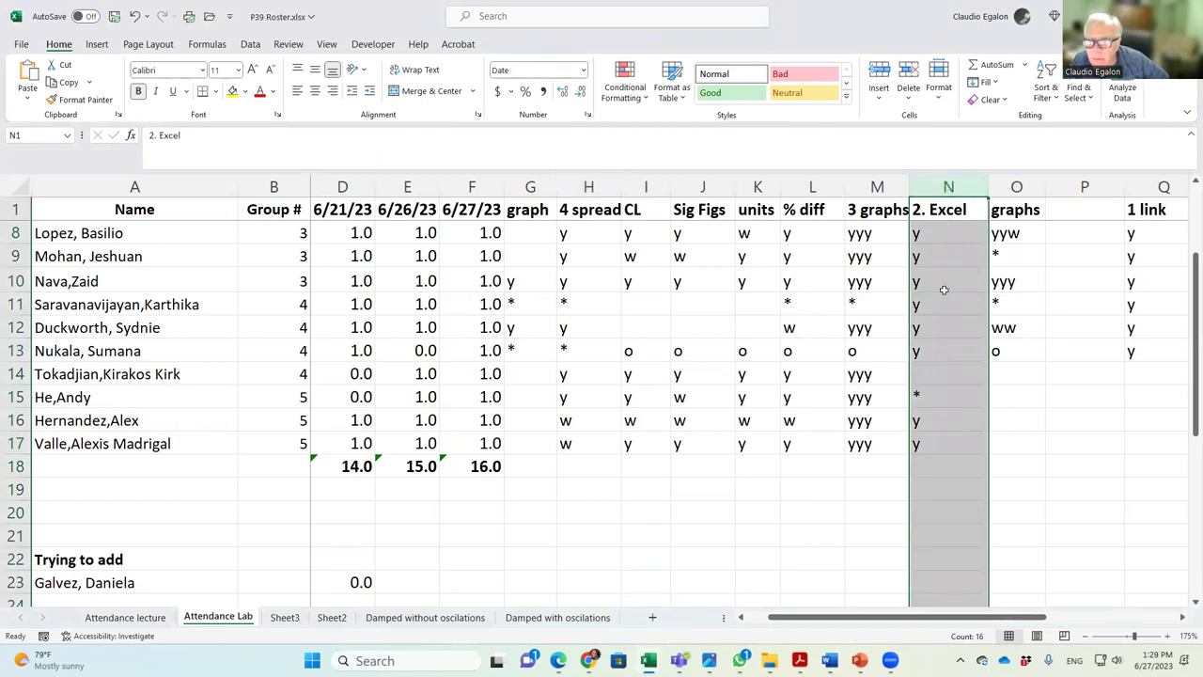
# Step: Highlight the row 15 record and the graph and 4 spread columns in the roster, then clear the highlighting
pyautogui.click(15, 397)
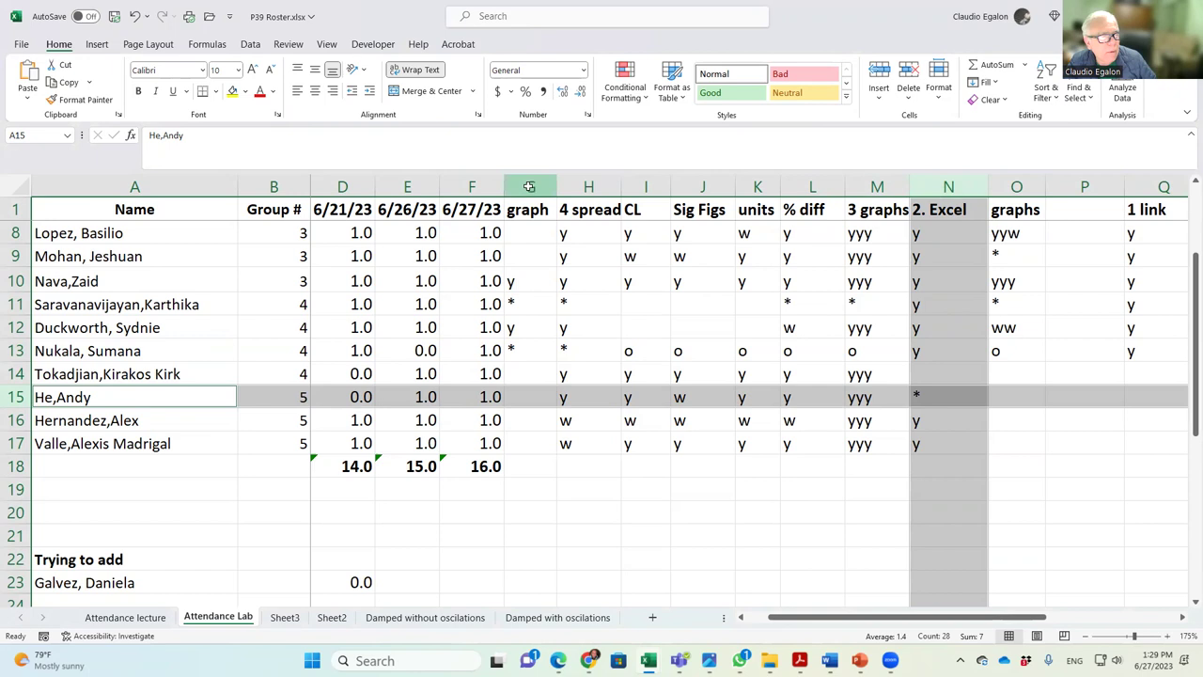
pyautogui.moveTo(528, 186); pyautogui.dragTo(580, 183)
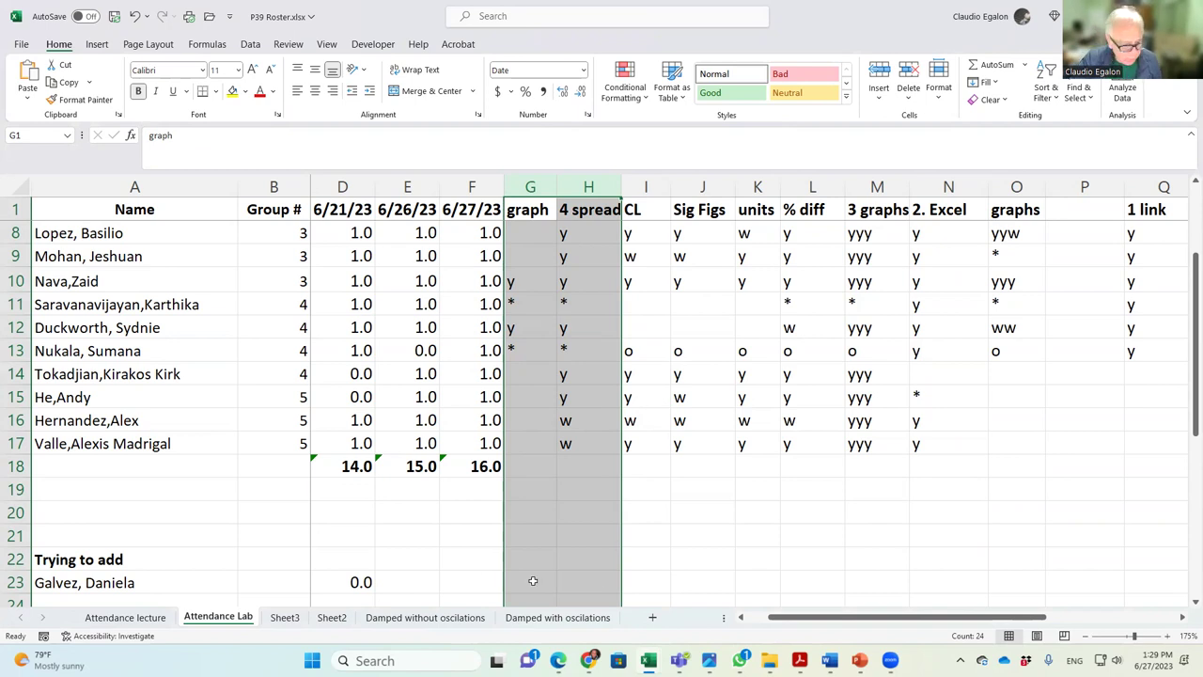
pyautogui.click(443, 551)
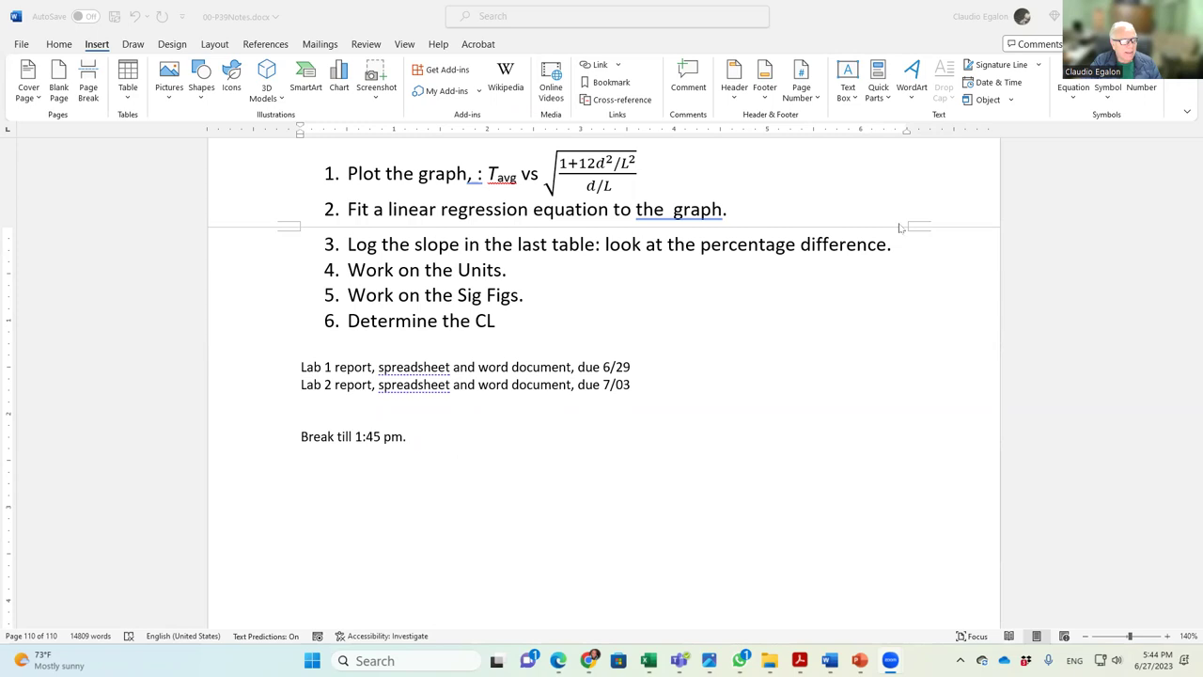
# Step: Switch from the Word notes to the P39 Roster workbook and look through the Attendance Lab rows
pyautogui.click(1116, 25)
pyautogui.hotkey('alt', 'Tab')
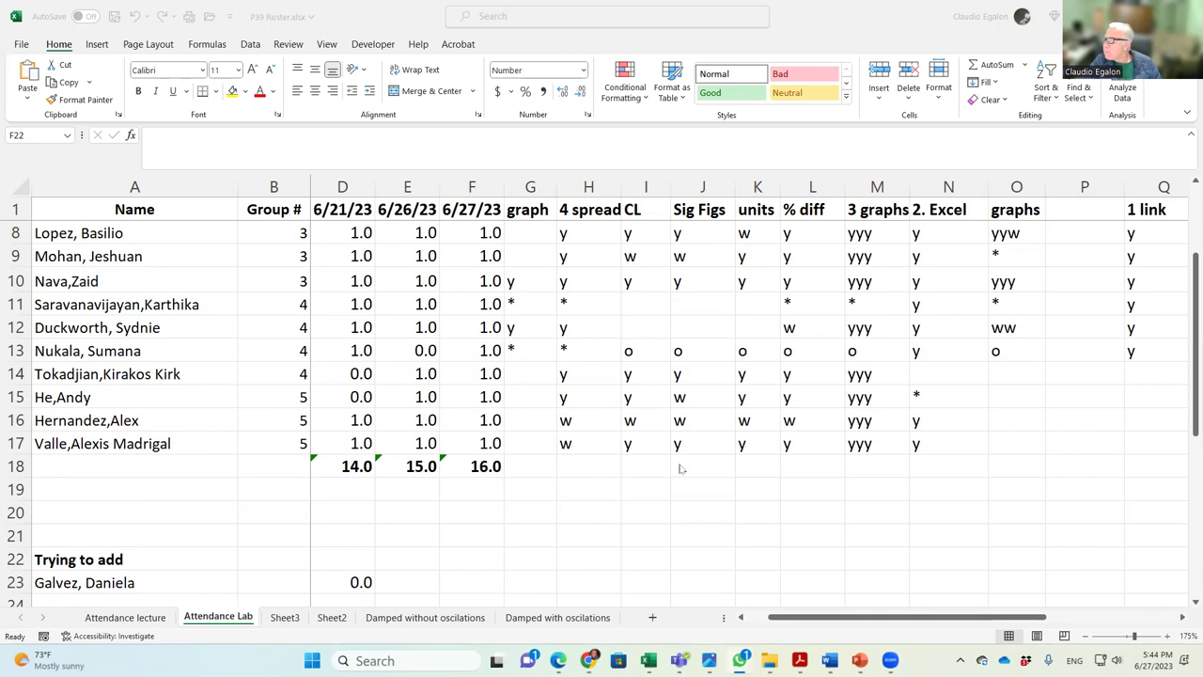
pyautogui.scroll(2, 570, 434)
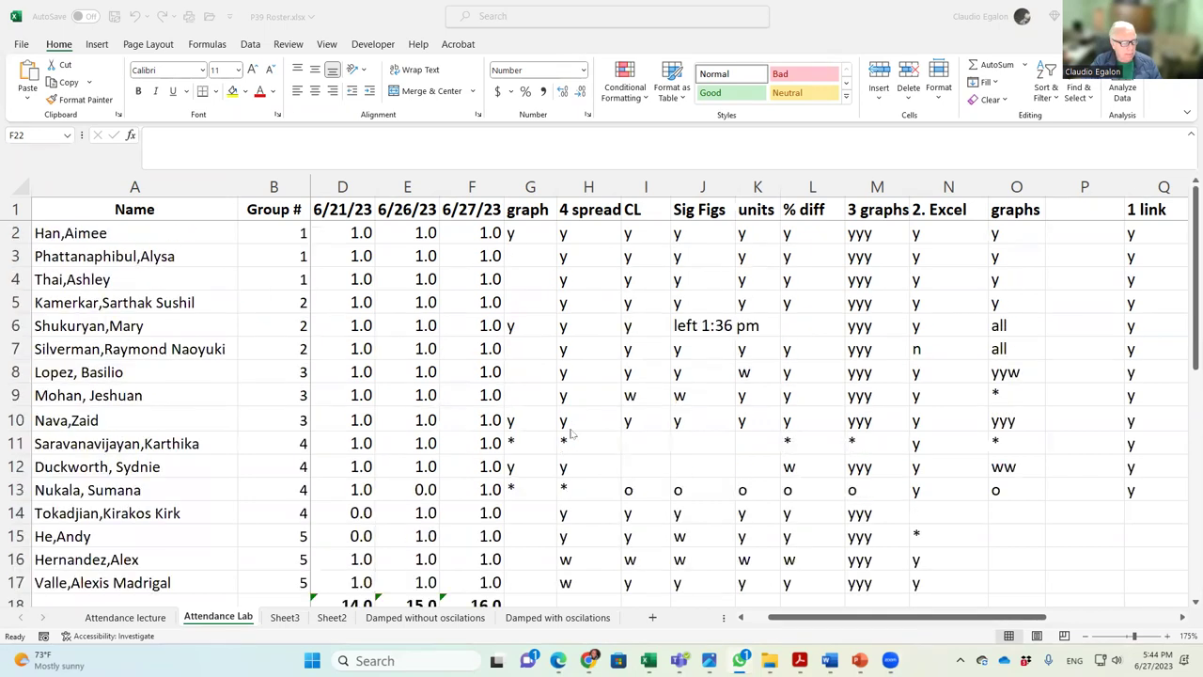
pyautogui.scroll(-5, 572, 432)
pyautogui.scroll(1, 573, 431)
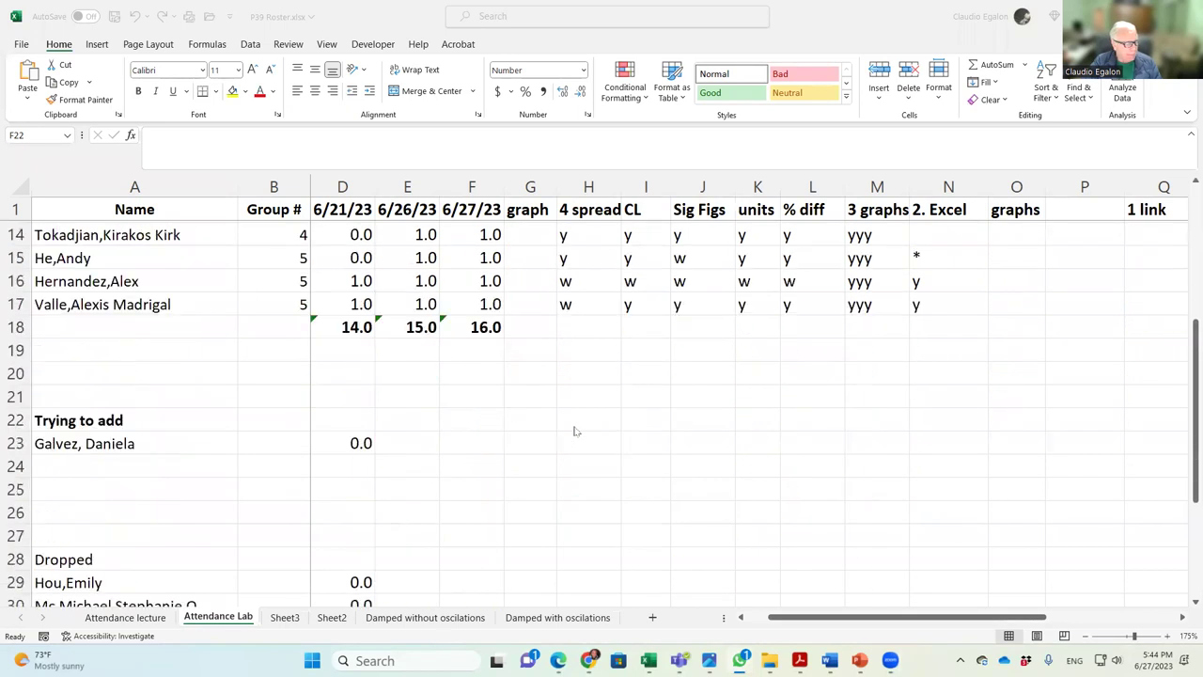
pyautogui.scroll(4, 576, 431)
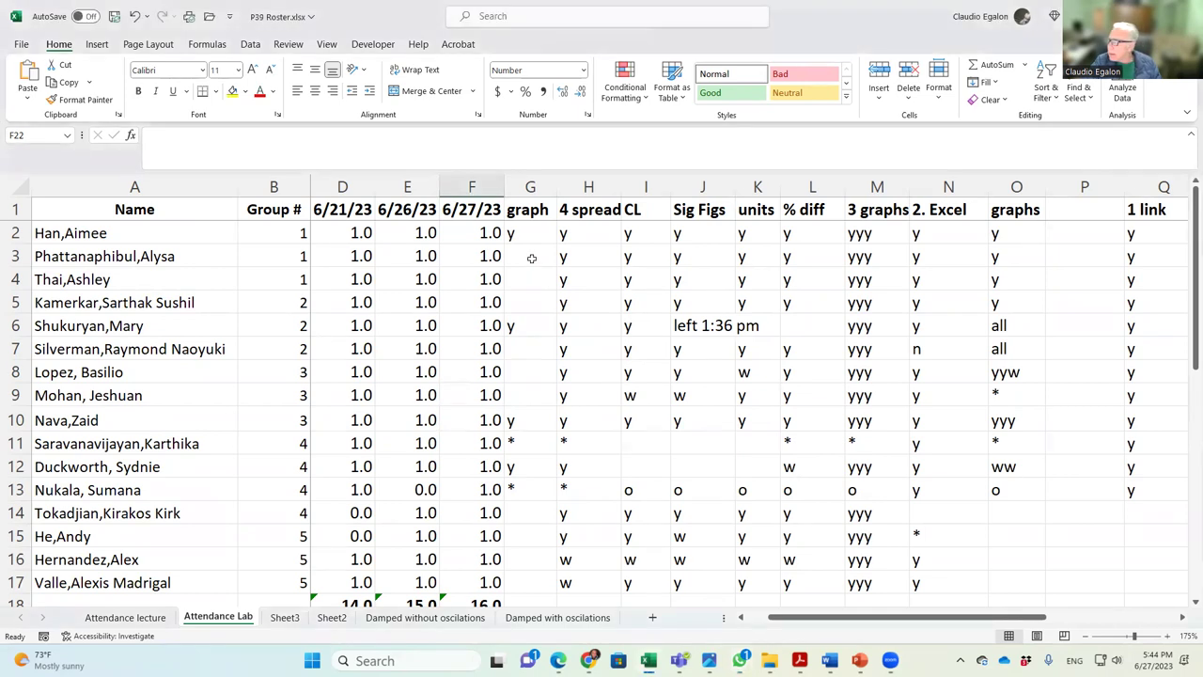
# Step: Enter y in the graph column for the Group 1 student in row 3
pyautogui.click(531, 257)
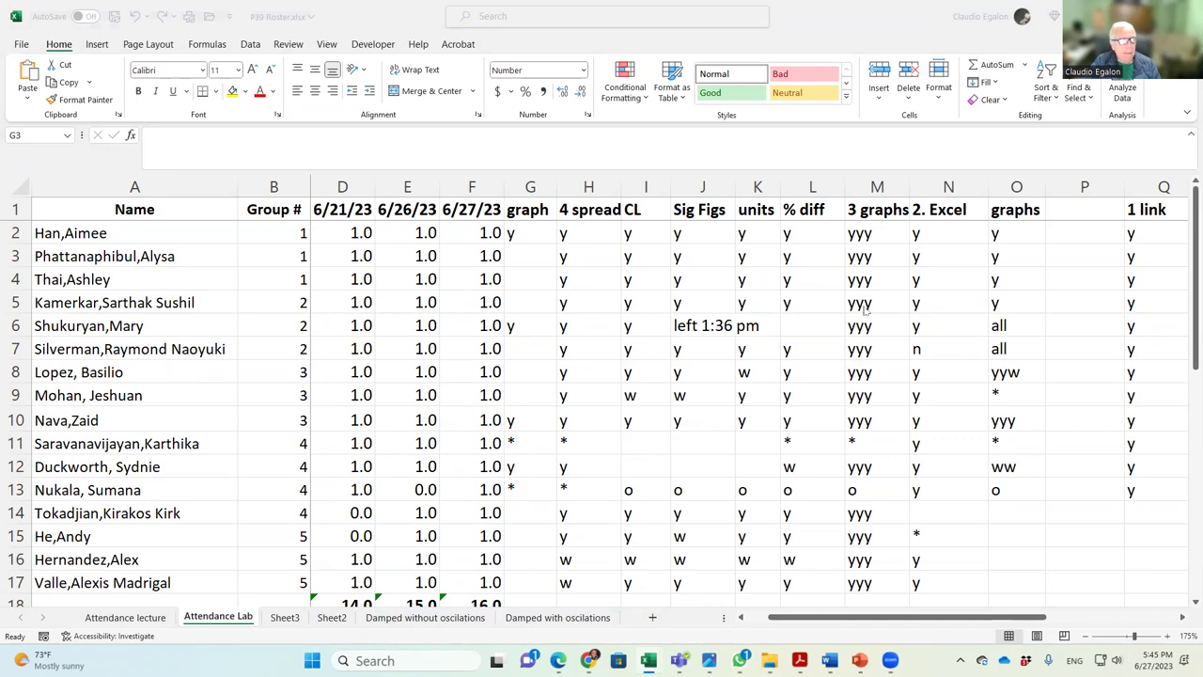
pyautogui.click(532, 263)
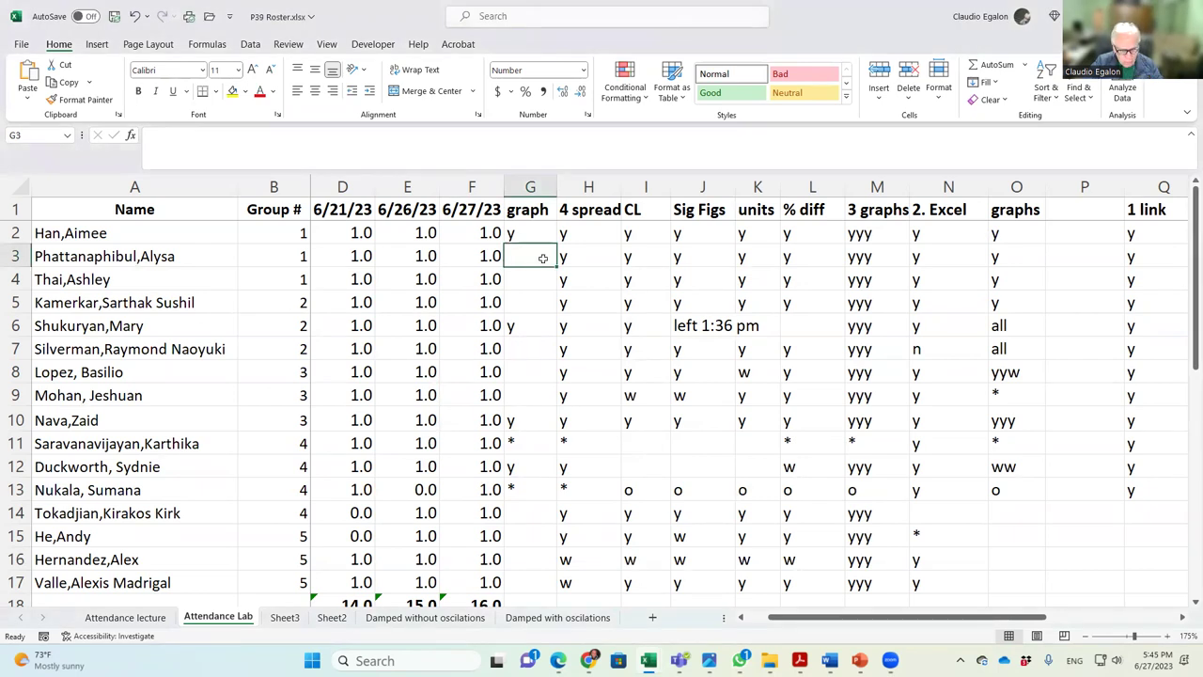
pyautogui.write('y')
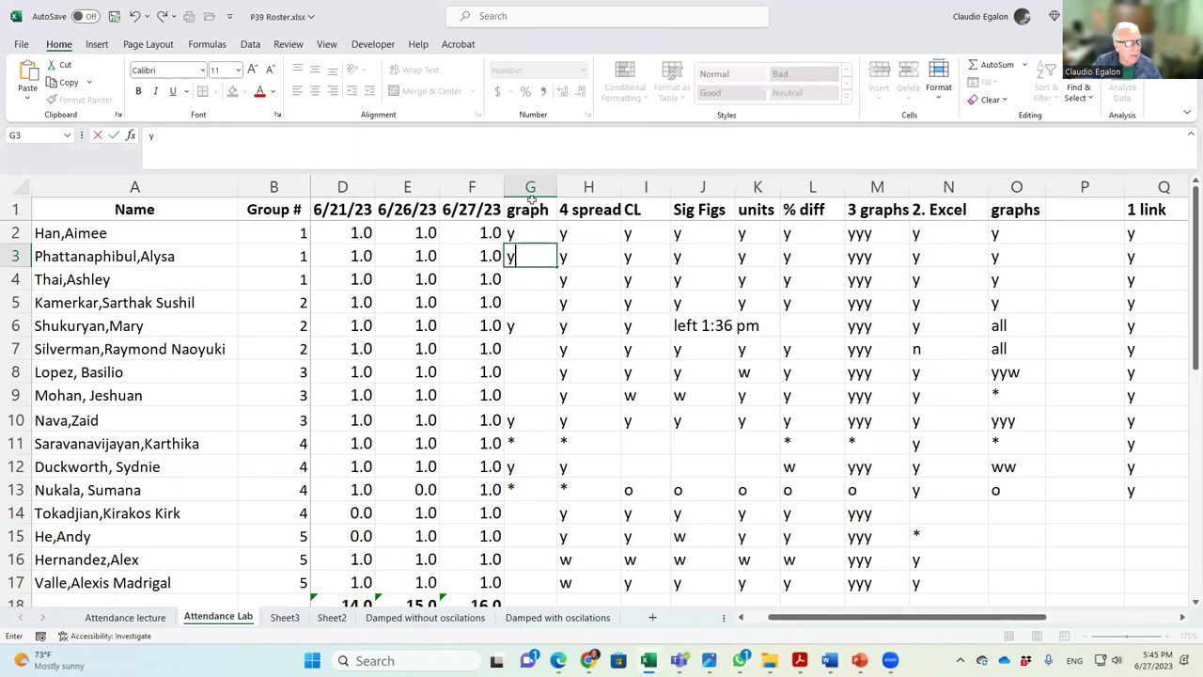
# Step: Insert a blank column before the graph column and enter done in its row 3 cell
pyautogui.click(529, 178)
pyautogui.rightClick(529, 178)
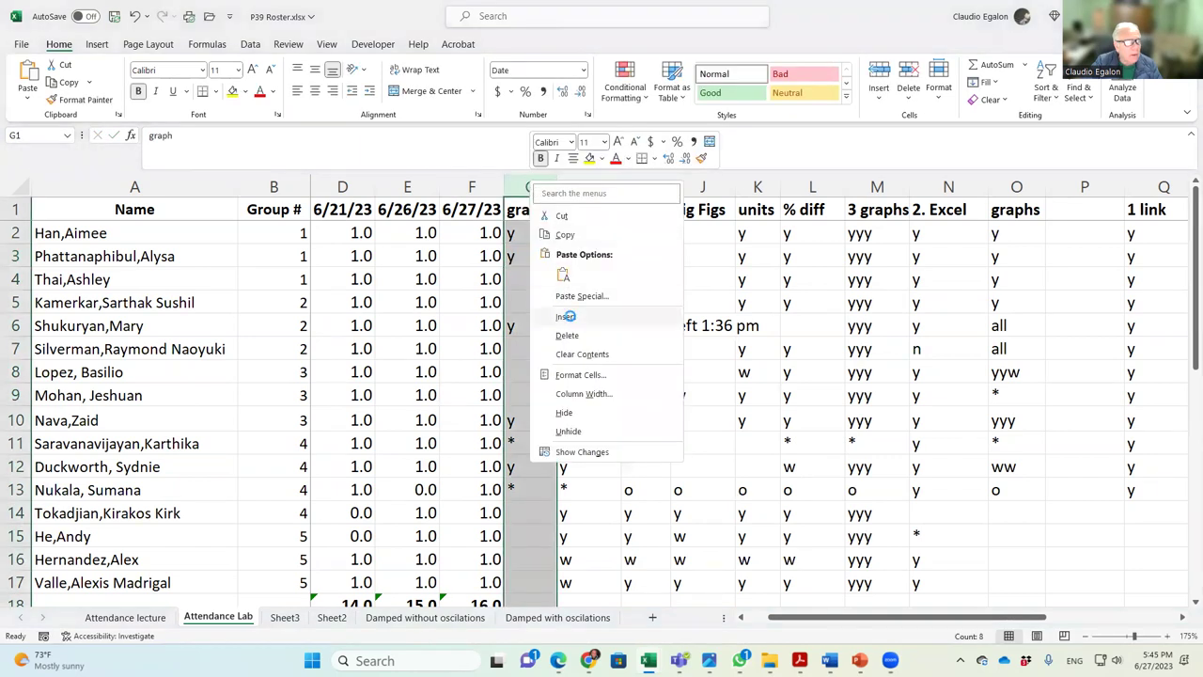
pyautogui.click(569, 317)
pyautogui.click(531, 258)
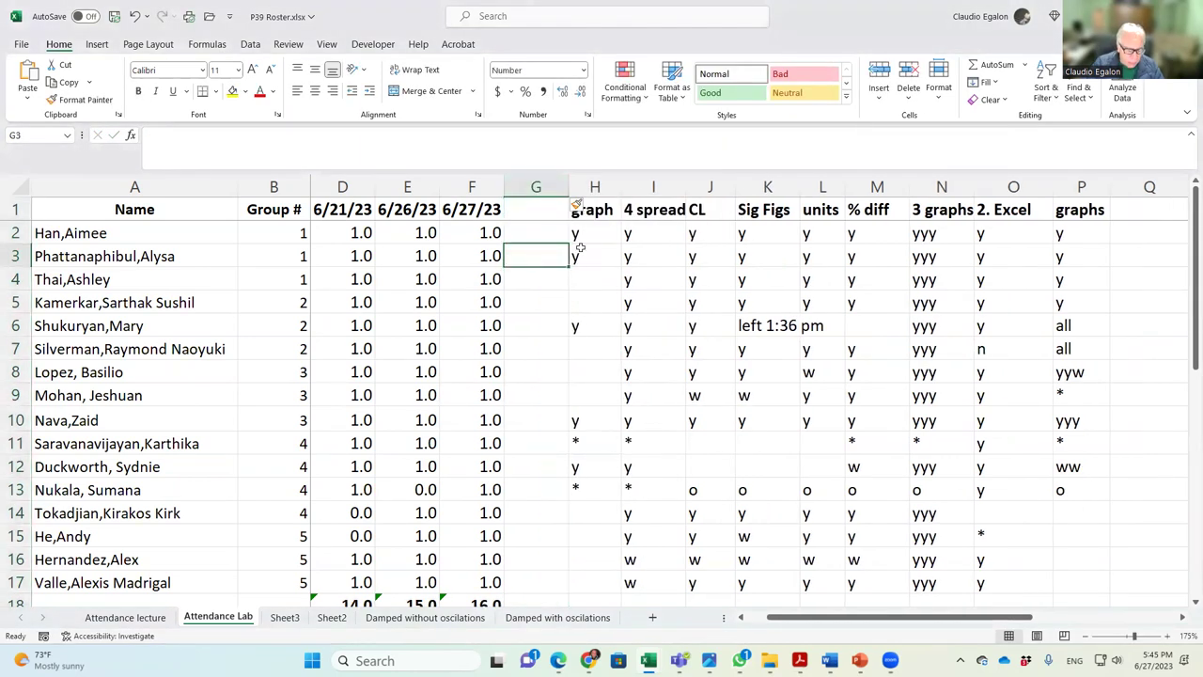
pyautogui.write('done')
pyautogui.press('Return')
pyautogui.press('Up')
pyautogui.press('Up')
pyautogui.press('Up')
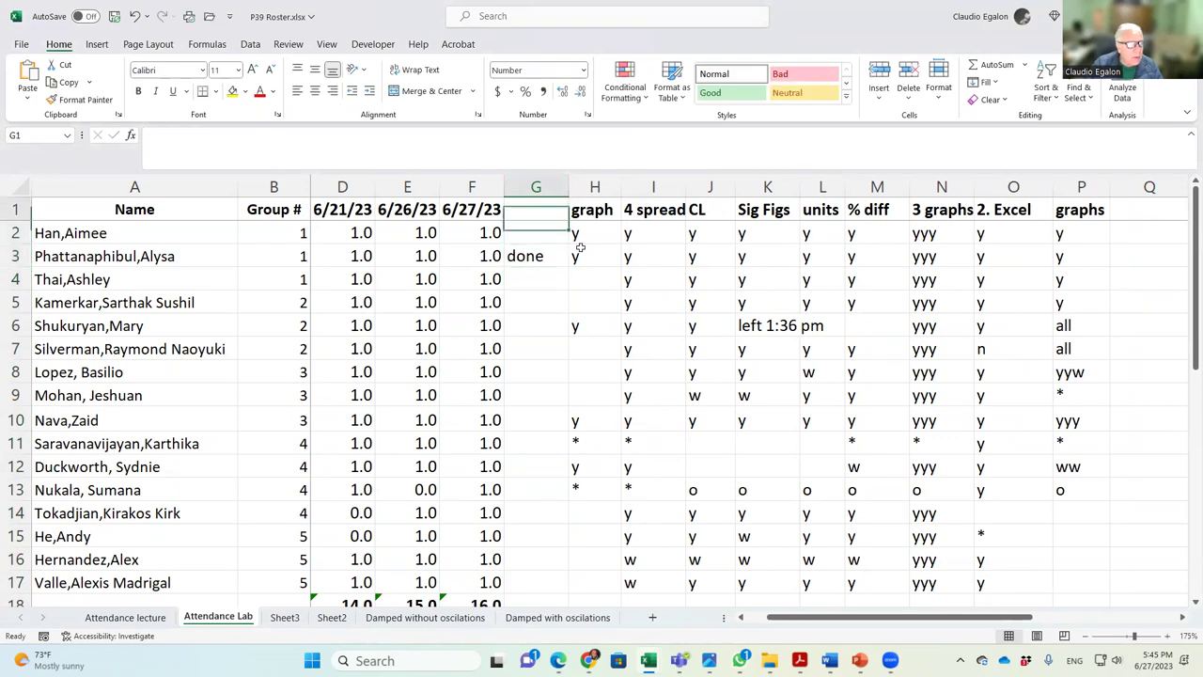
# Step: Enter y in the graph column for the Group 2 student in row 5
pyautogui.press('Down')
pyautogui.press('Down')
pyautogui.press('Down')
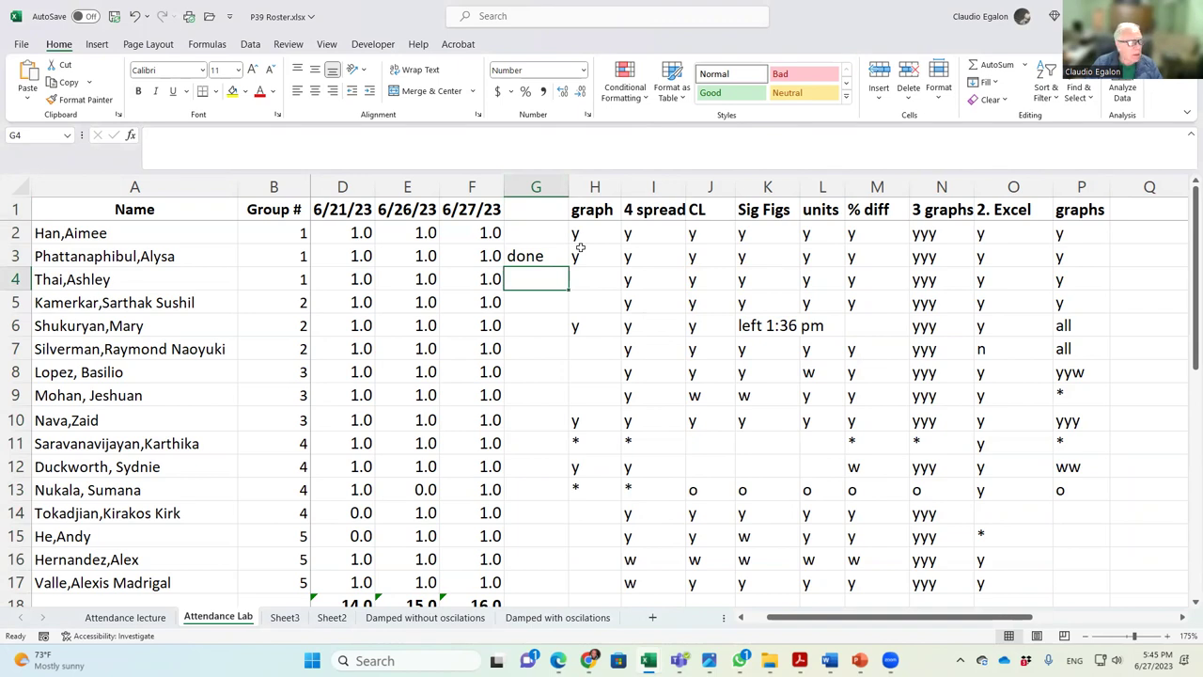
pyautogui.press('Down')
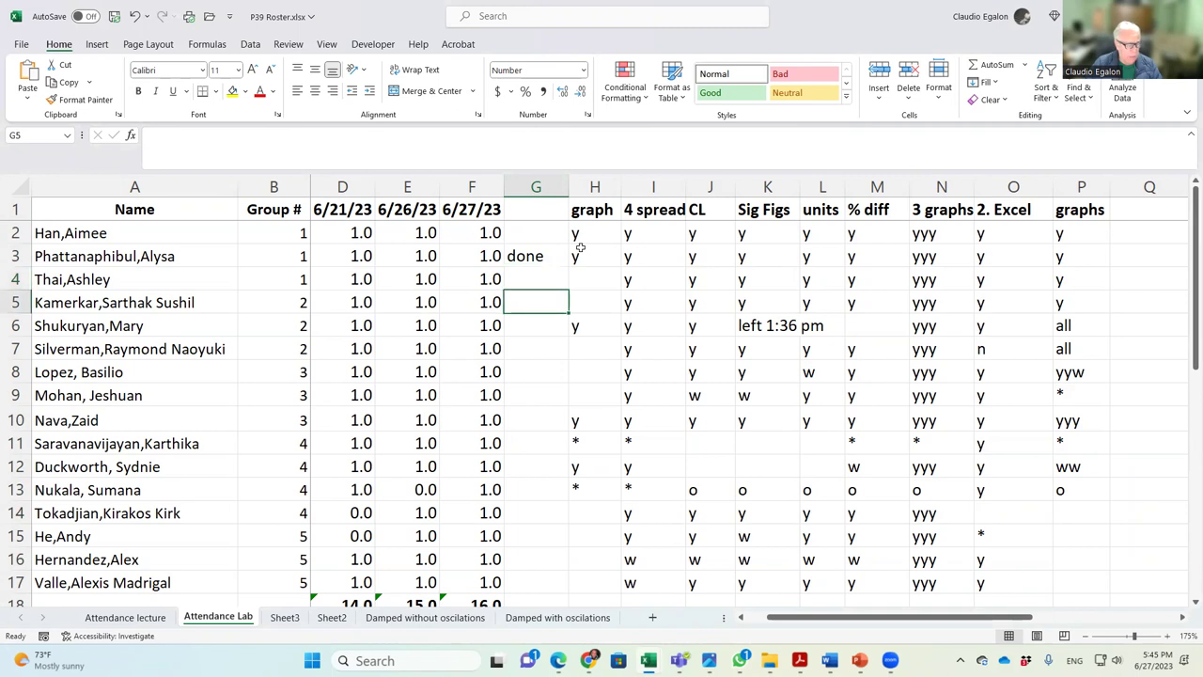
pyautogui.press('Right')
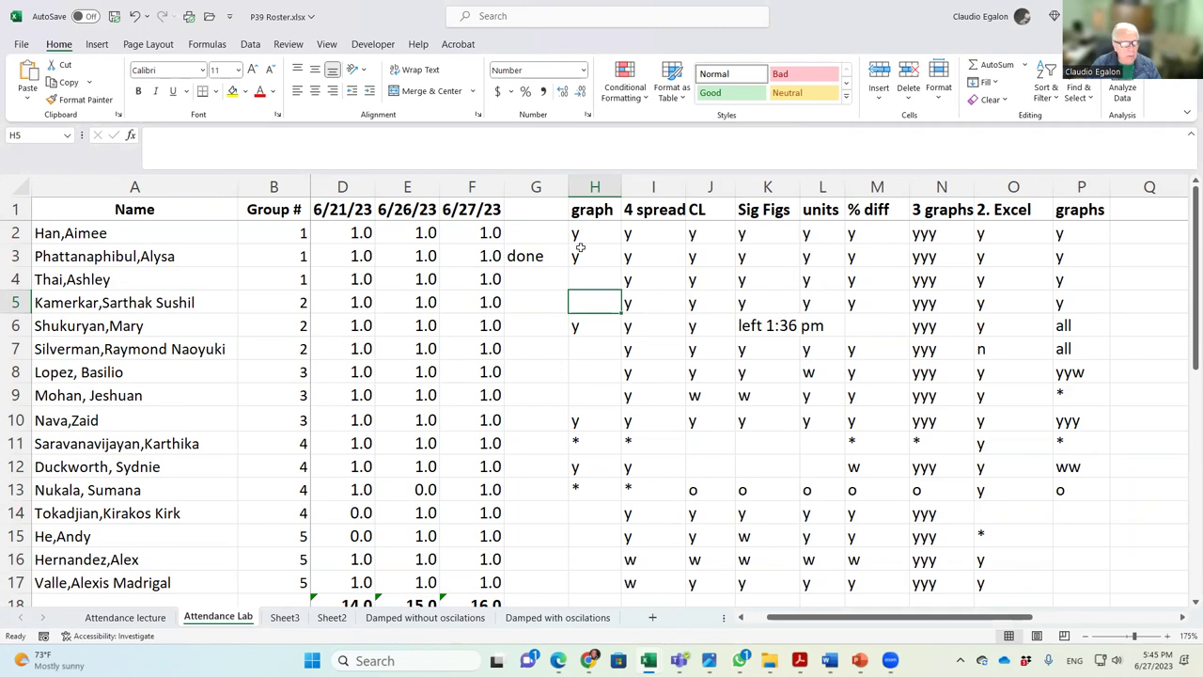
pyautogui.write('y')
pyautogui.press('Left')
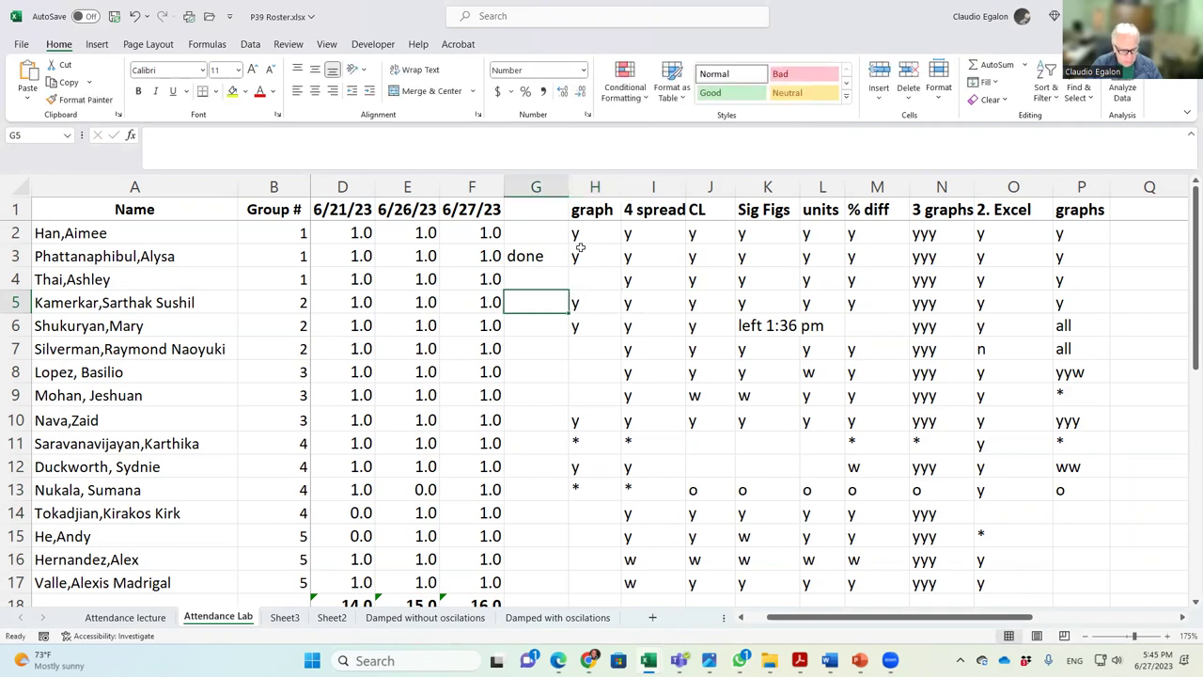
# Step: Enter done in the blank column for the Group 2 students in rows 5 and 7, and y in row 7's graph cell
pyautogui.write('done')
pyautogui.press('Return')
pyautogui.press('Down')
pyautogui.press('Right')
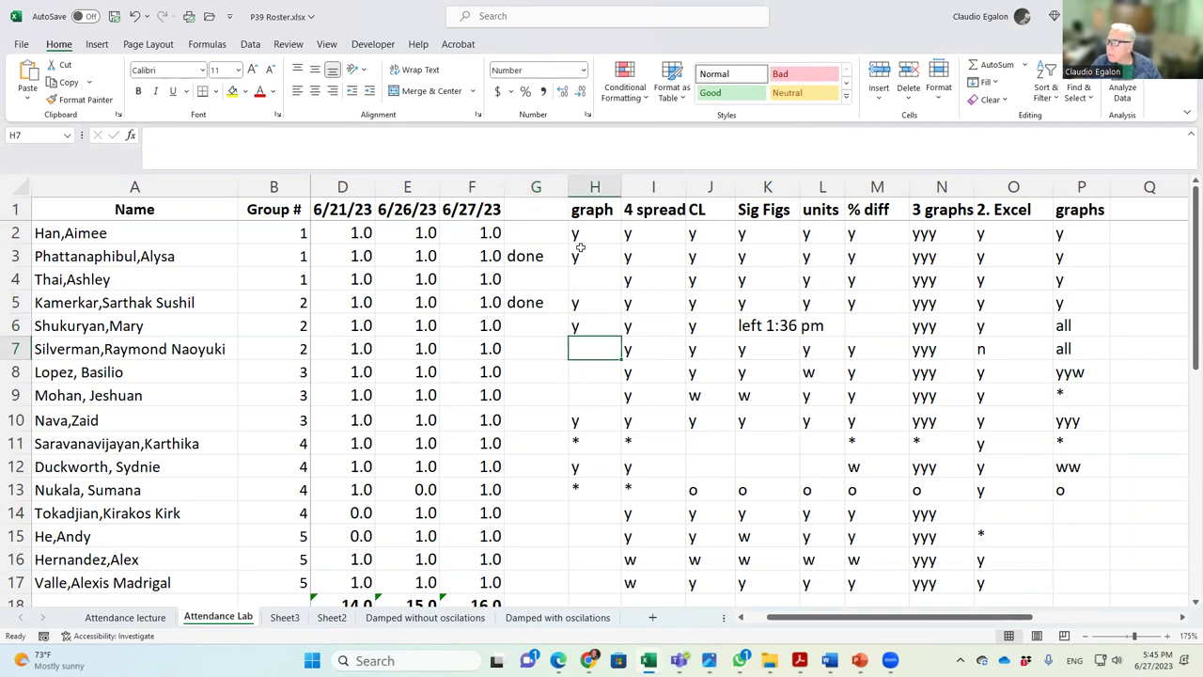
pyautogui.press('Left')
pyautogui.write('done')
pyautogui.press('Return')
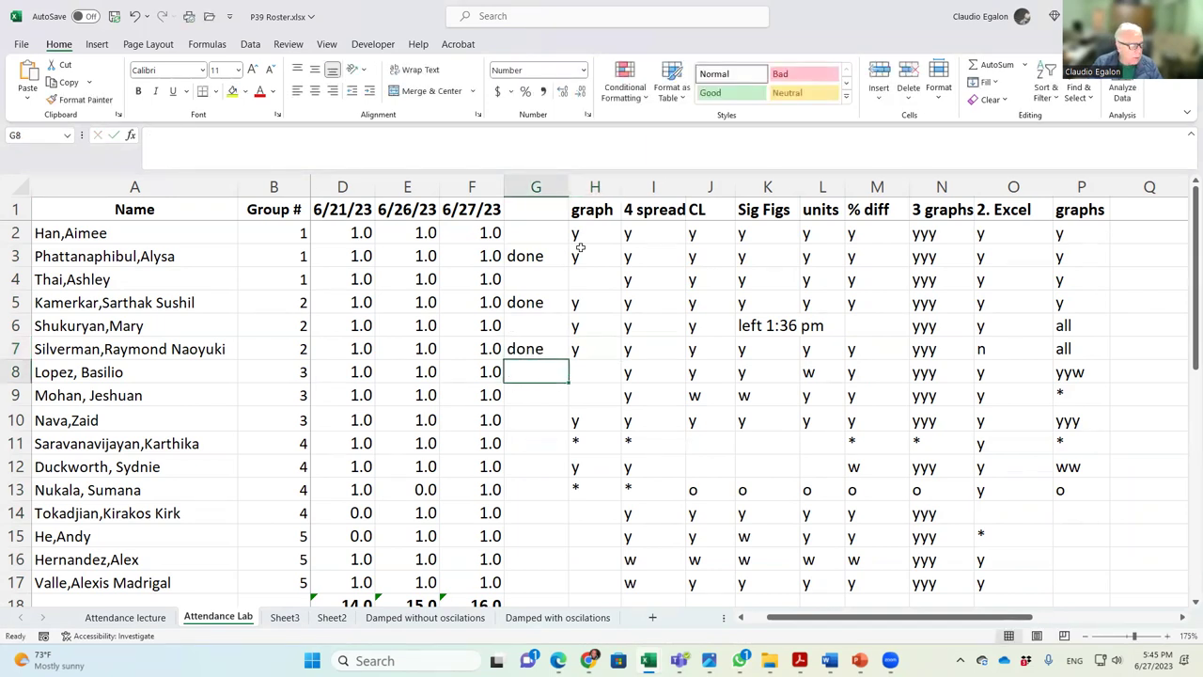
# Step: For the Group 3 student in row 8, enter y in the graph column and w in the completion column before it
pyautogui.press('Right')
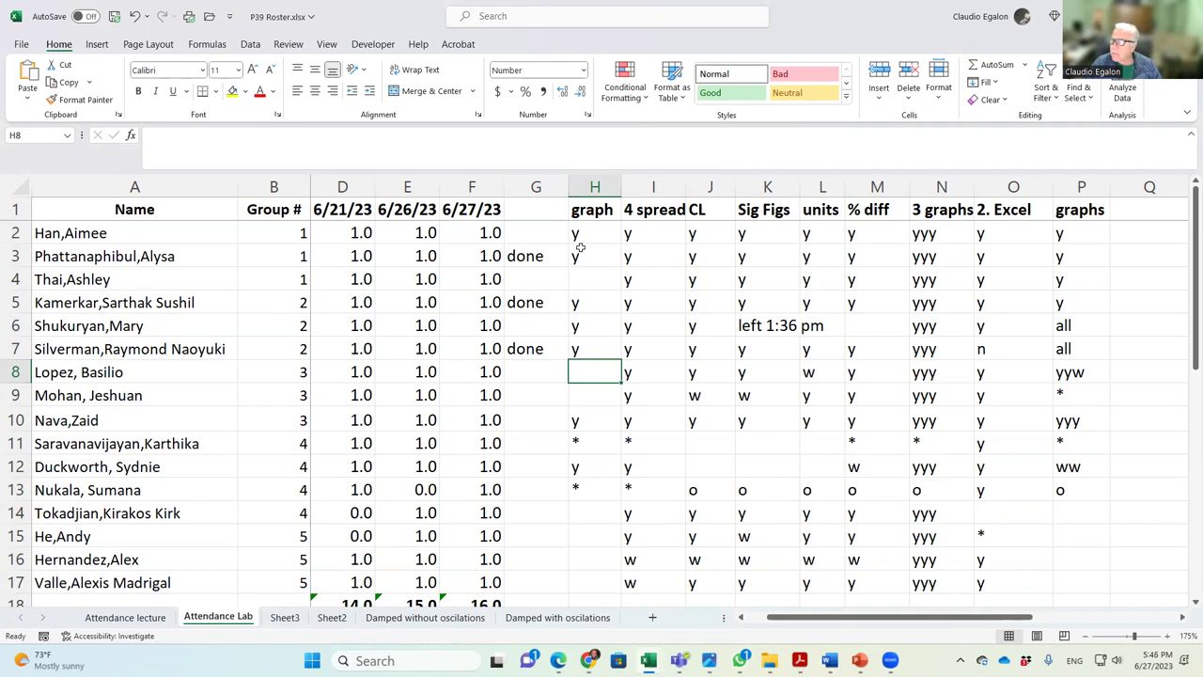
pyautogui.press('Left')
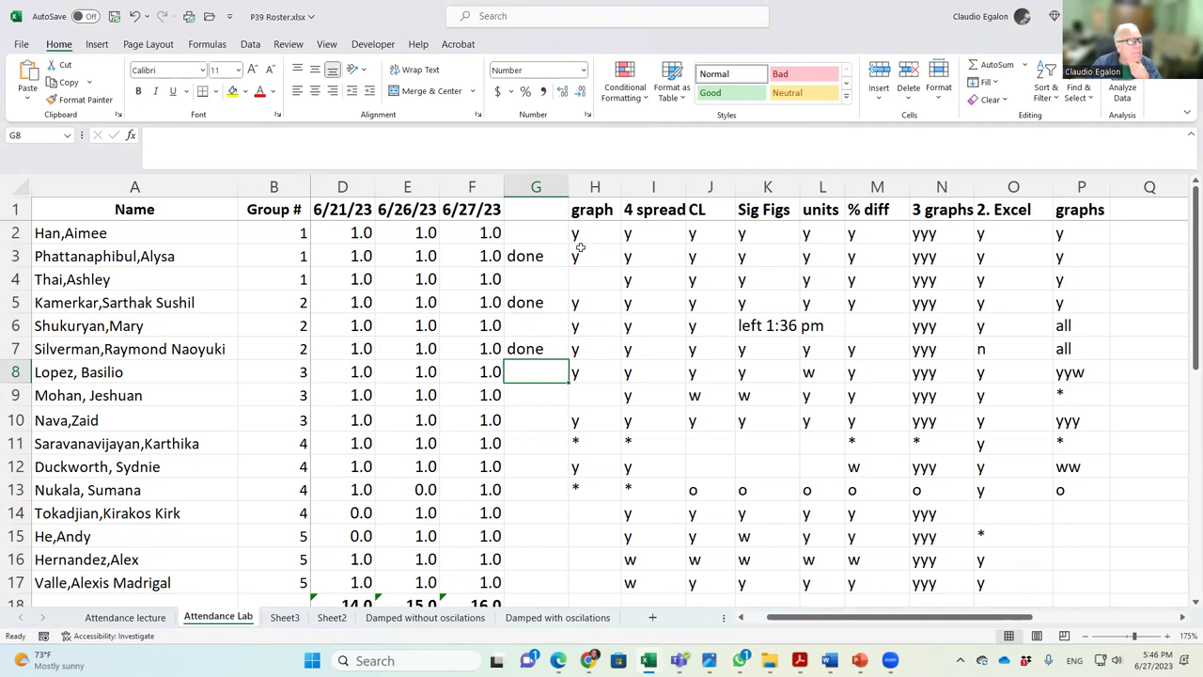
pyautogui.write('w')
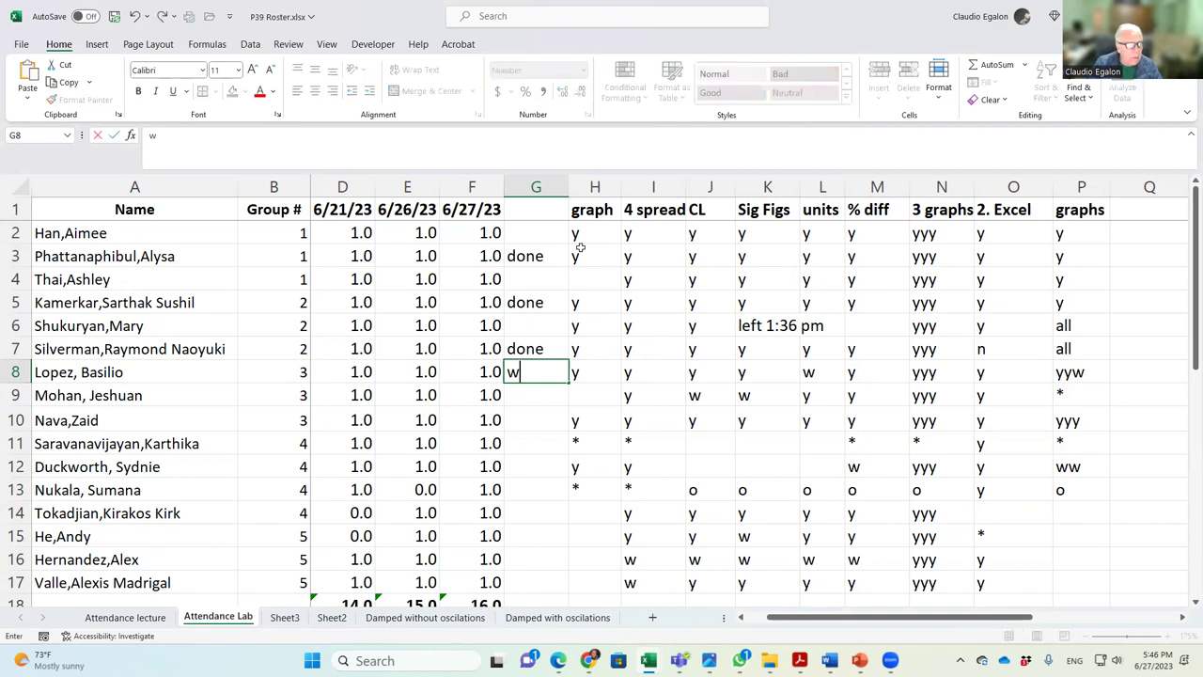
pyautogui.press('Return')
# Step: Change the graph column entry for the Group 4 student in row 11 to y
pyautogui.press('Right')
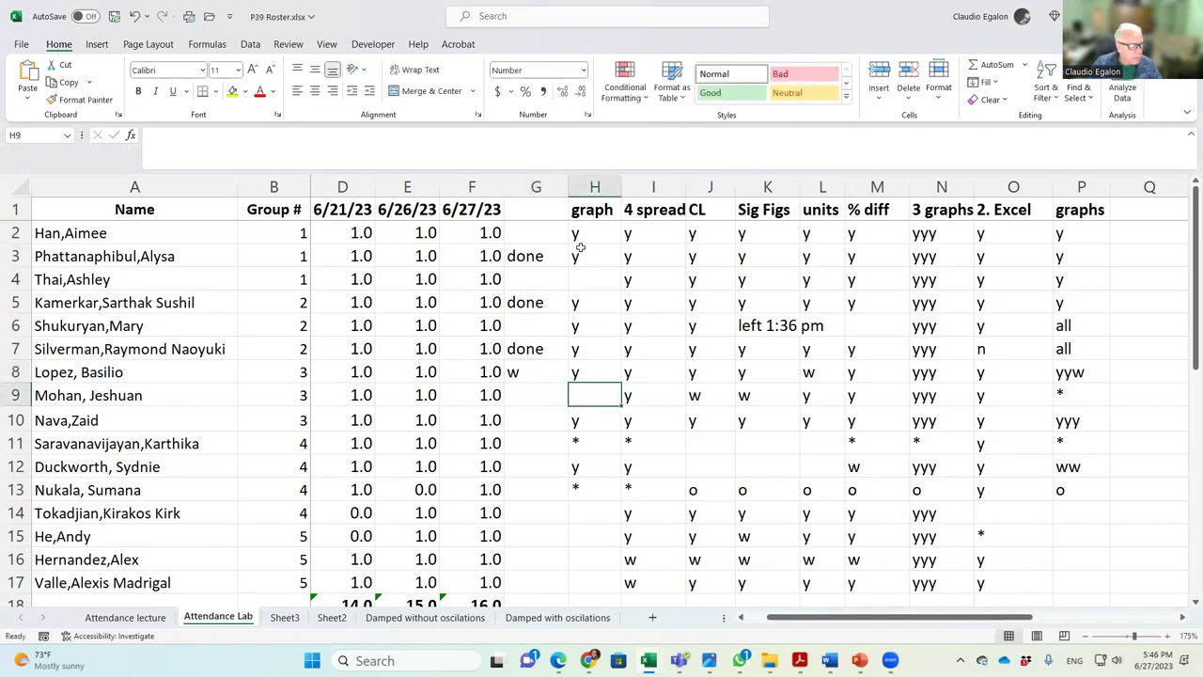
pyautogui.press('Down')
pyautogui.press('Down')
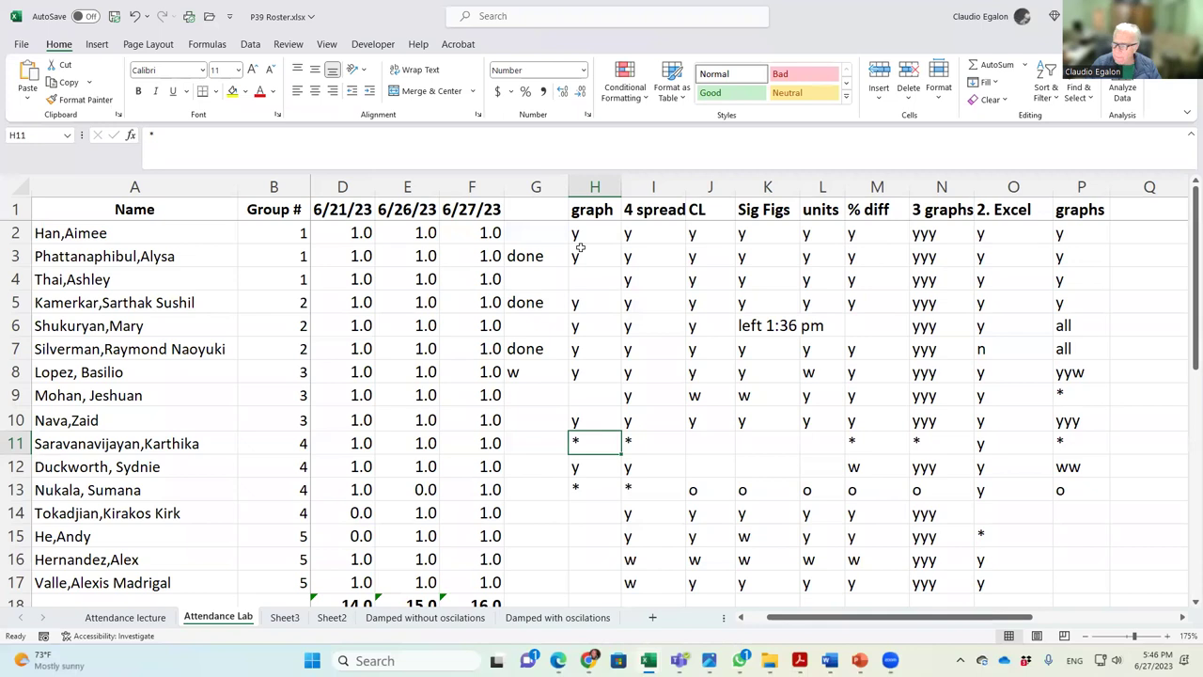
pyautogui.write('y')
pyautogui.press('Right')
pyautogui.press('Left')
pyautogui.press('Left')
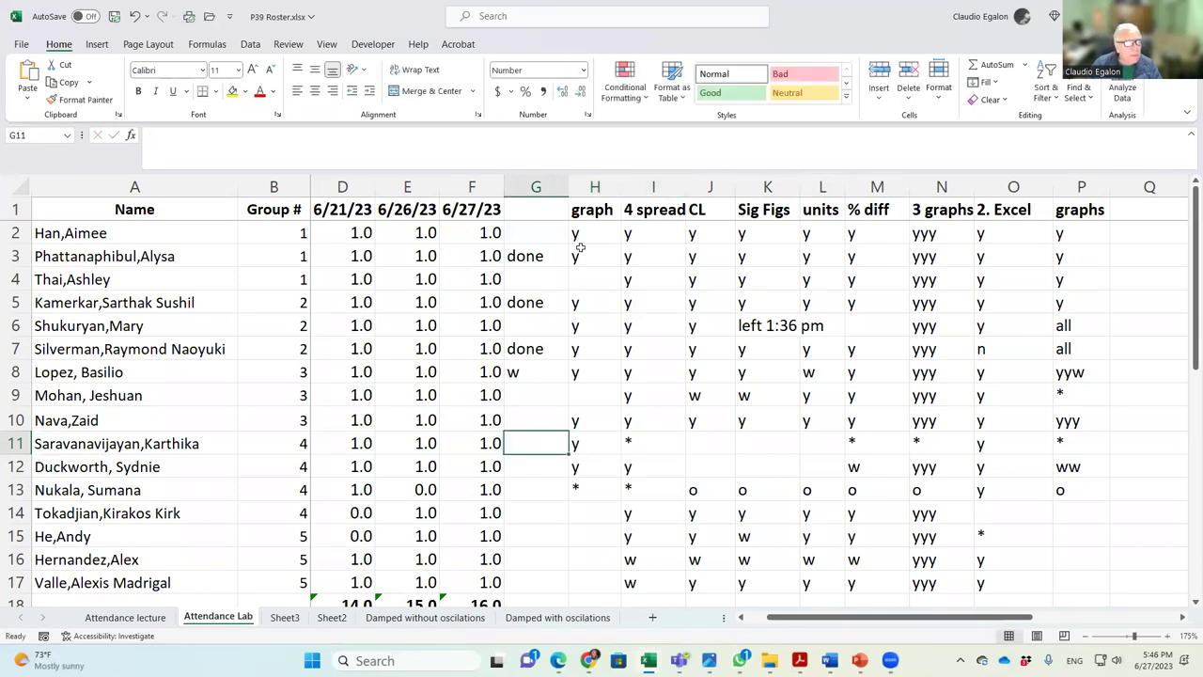
pyautogui.click(534, 205)
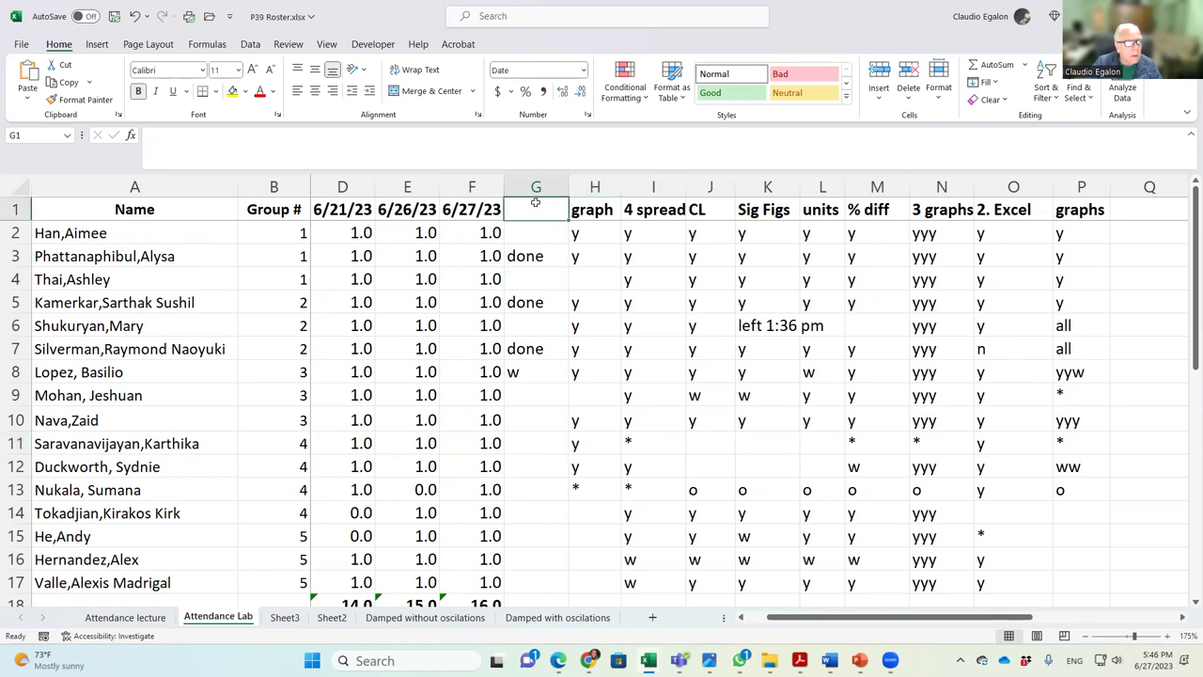
pyautogui.click(545, 444)
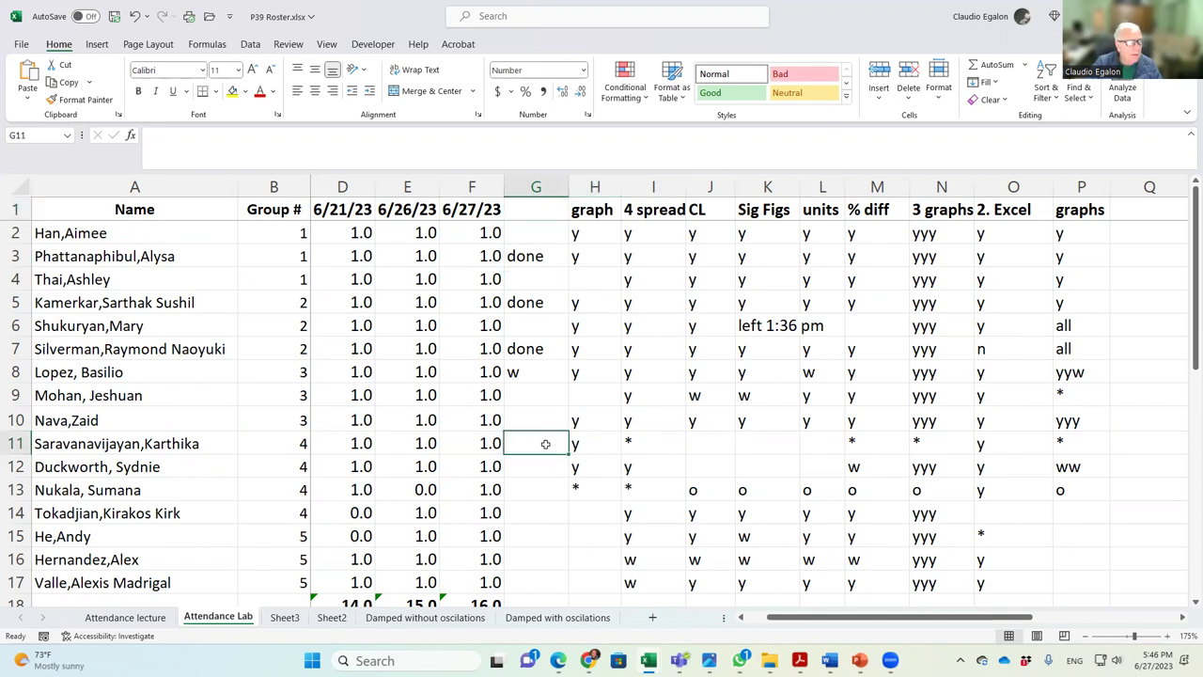
# Step: Set the graph column entries of the Group 4 students to w in row 13 and * in row 14
pyautogui.click(589, 484)
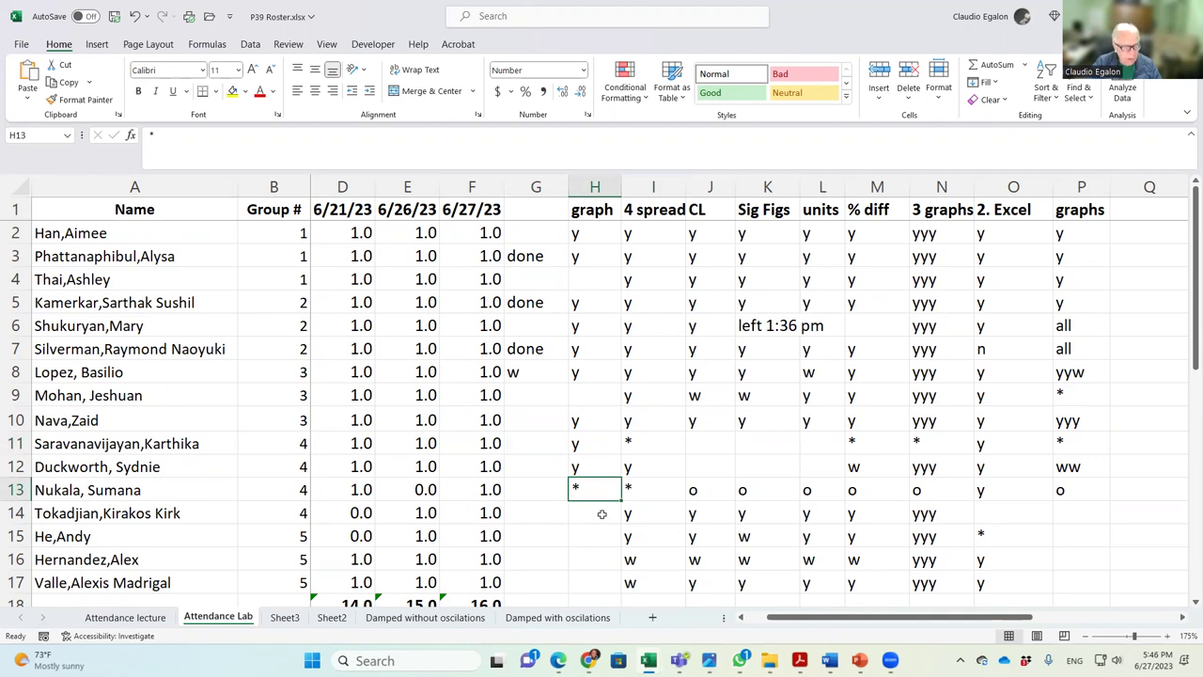
pyautogui.write('w')
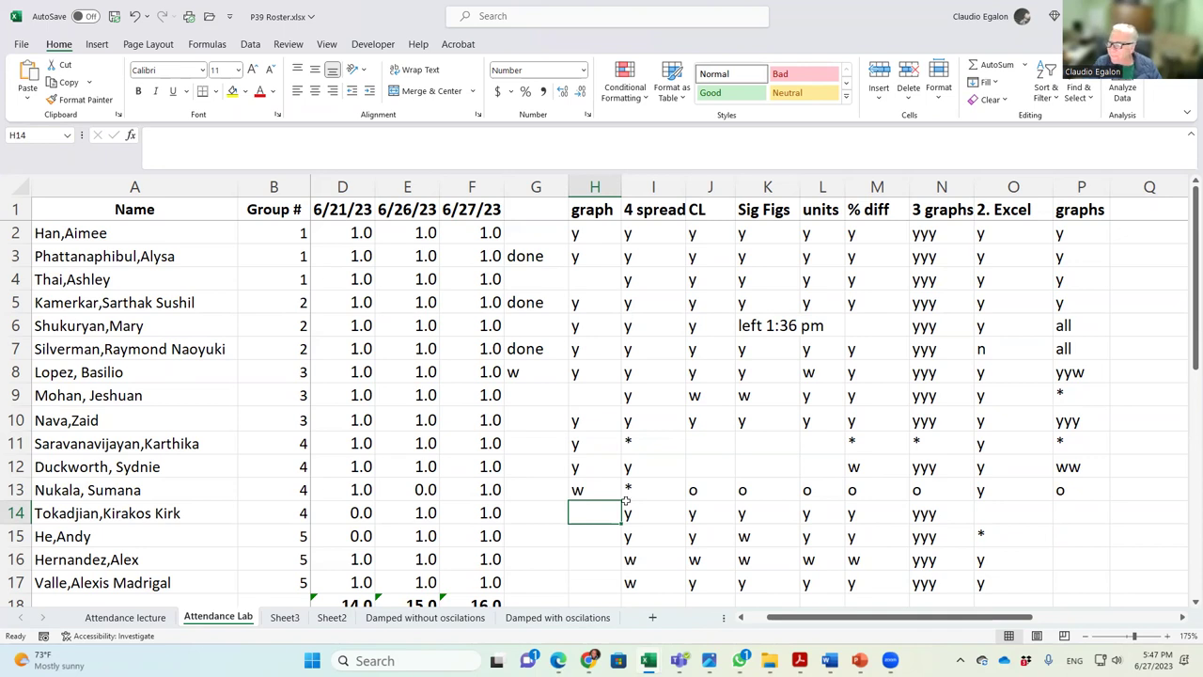
pyautogui.write('*')
pyautogui.press('Return')
pyautogui.press('Down')
pyautogui.press('Up')
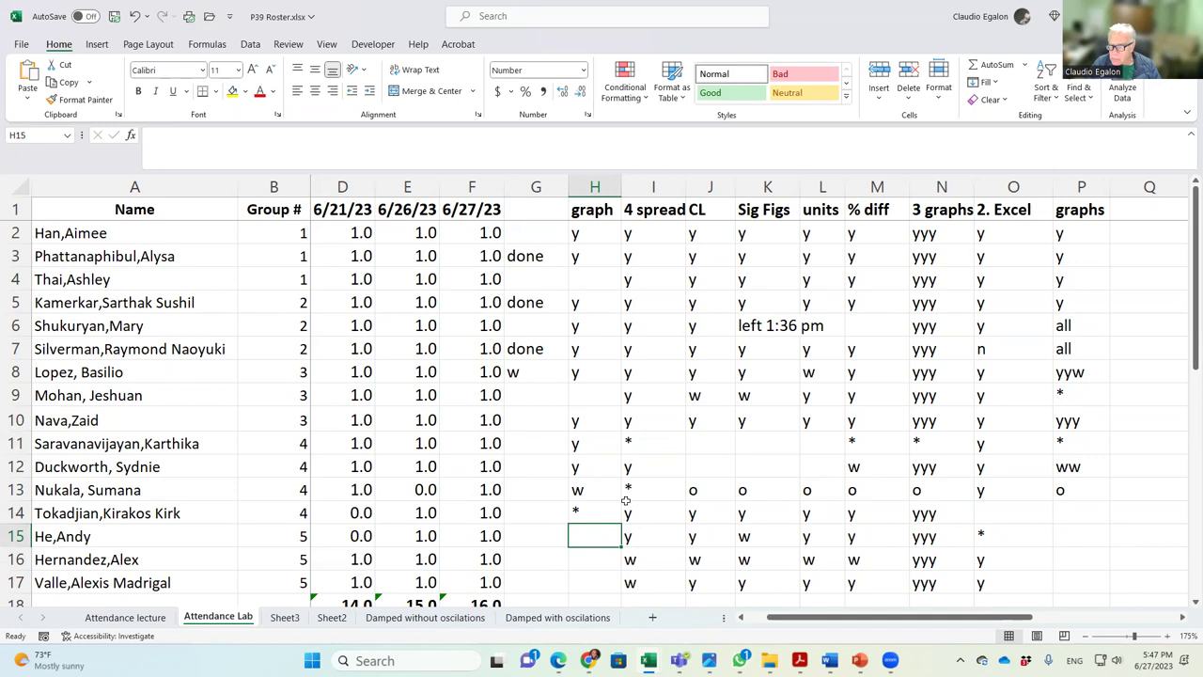
# Step: Set the graph column entries of the Group 5 students to y in row 15 and * in row 16
pyautogui.write('y')
pyautogui.press('Return')
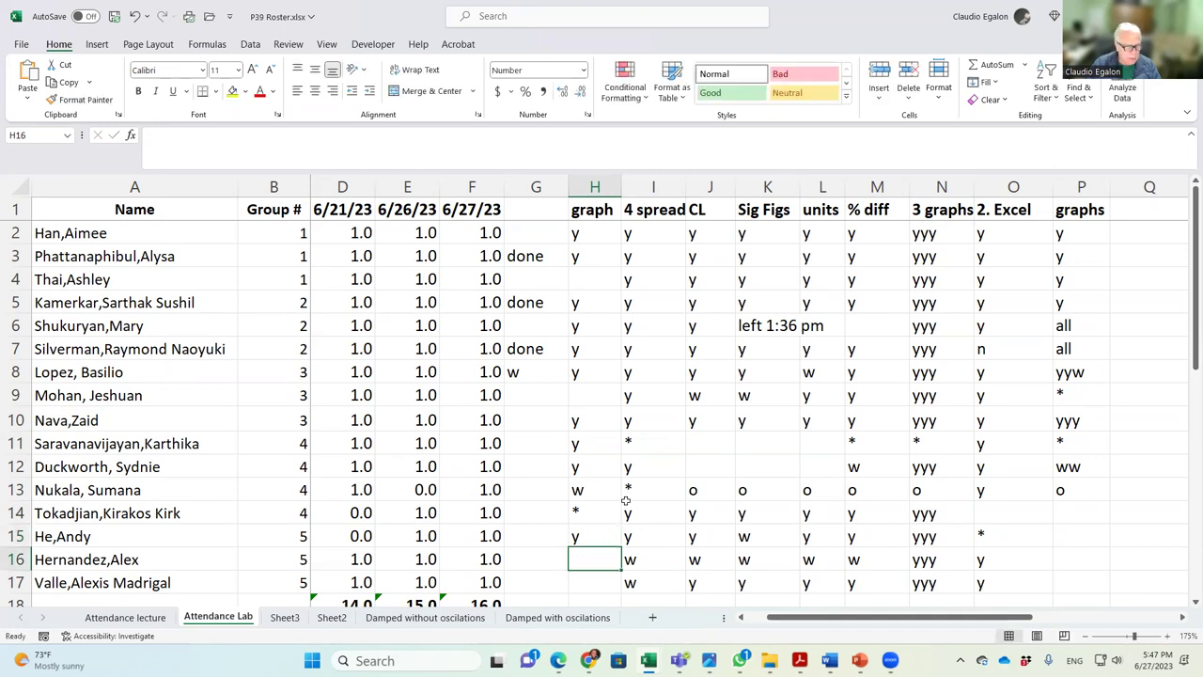
pyautogui.press('Left')
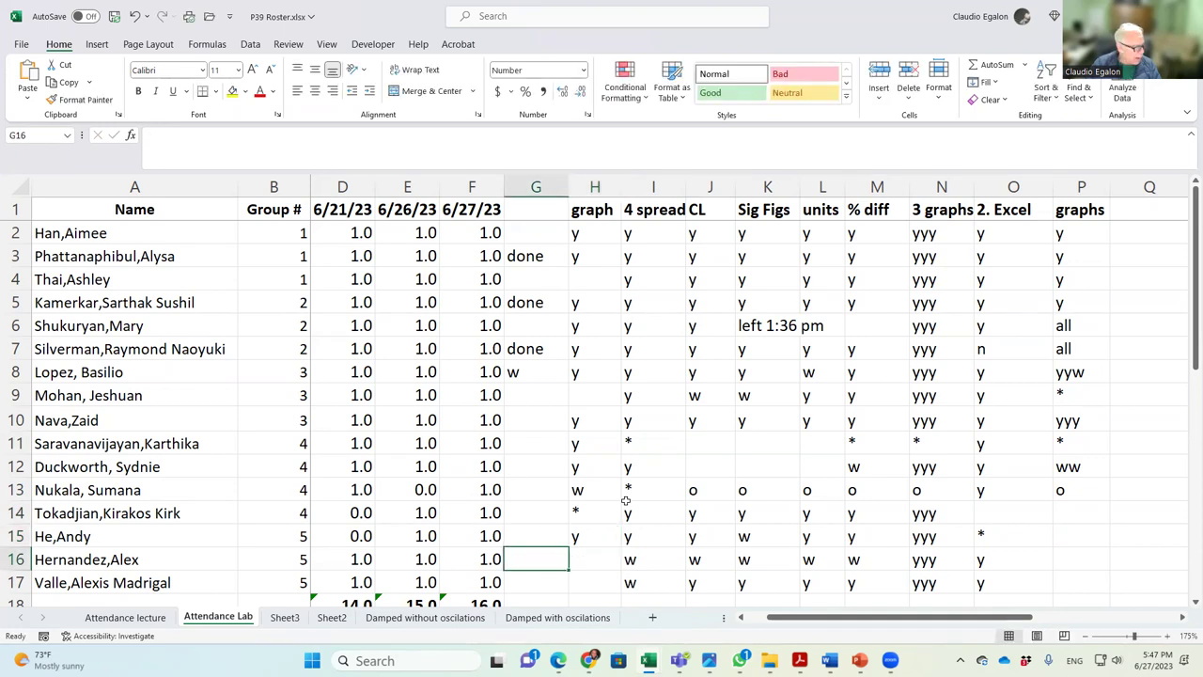
pyautogui.press('Right')
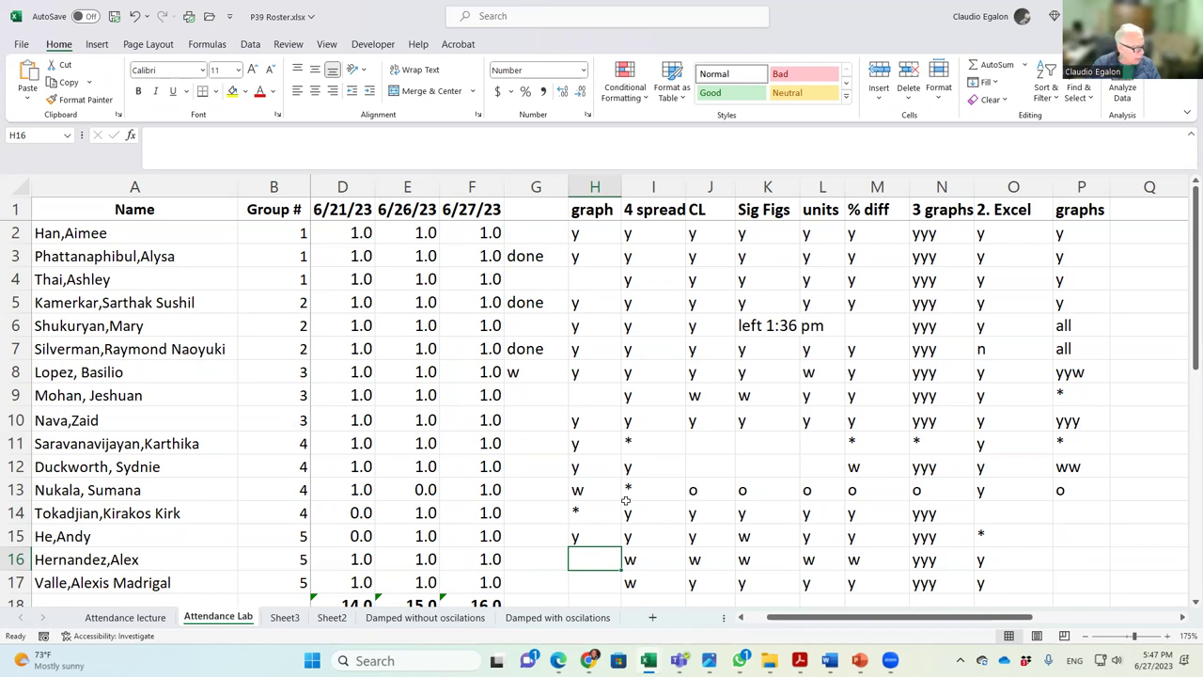
pyautogui.write('*')
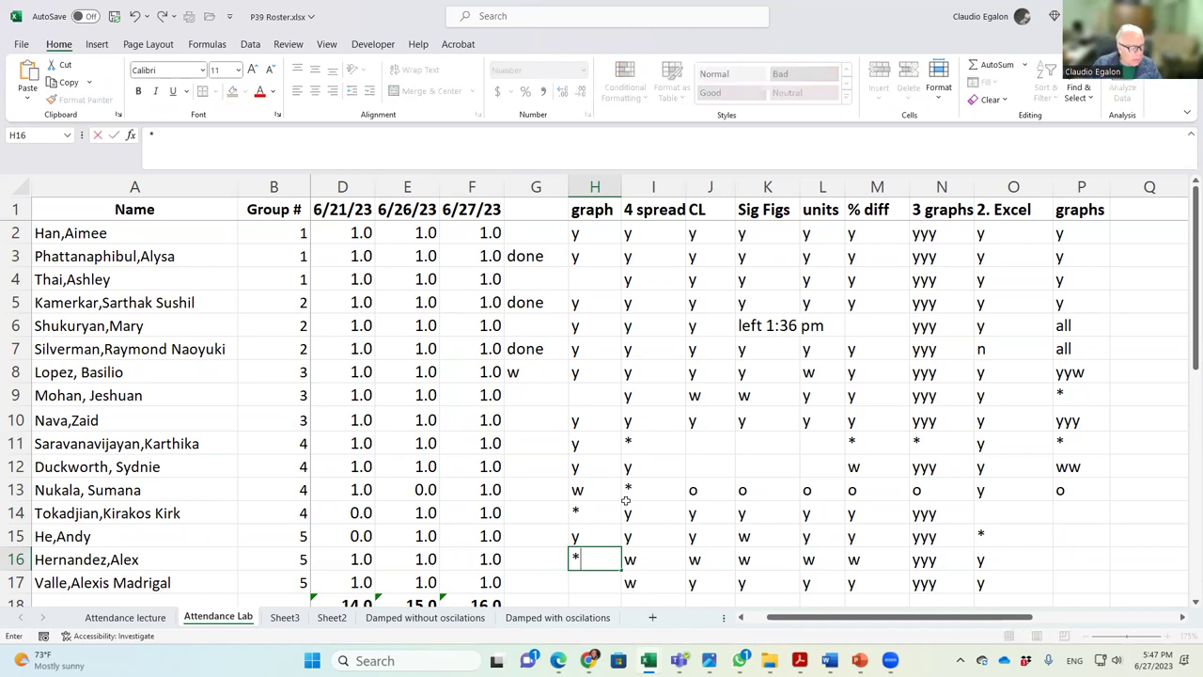
pyautogui.press('Return')
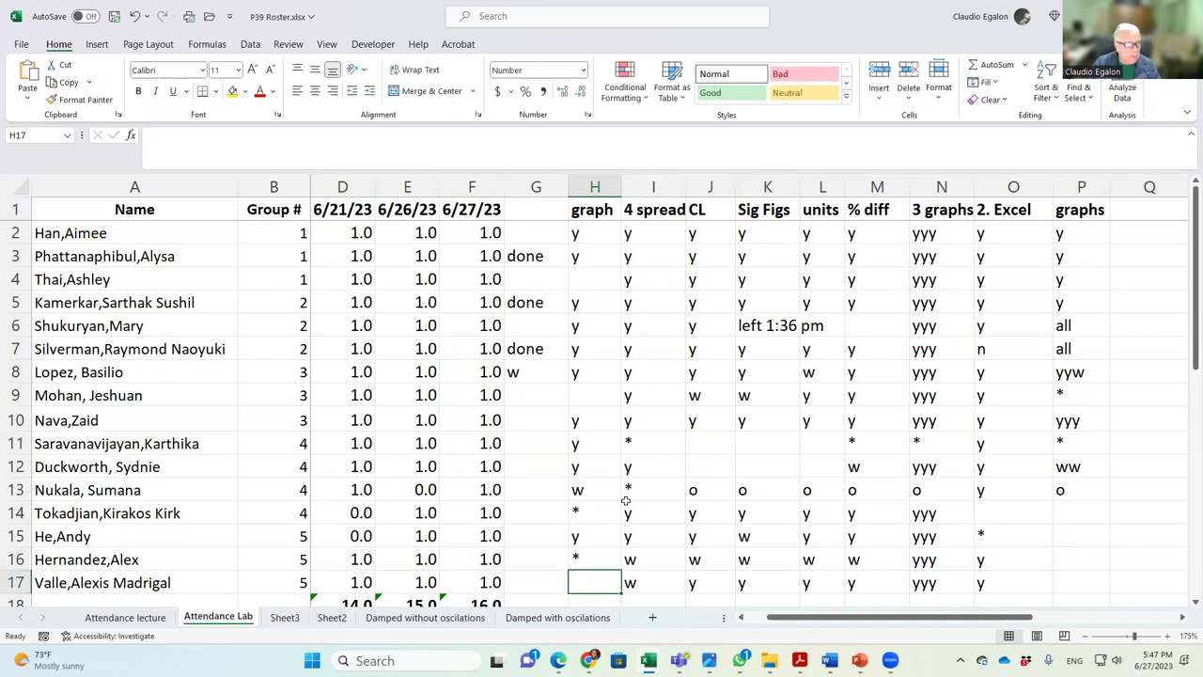
# Step: For the Group 5 student in row 17, enter y for graph and w in the completion column, and save the workbook
pyautogui.scroll(-1, 625, 501)
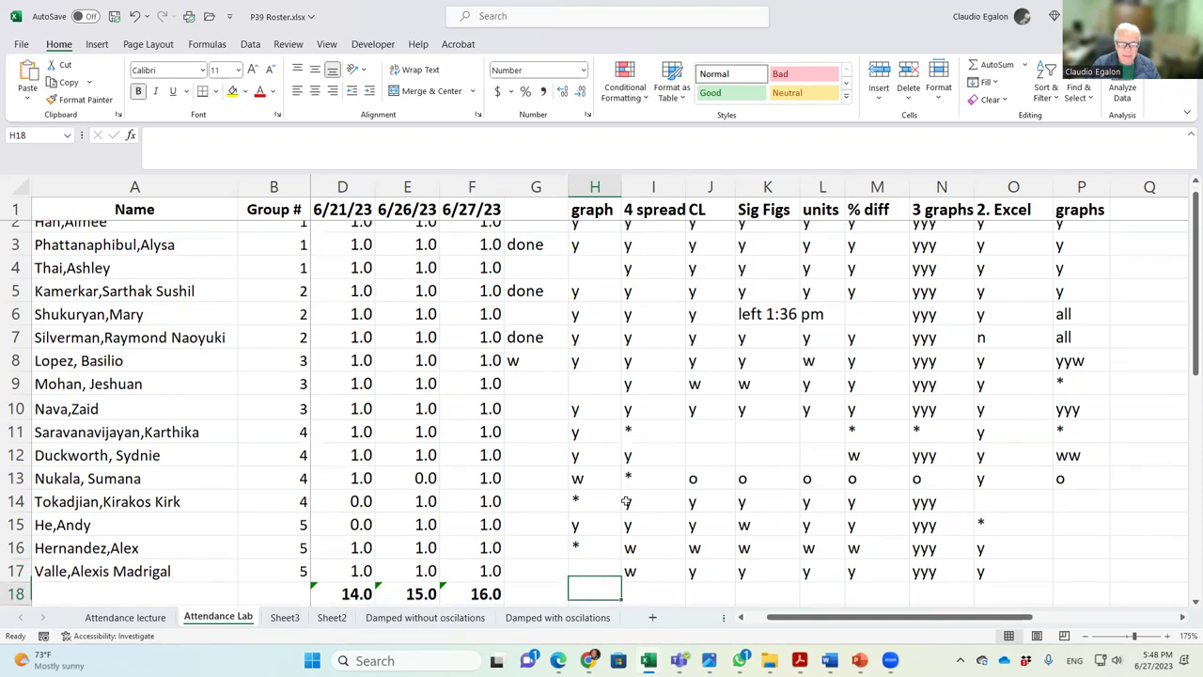
pyautogui.write('y')
pyautogui.press('Left')
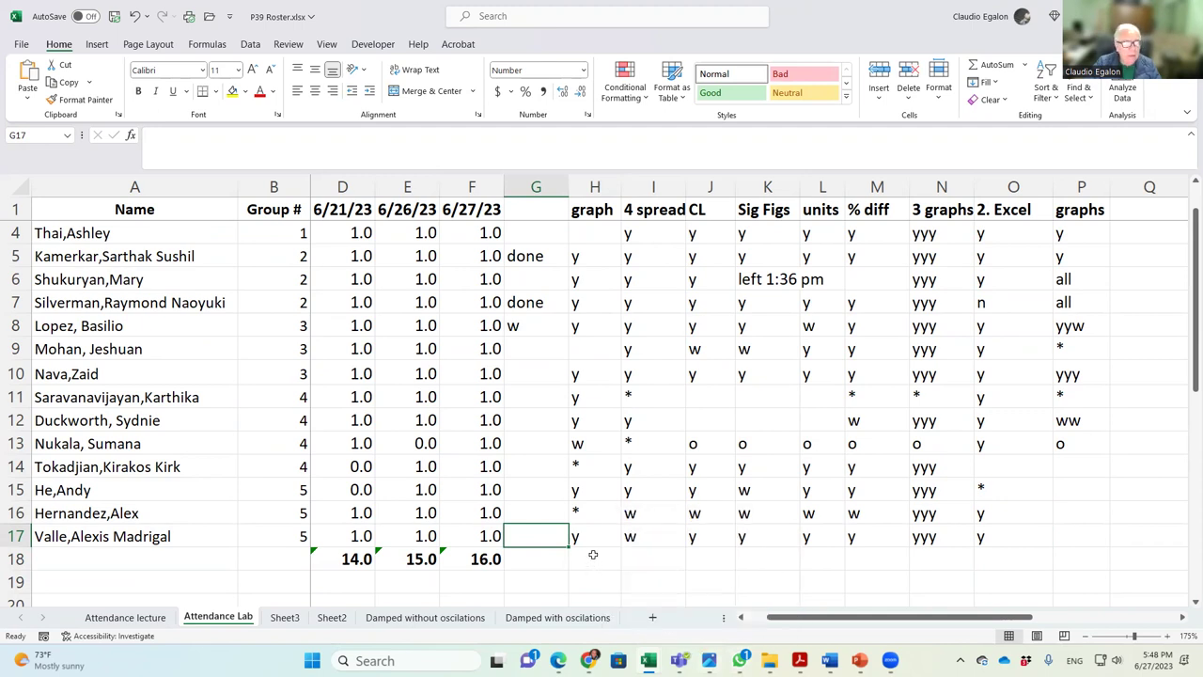
pyautogui.write('w')
pyautogui.click(645, 553)
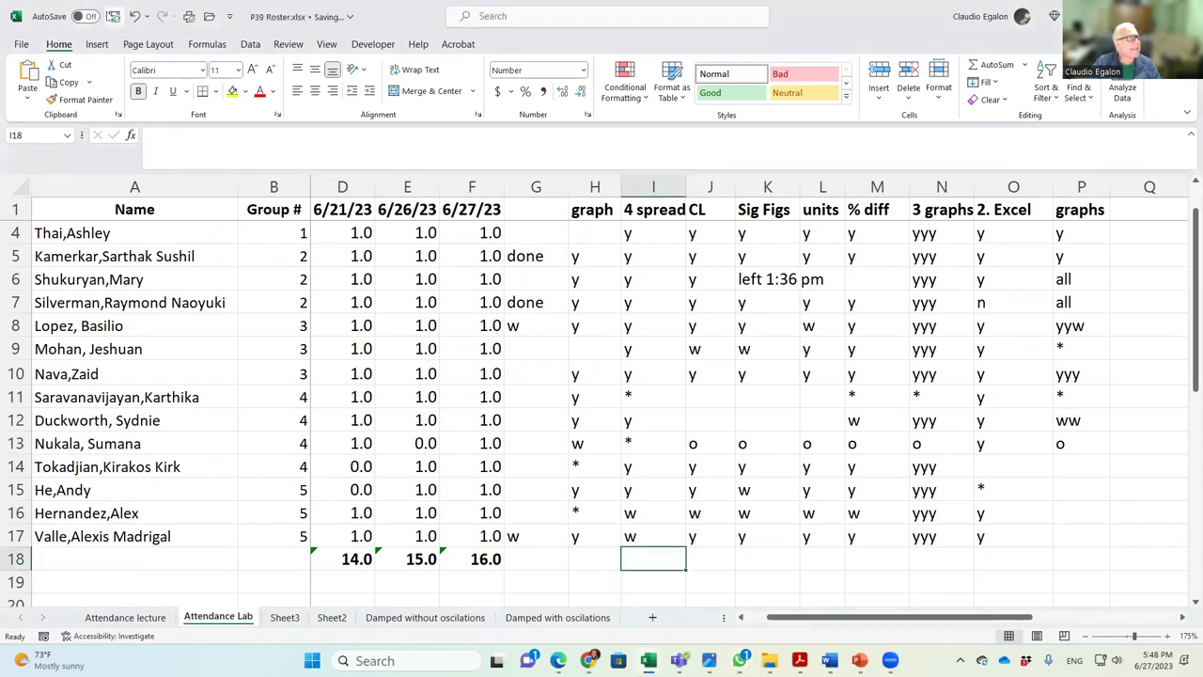
# Step: Look over the completion and graph entries in the roster and switch to the 00-P39Notes.docx document in Word
pyautogui.click(535, 348)
pyautogui.click(507, 284)
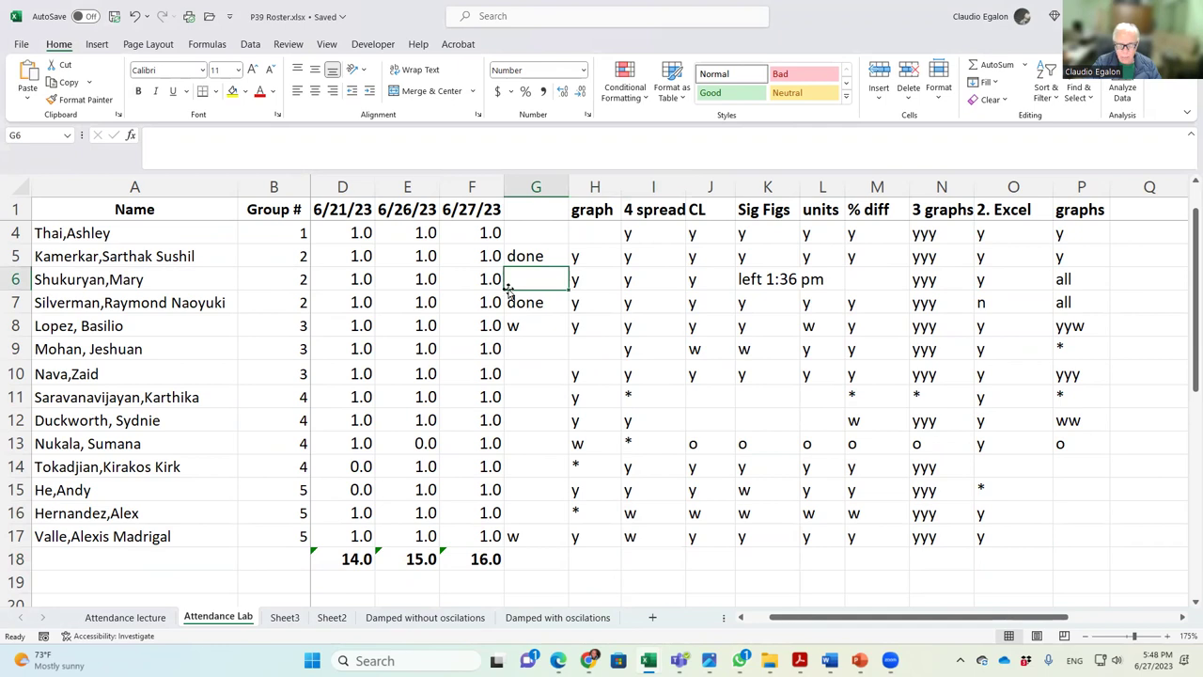
pyautogui.click(609, 420)
pyautogui.scroll(1, 700, 466)
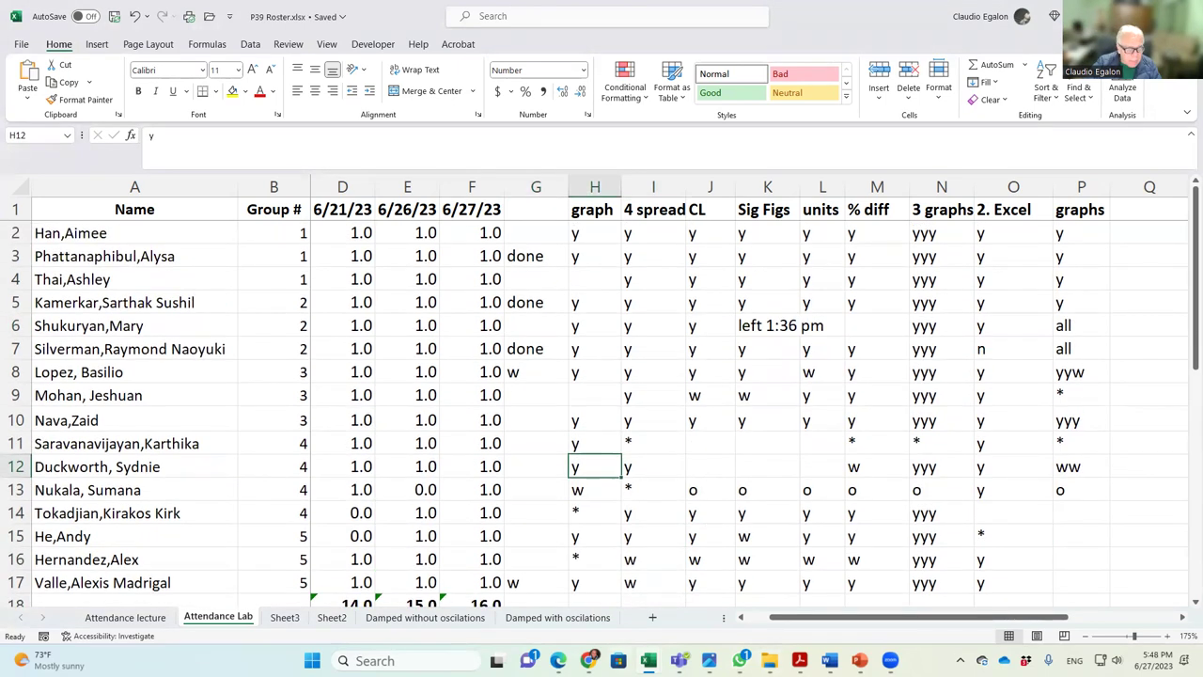
pyautogui.moveTo(829, 661)
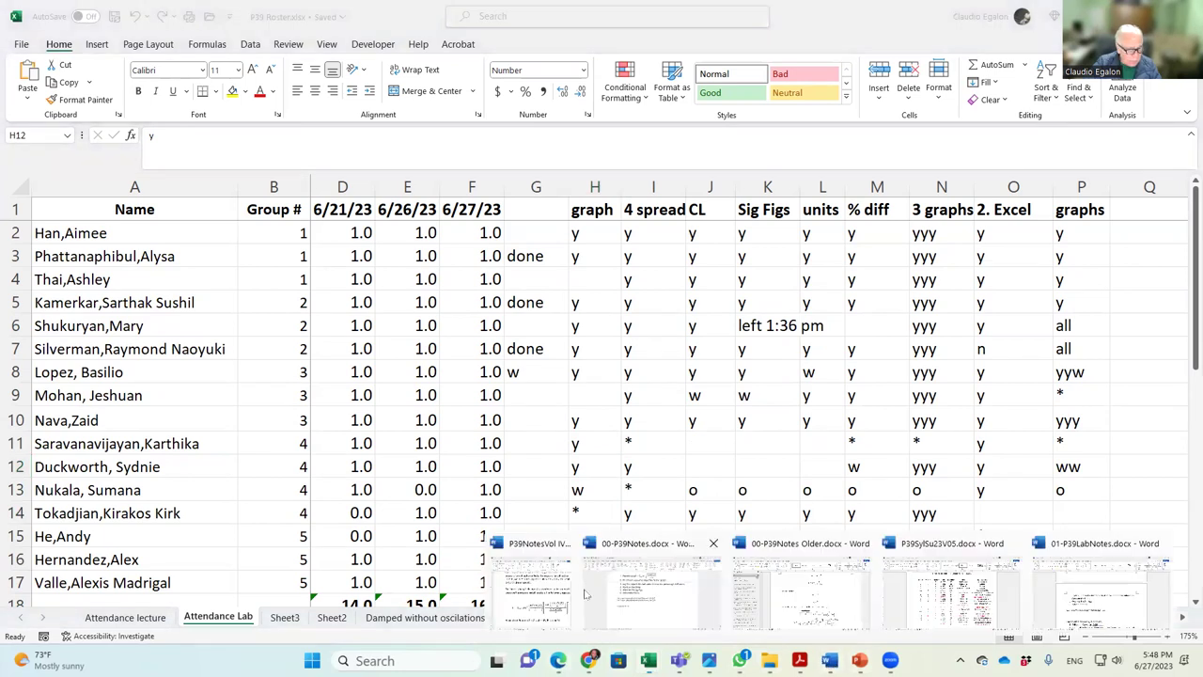
pyautogui.click(635, 588)
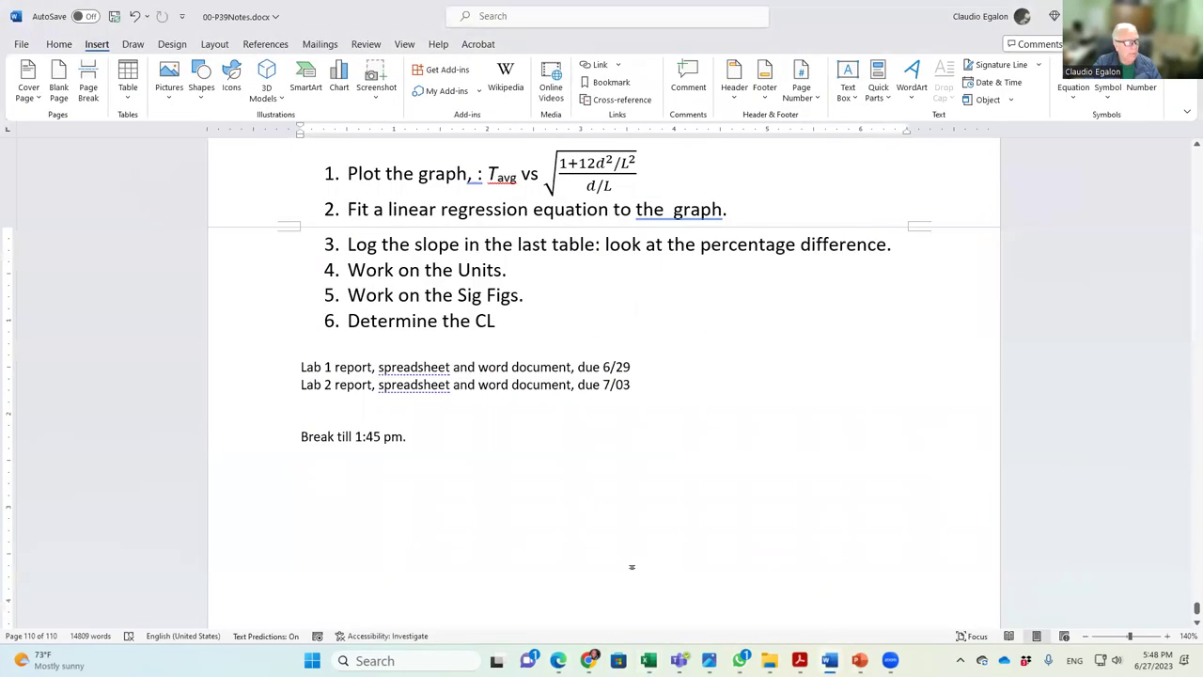
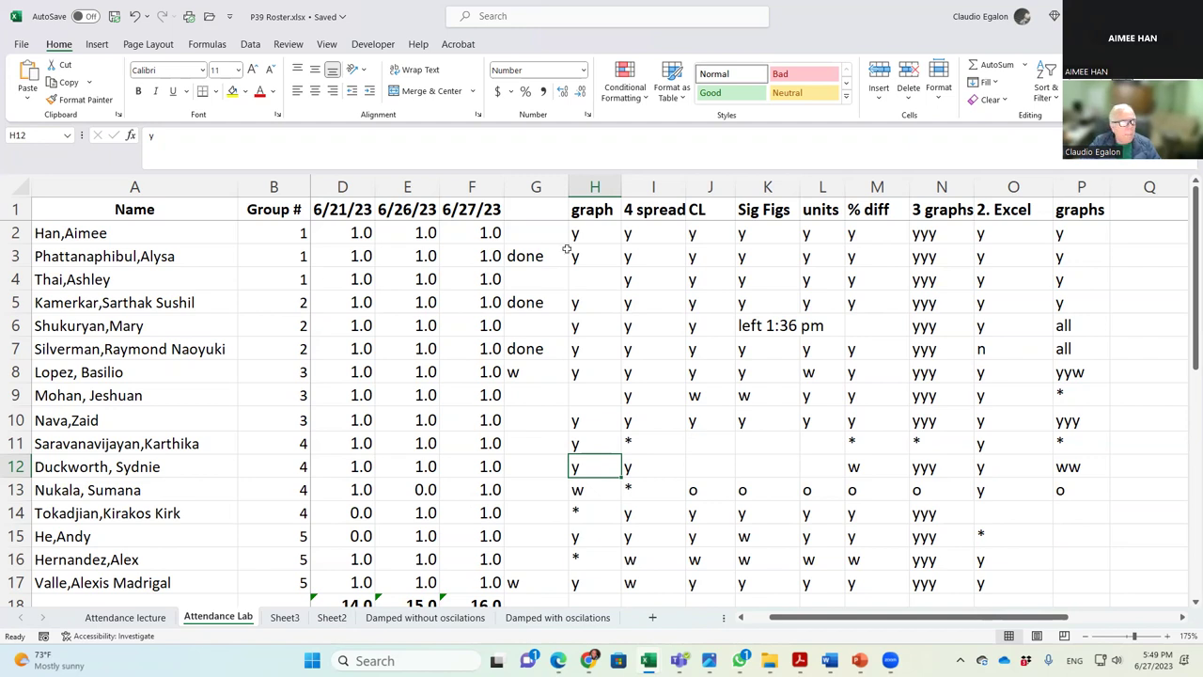
# Step: Switch from the roster to File Explorer and open the Lab #1 folder under 04-LASC > 2022 > 01-Summer > Lab > LabReports
pyautogui.click(542, 235)
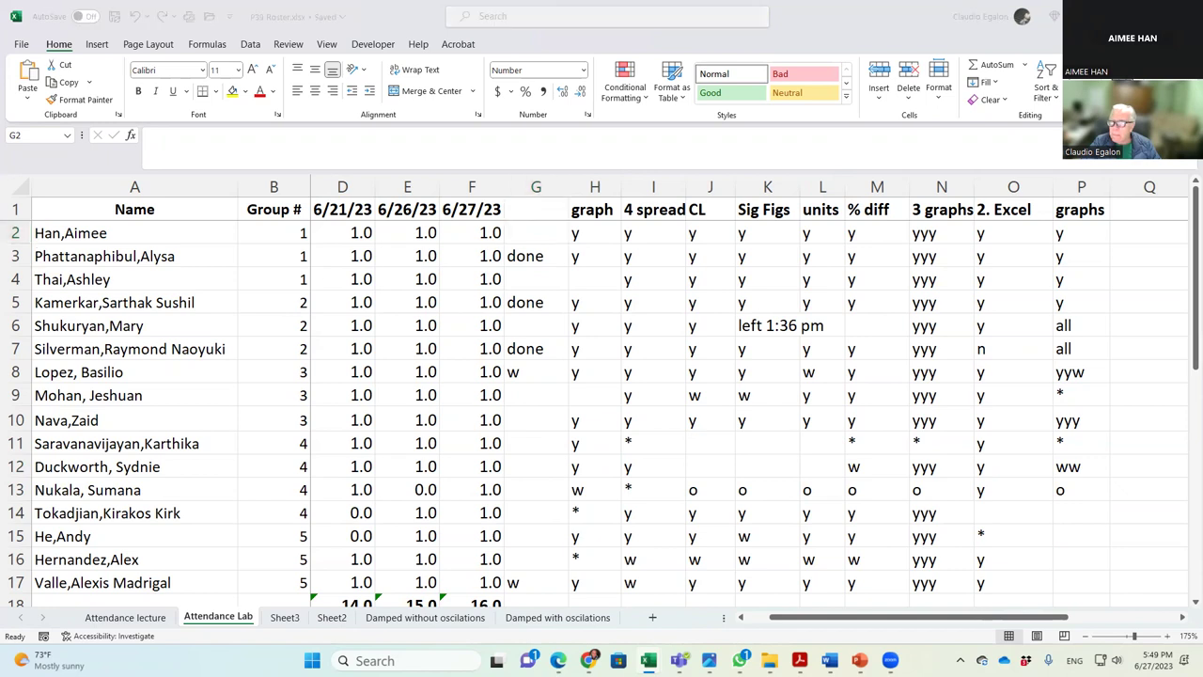
pyautogui.moveTo(890, 661)
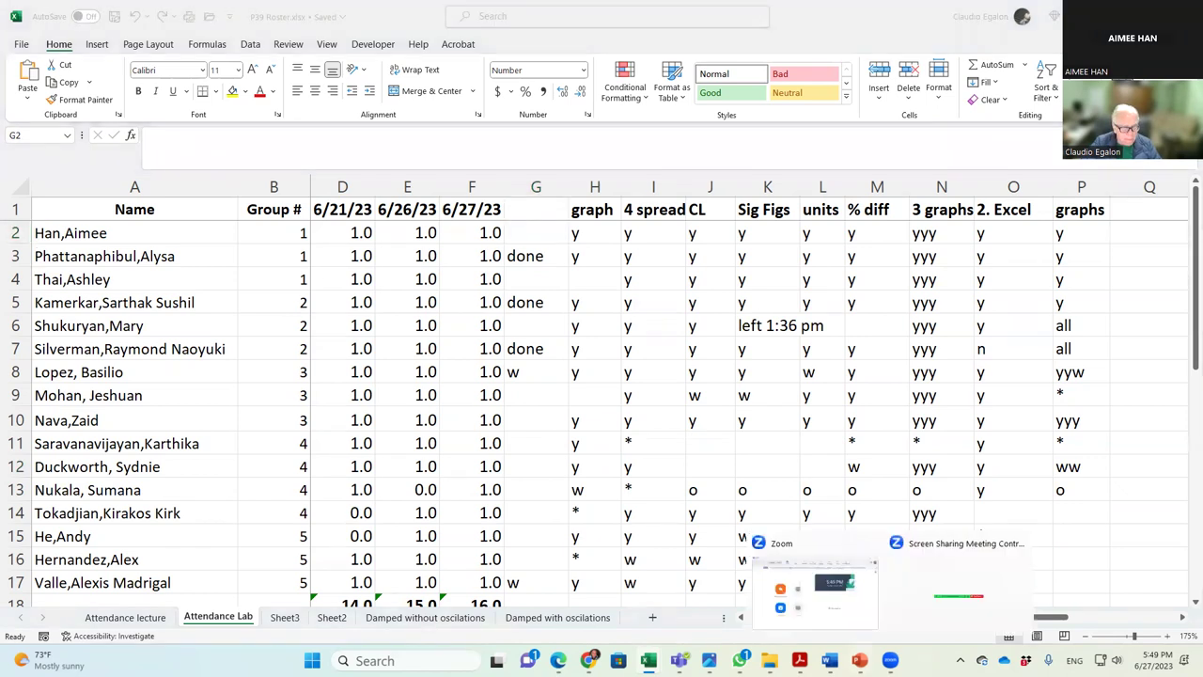
pyautogui.moveTo(829, 660)
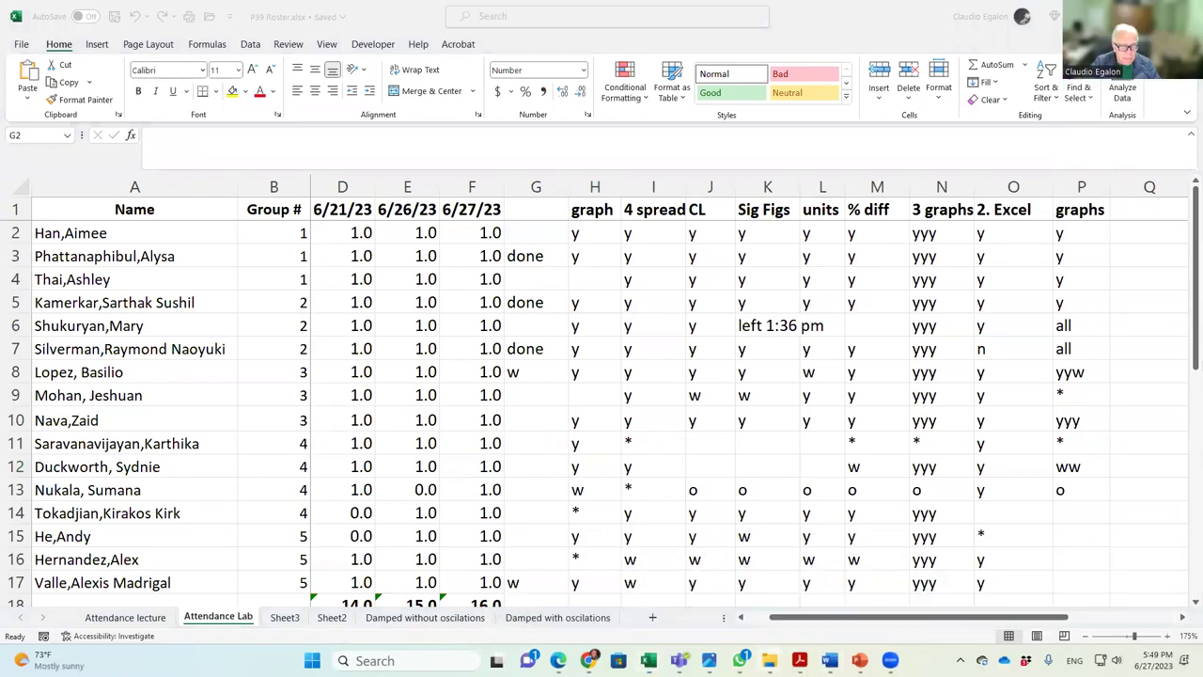
pyautogui.moveTo(769, 661)
pyautogui.click(814, 601)
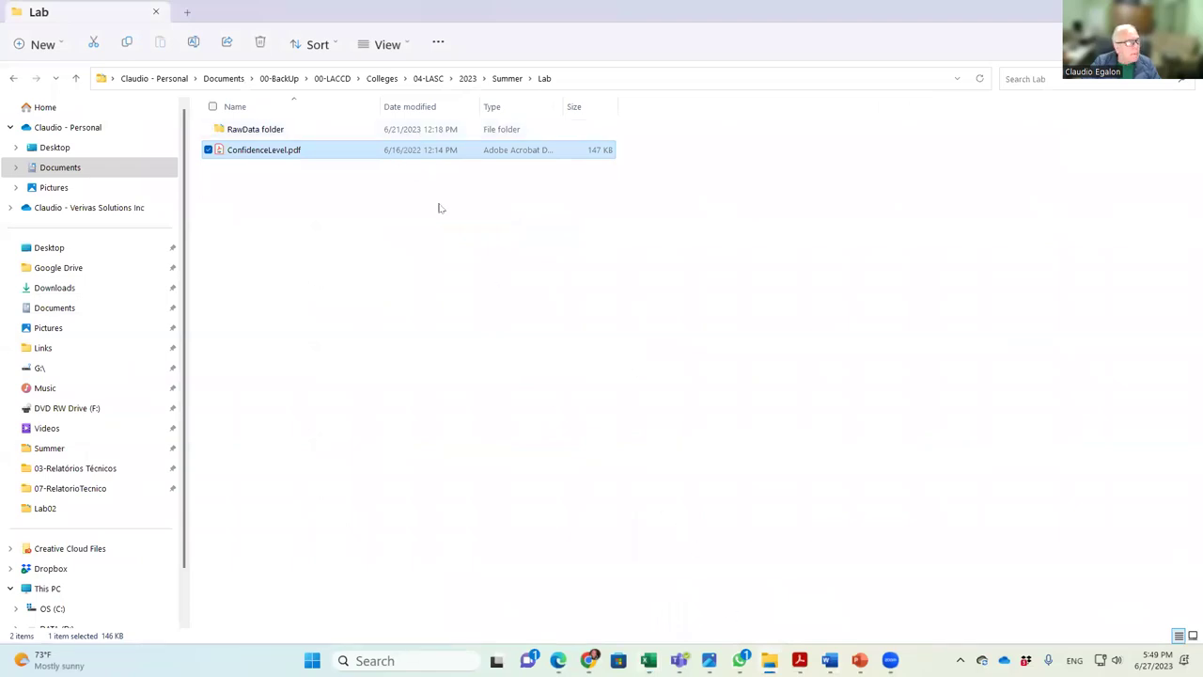
pyautogui.click(429, 78)
pyautogui.doubleClick(236, 128)
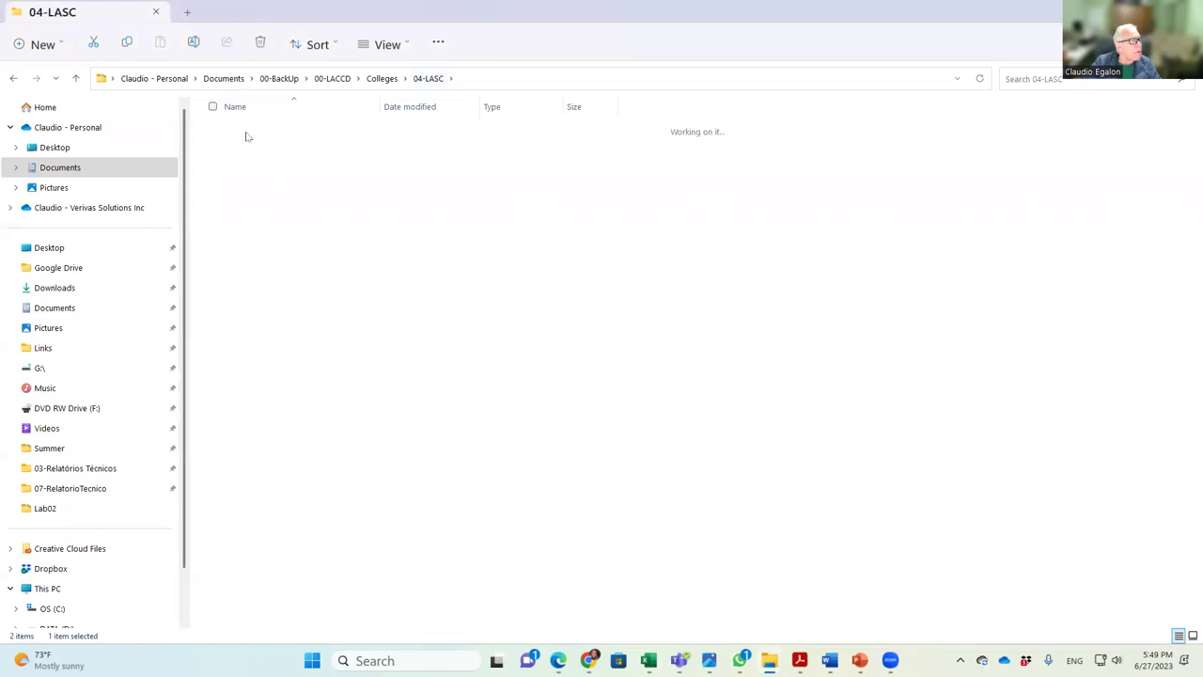
pyautogui.doubleClick(266, 136)
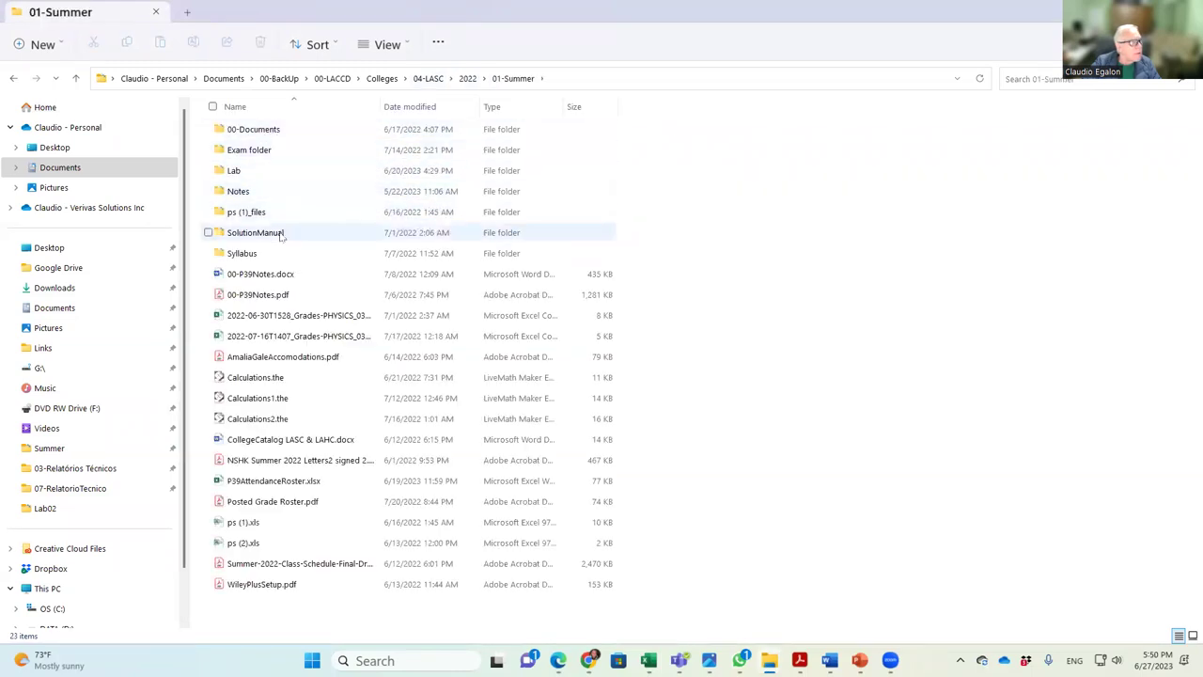
pyautogui.doubleClick(246, 173)
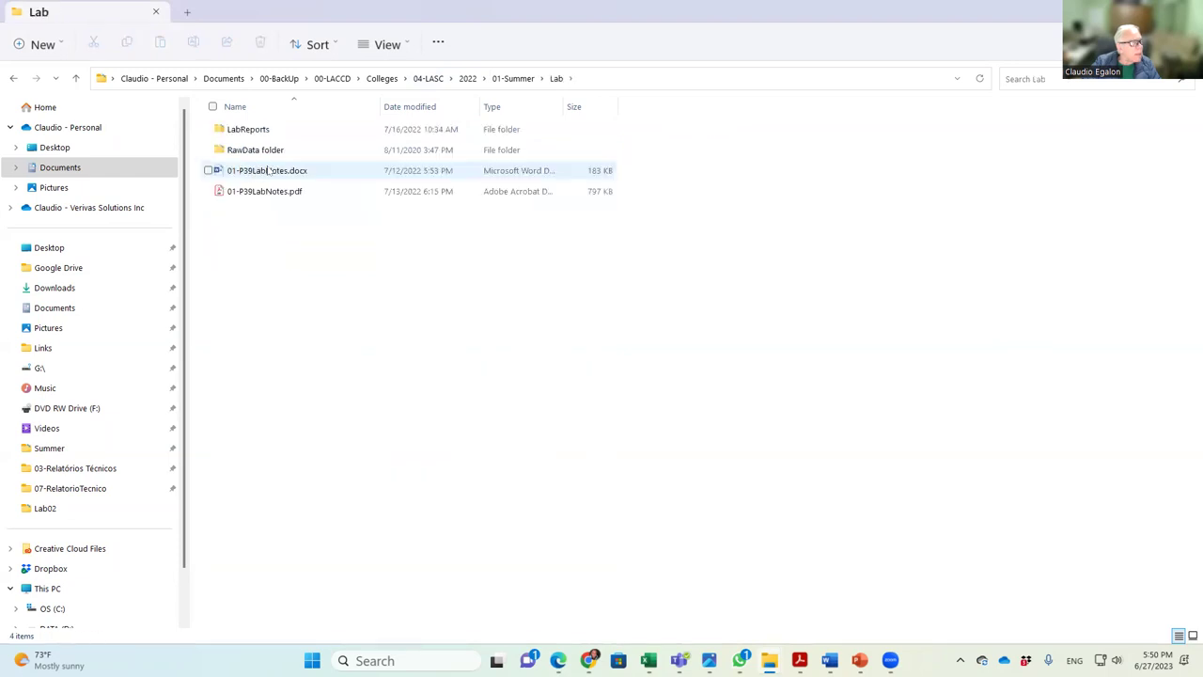
pyautogui.doubleClick(279, 134)
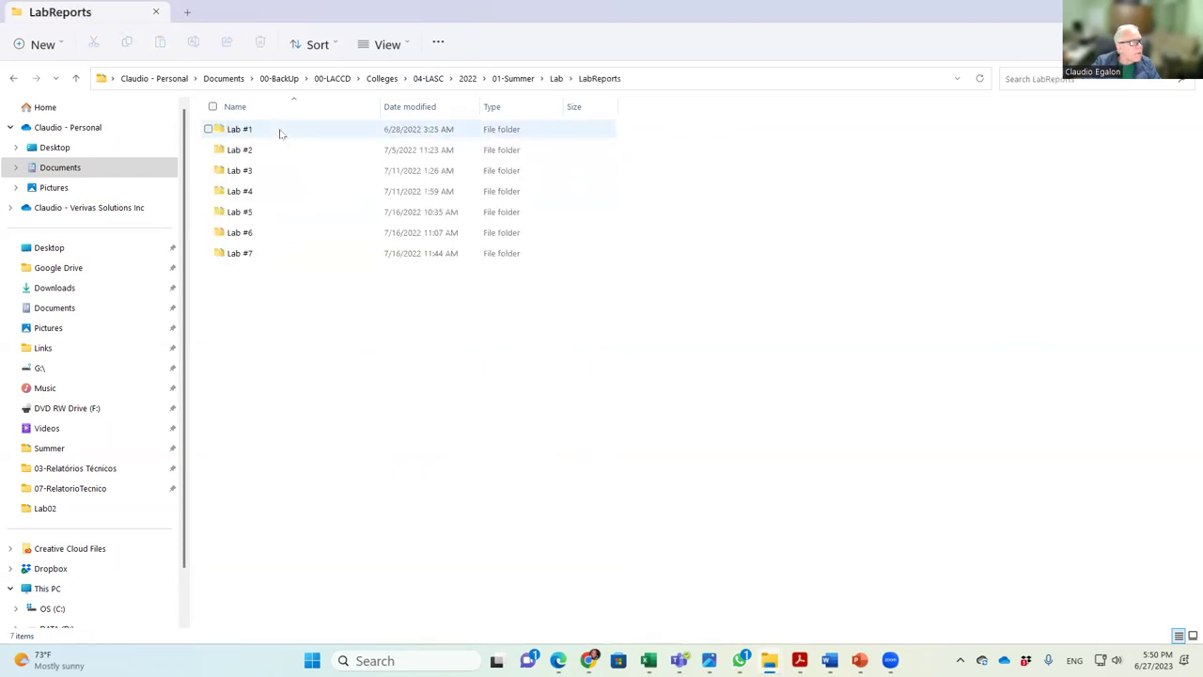
pyautogui.click(279, 135)
pyautogui.doubleClick(279, 134)
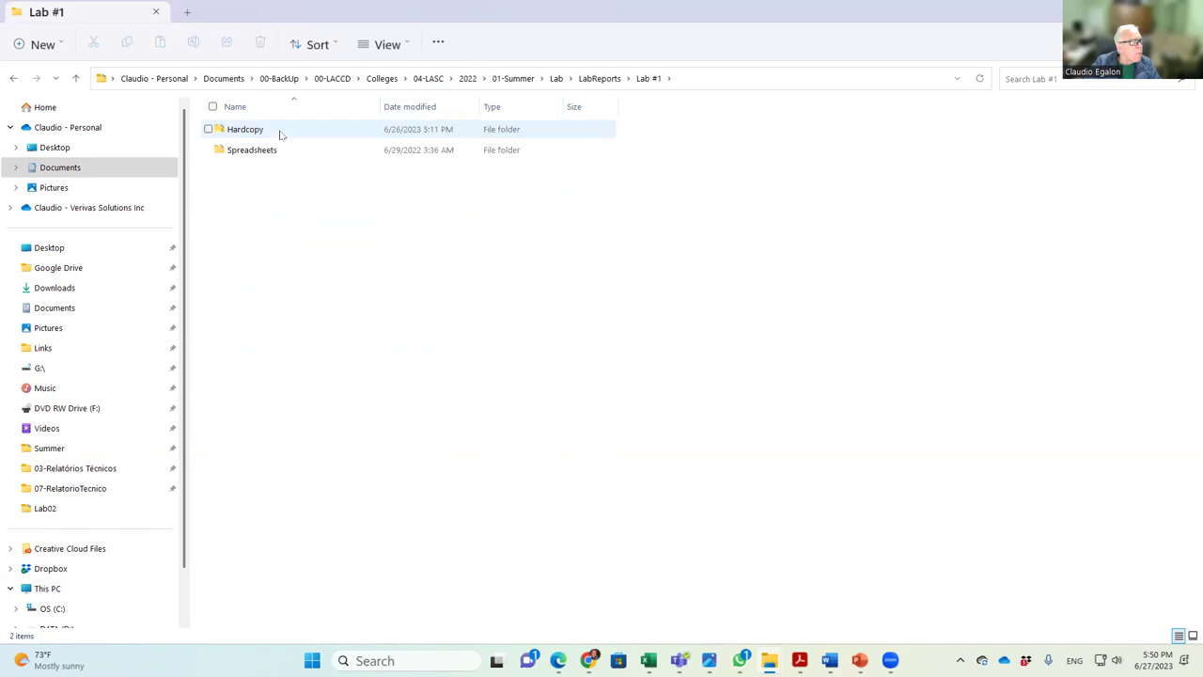
# Step: Open the Hardcopy folder of Lab #1 and bring up the Group 2 report P39L01G2.docx in Word
pyautogui.click(278, 137)
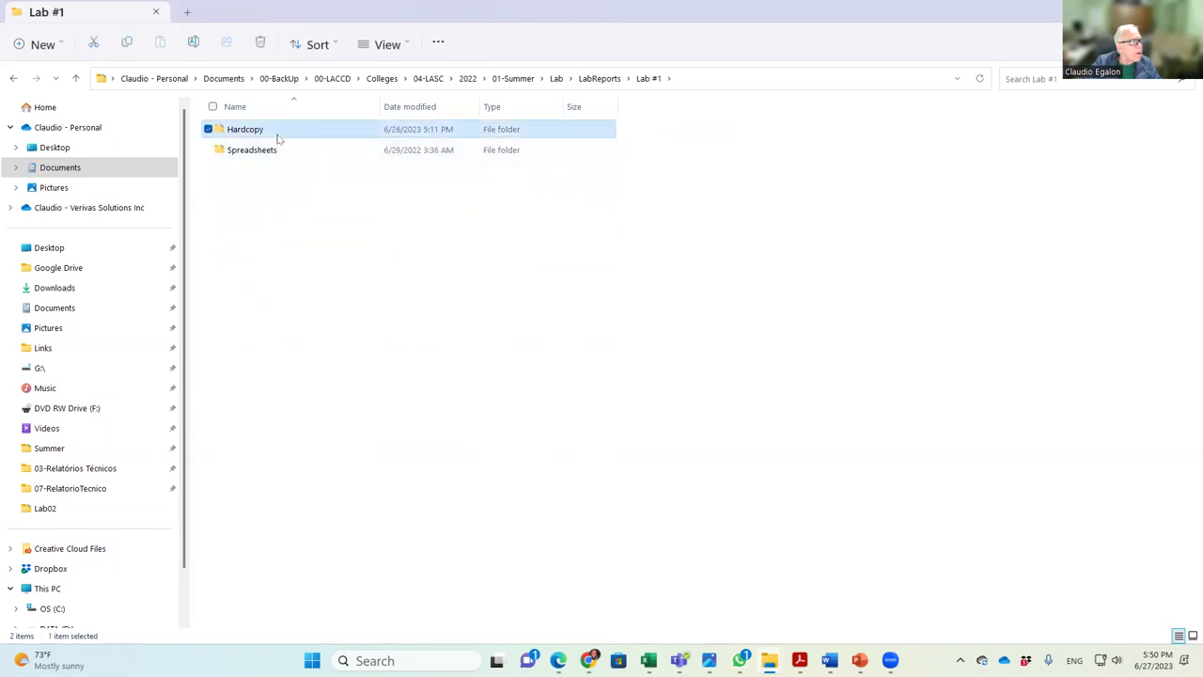
pyautogui.doubleClick(277, 138)
pyautogui.click(270, 151)
pyautogui.hotkey('alt', 'Tab')
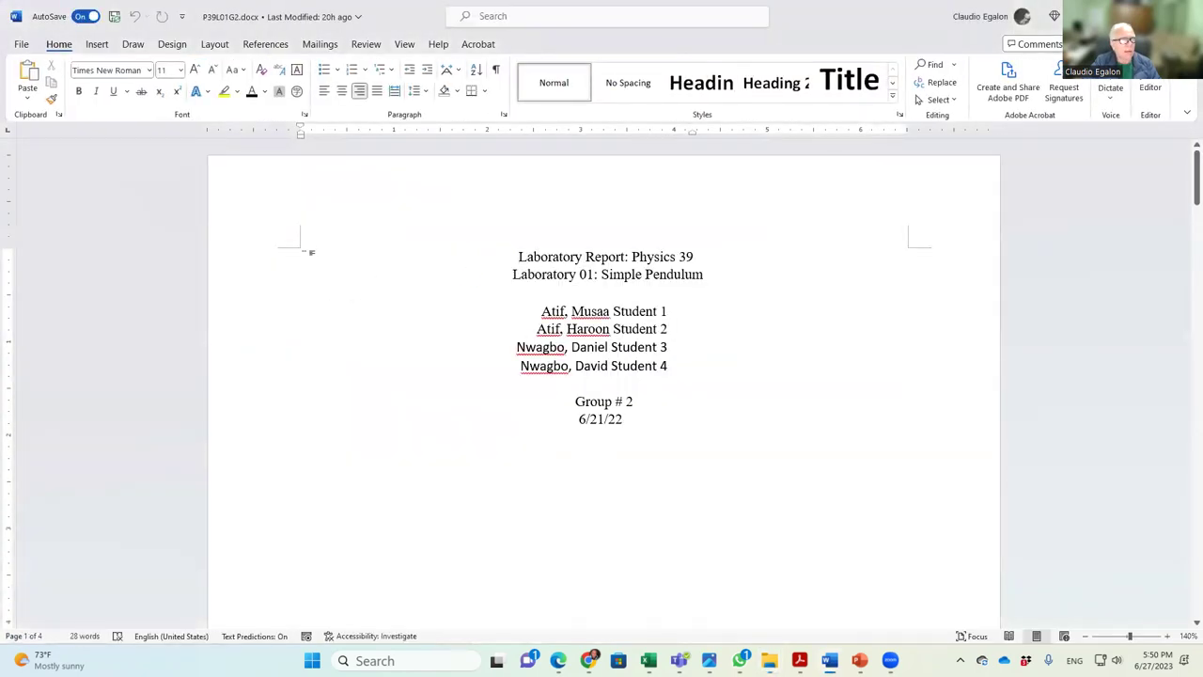
# Step: Point out the lab title, the experiment name and the list of student names on the report's title page by highlighting them
pyautogui.click(269, 260)
pyautogui.moveTo(270, 260); pyautogui.dragTo(272, 280)
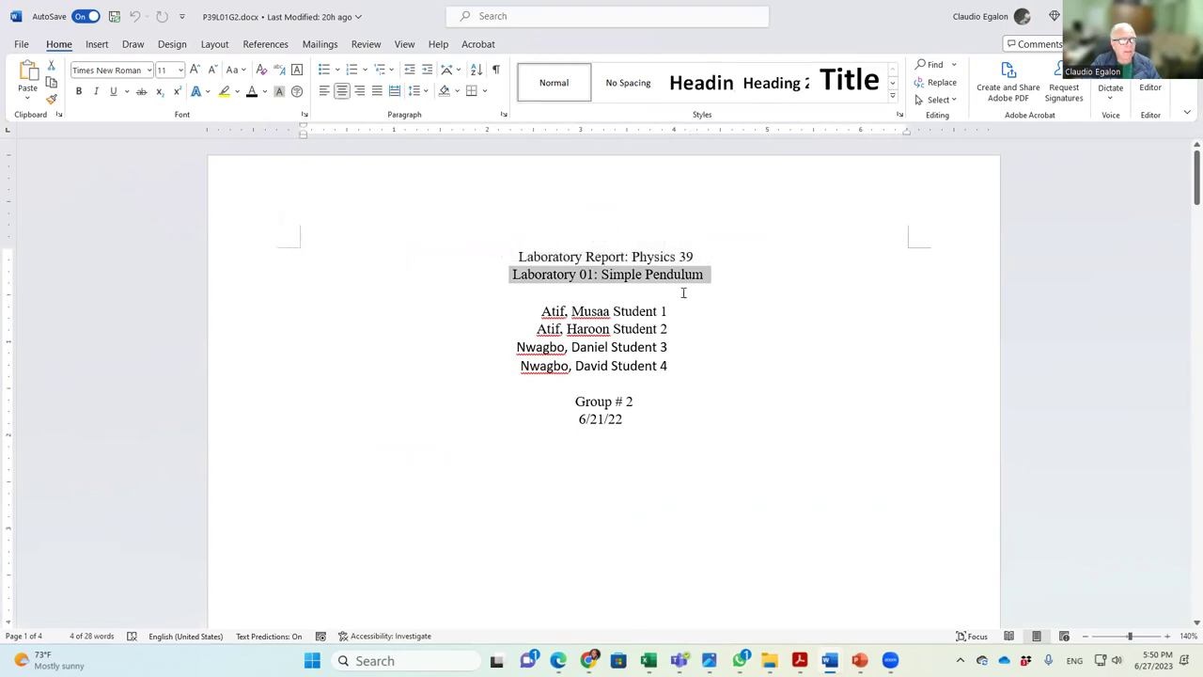
pyautogui.moveTo(602, 274); pyautogui.dragTo(678, 275)
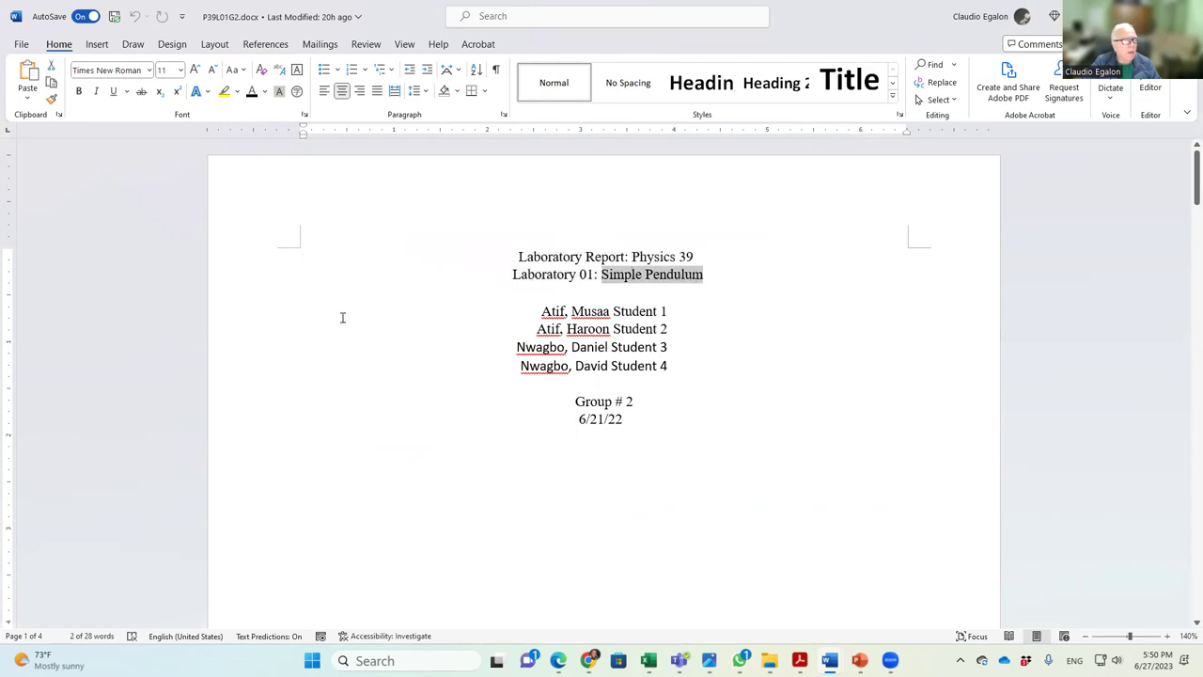
pyautogui.moveTo(274, 310); pyautogui.dragTo(277, 369)
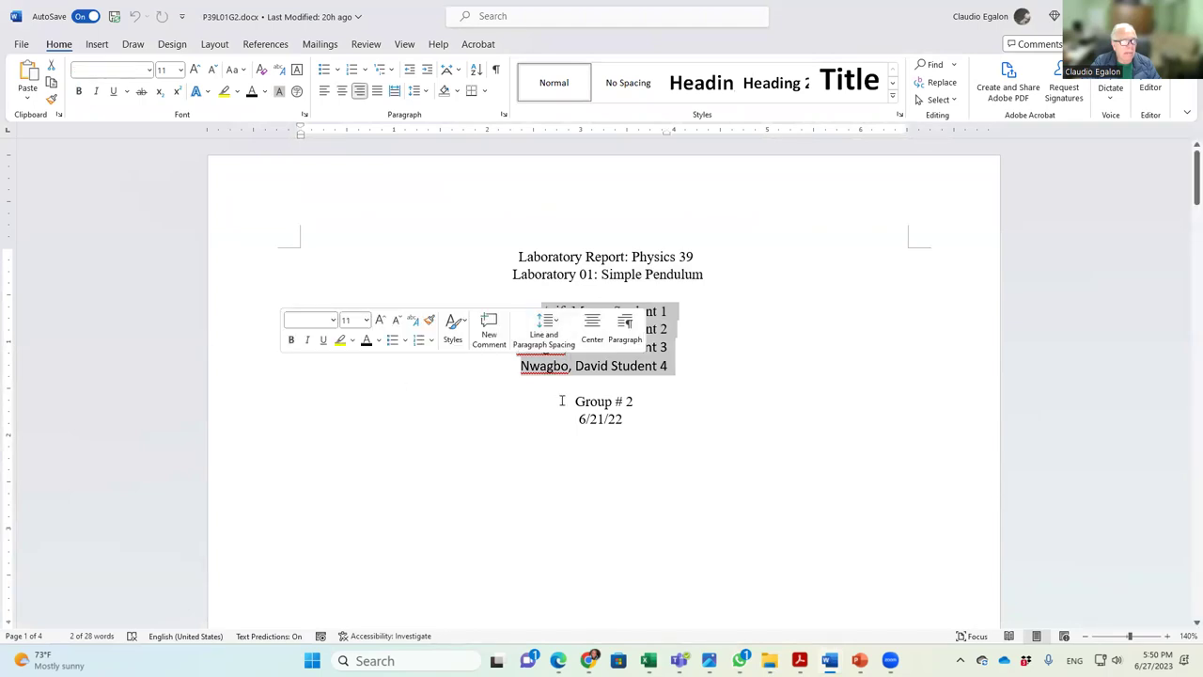
pyautogui.click(543, 448)
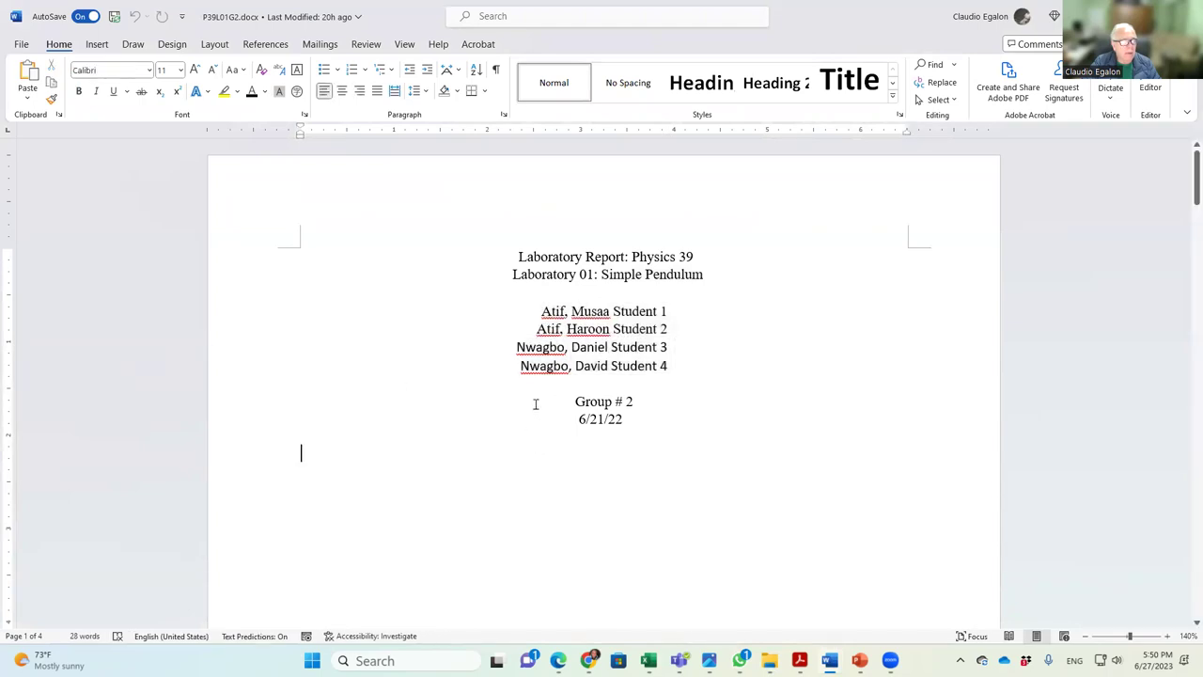
# Step: Highlight the Student 1 label, the group number line and the blank line below the date on the title page
pyautogui.click(634, 312)
pyautogui.moveTo(634, 312); pyautogui.dragTo(667, 312)
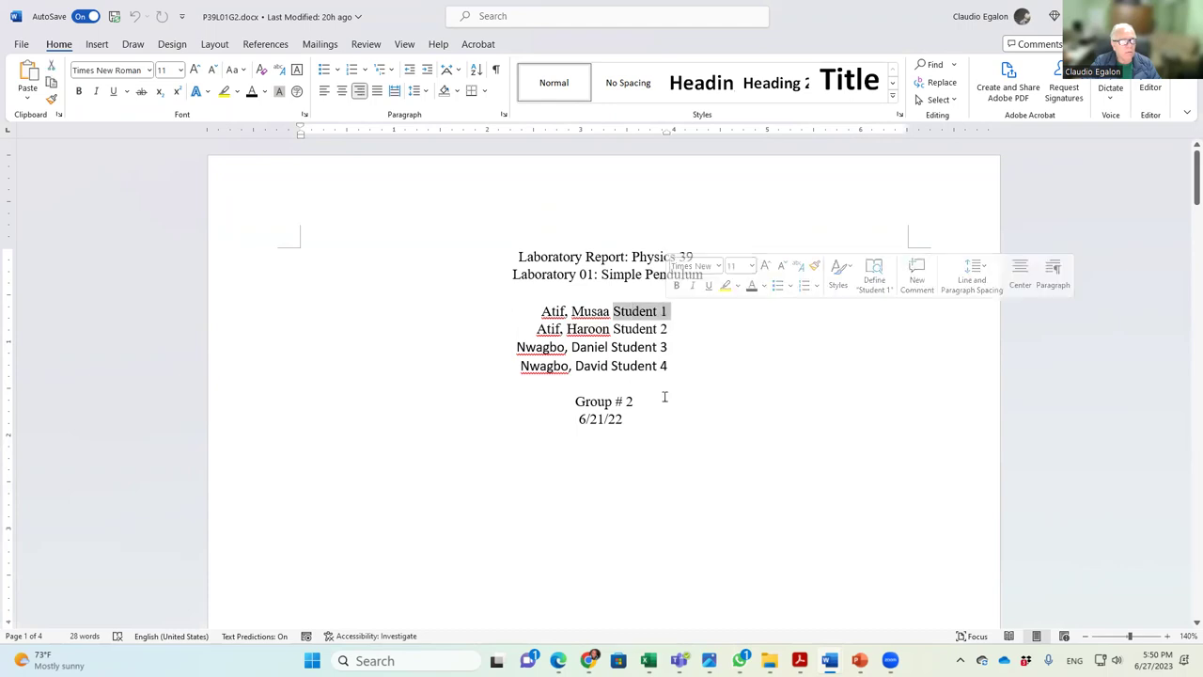
pyautogui.click(310, 407)
pyautogui.press('Down')
pyautogui.click(270, 407)
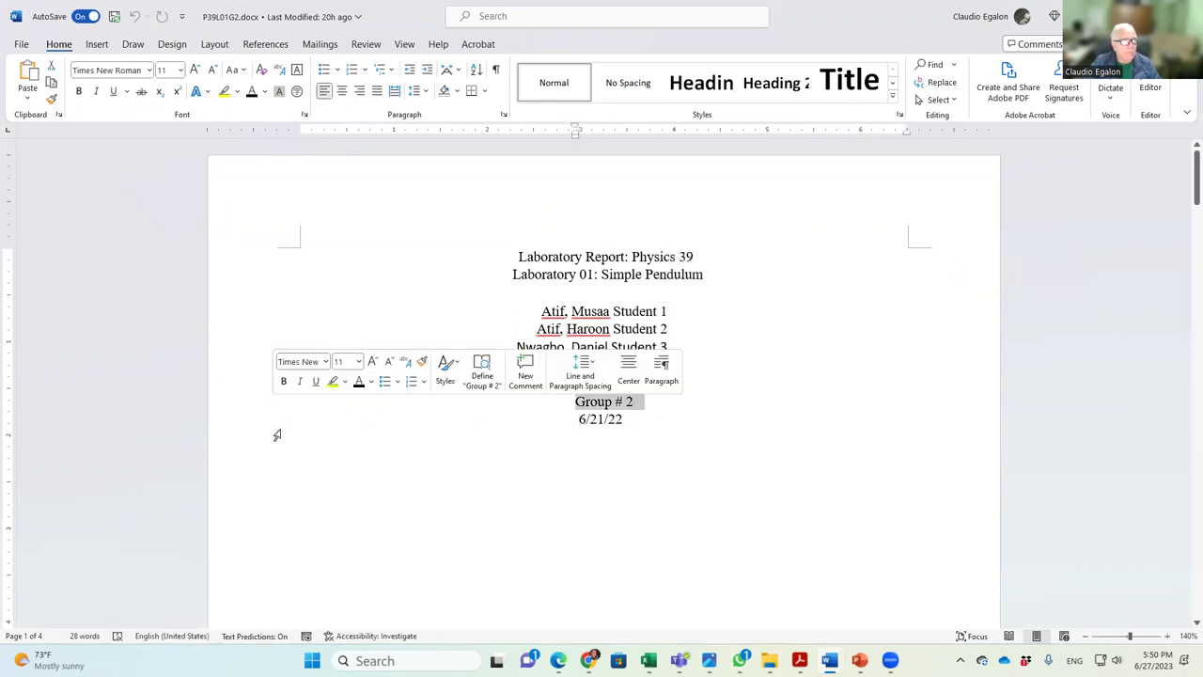
pyautogui.click(275, 434)
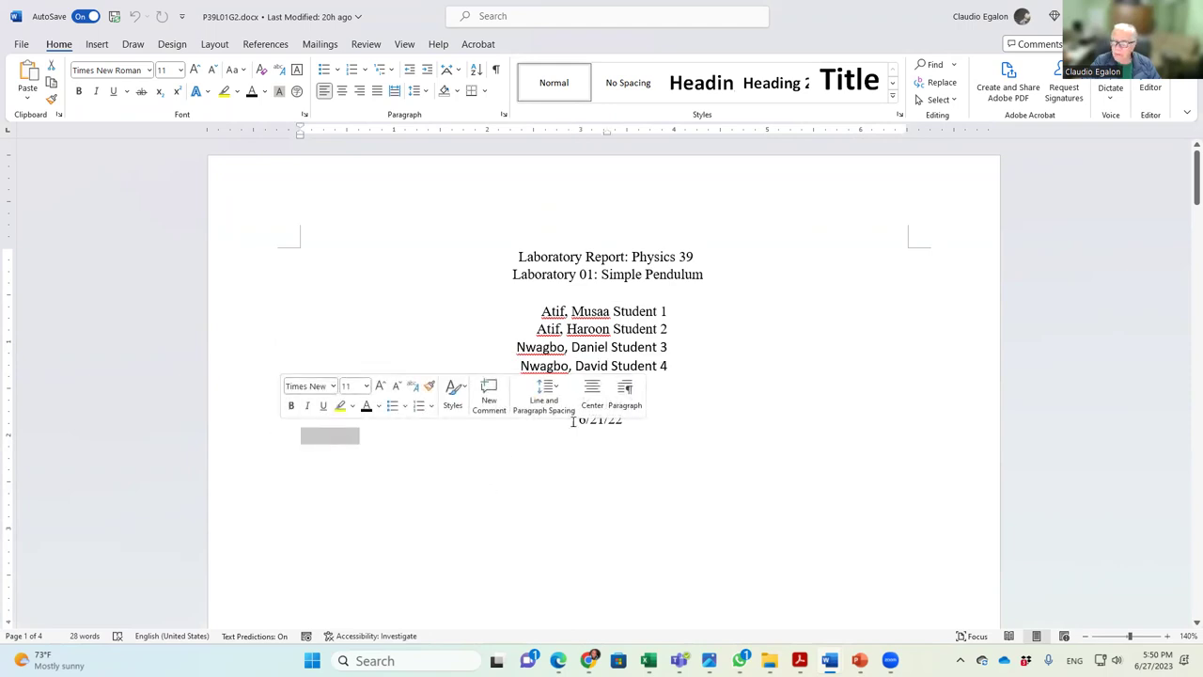
pyautogui.click(851, 439)
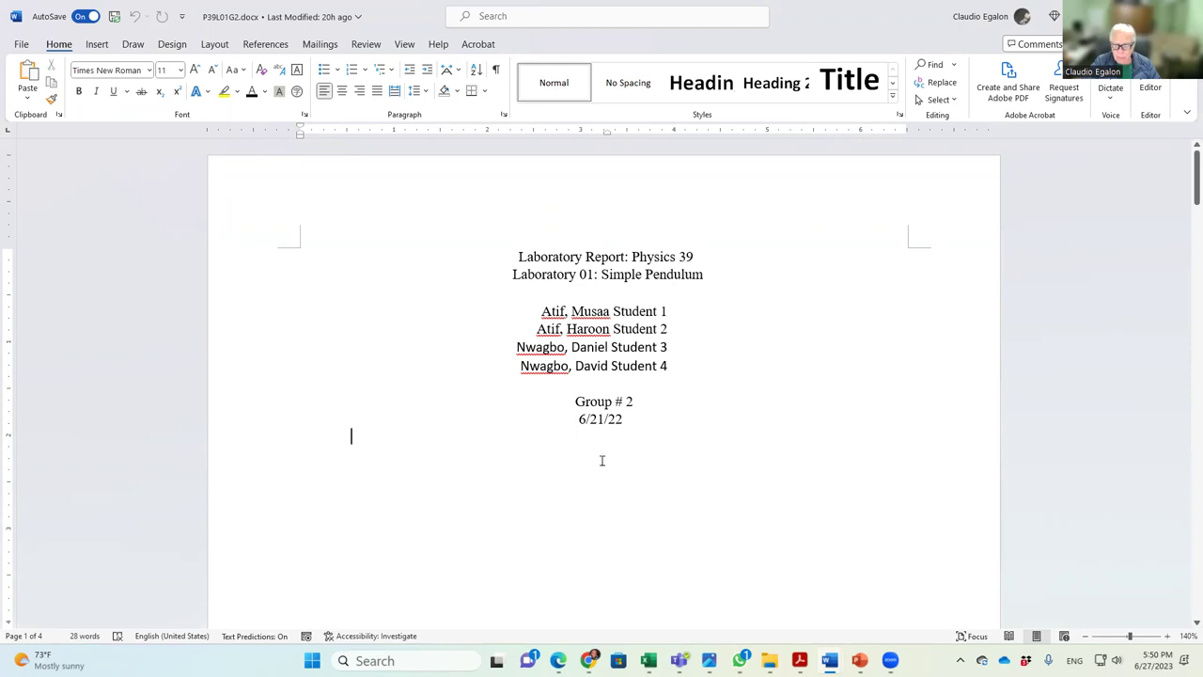
# Step: Look through the remaining pages of the report, examining the g value table and Table 1-1 with the data and results
pyautogui.scroll(-10, 724, 416)
pyautogui.scroll(-3, 724, 416)
pyautogui.click(720, 416)
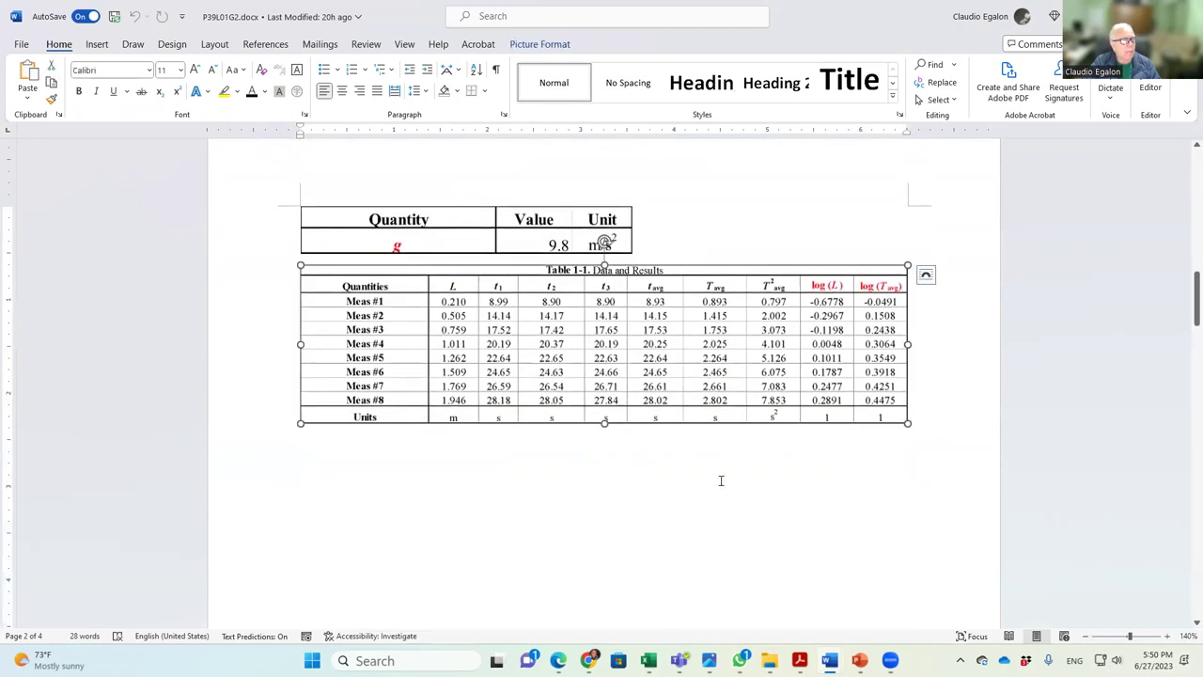
pyautogui.scroll(-4, 720, 480)
pyautogui.scroll(6, 721, 480)
pyautogui.scroll(-10, 721, 479)
pyautogui.scroll(-5, 720, 479)
pyautogui.scroll(4, 722, 478)
pyautogui.scroll(-5, 722, 477)
pyautogui.scroll(2, 721, 477)
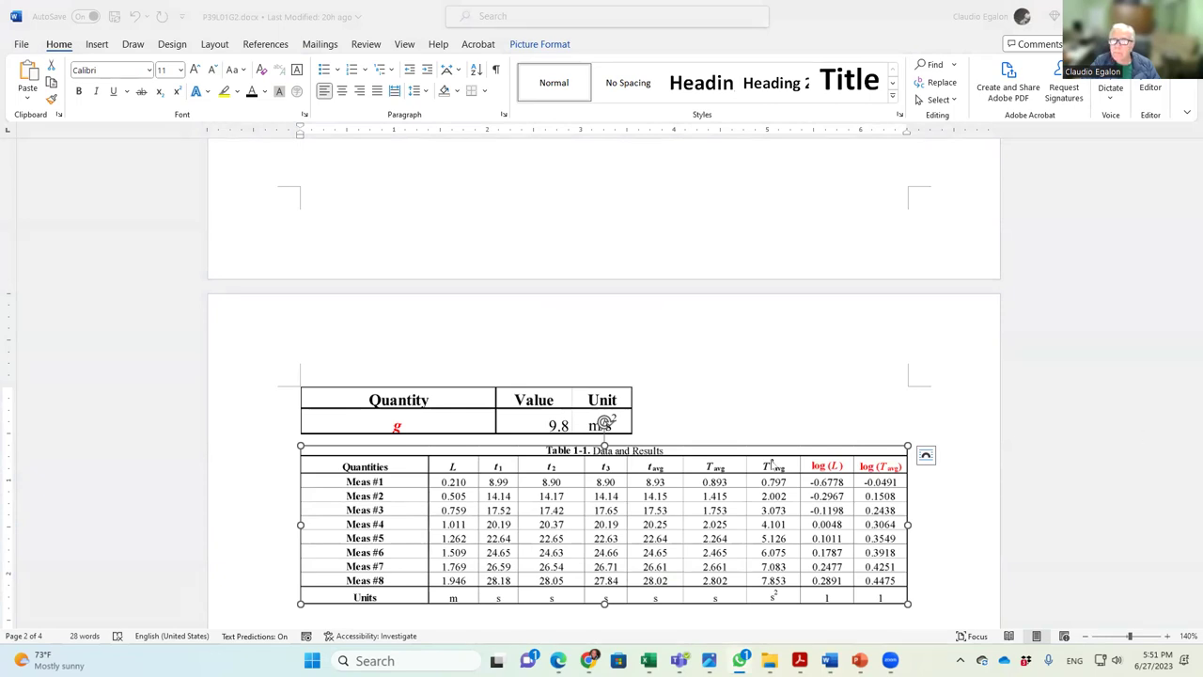
# Step: Switch to P39 Roster.xlsx in Excel and review the lab progress entries in rows 14 to 16
pyautogui.moveTo(648, 661)
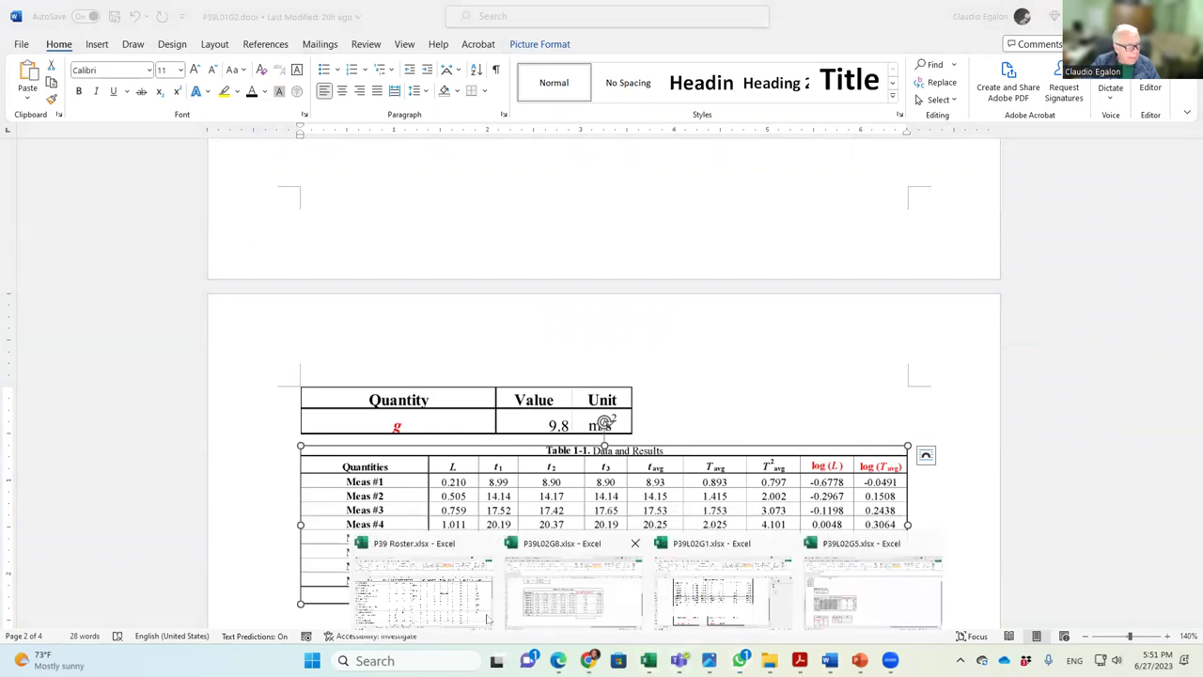
pyautogui.click(443, 602)
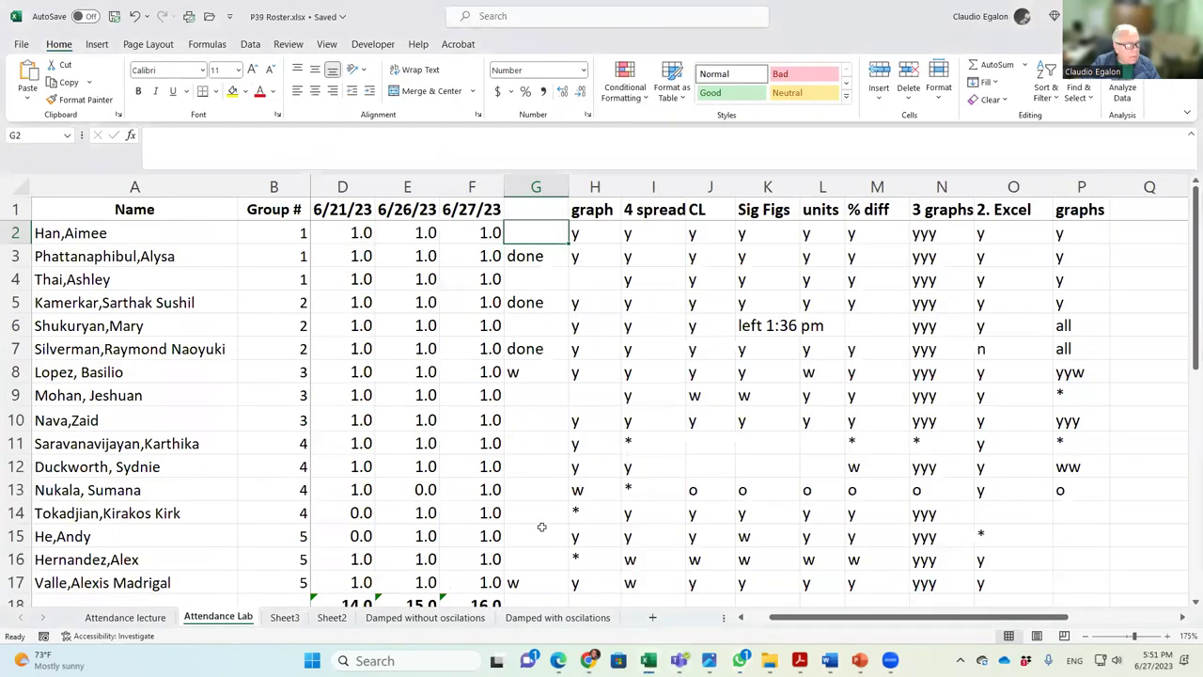
pyautogui.scroll(-2, 537, 527)
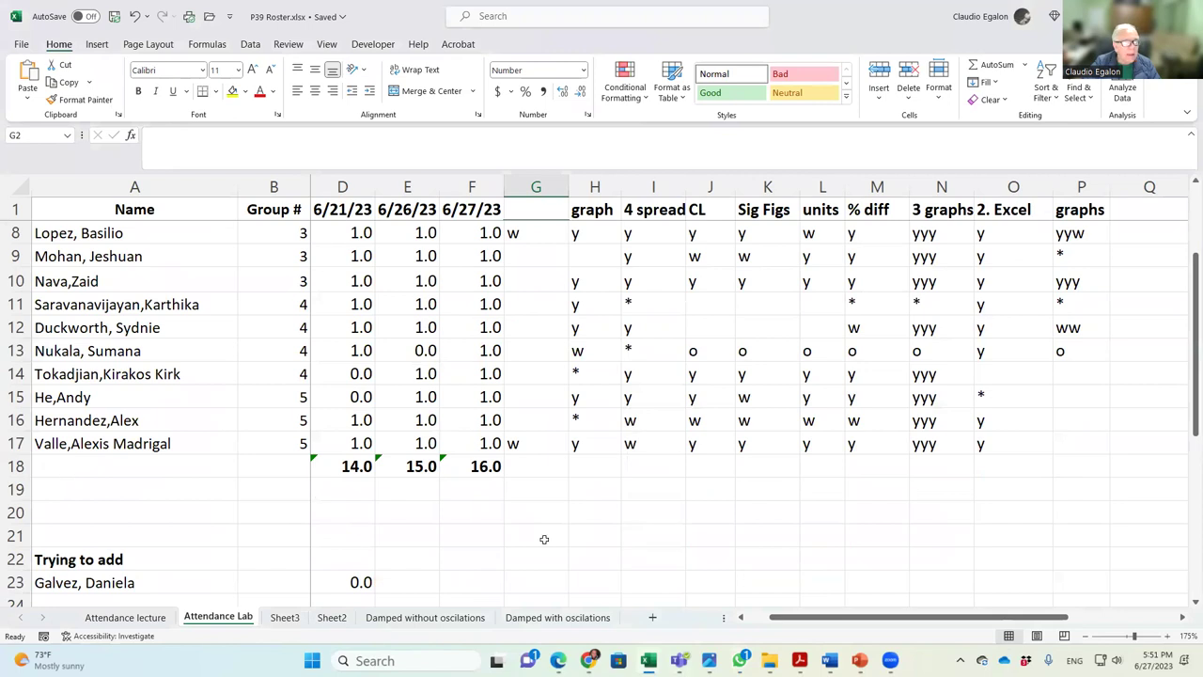
pyautogui.click(16, 373)
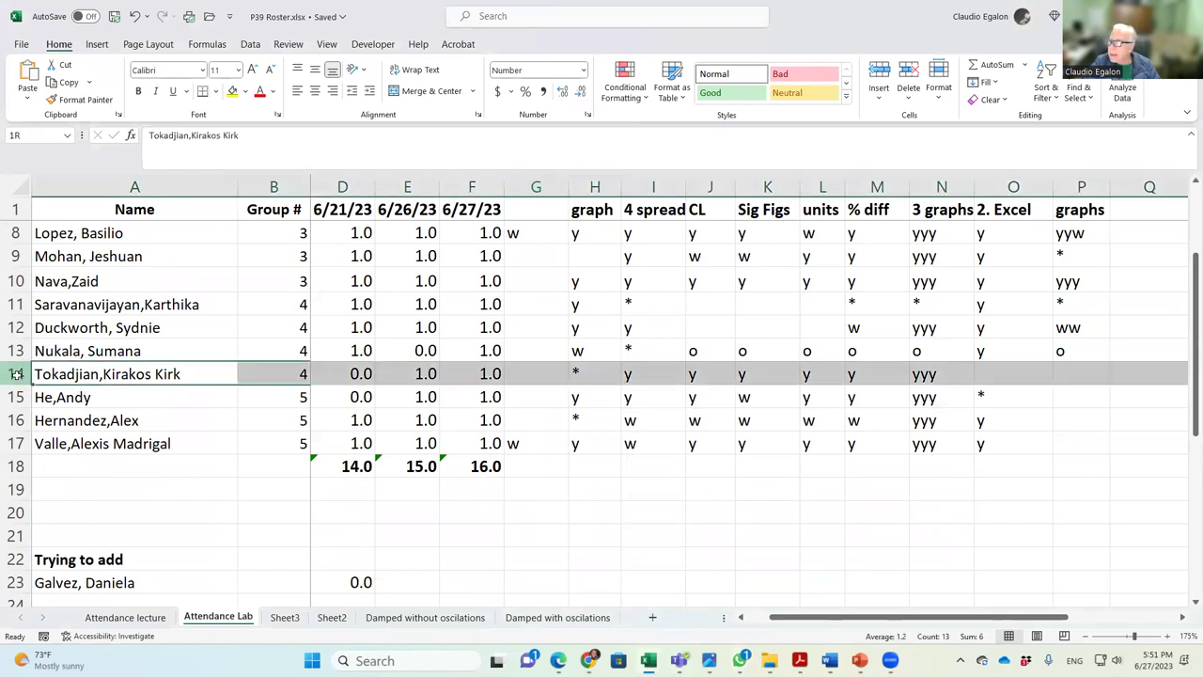
pyautogui.moveTo(16, 373); pyautogui.dragTo(16, 420)
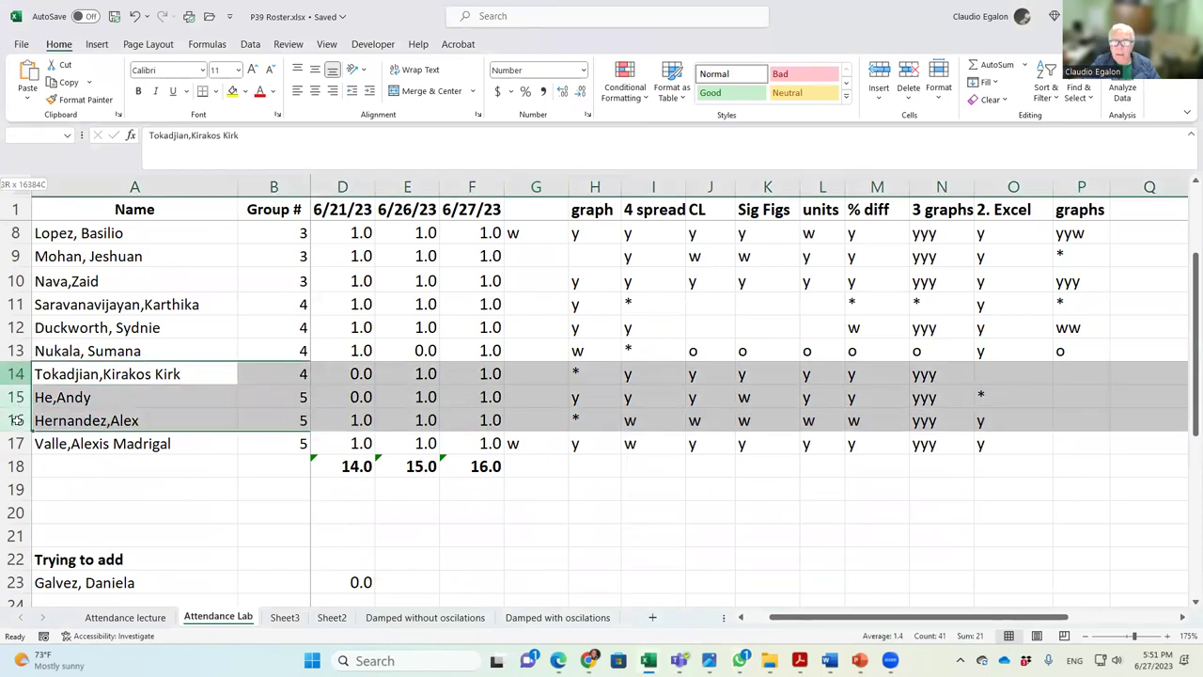
pyautogui.scroll(2, 316, 448)
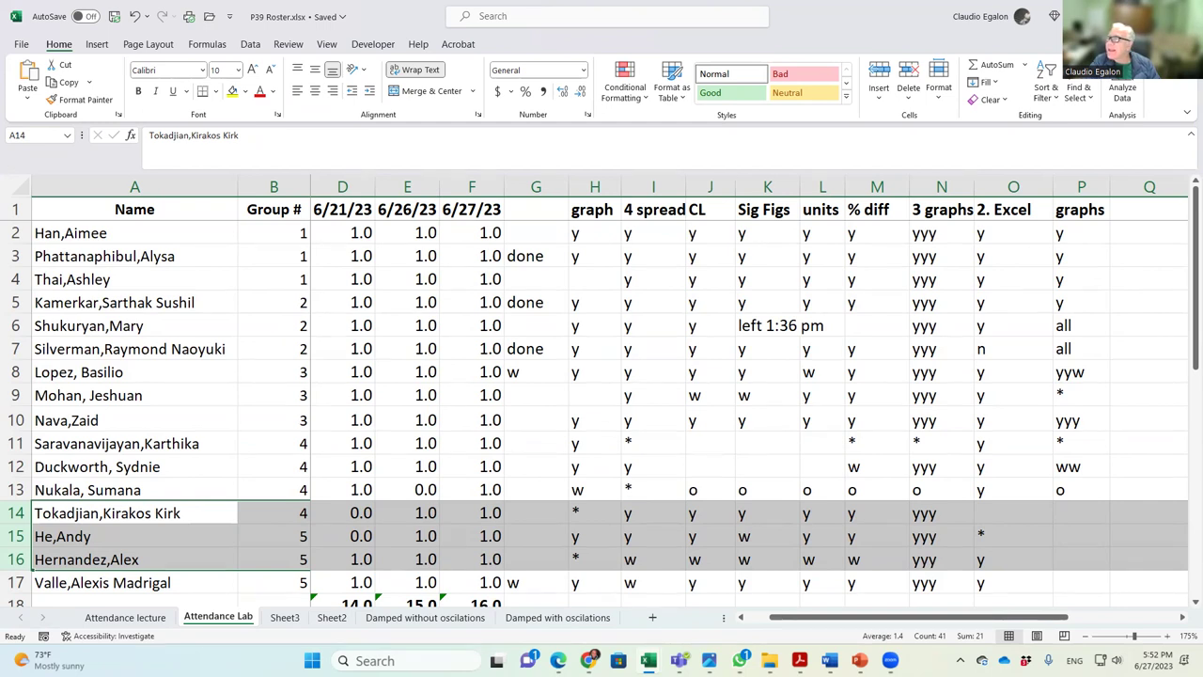
# Step: Set the graph column entry of the Group 4 student in row 14 to y
pyautogui.click(594, 512)
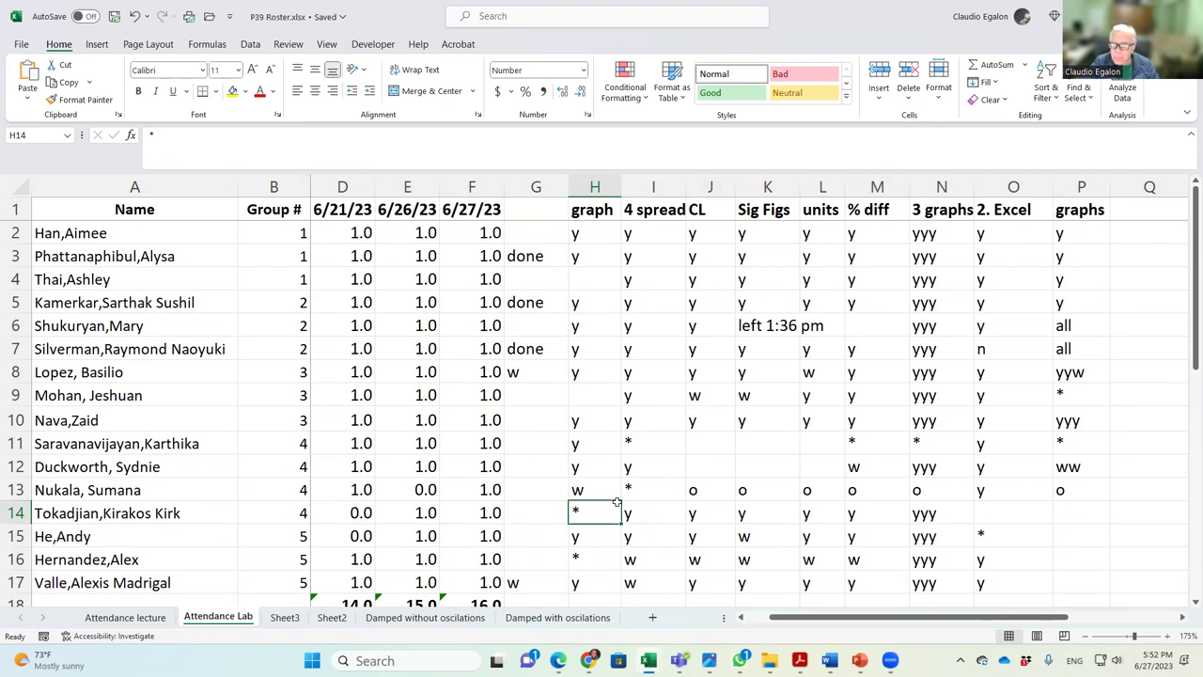
pyautogui.write('y')
pyautogui.press('Return')
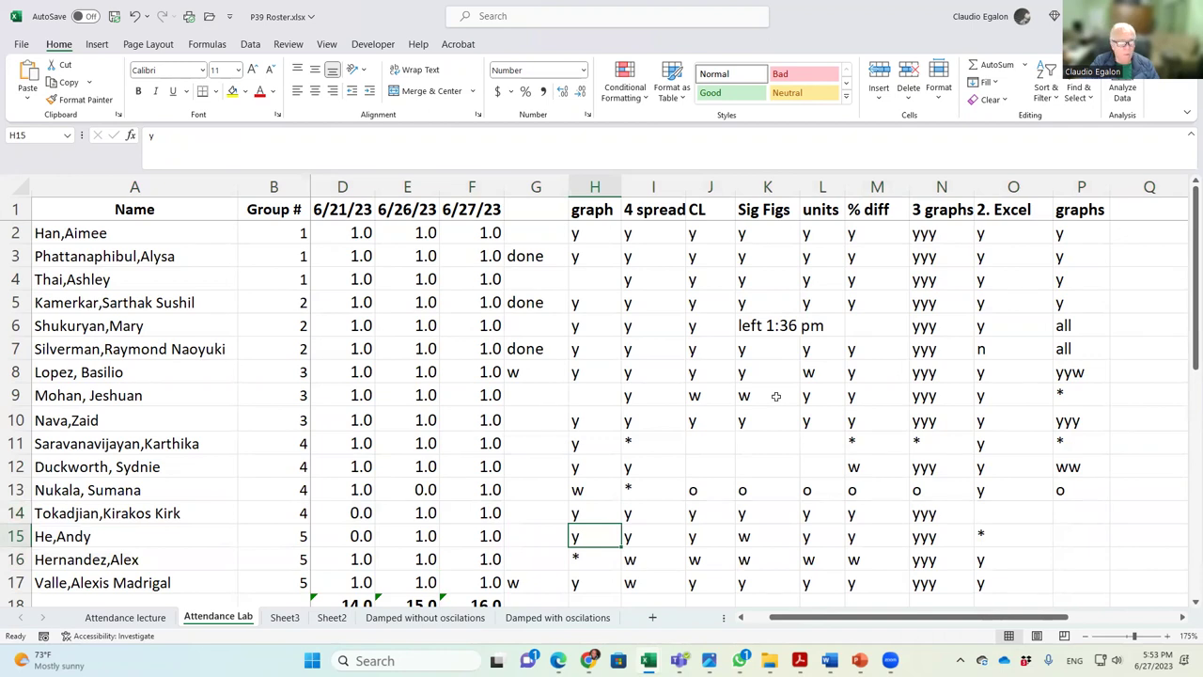
pyautogui.click(756, 344)
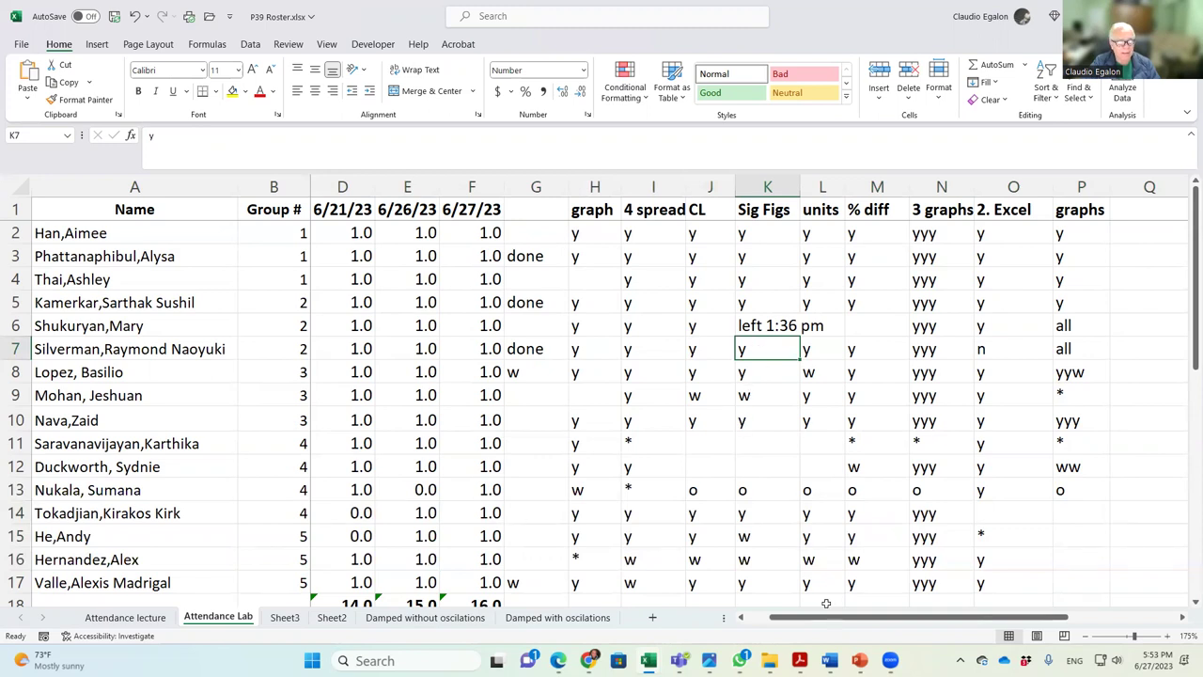
# Step: Switch to the 08-SHM.pptx presentation in PowerPoint and browse its pendulum slides, ending on slide 4
pyautogui.click(859, 660)
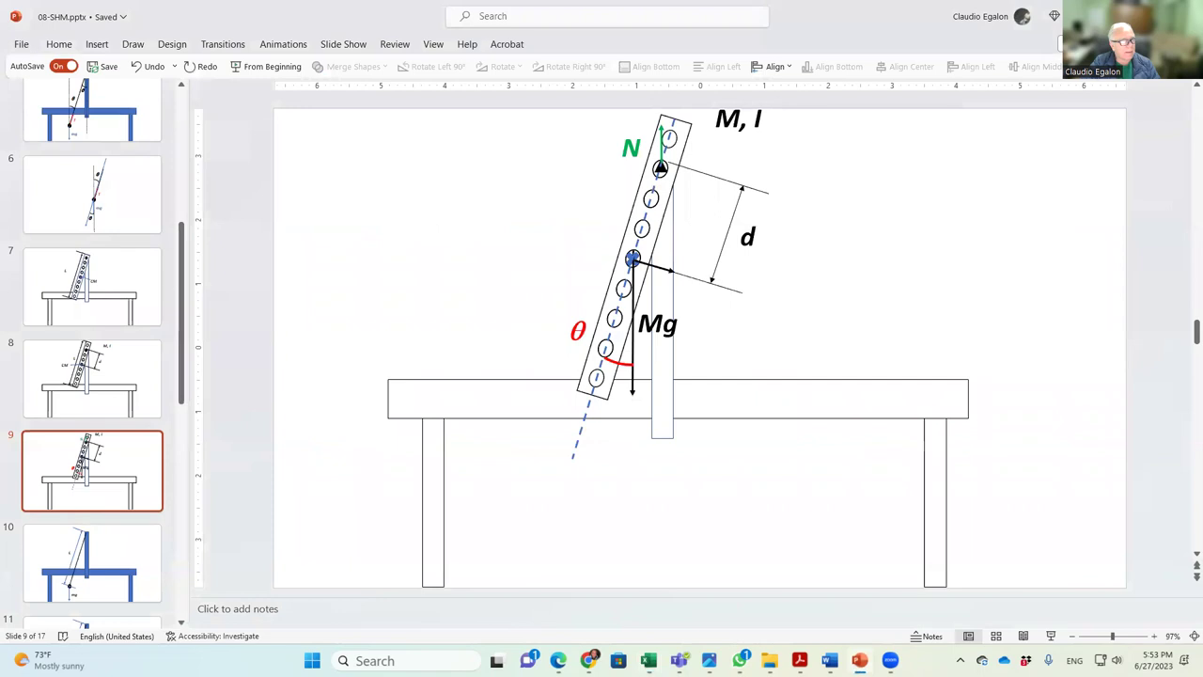
pyautogui.scroll(-5, 571, 543)
pyautogui.scroll(-3, 571, 543)
pyautogui.scroll(3, 572, 538)
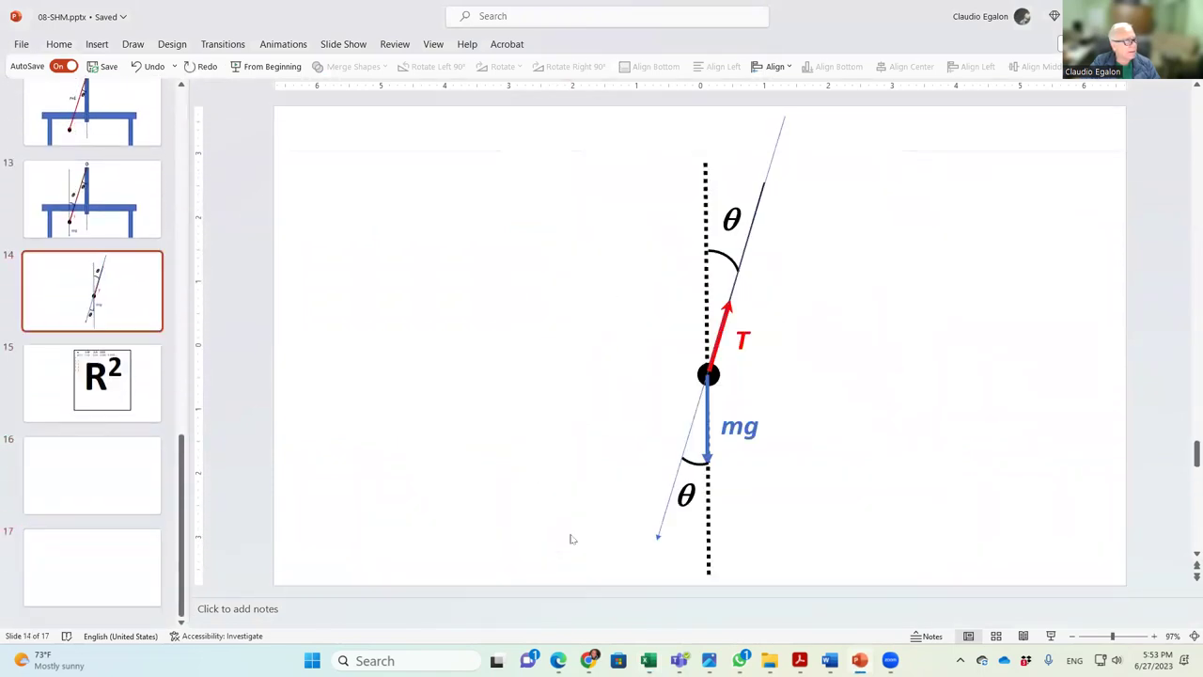
pyautogui.scroll(6, 572, 538)
pyautogui.scroll(4, 571, 538)
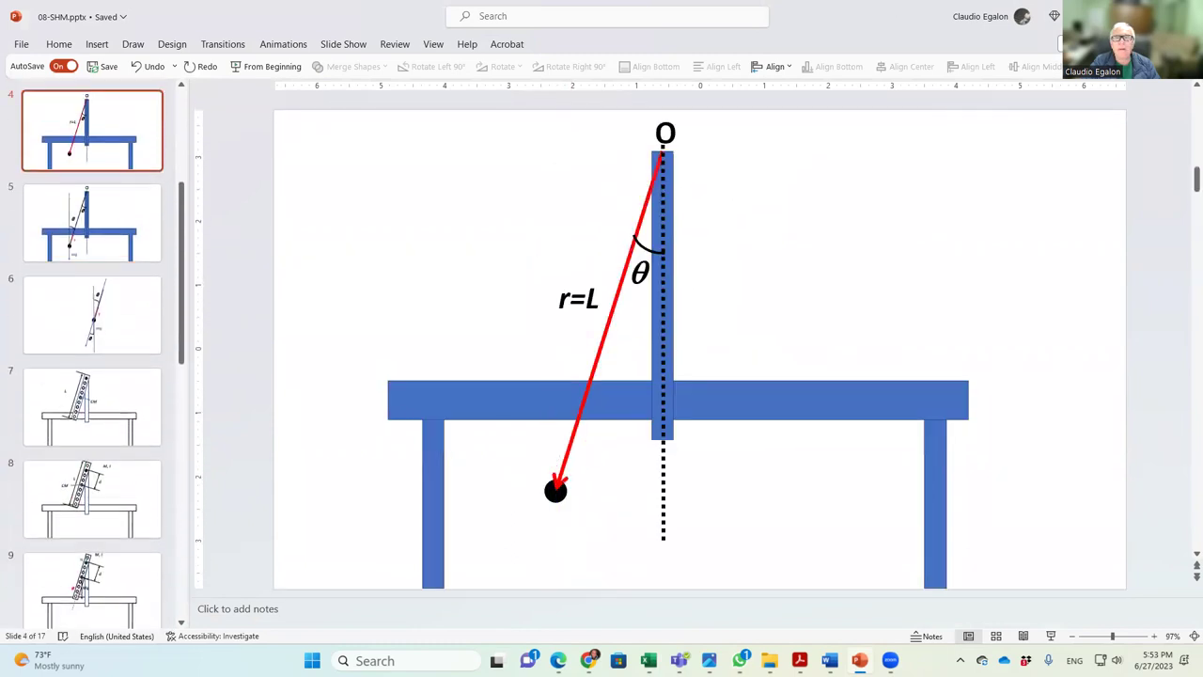
# Step: Return to the lab roster in Excel and look over the student rows with the 6/20/23 attendance column in view
pyautogui.hotkey('alt', 'Tab')
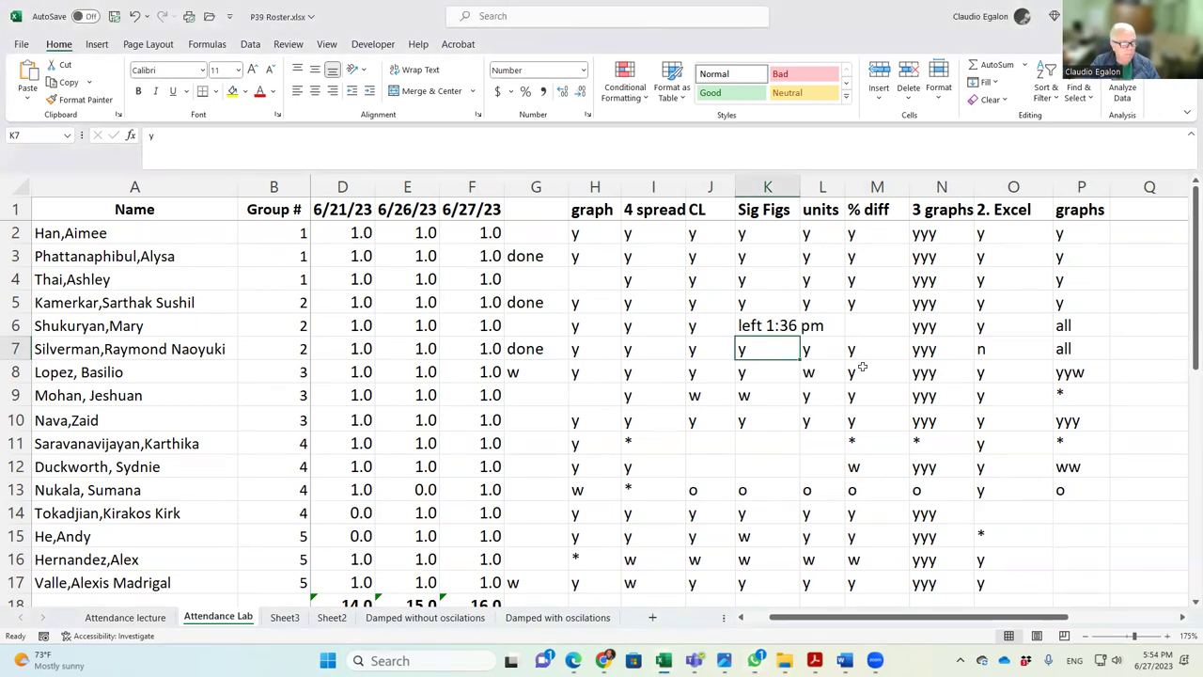
pyautogui.scroll(-4, 803, 449)
pyautogui.scroll(2, 803, 450)
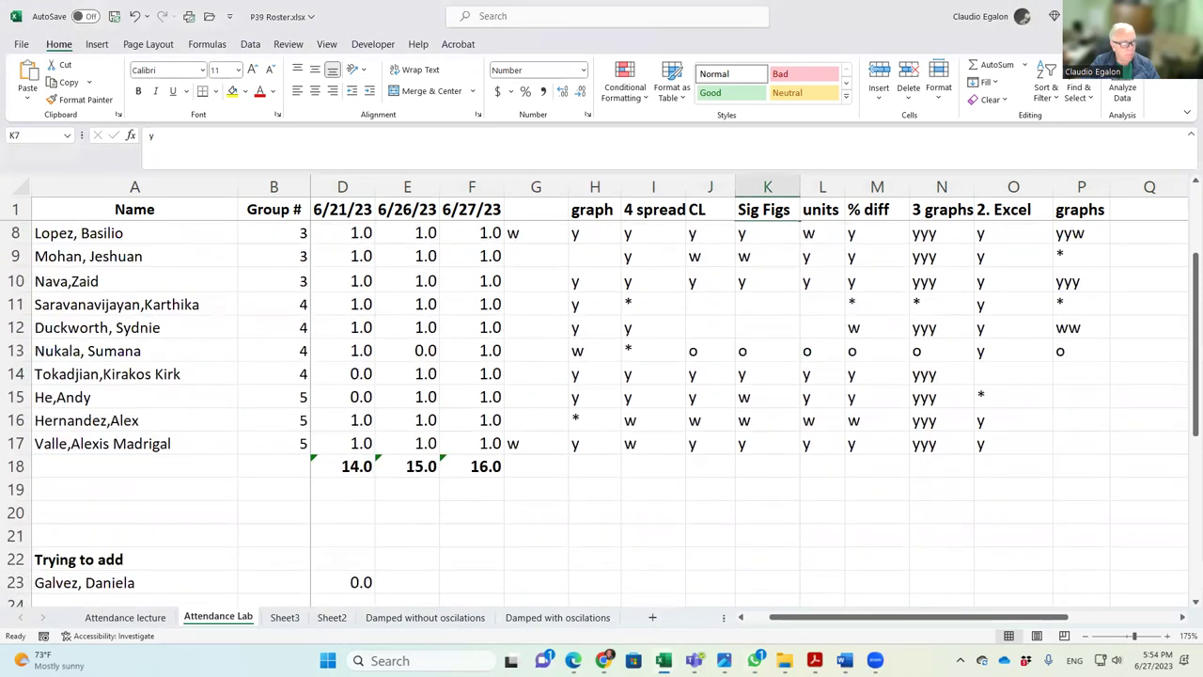
pyautogui.moveTo(966, 619); pyautogui.dragTo(945, 619)
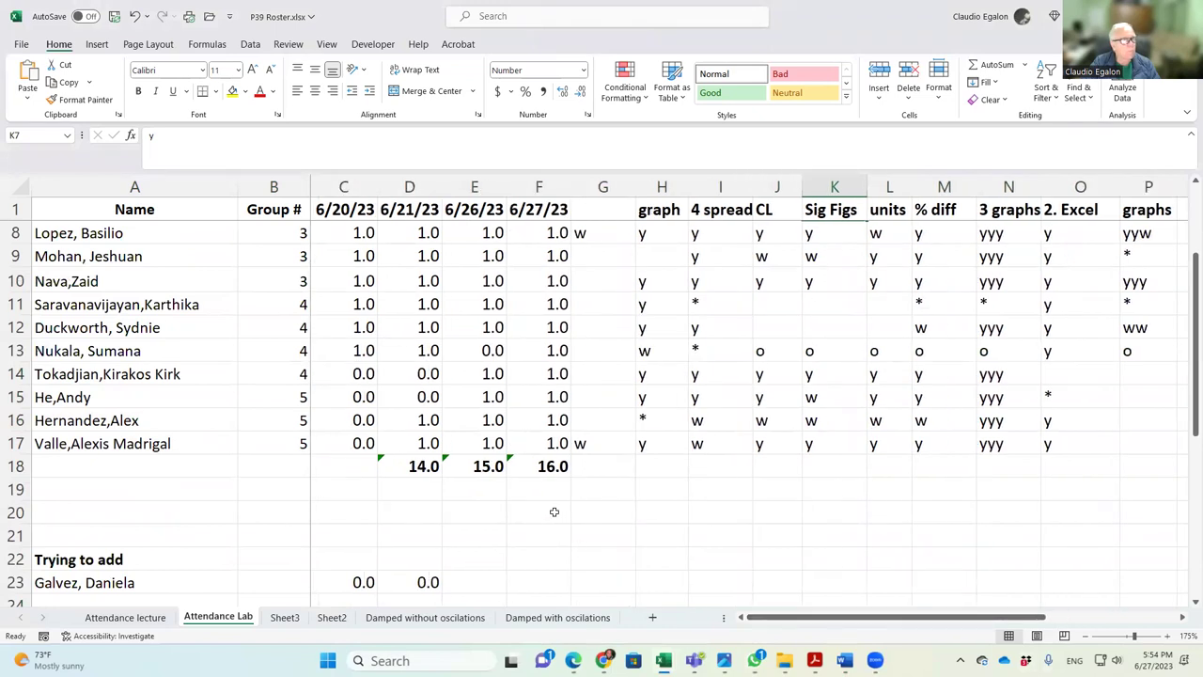
pyautogui.scroll(2, 570, 393)
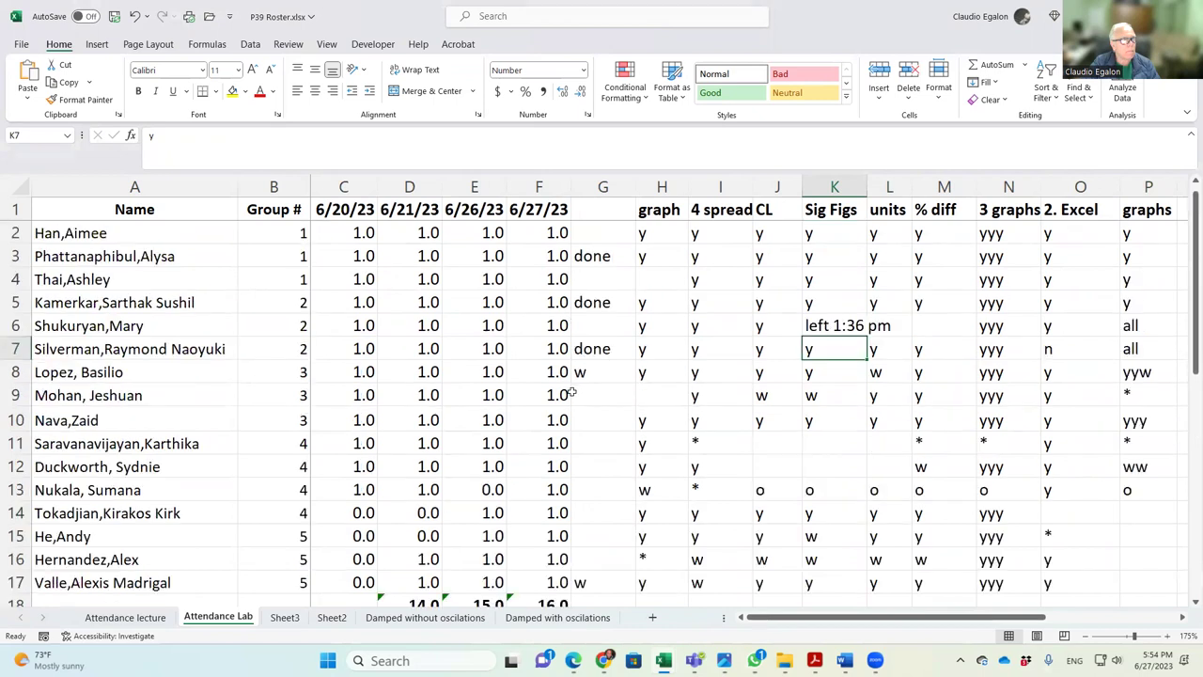